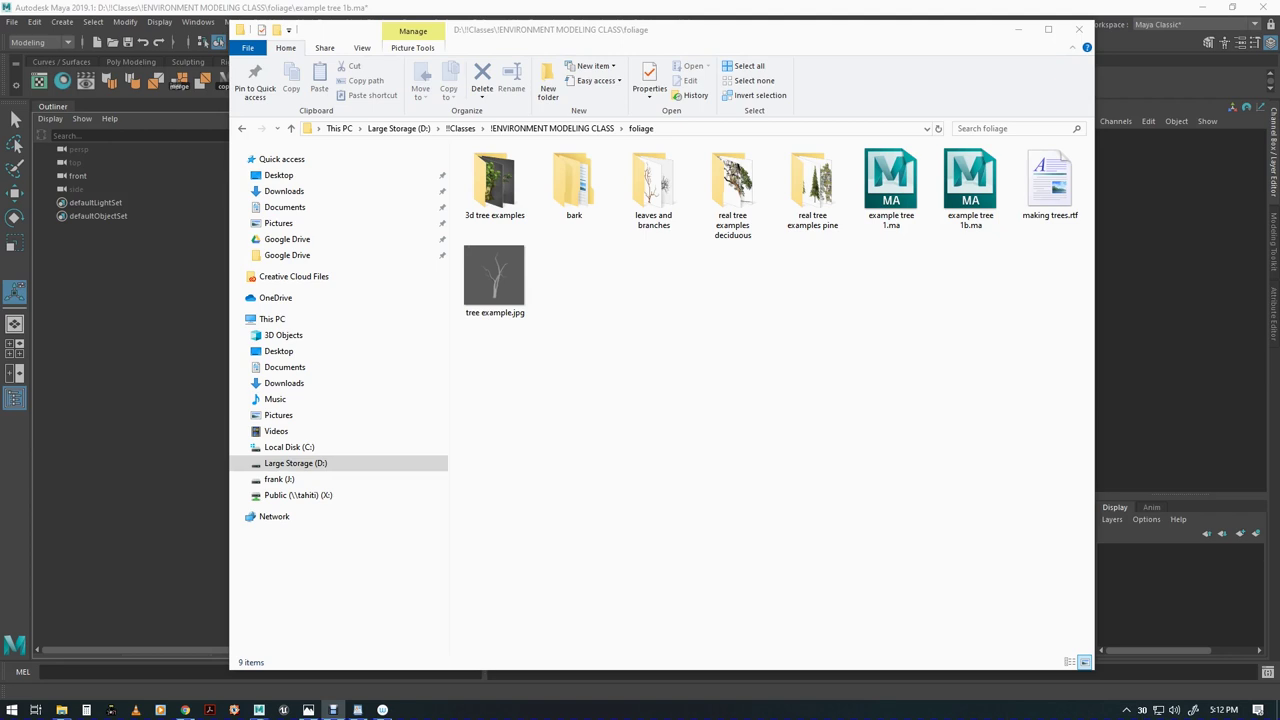
Open the low-poly tree 03 image from the 3d tree examples folder and bring its window fully into view
double_click(488, 190)
left_click(500, 180)
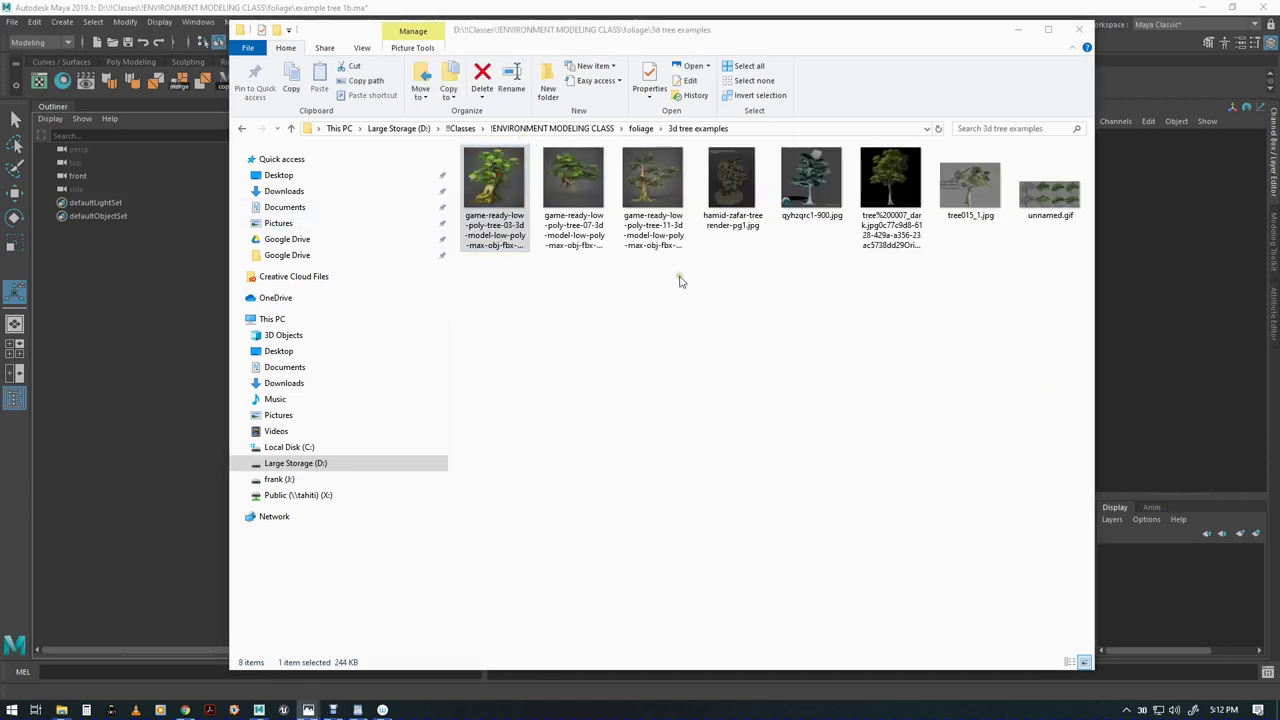
key("Return")
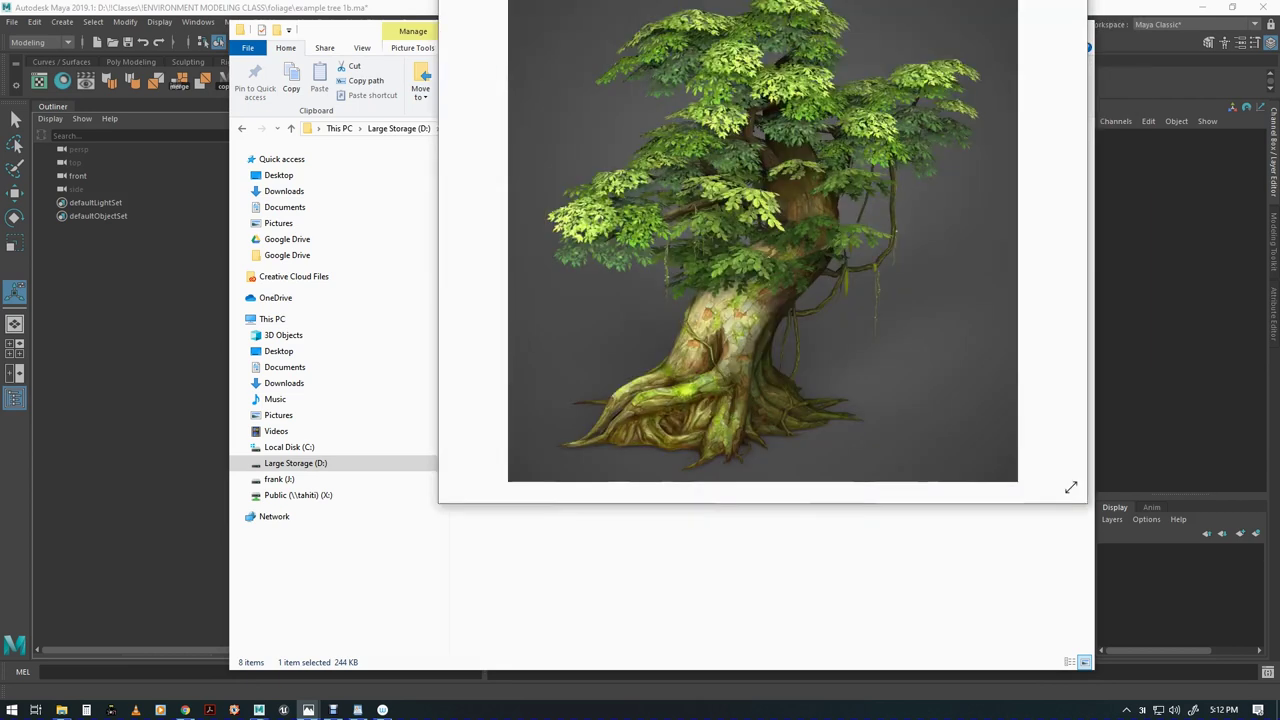
left_click_drag(737, 149, 733, 102)
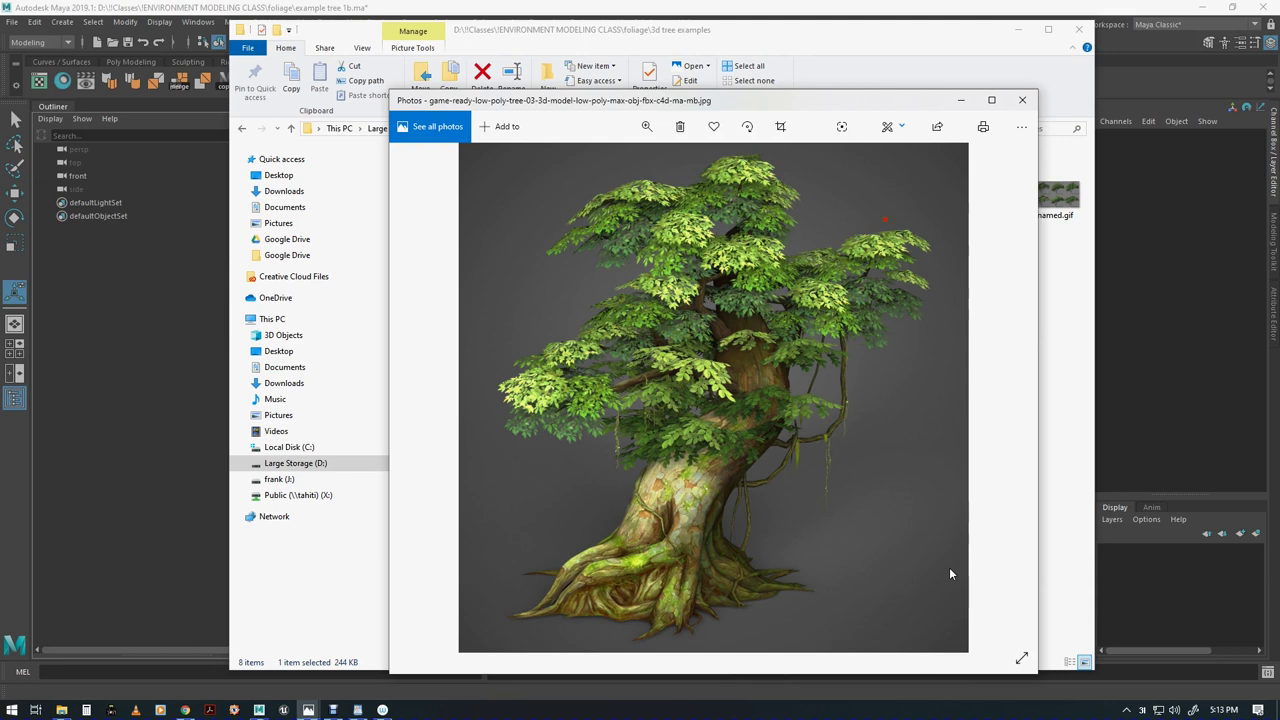
Mark leaf clusters and branches on the low-poly tree 03 image in red, clear the marks and close the image
left_click_drag(890, 223, 846, 243)
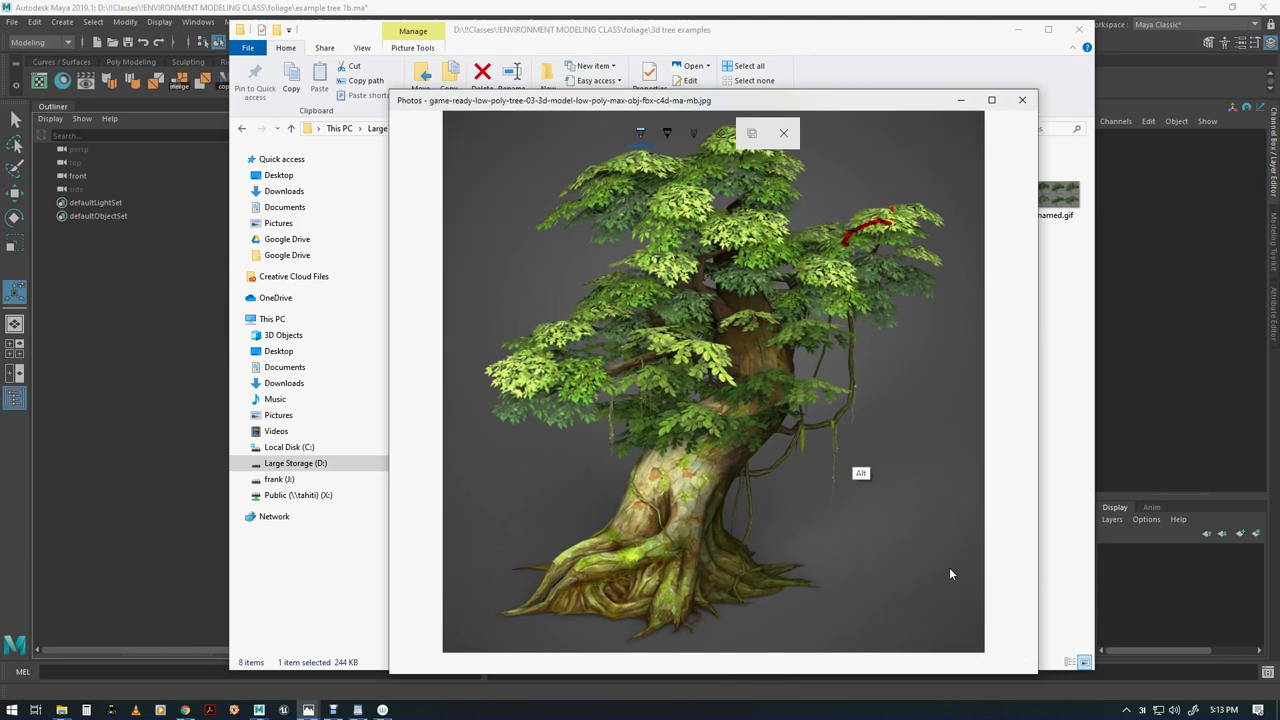
mouse_move(900, 201)
left_mouse_down()
mouse_move(884, 197)
mouse_move(930, 226)
mouse_move(845, 197)
left_mouse_up()
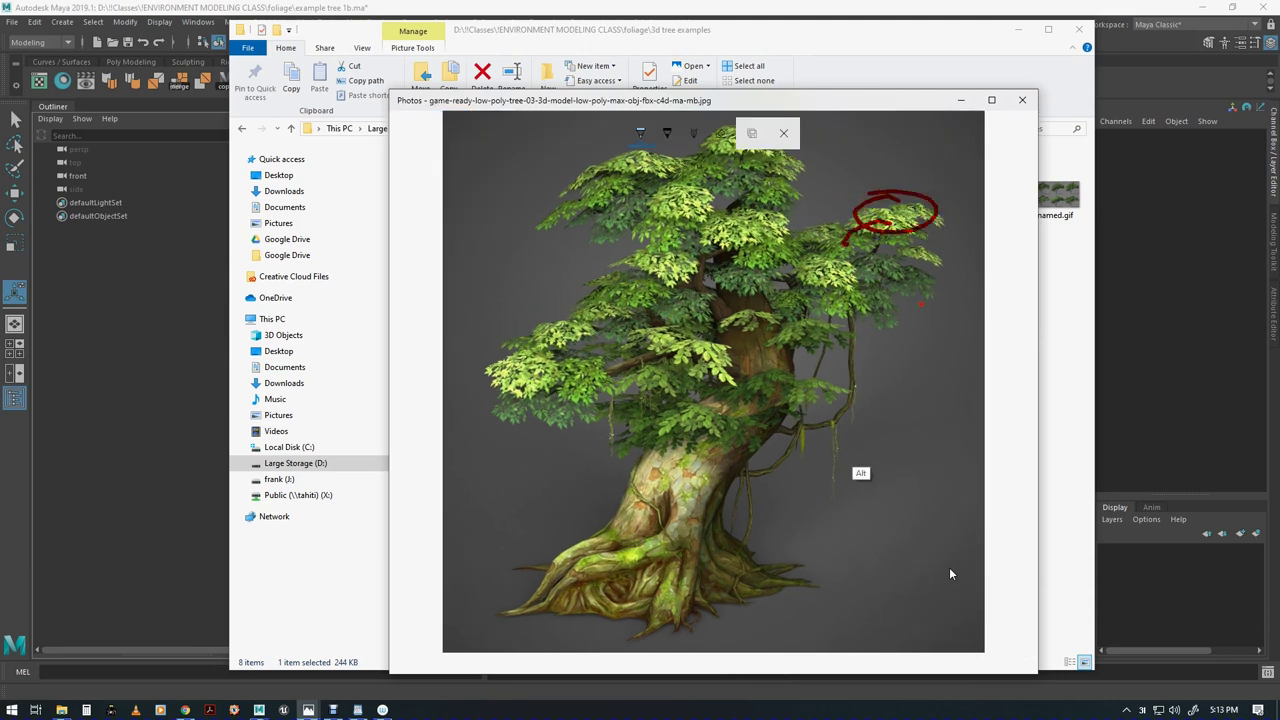
mouse_move(926, 245)
left_mouse_down()
mouse_move(907, 249)
mouse_move(930, 244)
left_mouse_up()
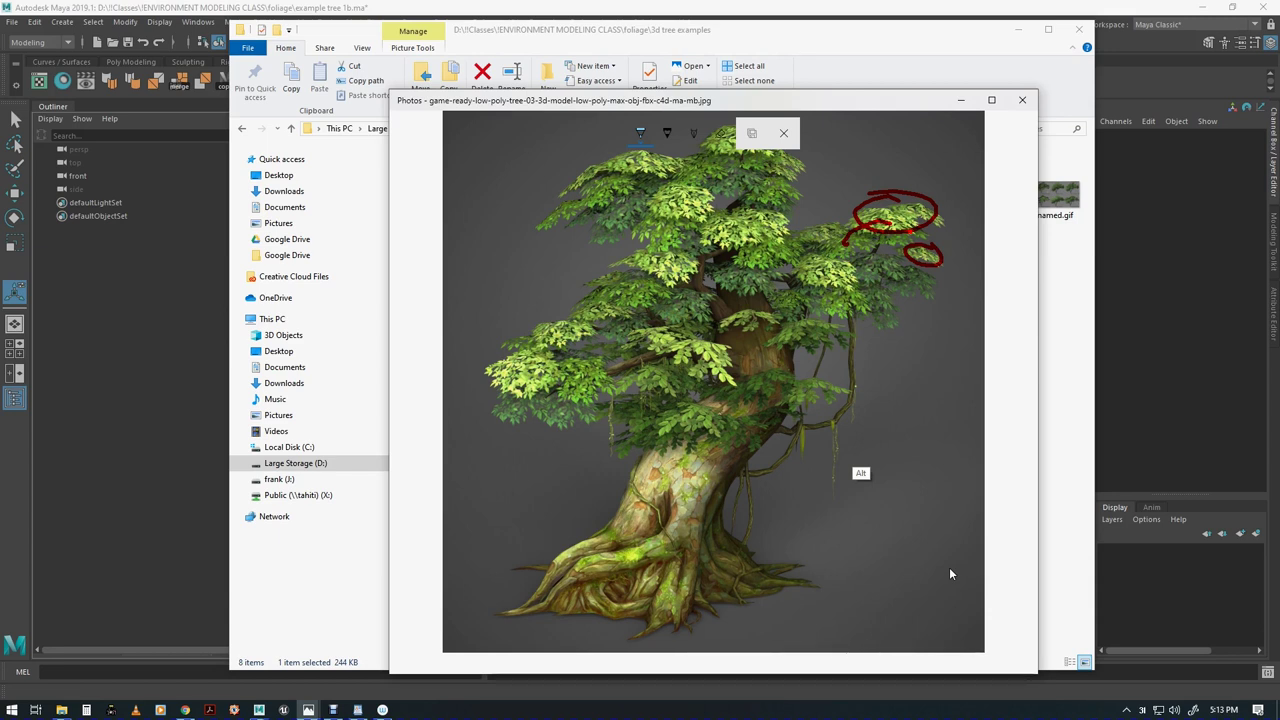
mouse_move(825, 376)
left_mouse_down()
mouse_move(790, 386)
mouse_move(813, 374)
left_mouse_up()
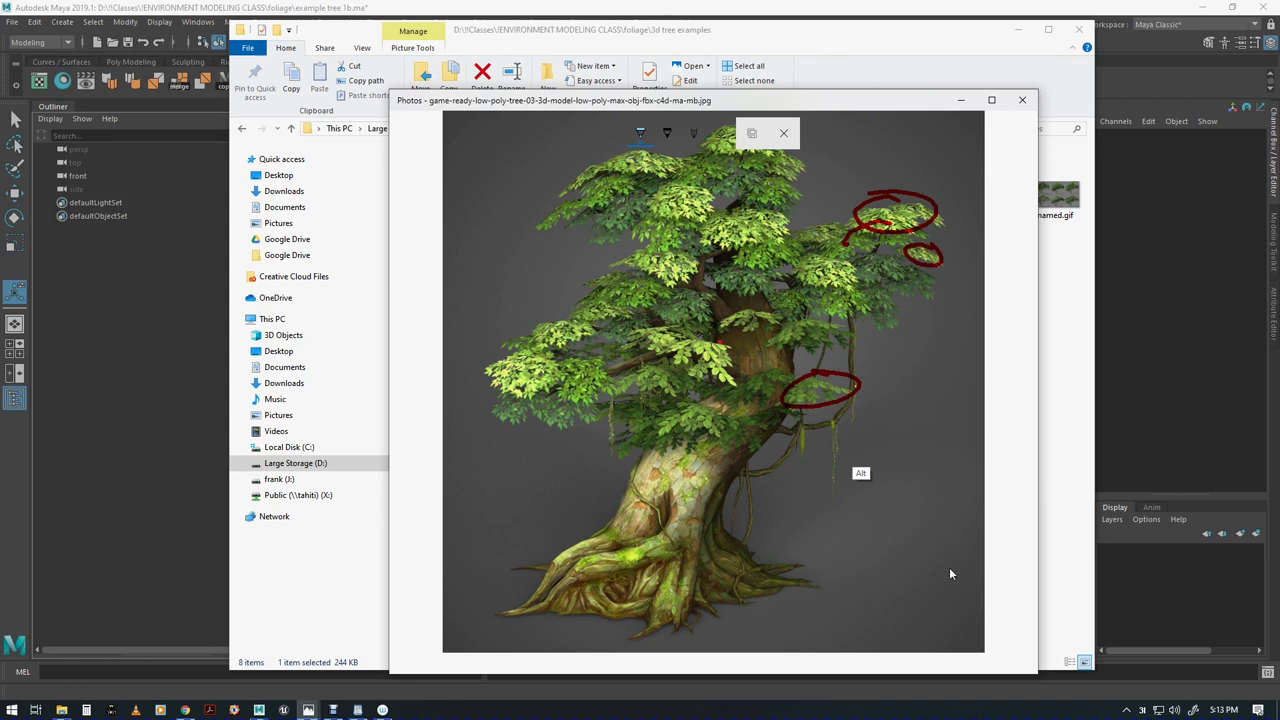
left_click_drag(690, 338, 735, 341)
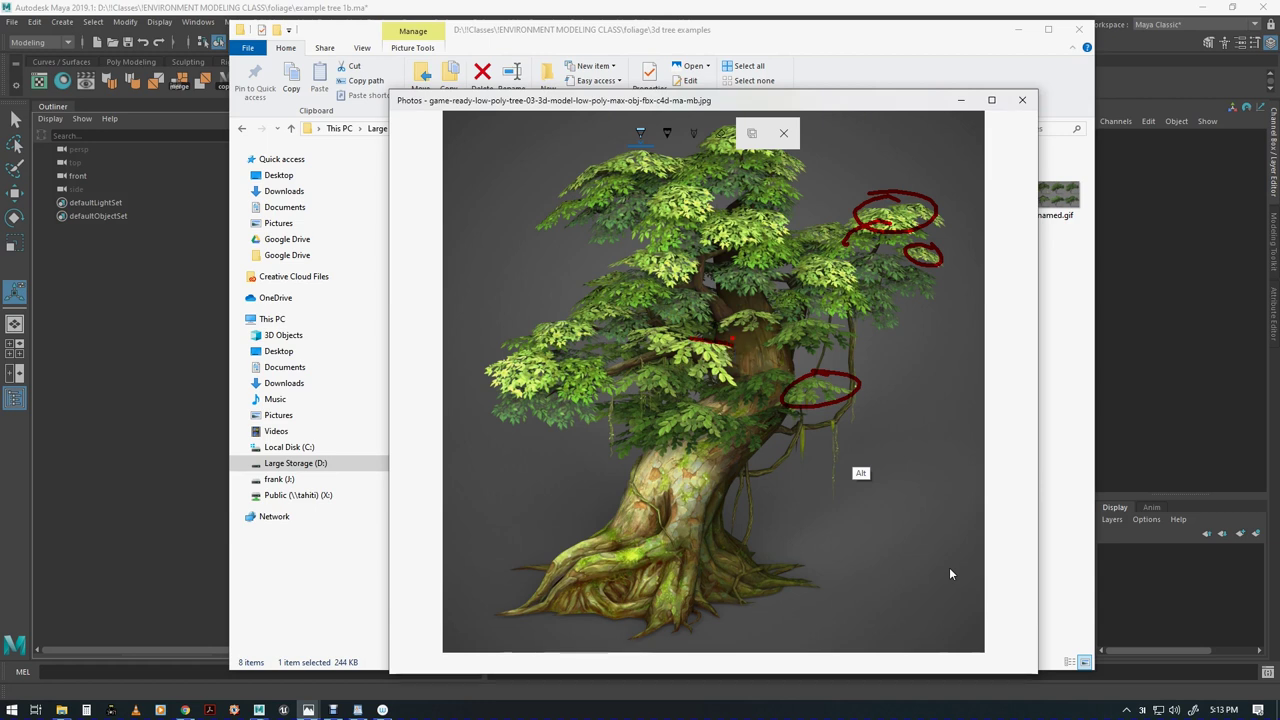
left_click_drag(807, 318, 839, 326)
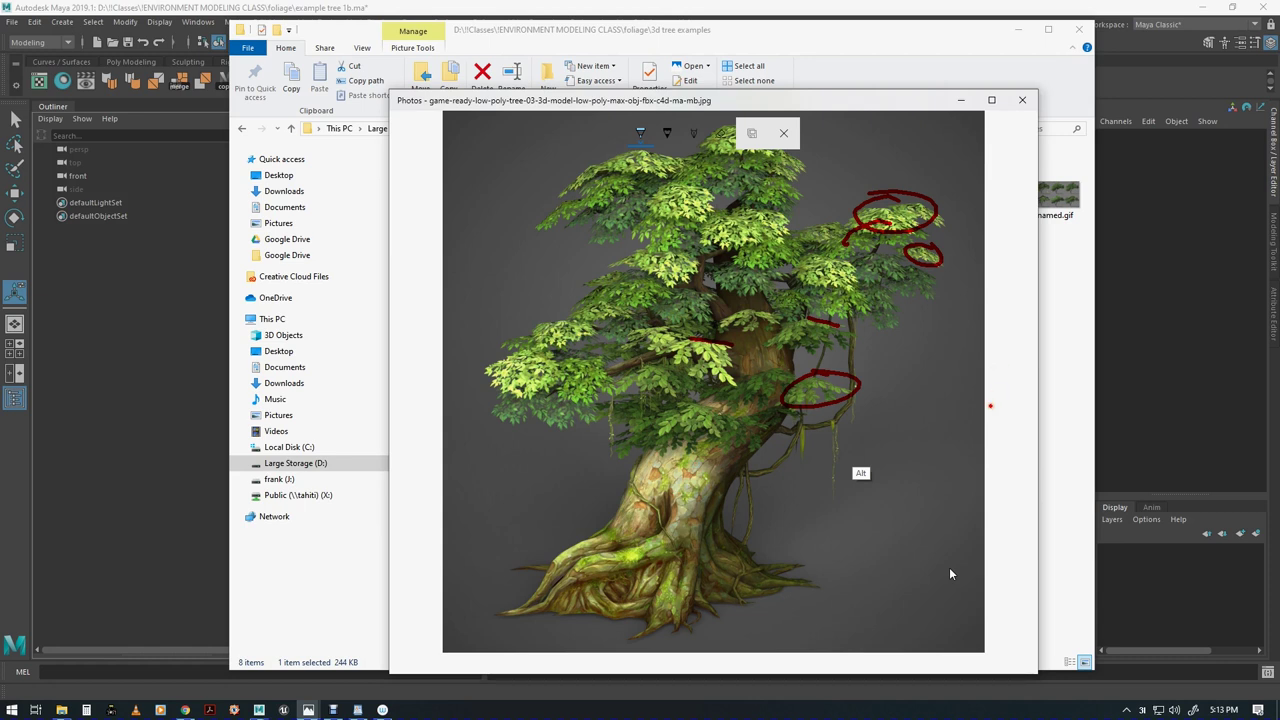
key("alt+Tab")
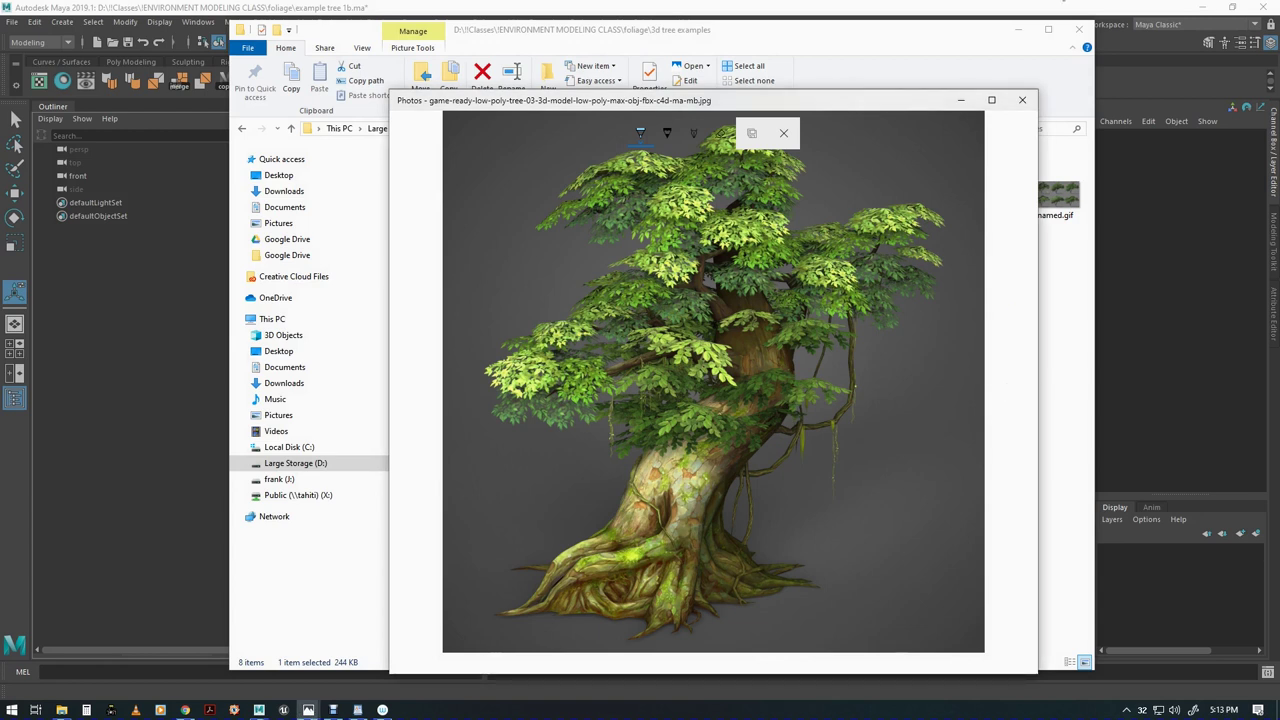
left_click(1022, 100)
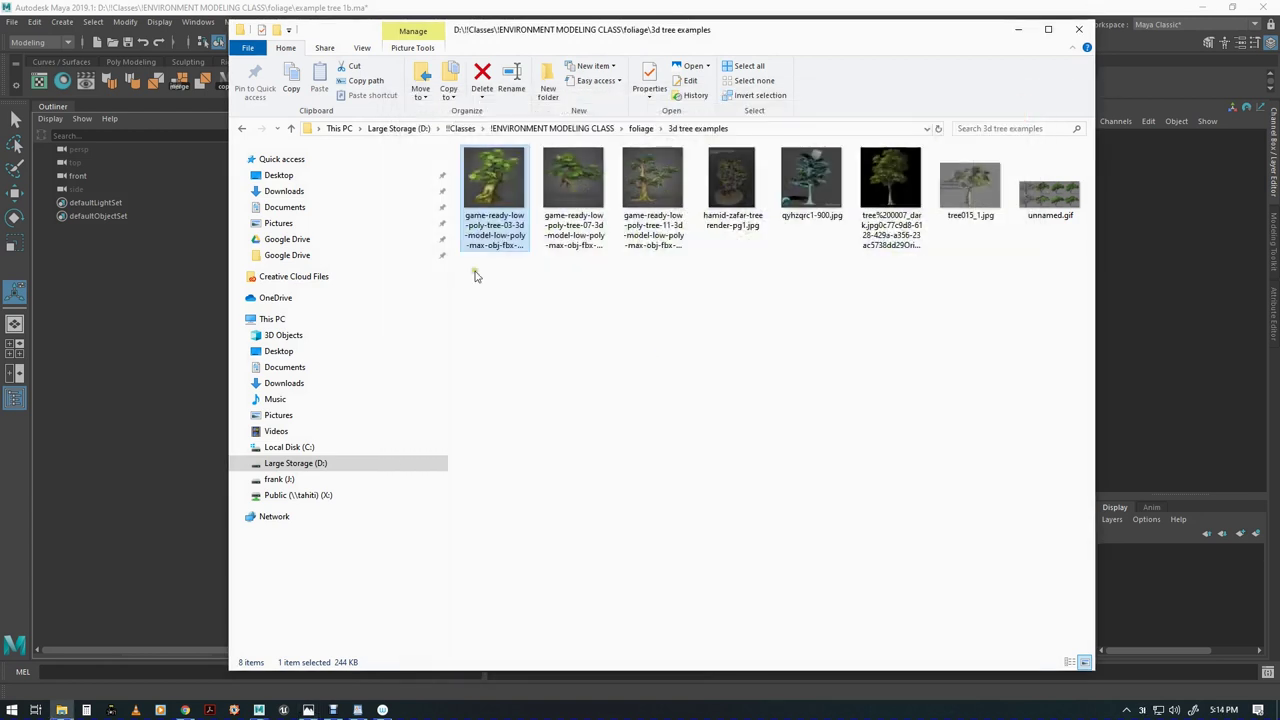
View the low-poly tree 07 and tree 11 images, closing each one after inspection
double_click(562, 174)
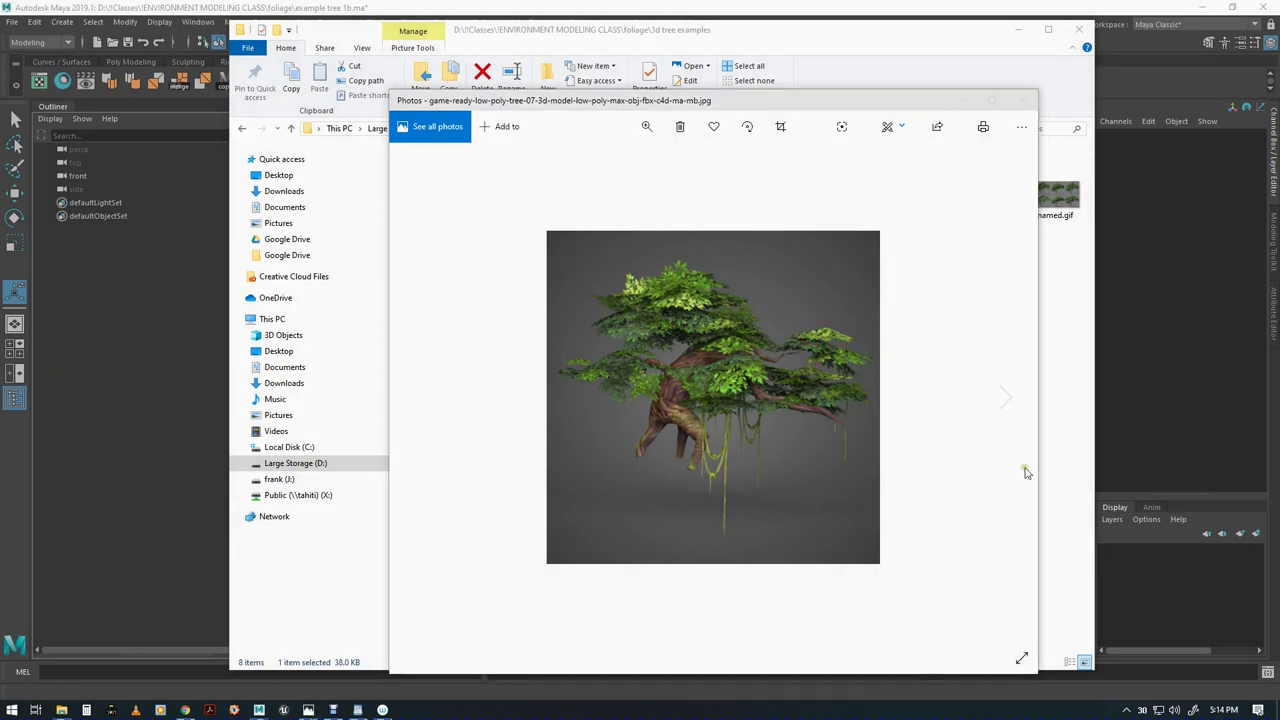
left_click(1017, 101)
key("Right")
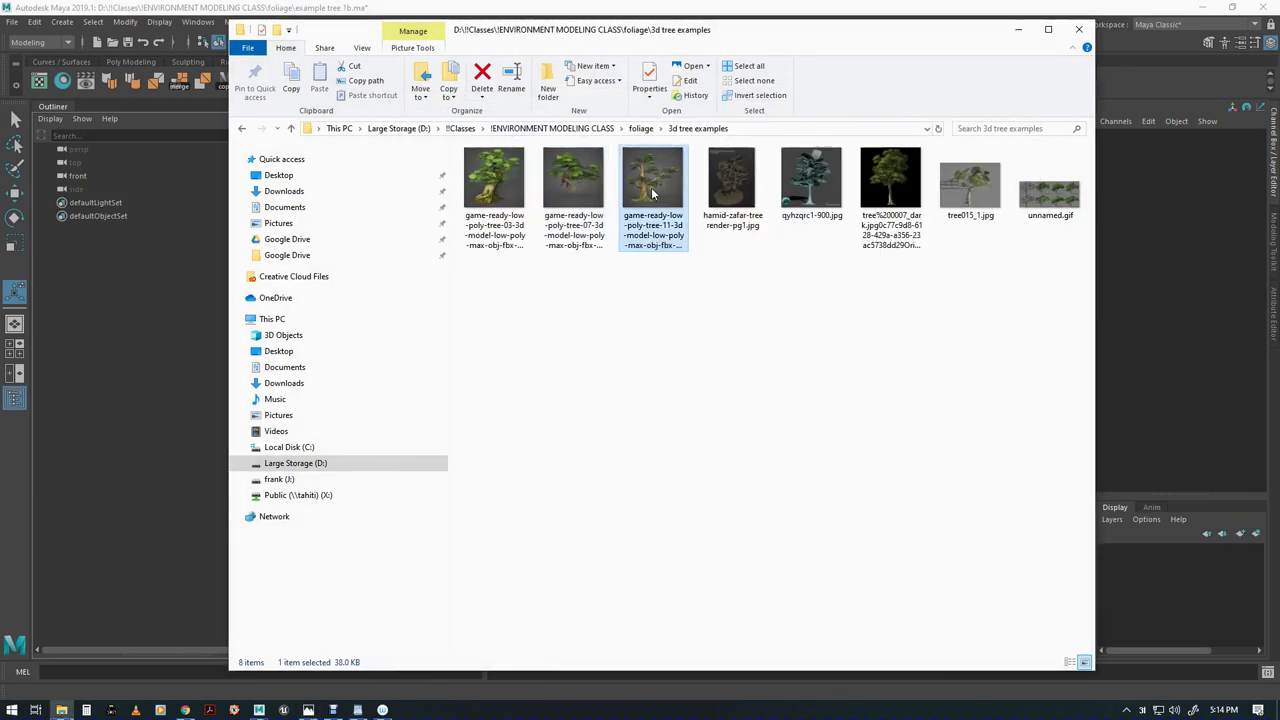
double_click(645, 180)
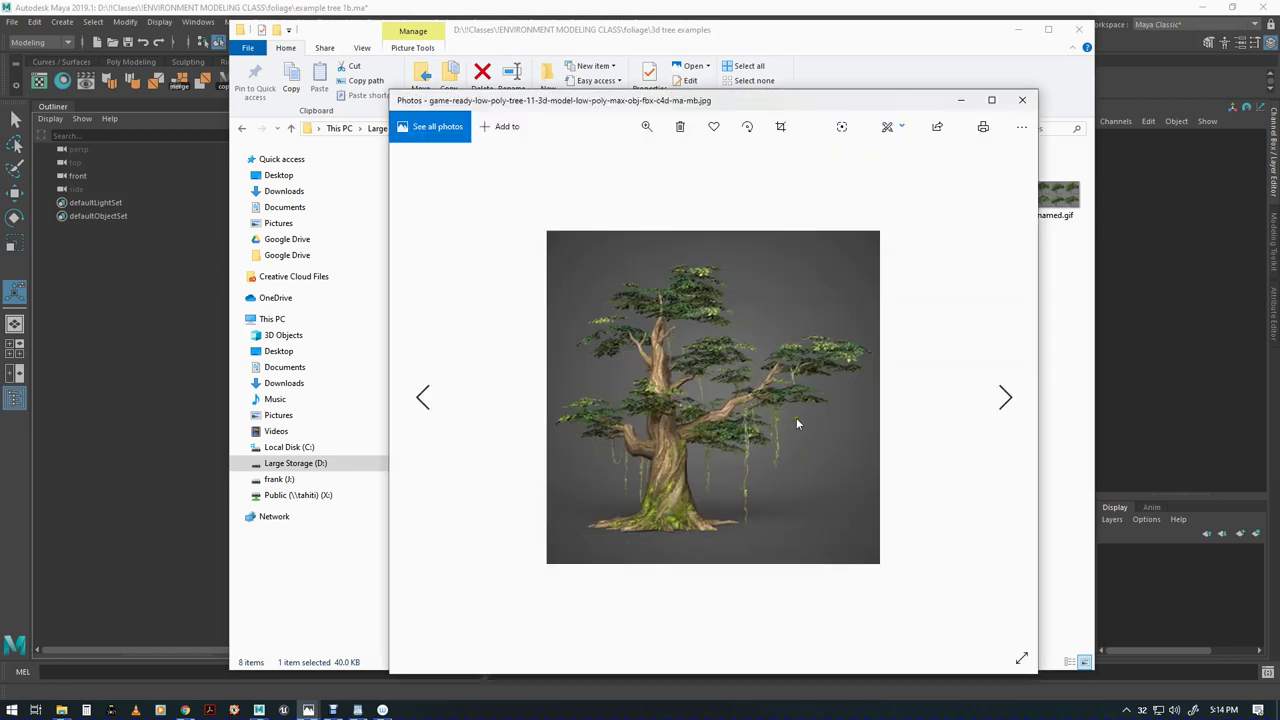
left_click(1022, 100)
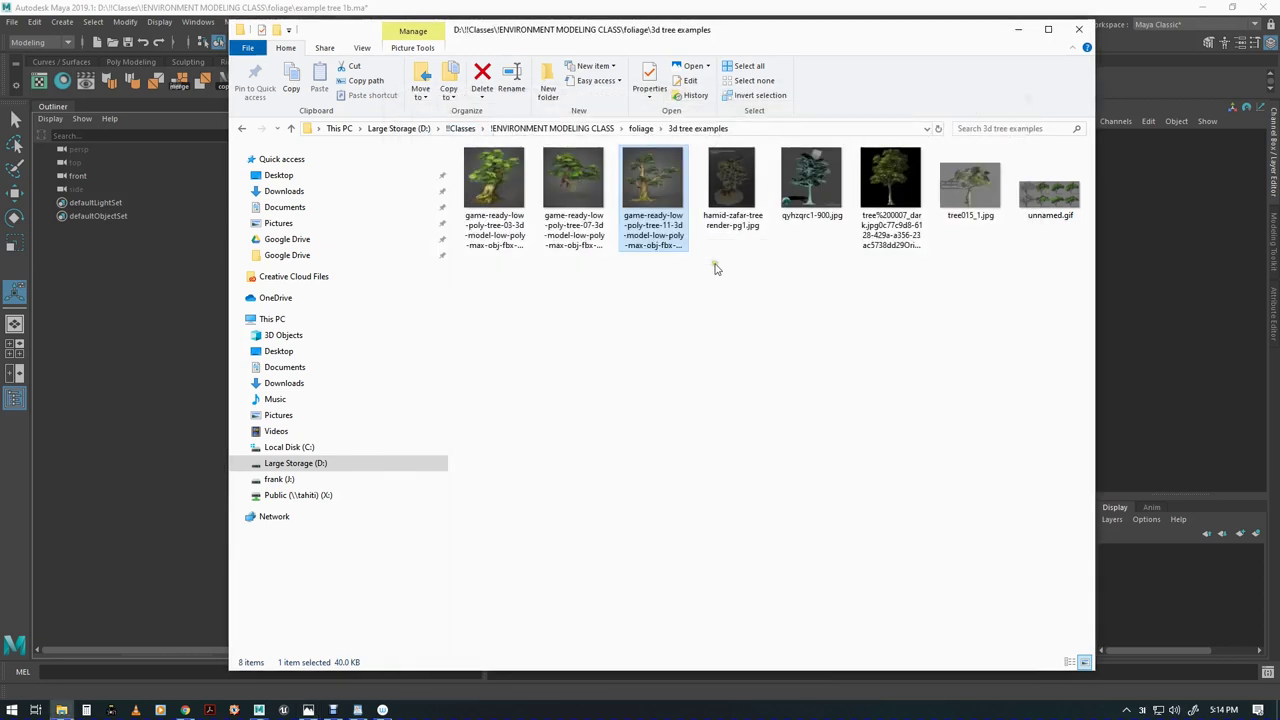
Examine the wireframe tree in qyhzqrc1-900.jpg, mark three of its foliage planes in red, and close the image
double_click(817, 187)
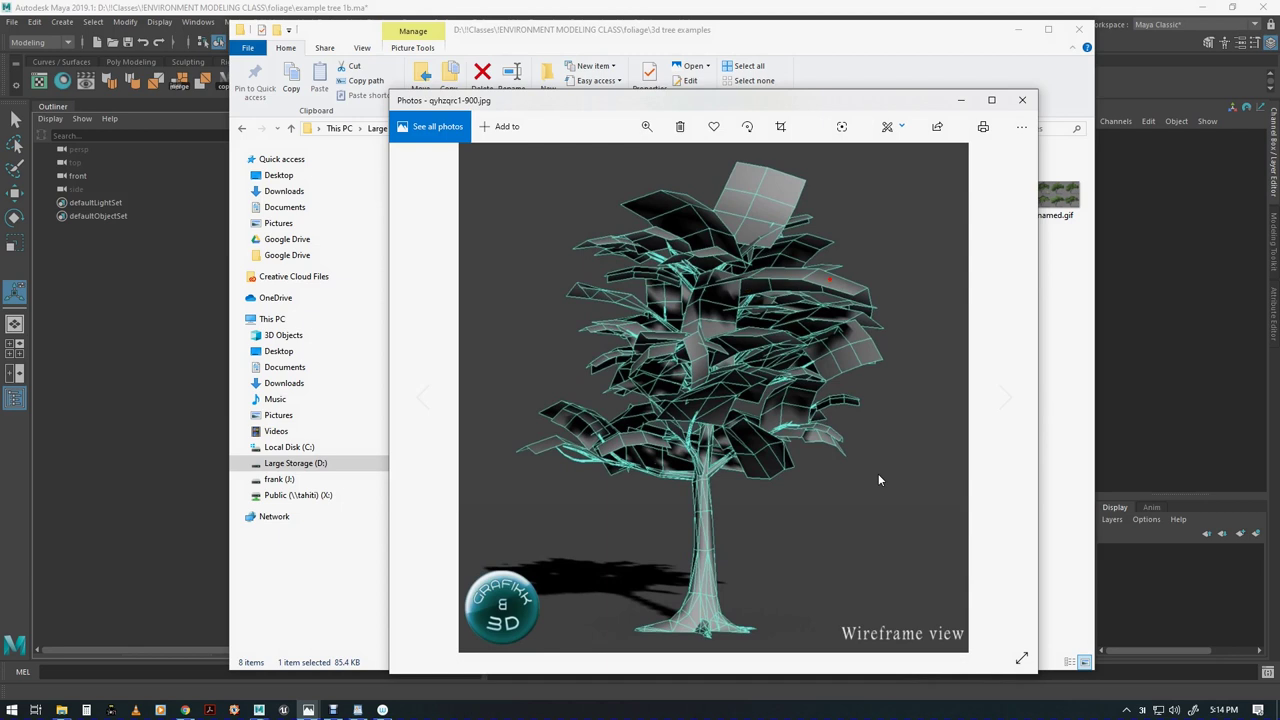
mouse_move(867, 289)
left_mouse_down()
mouse_move(849, 275)
mouse_move(718, 275)
left_mouse_up()
mouse_move(858, 400)
left_mouse_down()
mouse_move(836, 395)
mouse_move(810, 414)
left_mouse_up()
left_click_drag(773, 180, 709, 165)
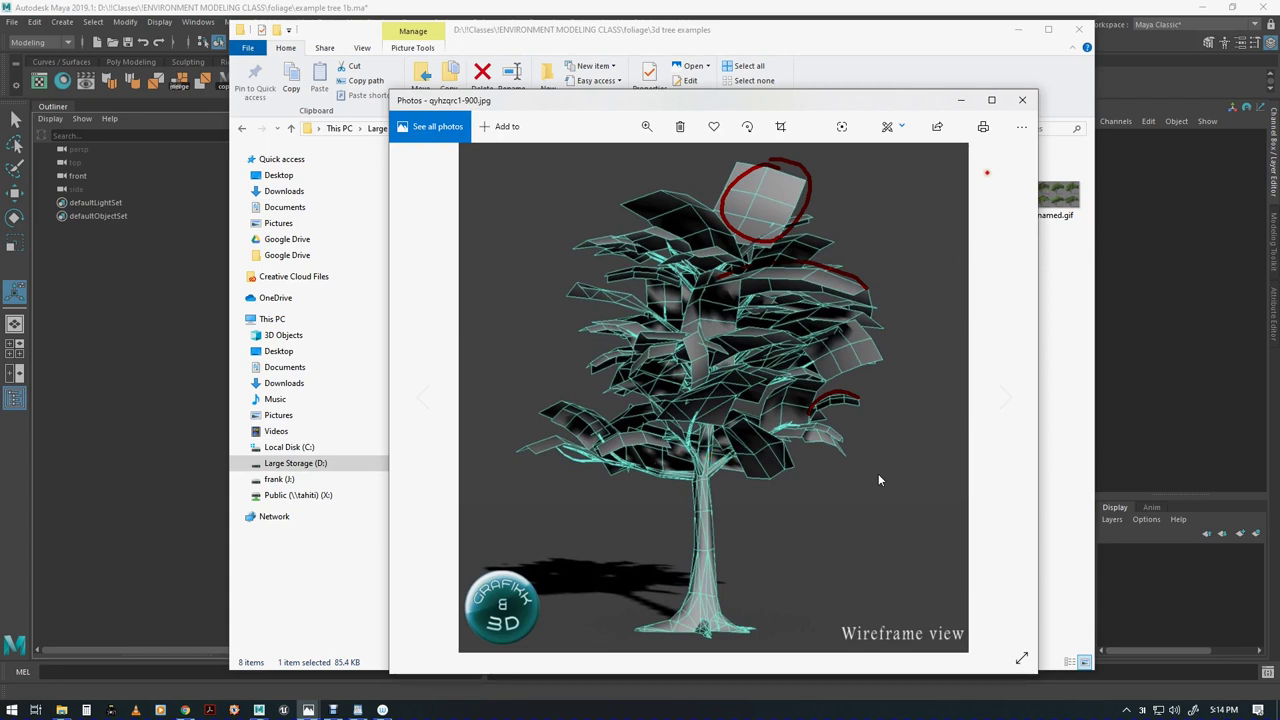
key("Escape")
left_click(1021, 104)
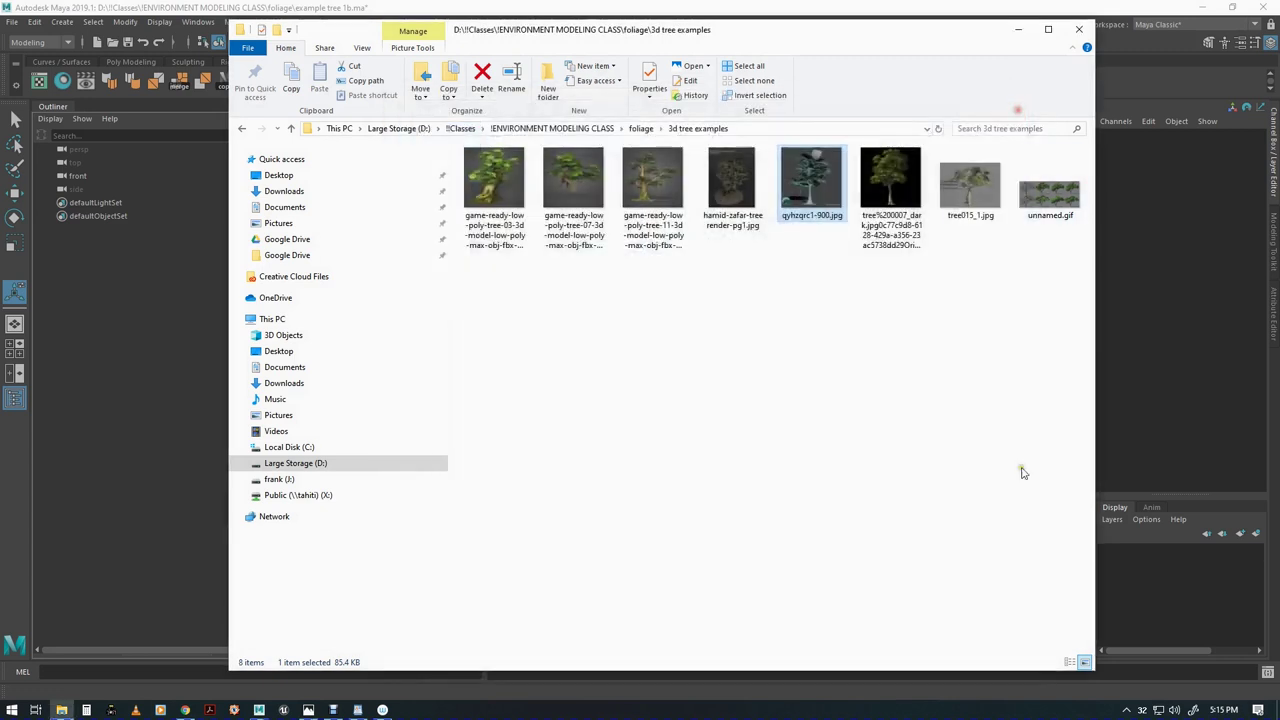
Inspect the foliage of the dark-background tree image up close, restore the full view and close the image
left_click(878, 173)
double_click(878, 173)
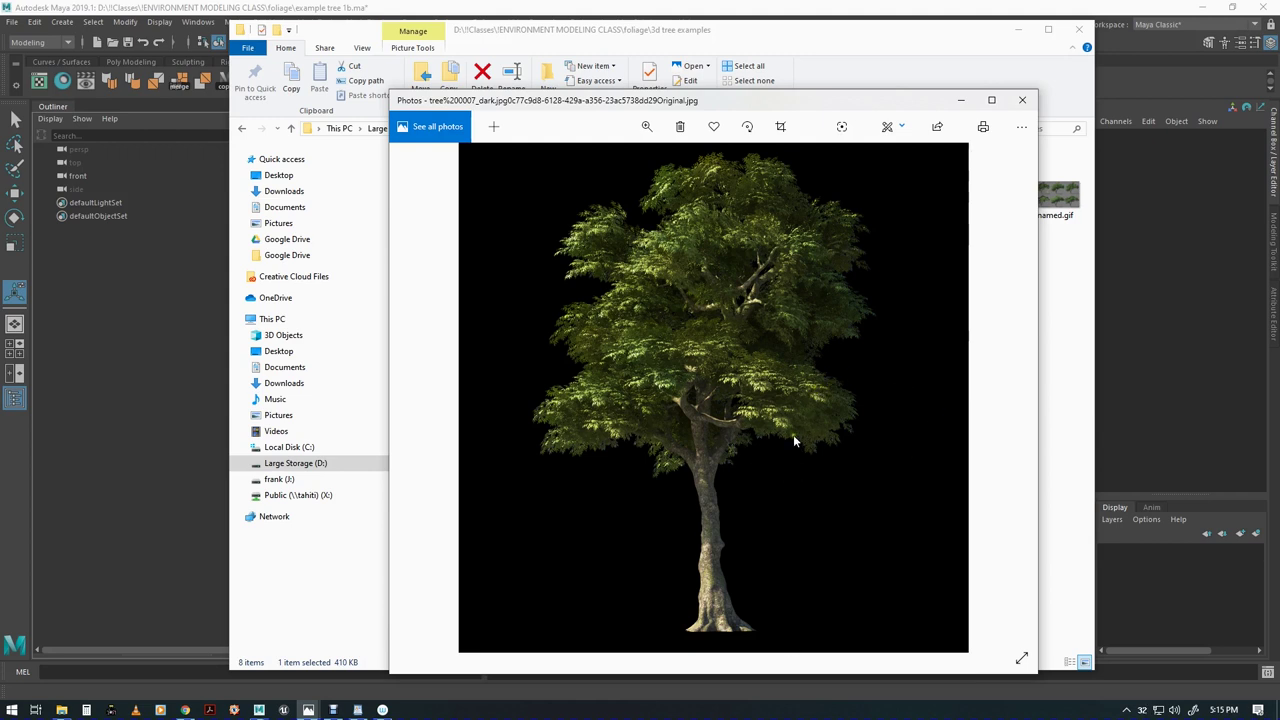
left_click(646, 126)
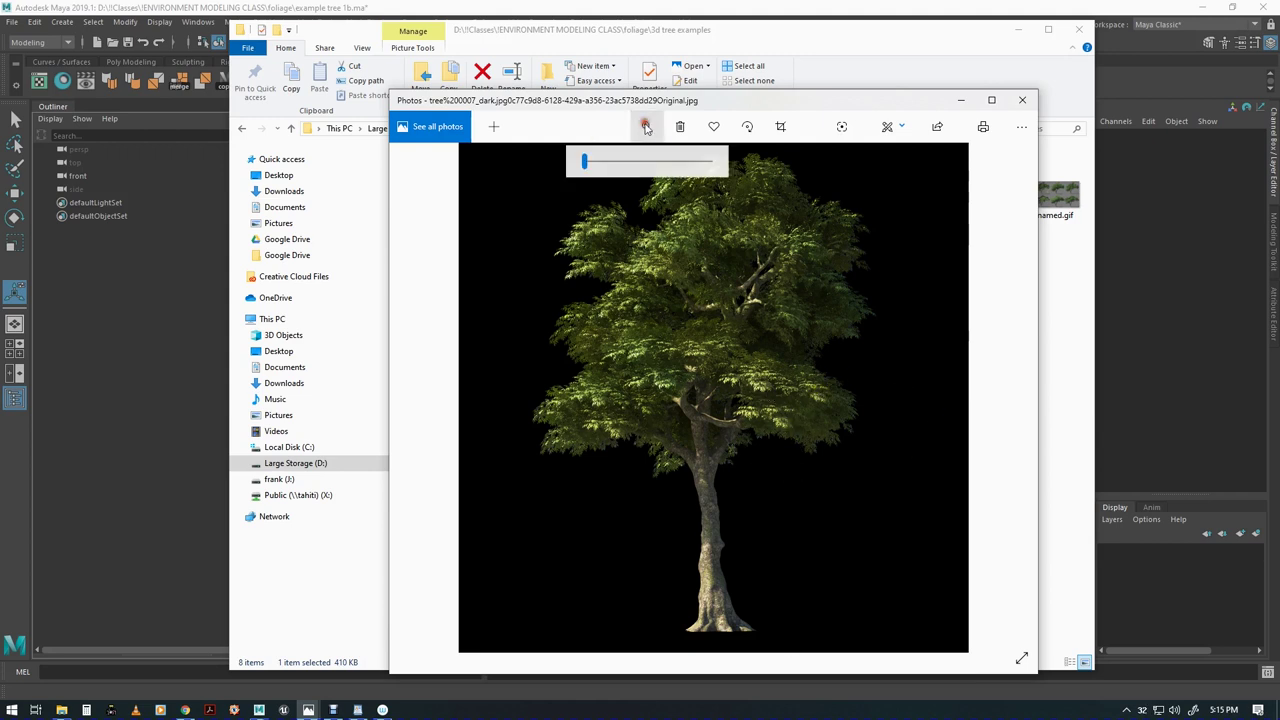
mouse_move(583, 162)
left_mouse_down()
mouse_move(613, 165)
mouse_move(593, 171)
left_mouse_up()
left_click_drag(724, 494, 783, 516)
left_click(645, 123)
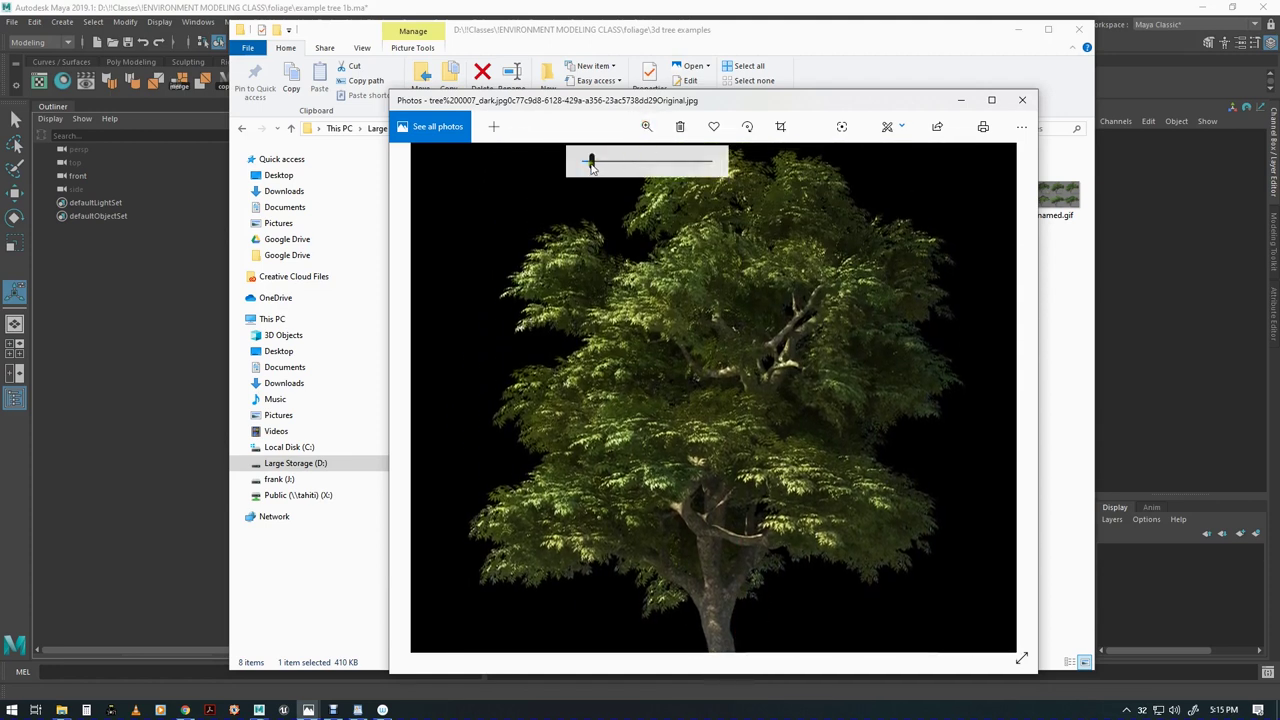
left_click_drag(591, 163, 543, 161)
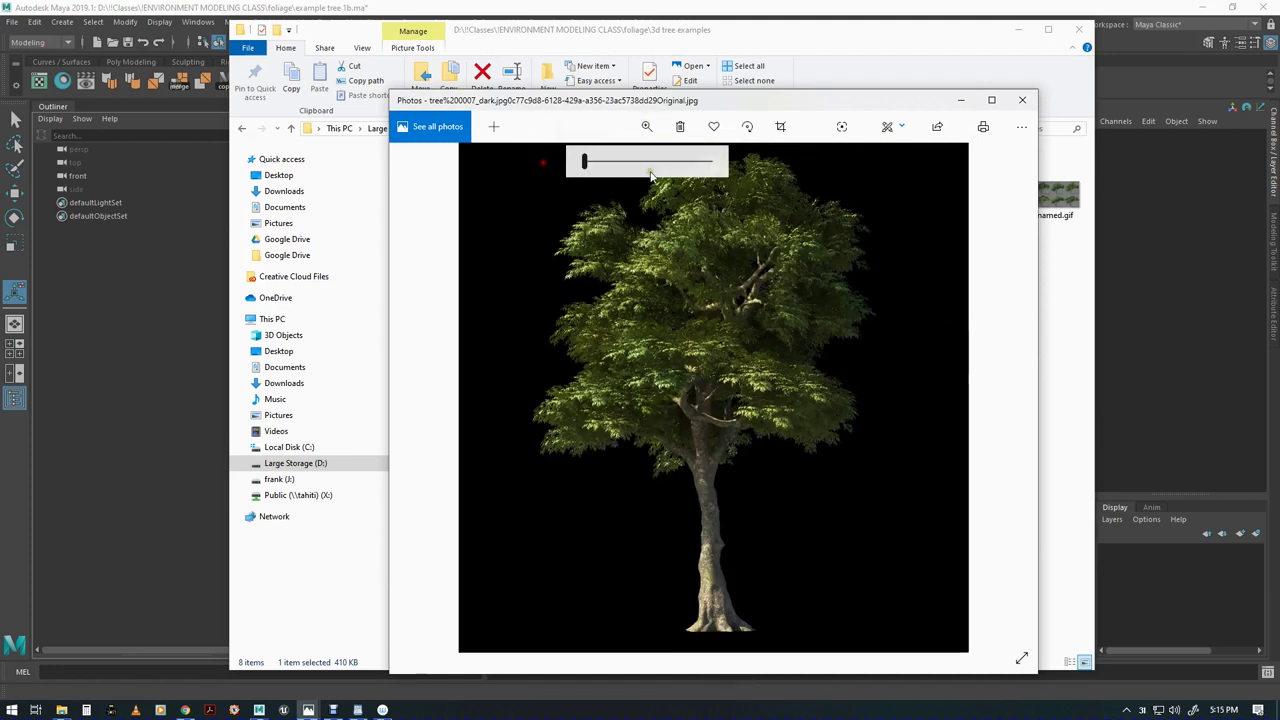
left_click(1023, 101)
View the tree015_1.jpg and unnamed.gif reference images to examine their tree wireframes and foliage, closing each one
left_click(978, 195)
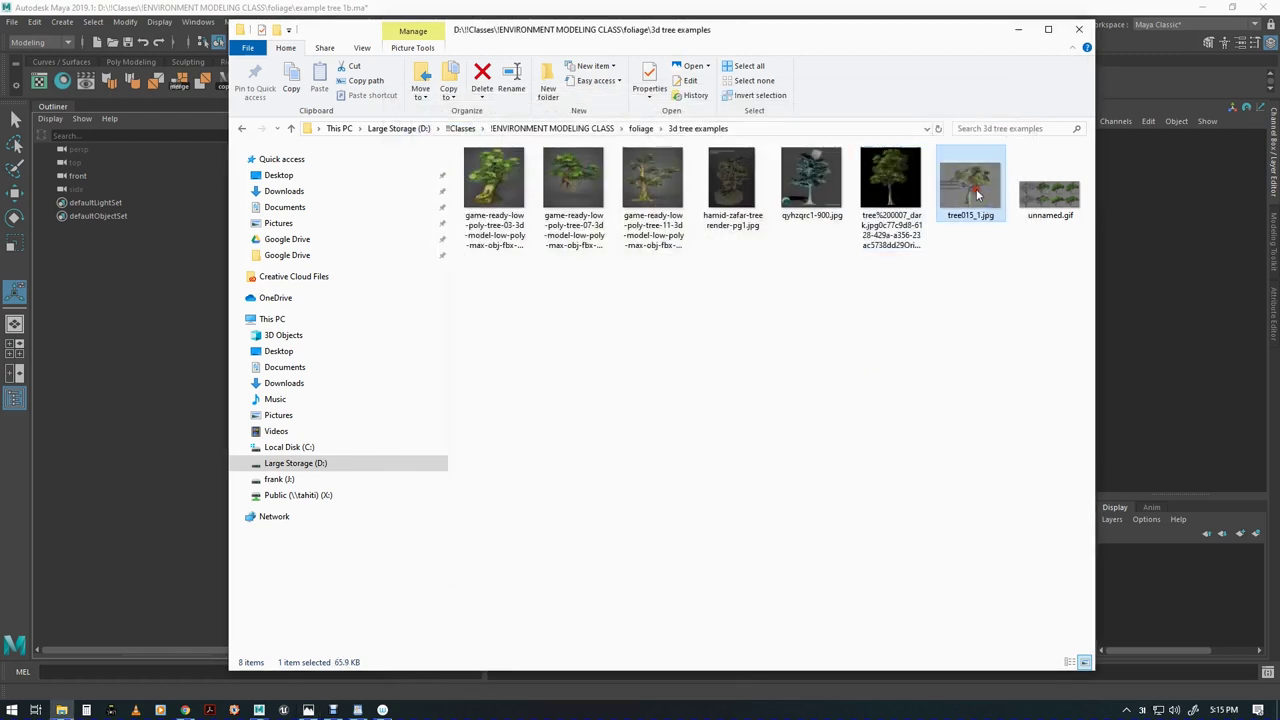
double_click(978, 195)
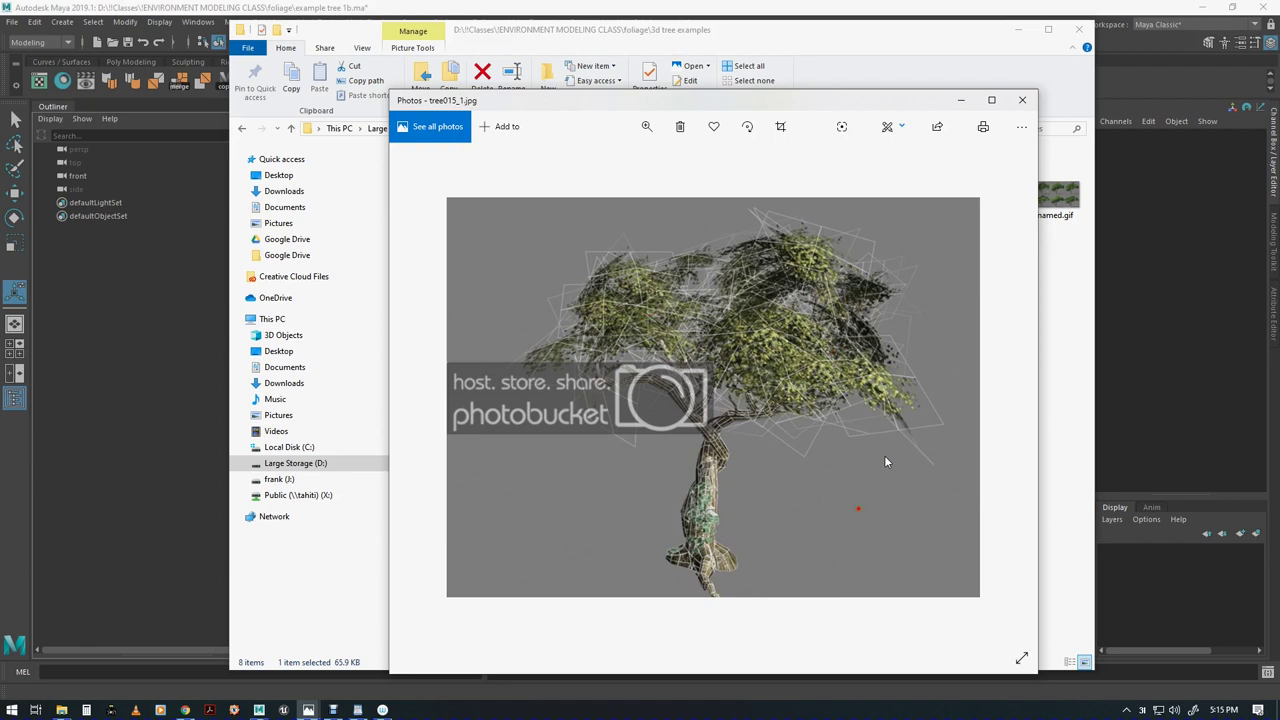
left_click(1022, 100)
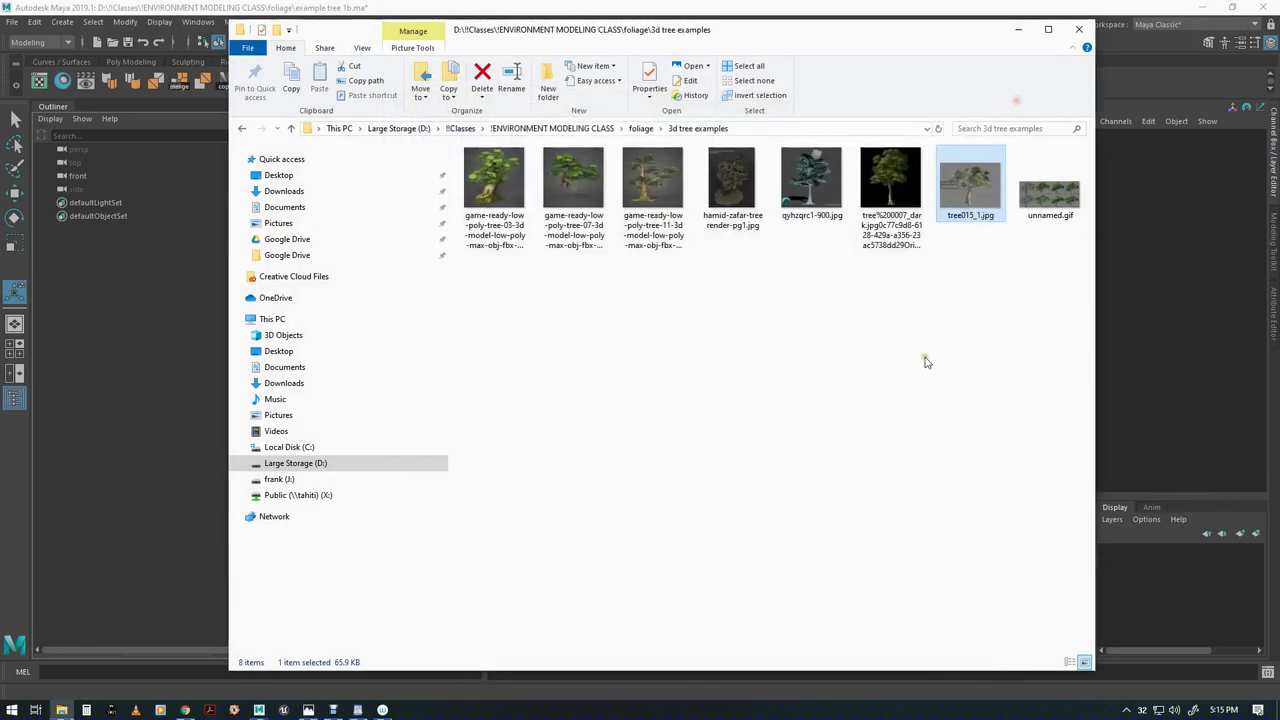
left_click(1032, 206)
double_click(1032, 206)
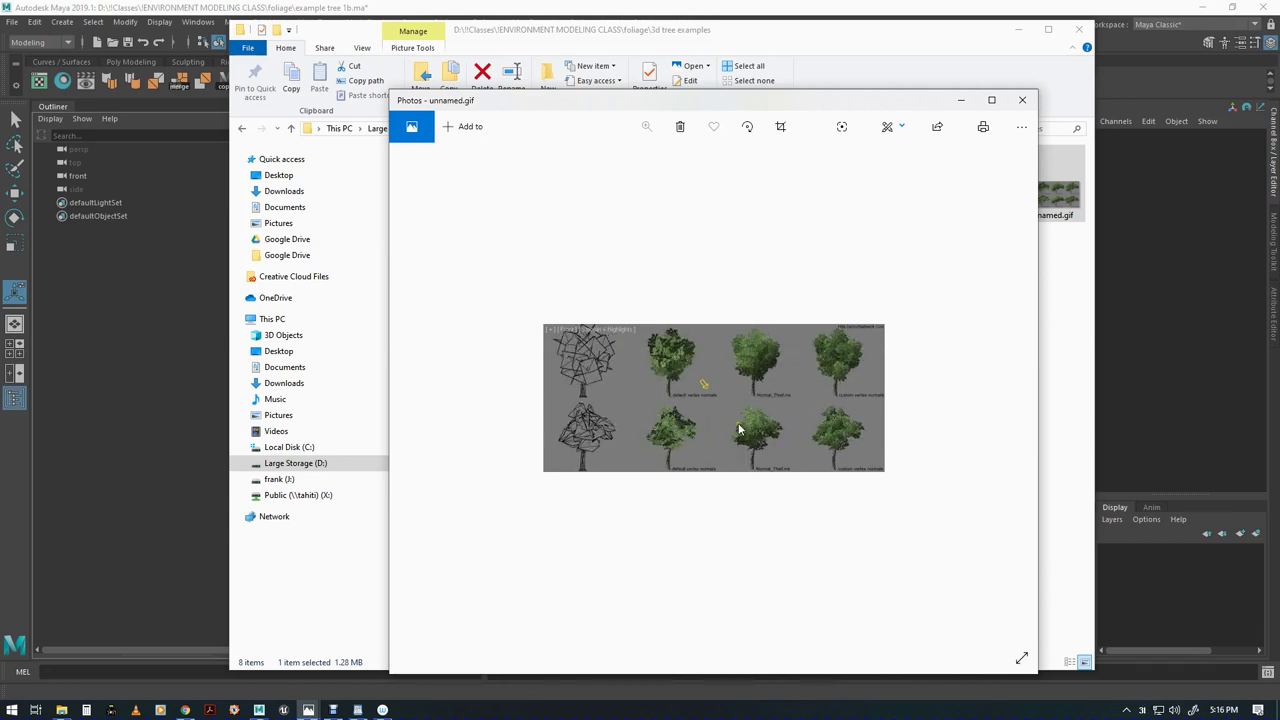
left_click(1021, 101)
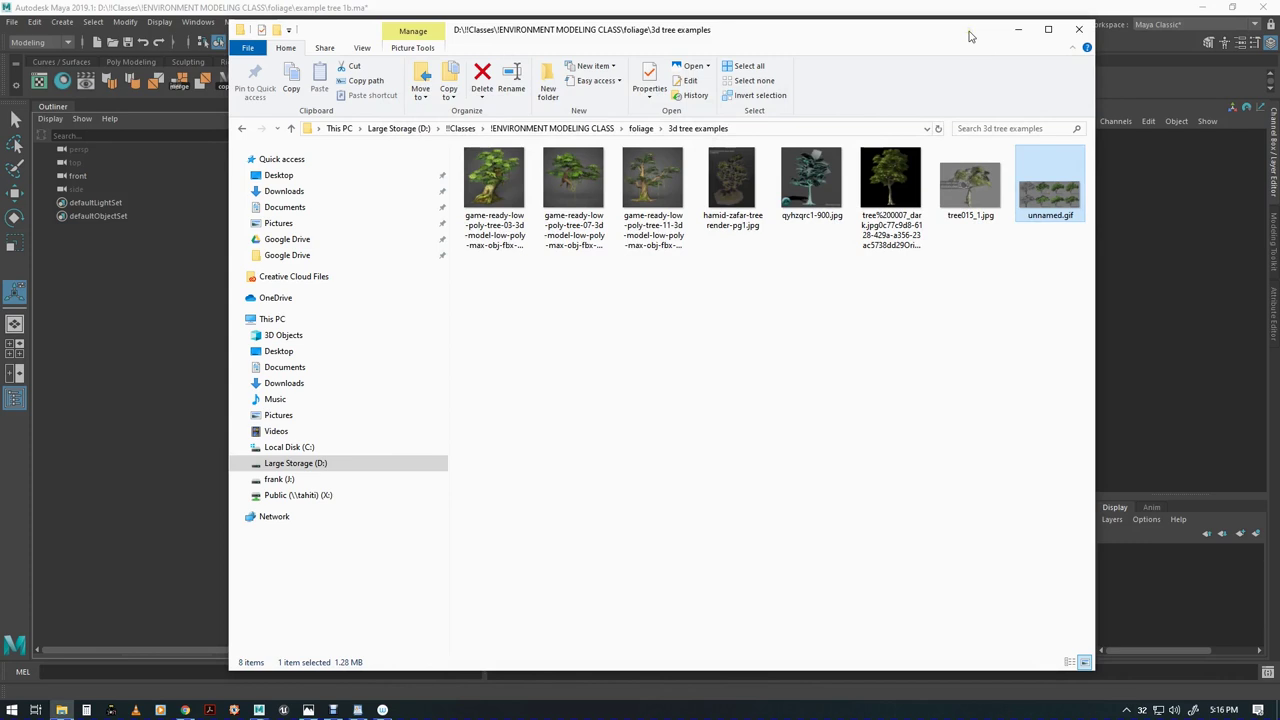
Browse the pictures in the real tree examples deciduous folder and return to the foliage folder
left_click(640, 129)
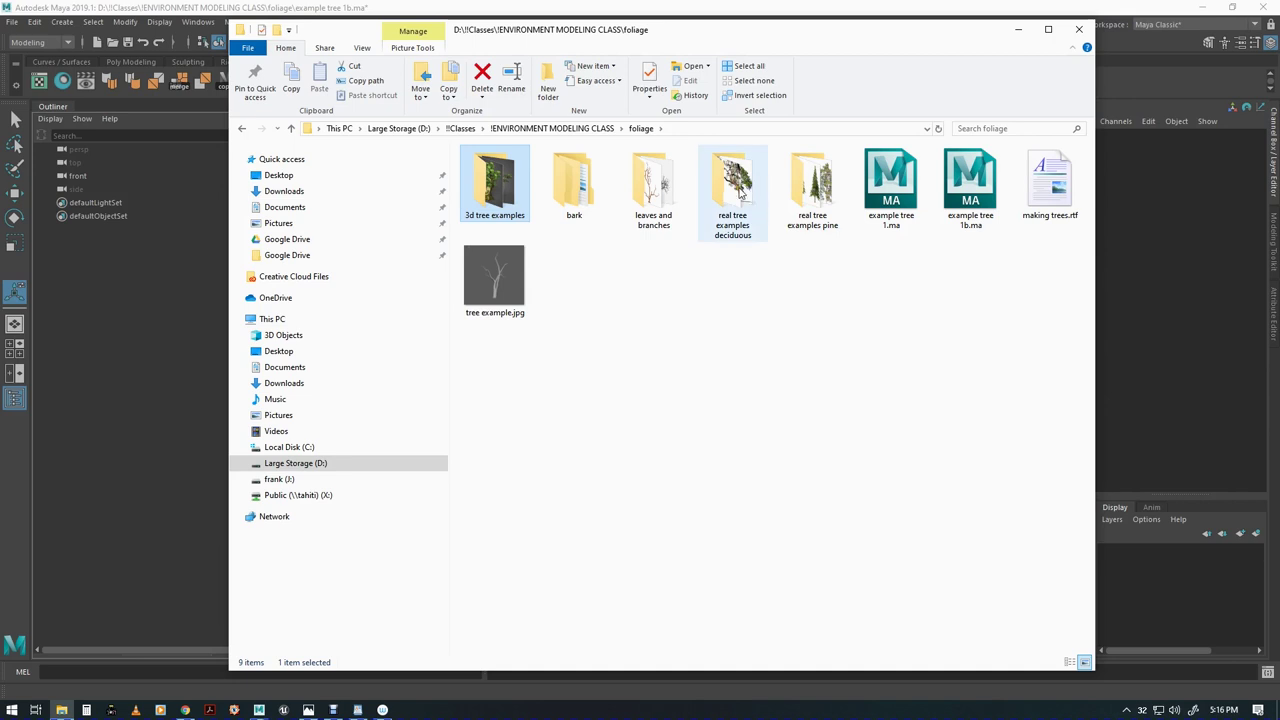
double_click(736, 190)
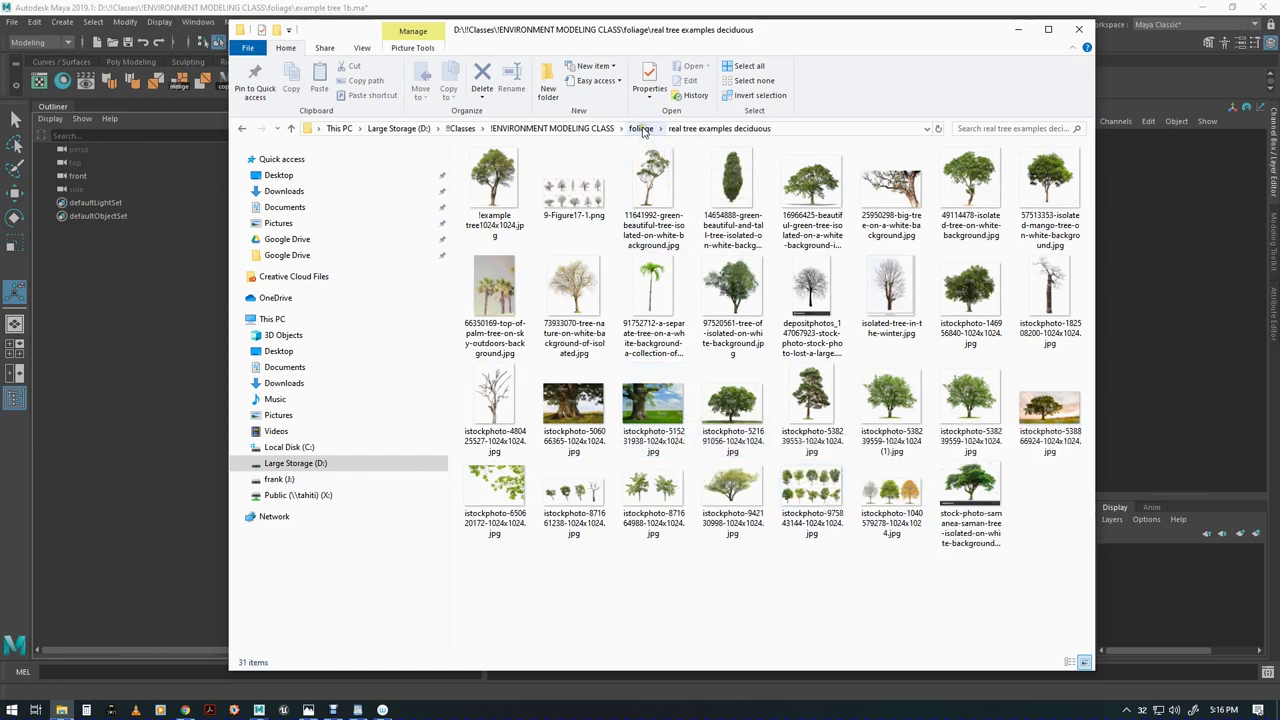
left_click(641, 129)
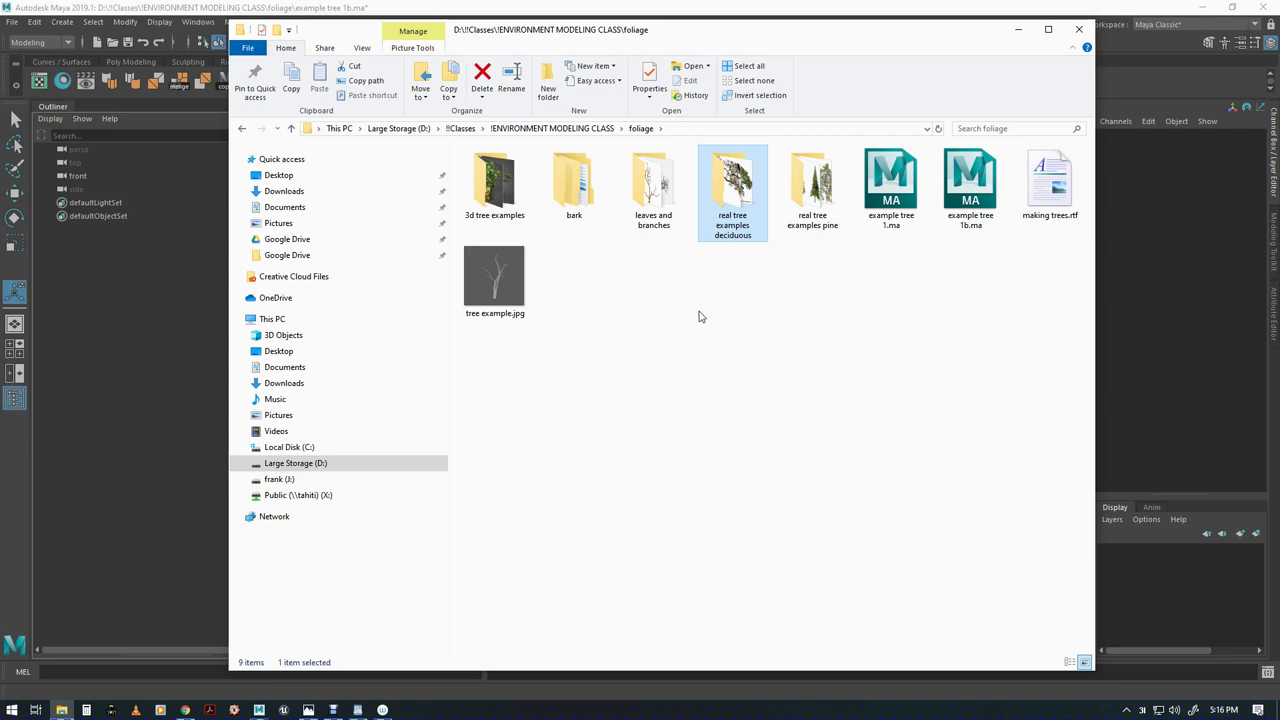
View the albedo bark texture in the Tree_Bark_ticlbchaw_8K_surface_ms folder, close it and return to the bark folder
double_click(573, 186)
left_click(475, 172)
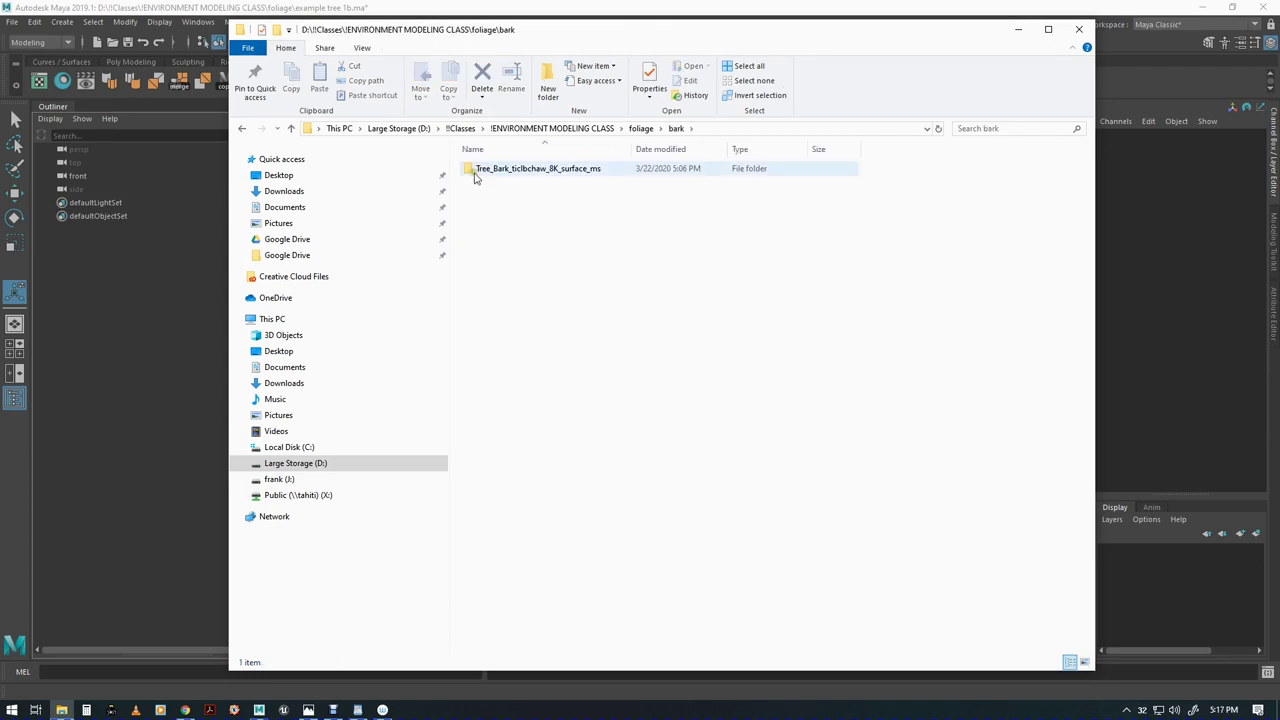
double_click(475, 172)
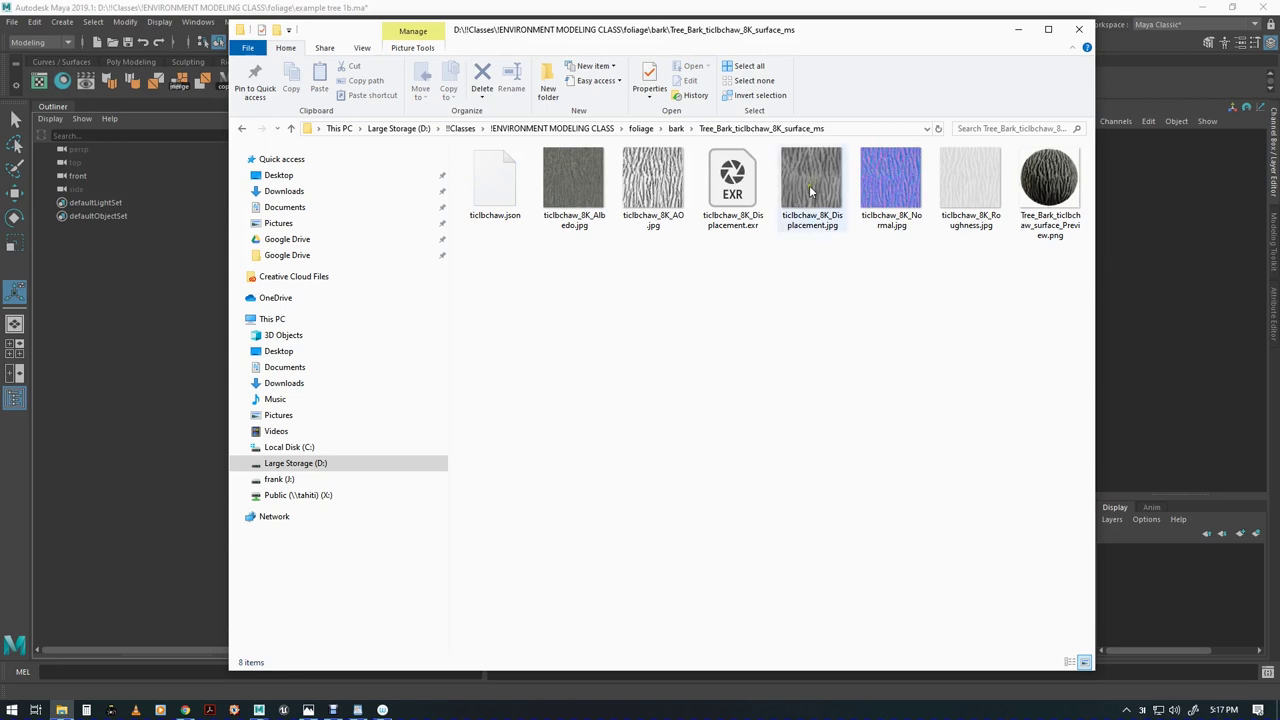
left_click(572, 172)
double_click(572, 172)
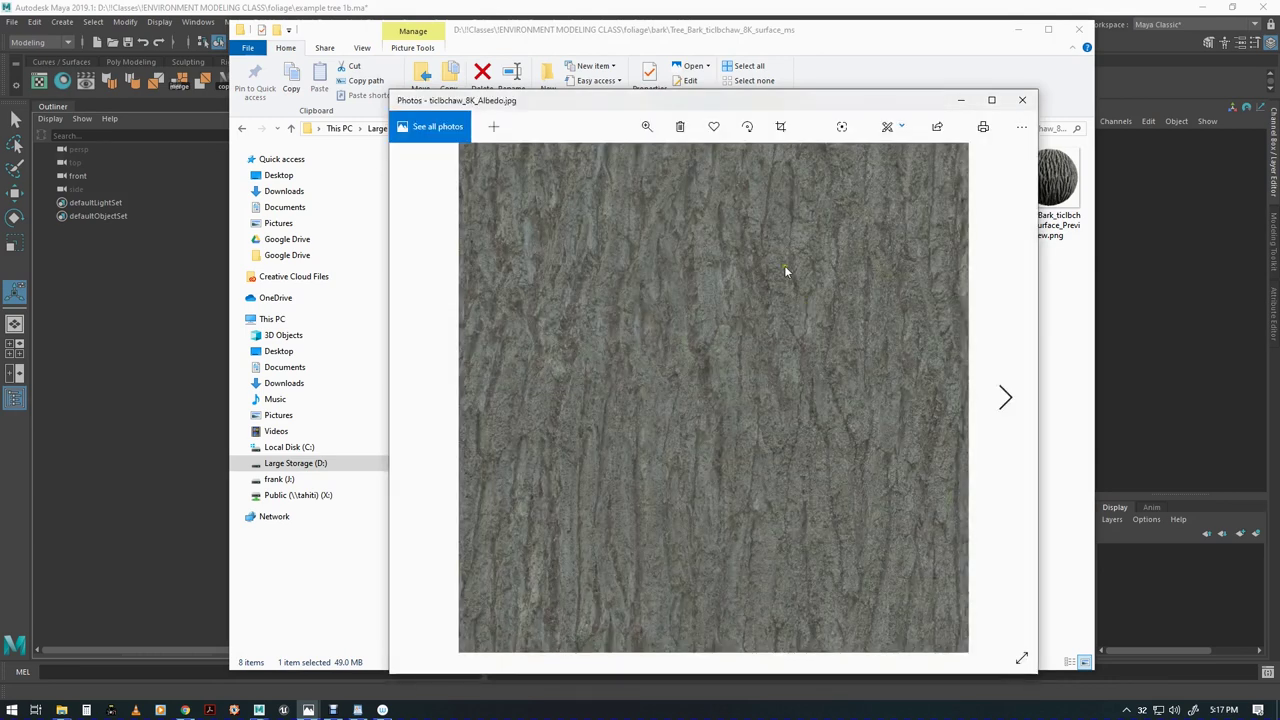
left_click(1022, 100)
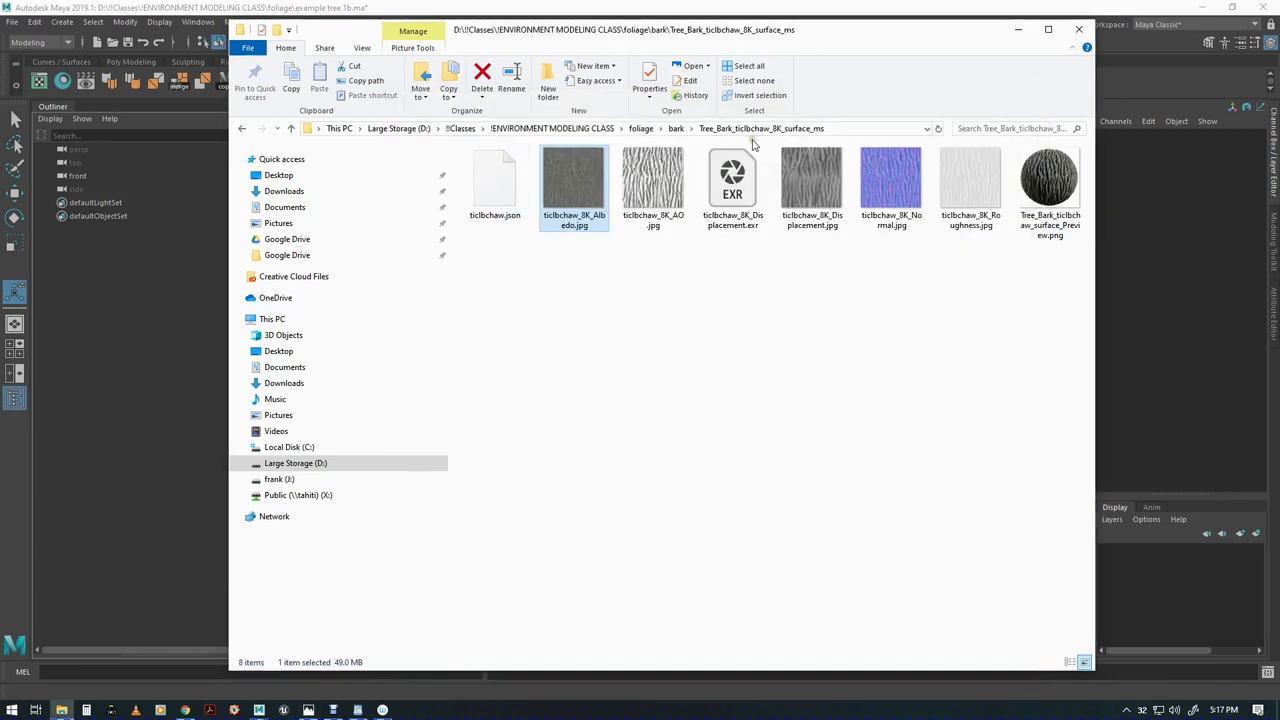
left_click(677, 128)
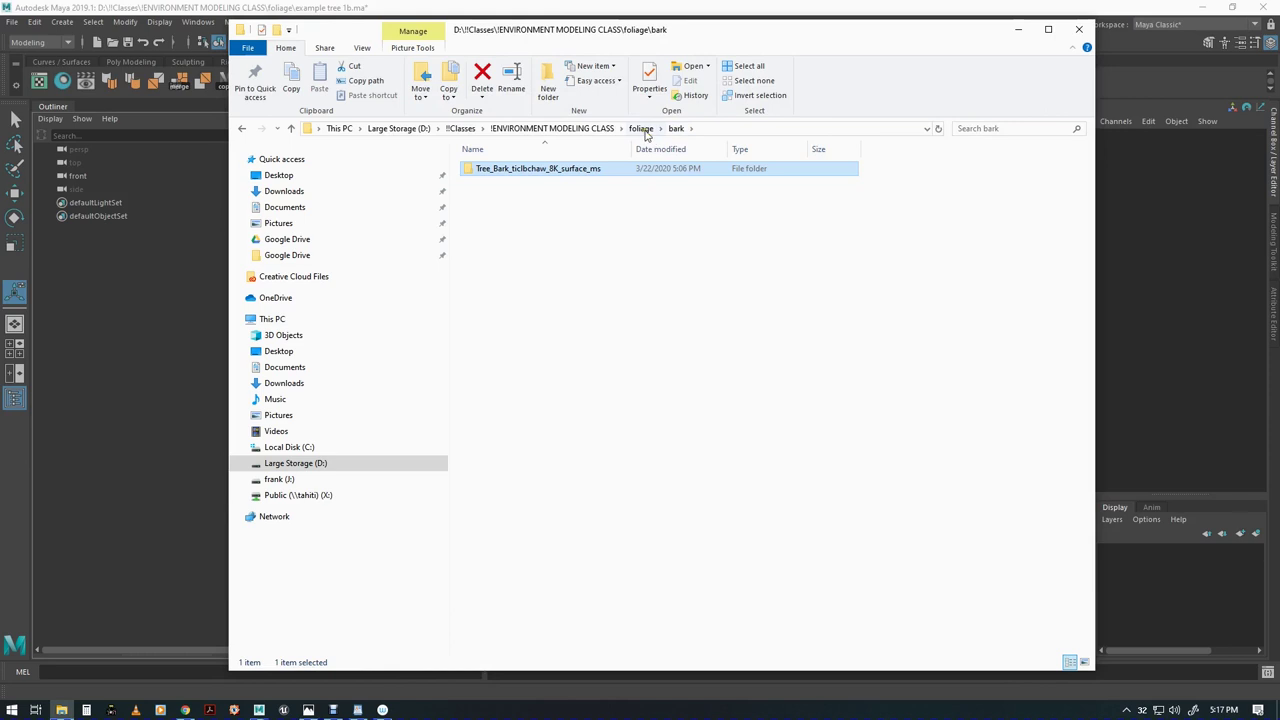
Browse the pictures in the leaves and branches folder and the real tree examples pine folder, returning to the foliage folder
left_click(642, 129)
left_click(652, 200)
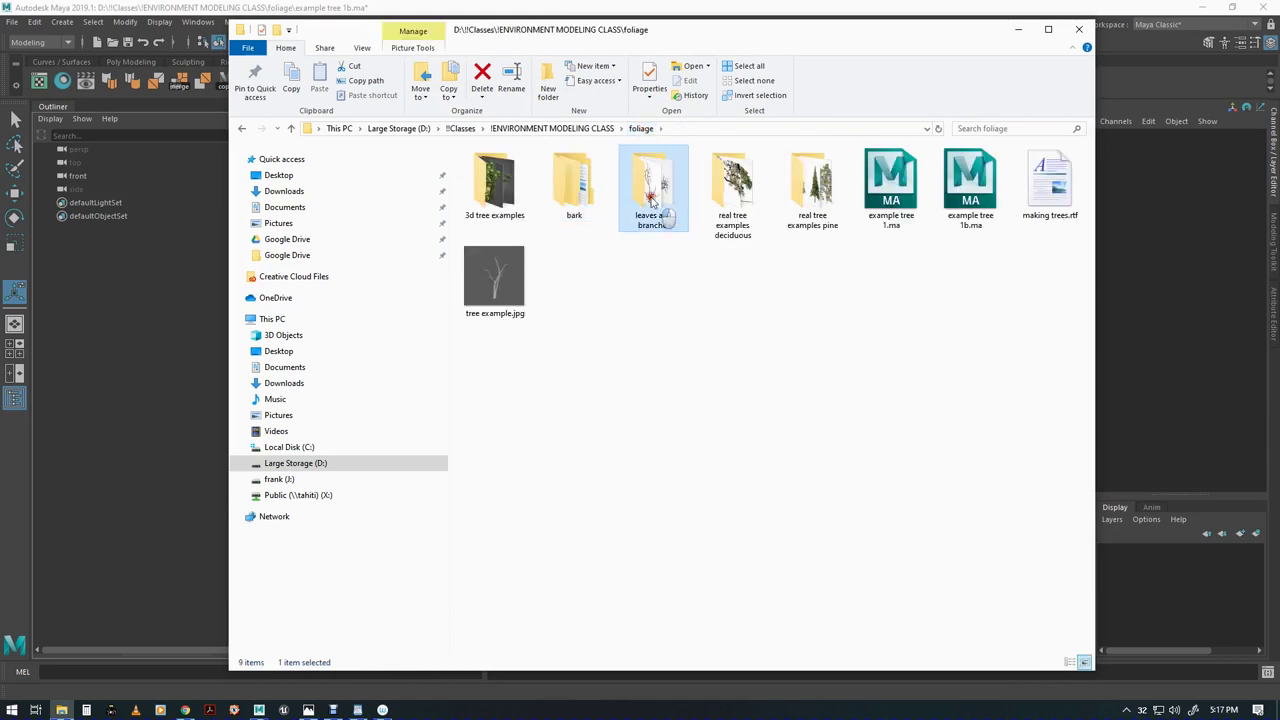
double_click(652, 200)
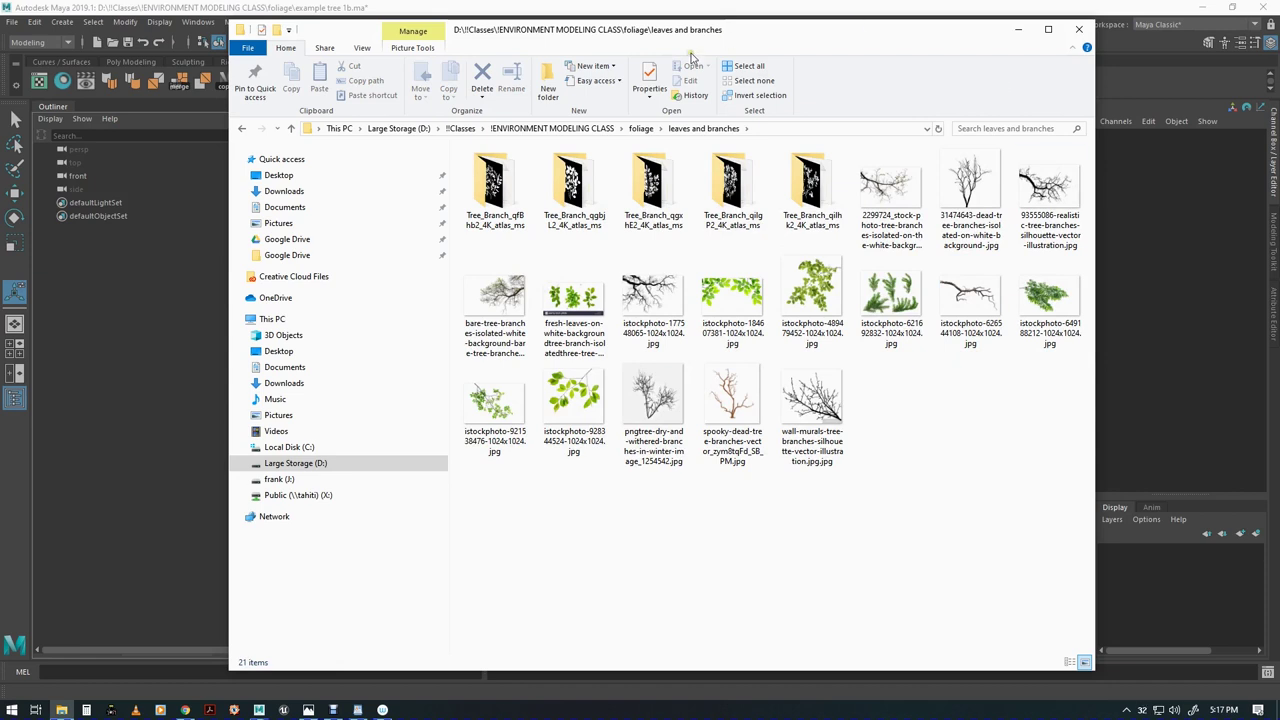
left_click(641, 128)
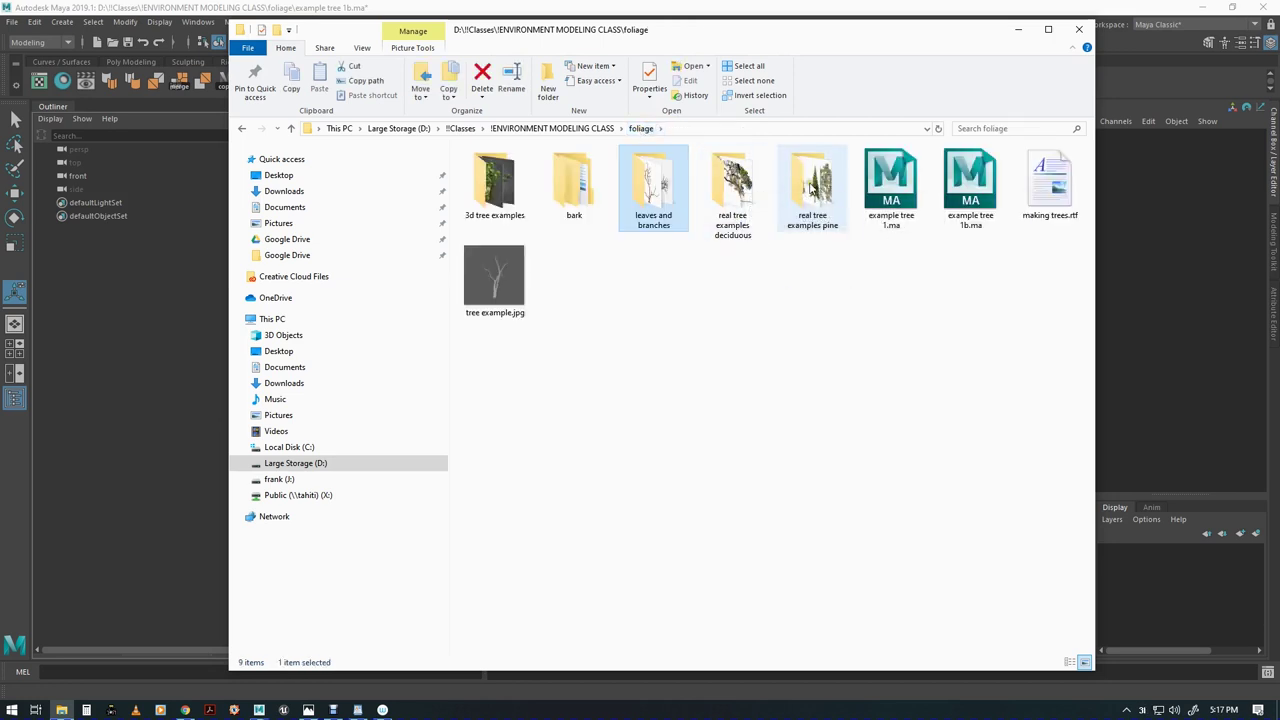
double_click(812, 188)
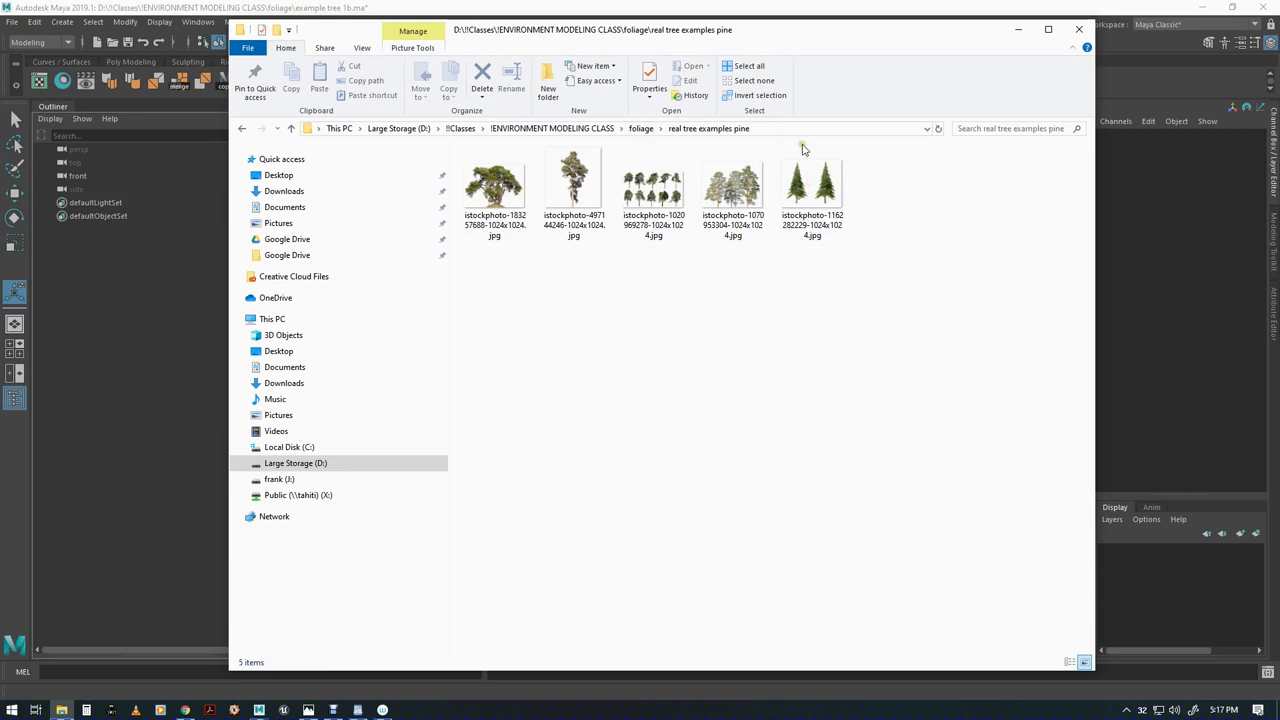
left_click(641, 128)
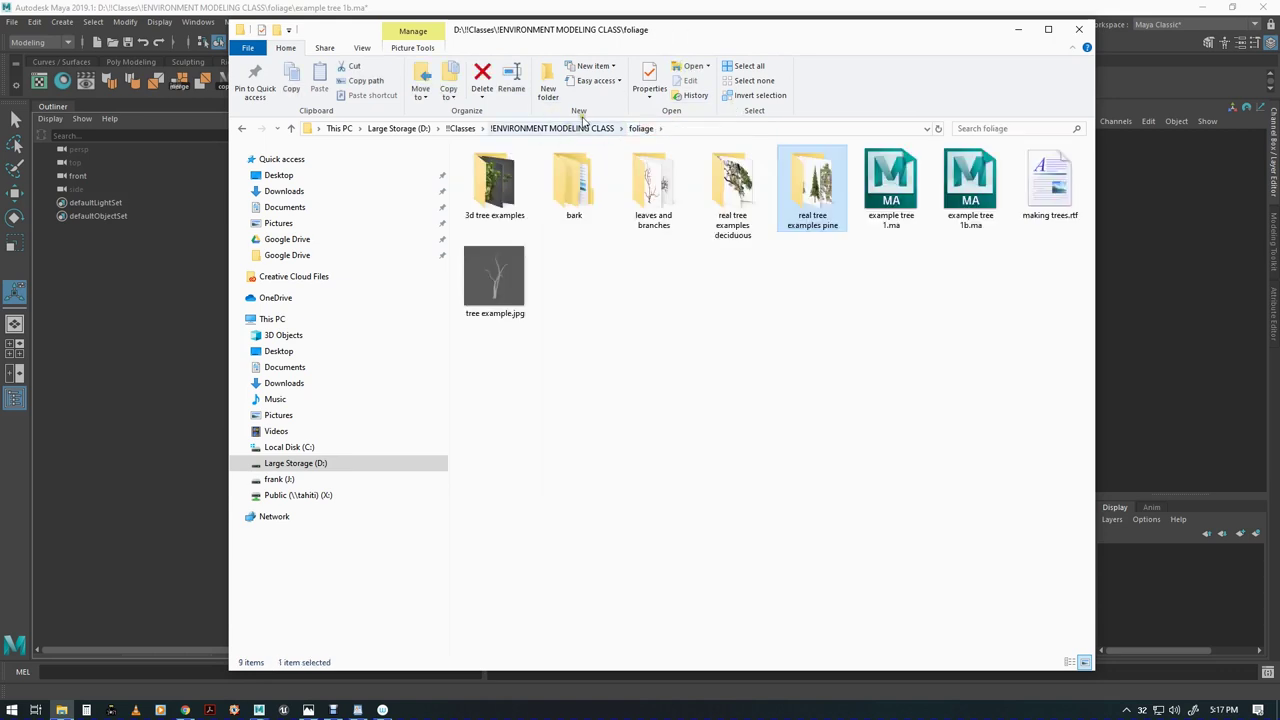
Open the !example tree1024x1024.jpg image from the real tree examples deciduous folder
double_click(732, 188)
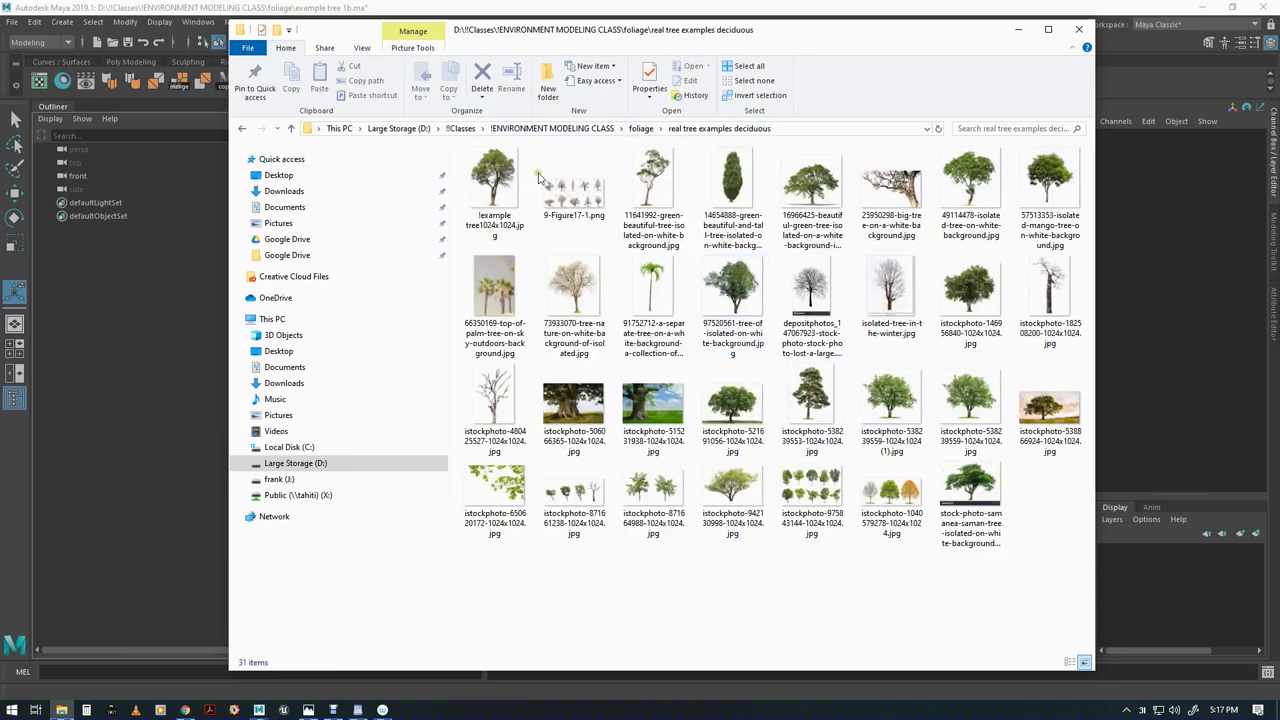
left_click(483, 188)
double_click(483, 188)
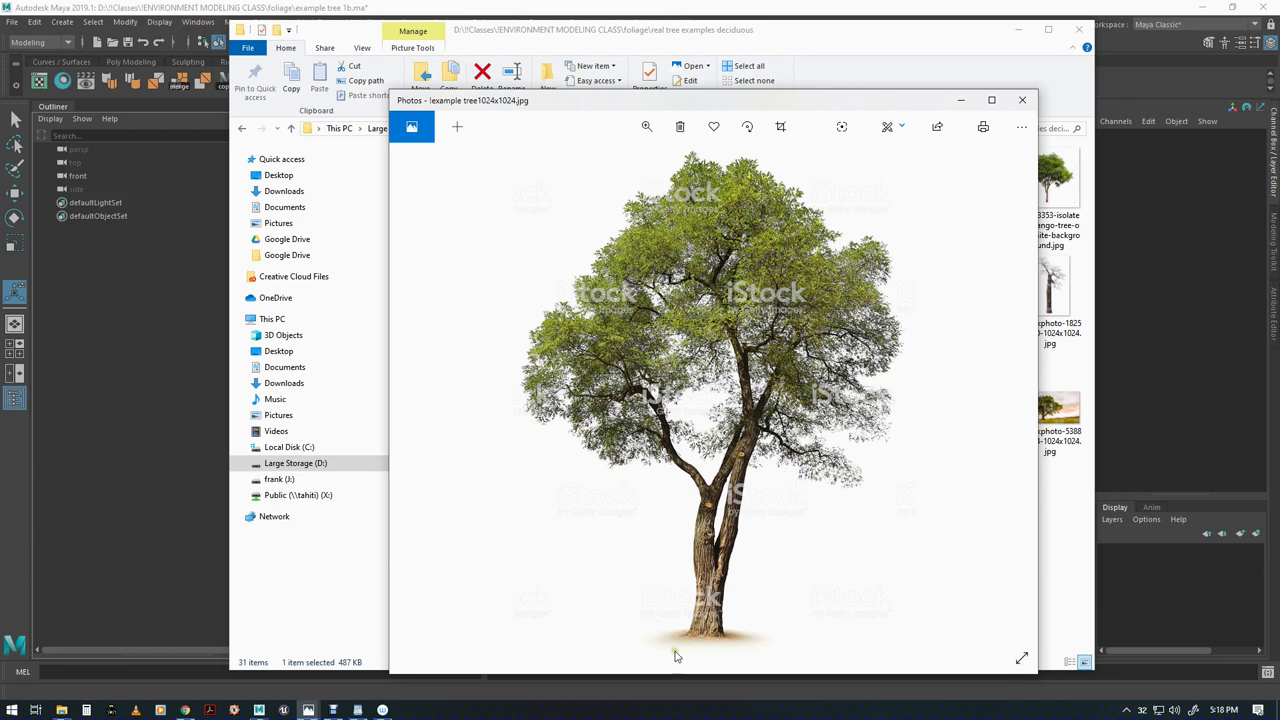
Draw red annotation lines over the tree photo along both trunks and the main branches up into the crown
left_click(1127, 712)
left_click(1127, 712)
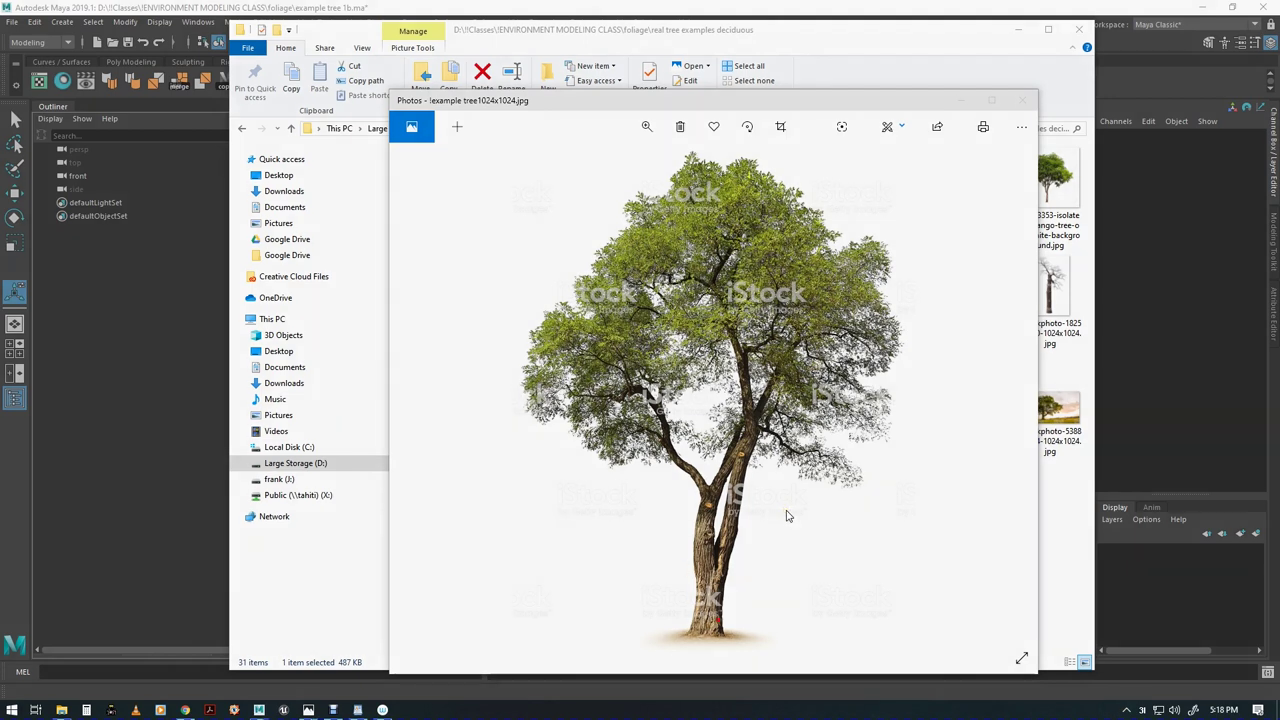
mouse_move(722, 632)
left_mouse_down()
mouse_move(757, 420)
mouse_move(727, 310)
left_mouse_up()
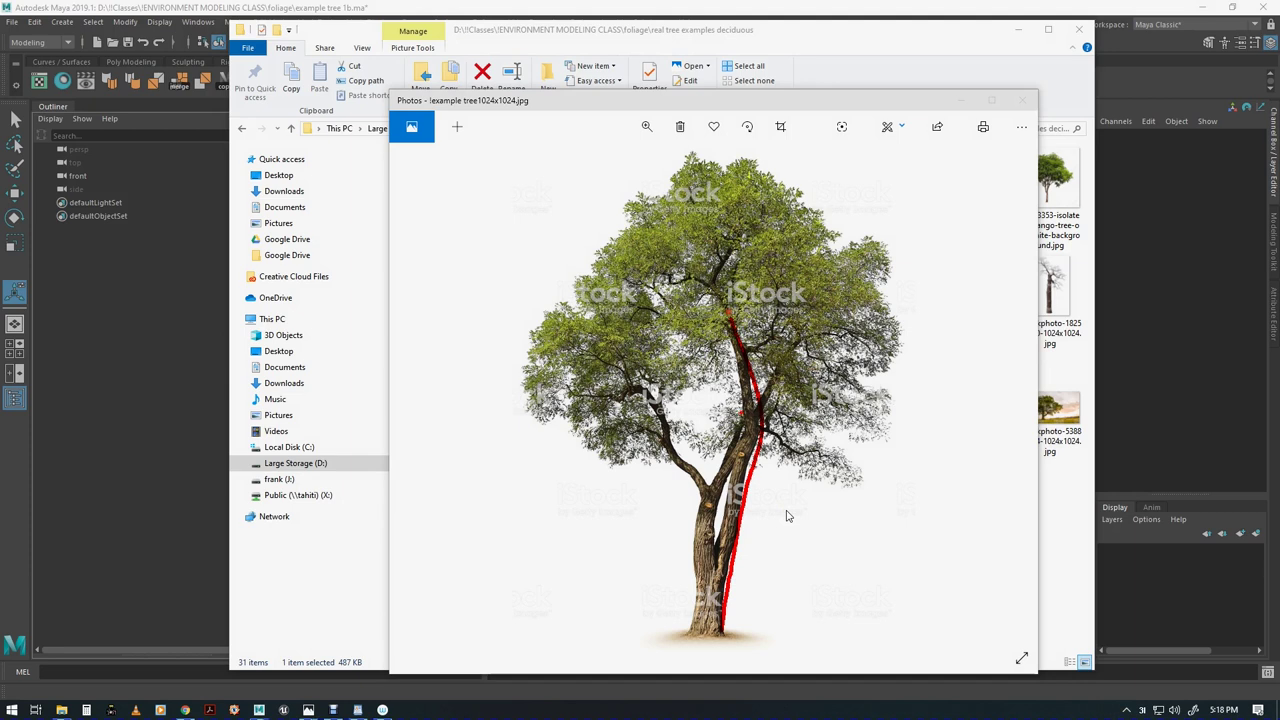
mouse_move(710, 610)
left_mouse_down()
mouse_move(736, 425)
mouse_move(724, 325)
left_mouse_up()
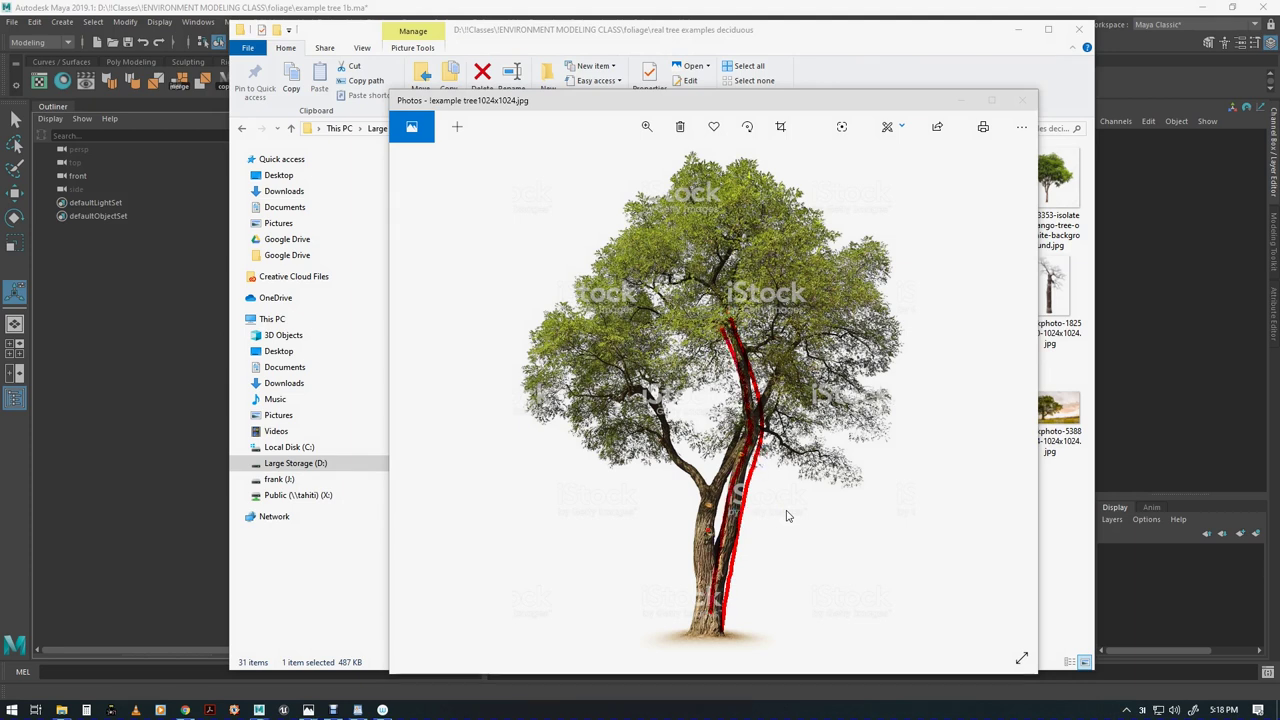
mouse_move(703, 599)
left_mouse_down()
mouse_move(736, 440)
mouse_move(789, 350)
left_mouse_up()
mouse_move(710, 506)
left_mouse_down()
mouse_move(795, 352)
mouse_move(701, 473)
mouse_move(645, 388)
mouse_move(628, 386)
mouse_move(704, 490)
left_mouse_up()
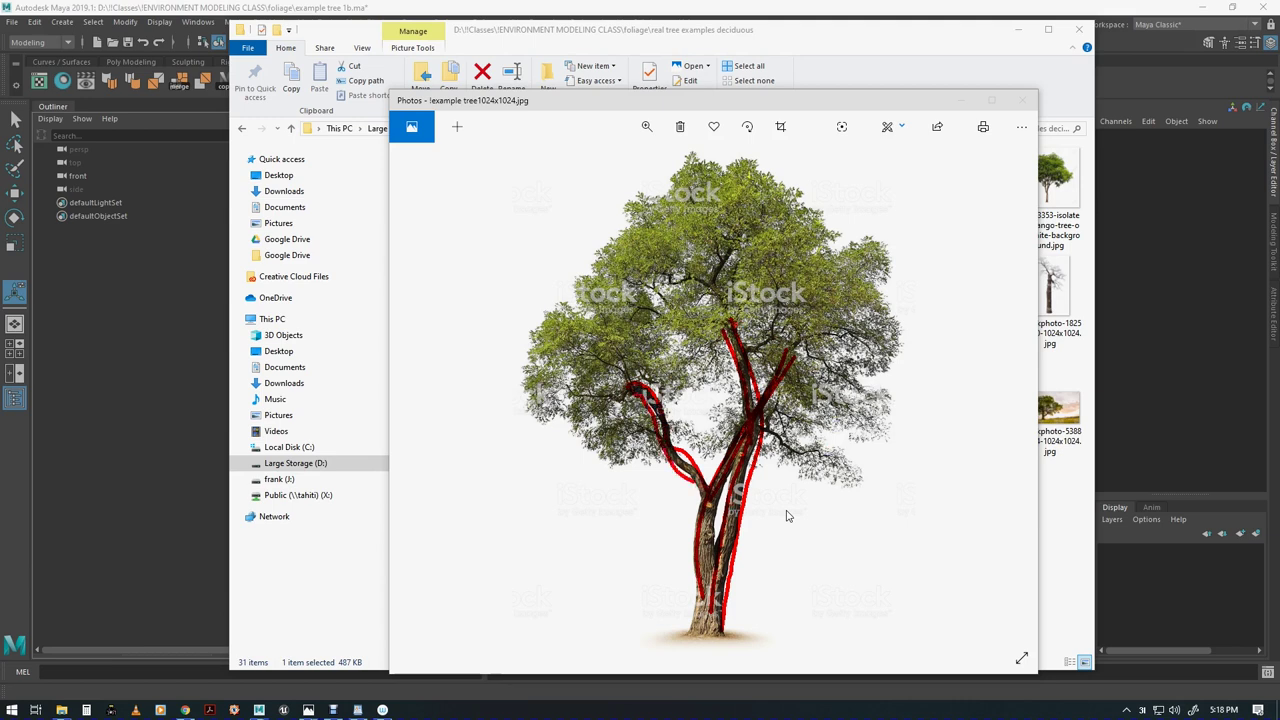
mouse_move(724, 318)
left_mouse_down()
mouse_move(742, 236)
mouse_move(730, 340)
left_mouse_up()
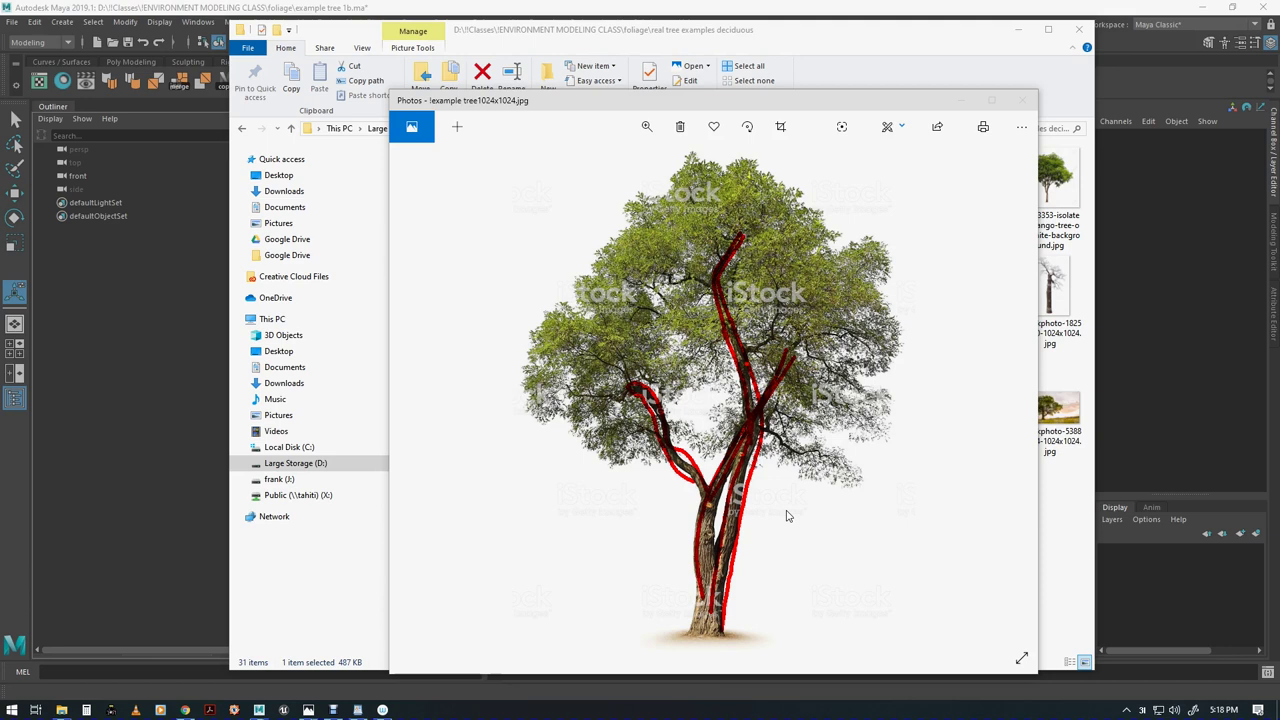
Outline the trunk base, the low side branch and its leaf cluster in red, and clear all annotations from the photo
left_click(733, 590)
mouse_move(704, 584)
left_mouse_down()
mouse_move(692, 630)
mouse_move(727, 608)
left_mouse_up()
mouse_move(766, 428)
left_mouse_down()
mouse_move(795, 452)
mouse_move(822, 447)
left_mouse_up()
left_click(860, 477)
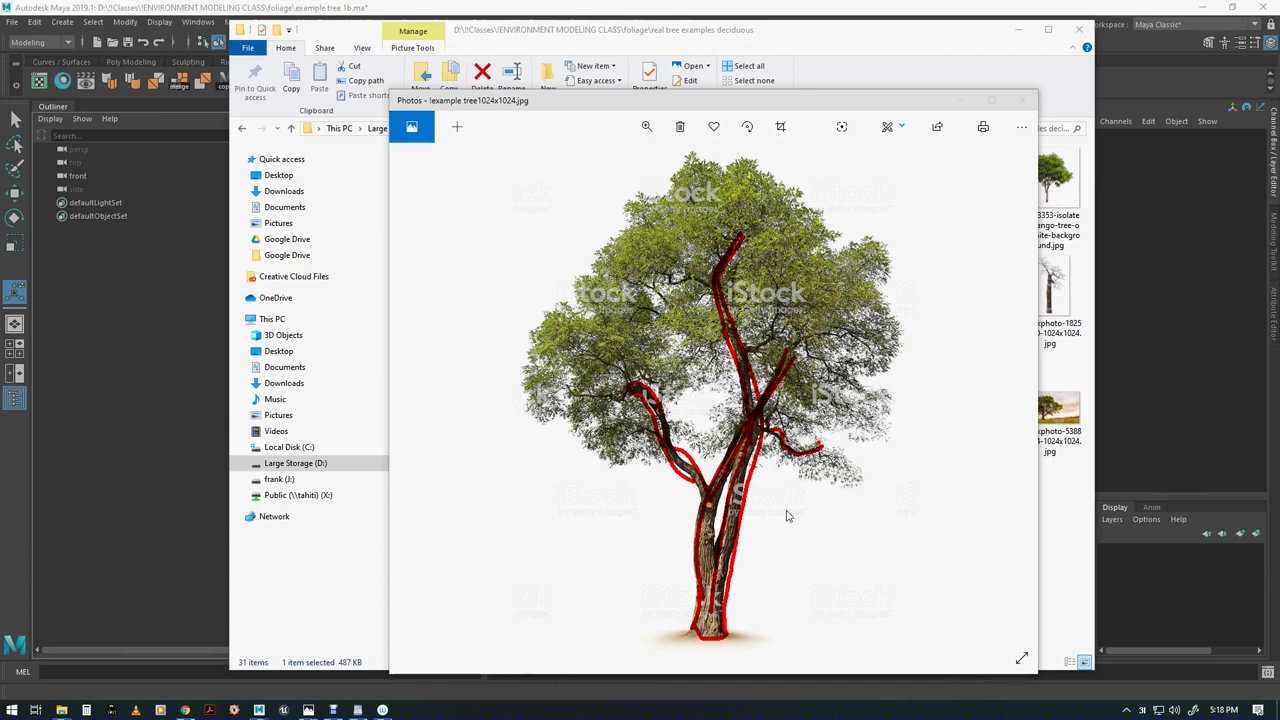
mouse_move(804, 452)
left_mouse_down()
mouse_move(815, 478)
mouse_move(845, 479)
mouse_move(857, 458)
mouse_move(800, 448)
left_mouse_up()
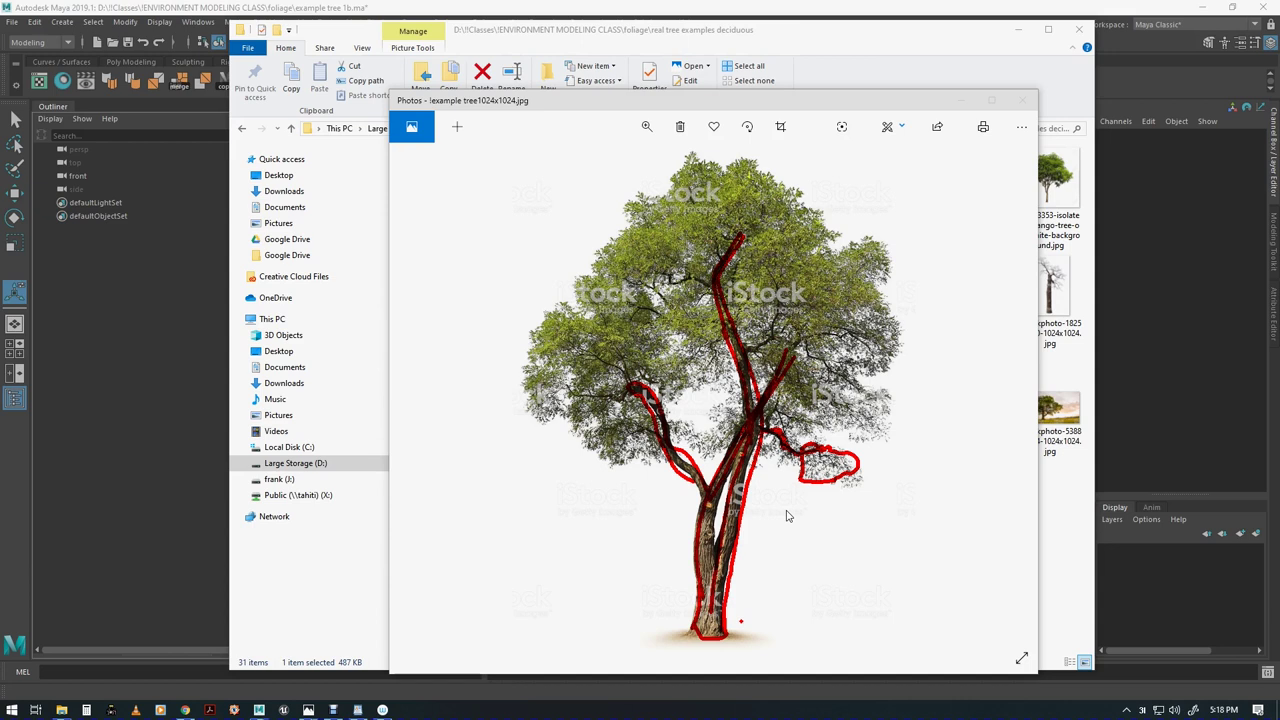
key("Escape")
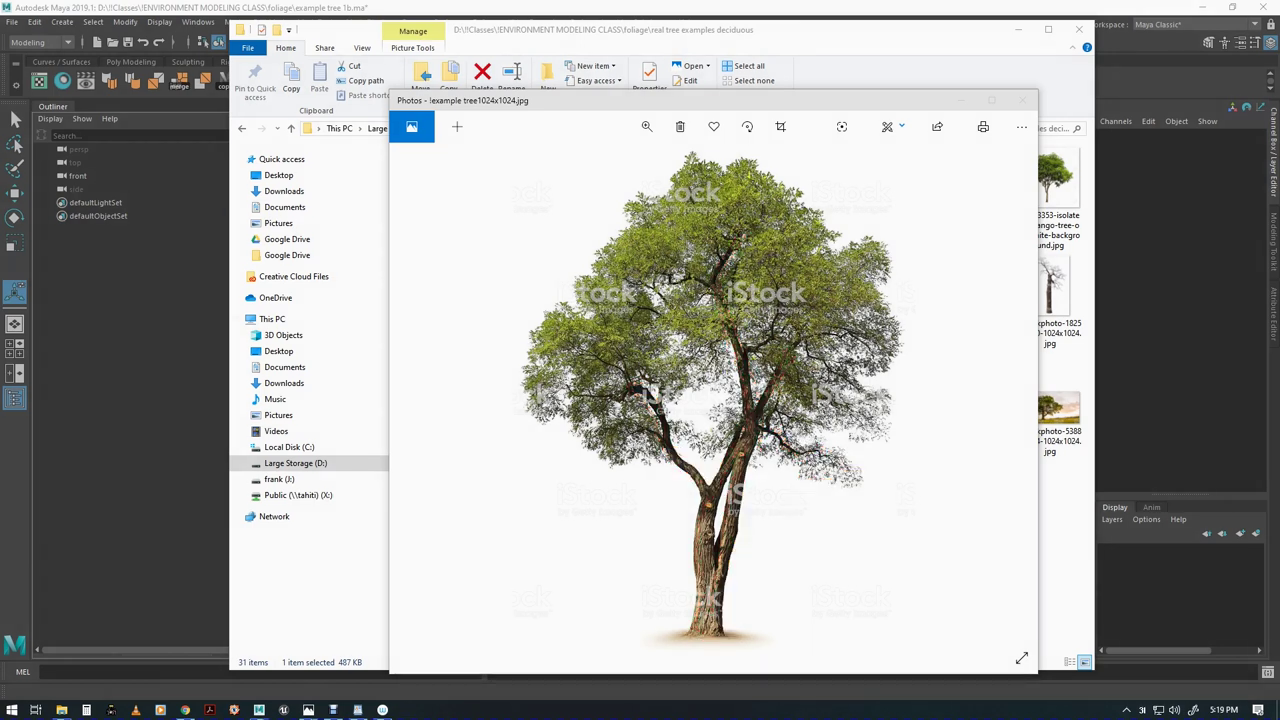
Move the tree photo and the folder window out of the way and switch to Maya
double_click(710, 102)
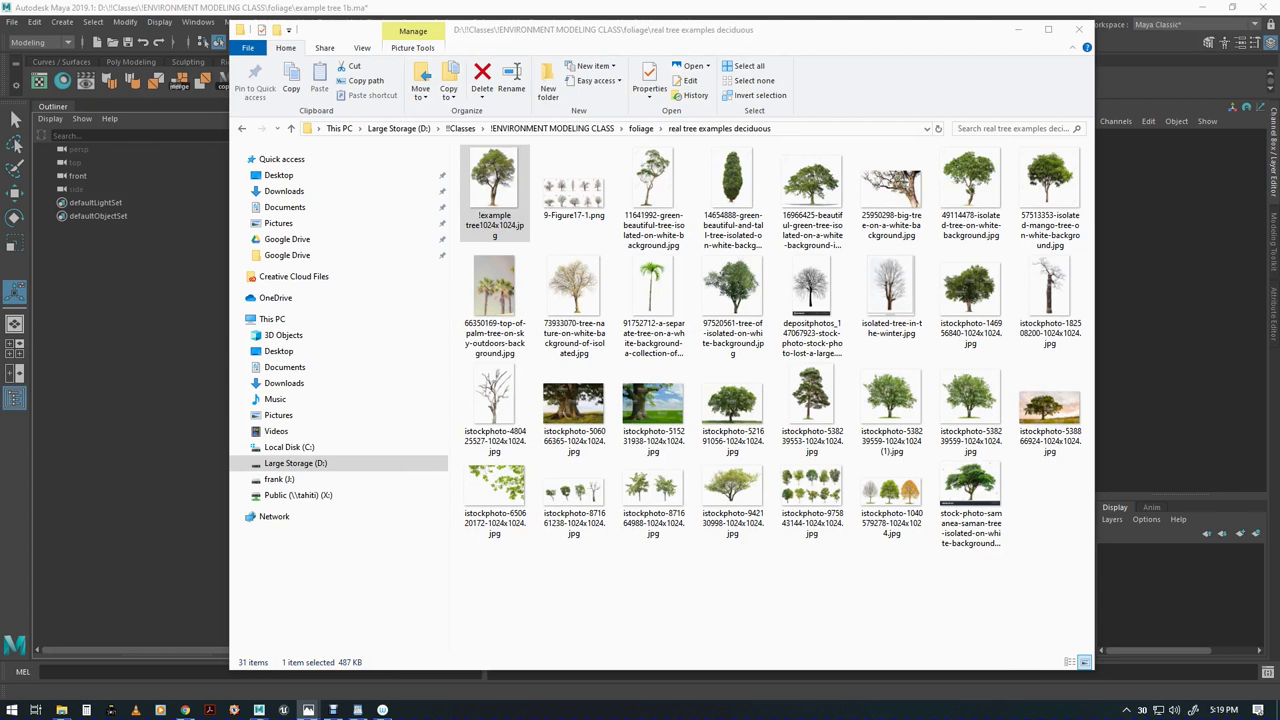
left_click_drag(859, 35, 1180, 0)
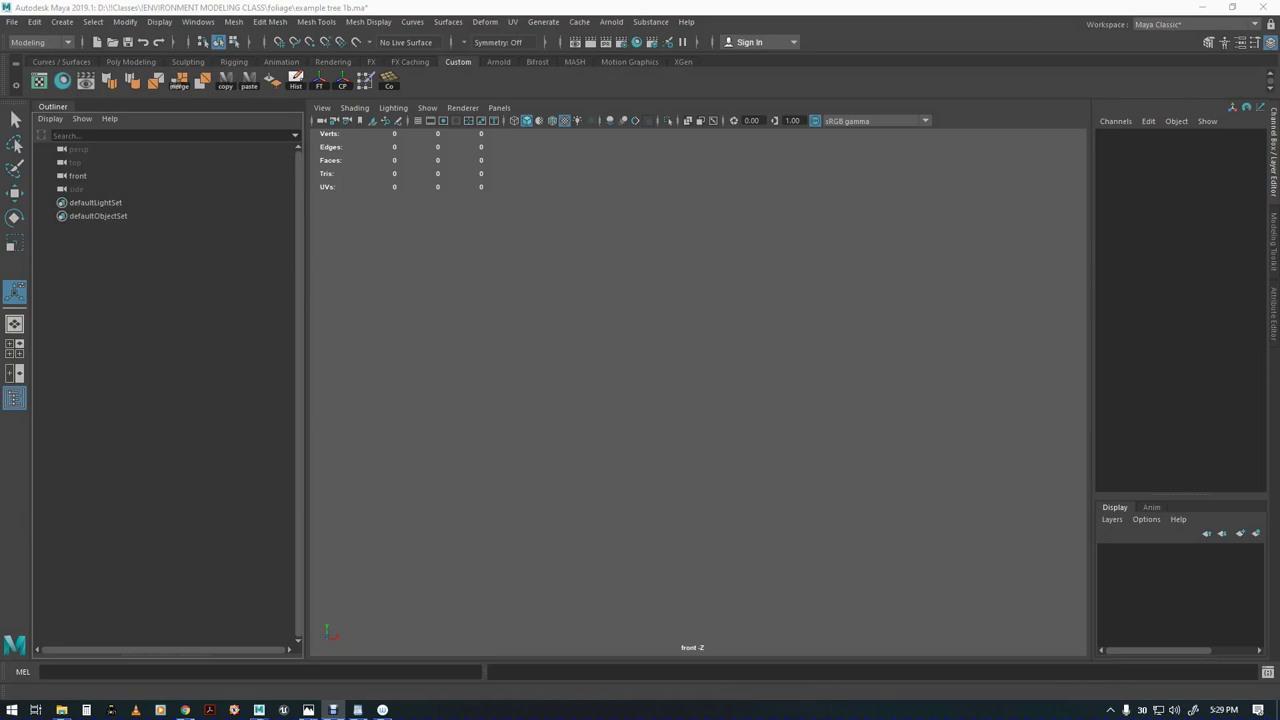
left_click(486, 7)
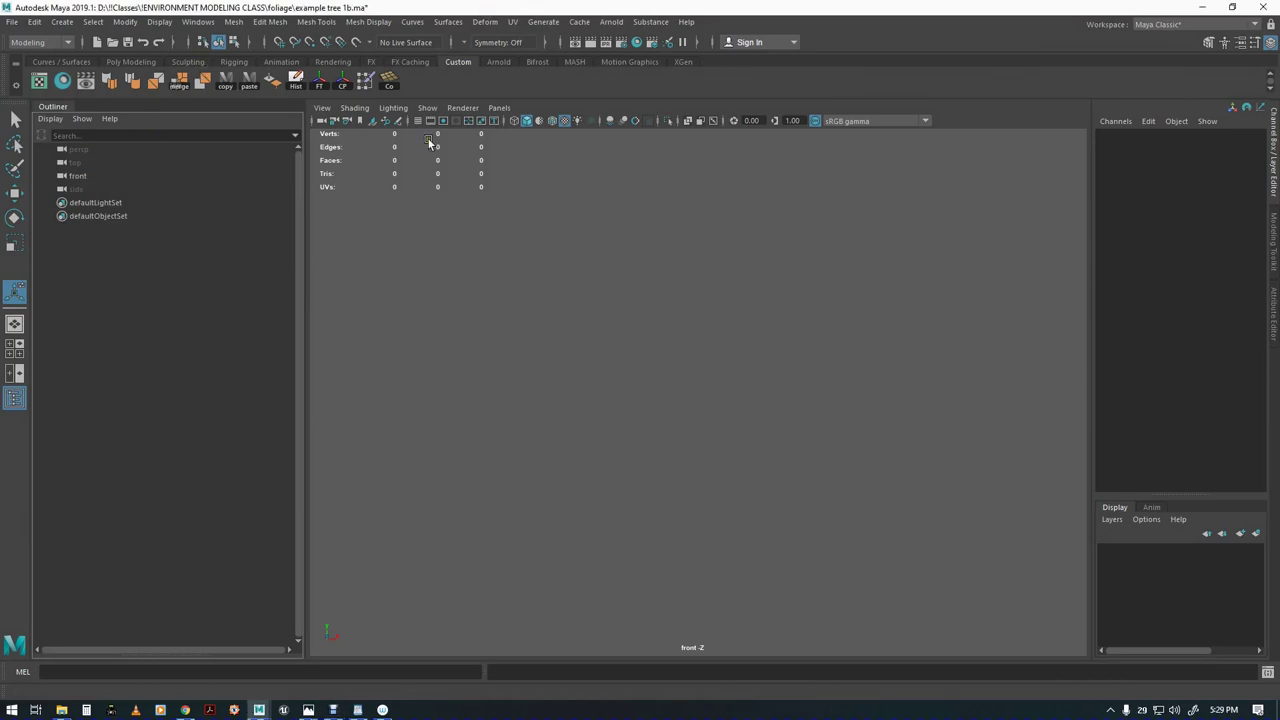
Import !example tree1024x1024.jpg from the foliage folder's real tree examples deciduous subfolder as an image plane in the front view
left_click(322, 107)
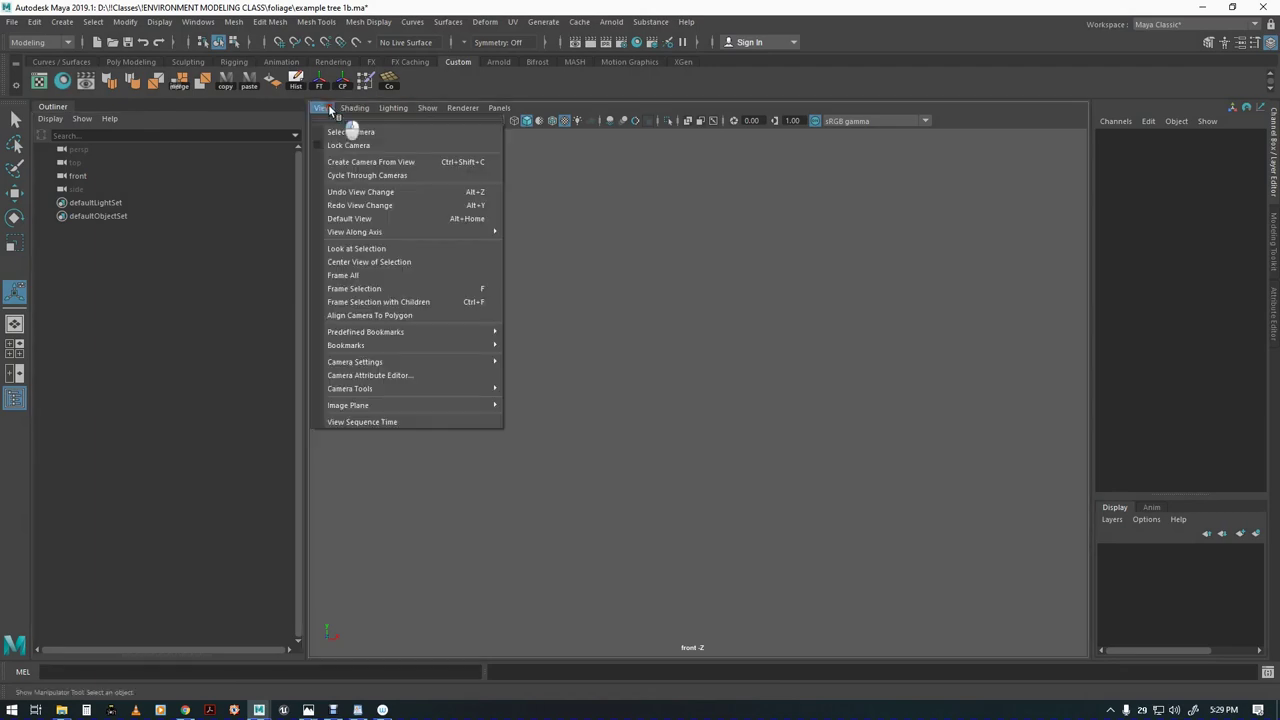
mouse_move(341, 406)
left_click(542, 417)
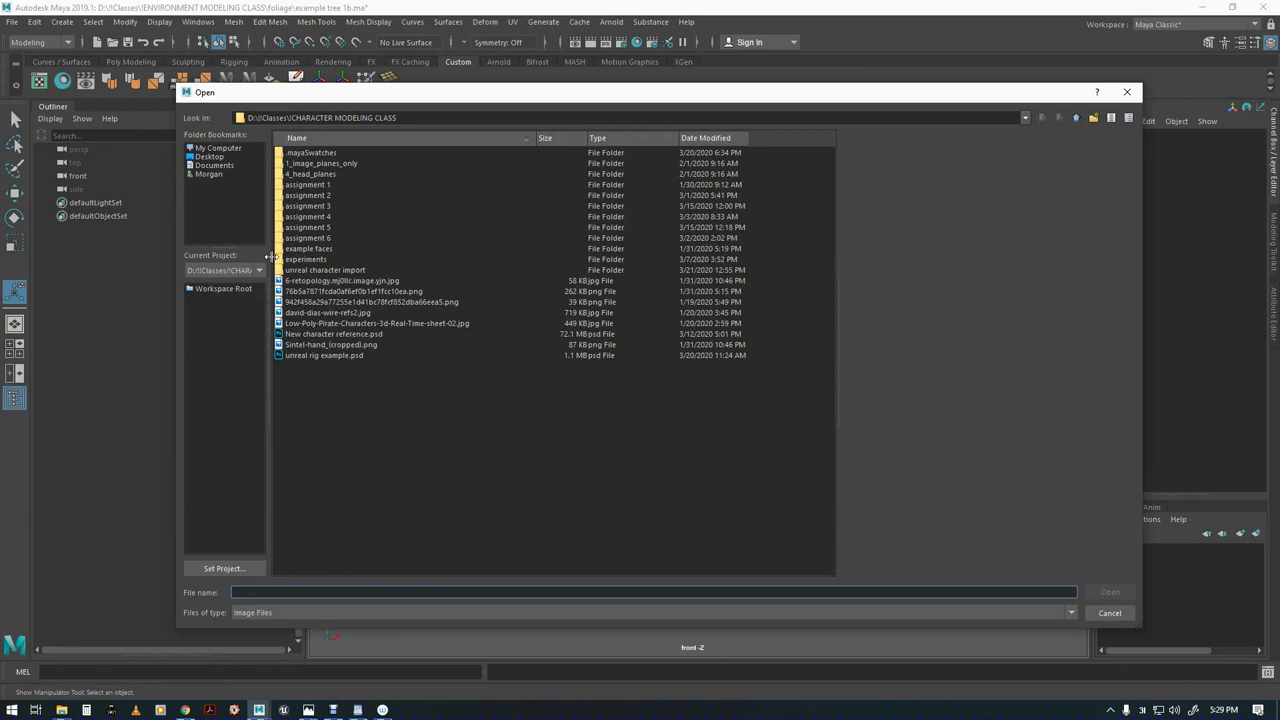
left_click(1076, 118)
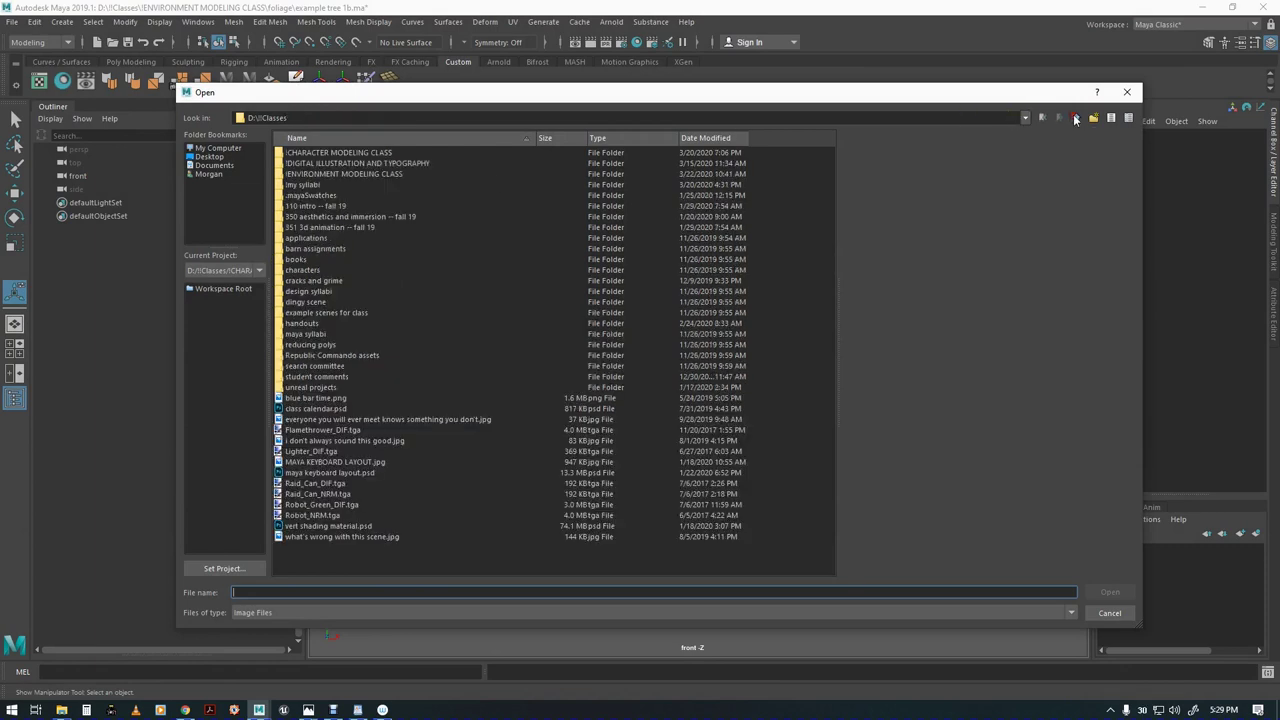
double_click(352, 172)
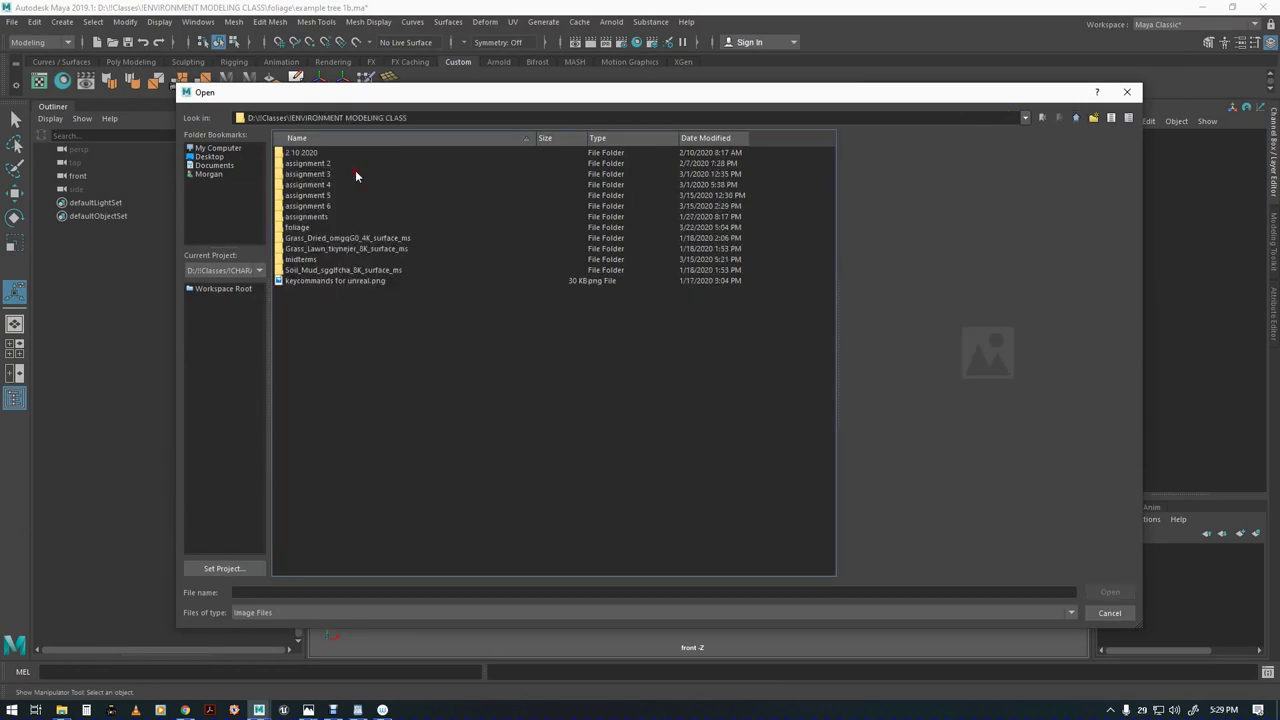
double_click(290, 228)
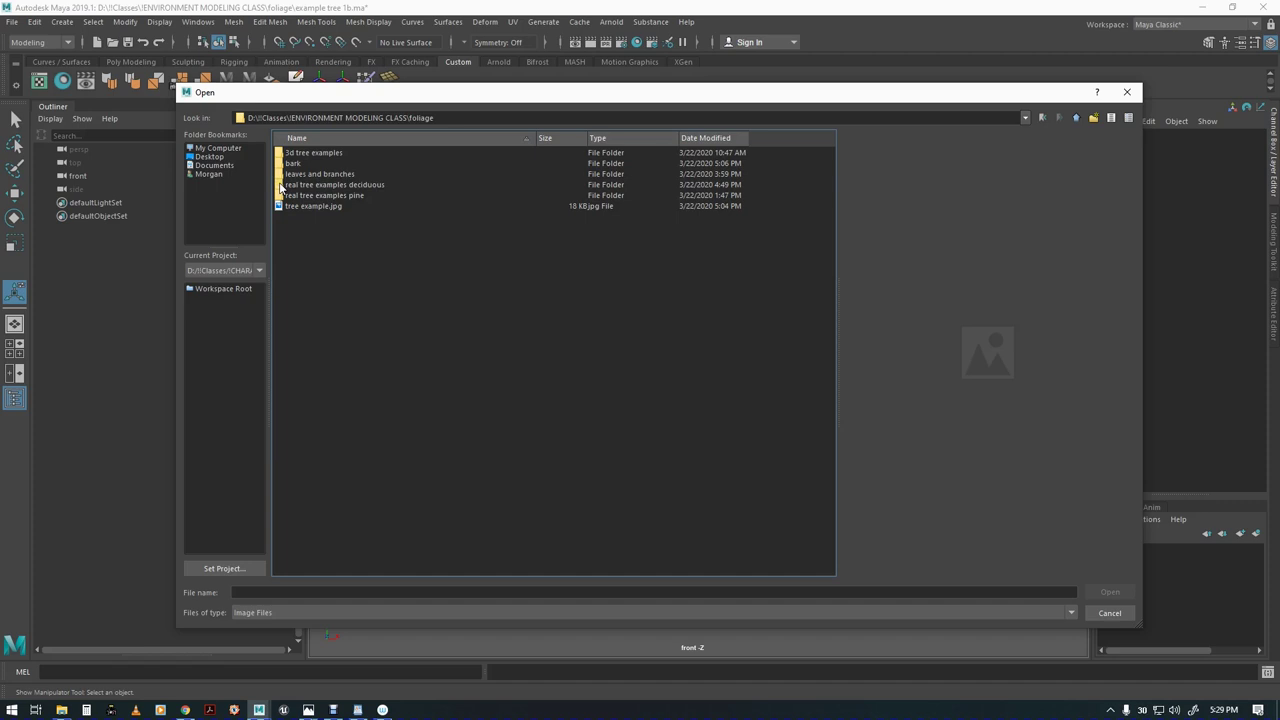
double_click(281, 186)
left_click(287, 153)
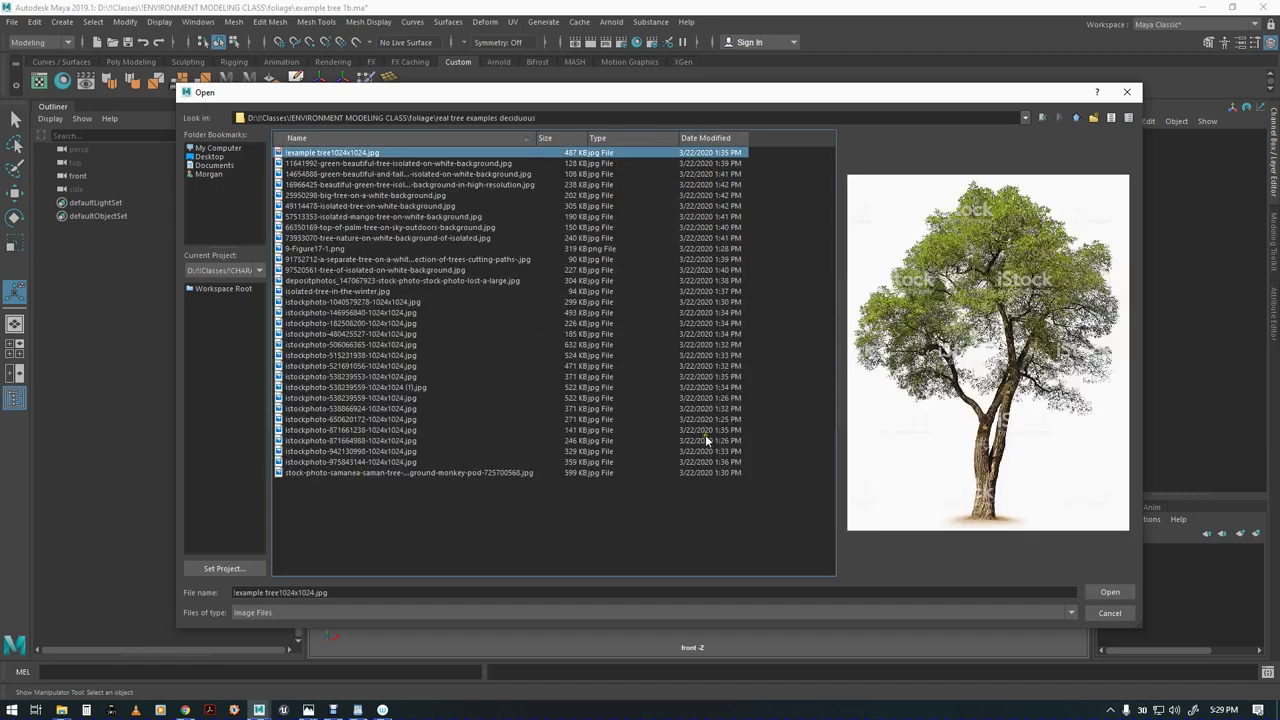
left_click(1110, 592)
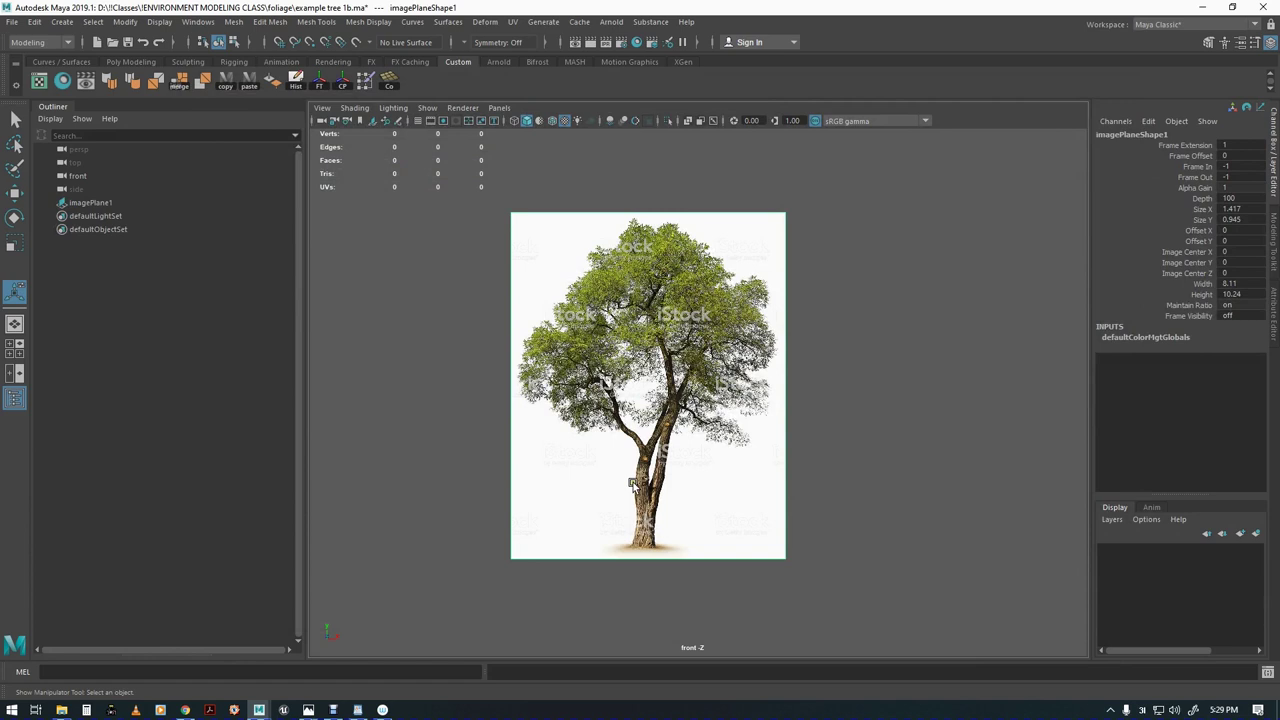
right_click_drag(586, 471, 763, 491, "alt")
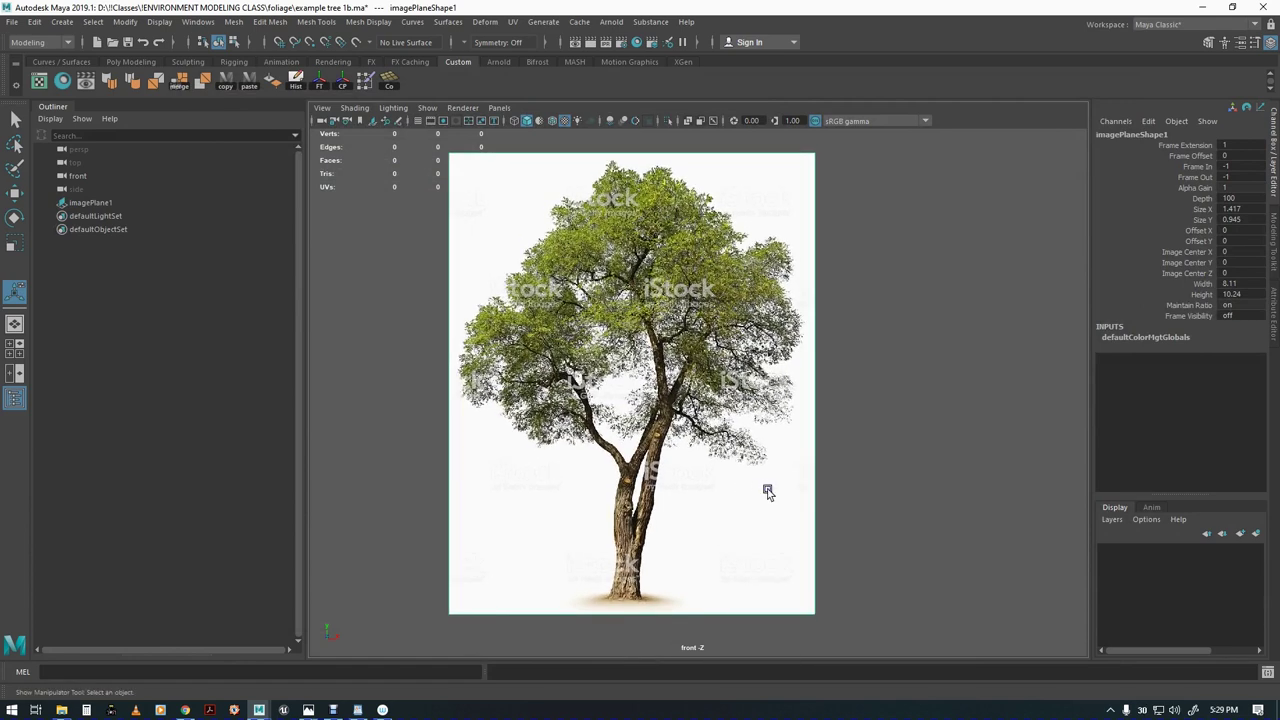
Switch to the perspective view and create a polygon cylinder with the default dimensions
key("space")
left_click_drag(716, 404, 728, 472)
key("space")
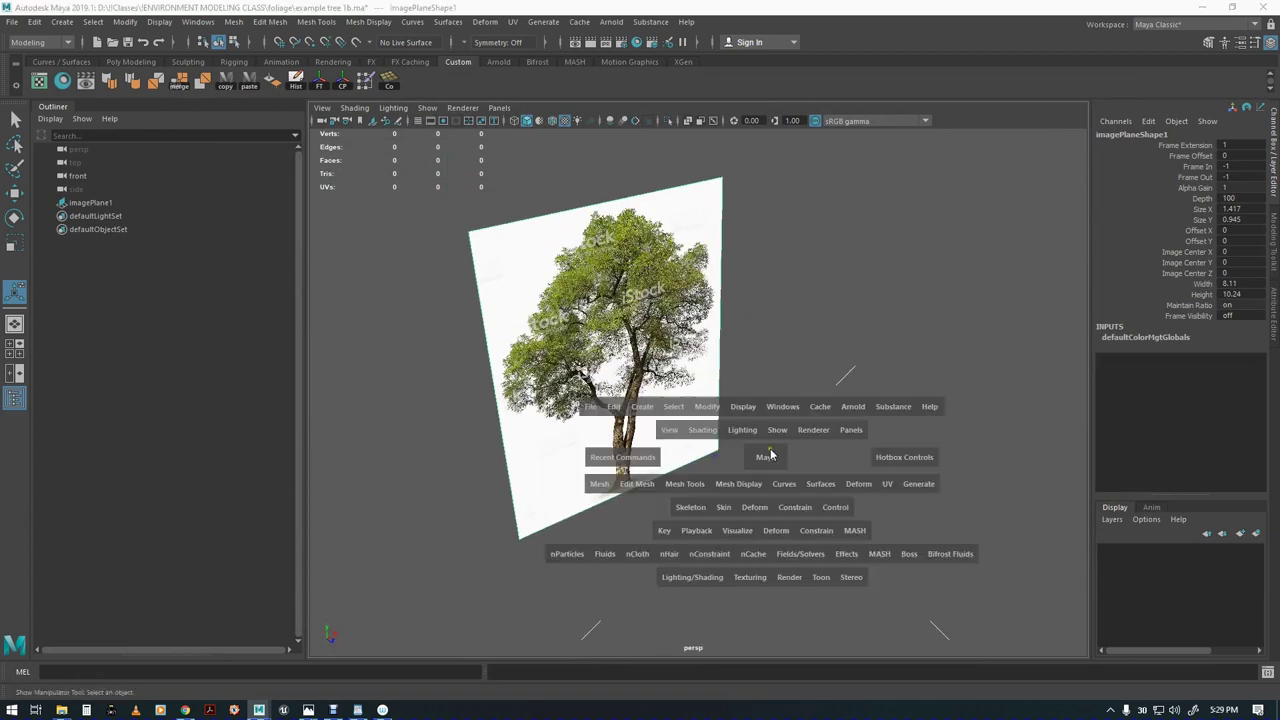
left_click_drag(642, 406, 845, 189)
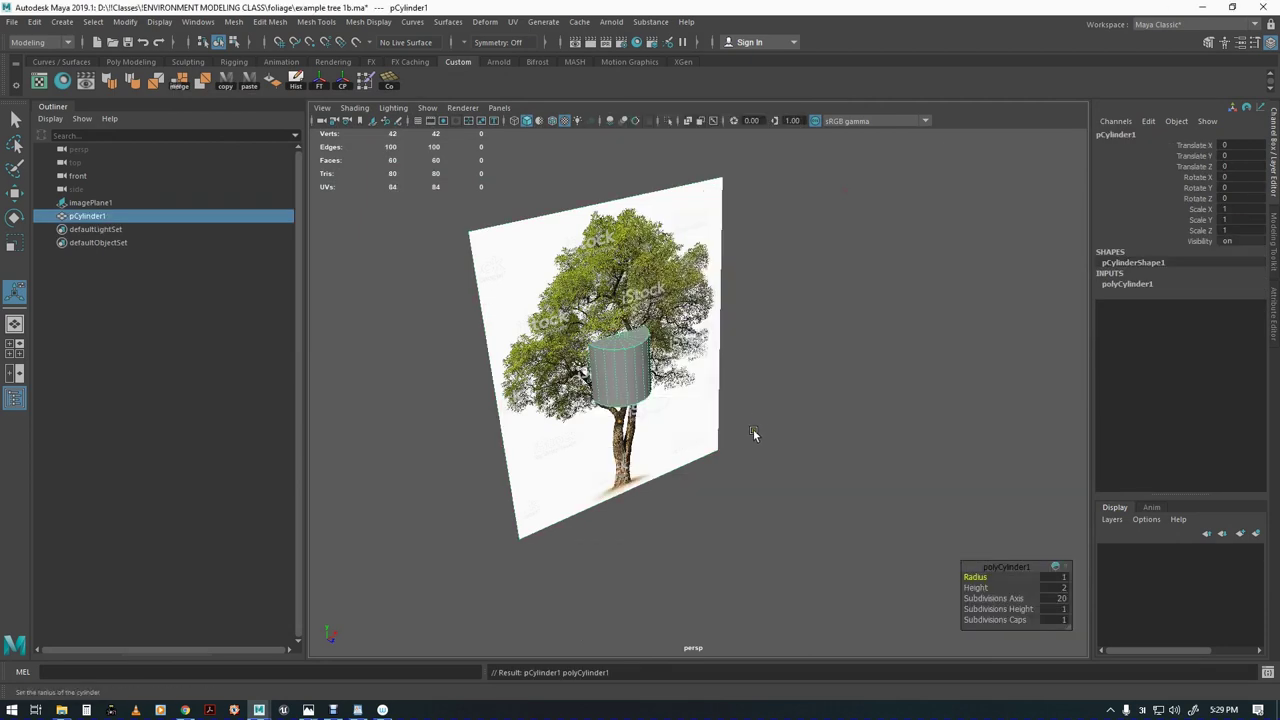
Move the cylinder in front of the trunk base, to about -3.95 in Y and 1.76 in Z
key("w")
left_click_drag(630, 300, 631, 410)
left_click_drag(662, 499, 692, 529)
Set the cylinder's Subdivisions Axis to 10
left_click(1138, 286)
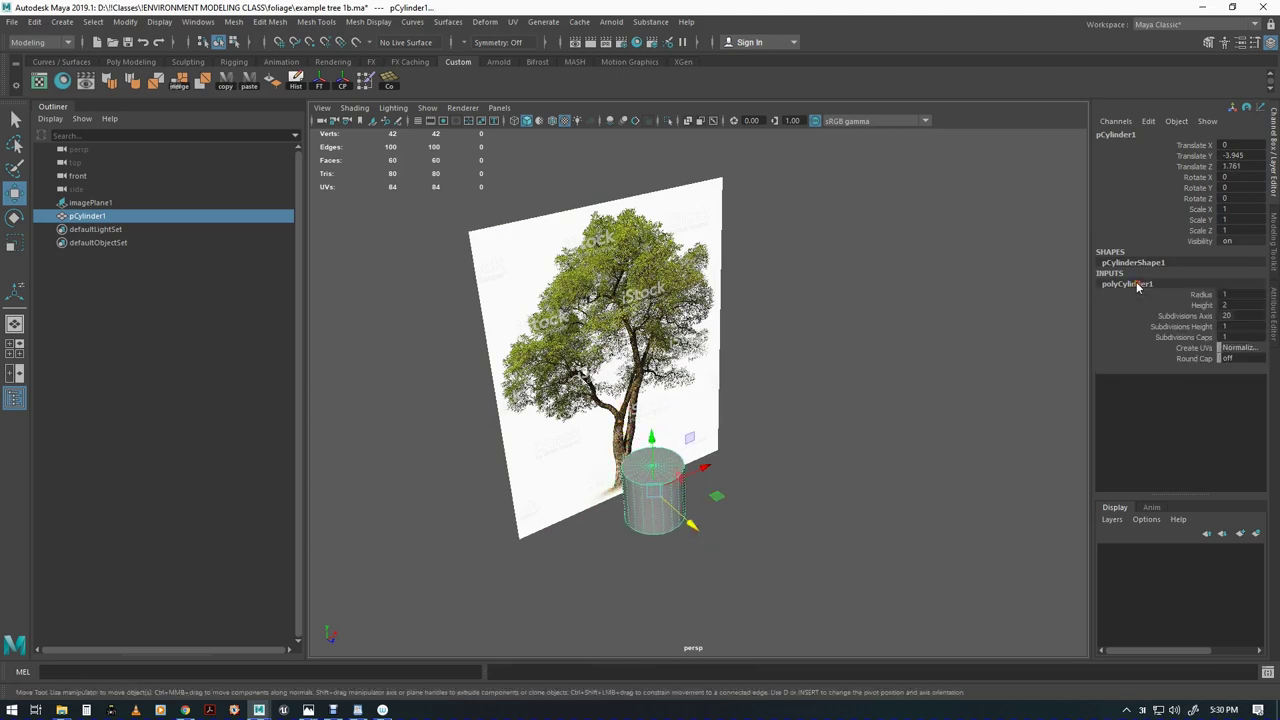
double_click(1243, 315)
type("12")
key("Tab")
double_click(1243, 315)
type("10")
key("Tab")
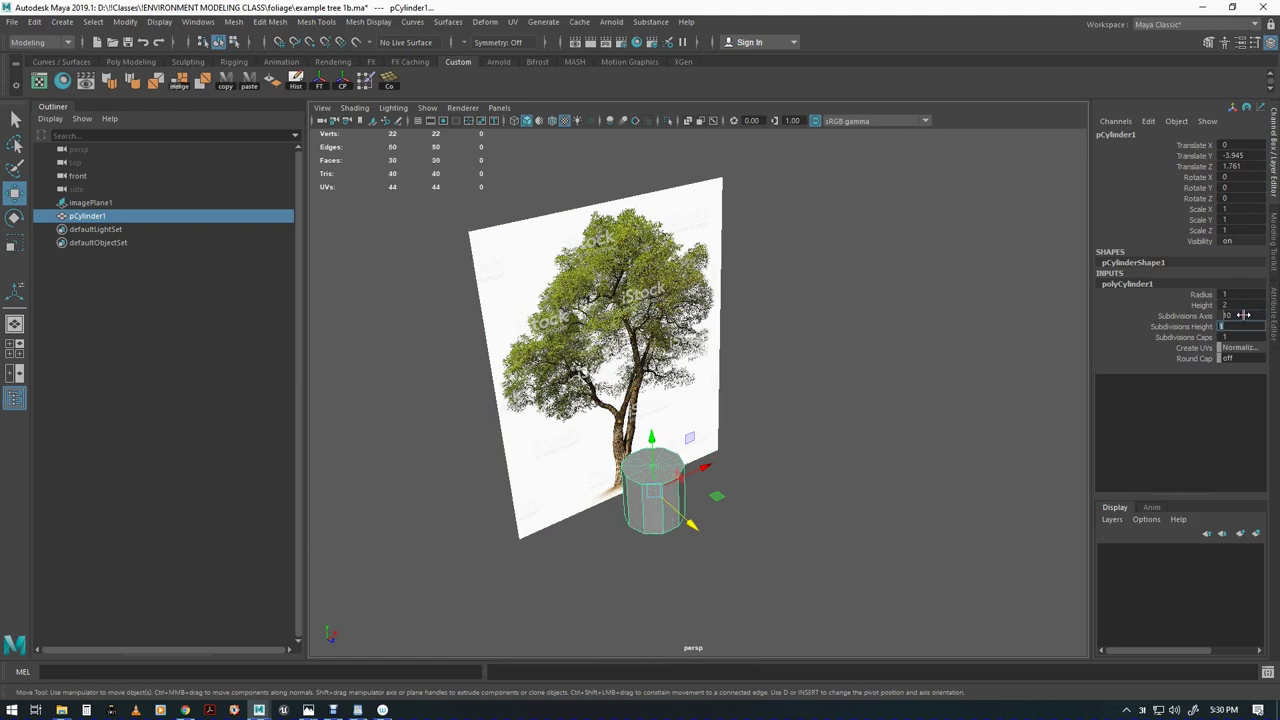
Select all edges of the cylinder and apply Soften Edge to them
left_click_drag(813, 471, 778, 467, "alt")
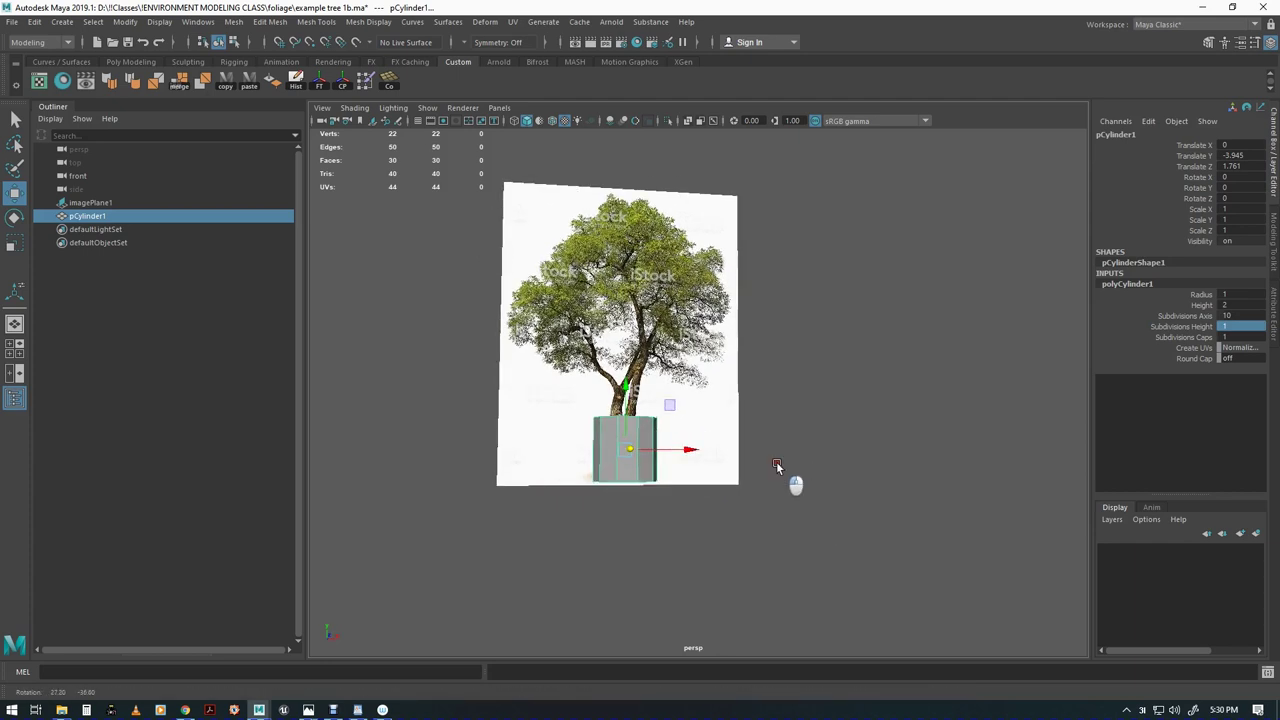
key("F11")
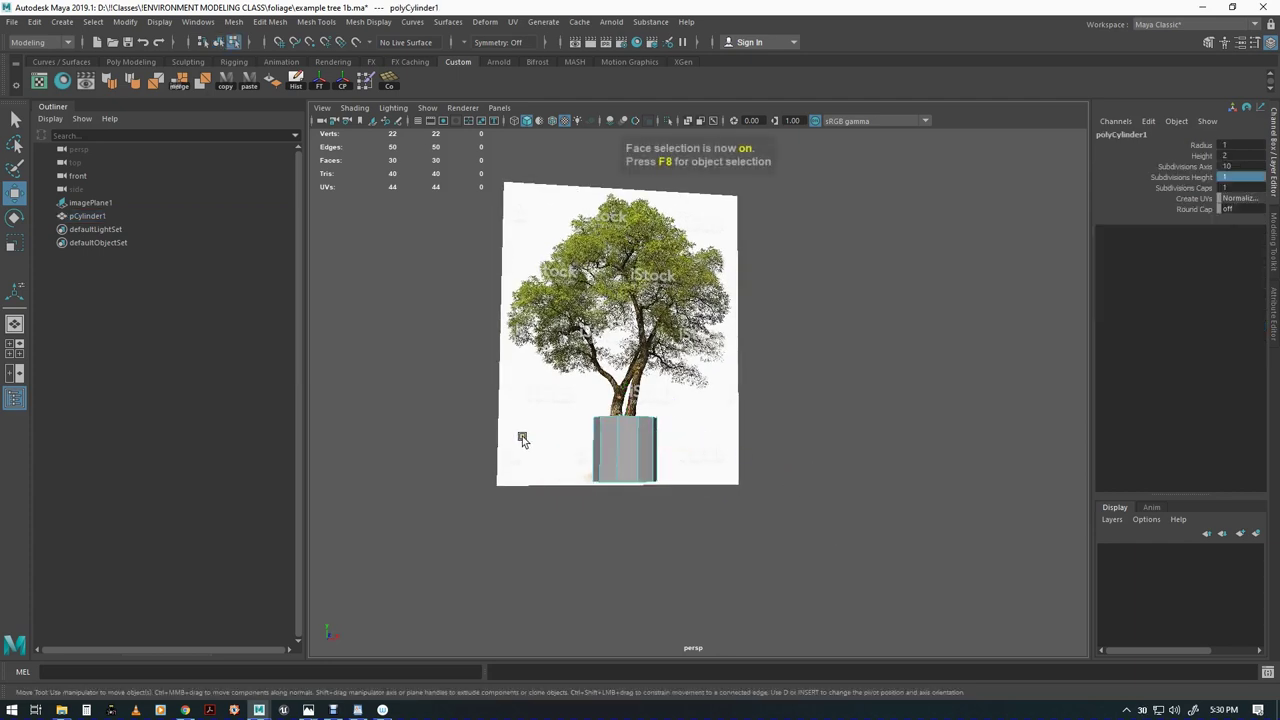
key("F10")
left_click_drag(555, 435, 696, 478)
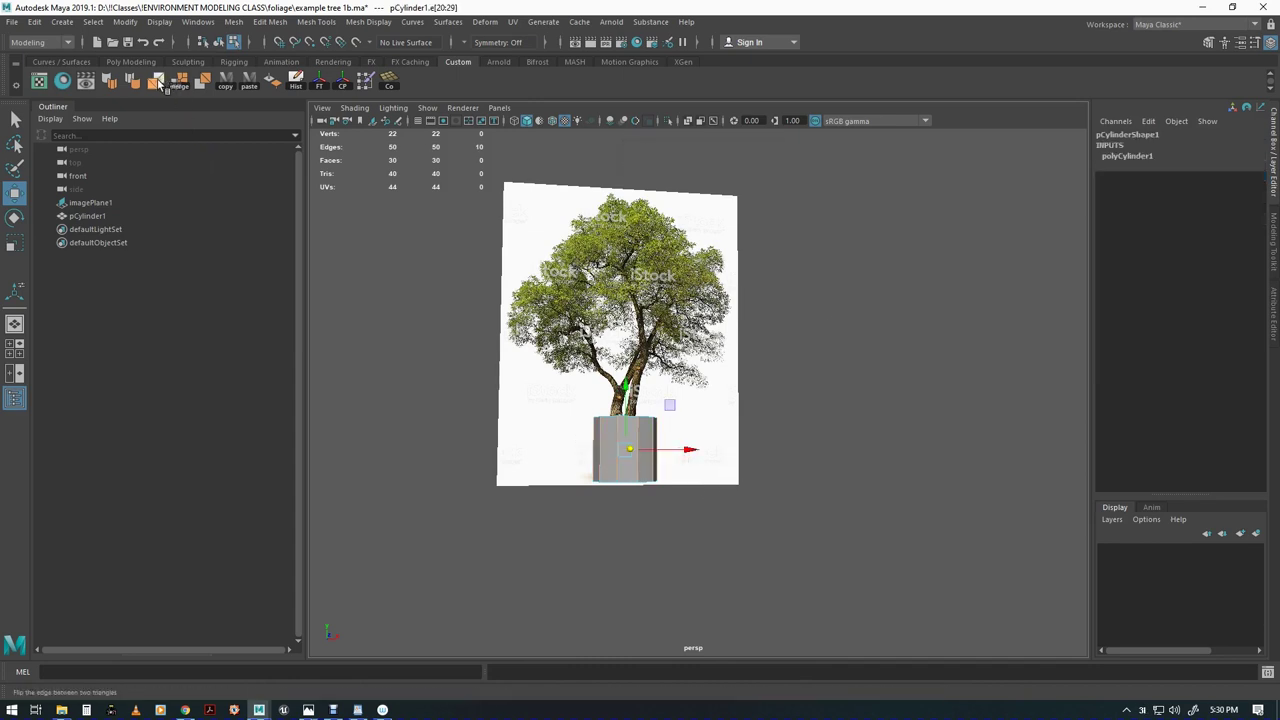
left_click_drag(518, 385, 701, 485)
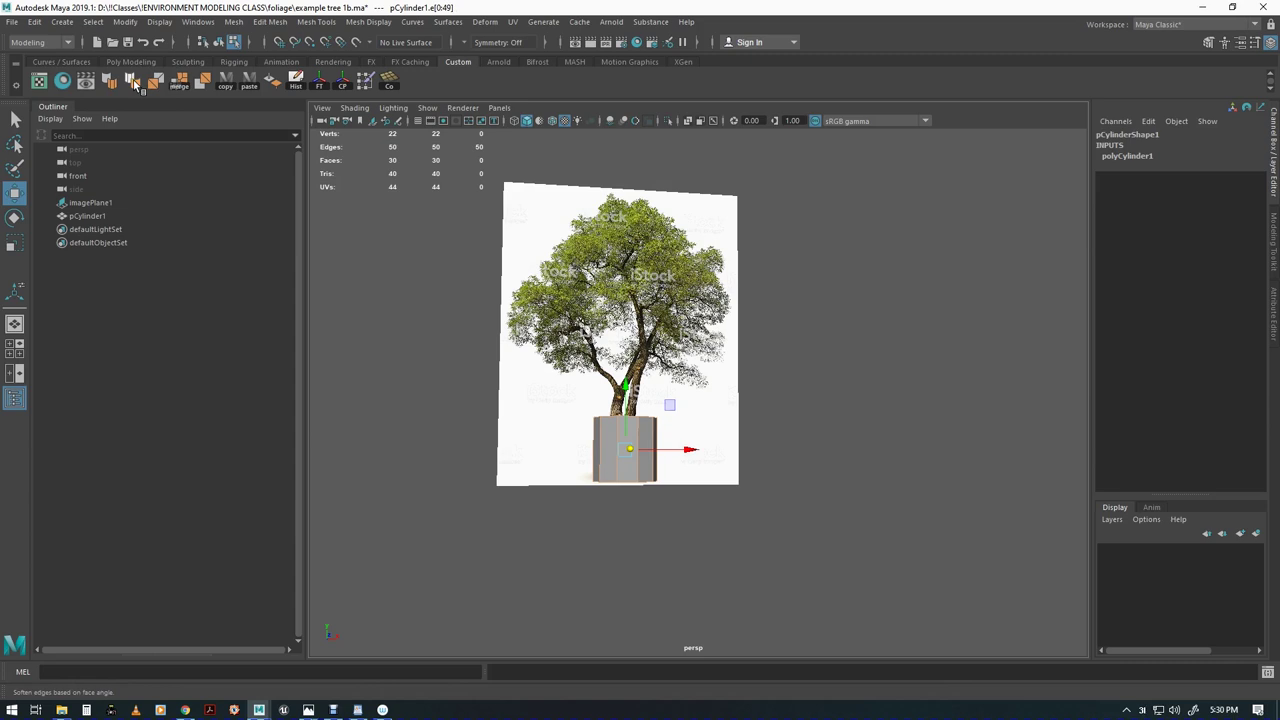
key("space")
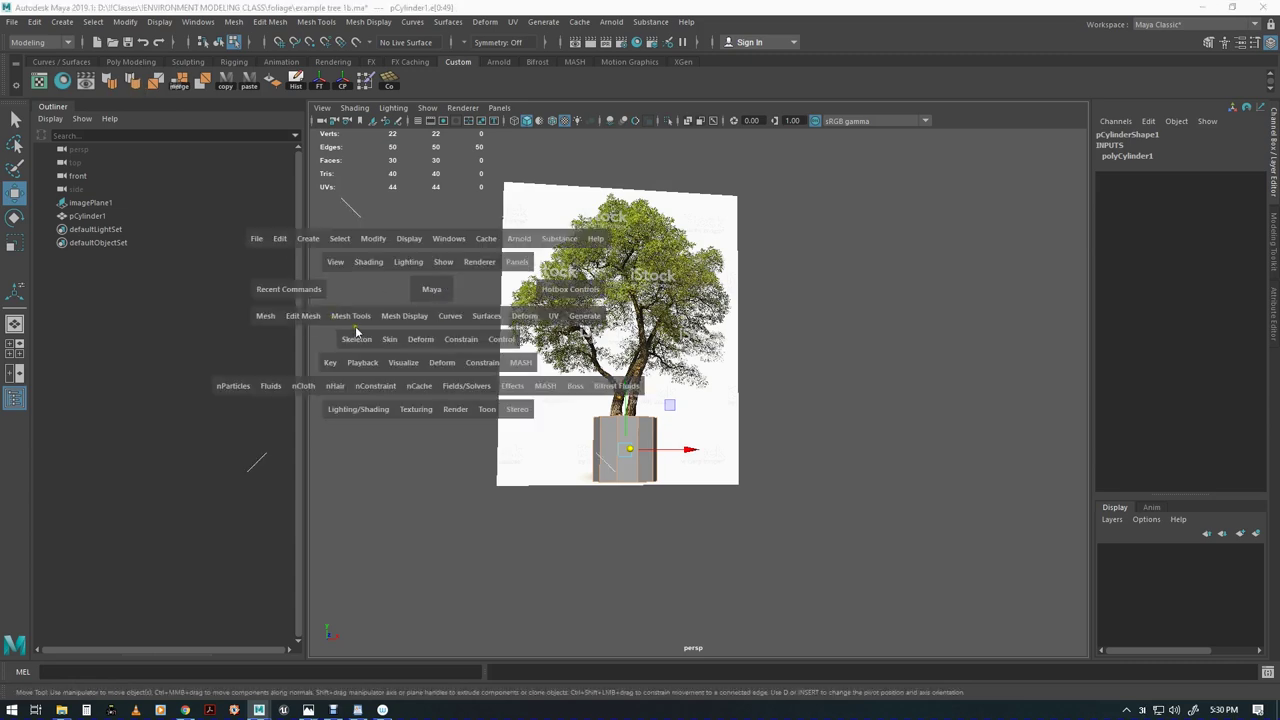
left_click(388, 314)
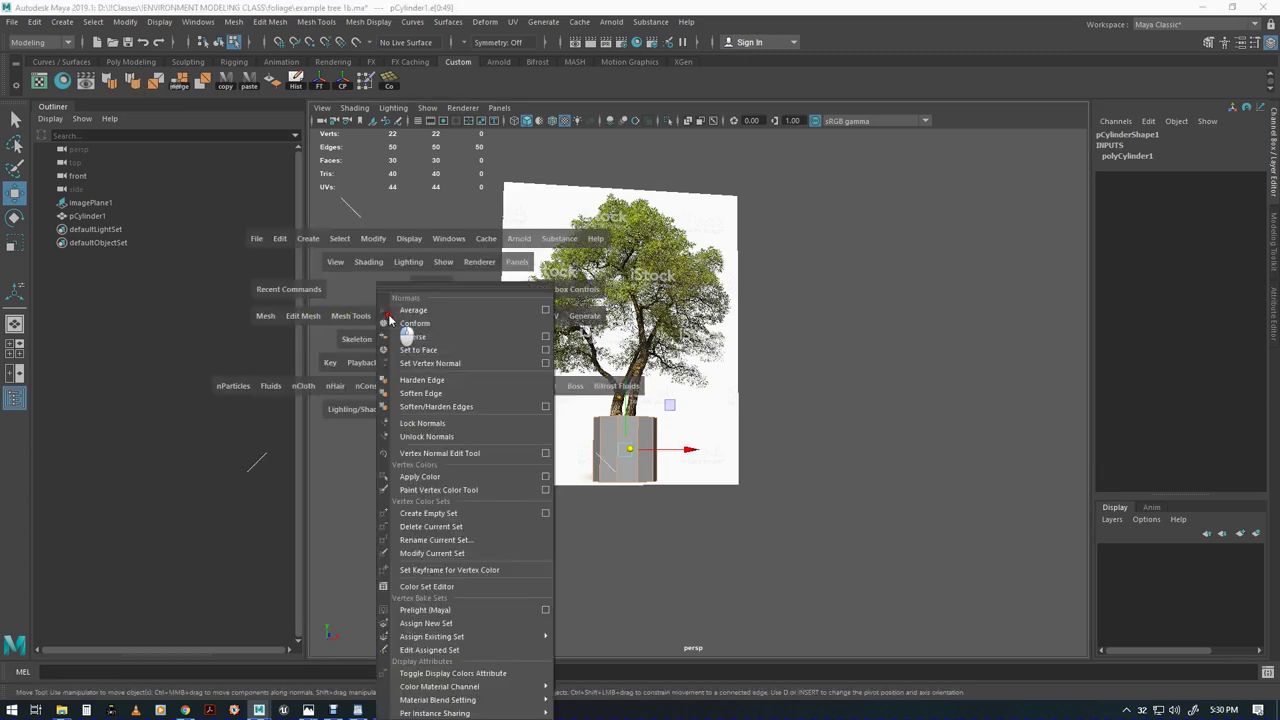
left_click(417, 393)
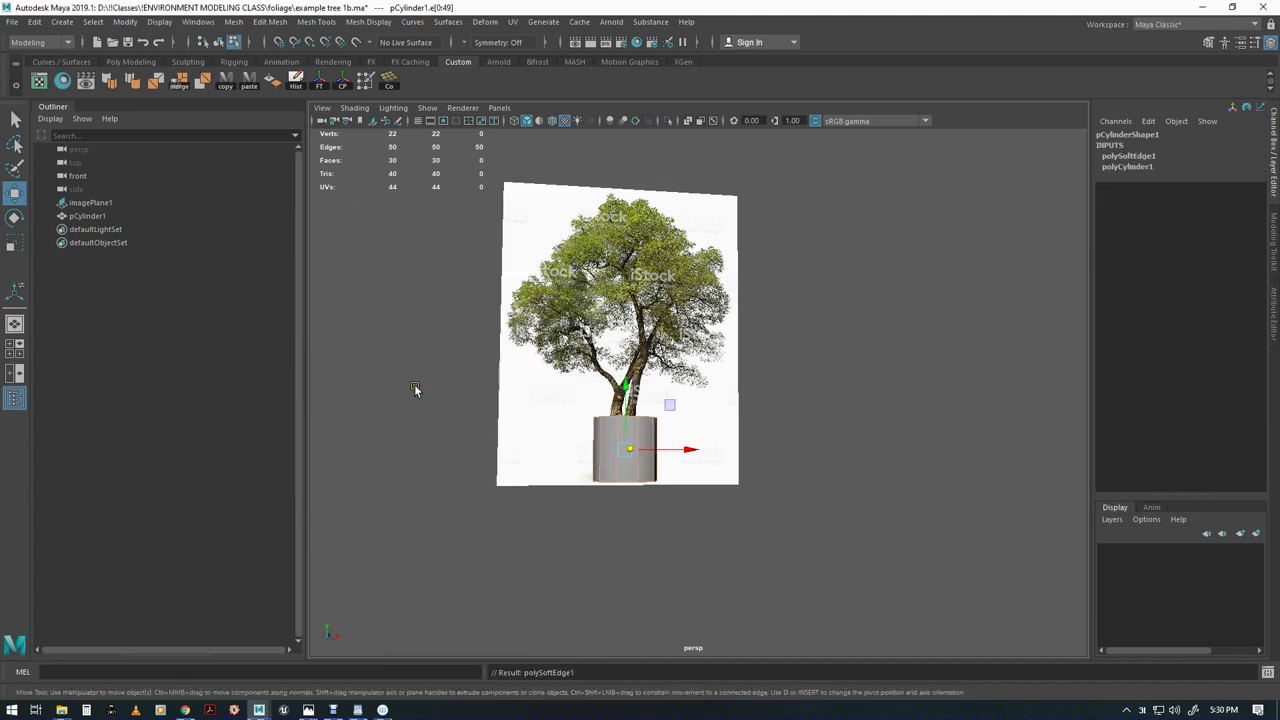
Switch to the front view and turn on X-Ray shading so the trunk photo shows through the cylinder
left_click_drag(600, 470, 674, 520, "alt")
right_click_drag(674, 520, 713, 496, "alt")
key("space")
left_click_drag(692, 407, 693, 428)
middle_click_drag(692, 466, 696, 410, "alt")
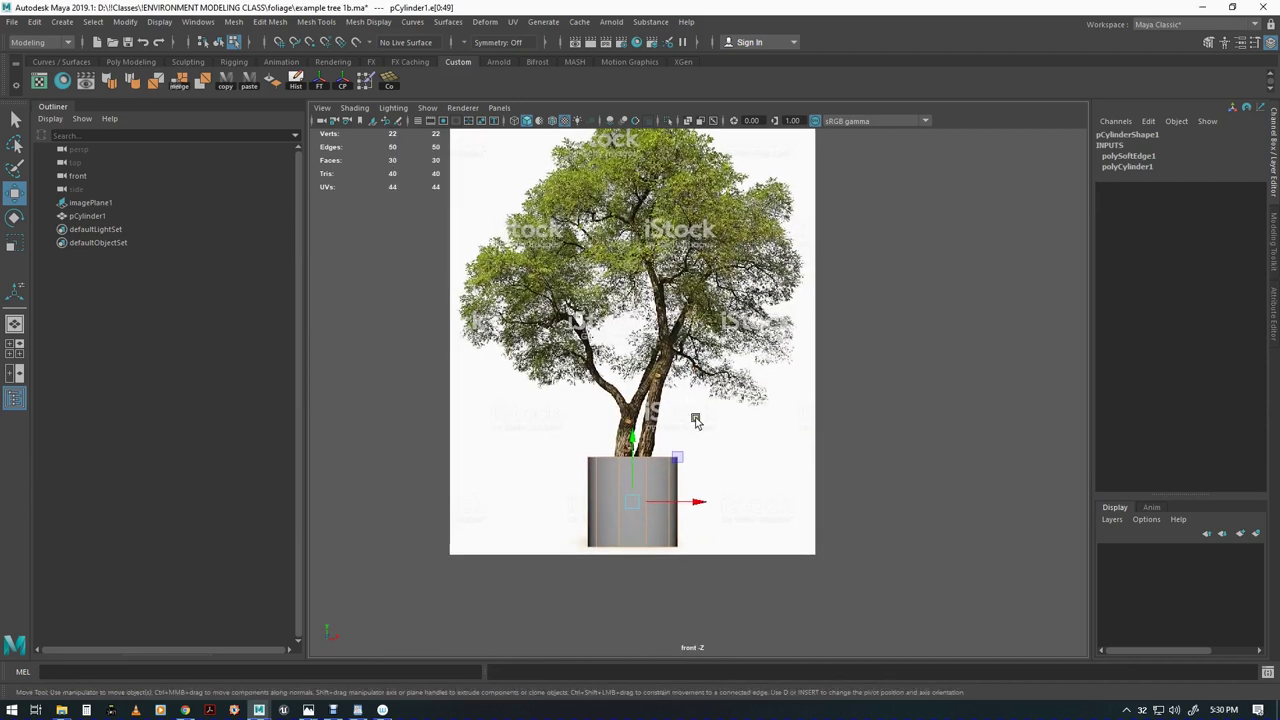
left_click(350, 110)
left_click(369, 242)
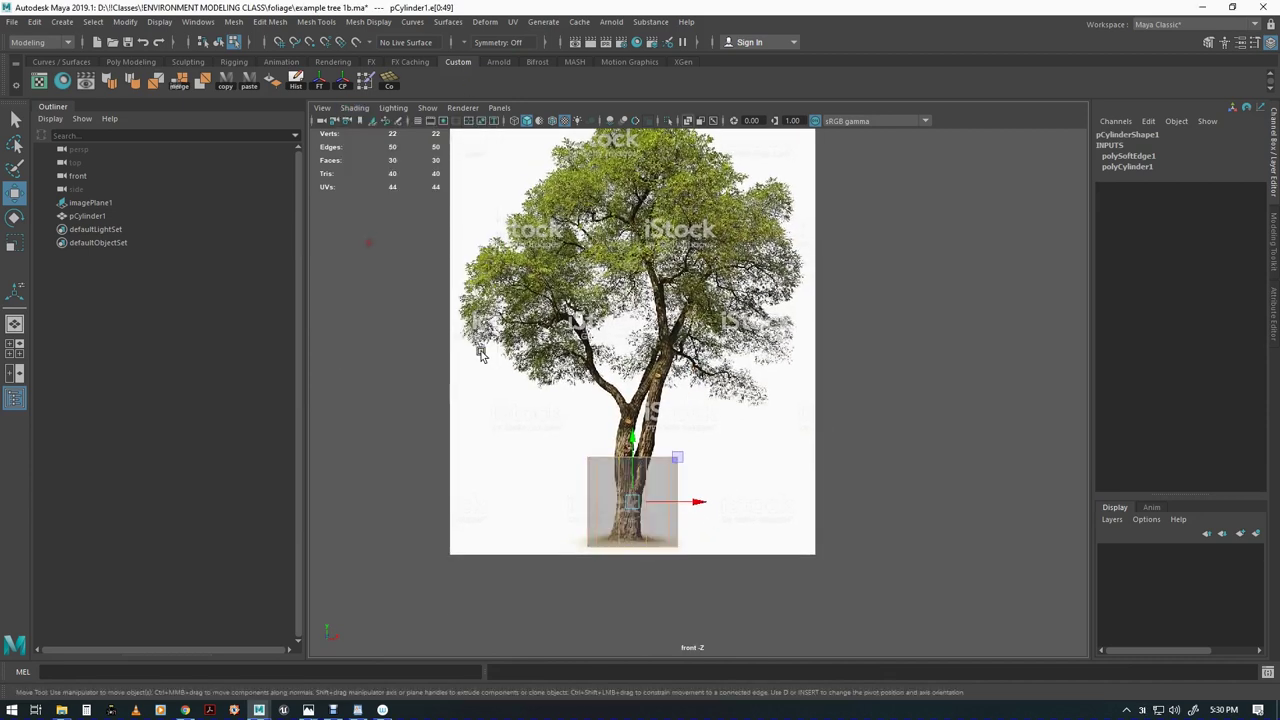
middle_click_drag(658, 403, 666, 437, "alt")
left_click(790, 426)
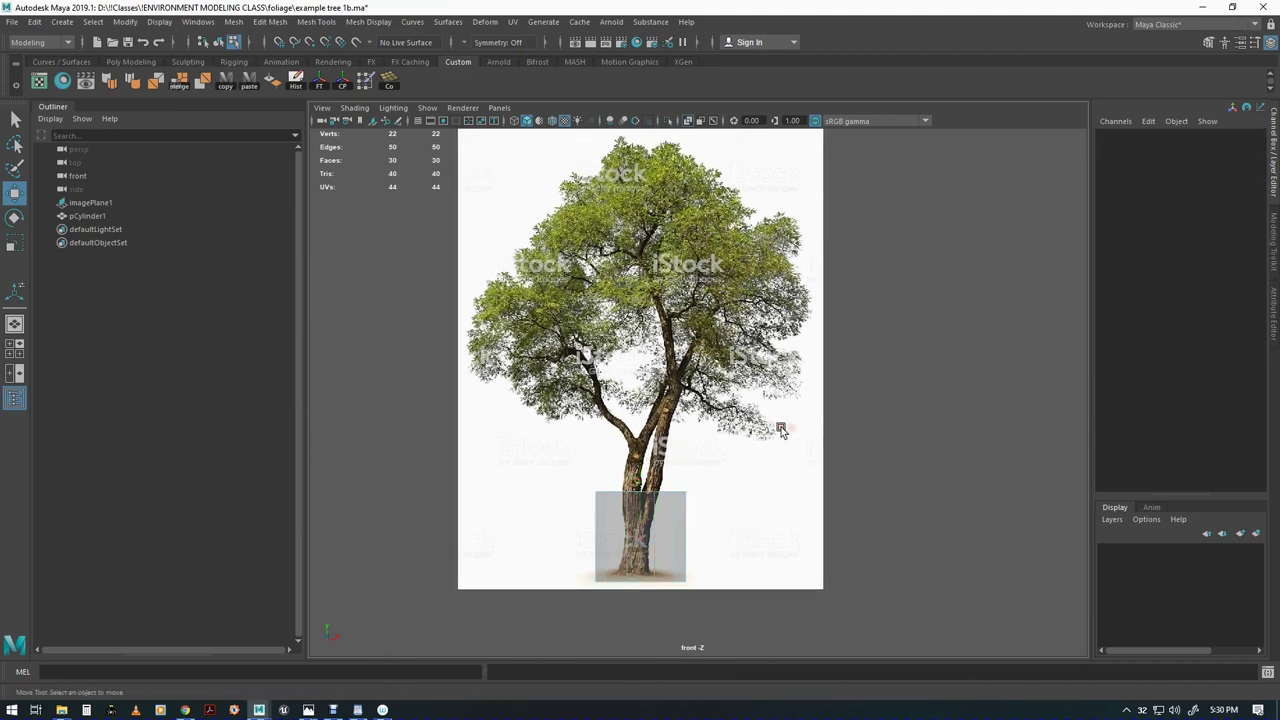
Set the image plane's Alpha Gain to 0.5
key("ctrl+a")
key("ctrl+a")
left_click(85, 204)
double_click(1240, 316)
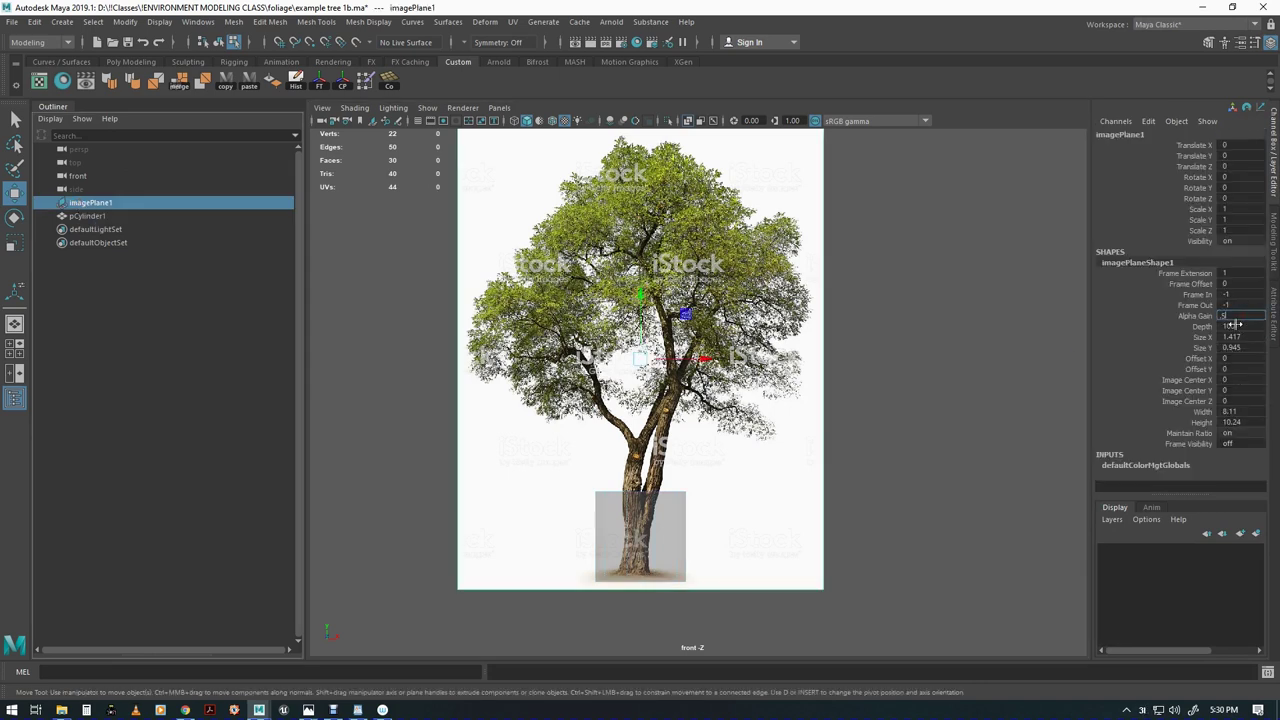
type(".5")
key("Return")
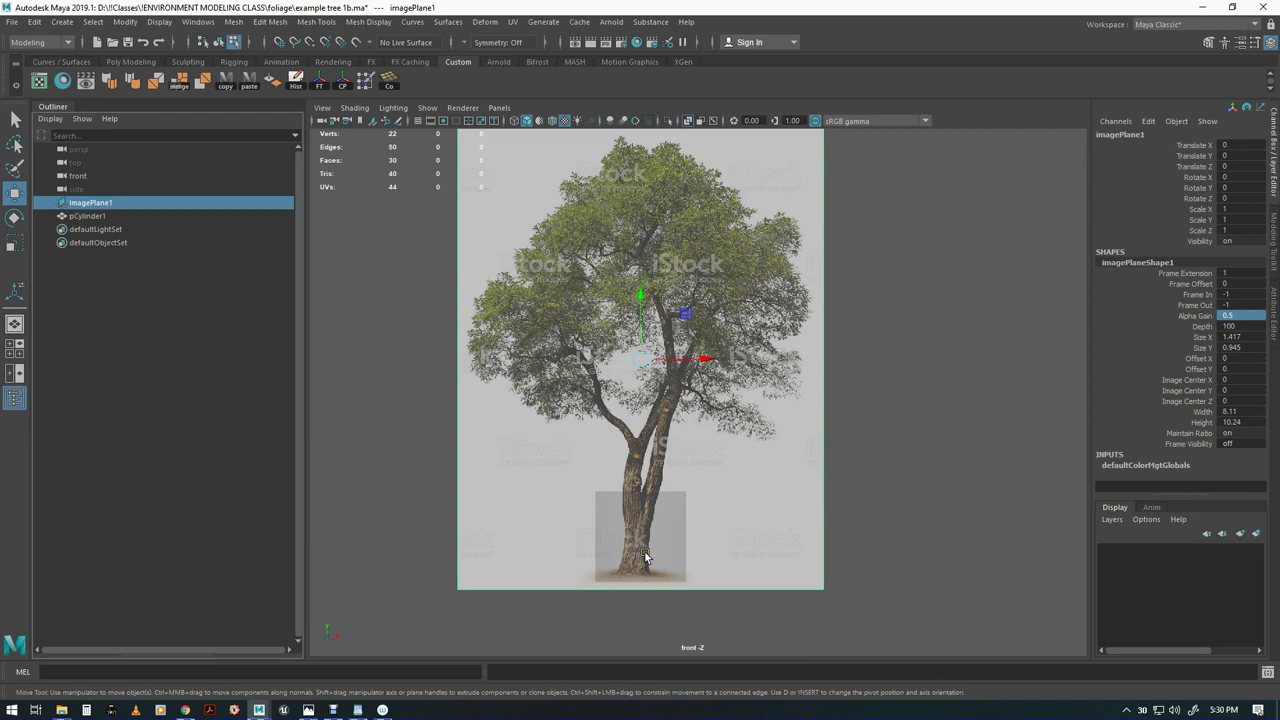
Scale the cylinder uniformly to about 0.444 and move it onto the trunk base, to about -0.108 in X and -4.379 in Y
scroll(625, 545, "up", 2)
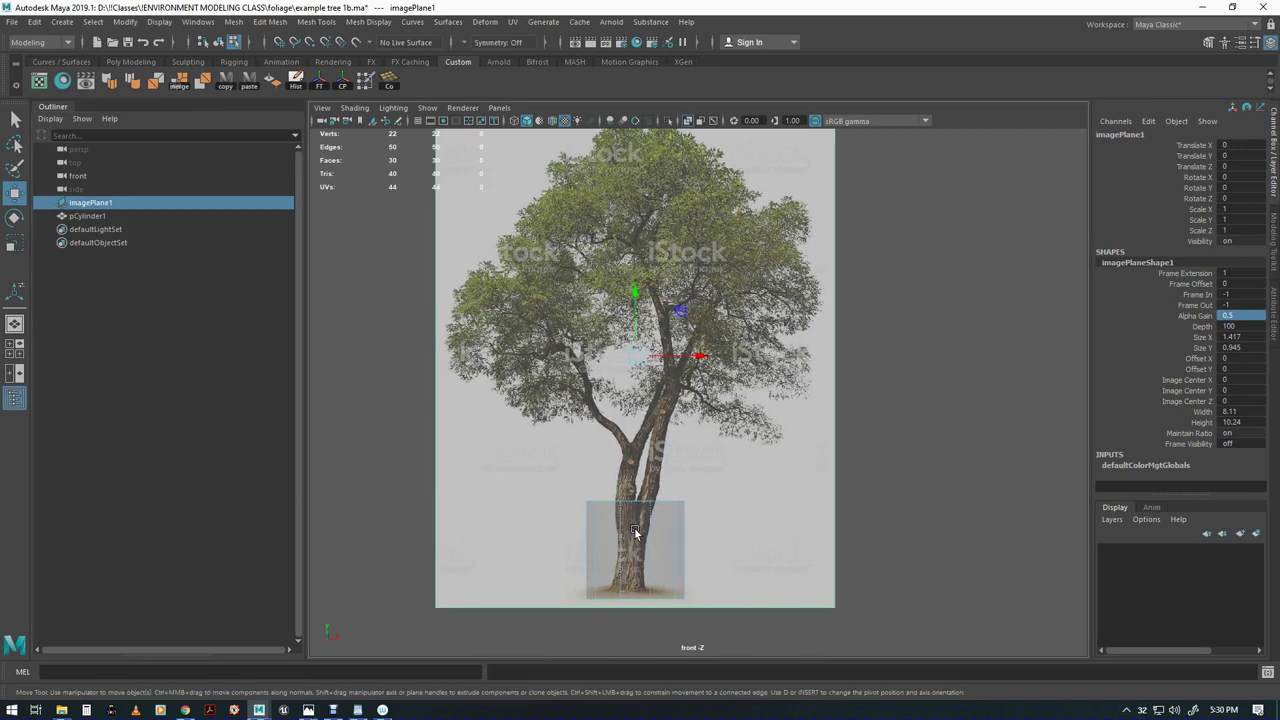
key("F8")
key("e")
key("w")
key("r")
left_click_drag(636, 550, 588, 596)
key("w")
middle_click_drag(680, 514, 679, 528)
scroll(690, 530, "up", 4)
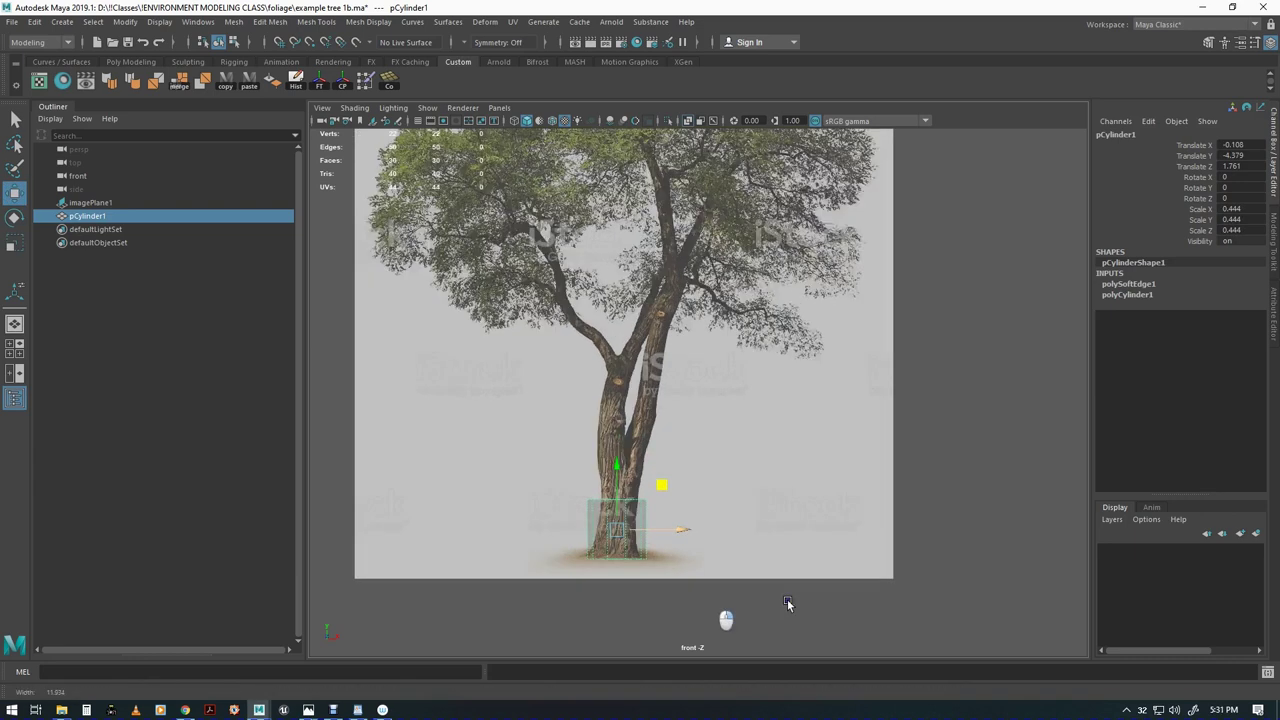
middle_click_drag(838, 567, 867, 504, "alt")
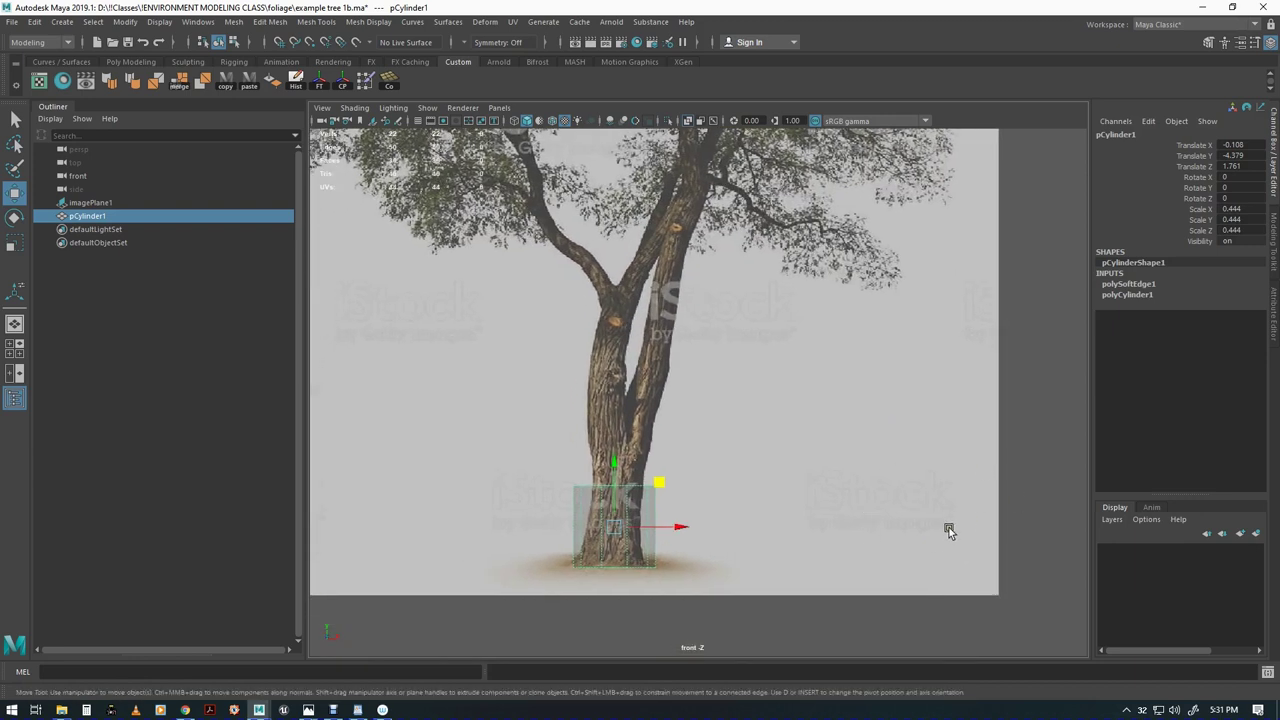
Lower the cylinder's top ring of vertices and scale it inward to match the taper of the trunk base
key("F8")
left_click_drag(574, 510, 617, 471)
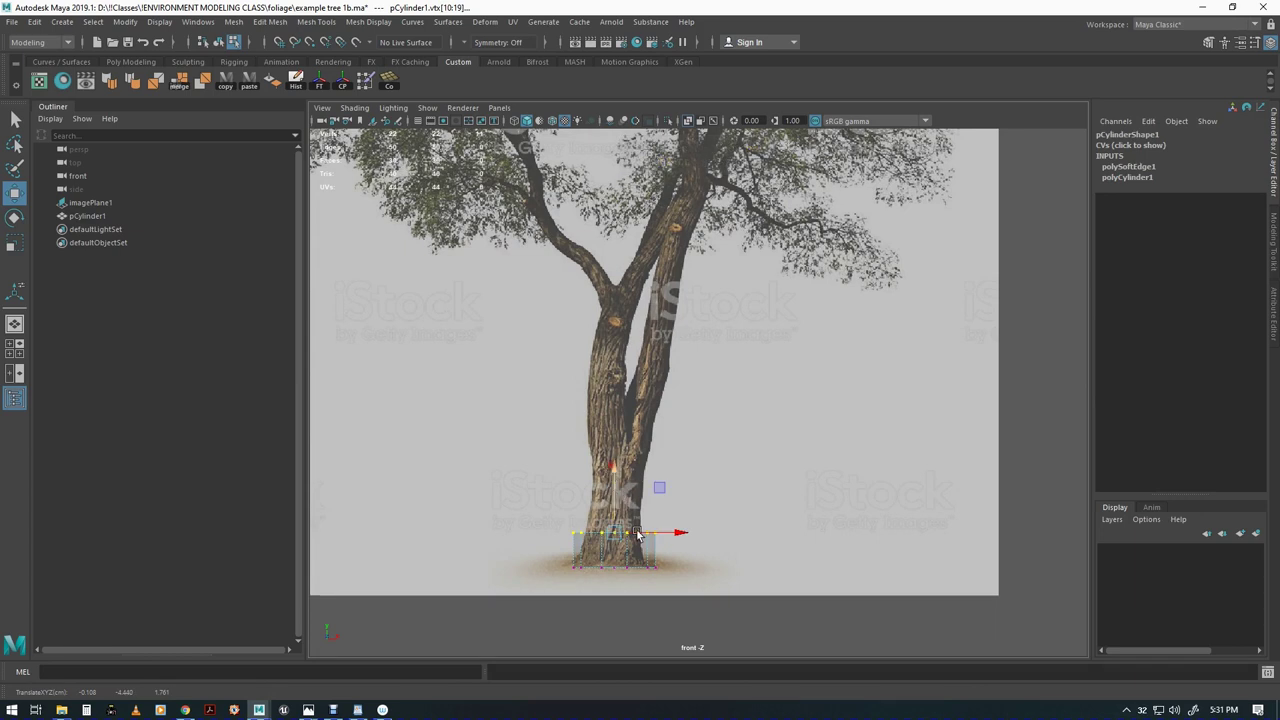
key("r")
left_click_drag(615, 534, 602, 539)
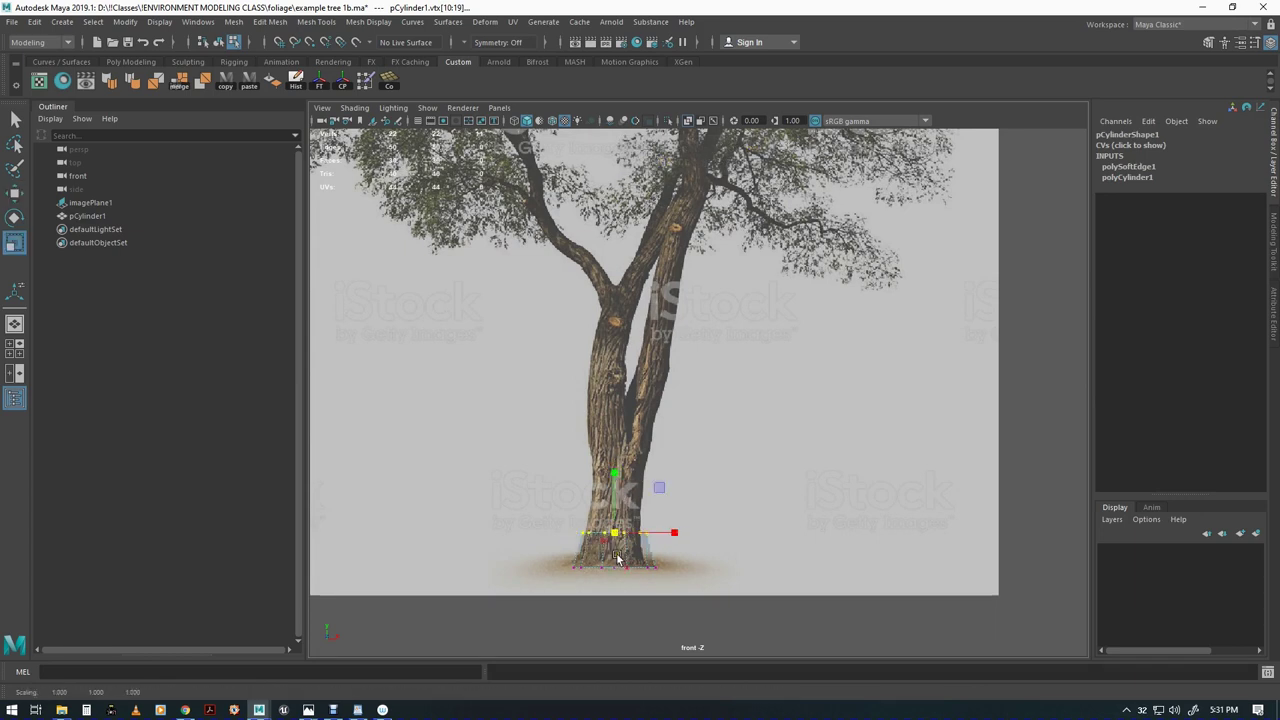
Scale the whole cylinder uniformly to about 0.41 and shift it to about -0.123 in X to fit the trunk base
key("F8")
key("w")
left_click_drag(680, 530, 613, 535)
key("r")
key("w")
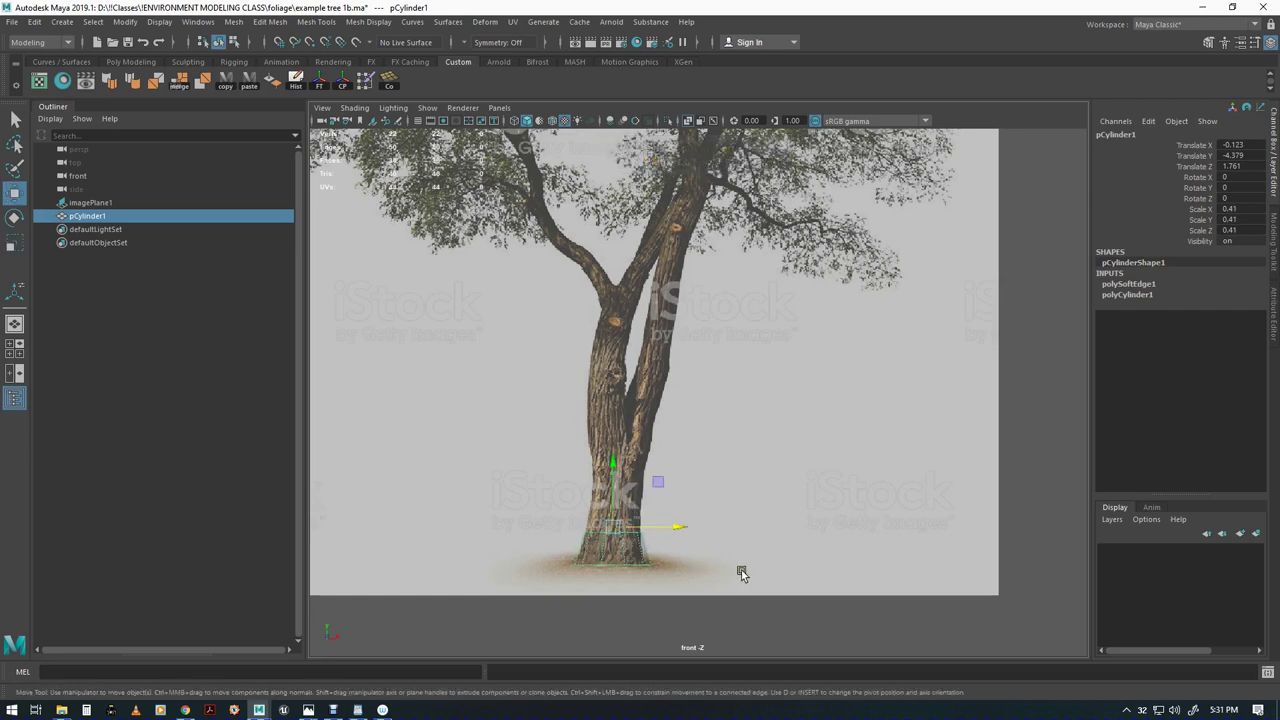
Select only the faces of the cylinder's top cap in the front view
key("space")
mouse_move(723, 508)
left_mouse_down()
mouse_move(744, 468)
mouse_move(650, 525)
mouse_move(732, 524)
left_mouse_up()
key("F11")
left_click_drag(640, 564, 629, 552, "alt")
right_click_drag(629, 552, 696, 547, "alt")
key("space")
left_click_drag(651, 481, 651, 503)
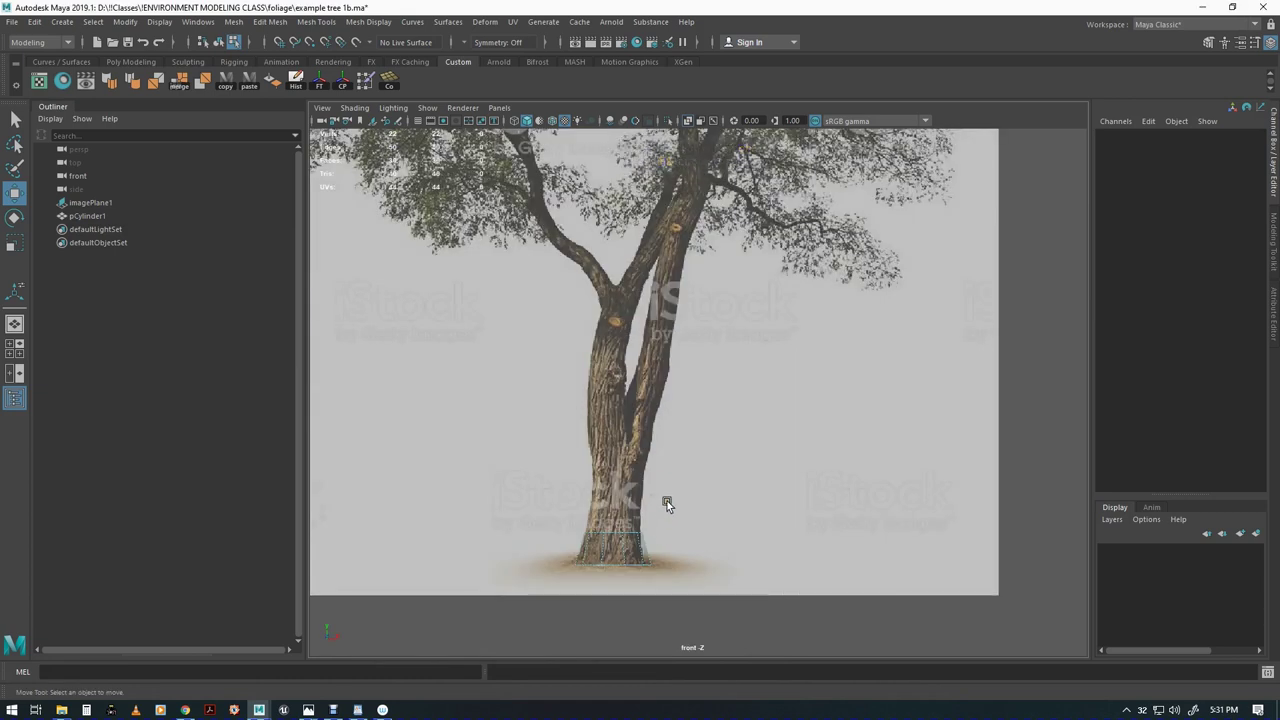
key("F11")
middle_click_drag(686, 495, 694, 507, "alt")
left_click_drag(602, 541, 590, 578)
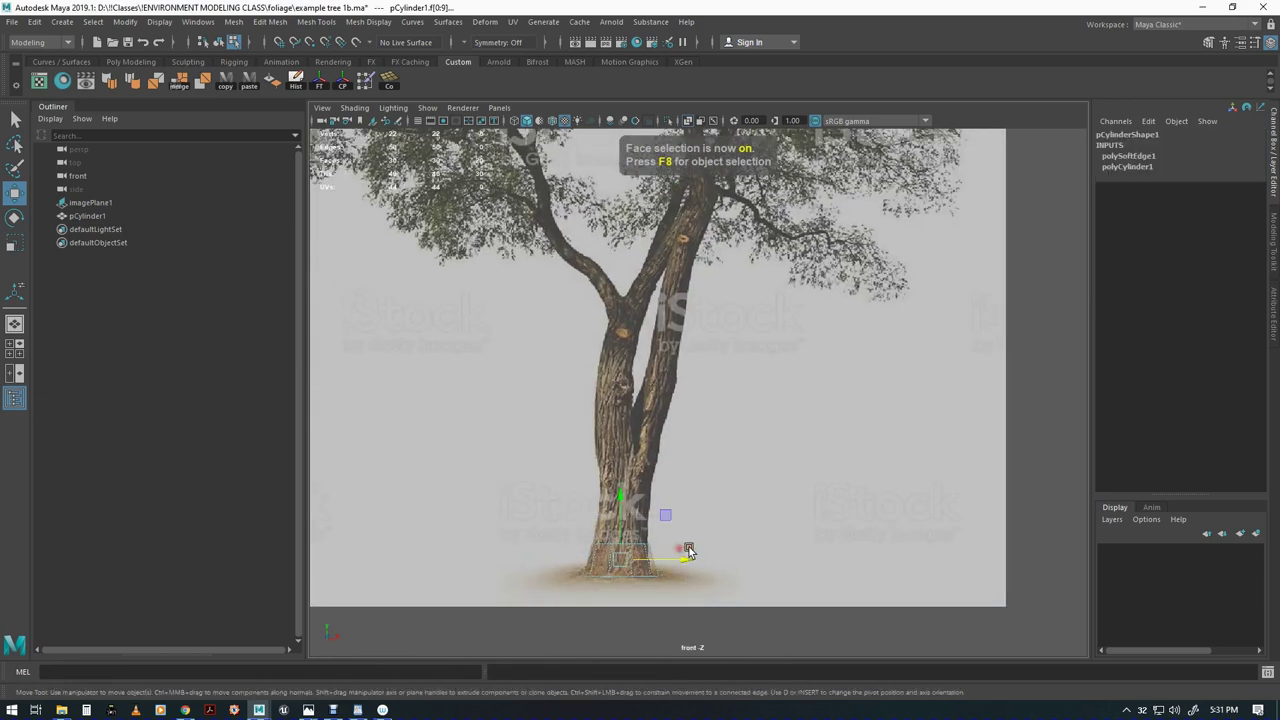
key("q")
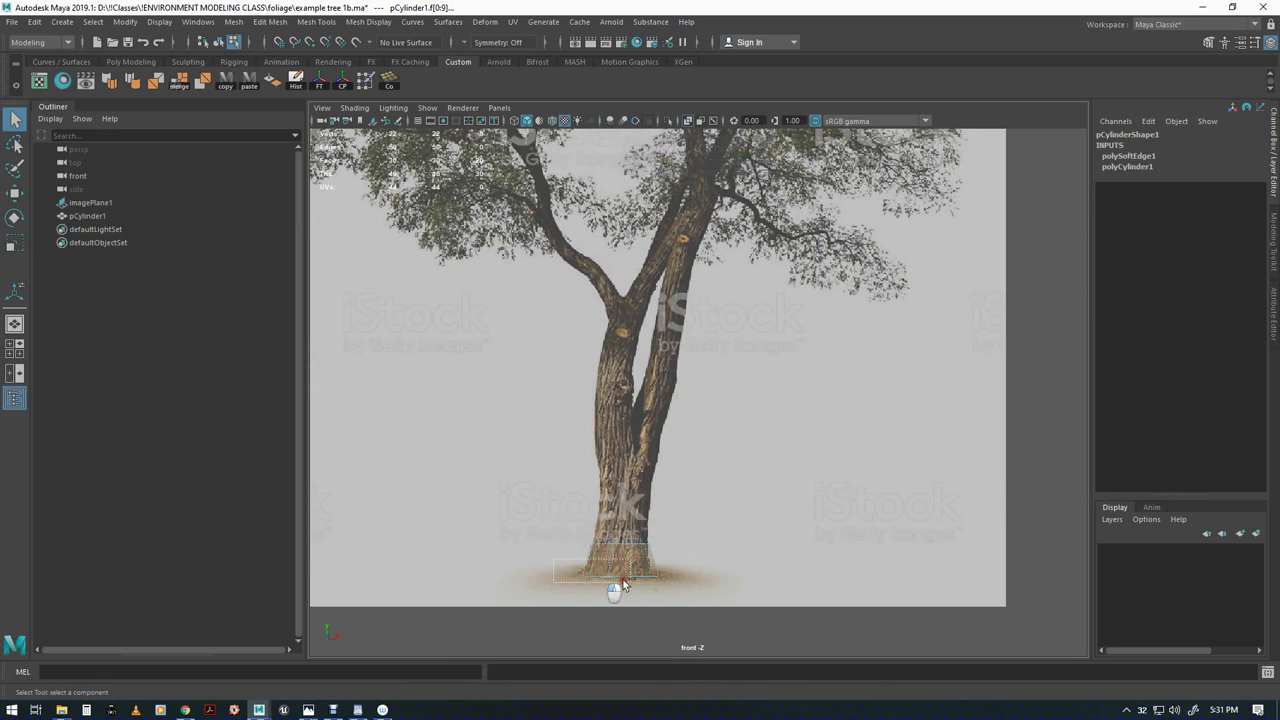
left_click_drag(622, 578, 640, 585)
key("w")
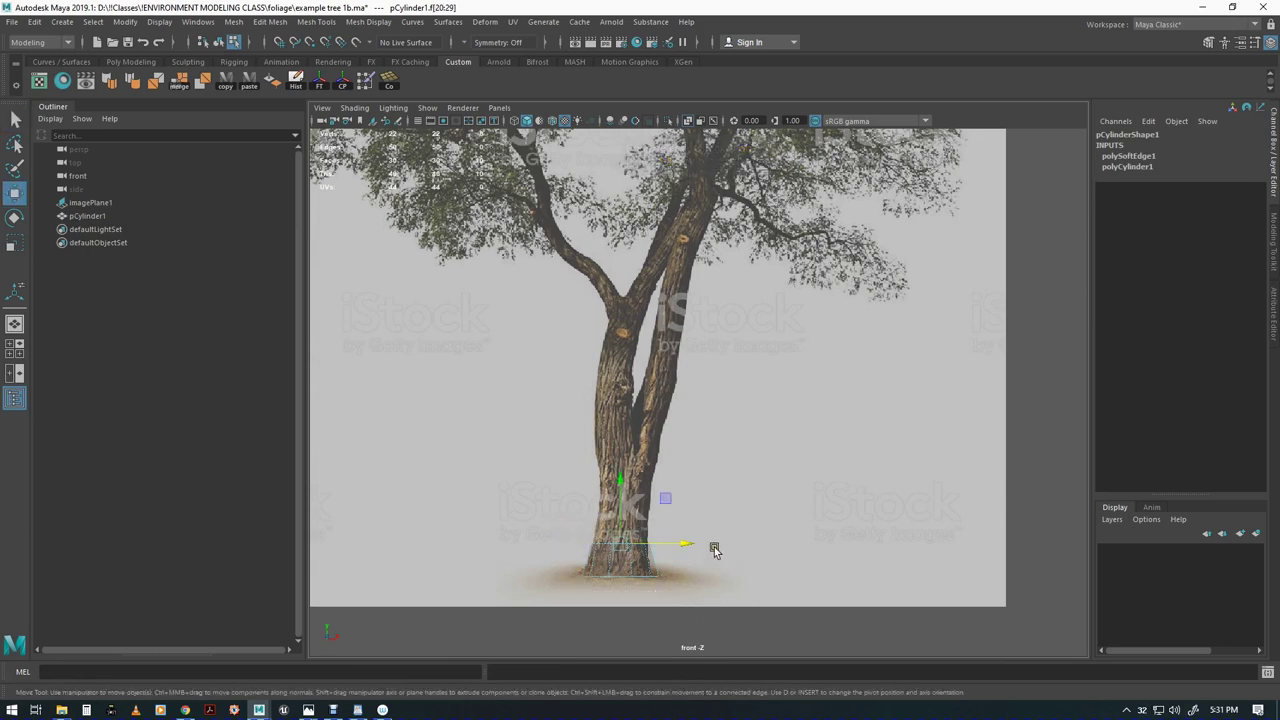
Extrude the top cap faces about 0.69 upward along the world Y axis, then scale and shift them to the trunk outline
key("ctrl+e")
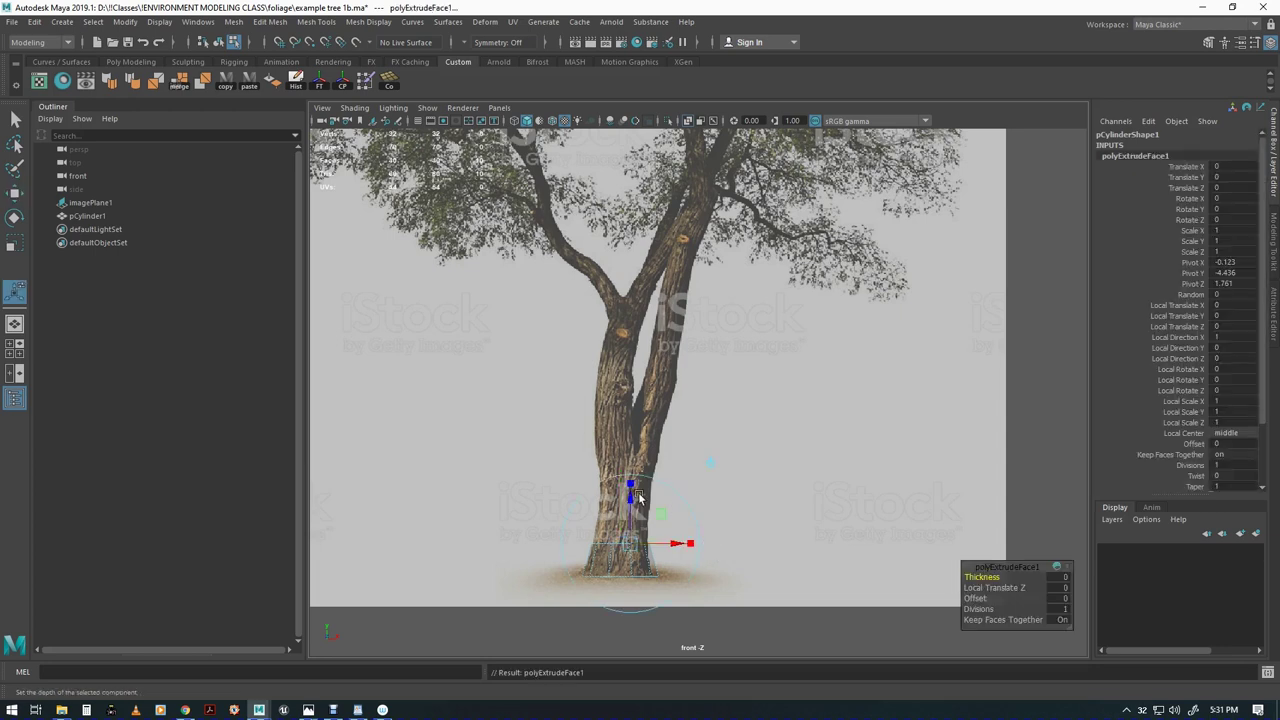
left_click(711, 465)
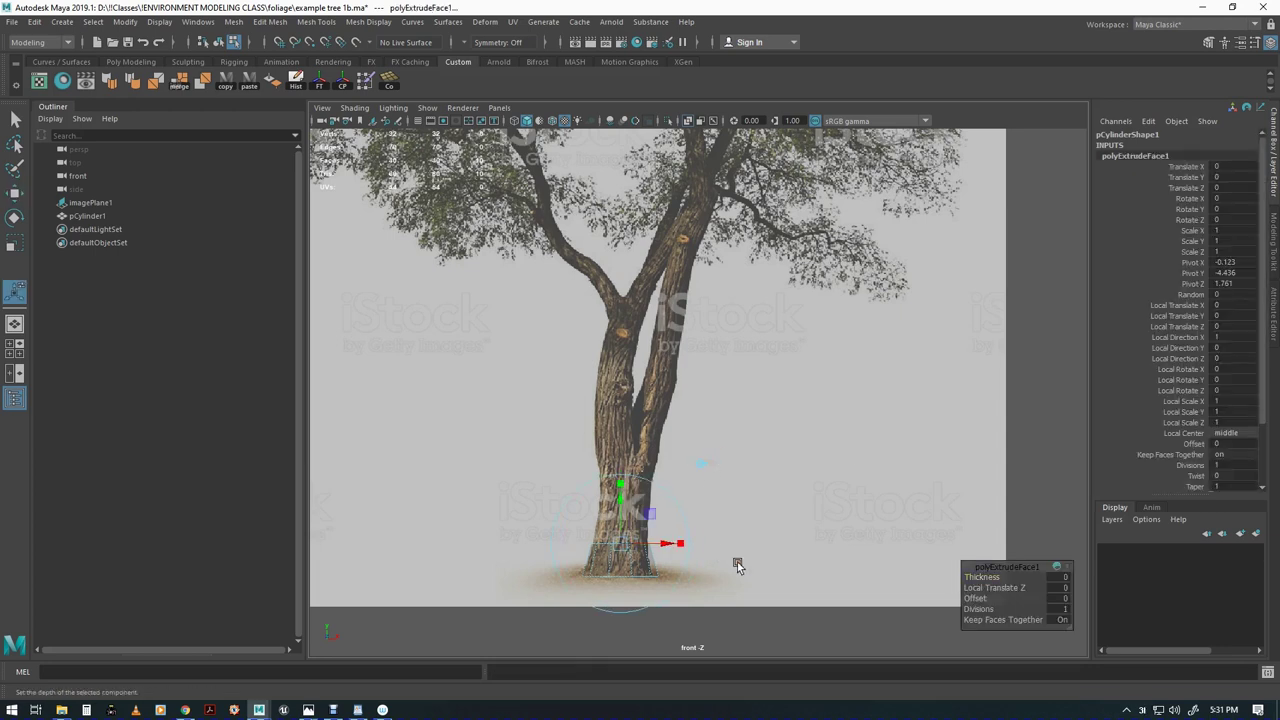
left_click_drag(620, 498, 670, 435)
key("w")
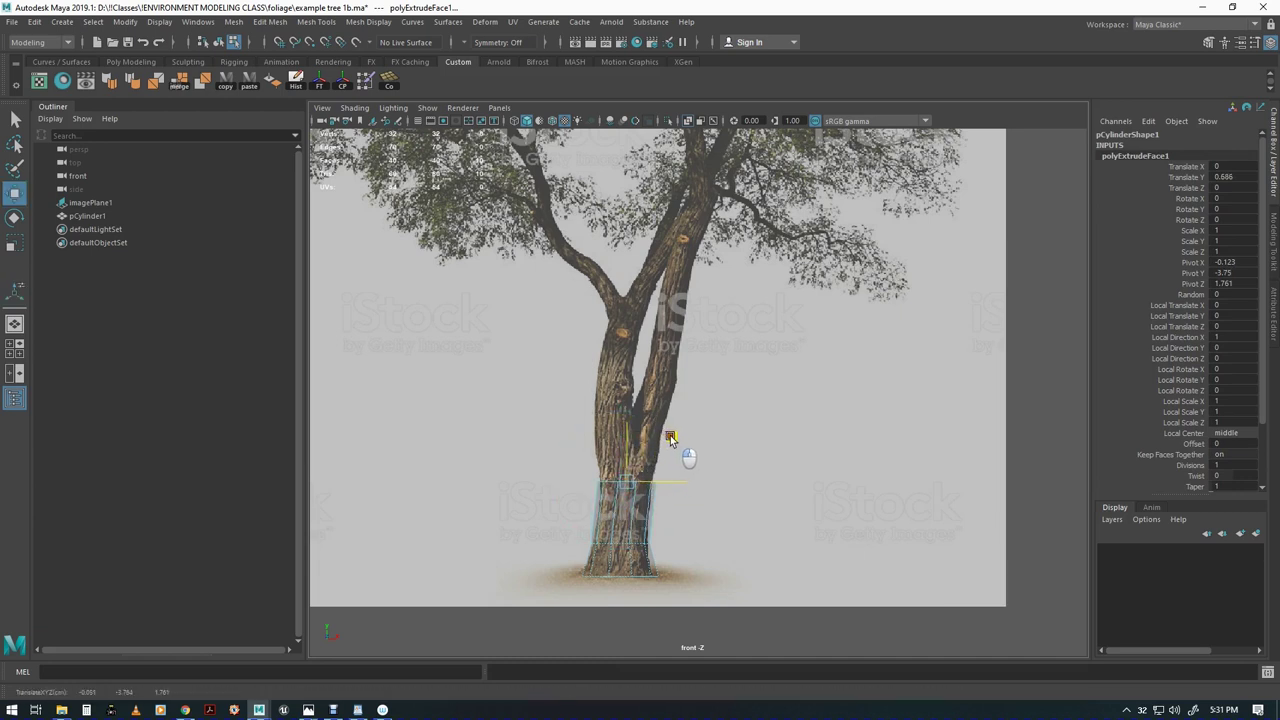
key("r")
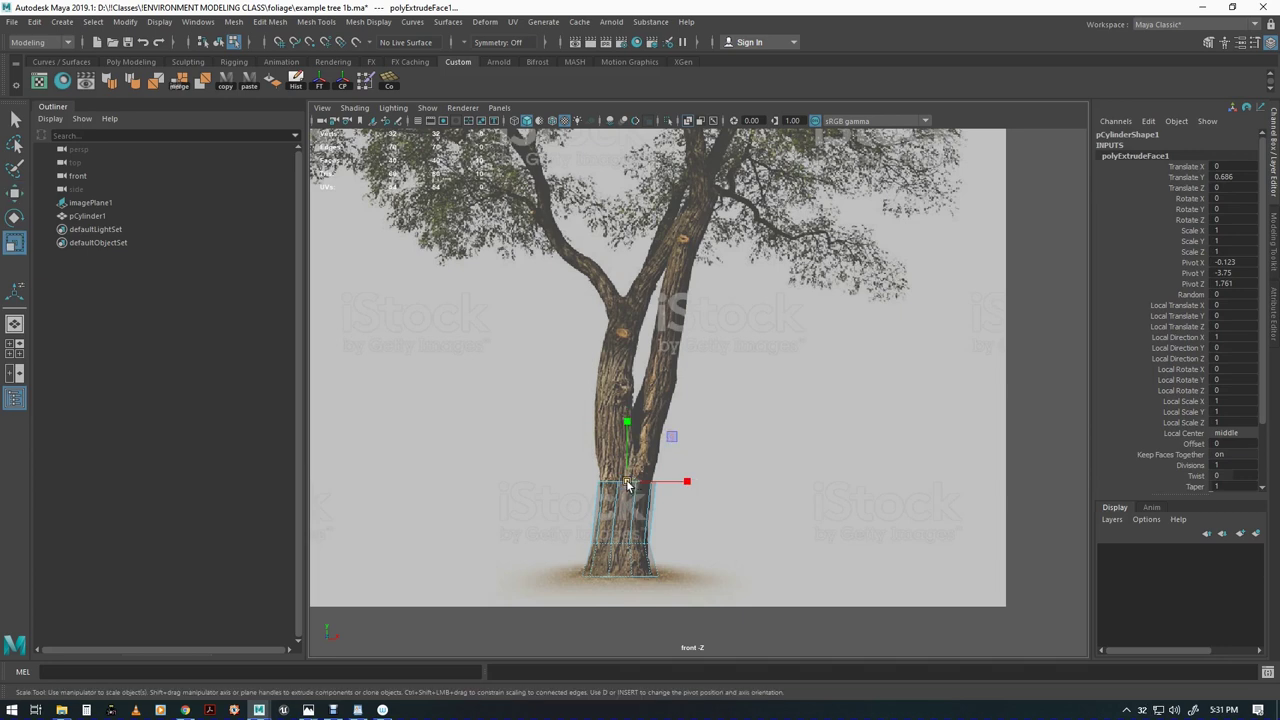
left_click_drag(627, 482, 625, 487)
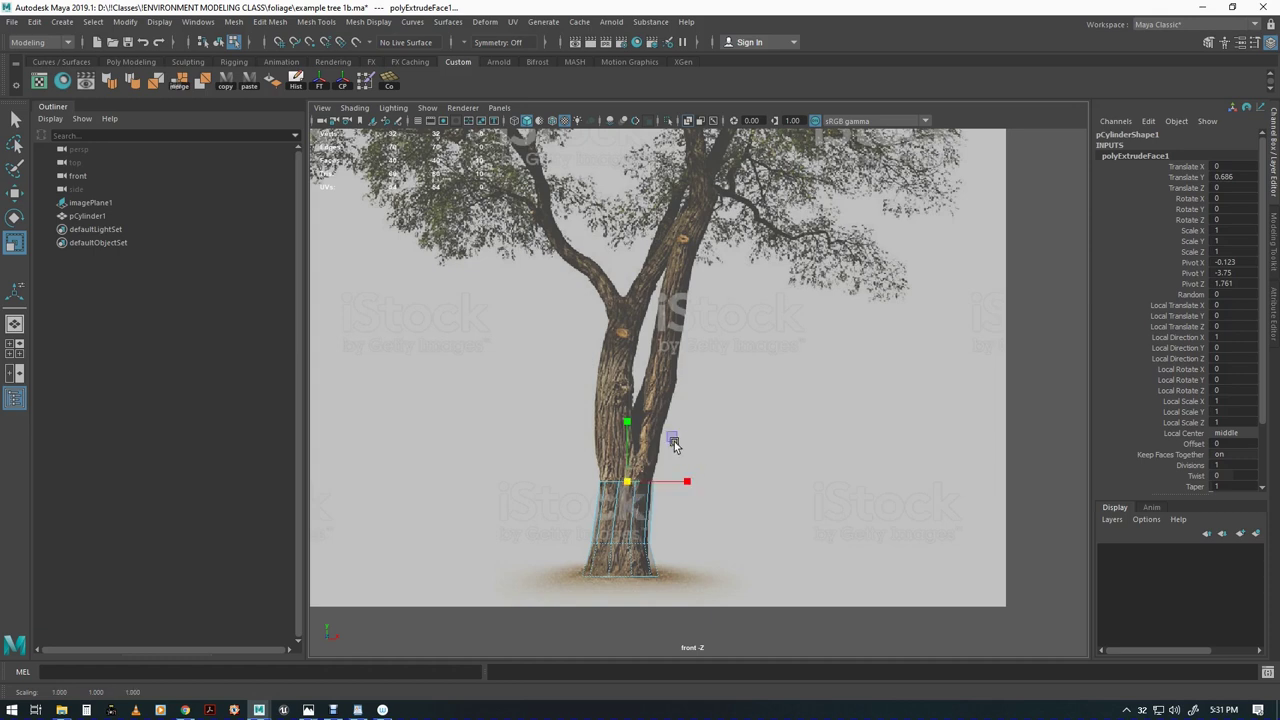
key("w")
left_click_drag(676, 437, 672, 442)
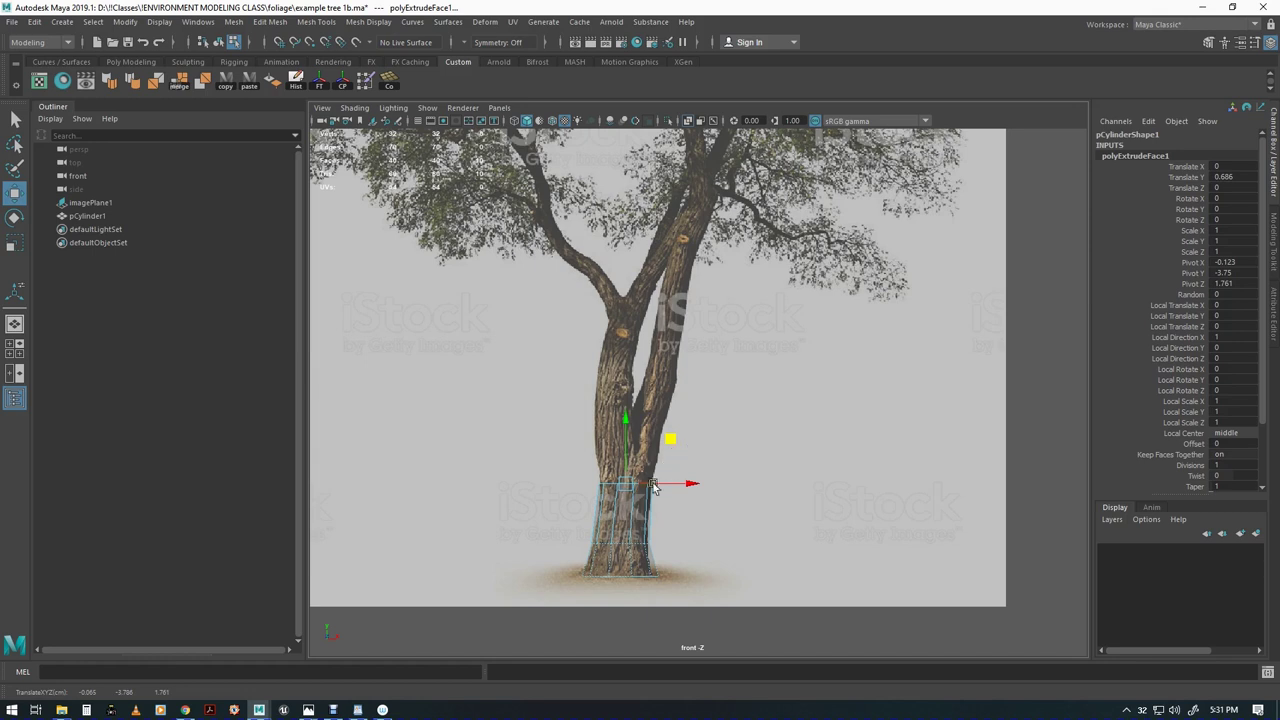
Extrude the top faces again up to about -3.143 in Y, widening and centering them on the trunk just below the fork
key("ctrl+e")
key("w")
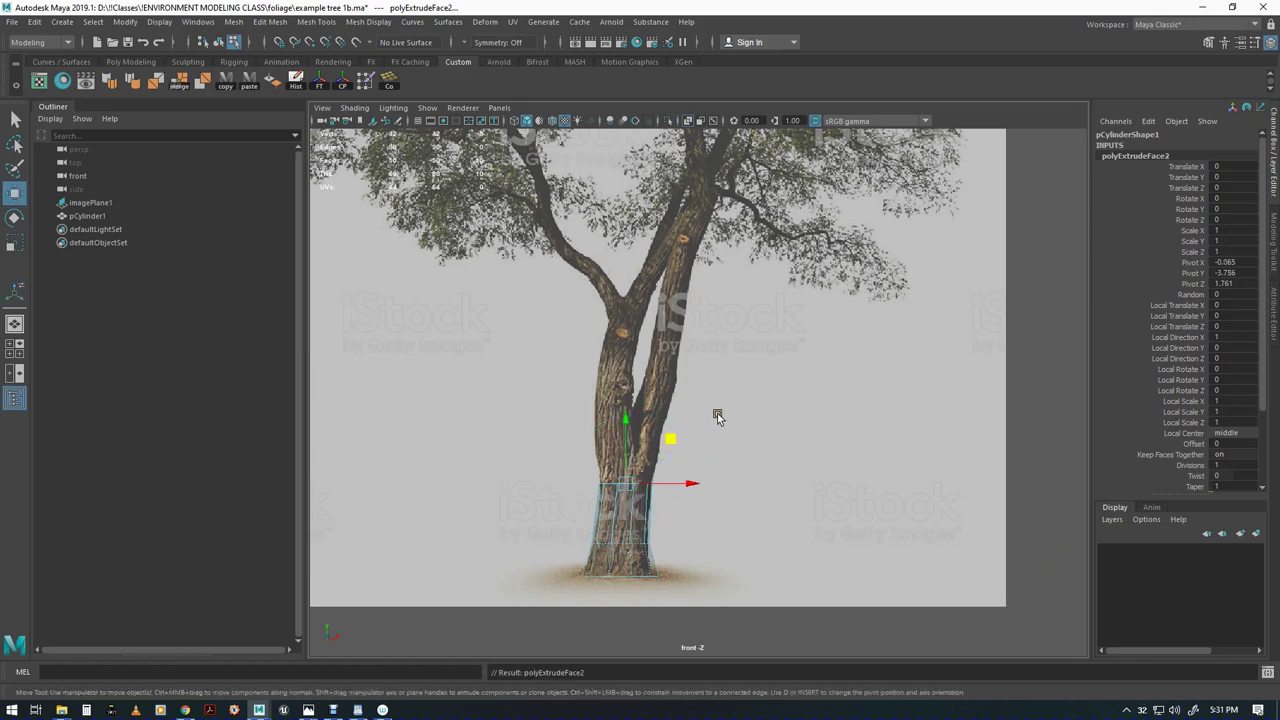
left_click_drag(627, 455, 631, 412)
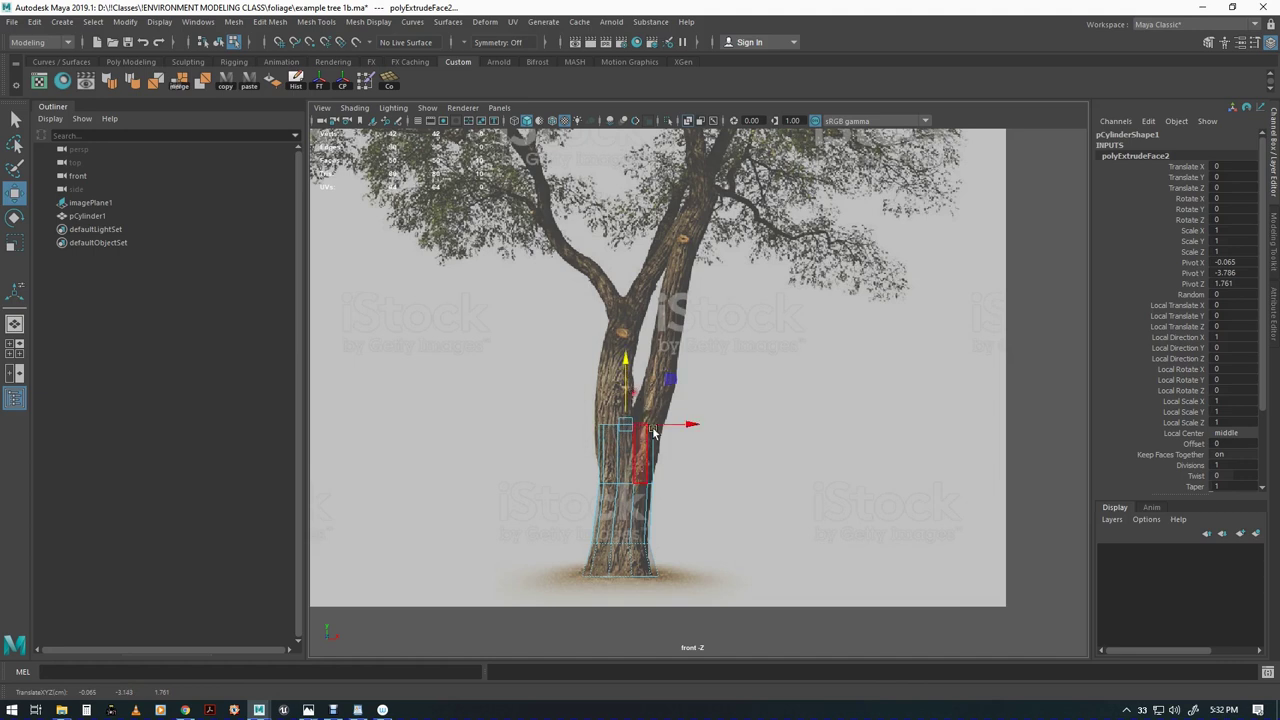
key("r")
left_click_drag(626, 430, 633, 430)
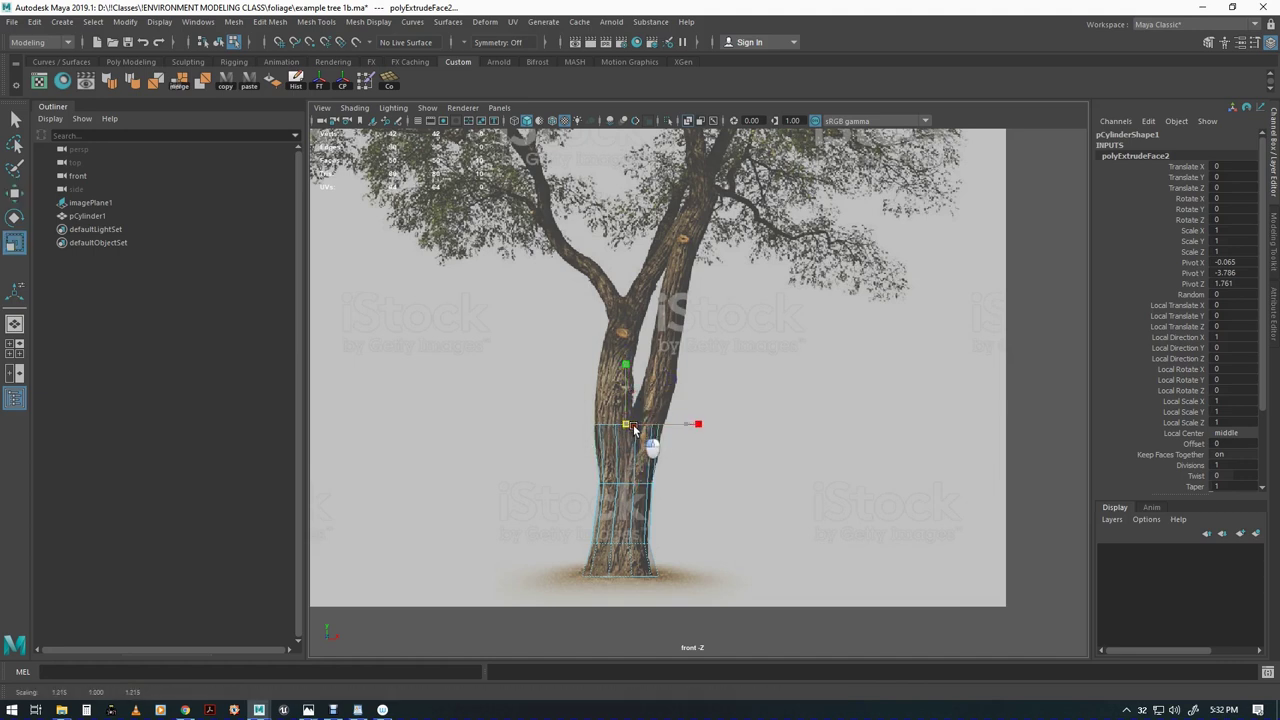
key("w")
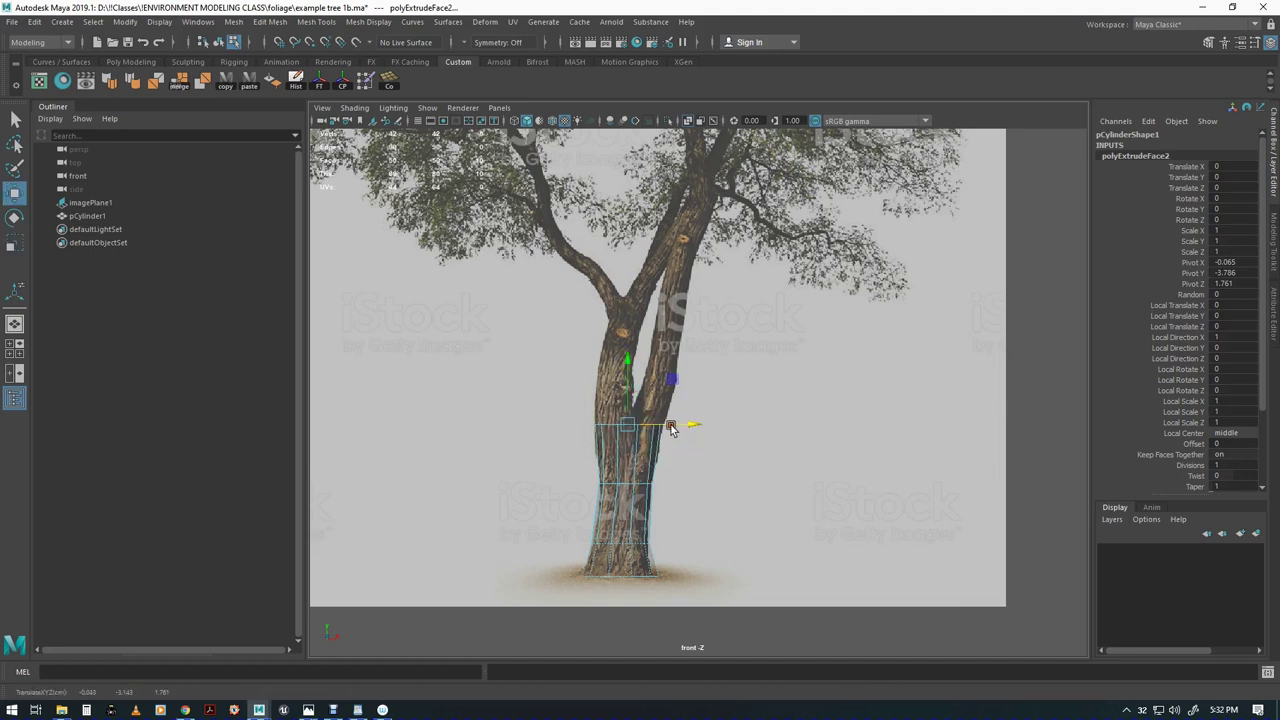
key("r")
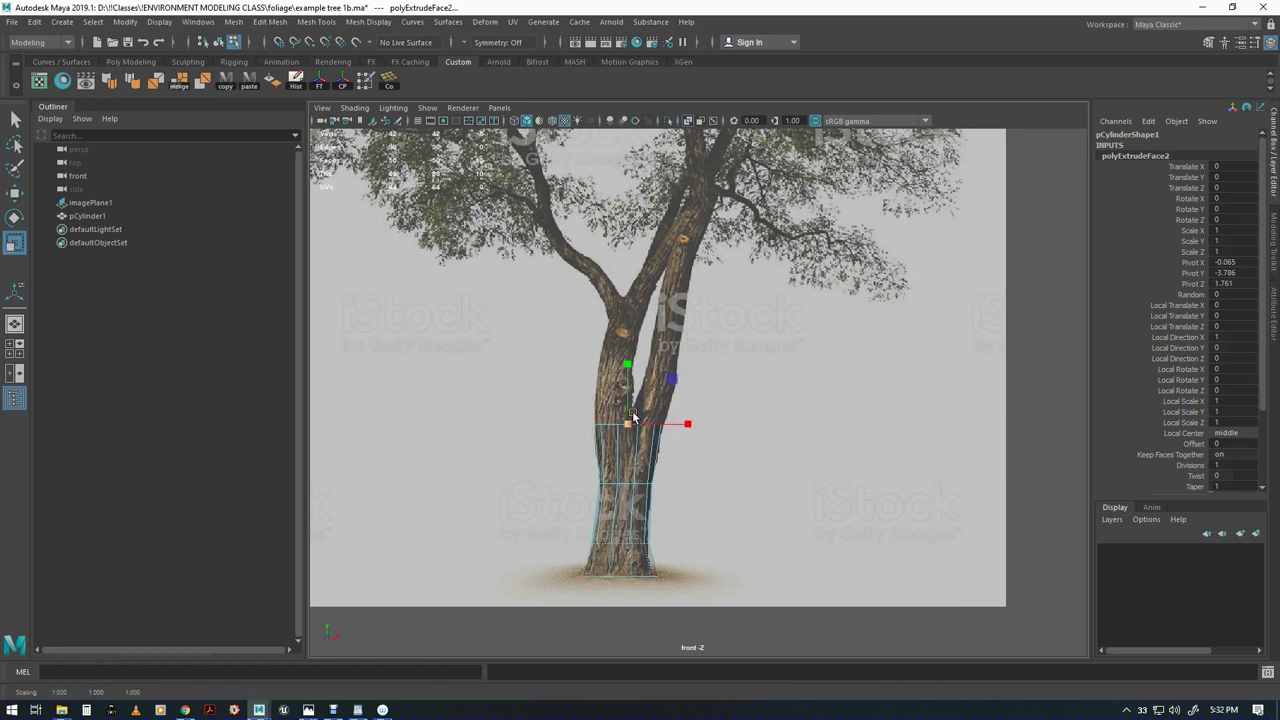
key("w")
left_click(694, 426)
Switch to the perspective view with shaded display and examine the extruded trunk mesh up close
key("space")
mouse_move(729, 428)
left_mouse_down()
mouse_move(725, 393)
mouse_move(695, 474)
left_mouse_up()
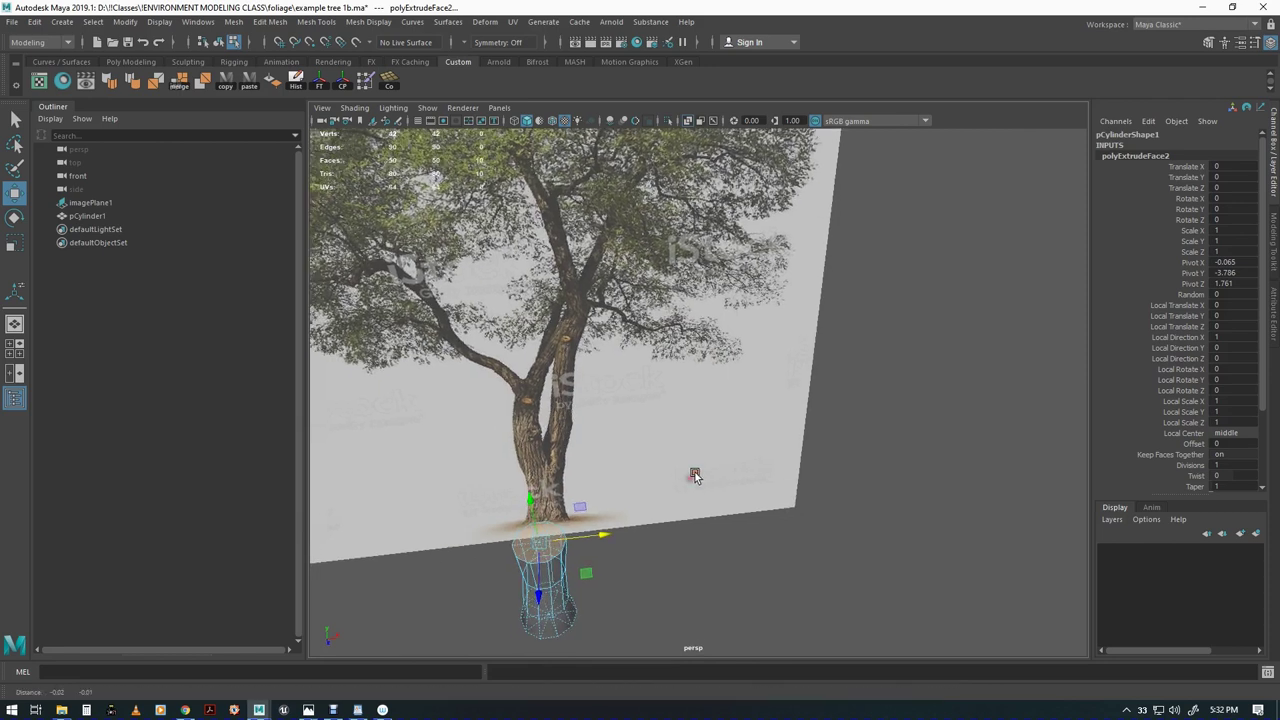
middle_click_drag(695, 474, 727, 424, "alt")
key("5")
right_click_drag(689, 480, 829, 537, "alt")
left_click_drag(829, 533, 806, 494, "alt")
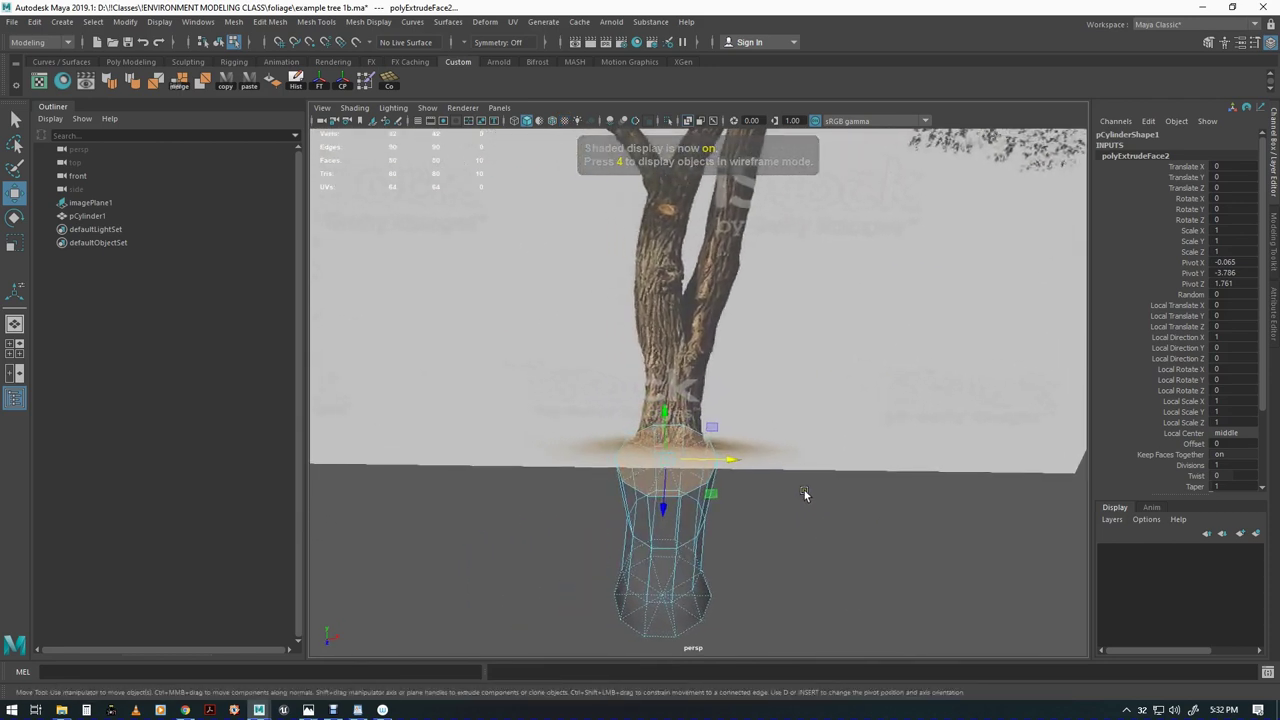
Select the left five top cap faces in the perspective view and extrude them about 0.54 upward, shifting them slightly left
key("q")
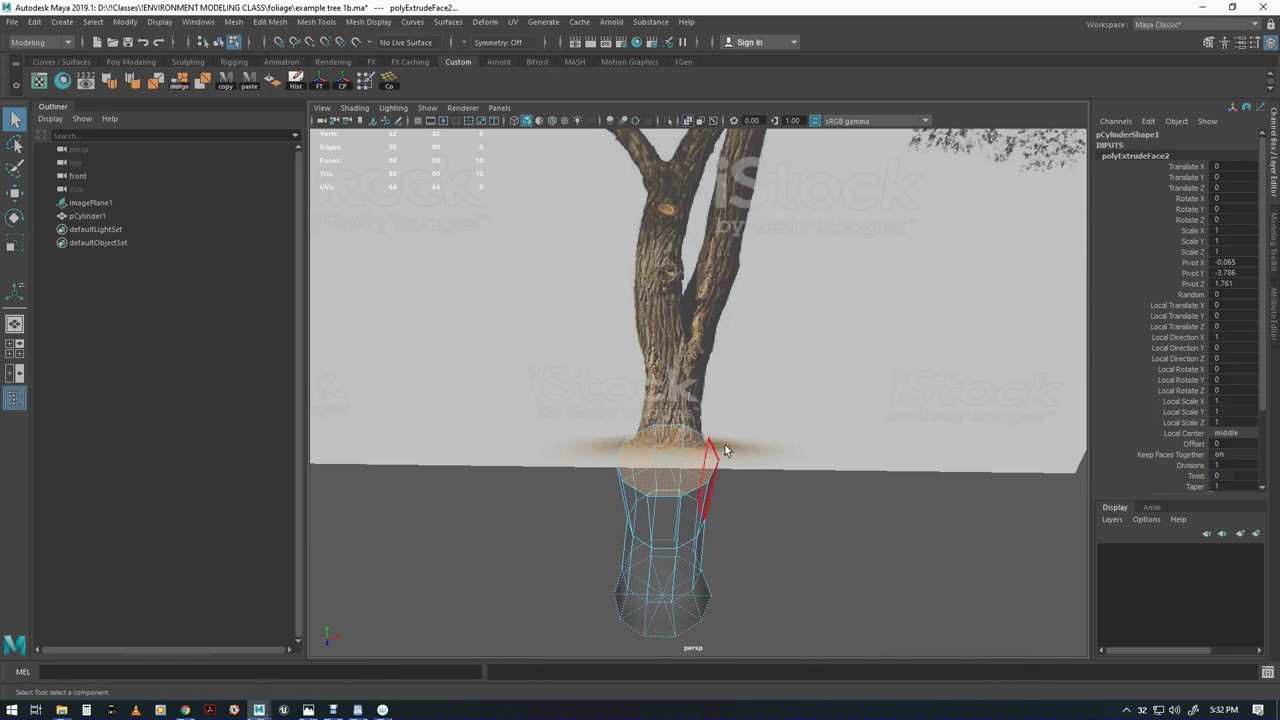
left_click(661, 436)
left_click(646, 441, "shift")
left_click(645, 450, "shift")
left_click(640, 470, "shift")
left_click(647, 481, "shift")
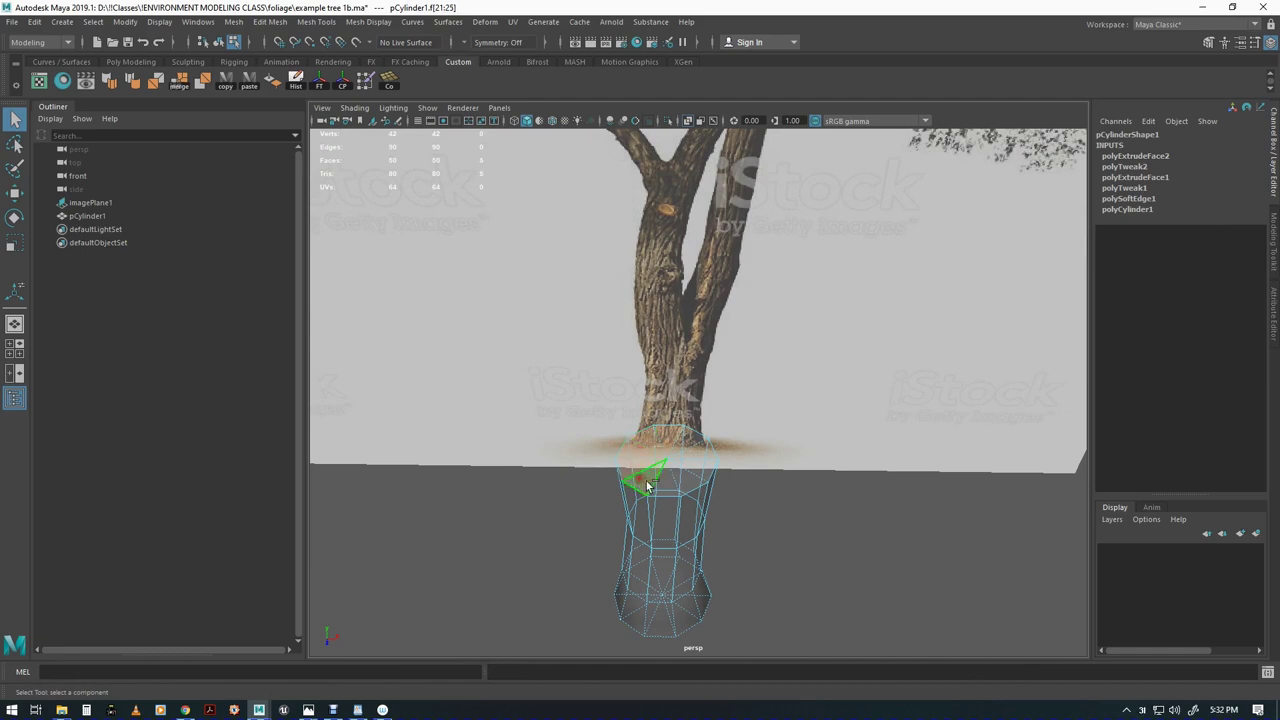
left_click(659, 489, "shift")
left_click(666, 487, "ctrl")
key("ctrl+e")
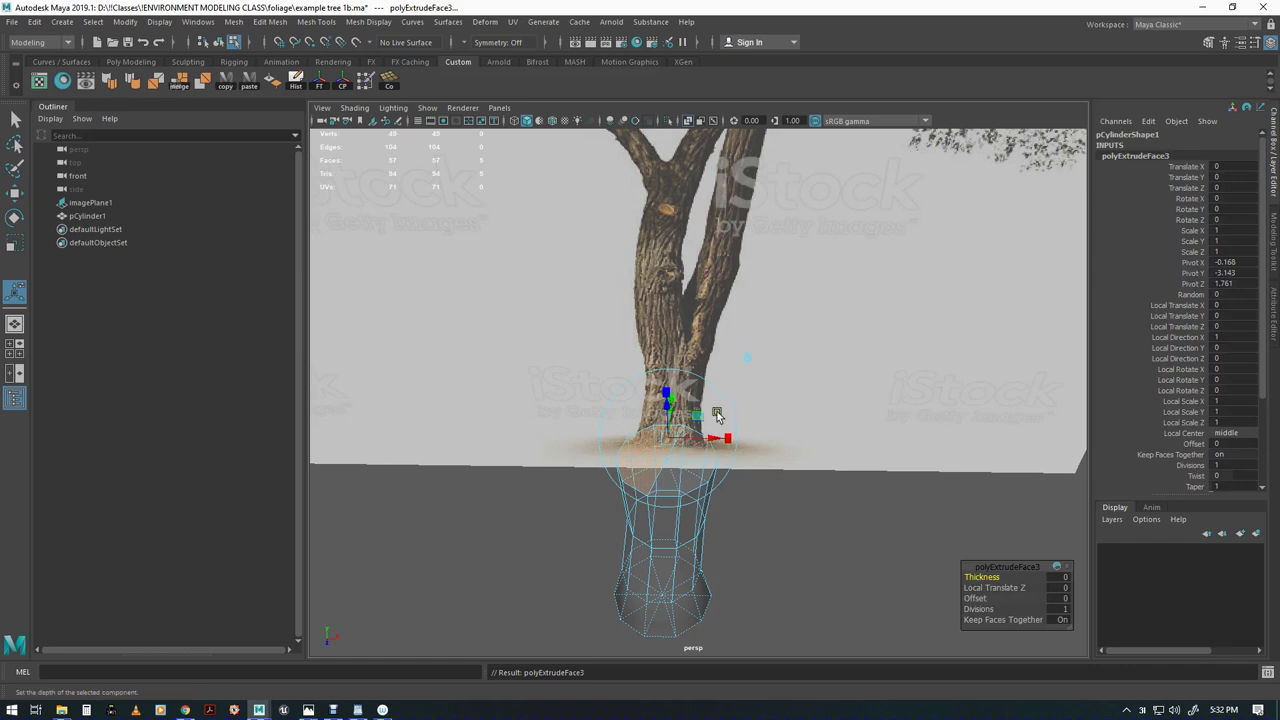
left_click_drag(648, 434, 647, 378)
key("w")
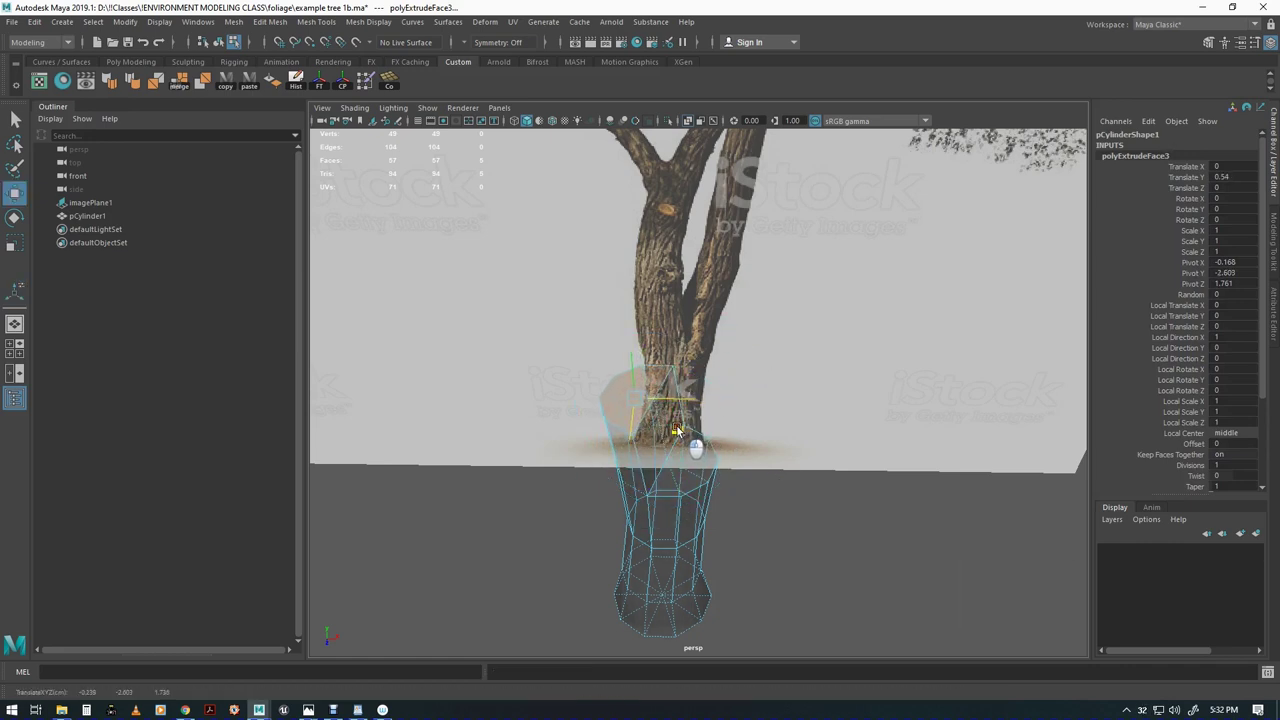
Select the right five top cap faces and extrude them about 0.5 upward and 0.11 to the right as a second stem
key("q")
left_click(692, 446)
left_click(701, 454, "shift")
left_click(697, 471, "shift")
left_click(683, 482, "shift")
left_click(669, 484, "shift")
key("ctrl+e")
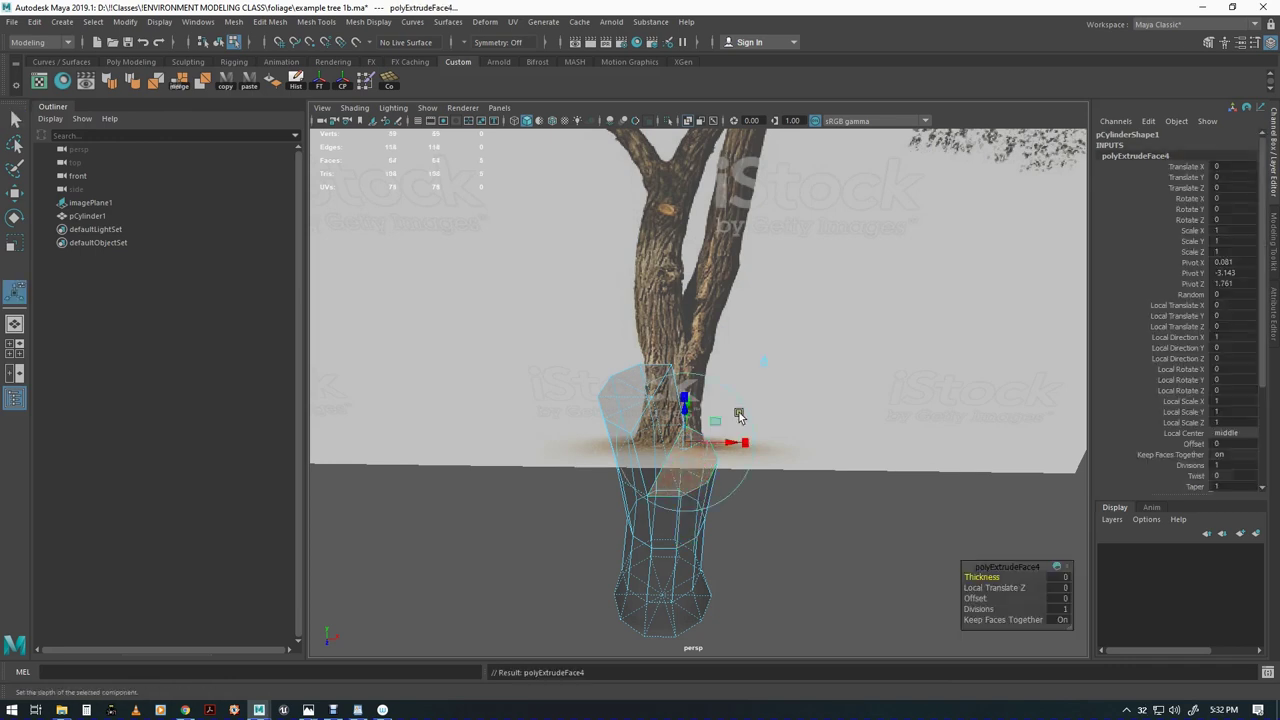
left_click_drag(690, 452, 731, 426)
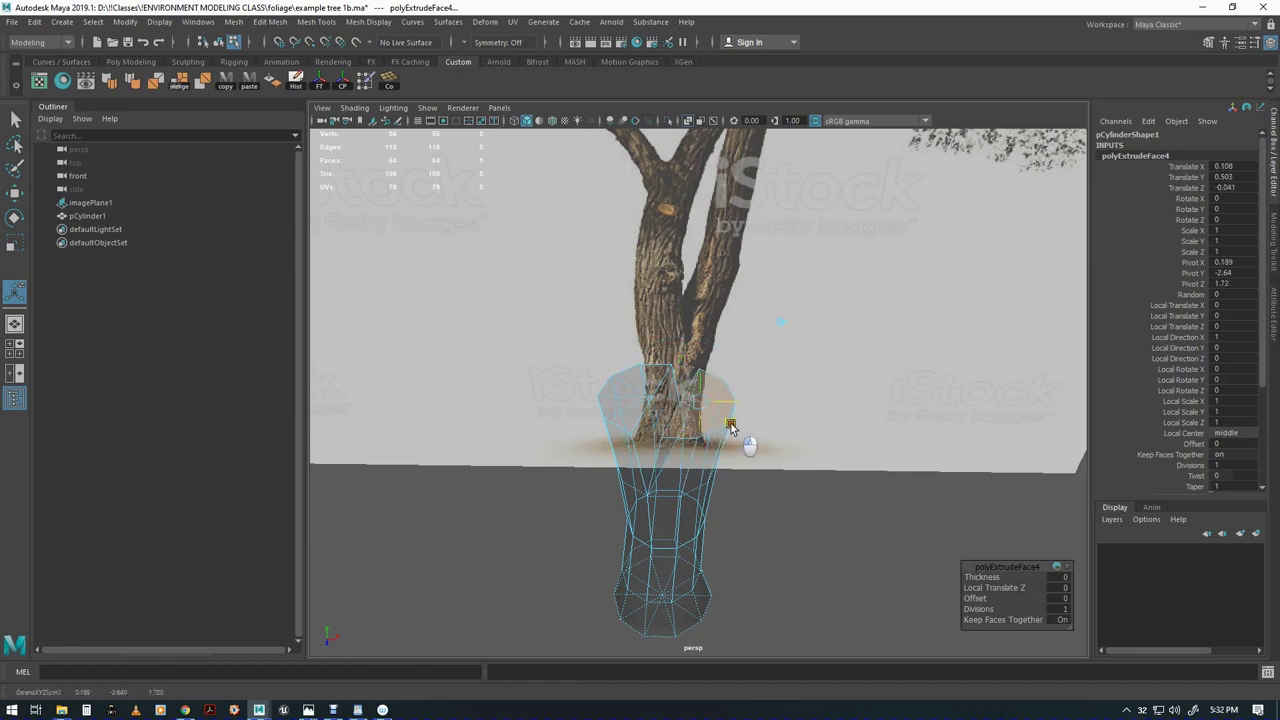
Select the left stem's five end faces and switch from the perspective view to the front view
left_click_drag(709, 481, 734, 460, "alt")
key("r")
left_click(731, 373)
left_click_drag(600, 314, 700, 440)
key("q")
left_click(726, 459)
key("e")
key("r")
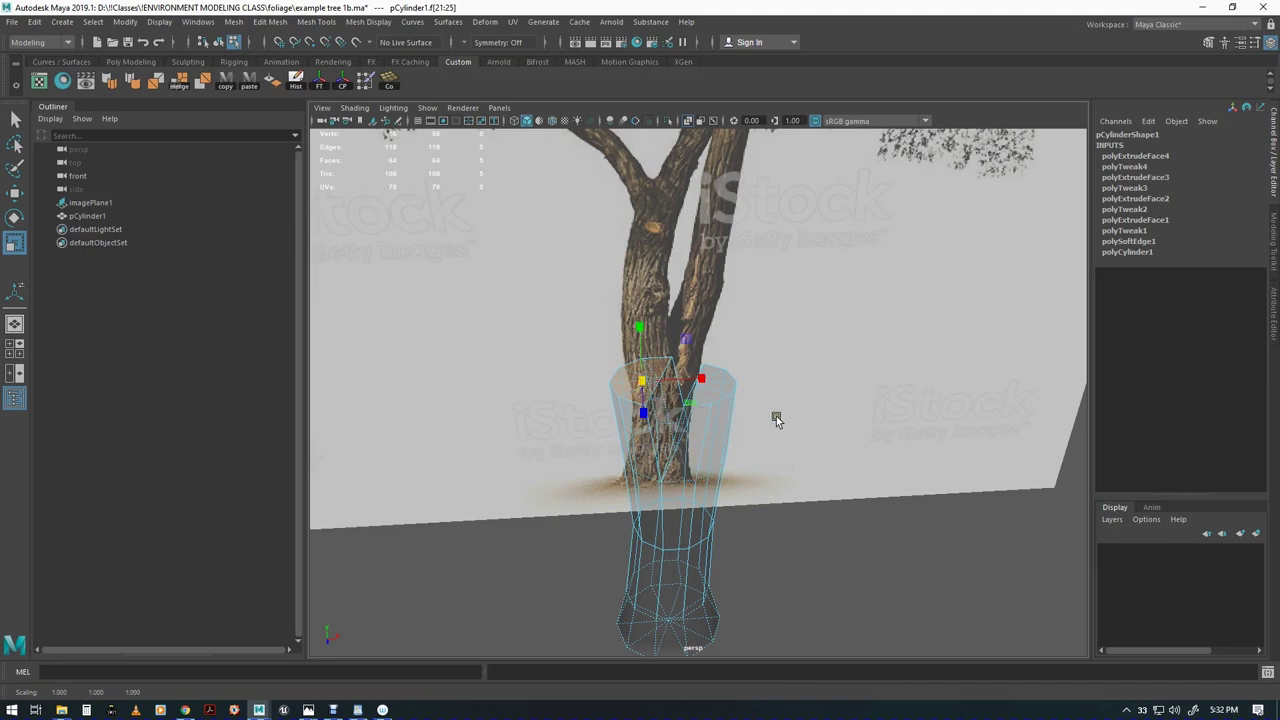
key("space")
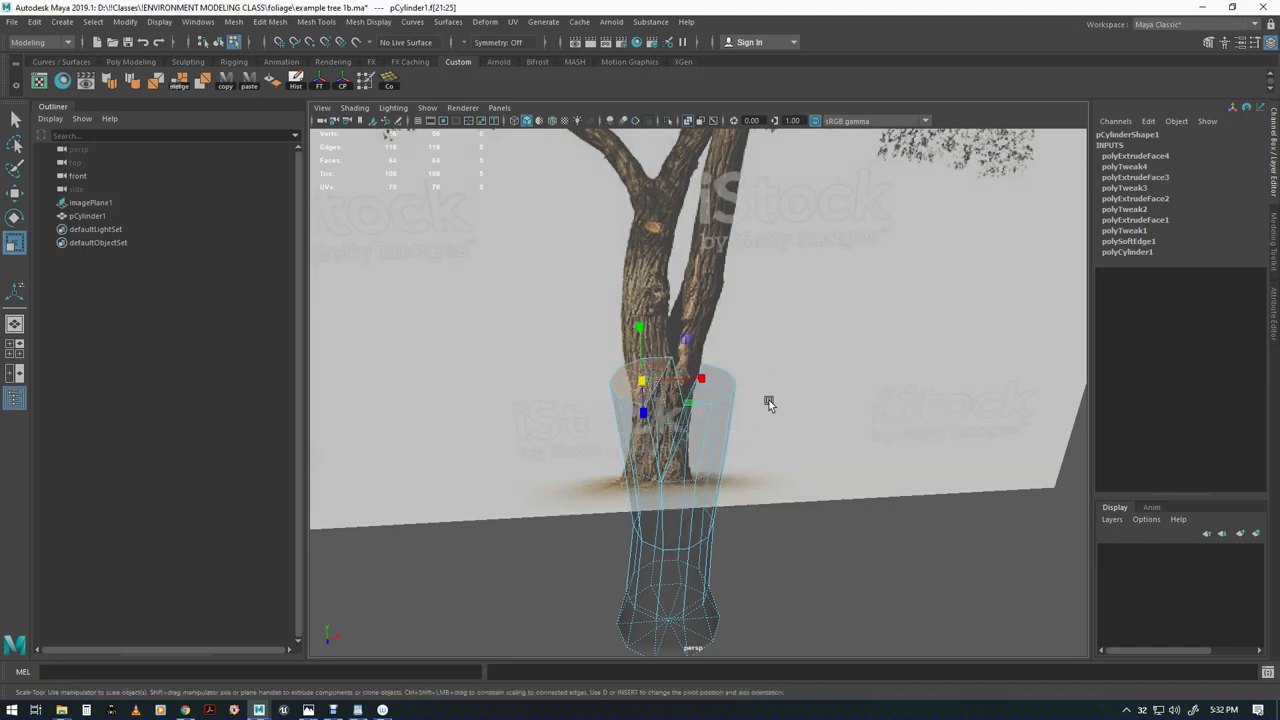
key("space")
left_click_drag(793, 380, 790, 408)
middle_click_drag(726, 431, 735, 431, "alt")
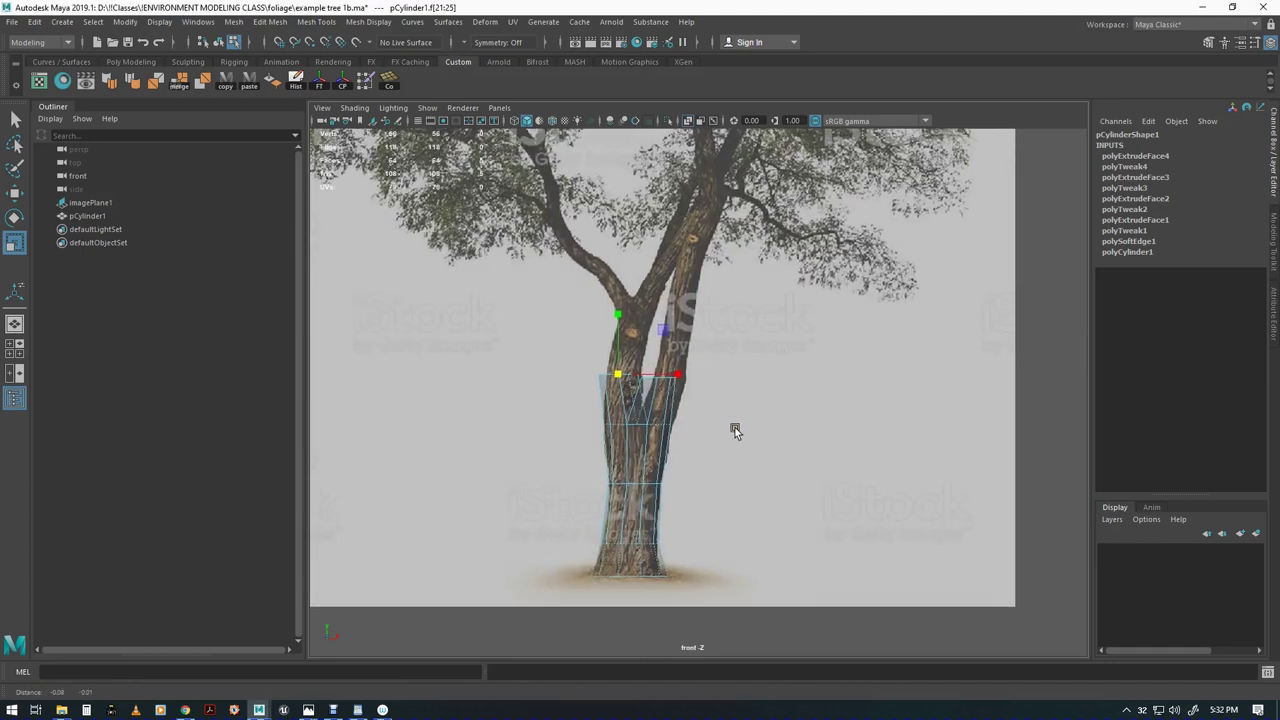
Select the right stem's end vertices in the front view and move them right to match the photographed trunk outline
key("q")
scroll(780, 448, "up", 3)
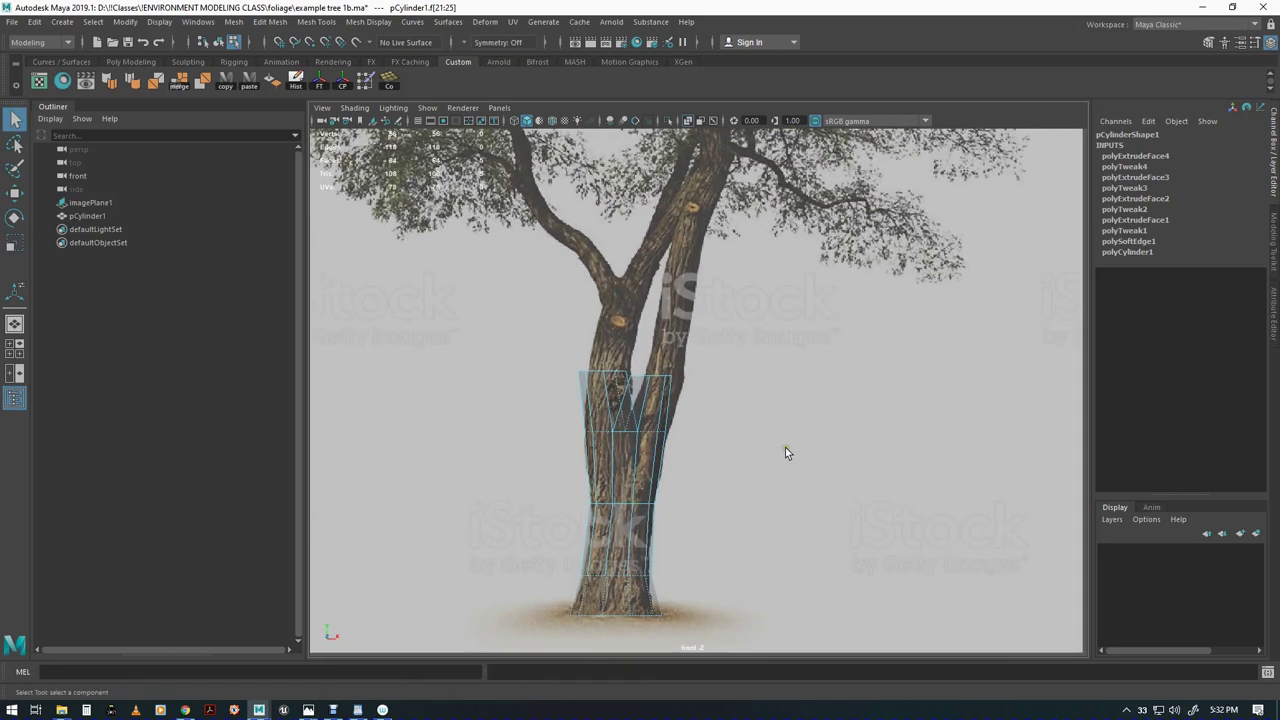
key("F9")
left_click_drag(684, 367, 632, 400)
key("w")
left_click_drag(700, 377, 730, 417)
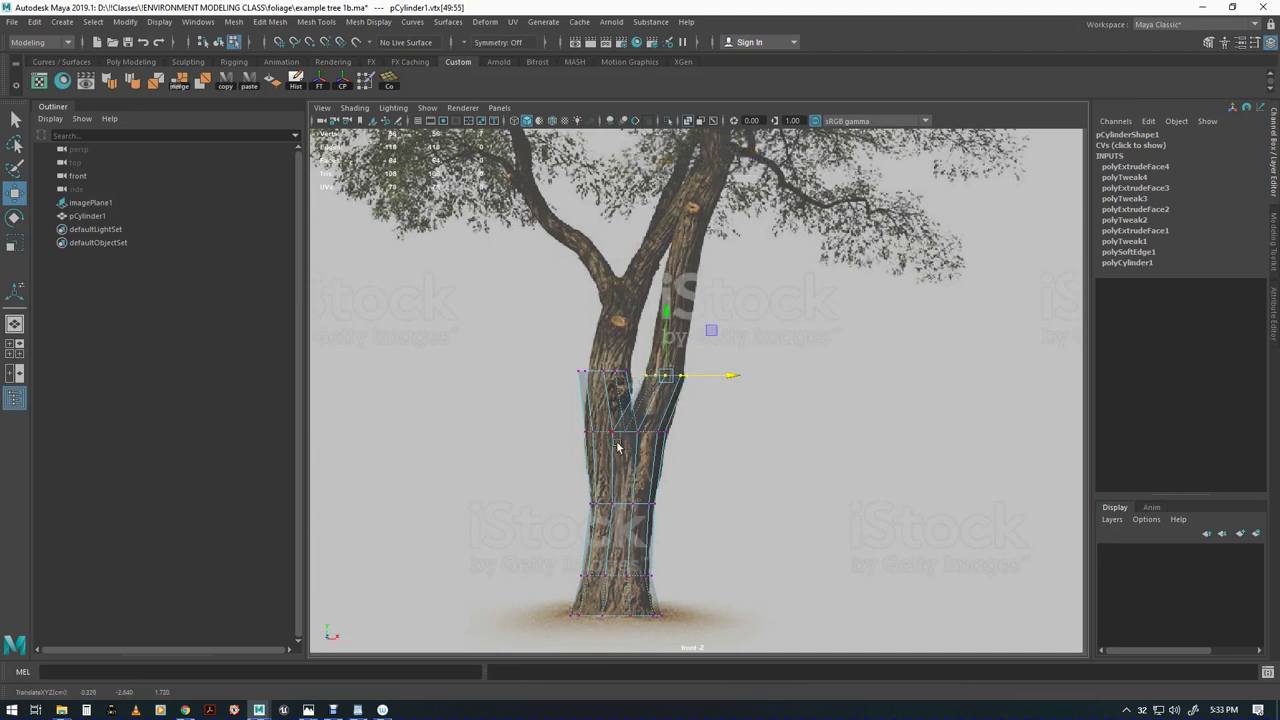
Move the left stem's end vertices down and right to the trunk outline at about X -0.183, Y -2.746
left_click_drag(571, 360, 640, 392)
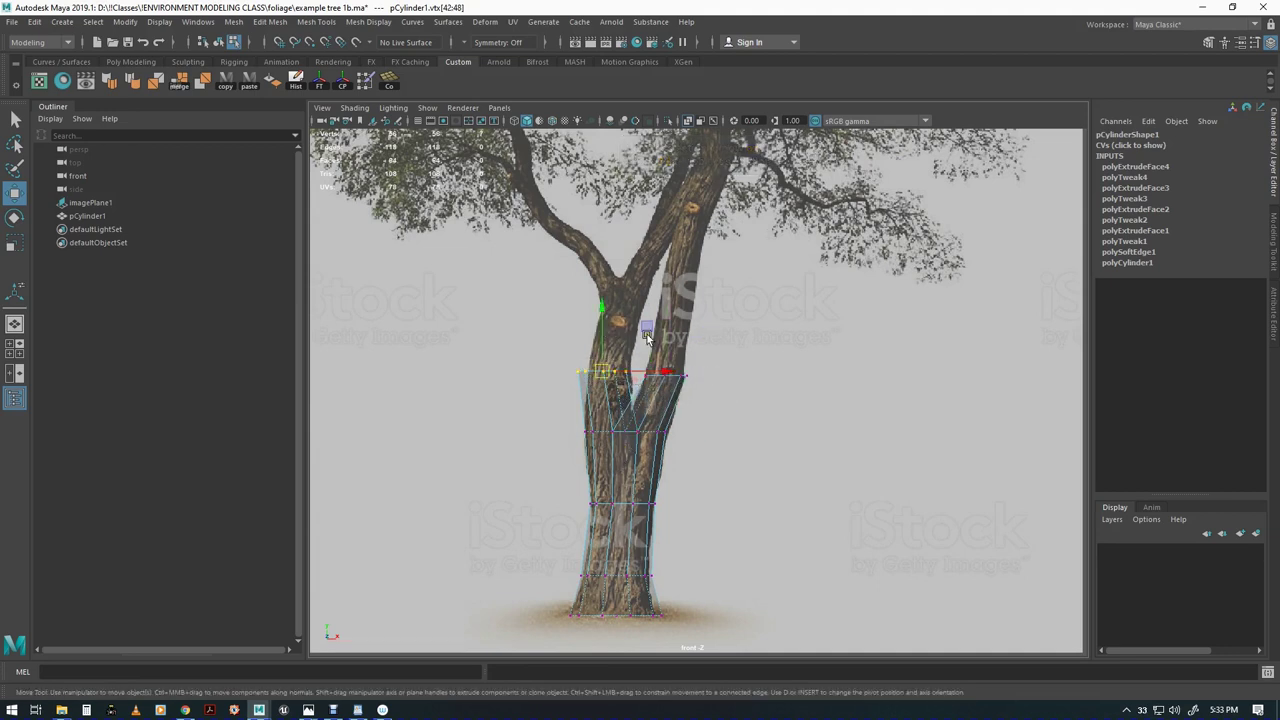
key("r")
key("w")
middle_click_drag(645, 328, 666, 363)
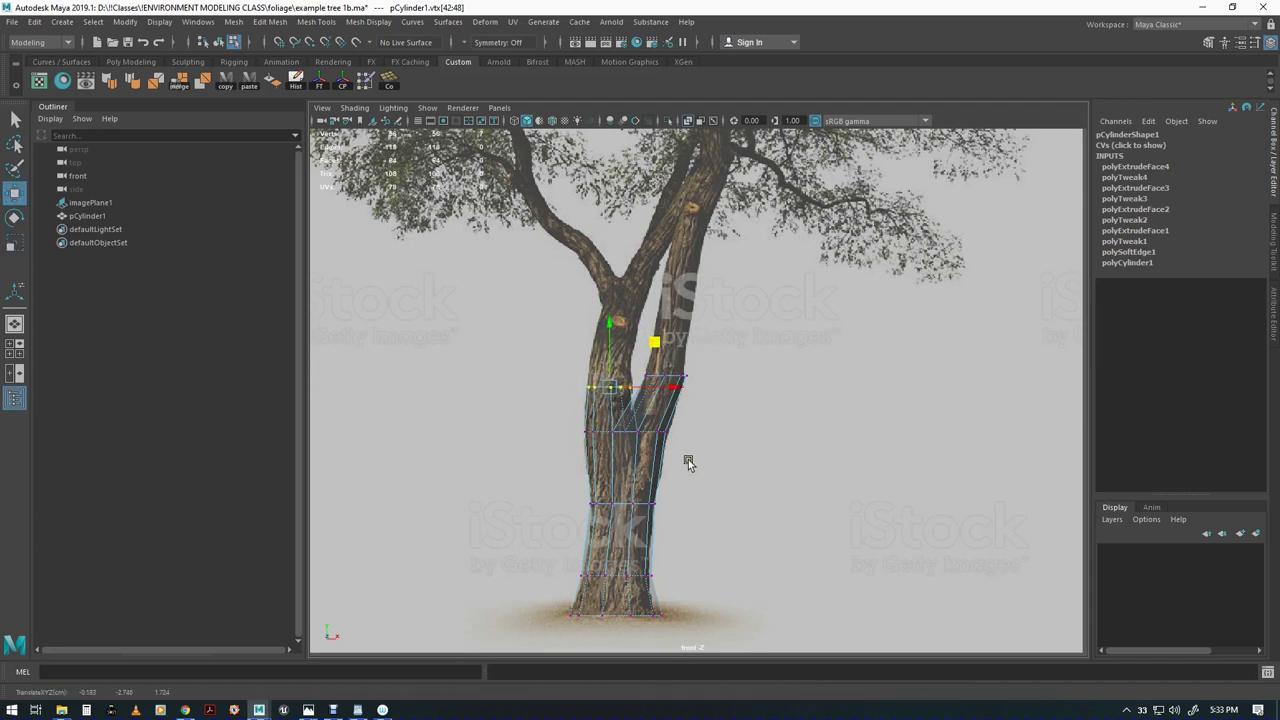
left_click(660, 431)
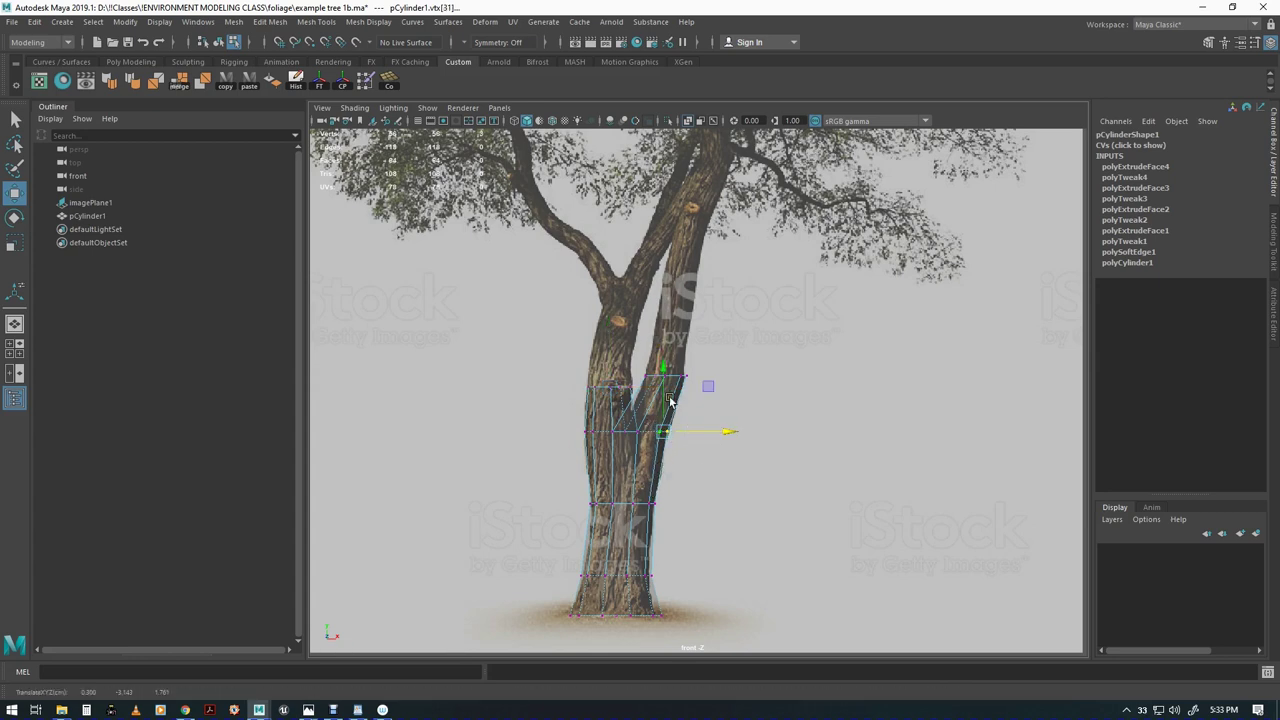
Select the left stem's end faces and extrude them about 0.89 upward and 0.14 to the right, just below the left fork
middle_click_drag(670, 400, 743, 465, "alt")
key("F11")
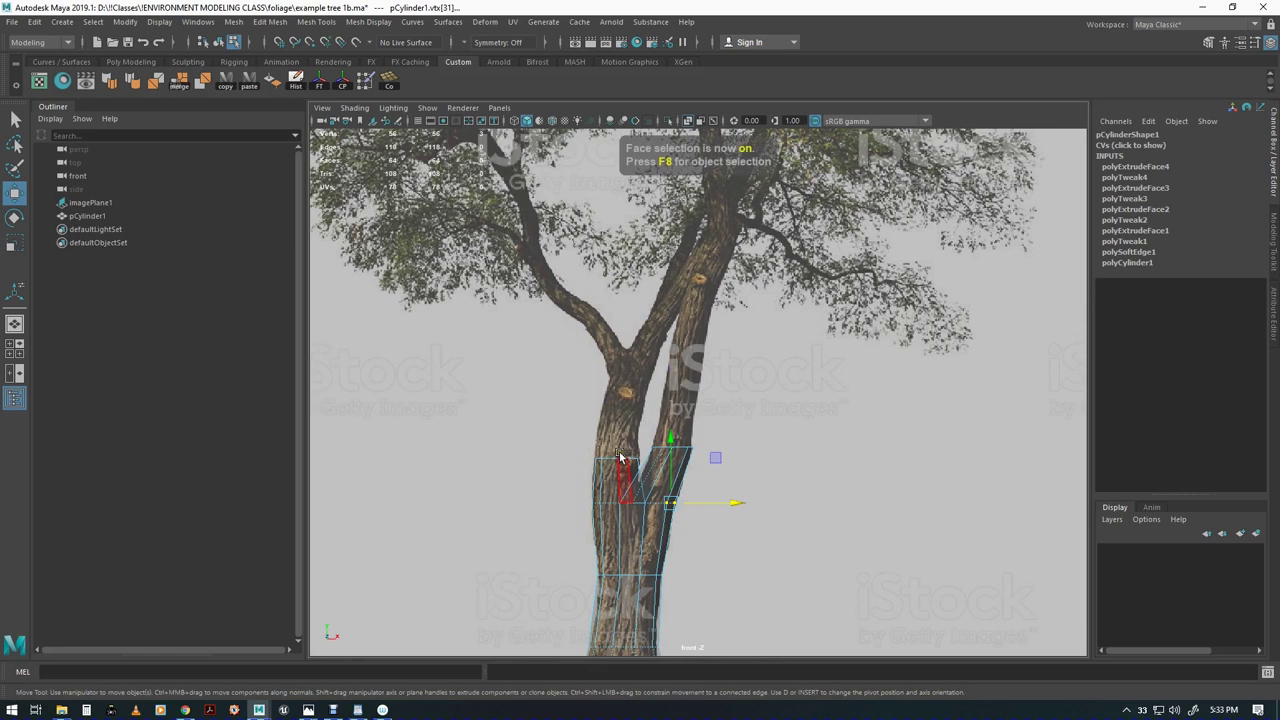
left_click_drag(580, 440, 640, 465)
key("q")
middle_click_drag(708, 486, 707, 497, "alt")
key("ctrl+e")
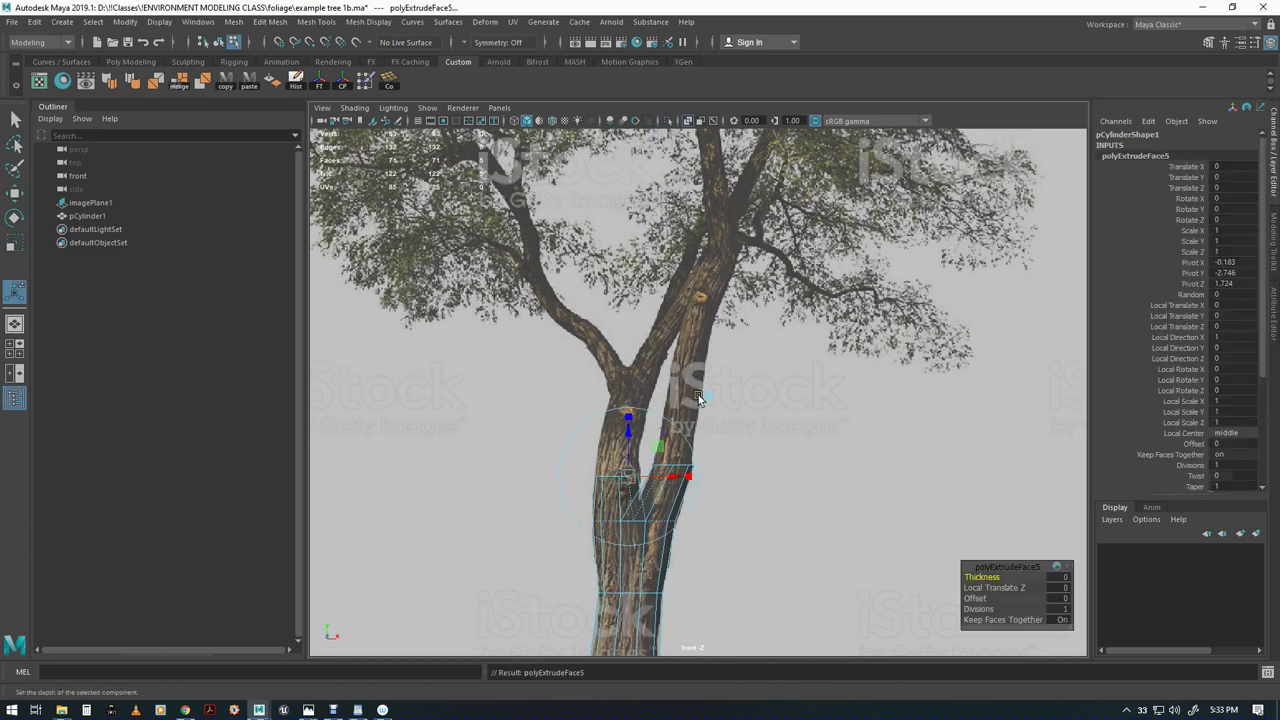
left_click(703, 396)
left_click_drag(647, 452, 656, 360)
middle_click_drag(787, 349, 779, 403, "alt")
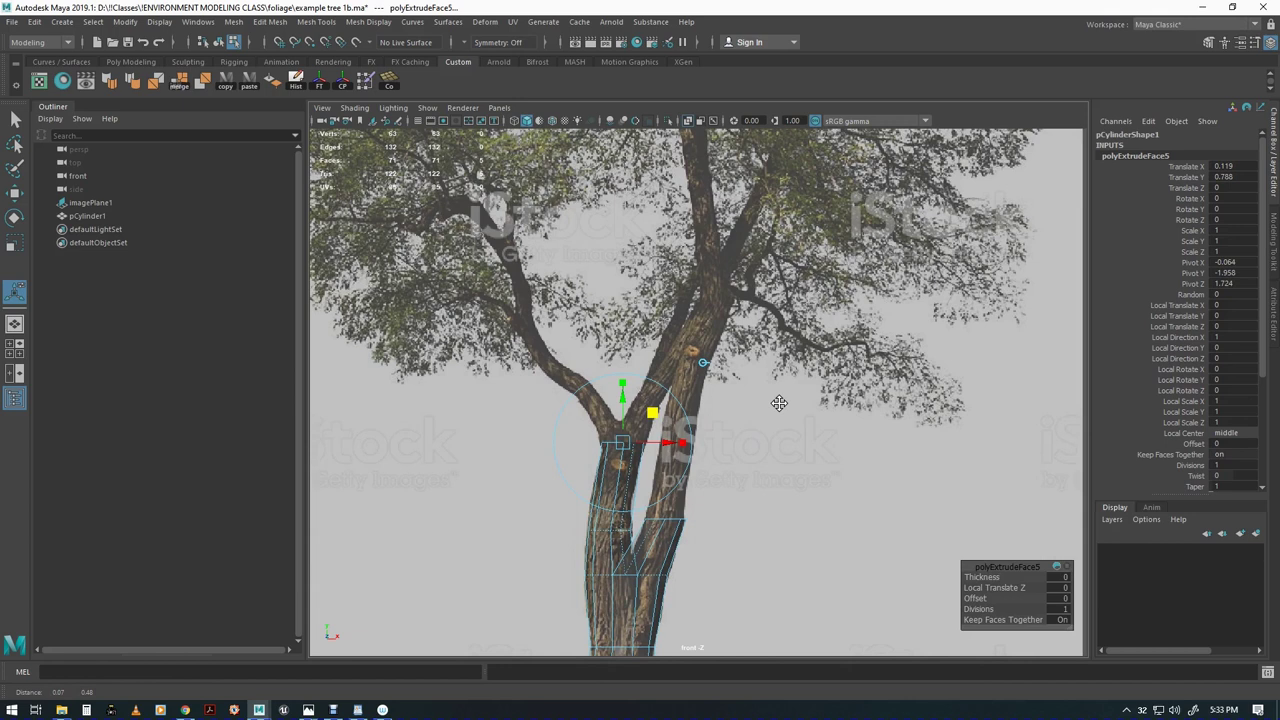
left_click_drag(652, 418, 673, 424)
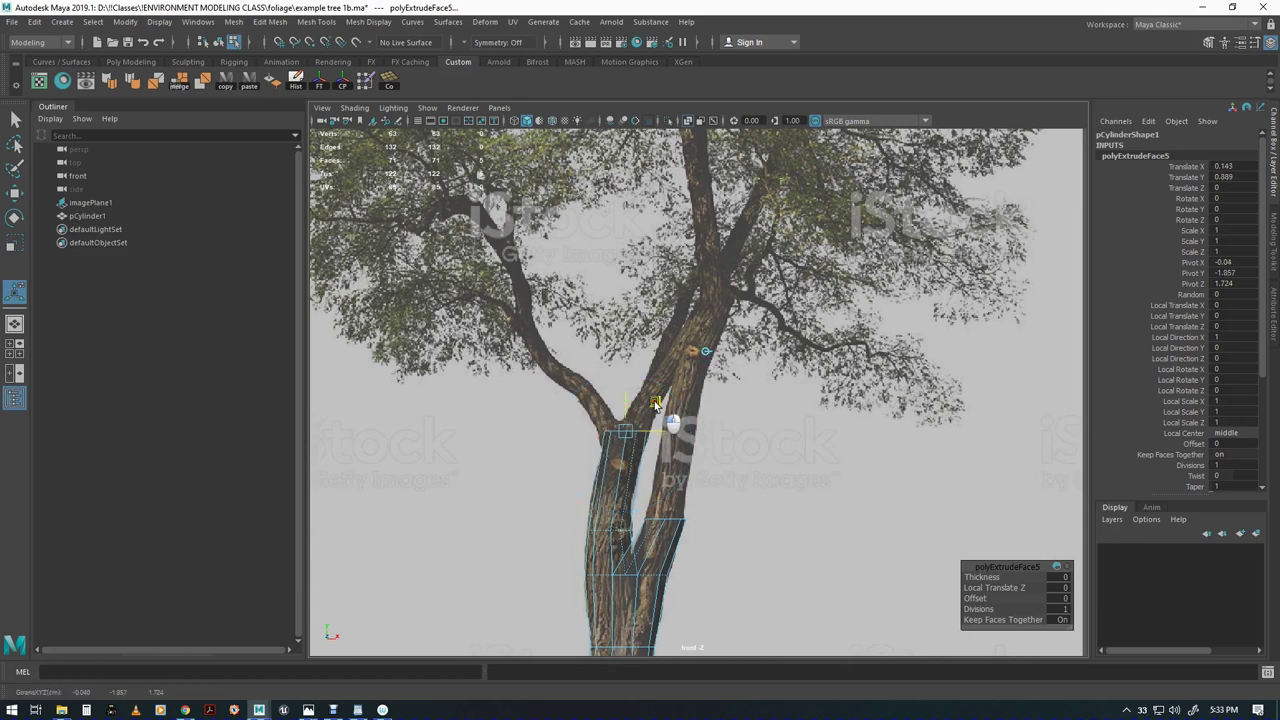
Rotate the left stem's end faces to tilt with the trunk and move them slightly down onto its outline
key("e")
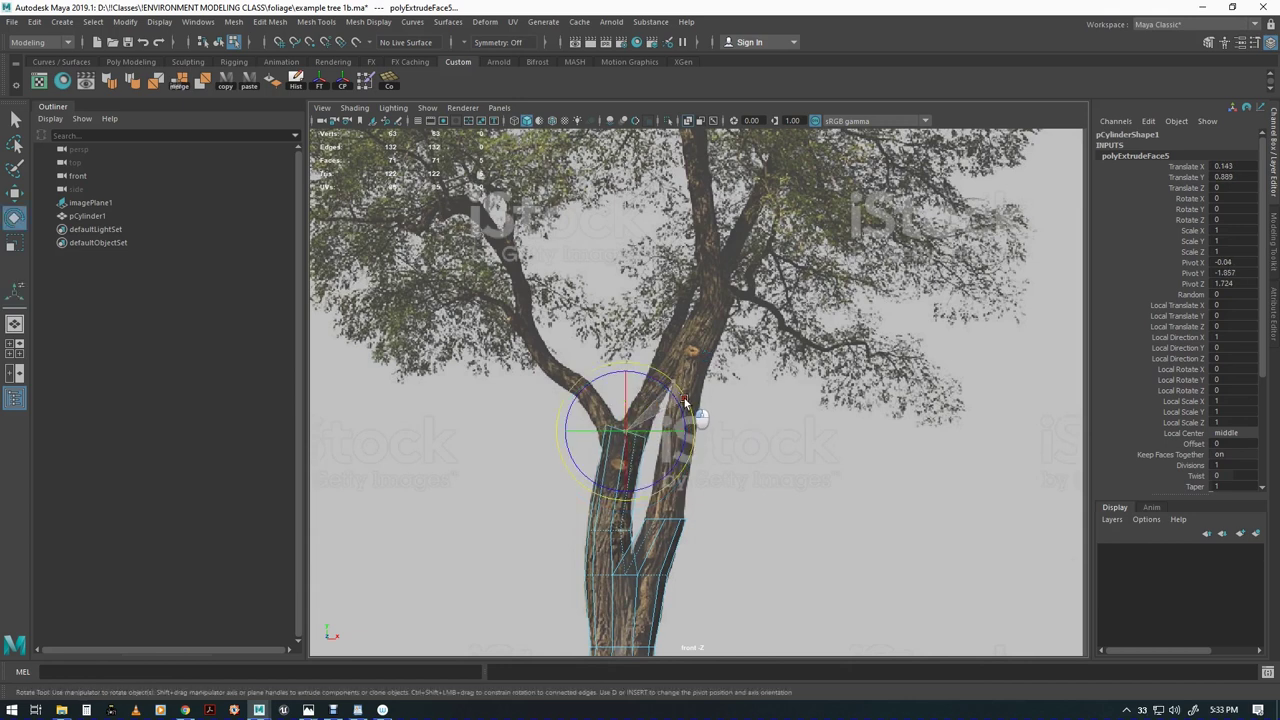
key("w")
left_click_drag(670, 388, 670, 393)
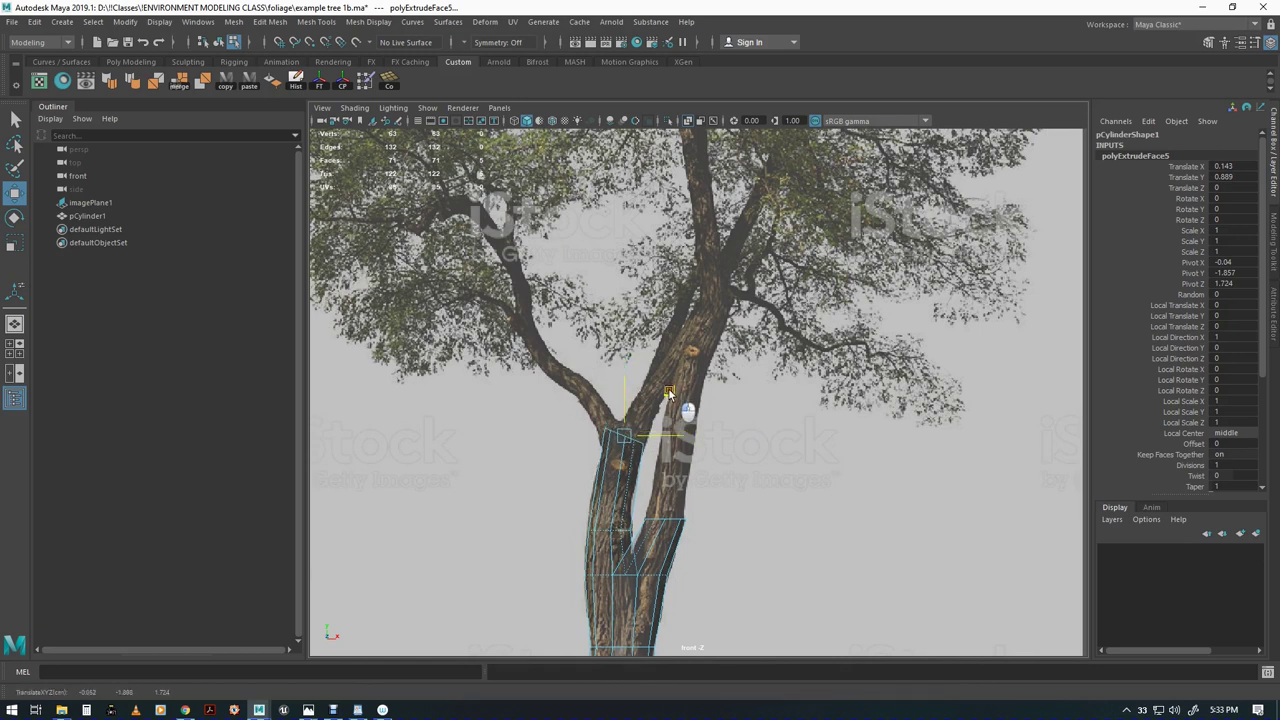
Select the right stem's end faces, extrude them about 1.37 upward, then narrow and position them on the photographed stem
key("q")
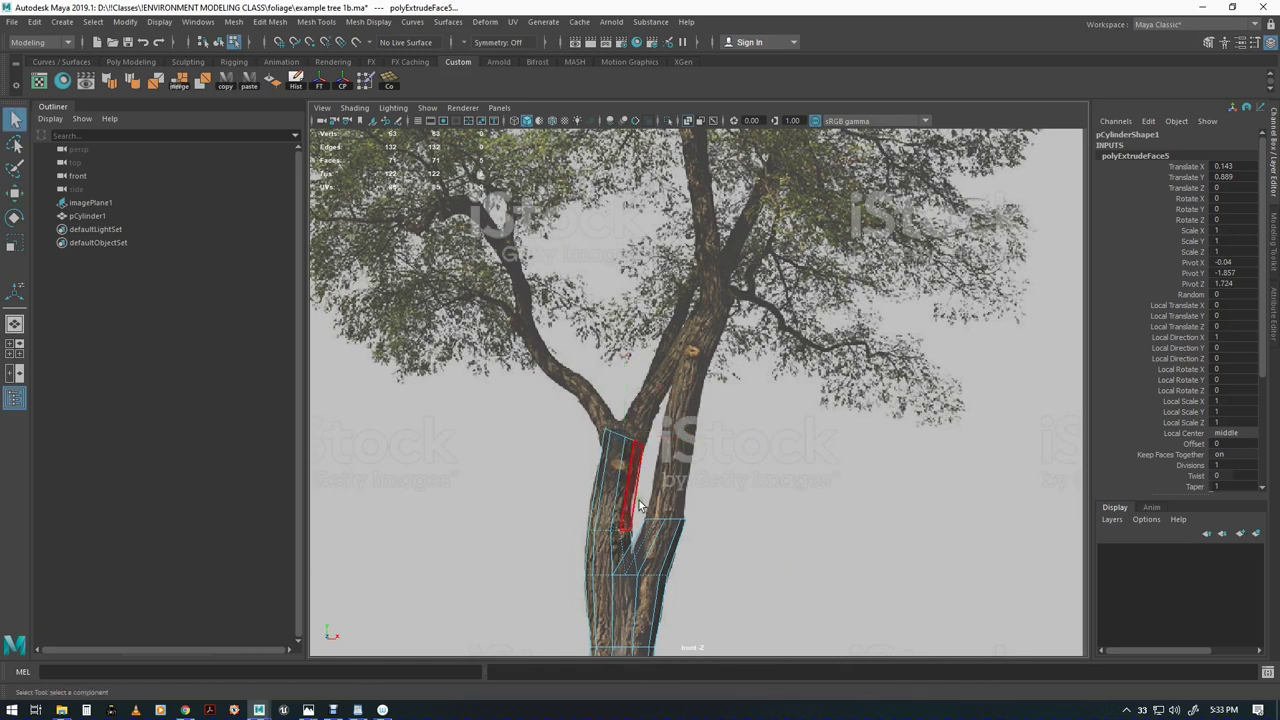
left_click(714, 528)
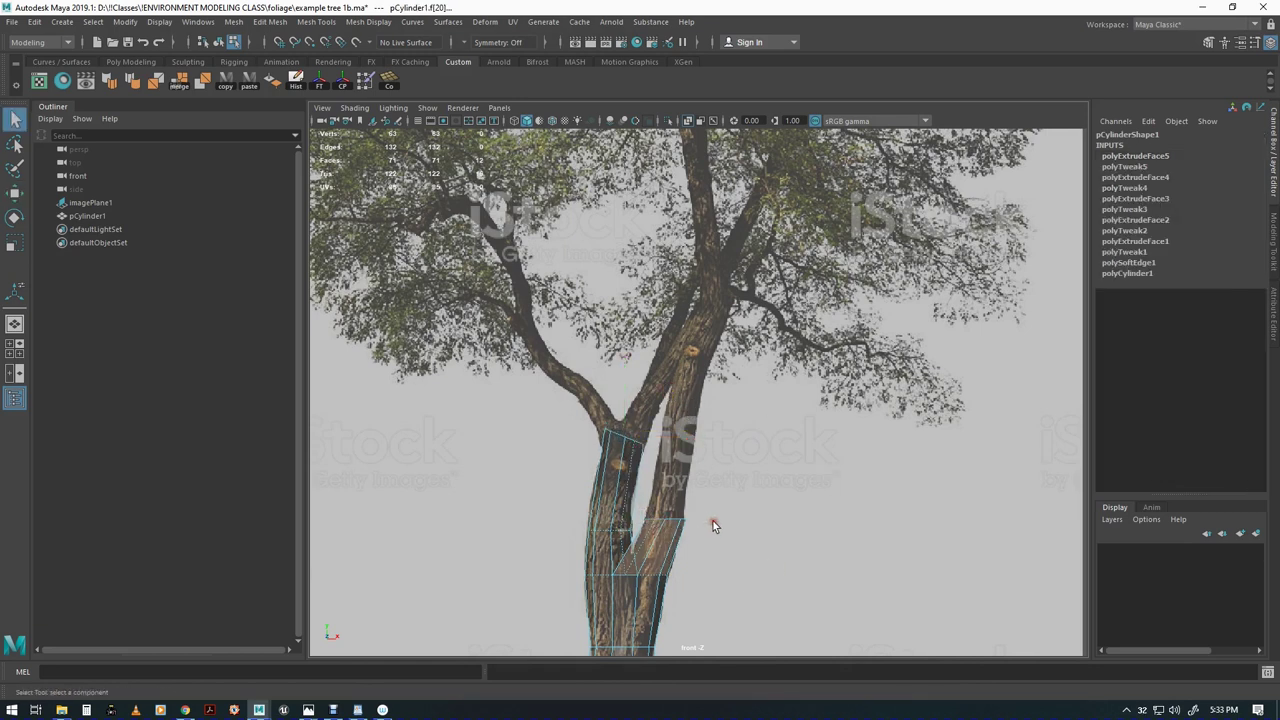
key("w")
key("ctrl+e")
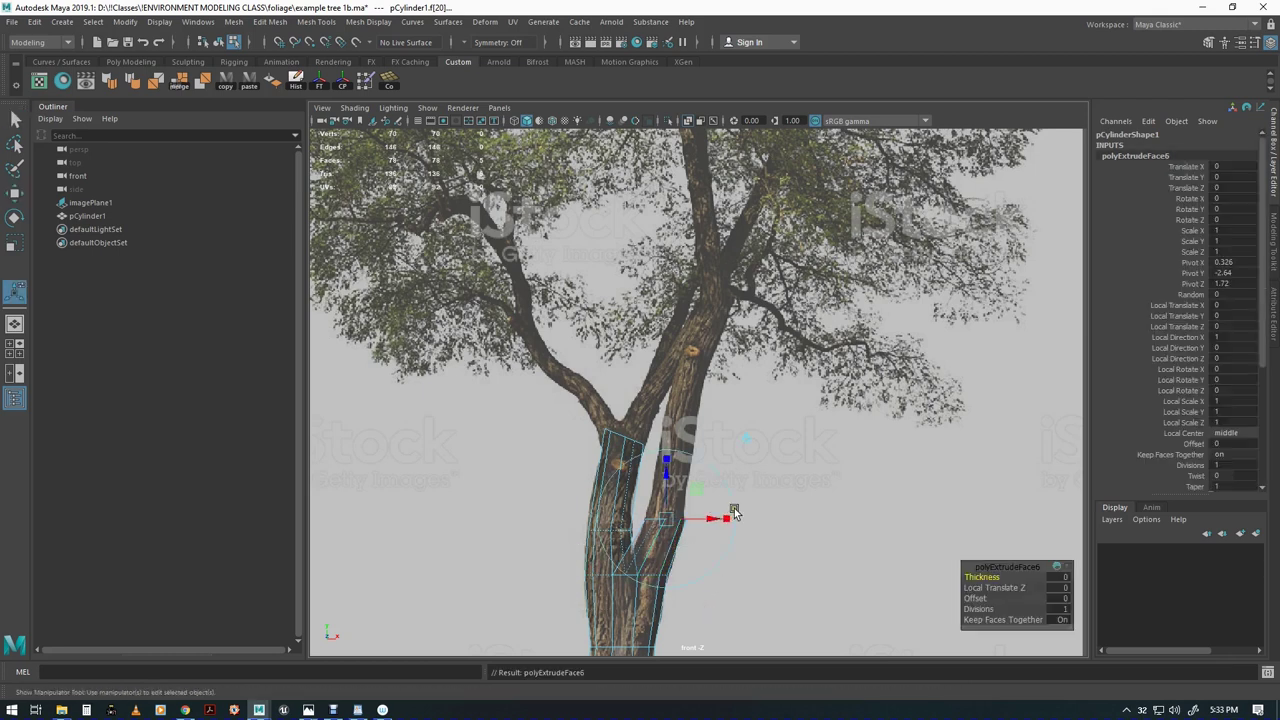
left_click(699, 488)
left_click_drag(694, 492, 686, 372)
key("r")
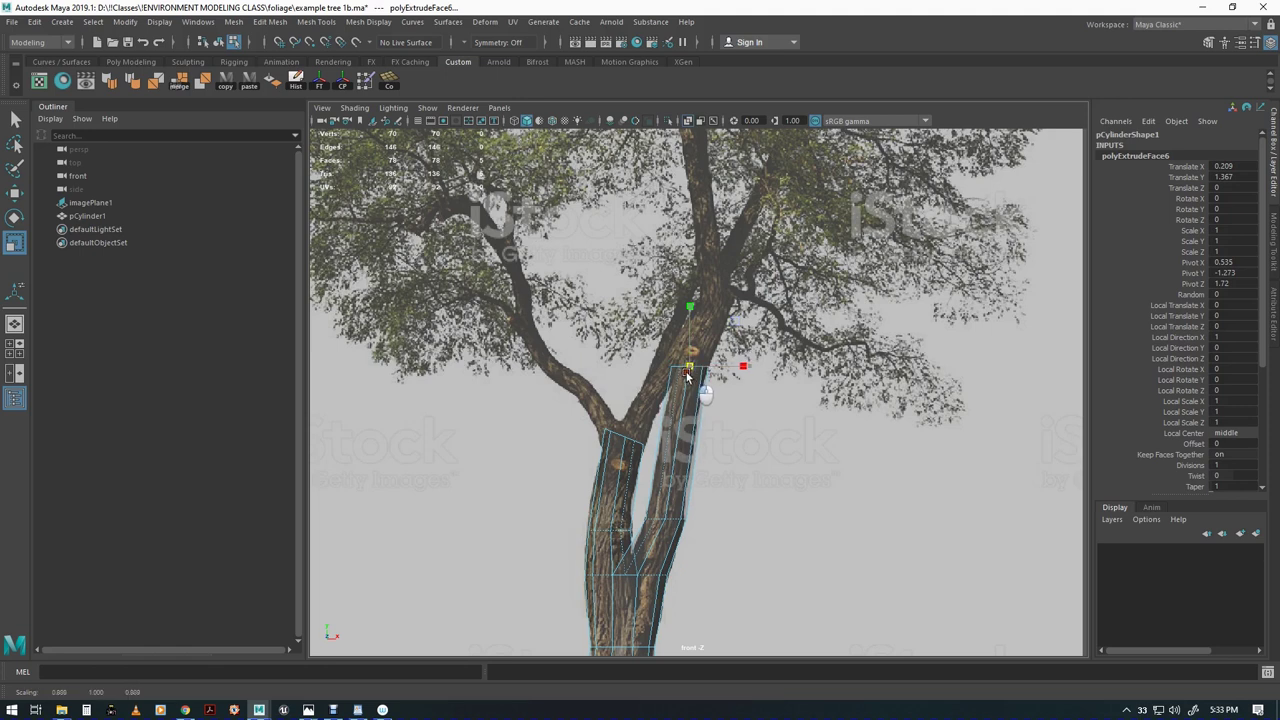
key("w")
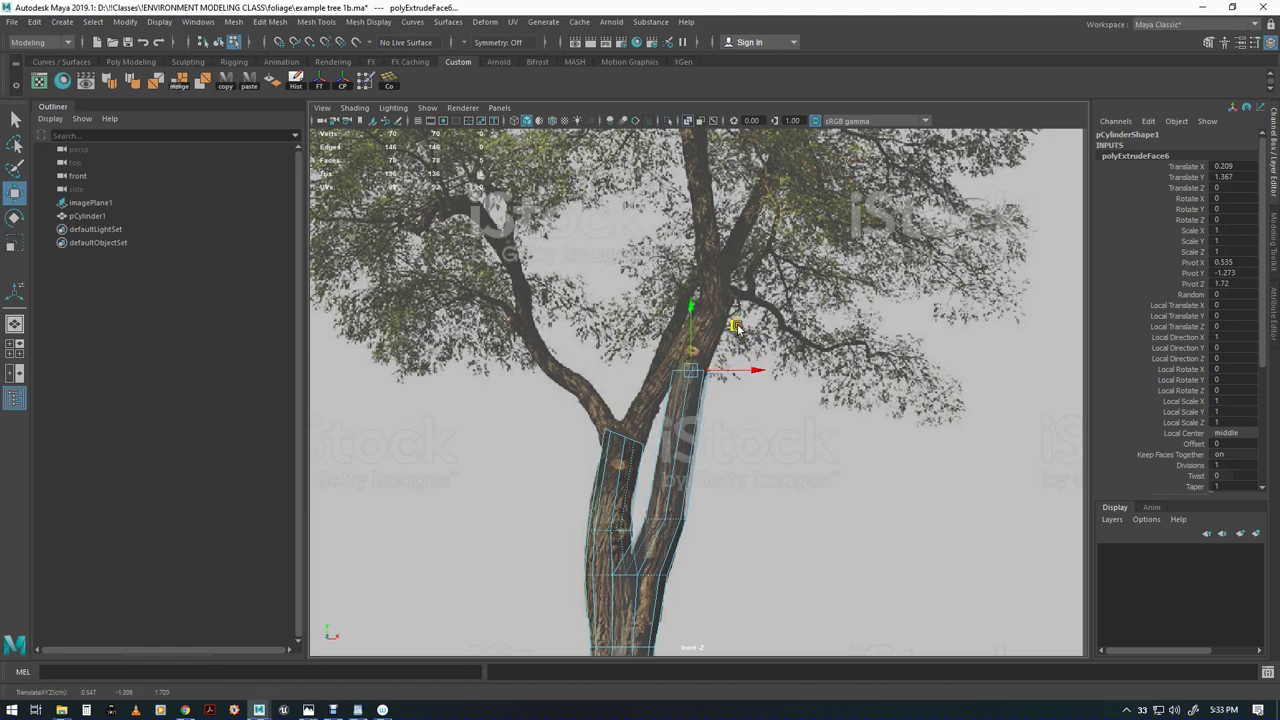
Extrude the right stem's end faces up to the next fork, placing them at about X 0.78, Y -0.641
middle_click_drag(836, 324, 833, 376, "alt")
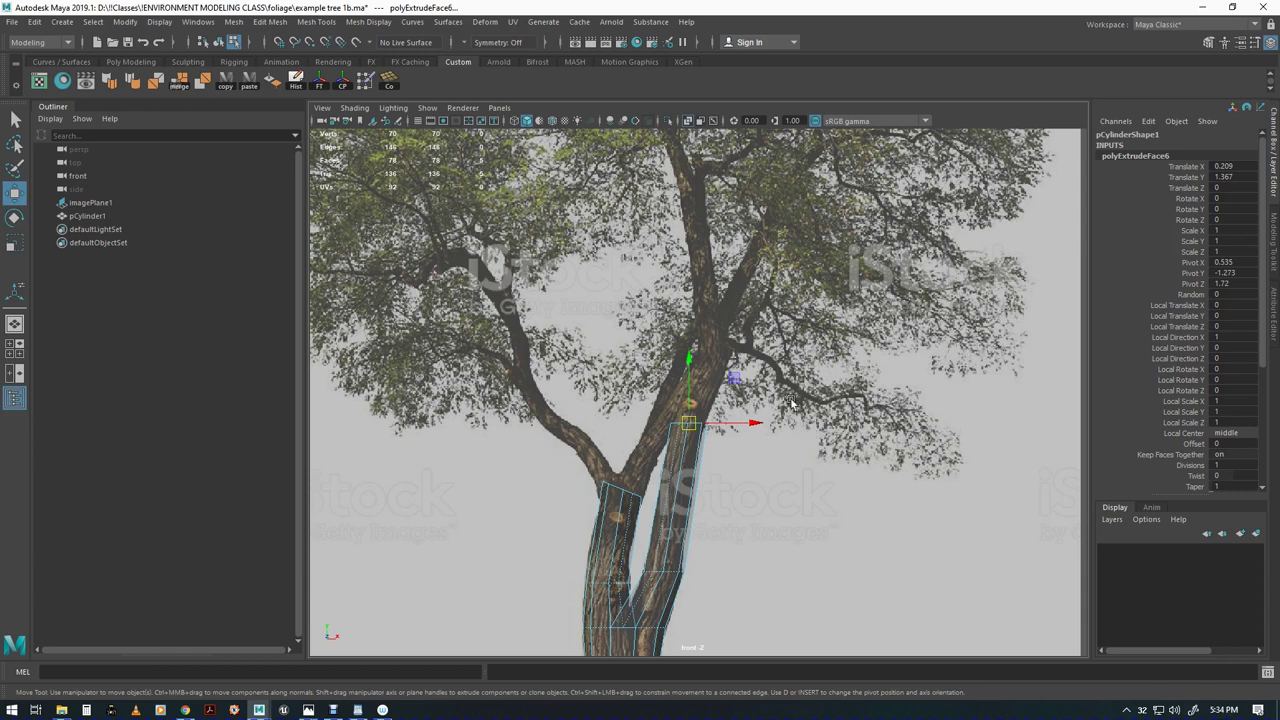
middle_click_drag(812, 430, 816, 516, "alt")
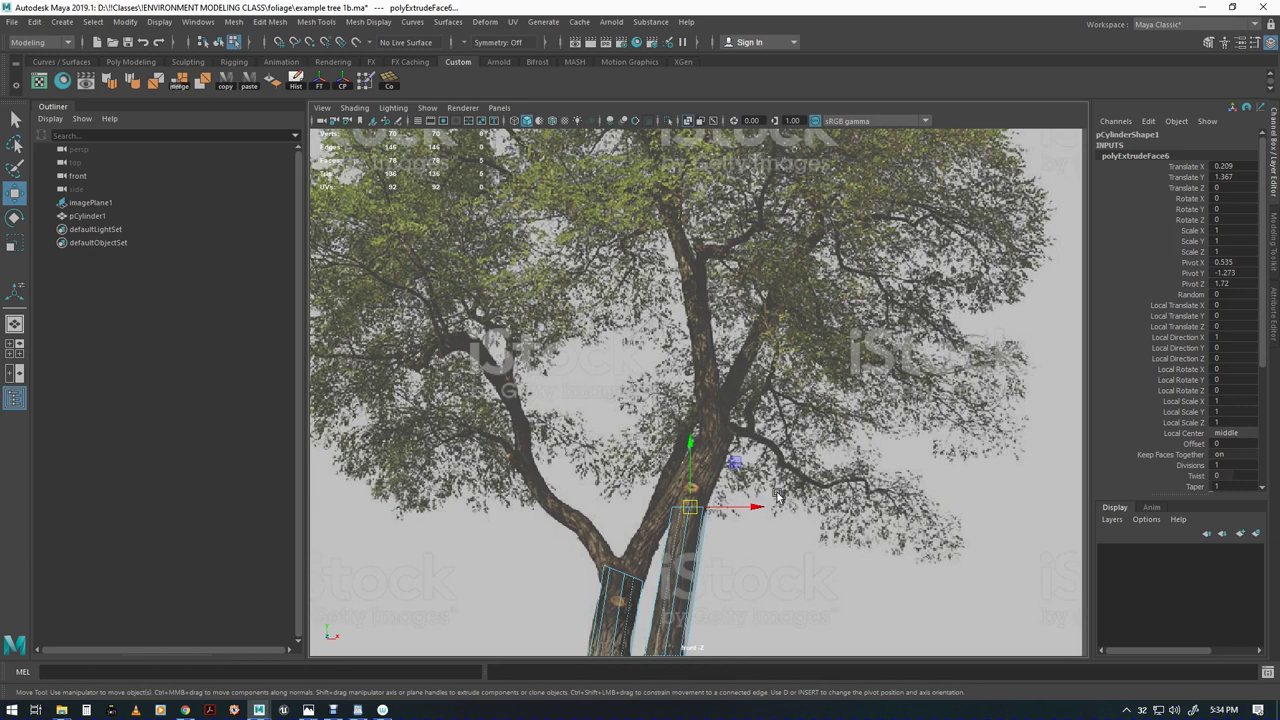
key("ctrl+e")
left_click(770, 427)
key("w")
left_click_drag(726, 461, 766, 366)
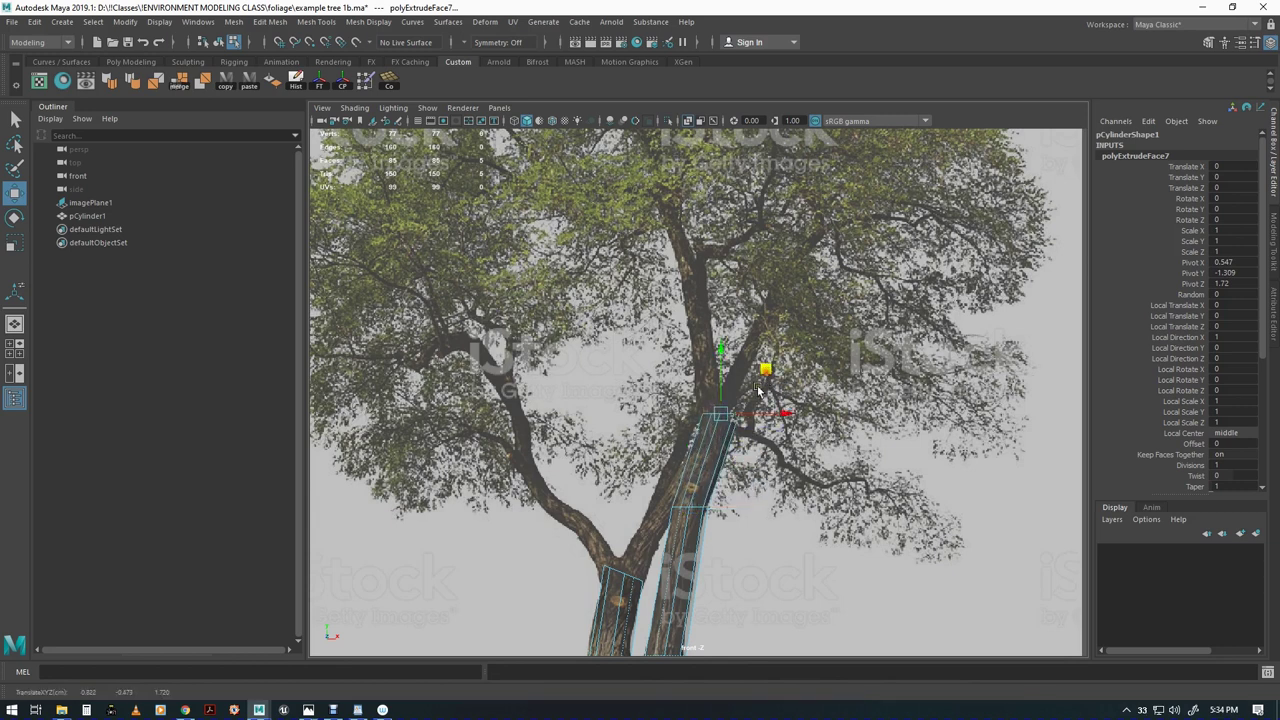
key("r")
key("w")
left_click_drag(766, 366, 760, 388)
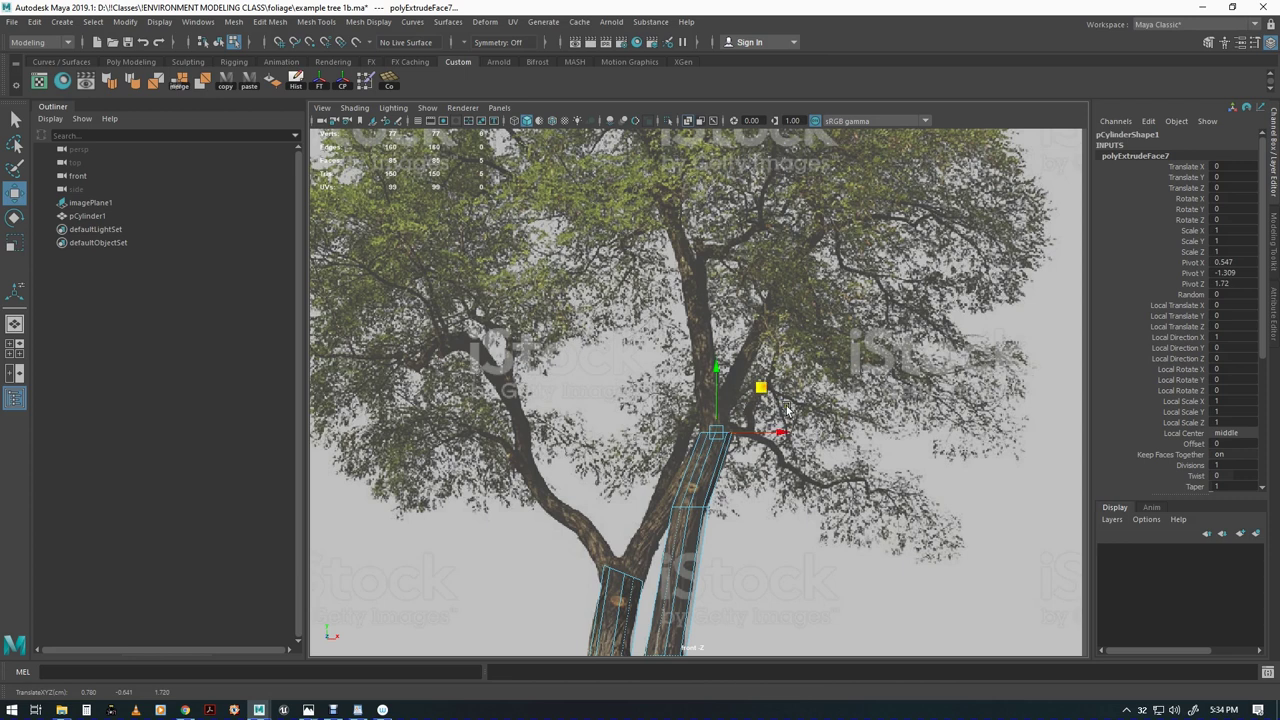
Extrude the end faces along the upper central branch to about X 0.535, Y 0.828, and rotate them to follow its lean
key("ctrl+e")
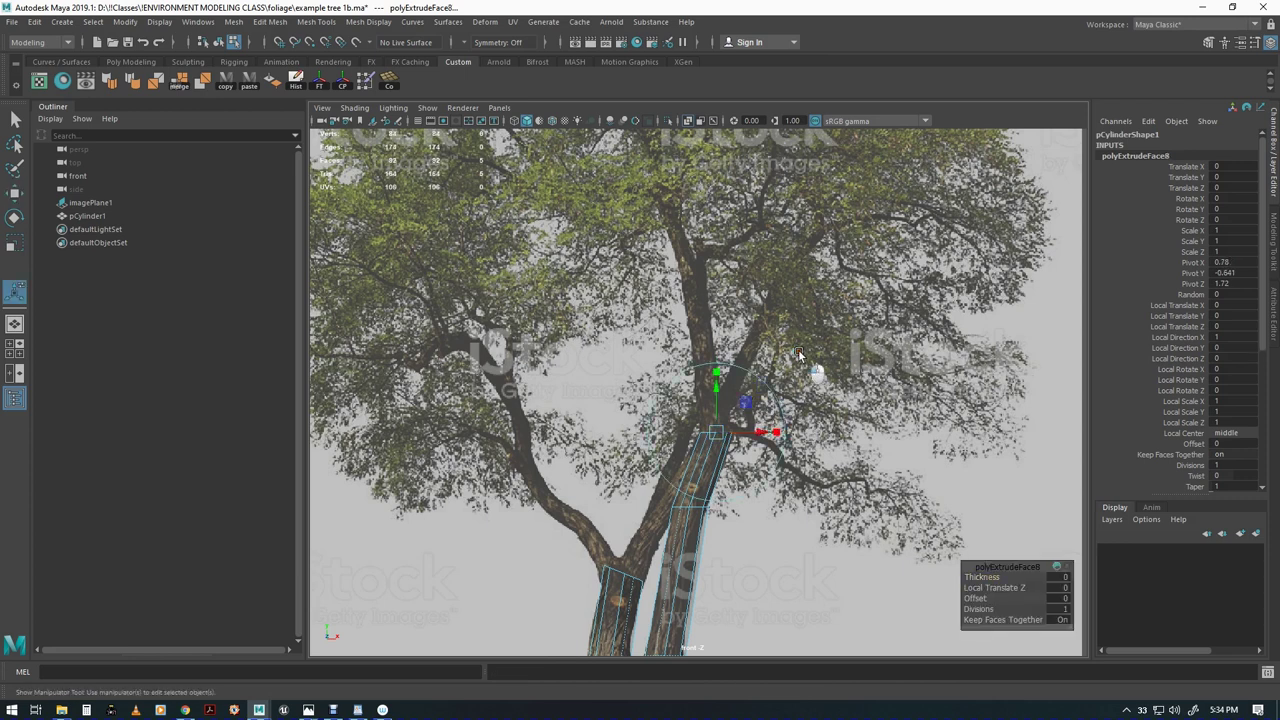
key("w")
middle_click_drag(757, 389, 733, 222)
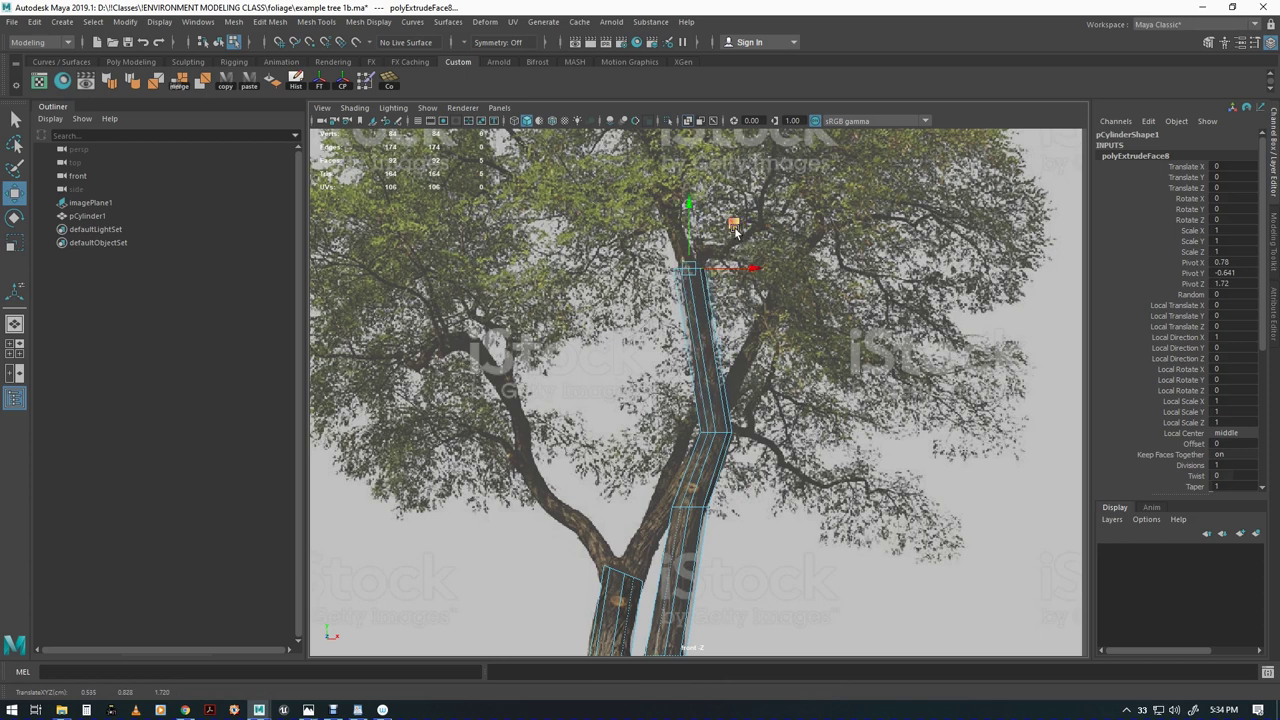
key("e")
left_click_drag(759, 268, 755, 252)
key("w")
middle_click_drag(709, 298, 727, 350, "alt")
scroll(727, 350, "down", 2)
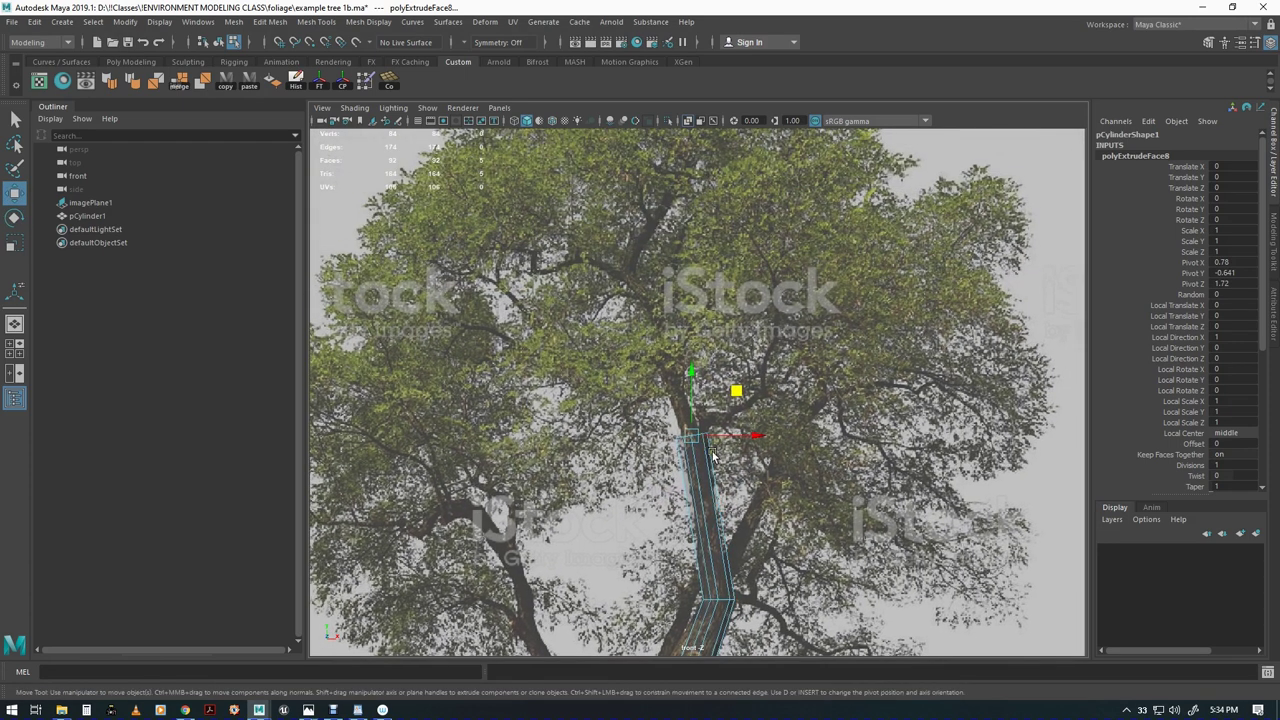
Extrude the central branch's end faces about 1.4 upward to the left, then shrink and align them with the photographed branch
key("ctrl+e")
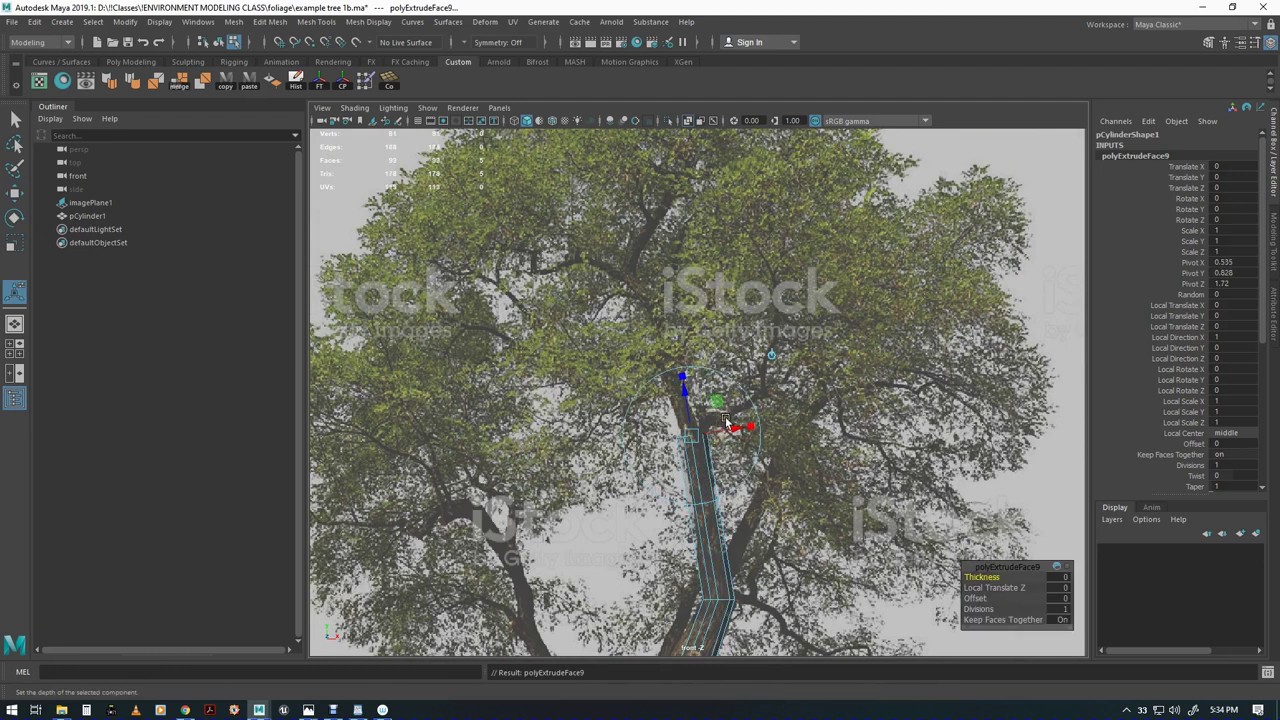
key("w")
left_click_drag(737, 389, 680, 229)
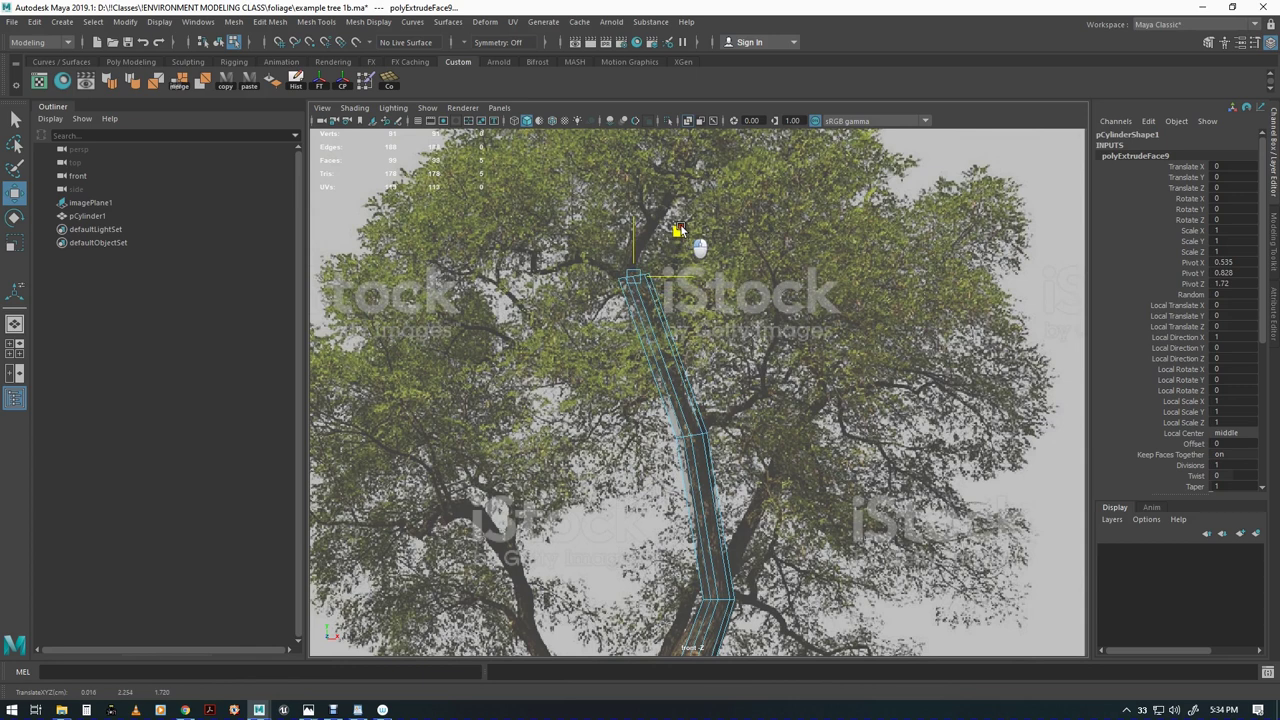
key("r")
left_click_drag(632, 277, 621, 287)
key("w")
left_click_drag(674, 230, 675, 235)
middle_click_drag(727, 445, 715, 401, "alt")
key("q")
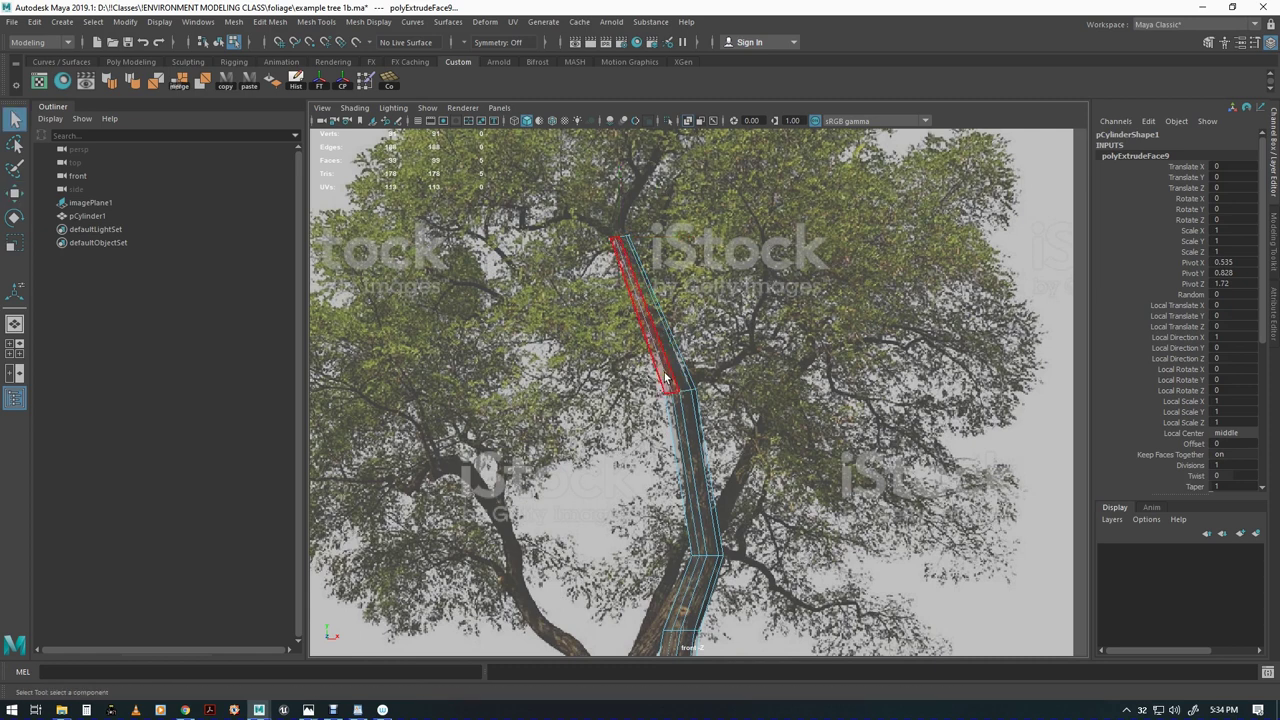
Narrow the vertex ring at the central branch's upper bend and reposition it on the photographed branch
key("F9")
key("r")
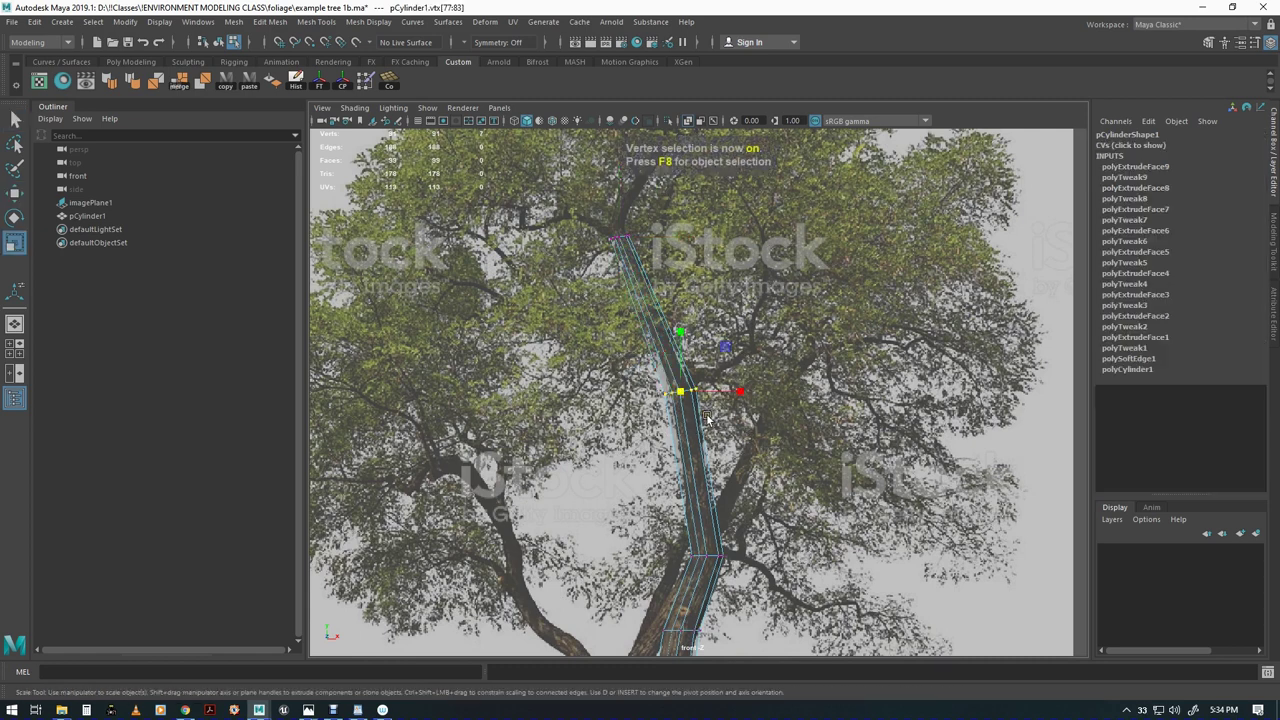
left_click_drag(684, 397, 675, 397)
key("w")
left_click_drag(728, 353, 729, 345)
Adjust the vertices on the right side of the trunk base to follow the photographed trunk's outline
scroll(787, 515, "down", 3)
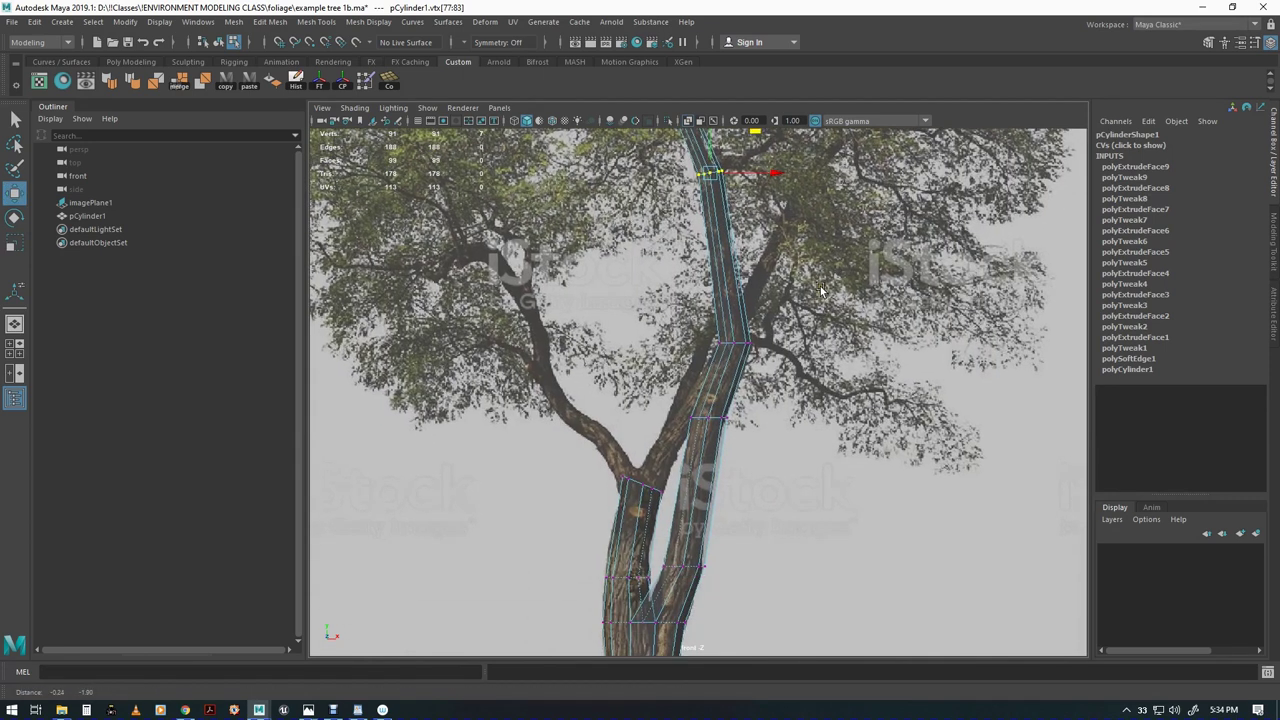
middle_click_drag(808, 466, 841, 242, "alt")
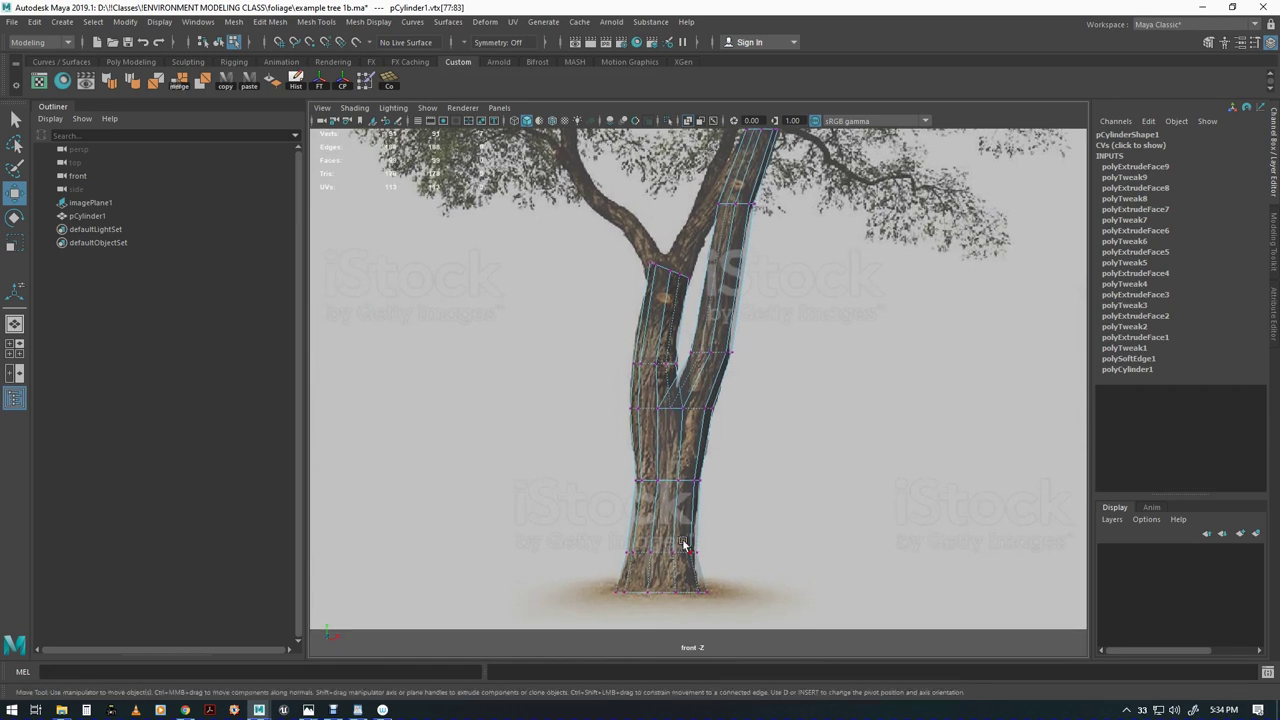
left_click_drag(733, 570, 731, 577)
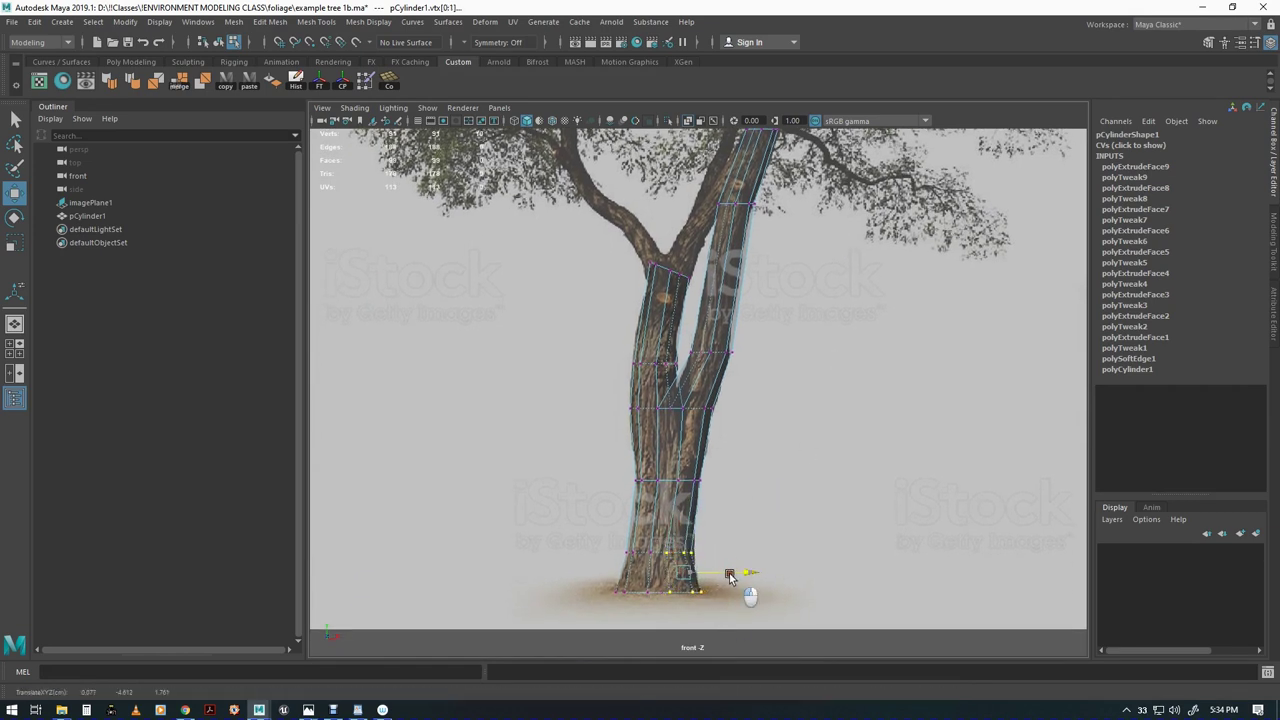
key("q")
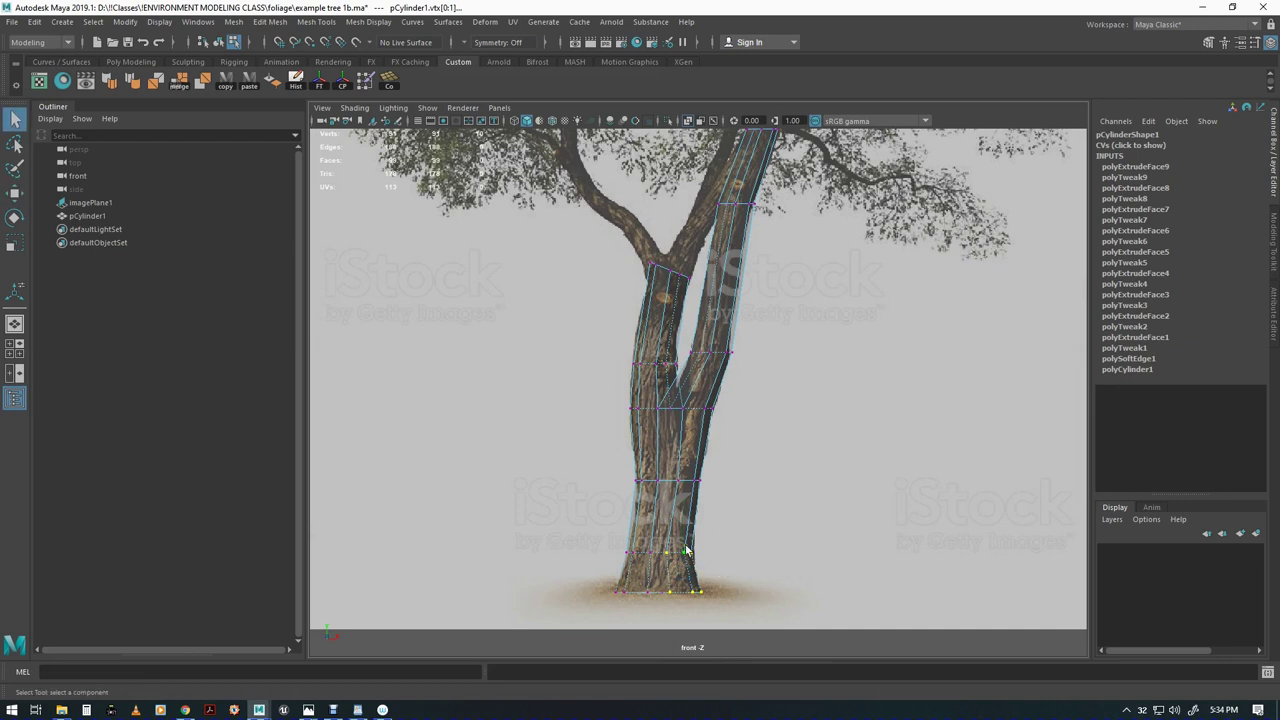
left_click(711, 553)
key("w")
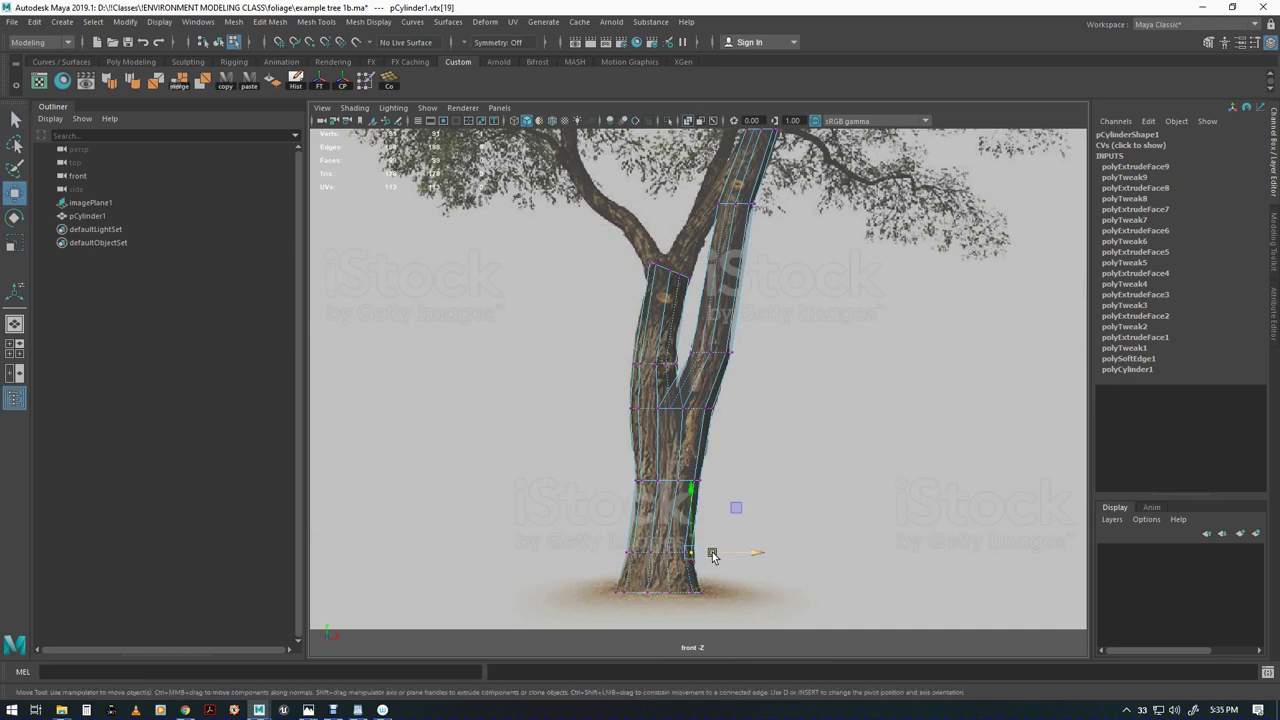
Extrude the left stem's end faces along the right fork branch, placing them at about X 0.235, Y -1.409
middle_click_drag(764, 440, 761, 573, "alt")
middle_click_drag(779, 430, 757, 558, "alt")
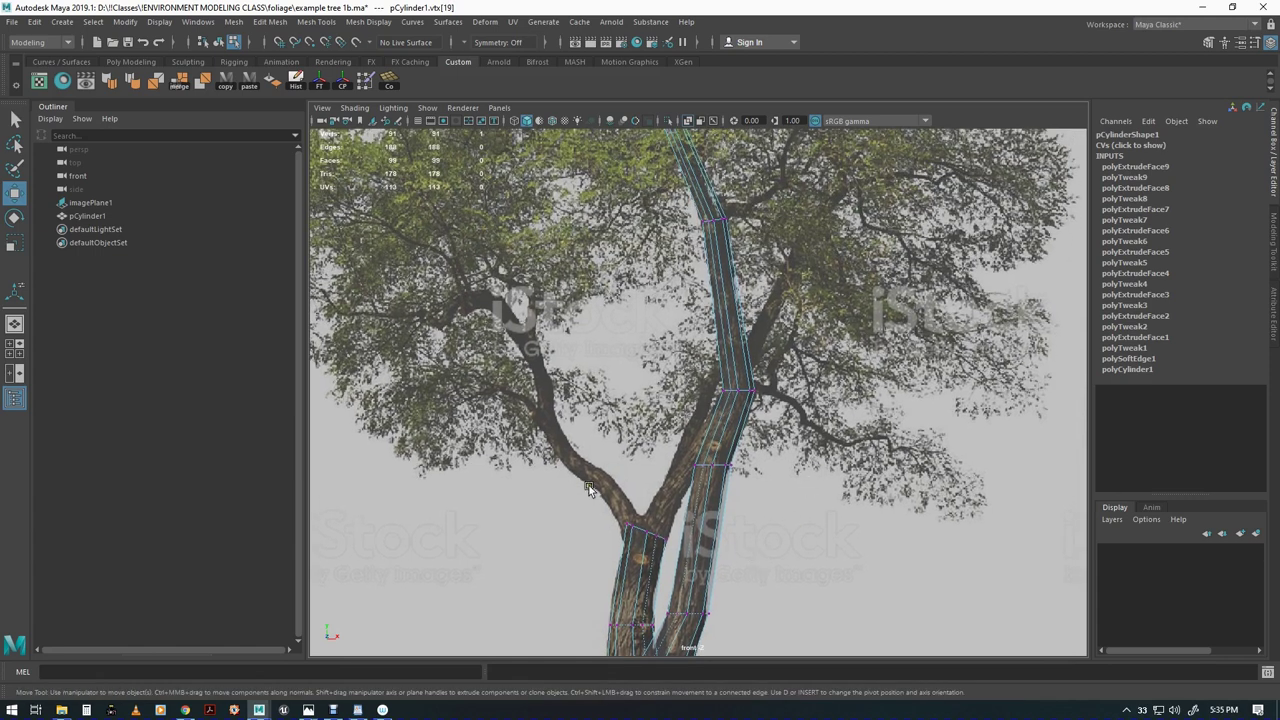
key("F11")
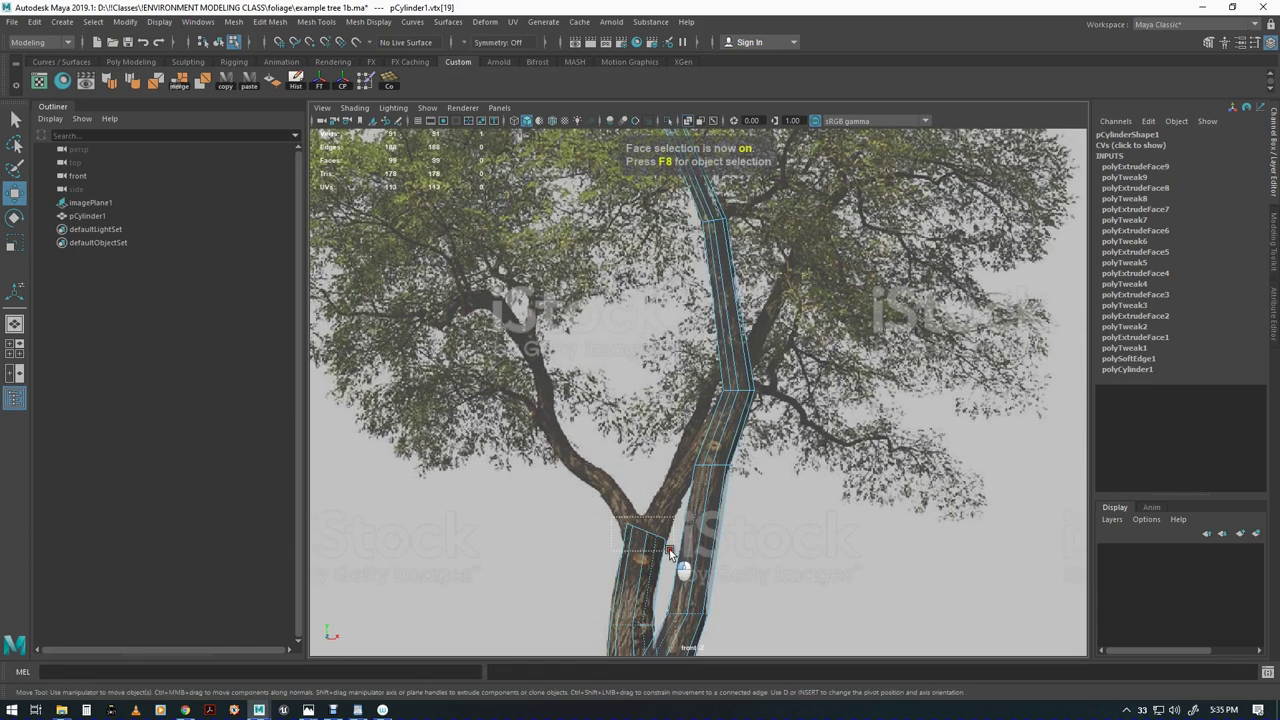
key("q")
left_click_drag(673, 553, 657, 668)
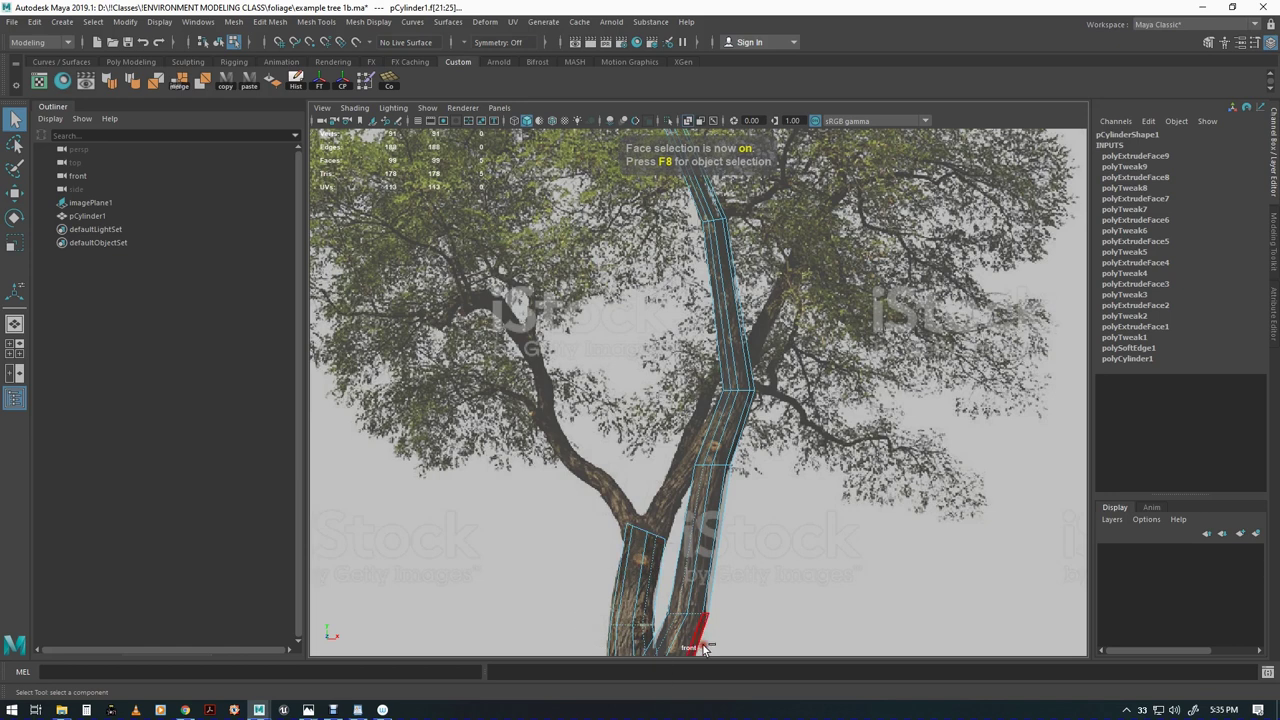
middle_click_drag(801, 517, 791, 503, "alt")
key("ctrl+e")
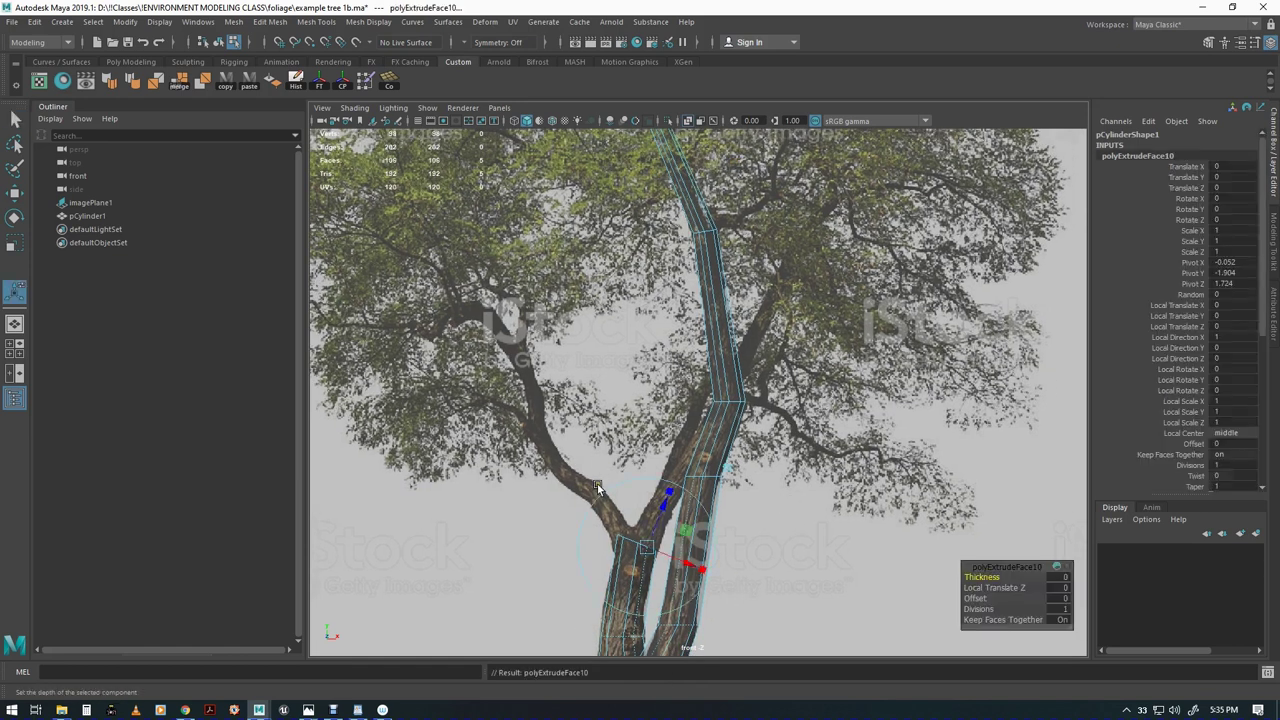
left_click(729, 464)
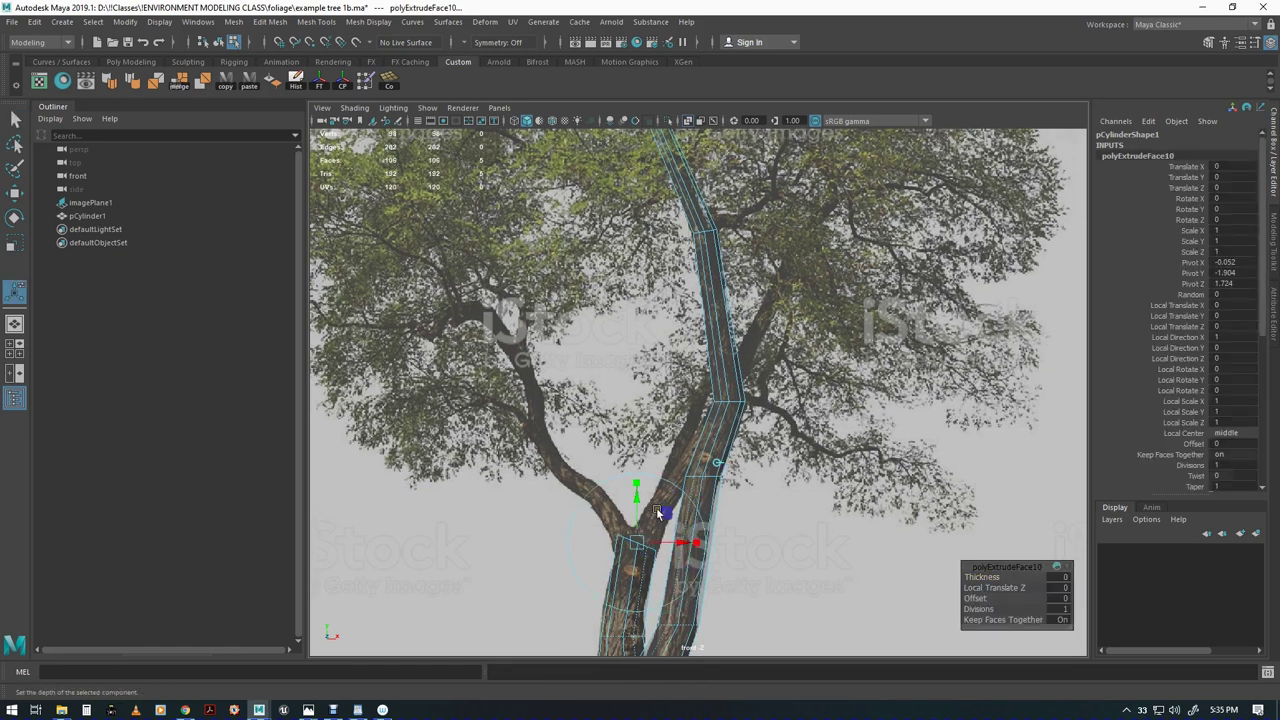
left_click_drag(667, 515, 702, 460)
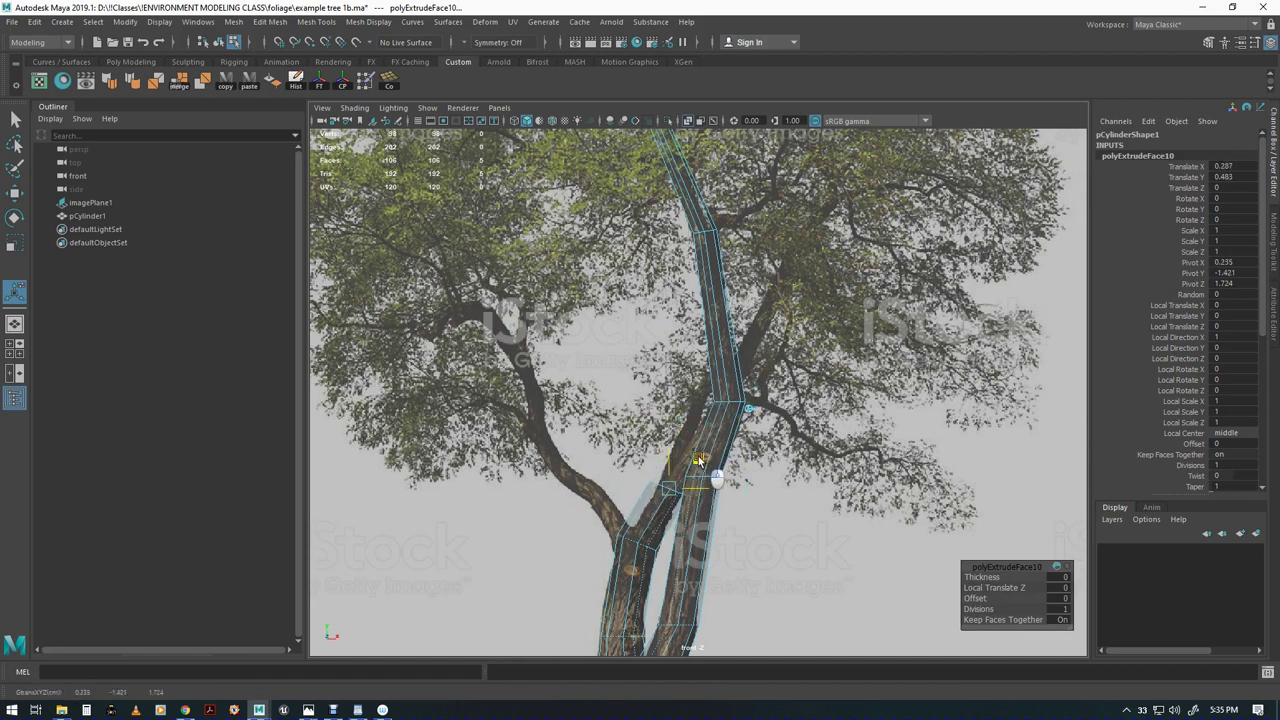
key("w")
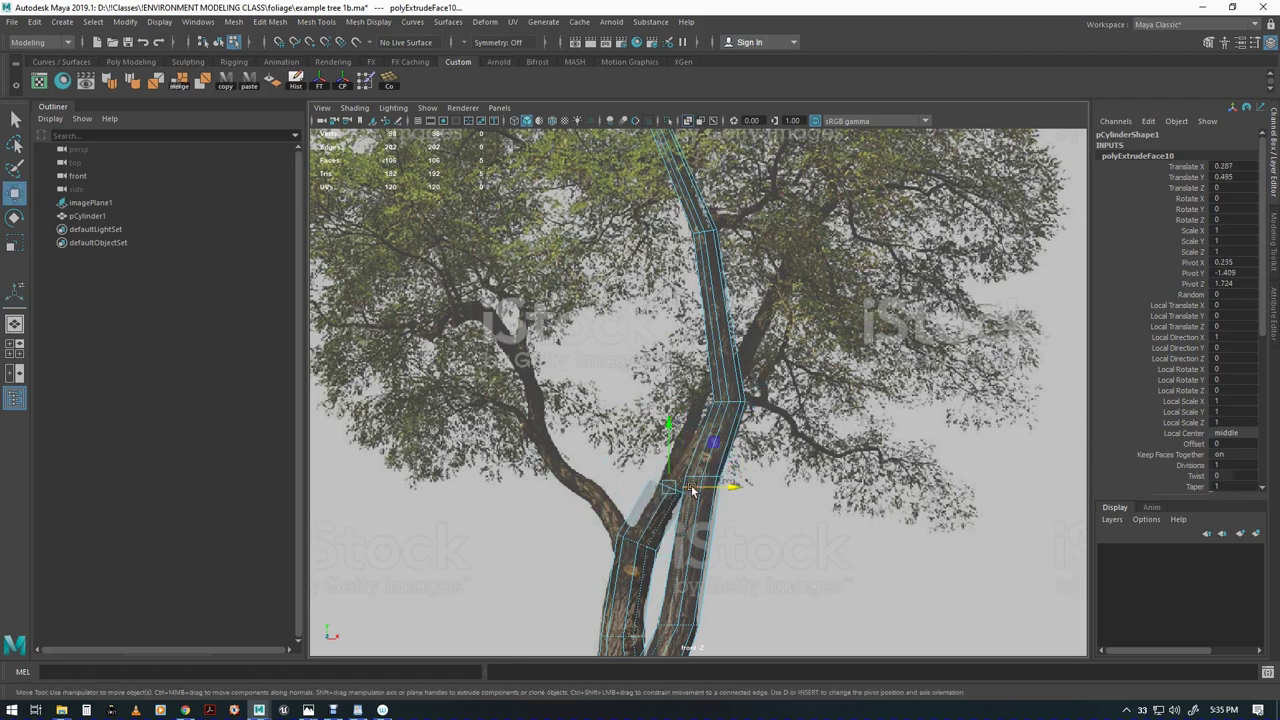
Switch to the perspective view and turn off X-Ray shading
key("space")
left_click_drag(757, 468, 756, 431)
left_click_drag(748, 446, 817, 468, "alt")
left_click(354, 107)
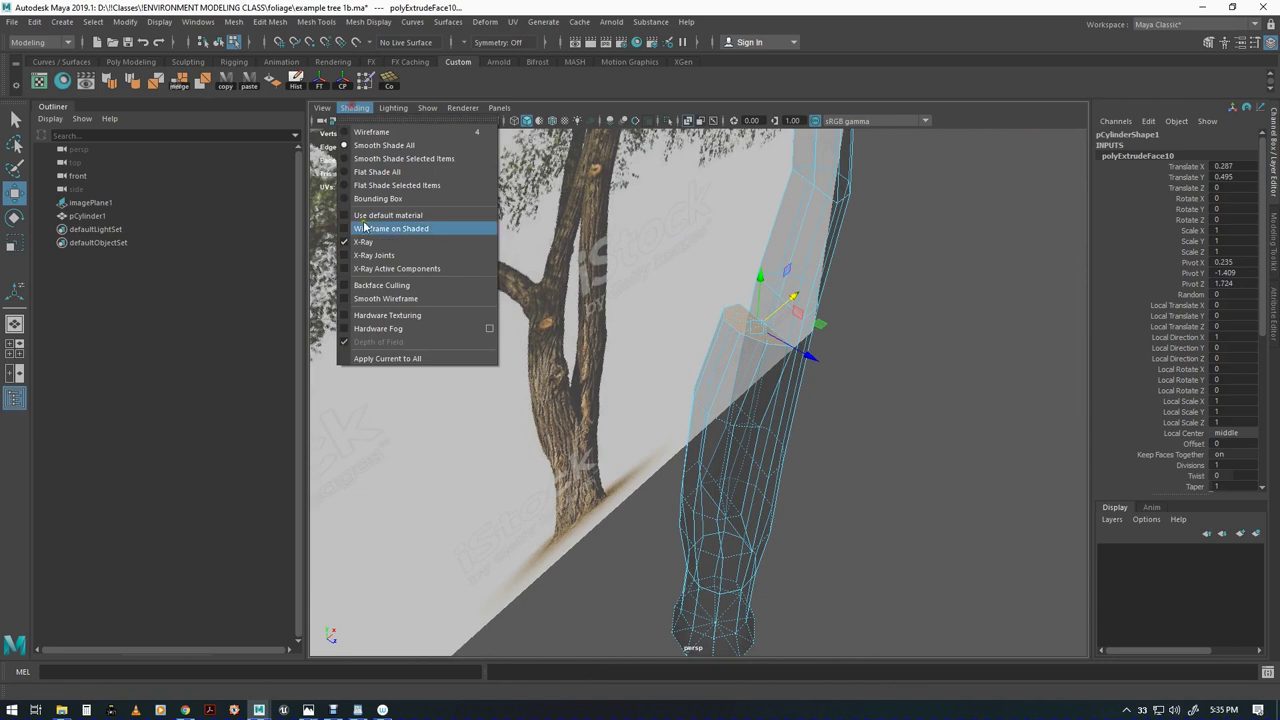
left_click(369, 243)
mouse_move(814, 500)
left_mouse_down("alt")
mouse_move(850, 463)
mouse_move(841, 446)
mouse_move(738, 467)
mouse_move(823, 418)
mouse_move(822, 442)
left_mouse_up("alt")
Return to object selection, delete the tree mesh's construction history and soften its edges
key("F8")
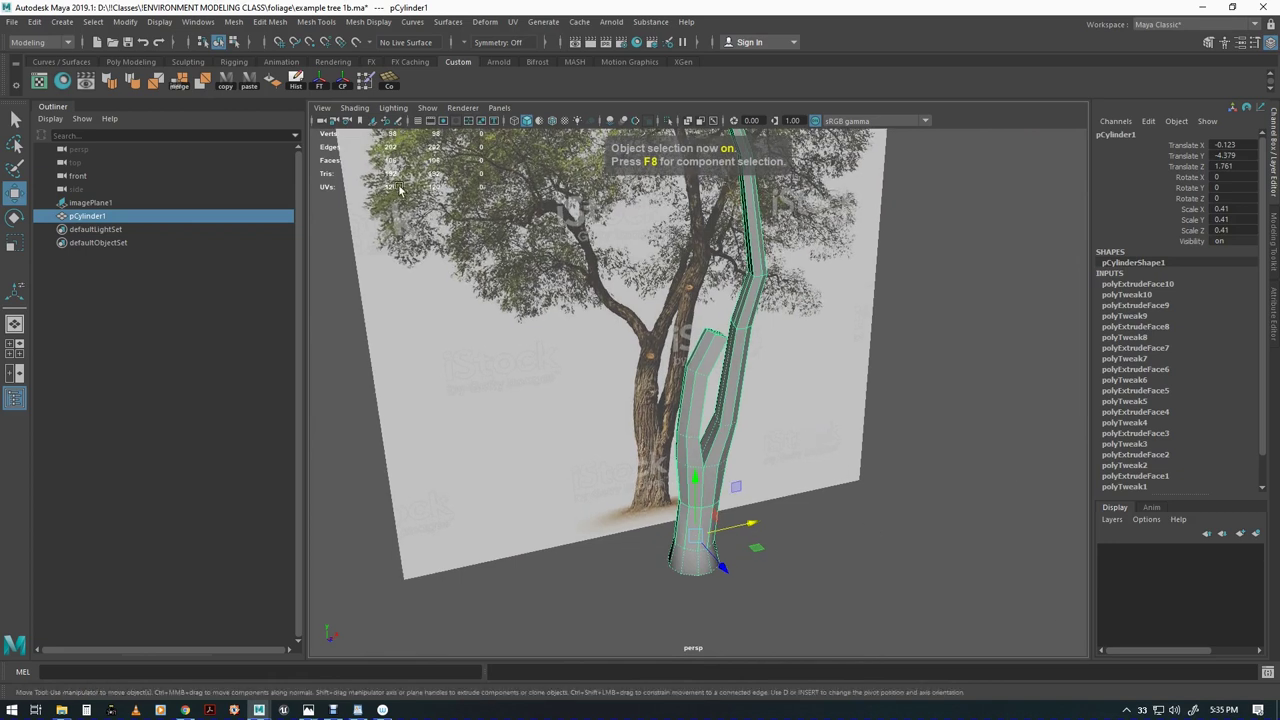
left_click(296, 80)
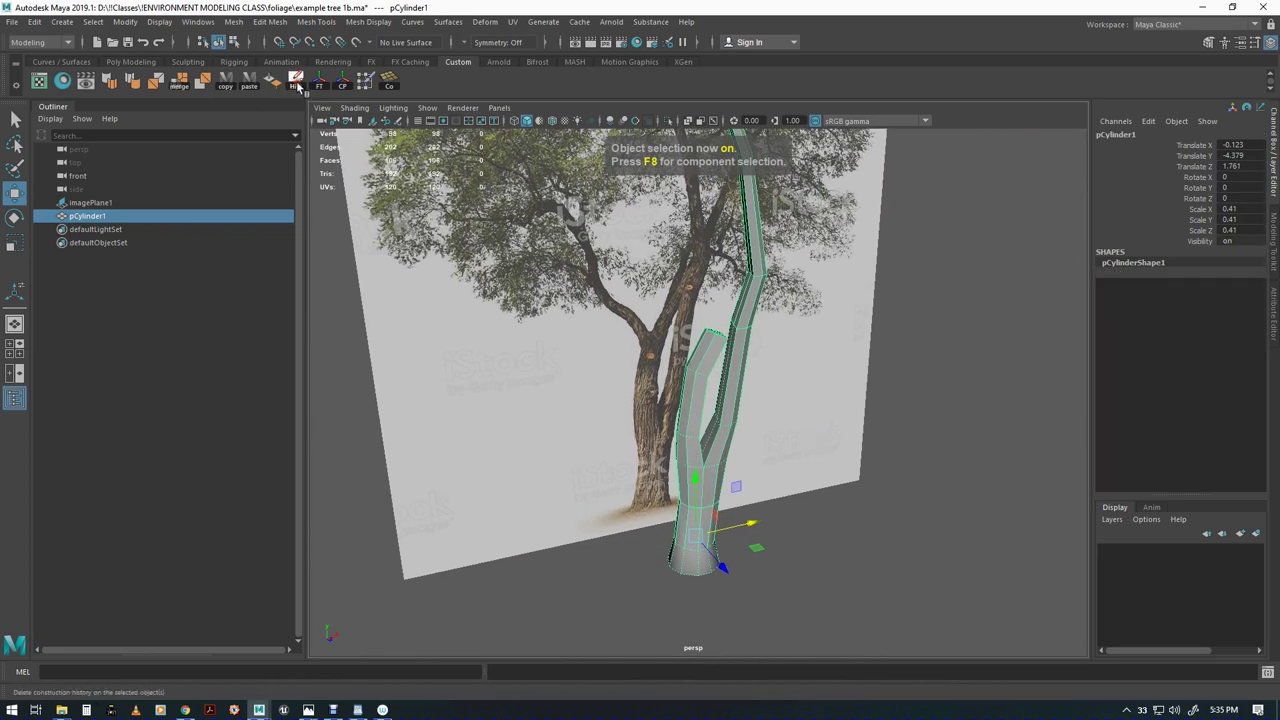
left_click(136, 86)
left_click(843, 432)
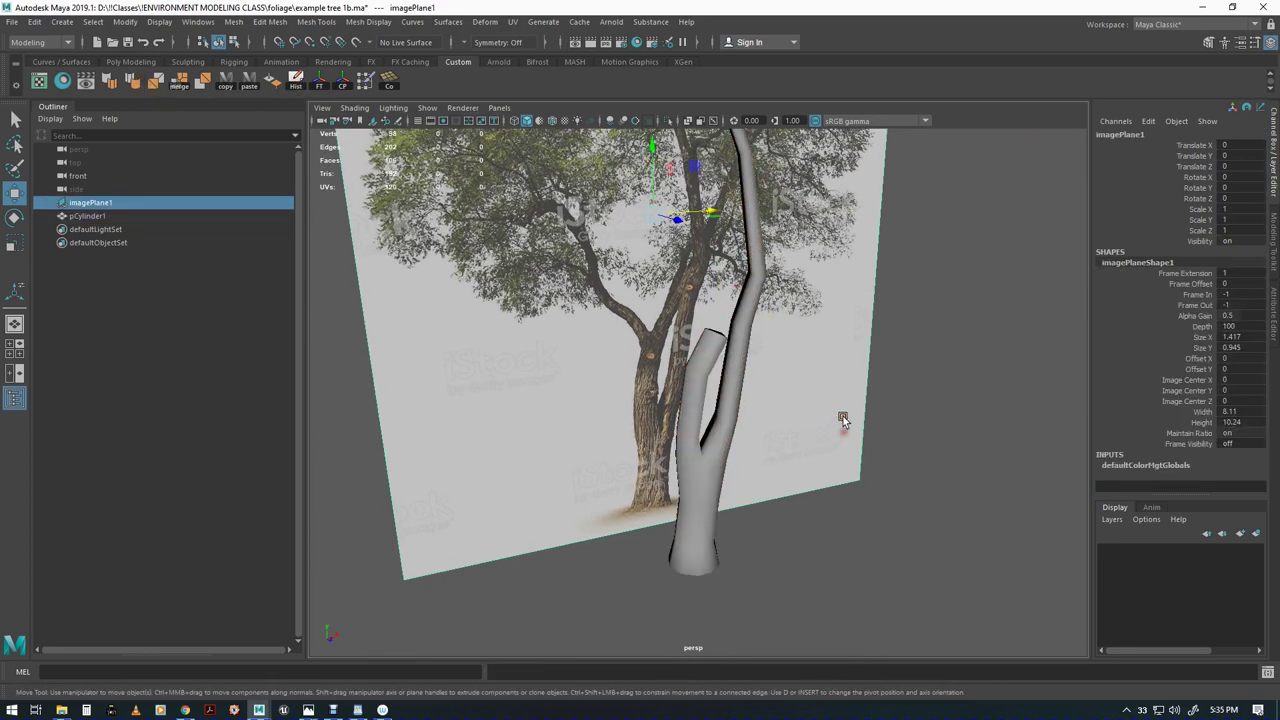
Select the left stem's upper three vertex rings and scale them narrower in depth
left_click_drag(703, 471, 737, 442, "alt")
scroll(737, 443, "down", 3)
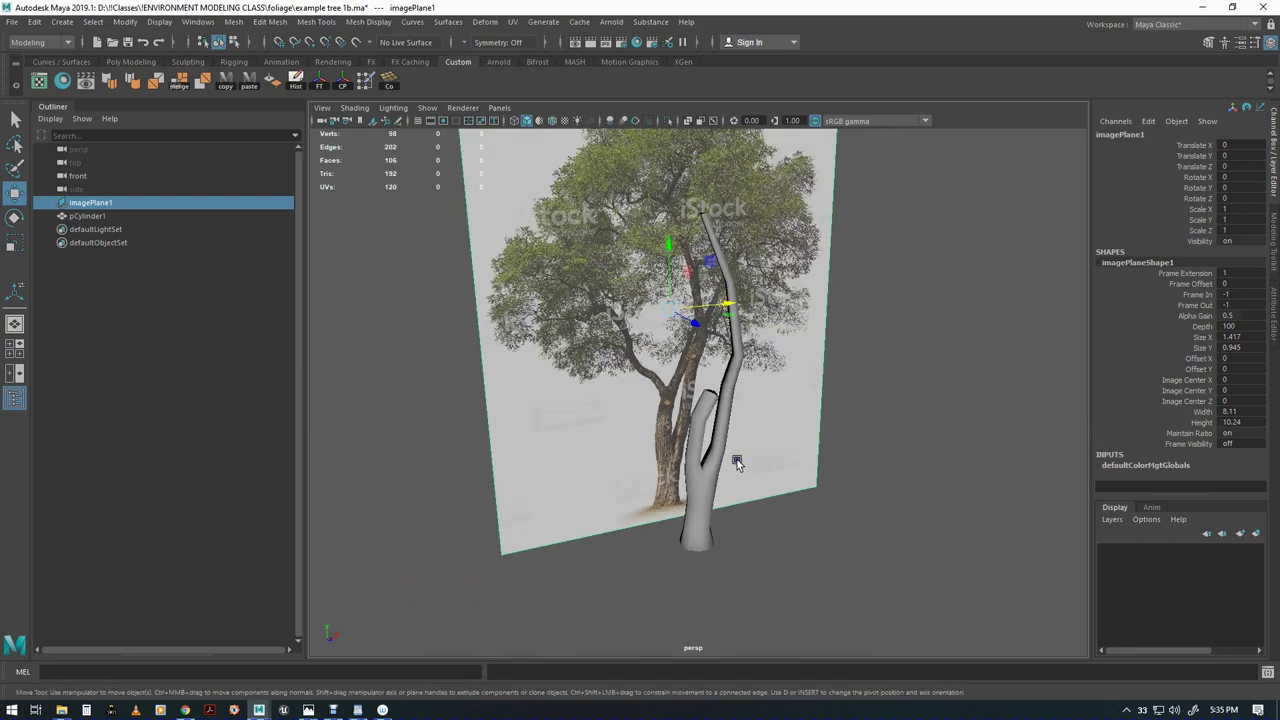
middle_click_drag(736, 463, 761, 515, "alt")
left_click_drag(701, 538, 766, 530, "alt")
right_click_drag(766, 530, 853, 546, "alt")
left_click_drag(853, 547, 690, 457, "alt")
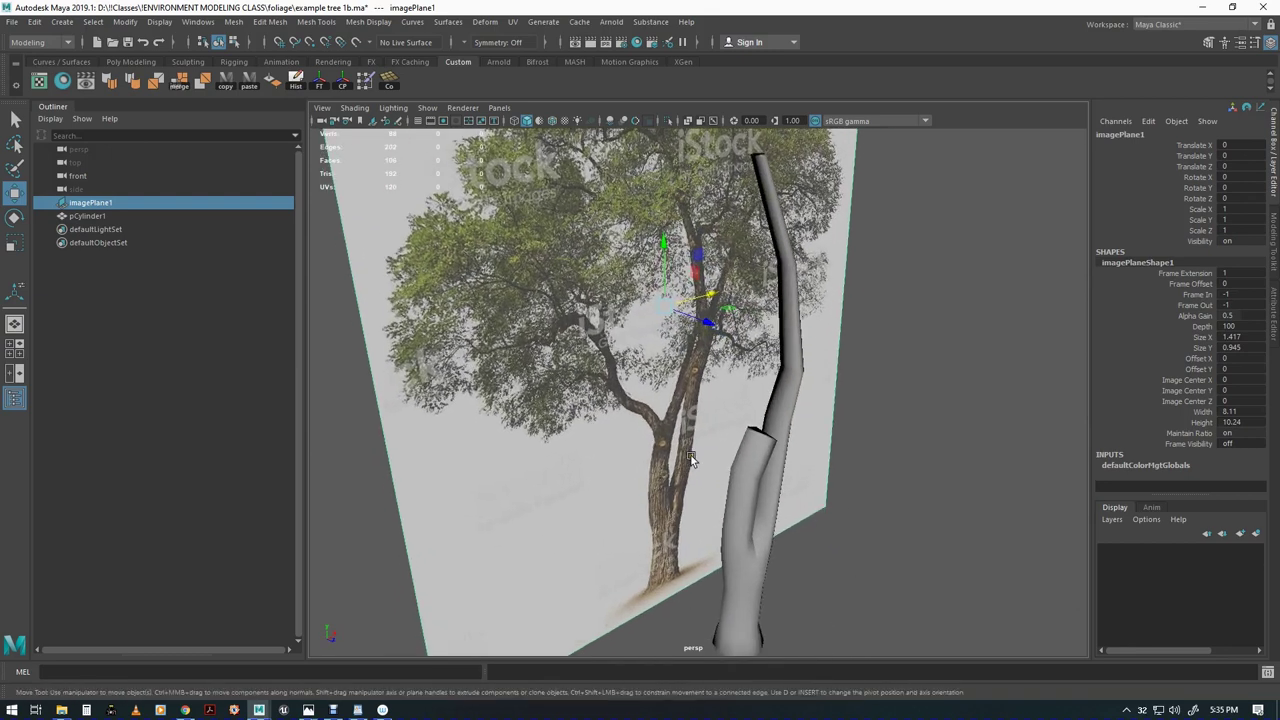
left_click(747, 468)
left_click_drag(776, 496, 669, 487, "alt")
key("F9")
right_click_drag(669, 487, 766, 471, "alt")
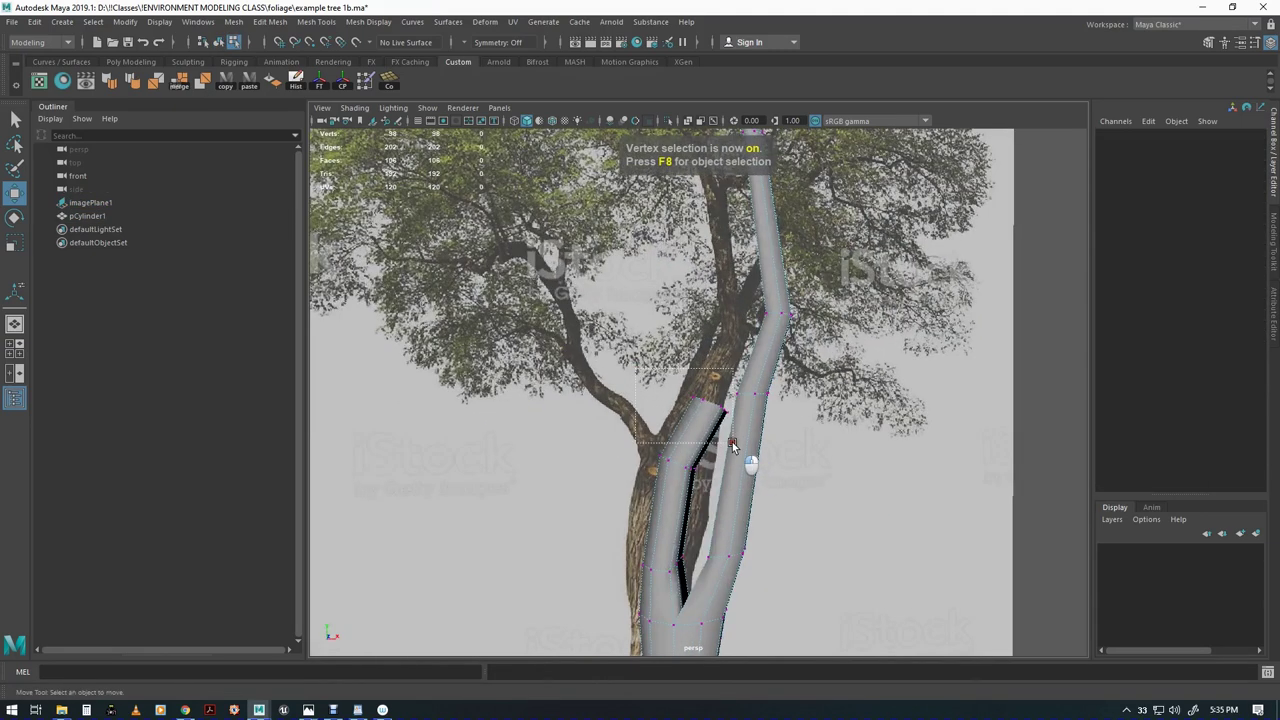
left_click_drag(732, 442, 726, 435)
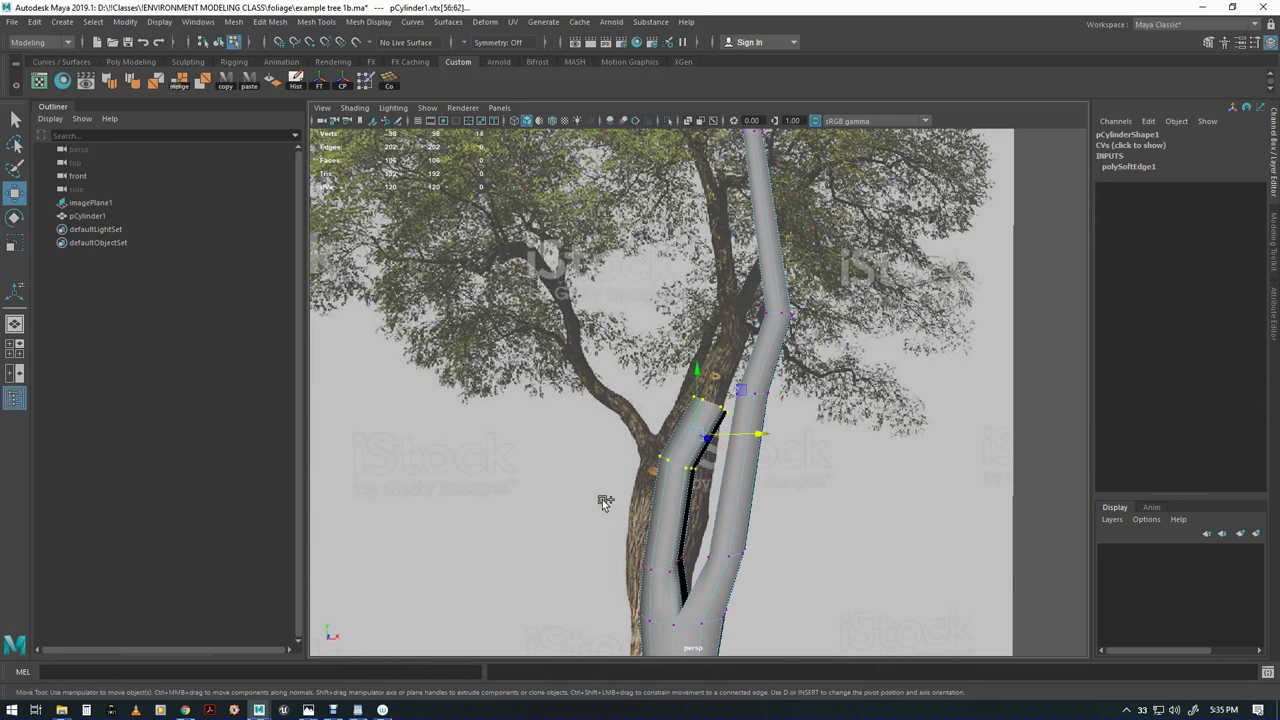
right_click_drag(769, 545, 680, 505, "alt")
left_click_drag(680, 505, 769, 535, "alt")
key("r")
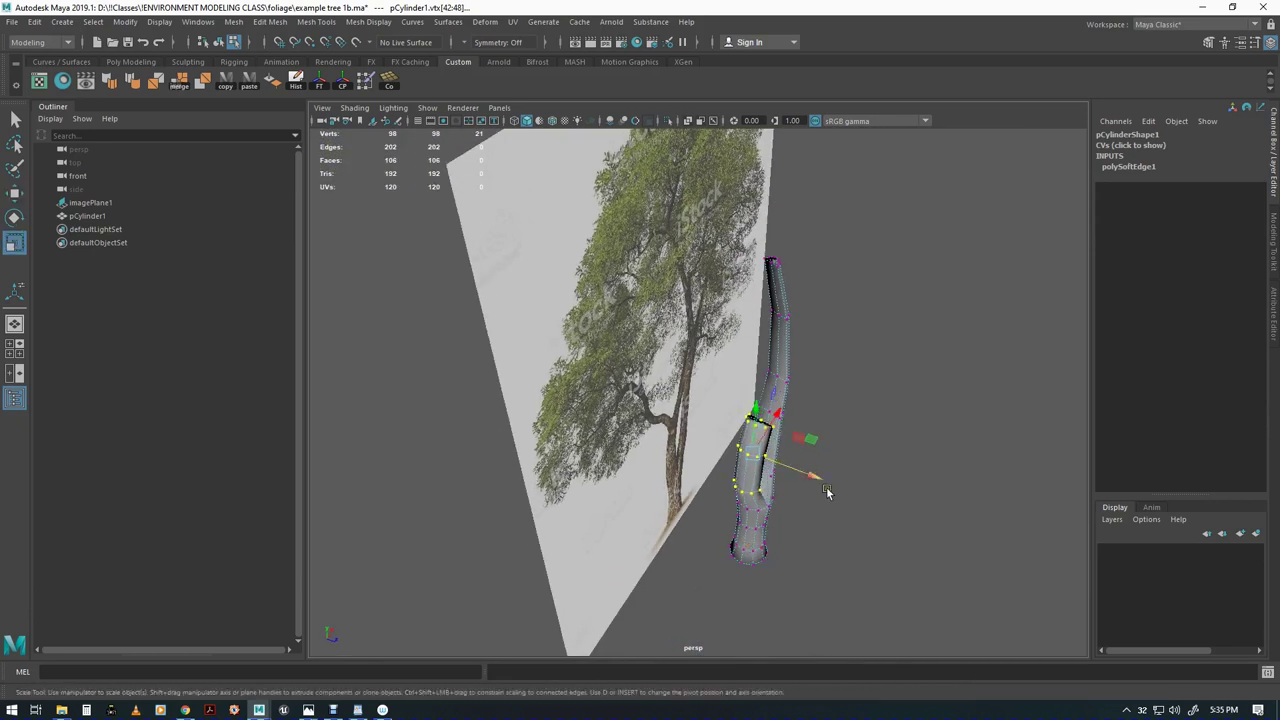
left_click_drag(813, 475, 799, 471)
Adjust the left stem's vertices above the trunk fork to refine its thickness and depth position
left_click_drag(795, 520, 709, 526, "alt")
right_click_drag(709, 526, 885, 535, "alt")
left_click_drag(885, 534, 841, 463, "alt")
left_click_drag(697, 460, 804, 489, "alt")
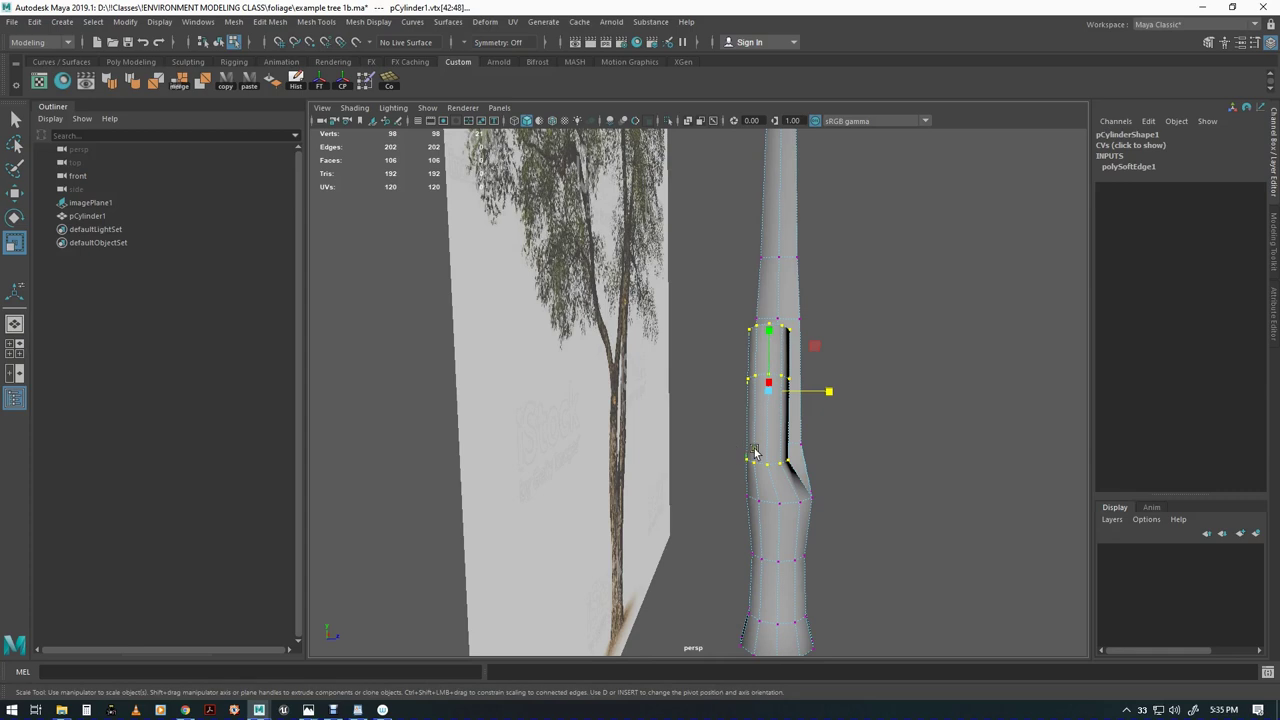
key("q")
left_click_drag(741, 353, 834, 424, "alt")
key("w")
left_click_drag(845, 485, 894, 440, "alt")
middle_click_drag(884, 463, 892, 402, "alt")
key("r")
left_click_drag(848, 418, 685, 648, "alt")
key("w")
left_click_drag(565, 558, 559, 557)
Move the left stem's top two vertex rings back toward the image plane, to about Z 1.601
left_click_drag(712, 505, 692, 495, "alt")
left_click_drag(528, 470, 553, 348, "alt")
left_click_drag(651, 442, 644, 448)
left_click_drag(575, 468, 699, 544, "alt")
key("w")
left_click_drag(812, 494, 804, 493)
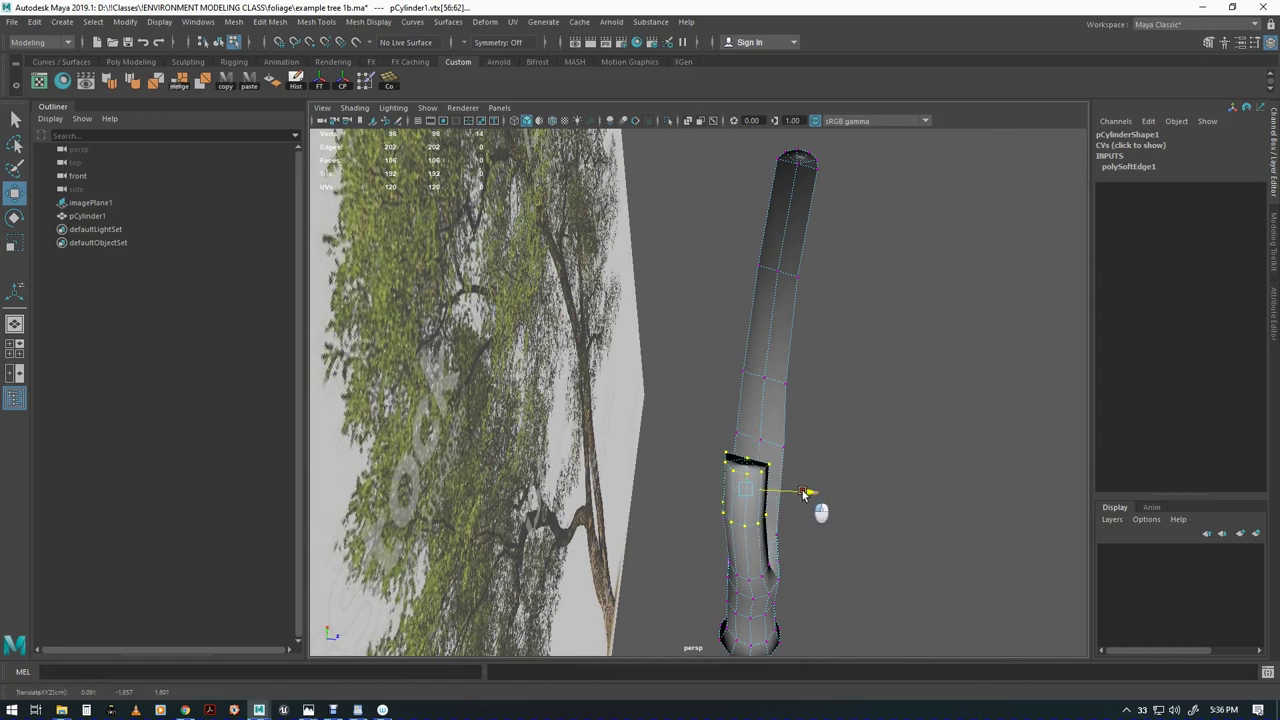
Reduce the selection to the left stem's end ring and shift it farther in depth toward the image plane
key("q")
mouse_move(720, 450)
left_mouse_down("alt")
mouse_move(731, 470)
mouse_move(740, 463)
left_mouse_up("alt")
left_click_drag(797, 531, 684, 464, "ctrl")
left_click_drag(686, 466, 711, 500, "alt")
key("w")
left_click_drag(796, 476, 657, 515)
Select all of the right stem's vertex rings above the fork and move them forward, away from the image plane
key("q")
left_click_drag(716, 570, 768, 480, "alt")
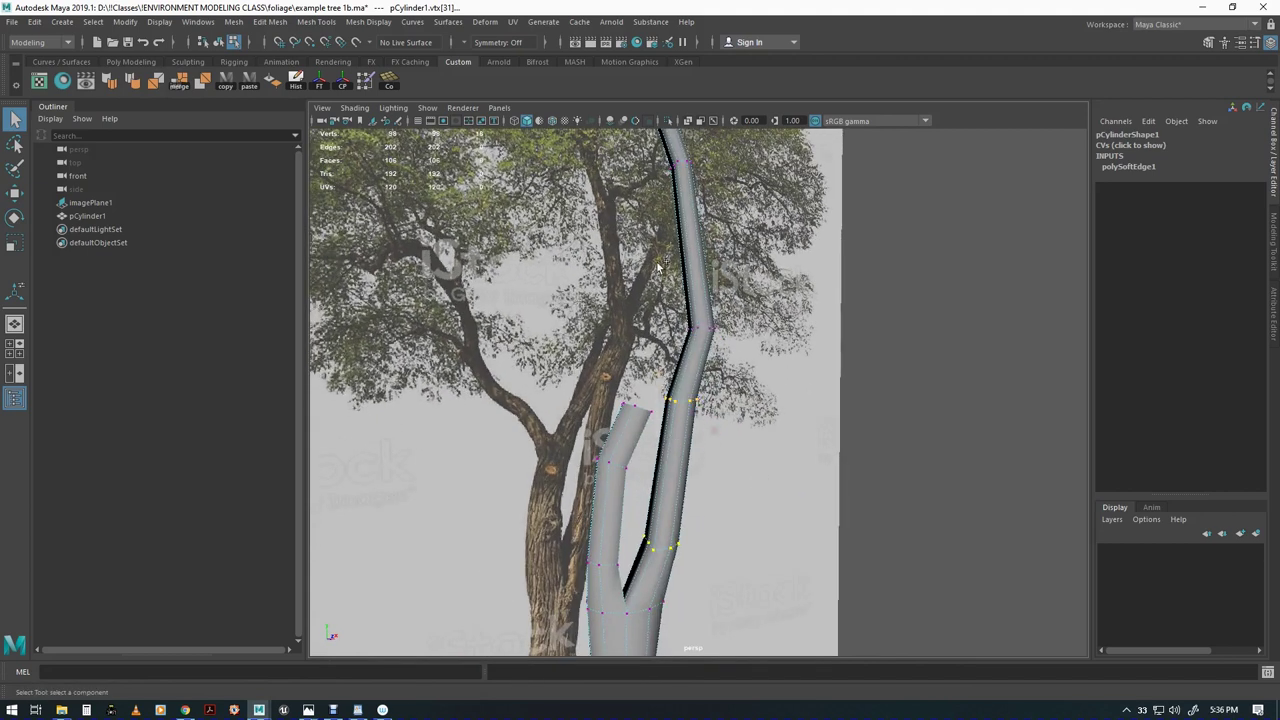
left_click_drag(811, 355, 741, 544, "alt")
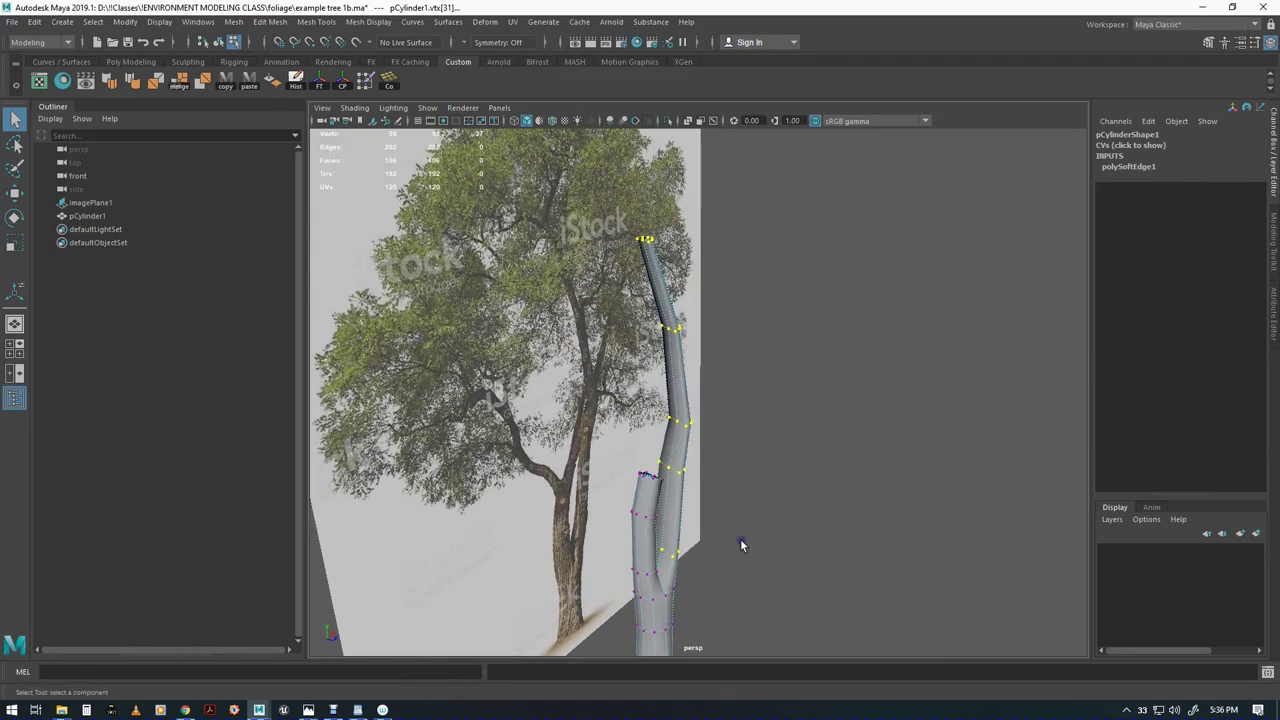
key("w")
left_click_drag(710, 430, 718, 431)
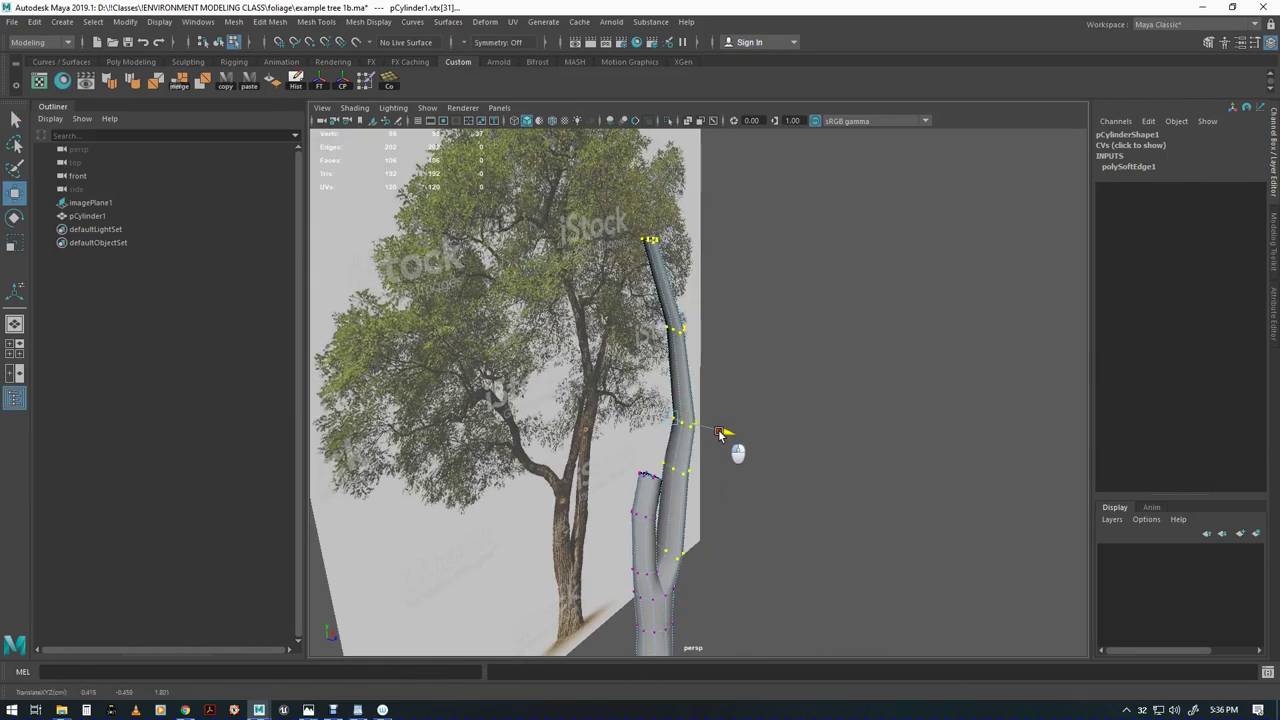
Bend the right stem forward by moving its upper four vertex rings, followed by its upper three rings
mouse_move(751, 509)
left_mouse_down("alt")
mouse_move(794, 494)
mouse_move(764, 495)
left_mouse_up("alt")
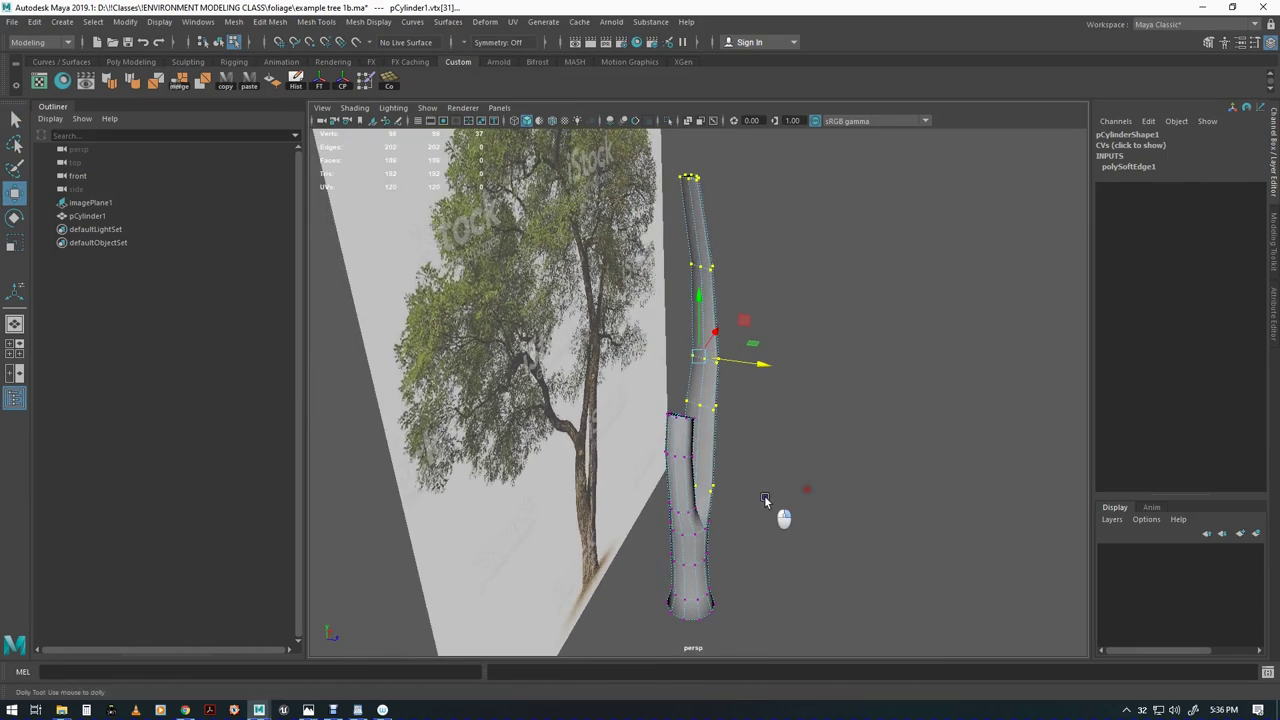
right_click_drag(764, 495, 866, 512, "alt")
key("q")
left_click_drag(838, 435, 785, 435, "alt")
key("w")
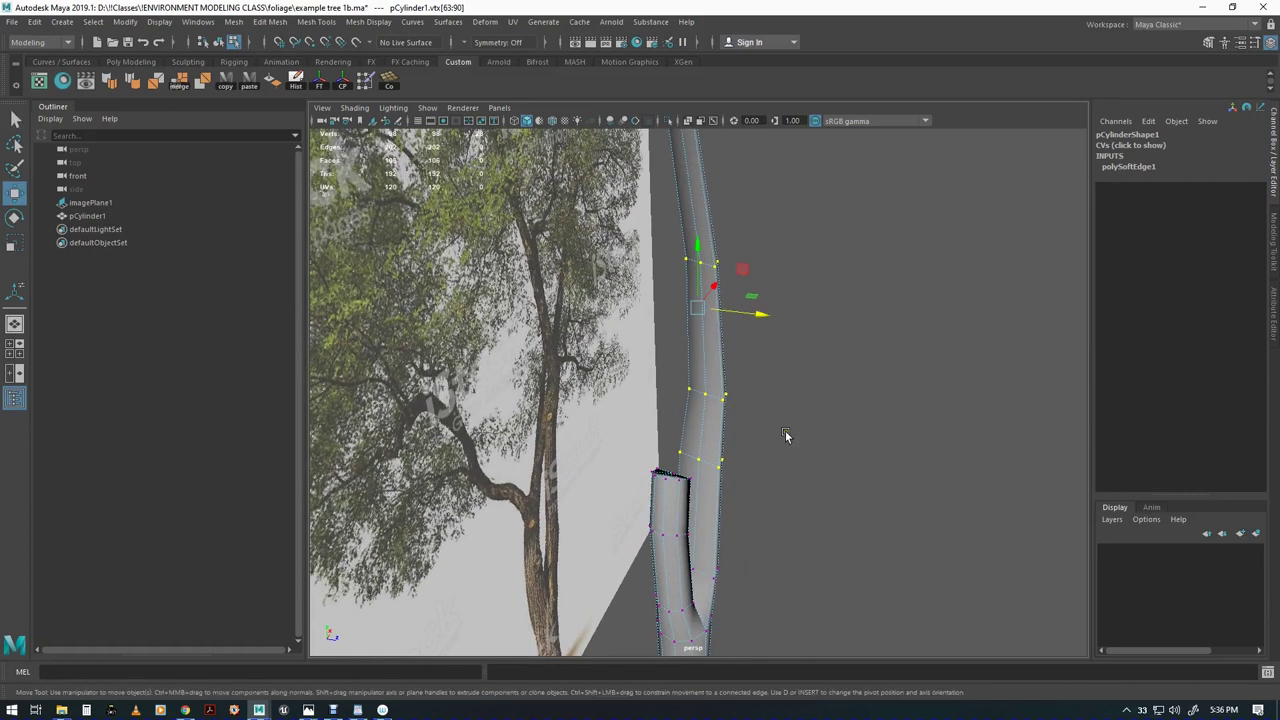
left_click_drag(758, 318, 764, 320)
key("q")
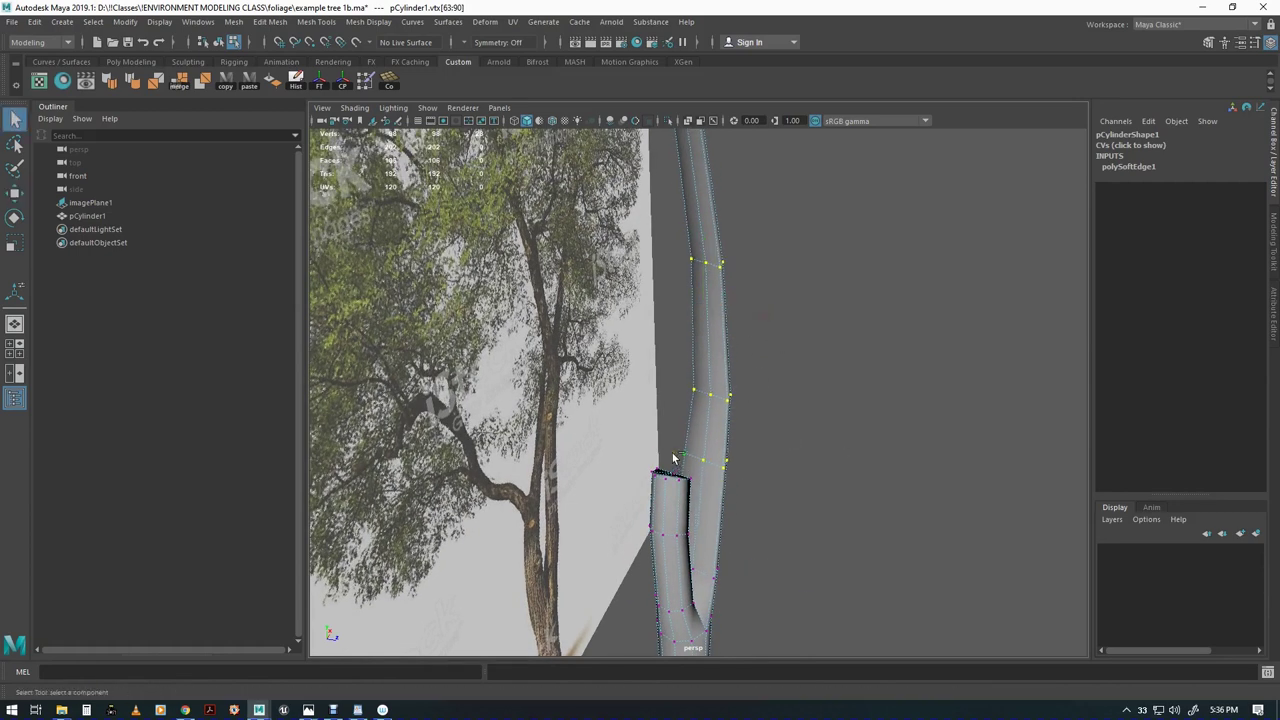
left_click_drag(787, 509, 789, 514, "alt")
key("w")
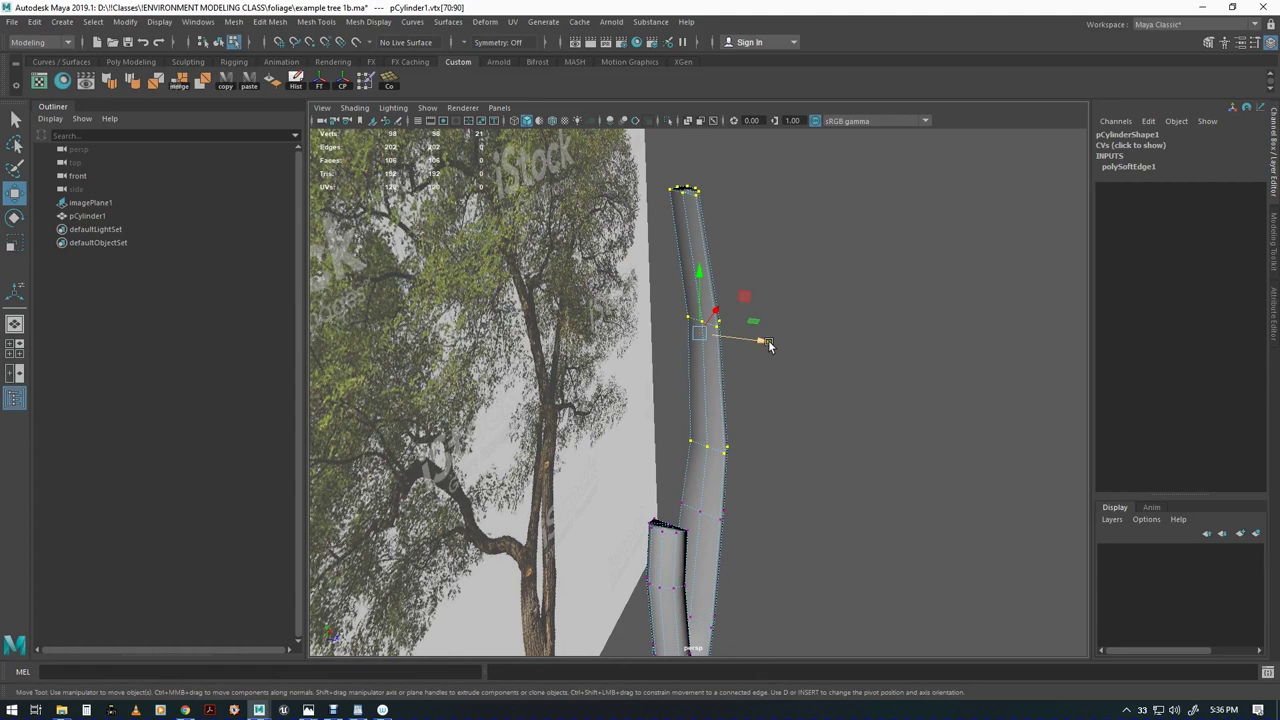
left_click_drag(769, 345, 797, 363)
Move the right stem's top two vertex rings farther forward, and push its end ring out to about Z 2.57
key("q")
left_click_drag(800, 513, 811, 478, "alt")
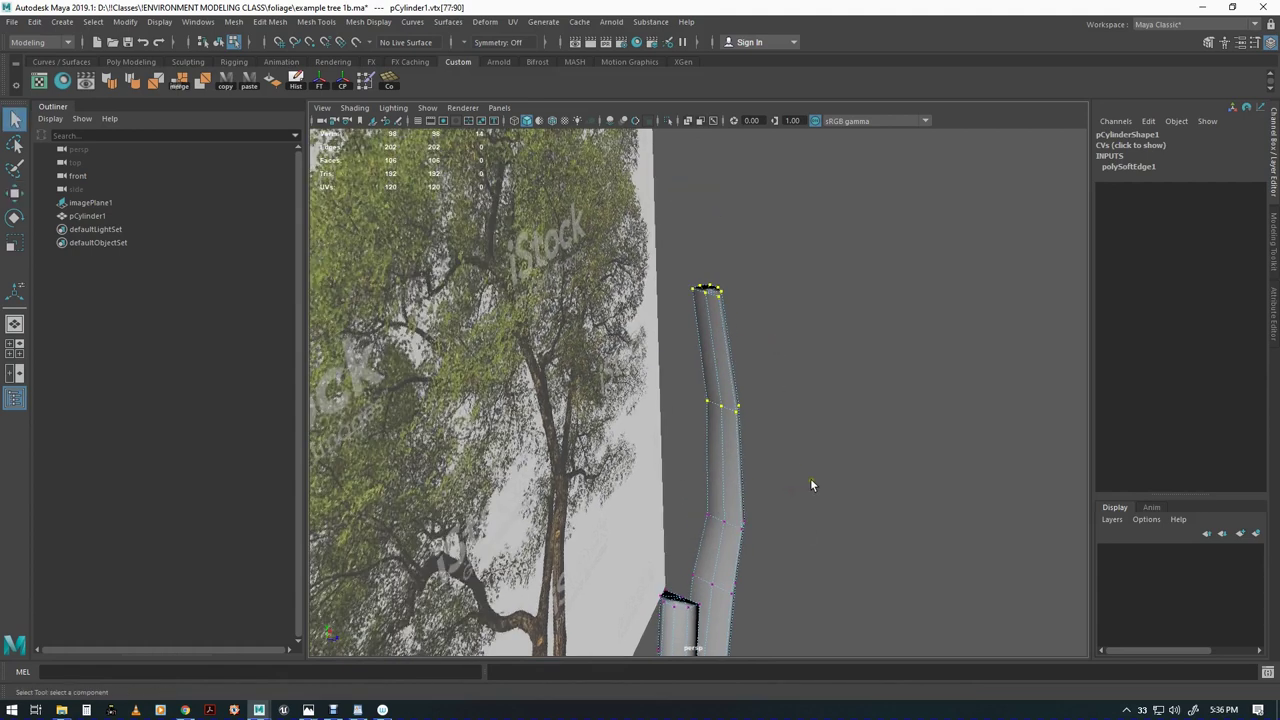
key("w")
left_click_drag(780, 362, 803, 370)
key("q")
left_click_drag(700, 374, 826, 466, "ctrl")
key("w")
left_click_drag(790, 296, 808, 305)
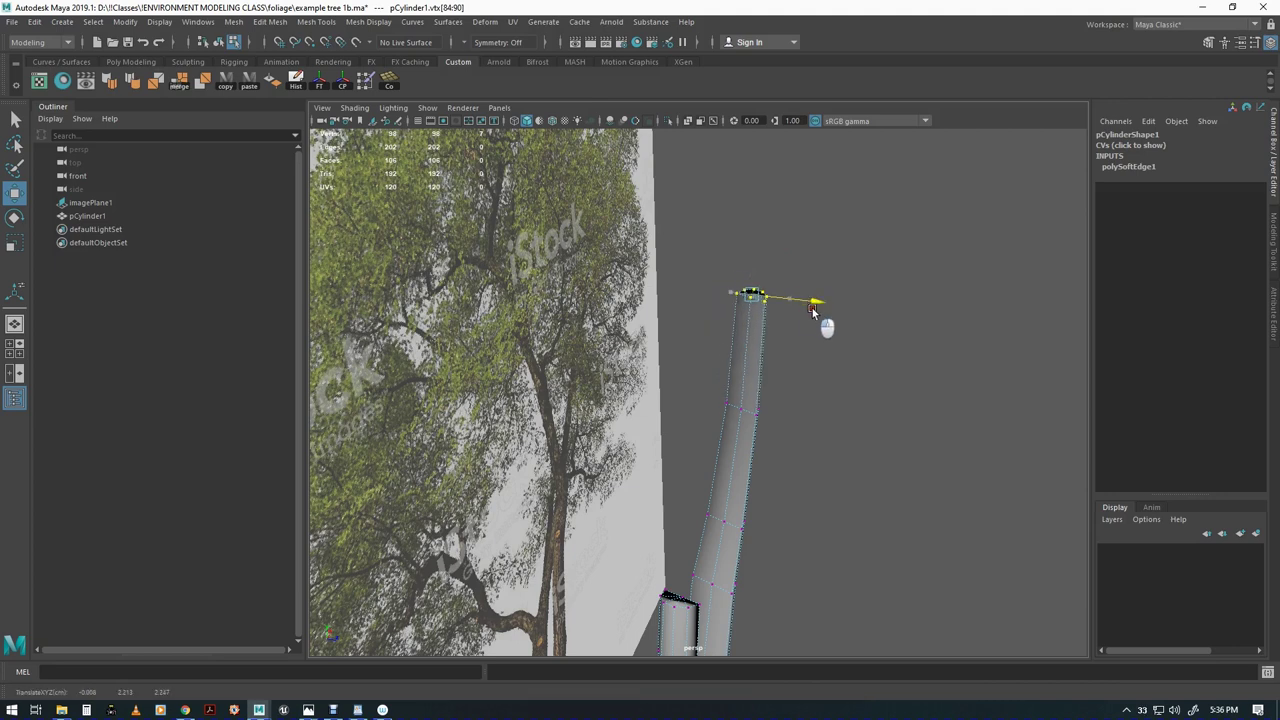
Move the vertex on the right stem's inner side just above the fork slightly toward the left stem
right_click_drag(865, 489, 775, 543, "alt")
left_click_drag(775, 543, 652, 408, "alt")
middle_click_drag(574, 372, 562, 450, "alt")
right_click_drag(558, 450, 566, 452, "alt")
left_click_drag(566, 452, 640, 495, "alt")
right_click_drag(640, 495, 770, 545, "alt")
left_click_drag(770, 543, 752, 590, "alt")
left_click_drag(746, 521, 706, 445, "alt")
key("q")
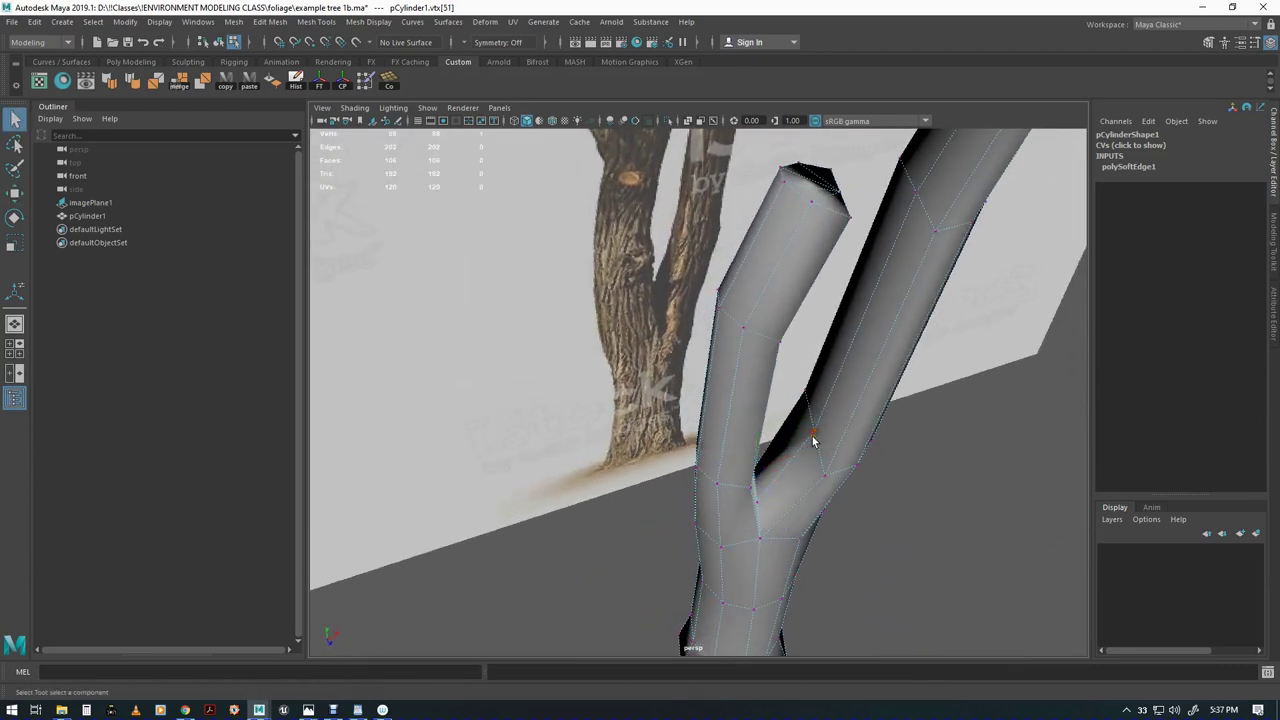
key("w")
left_click_drag(853, 421, 841, 424)
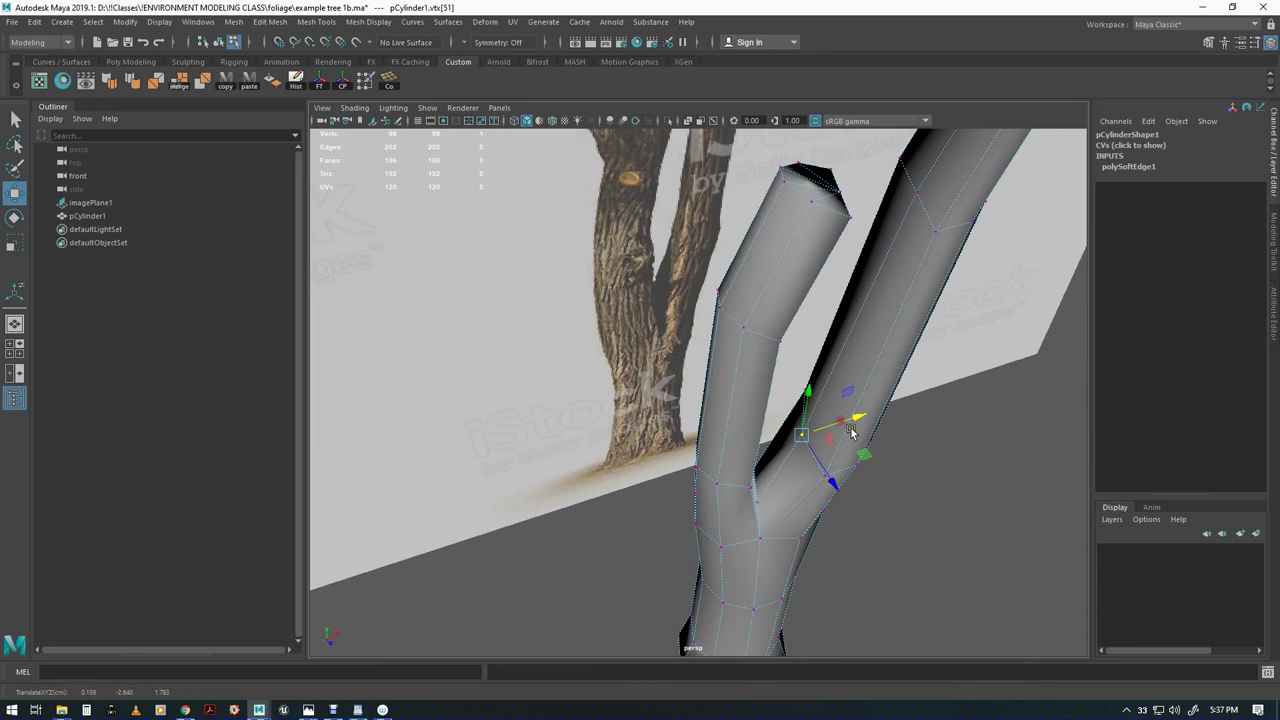
Move one vertex in the right stem's second-highest ring and one in its end ring to reshape the upper stem
right_click_drag(851, 429, 857, 377, "alt")
left_click_drag(857, 377, 852, 347, "alt")
middle_click_drag(852, 347, 838, 425, "alt")
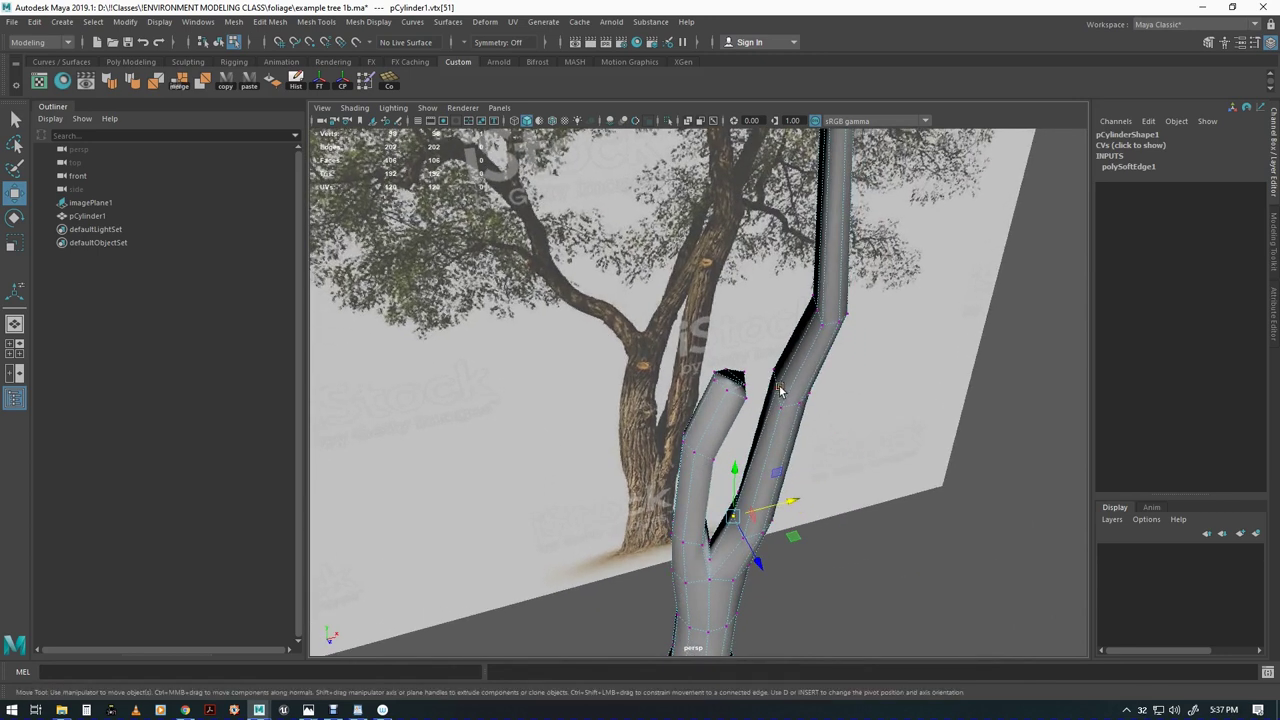
left_click_drag(820, 381, 897, 405)
left_click(840, 416)
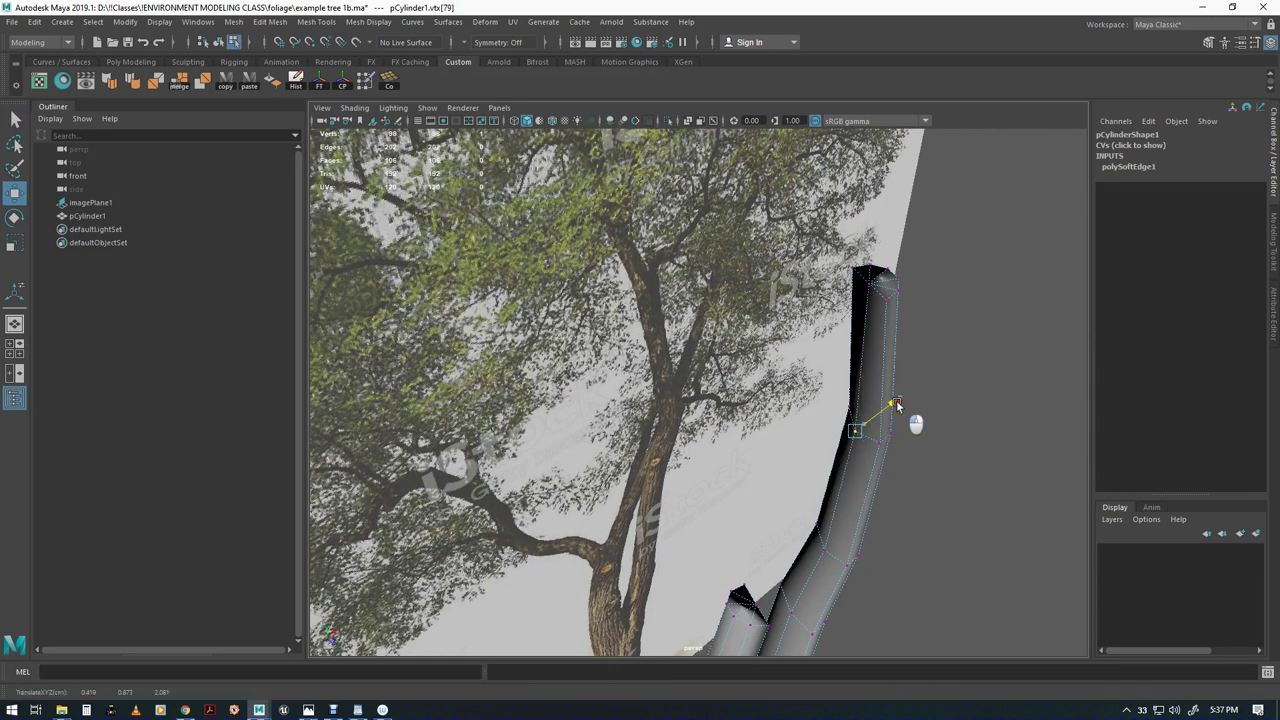
left_click(871, 288)
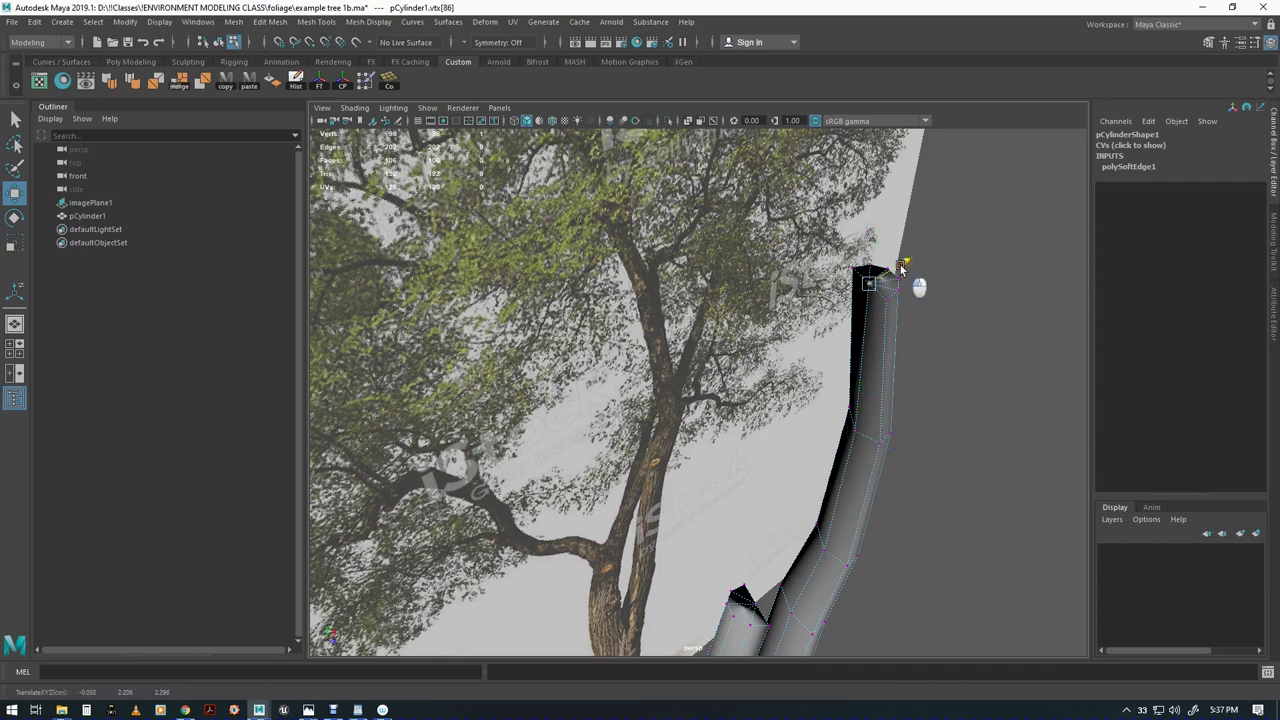
Scale the right stem's lowest vertex ring above the fork to about 0.83 in depth
left_click_drag(916, 409, 789, 397, "alt")
key("q")
left_click_drag(672, 395, 762, 458)
left_click_drag(762, 458, 652, 468, "alt")
key("r")
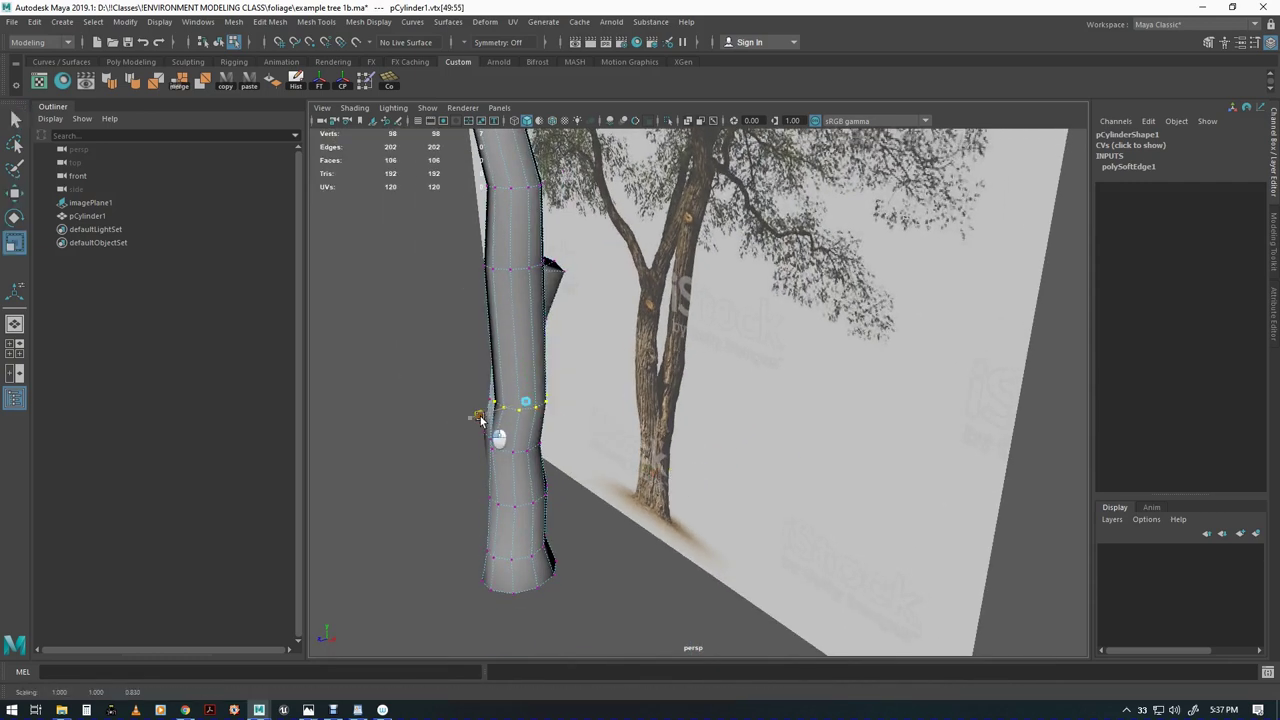
left_click_drag(480, 416, 550, 465, "alt")
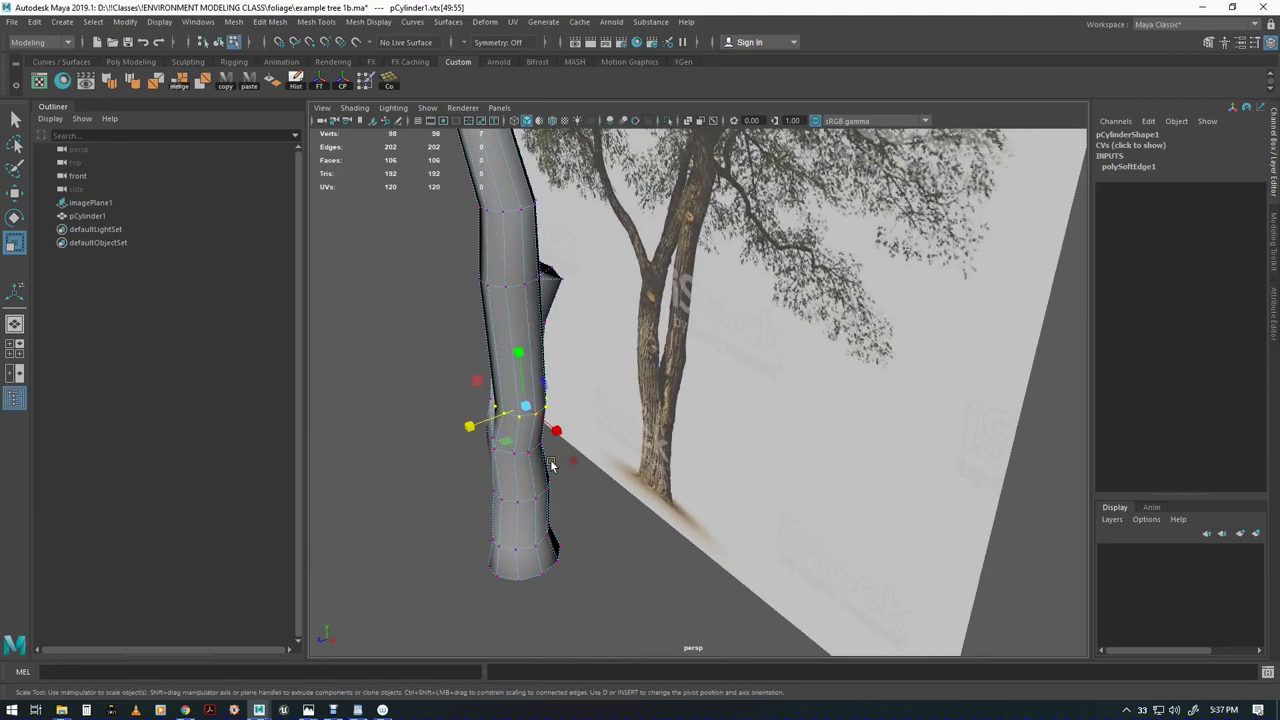
Select the right stem's second vertex ring above the fork and scale it down in depth
left_click_drag(481, 432, 700, 300, "alt")
key("q")
left_click_drag(799, 367, 702, 408, "alt")
key("e")
key("r")
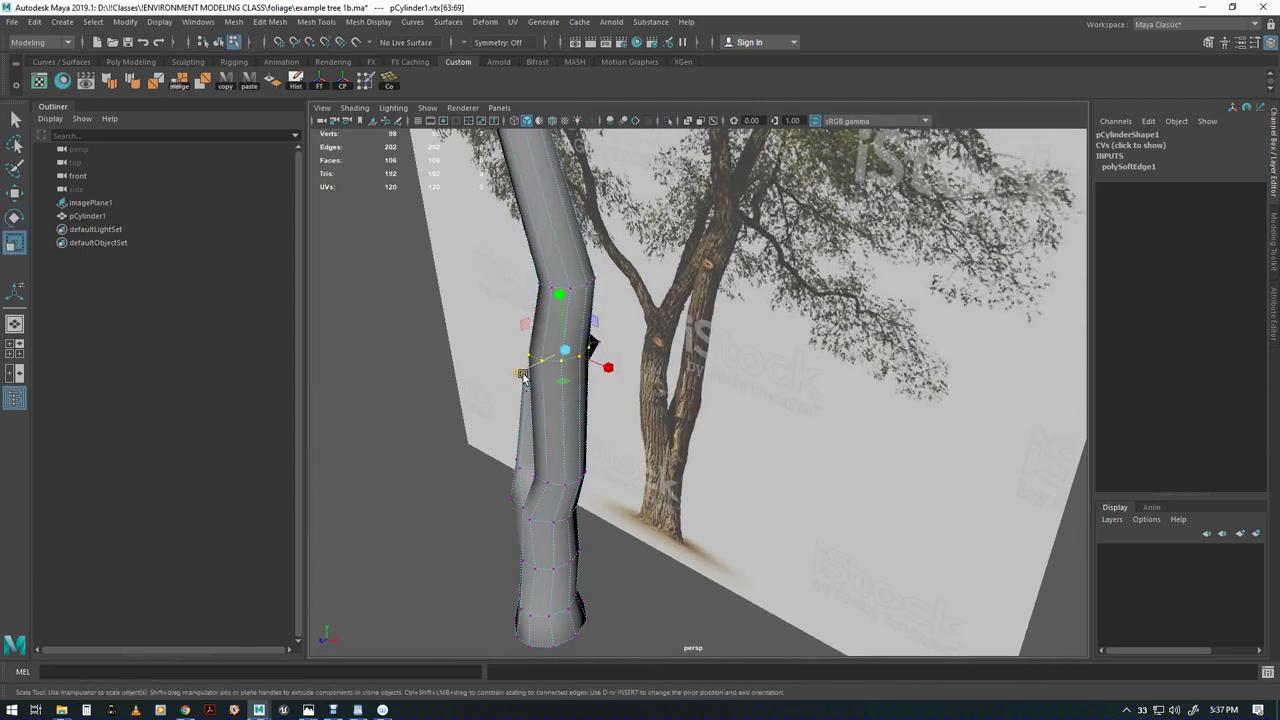
Move the inner front vertex of the right stem's second ring slightly toward the left stem
left_click_drag(545, 370, 783, 460, "alt")
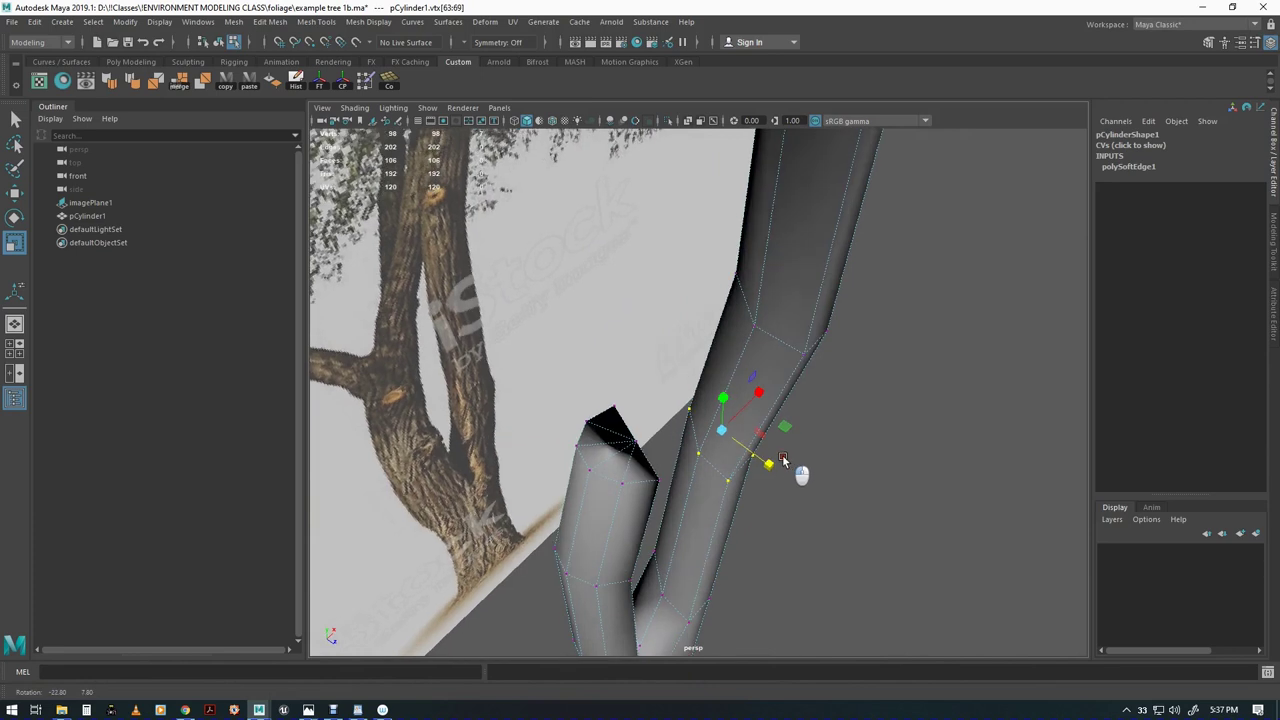
left_click(698, 454)
key("w")
middle_click_drag(770, 453, 755, 456)
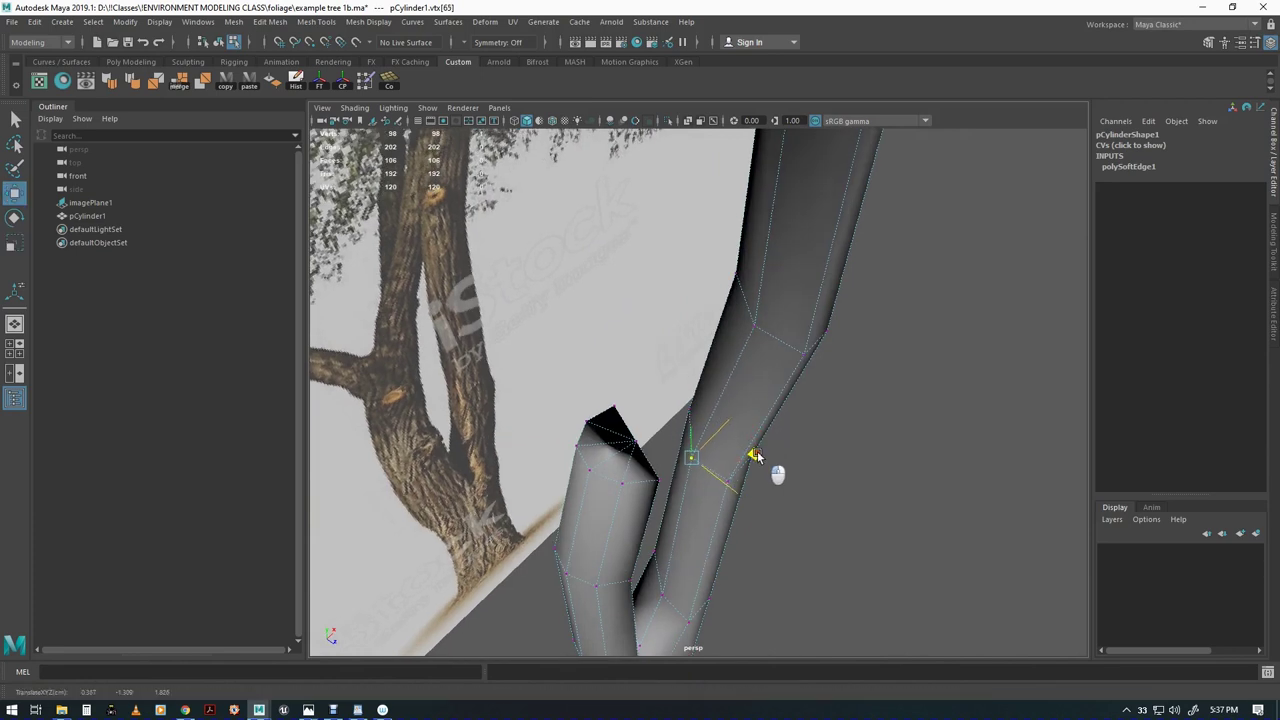
Select the vertex ring at the right stem's bend and scale it in depth
left_click_drag(804, 496, 766, 169, "alt")
key("q")
left_click_drag(932, 203, 540, 480, "alt")
key("r")
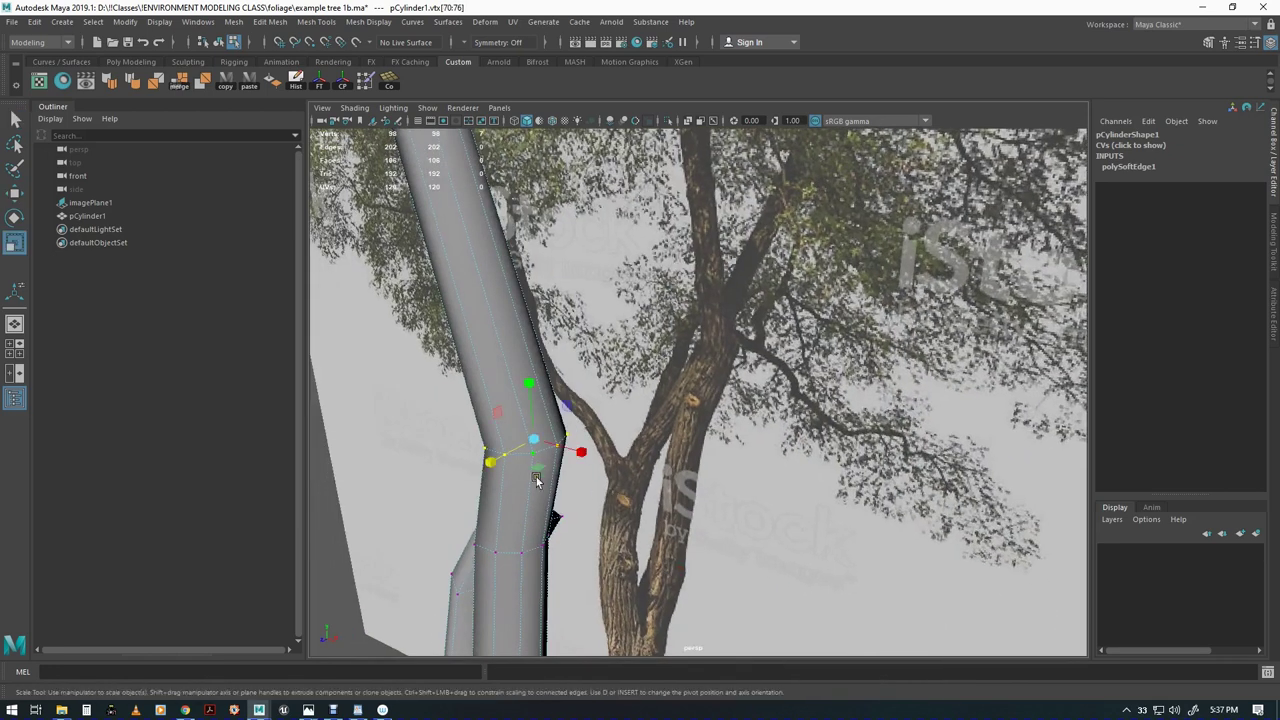
left_click_drag(670, 506, 793, 441, "alt")
Pull one inner front vertex forward in each of the right stem's upper rings, including the end ring, to round the cross-section
key("q")
key("w")
left_click(801, 411)
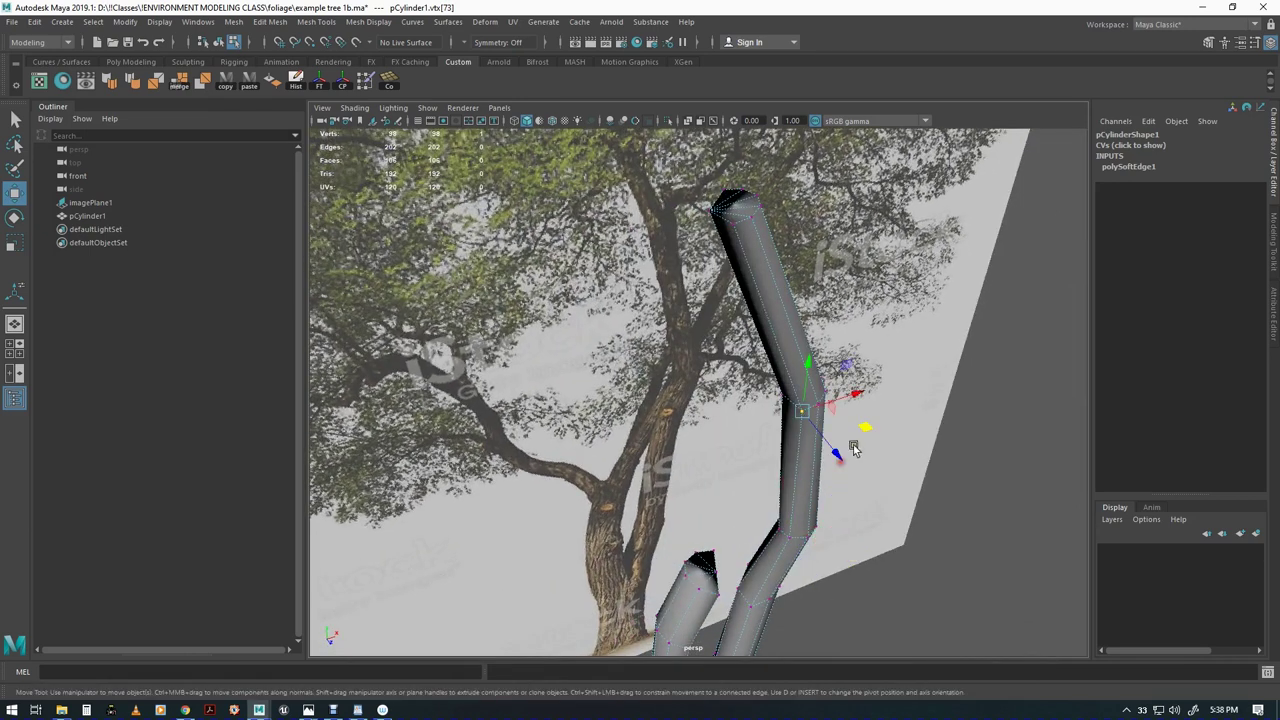
left_click_drag(864, 427, 850, 456)
left_click(755, 335)
left_click_drag(817, 351, 812, 361)
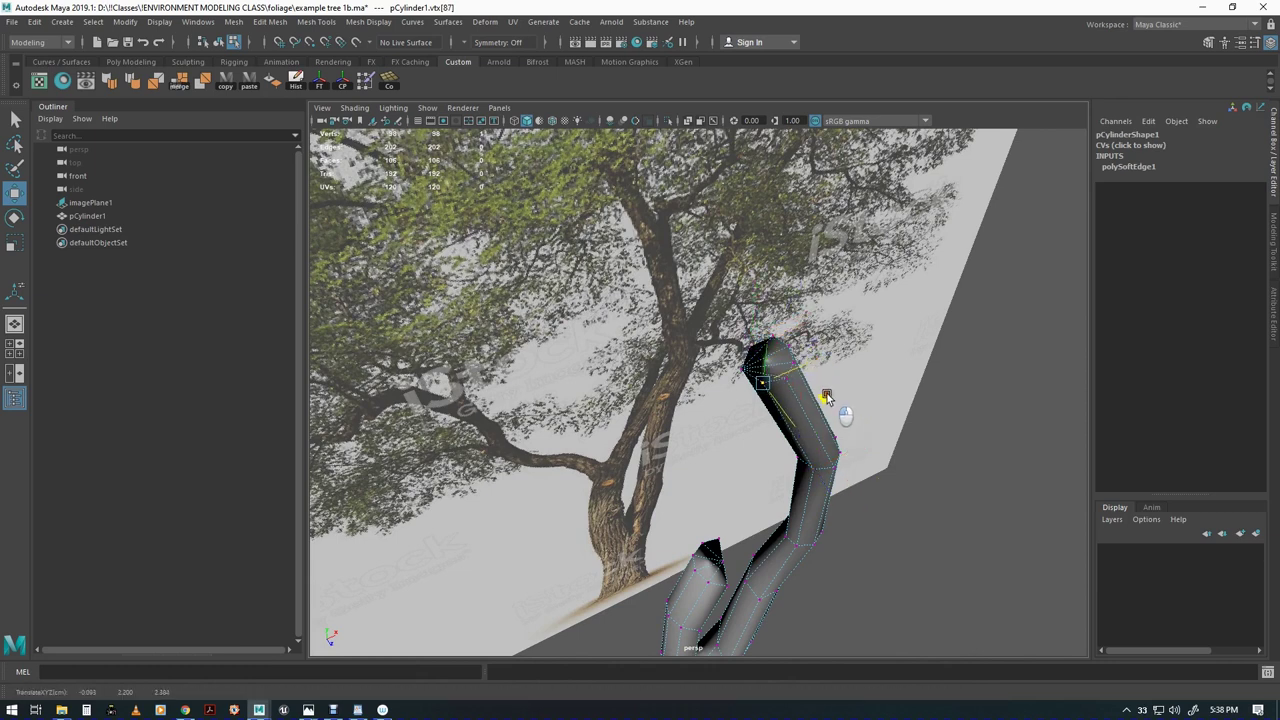
Scale the right stem's second-highest vertex ring in depth, and its end ring to about 0.84
left_click_drag(828, 394, 667, 428, "alt")
left_click_drag(676, 380, 632, 415, "alt")
key("r")
left_click(588, 382)
left_click_drag(594, 246, 656, 287)
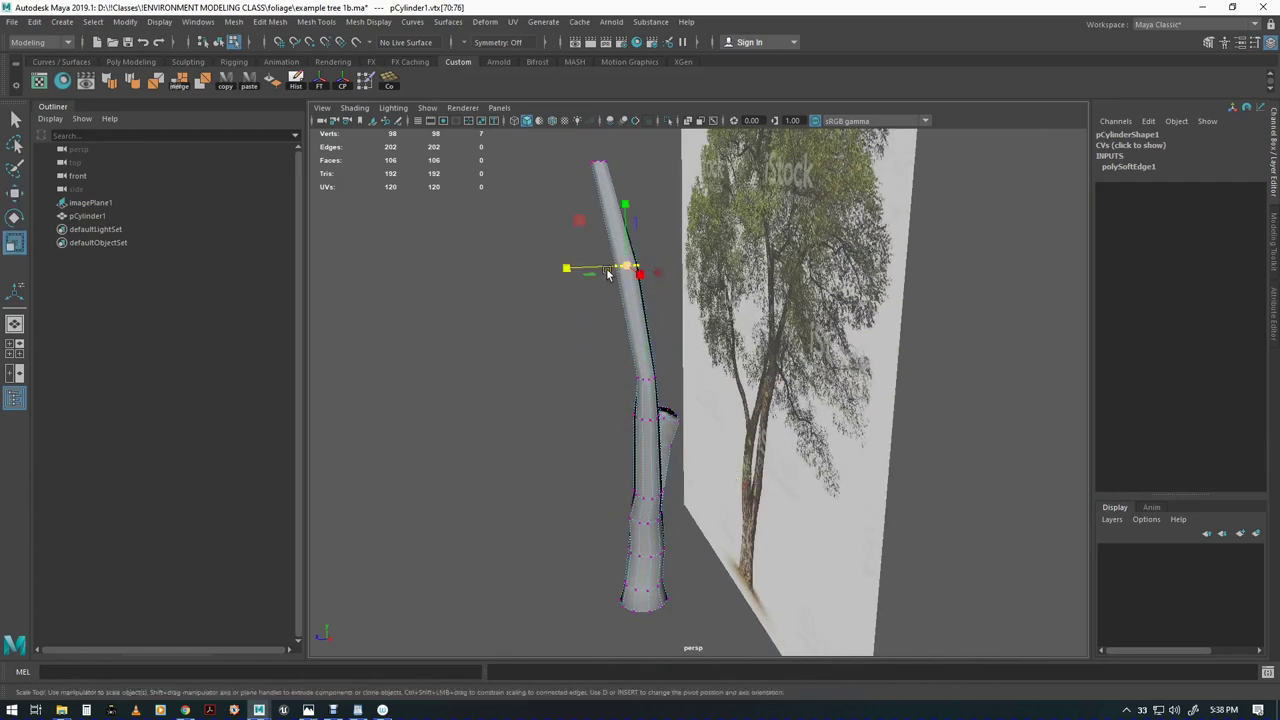
left_click_drag(553, 265, 570, 270)
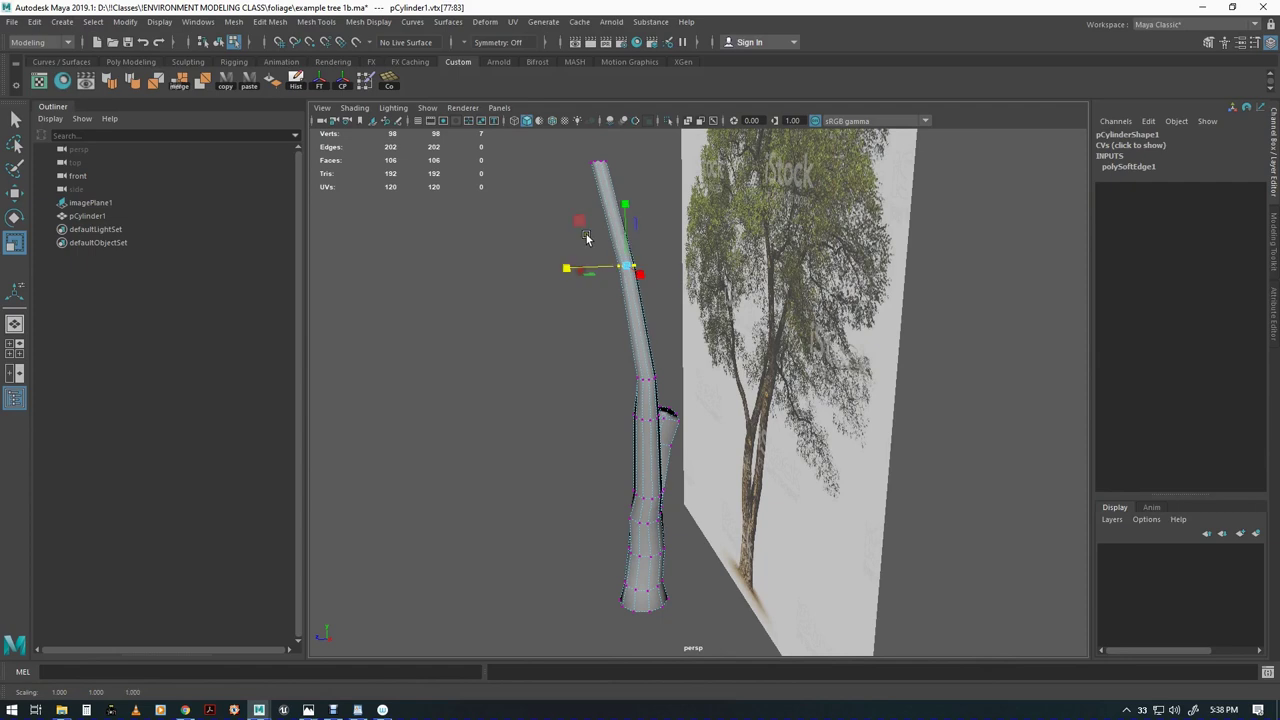
left_click_drag(571, 157, 628, 190)
left_click_drag(531, 168, 541, 165)
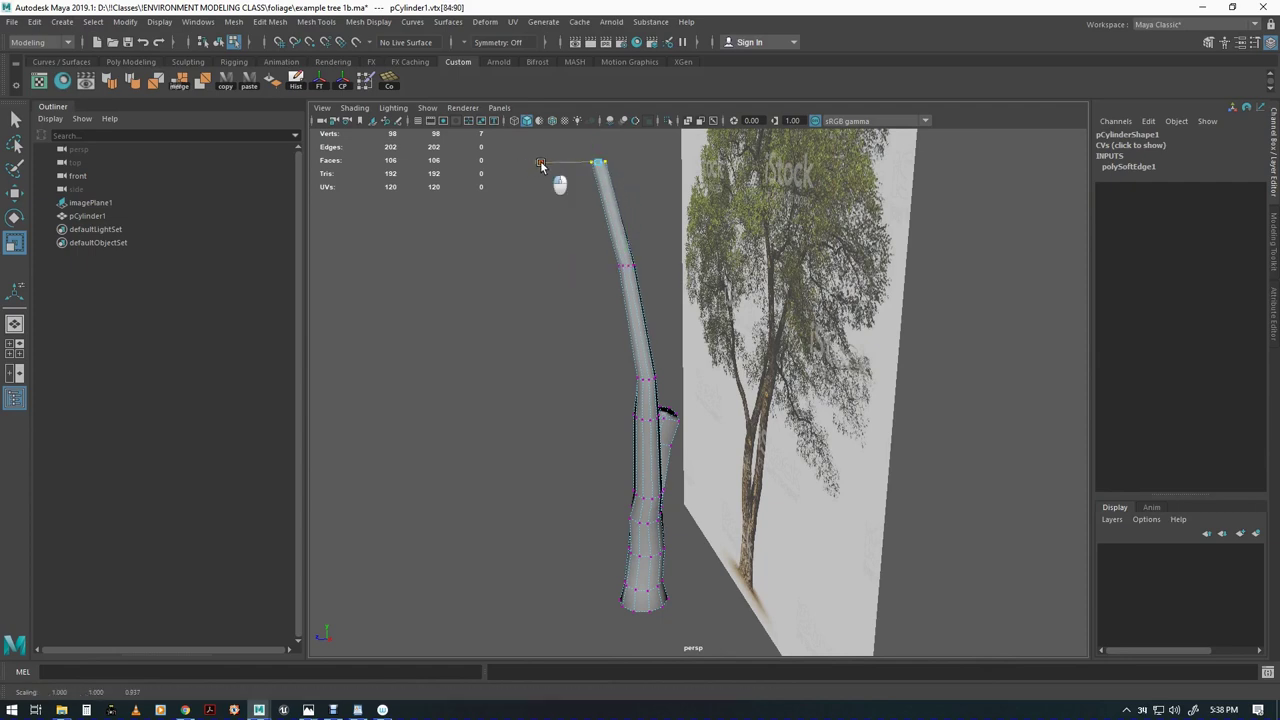
Move the rear inner vertex of the left stem's end ring inward to round off the stem's tip
left_click_drag(718, 454, 623, 434, "alt")
right_click_drag(623, 434, 719, 408, "alt")
middle_click_drag(719, 408, 723, 427, "alt")
left_click_drag(723, 426, 602, 334, "alt")
left_click_drag(663, 365, 843, 449, "alt")
key("F8")
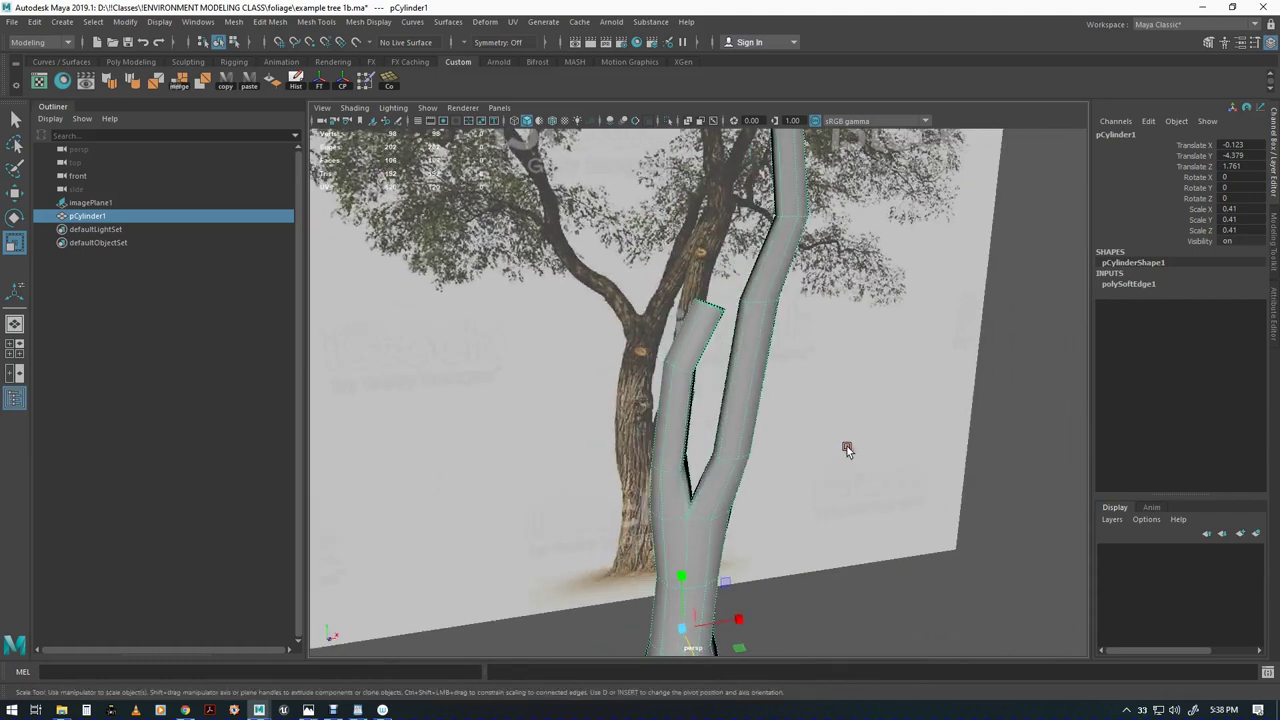
key("F8")
left_click_drag(729, 325, 731, 327)
left_click_drag(731, 327, 735, 410, "alt")
left_click_drag(729, 477, 725, 466)
key("q")
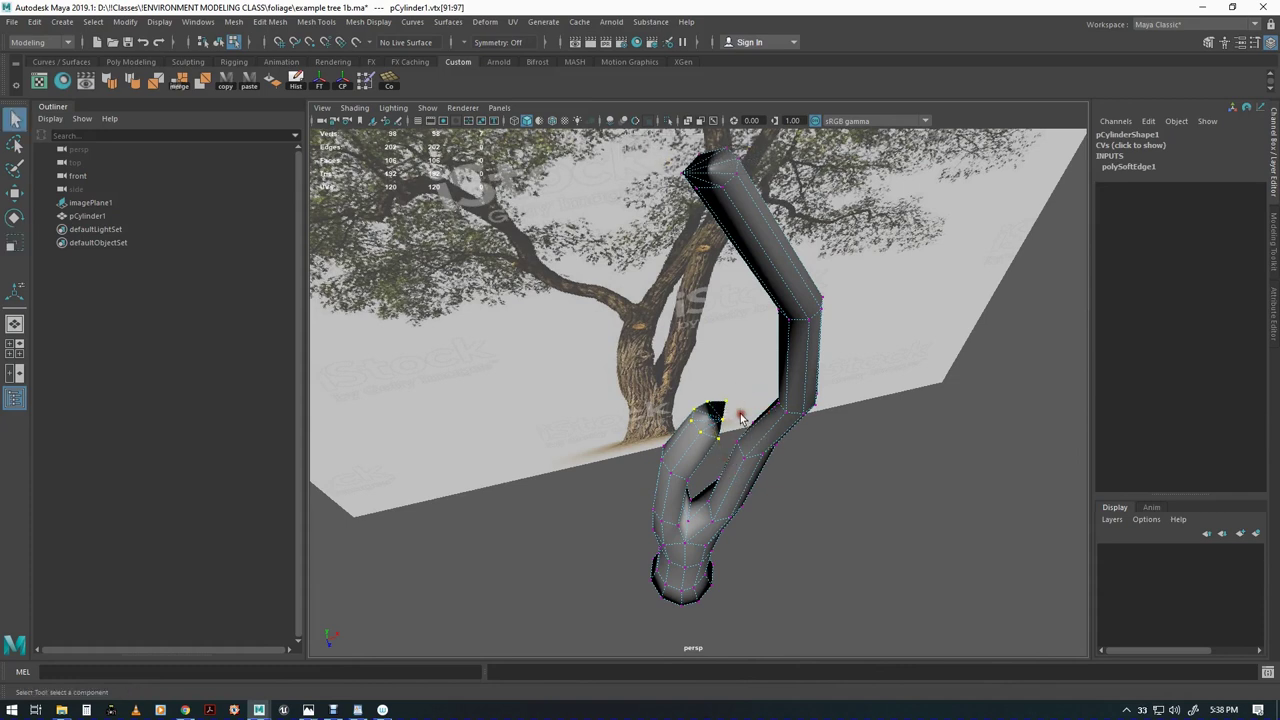
key("w")
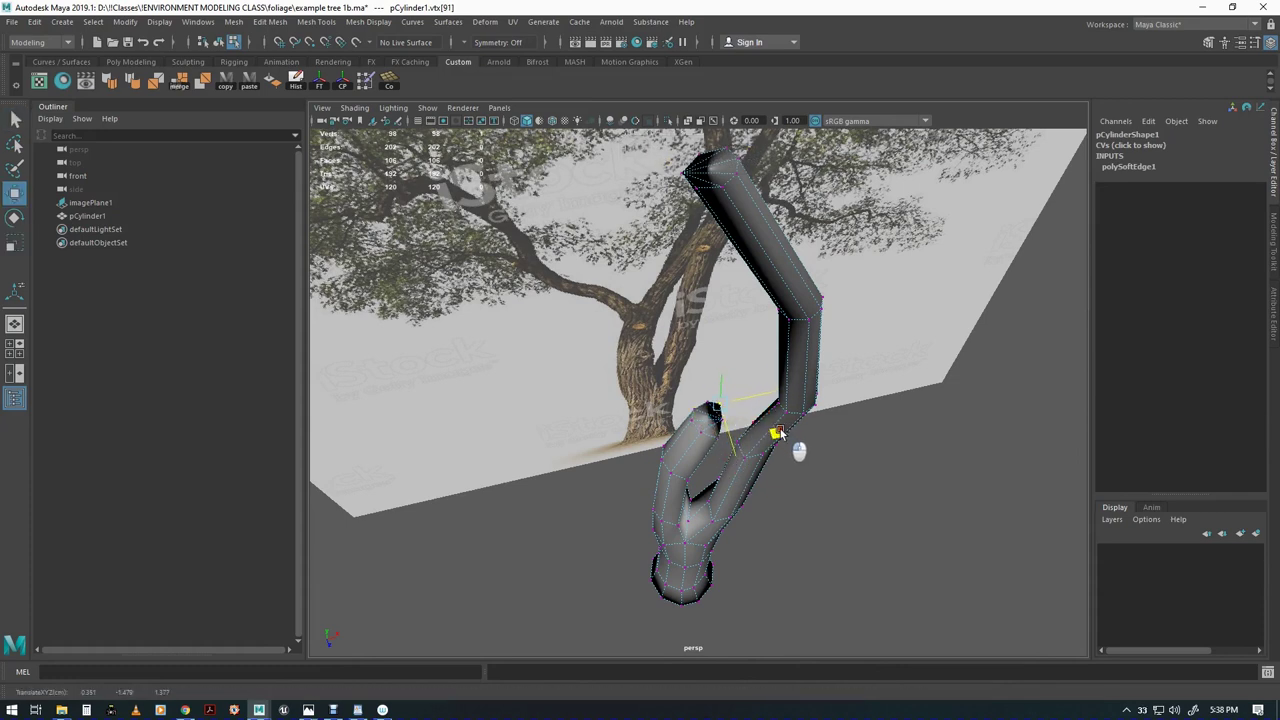
Move the inner front vertex of the left stem's end ring inward, and shift the ring's two rear vertices slightly
key("q")
left_click(731, 450)
key("w")
left_click_drag(769, 469, 766, 465)
key("q")
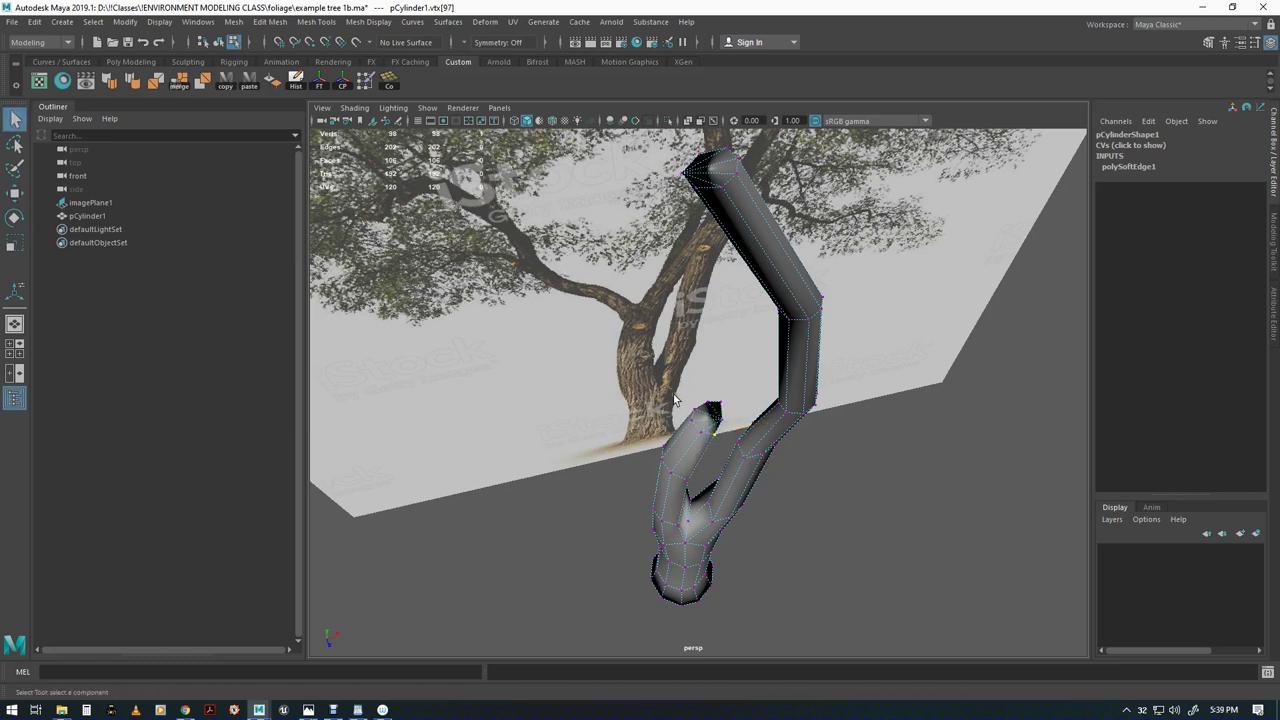
key("w")
left_click_drag(703, 388, 771, 437)
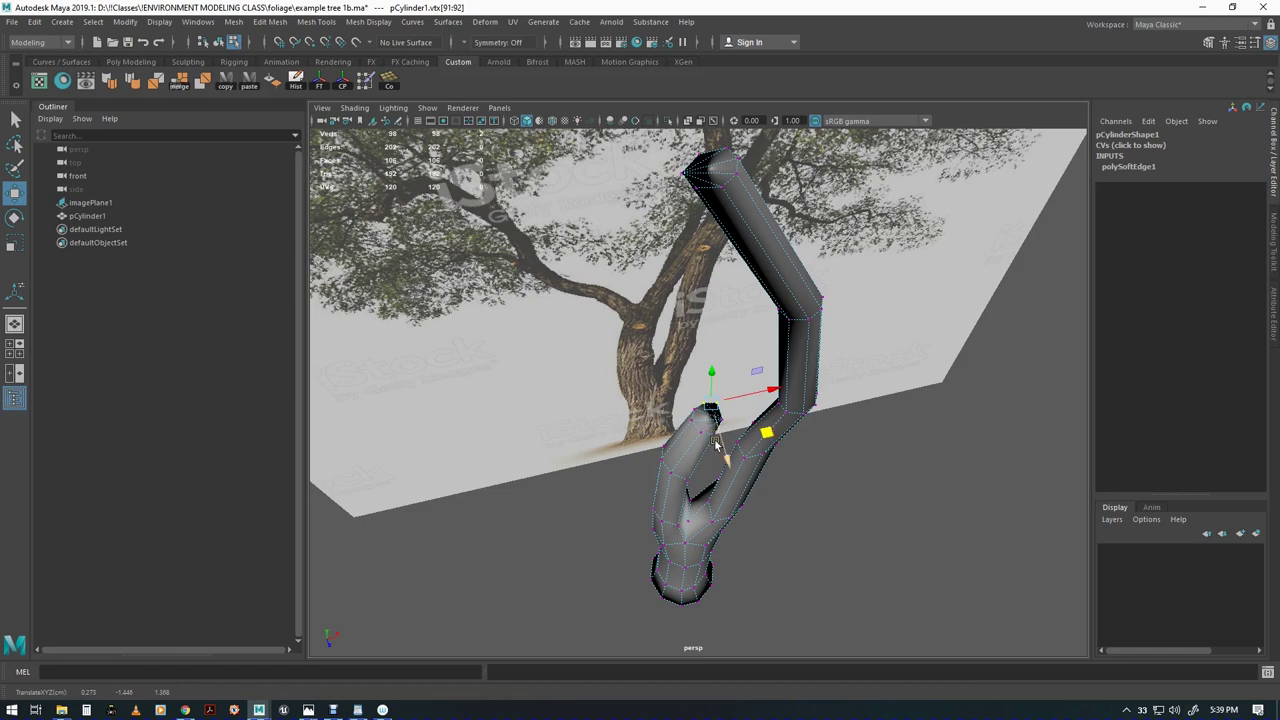
Fine-tune the positions of the rear inner and front inner vertices of the left stem's end ring
scroll(718, 435, "up", 5)
key("q")
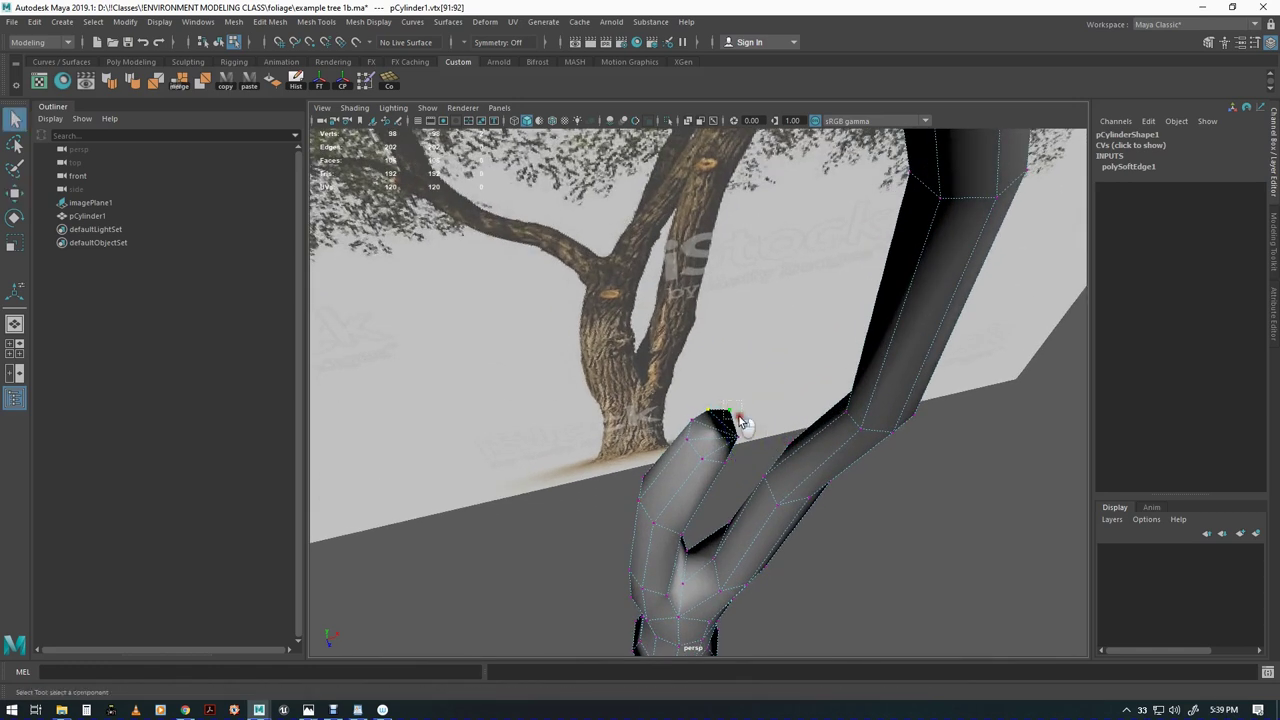
left_click(729, 410)
key("w")
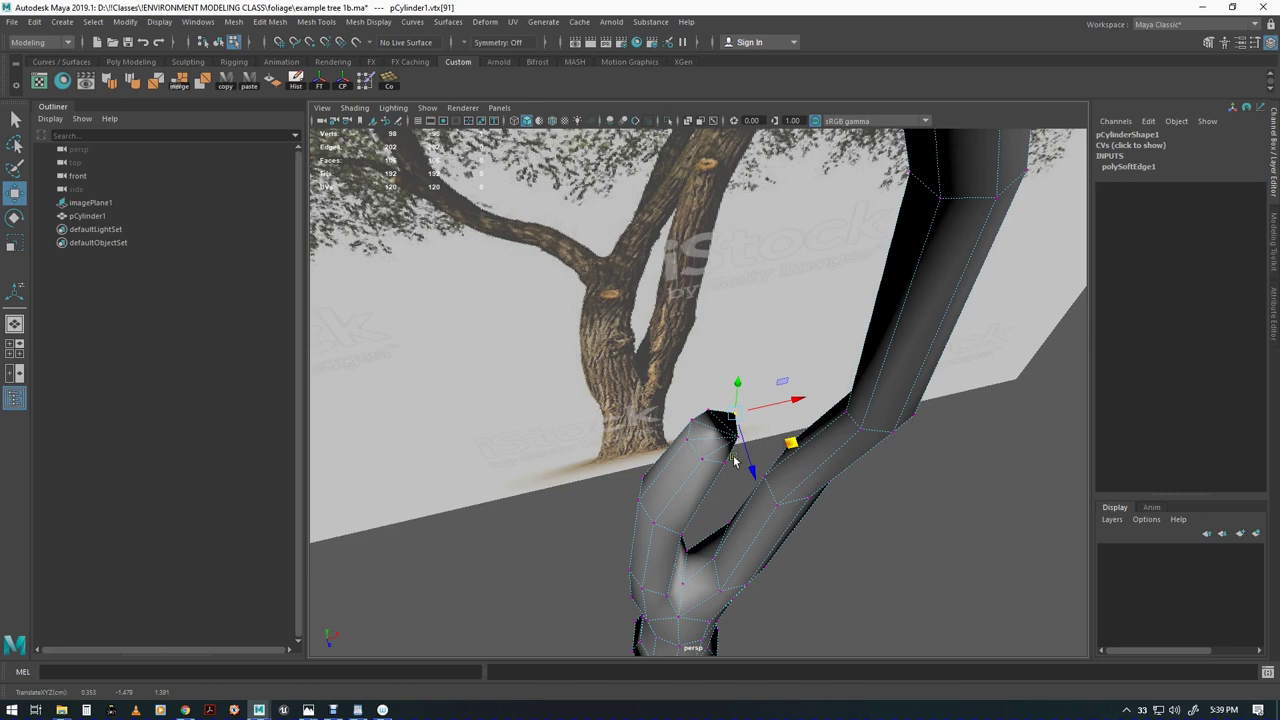
left_click(726, 465)
left_click_drag(784, 500, 787, 494)
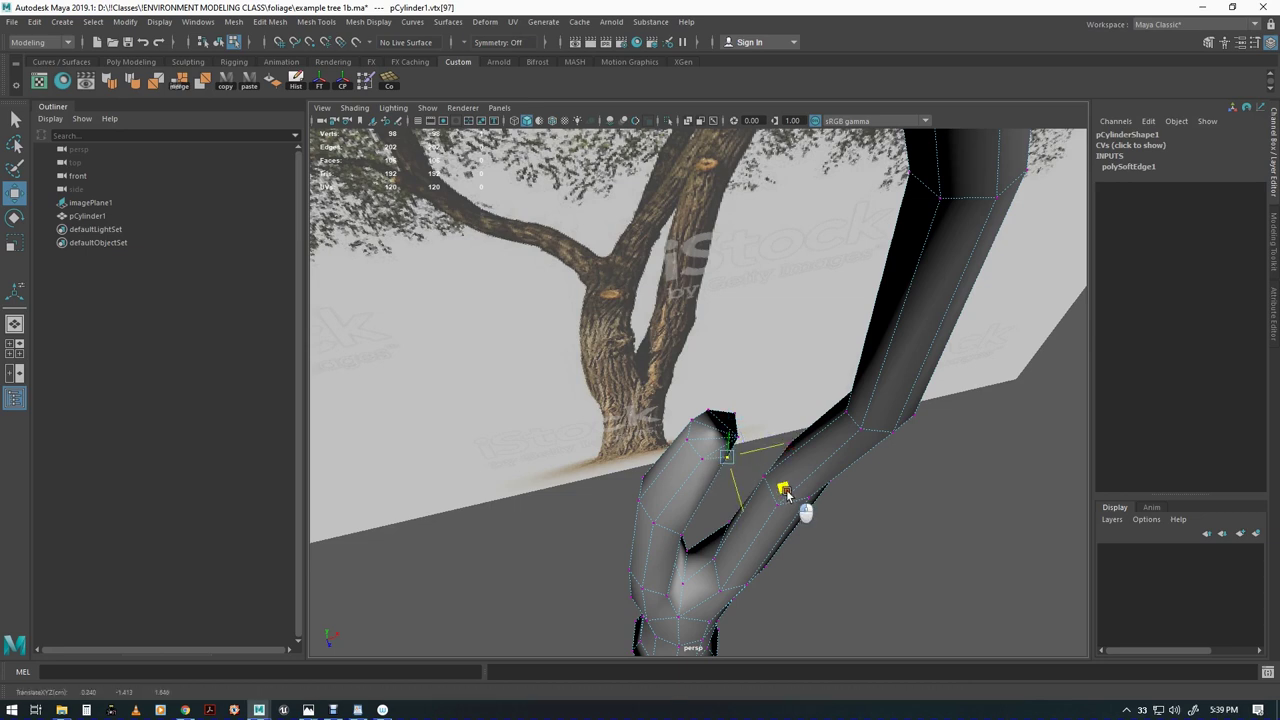
left_click_drag(828, 532, 790, 440, "alt")
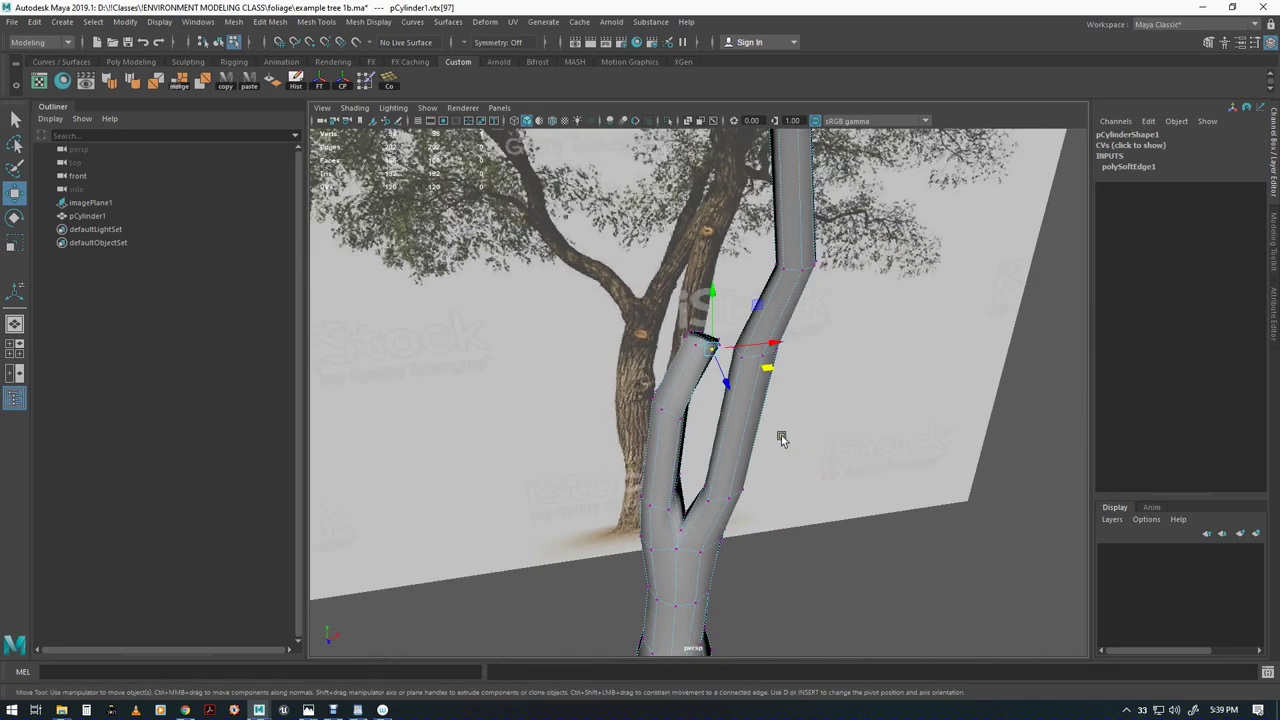
Examine the smoothed trunk and both stems against the reference image from farther away
key("F8")
right_click_drag(843, 499, 700, 496, "alt")
left_click_drag(700, 496, 741, 470, "alt")
left_click(840, 470)
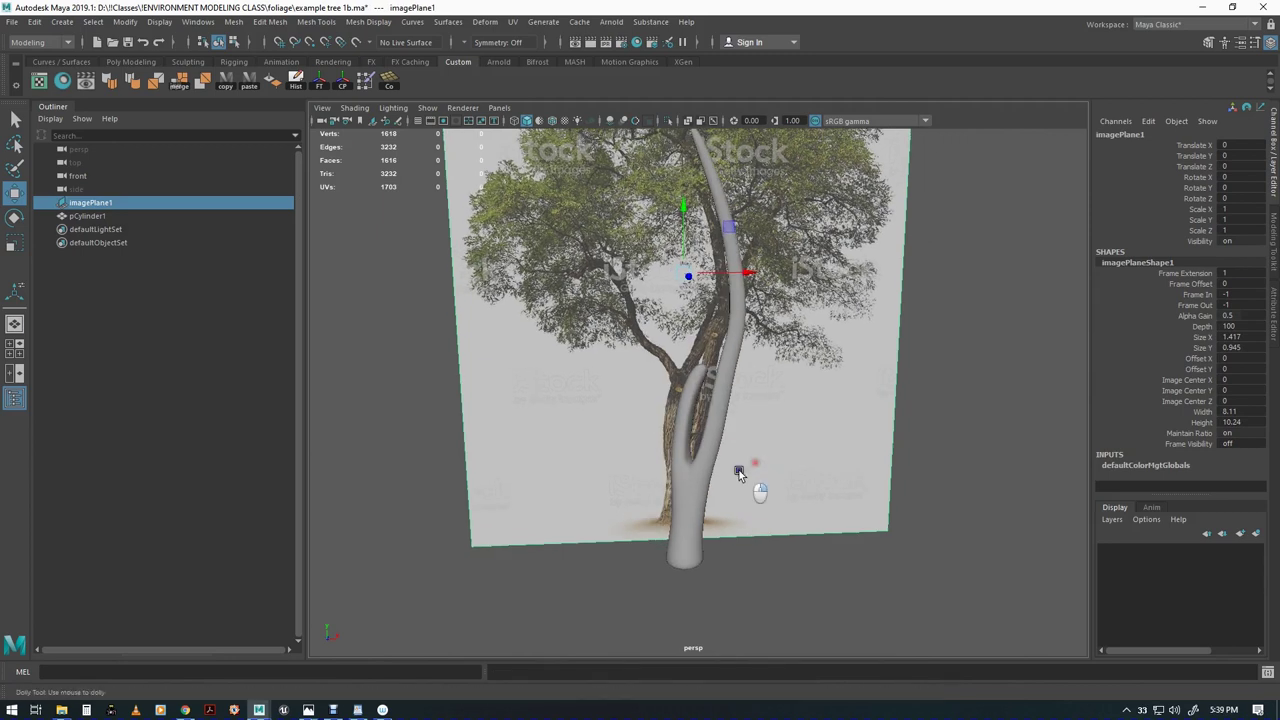
right_click_drag(741, 470, 837, 494, "alt")
Insert an edge loop around the base of each stem just above the fork with the Multi-Cut tool
left_click(706, 500)
left_click_drag(706, 500, 766, 426, "alt")
key("1")
right_click_drag(815, 400, 752, 370, "shift")
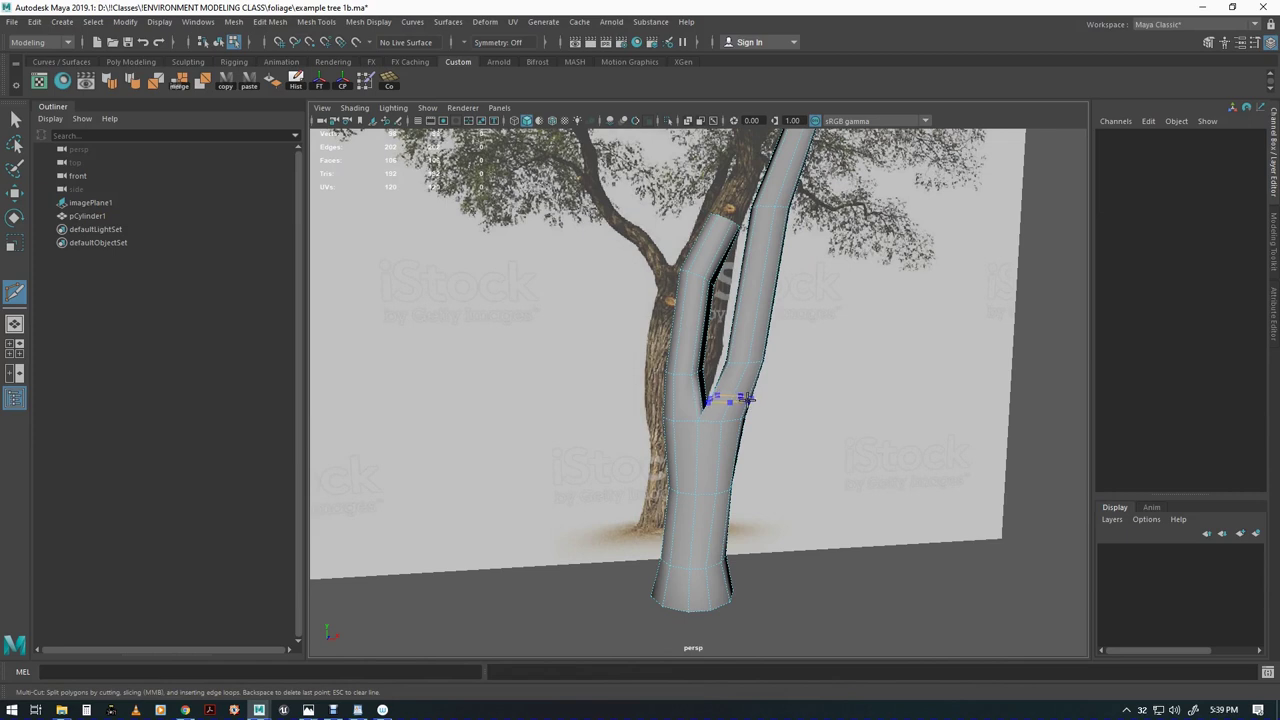
left_click_drag(770, 430, 808, 453, "alt")
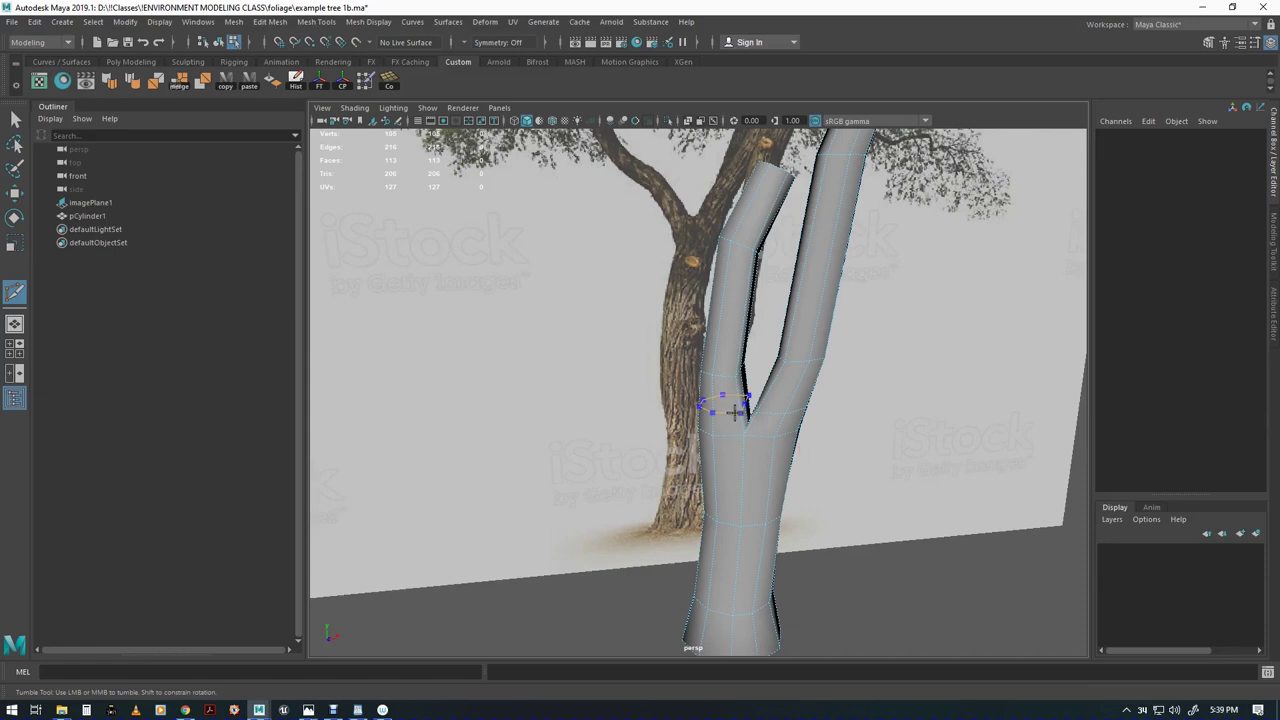
left_click_drag(735, 412, 864, 477, "alt")
Show the smoothed mesh and adjust a vertex on the left stem just above the fork
key("3")
key("F9")
left_click_drag(837, 423, 749, 446, "alt")
key("q")
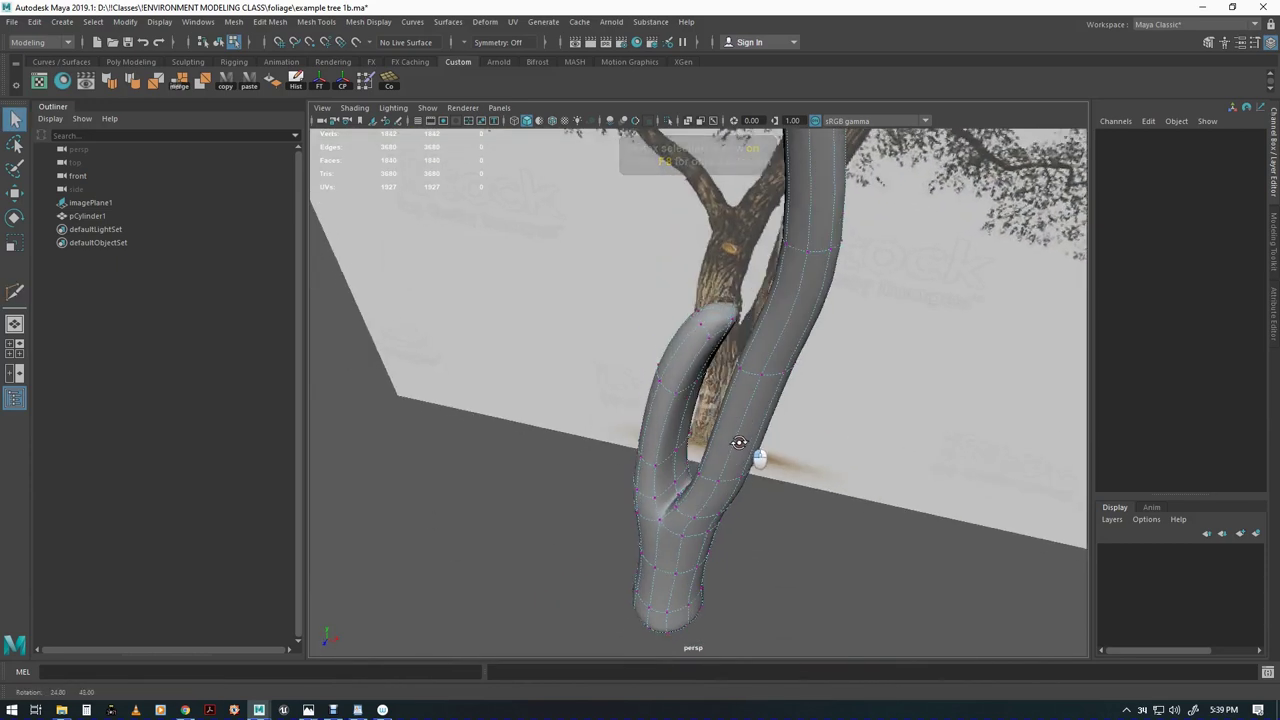
left_click(657, 470)
key("w")
mouse_move(681, 518)
left_mouse_down()
mouse_move(686, 538)
mouse_move(748, 465)
mouse_move(760, 470)
mouse_move(673, 487)
mouse_move(663, 516)
mouse_move(611, 459)
mouse_move(548, 510)
left_mouse_up()
left_click(595, 397)
Select the two adjacent vertices on the back of the left stem above the fork and adjust their position
left_click_drag(595, 397, 583, 423, "alt")
right_click_drag(583, 423, 725, 394, "alt")
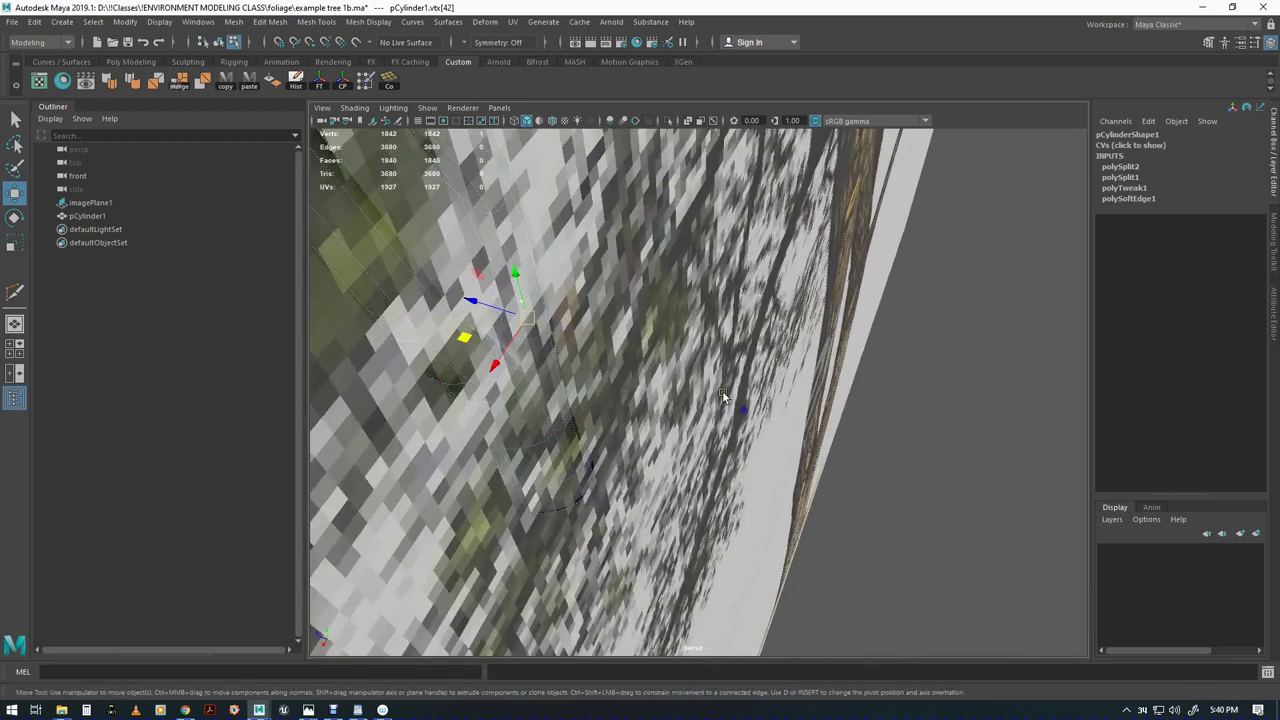
middle_click_drag(725, 394, 773, 467, "alt")
right_click_drag(773, 467, 765, 460, "alt")
key("q")
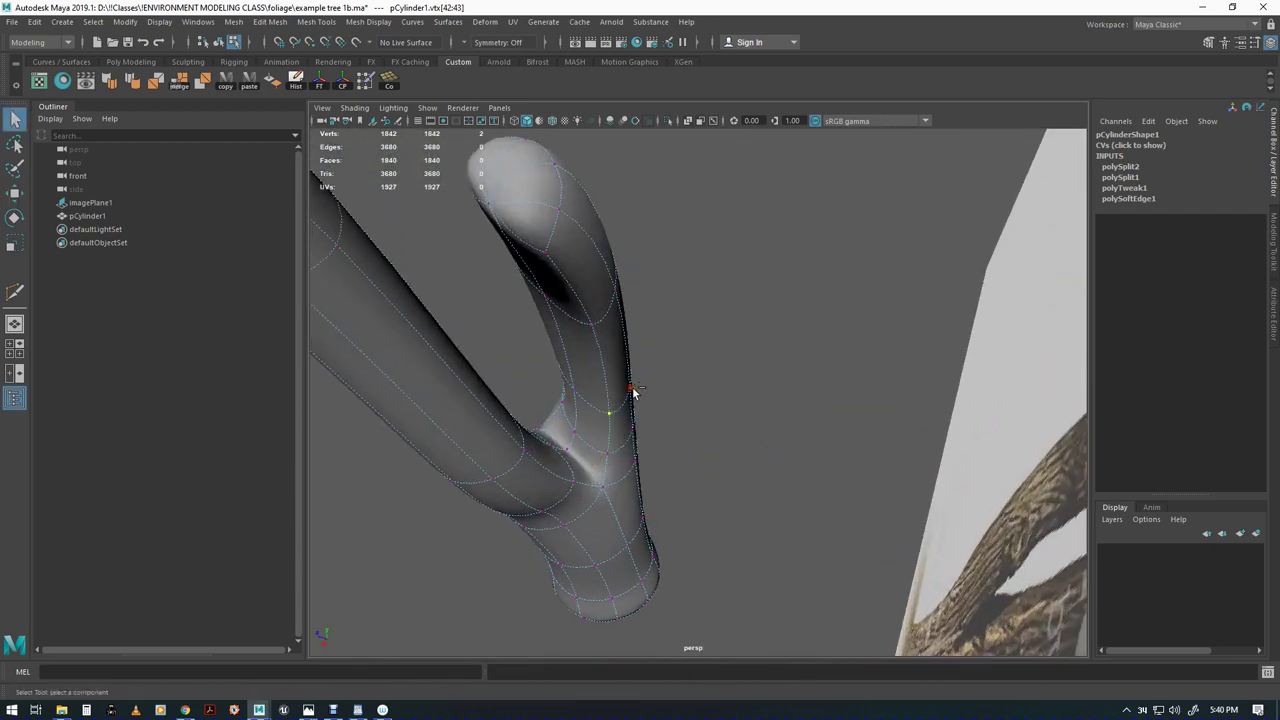
key("w")
left_click_drag(565, 440, 734, 420, "ctrl+shift")
Select the vertex ring at the left stem's bend and scale it in depth
key("q")
left_click(752, 340)
key("r")
left_click_drag(662, 373, 676, 370)
left_click_drag(680, 372, 829, 368, "alt")
left_click_drag(822, 316, 745, 457, "alt")
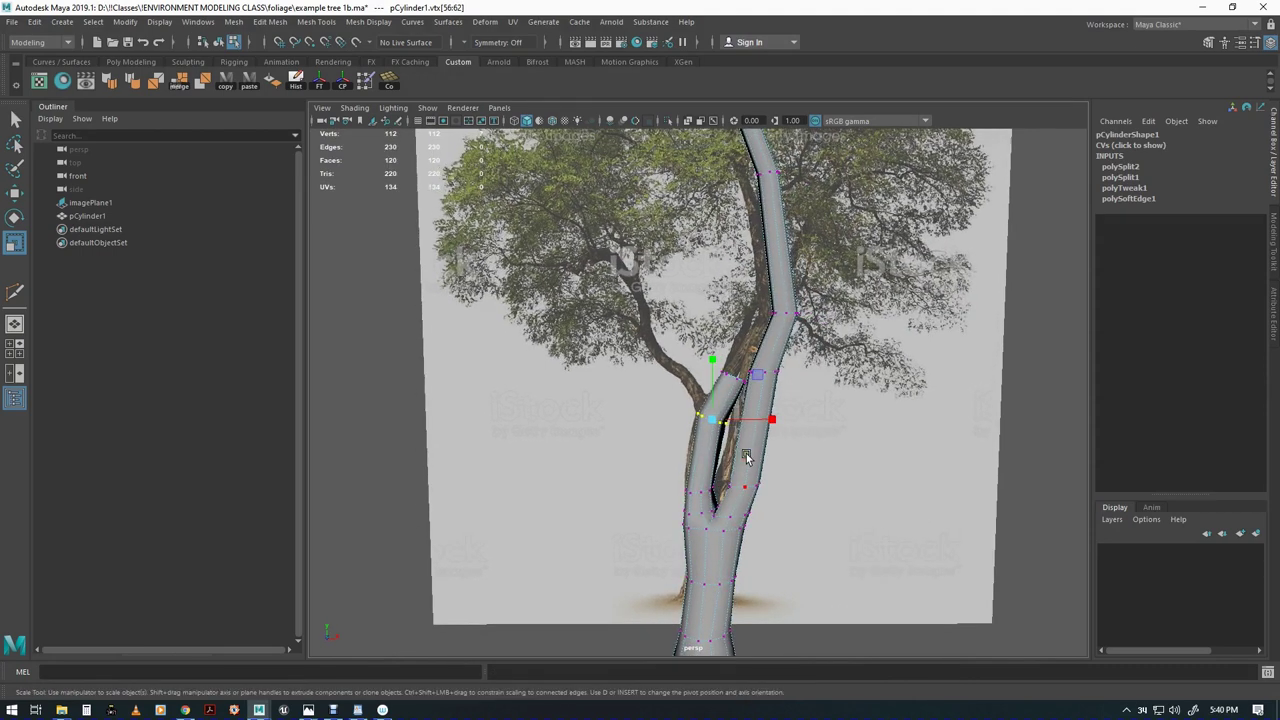
Cut a closed polygon outline across the outer faces at the left stem's bend with the Multi-Cut tool
left_click_drag(727, 388, 610, 407, "alt")
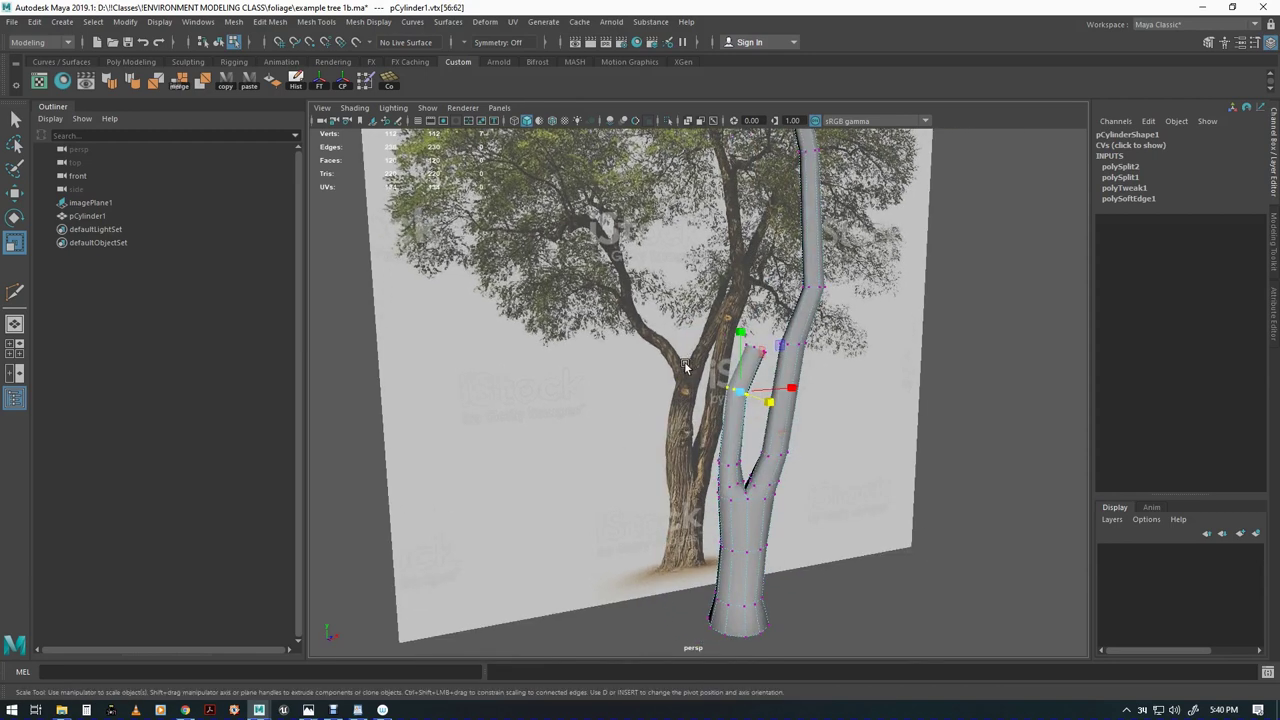
right_click_drag(682, 440, 817, 444, "alt")
left_click_drag(817, 444, 757, 452, "alt")
right_click_drag(757, 452, 953, 484, "alt")
key("w")
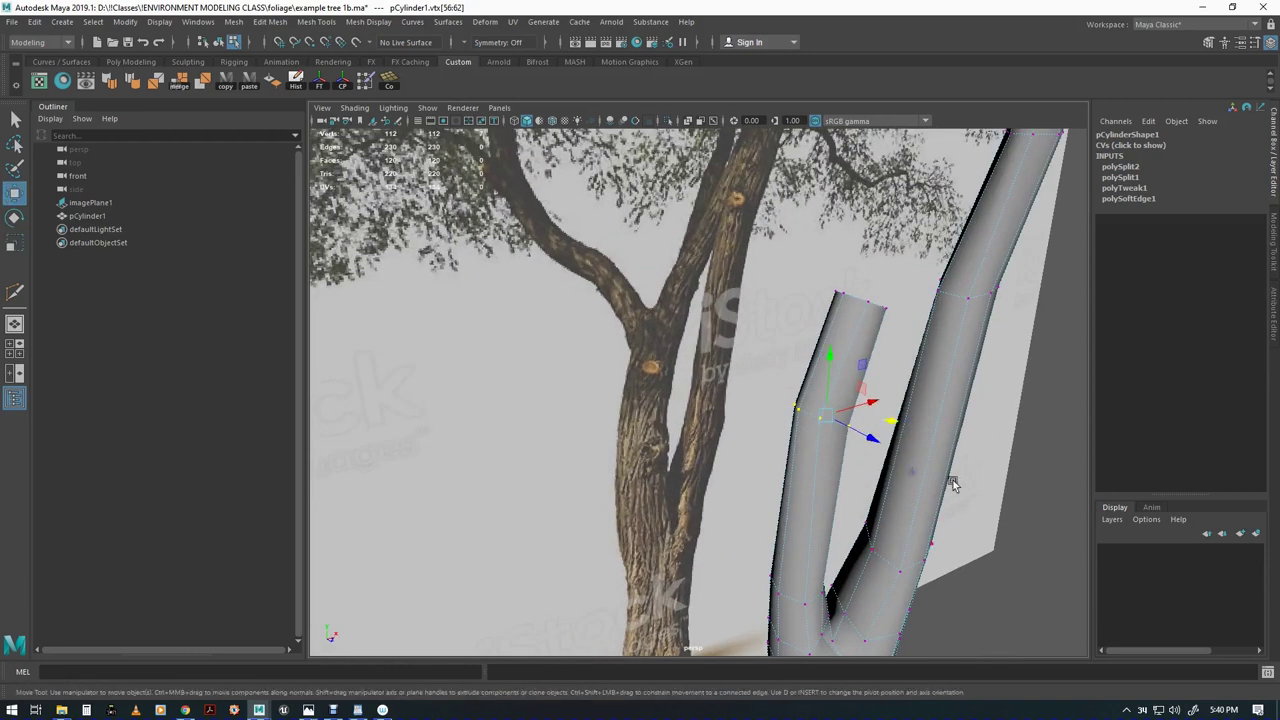
left_click(991, 491)
key("F8")
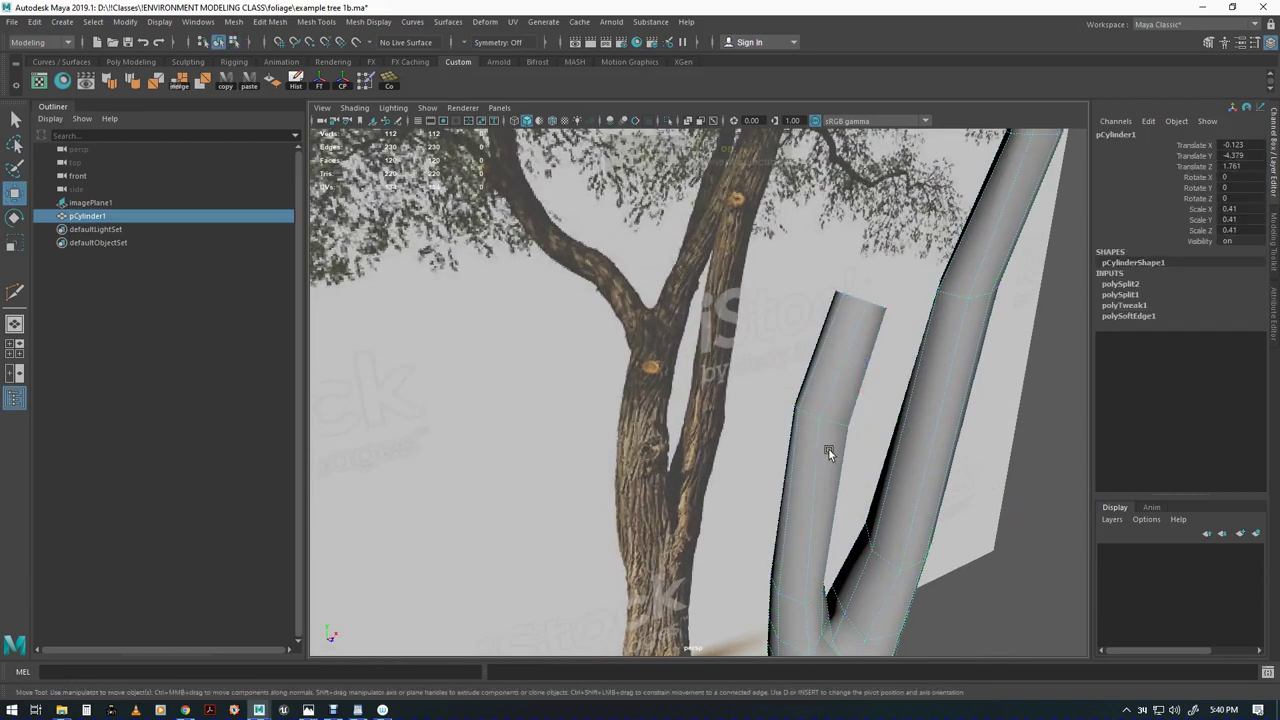
right_click_drag(839, 379, 824, 426, "shift")
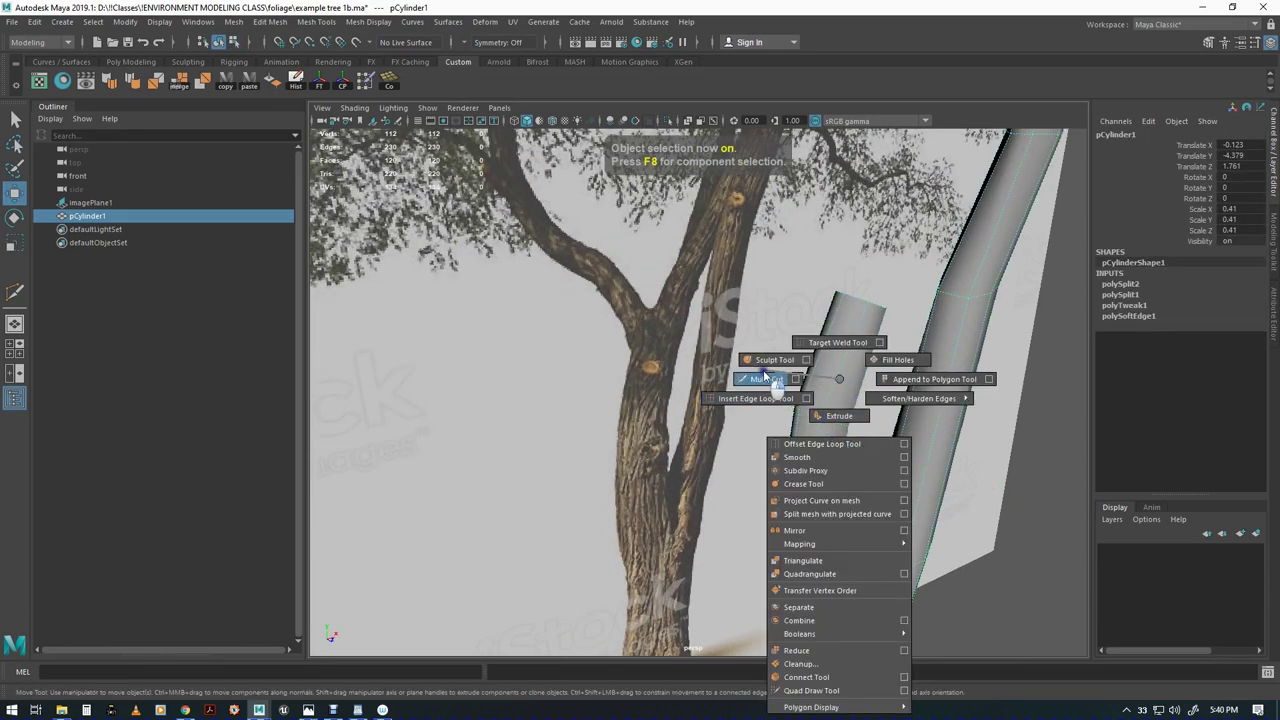
right_click_drag(763, 378, 765, 370, "shift")
left_click_drag(765, 370, 855, 400, "alt")
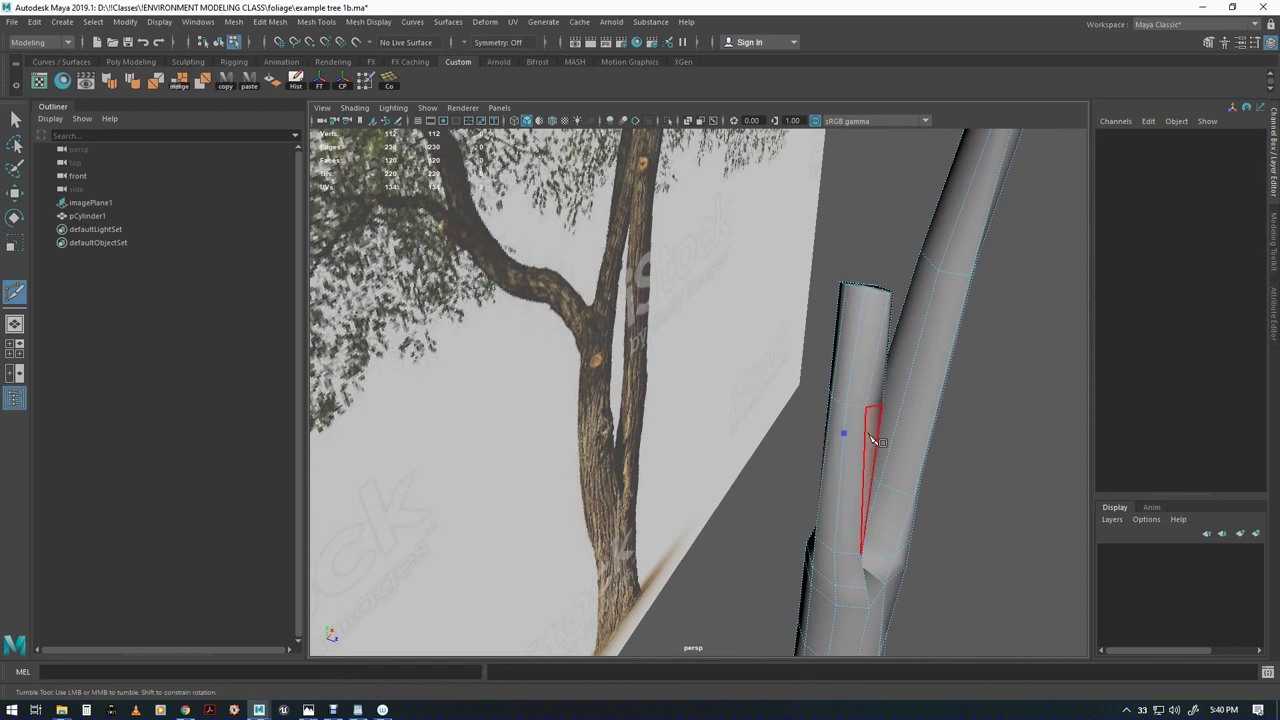
left_click_drag(870, 440, 820, 474, "alt")
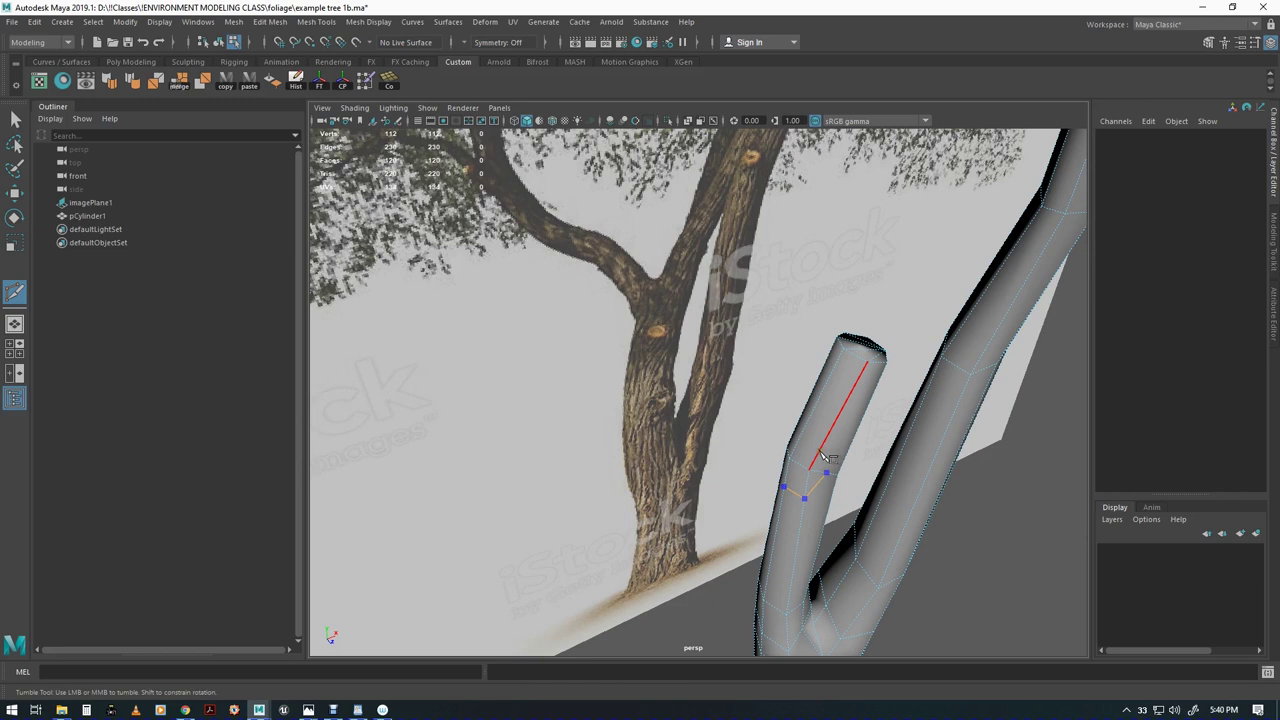
left_click_drag(818, 453, 862, 366, "alt")
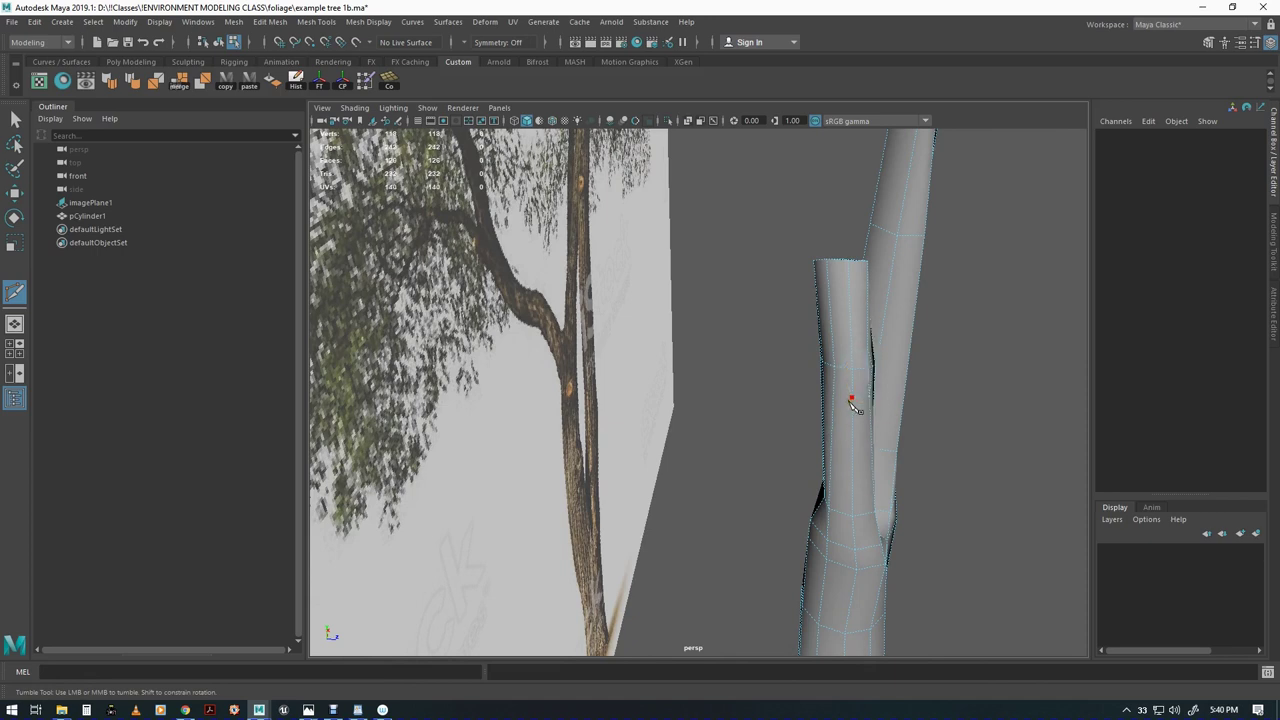
left_click_drag(851, 402, 837, 457)
Select the faces inside the cut outline at the left stem's bend and extrude them up and outward as a side branch
key("w")
key("F11")
key("q")
left_click(845, 392)
left_click(858, 375)
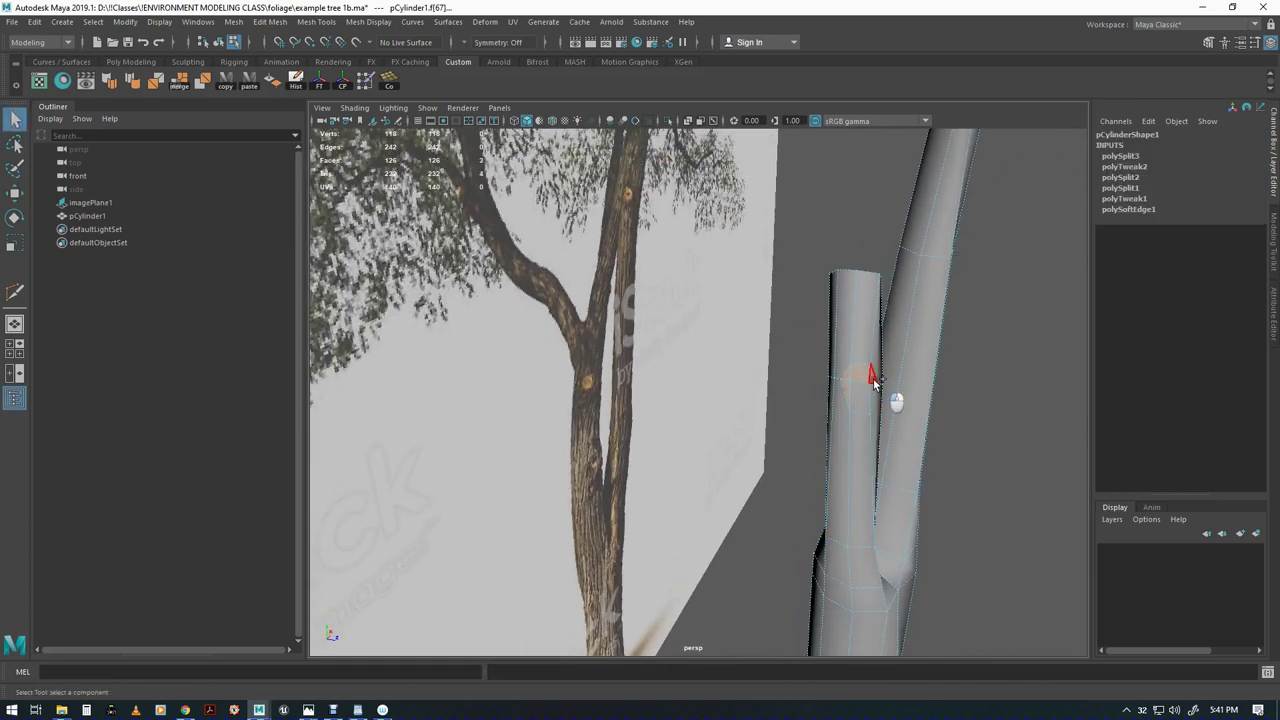
left_click(873, 392, "shift")
left_click_drag(863, 429, 749, 438, "alt")
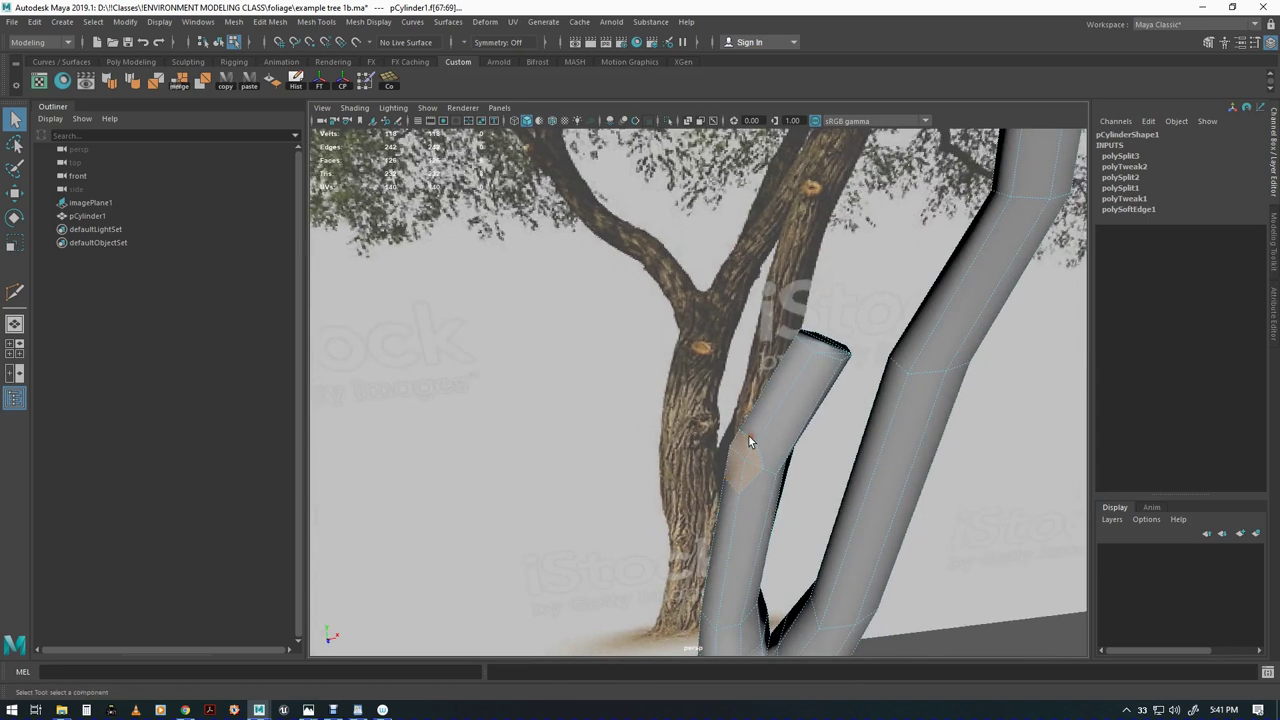
key("ctrl+e")
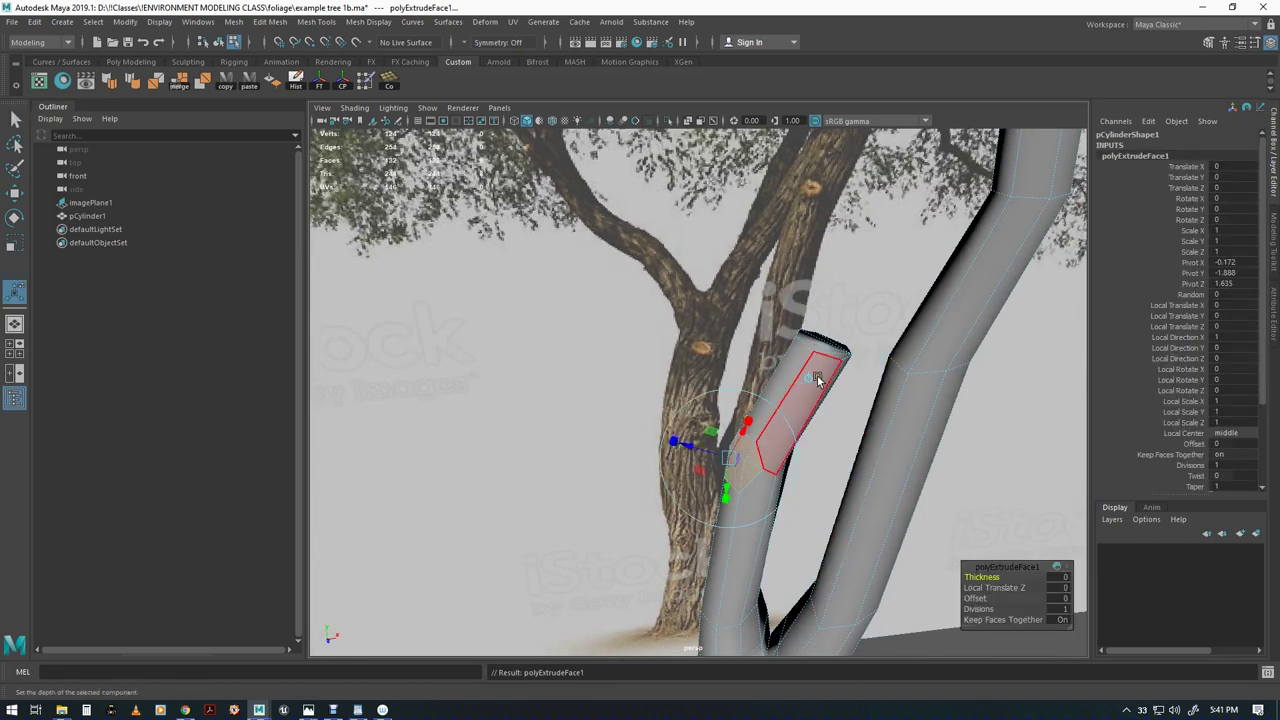
left_click_drag(773, 528, 759, 515, "alt")
key("w")
middle_click_drag(773, 390, 695, 308)
Select the lower vertices at the end of the extruded side branch and move them to reshape its tip
left_click_drag(732, 366, 756, 442, "alt")
right_click_drag(756, 442, 826, 481, "alt")
middle_click_drag(826, 481, 781, 502, "alt")
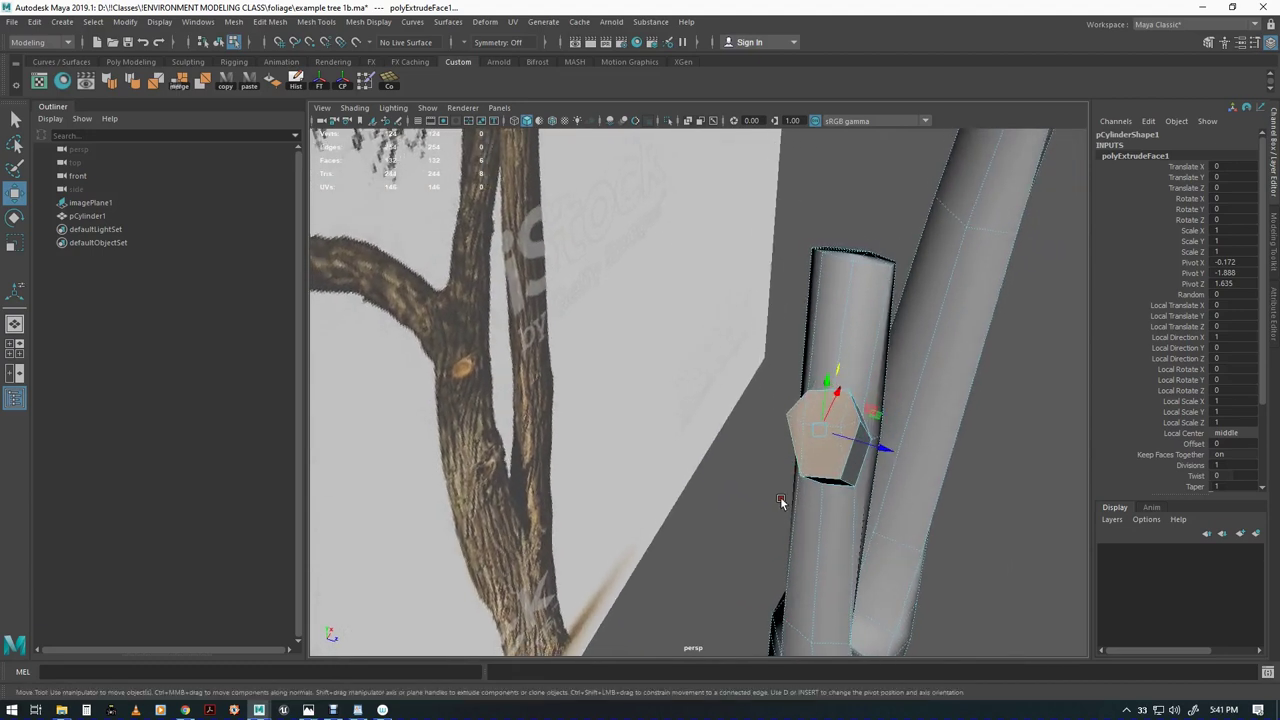
key("q")
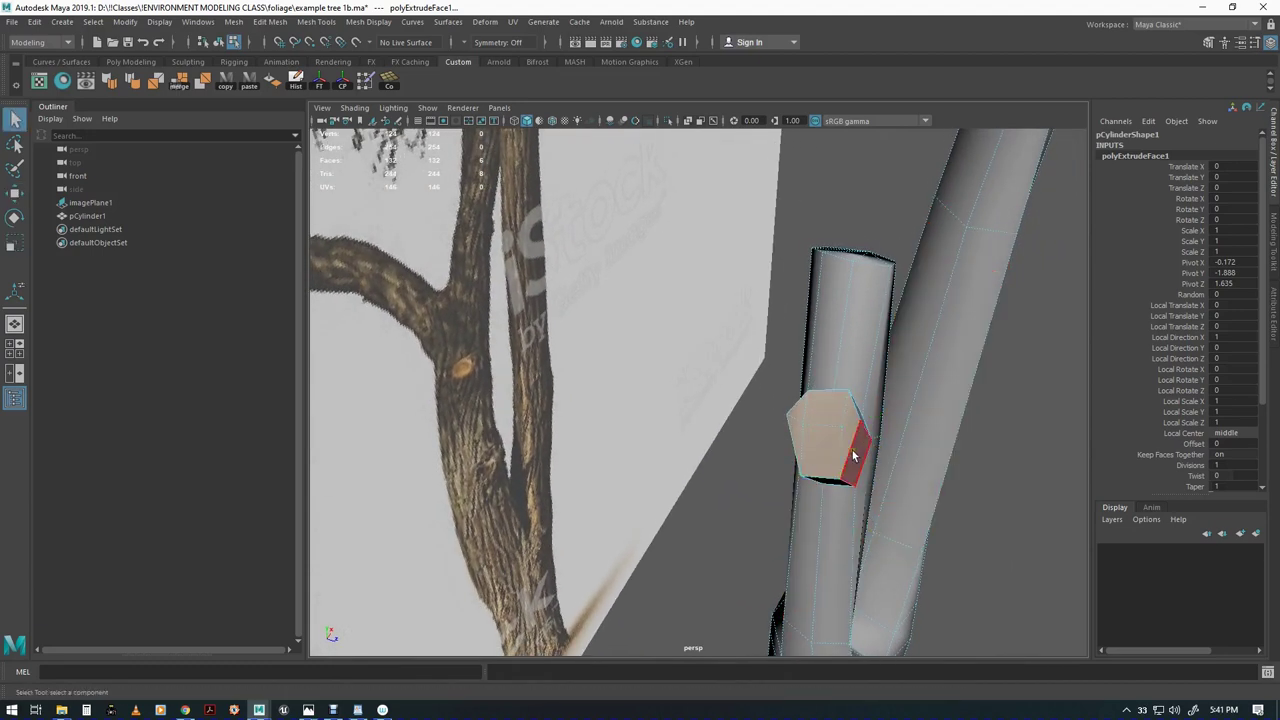
key("F9")
left_click_drag(850, 450, 694, 439, "alt")
left_click_drag(486, 287, 551, 346)
key("w")
left_click_drag(560, 269, 557, 265)
middle_click_drag(557, 265, 561, 253)
Select the two upper vertices at the side branch's end and adjust their position to even out the tip
left_click_drag(538, 332, 643, 357, "alt")
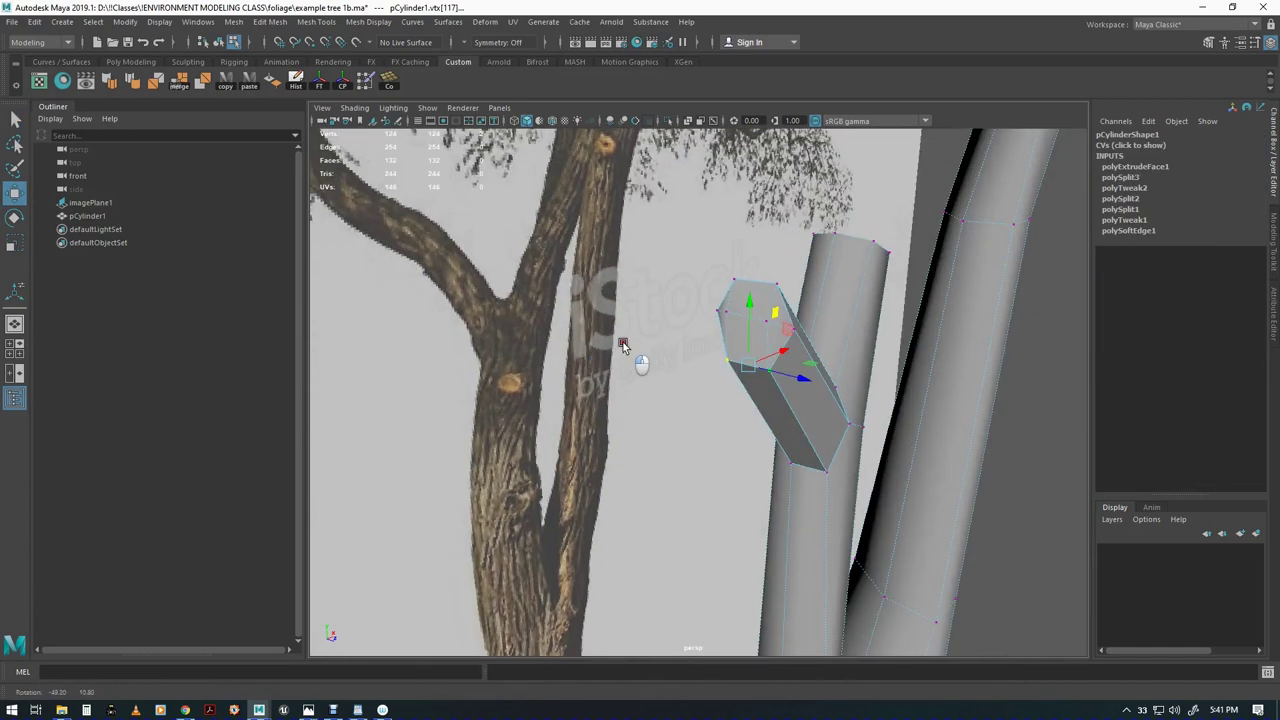
key("q")
left_click_drag(726, 266, 798, 308)
key("w")
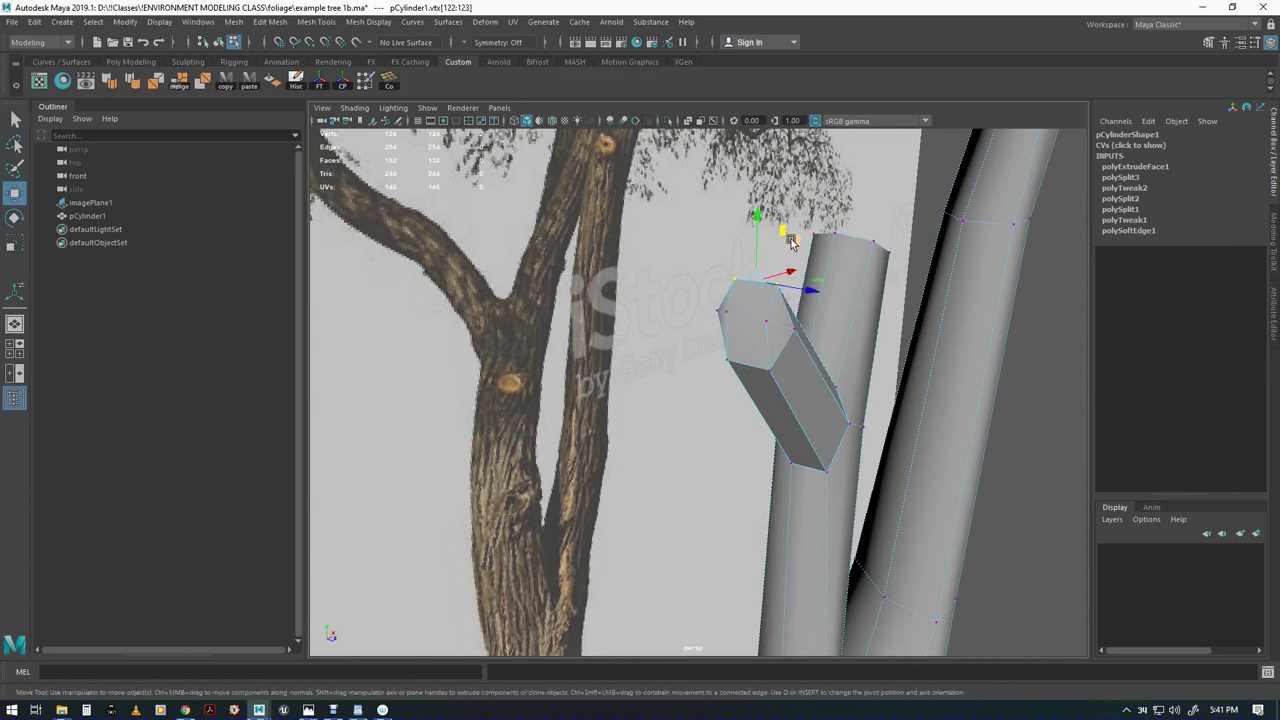
left_click_drag(763, 228, 818, 388, "alt")
In the front view, move the side branch's end vertices onto the photo's left branch
right_click_drag(818, 388, 725, 411, "alt")
mouse_move(725, 411)
left_mouse_down("alt")
mouse_move(711, 414)
mouse_move(732, 428)
left_mouse_up("alt")
key("space")
left_click(738, 402)
middle_click_drag(684, 513, 710, 471, "alt")
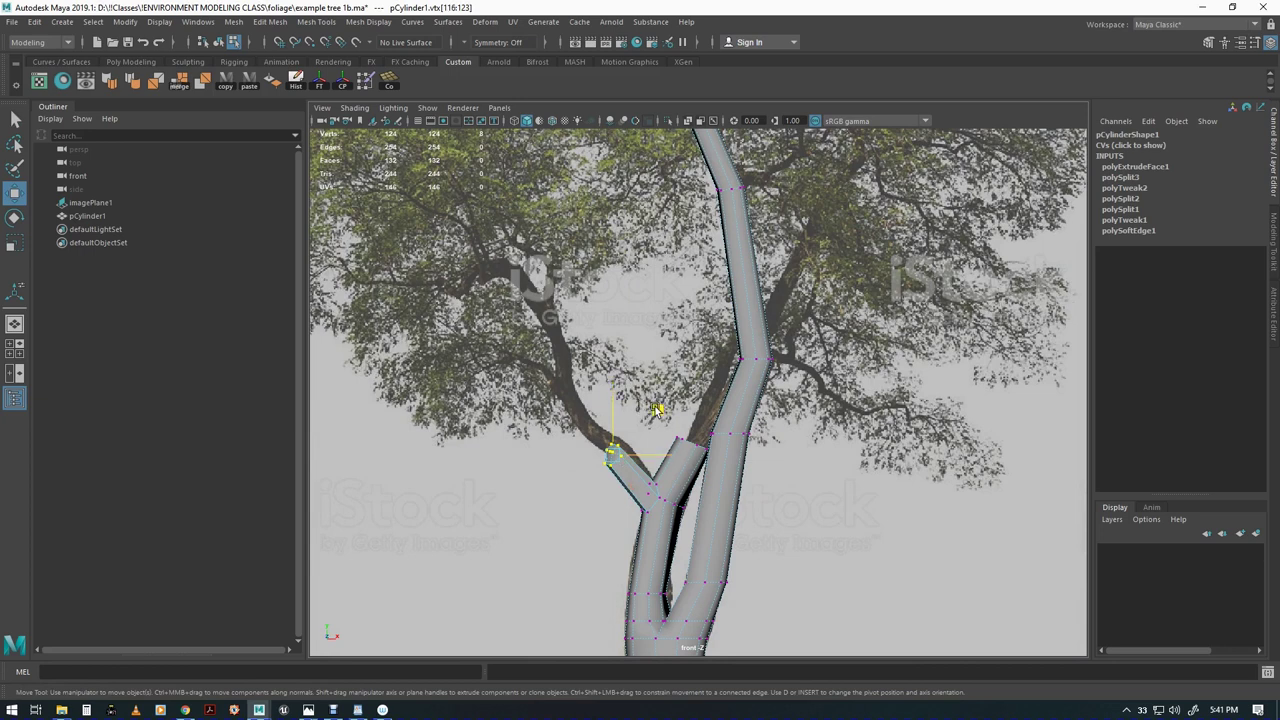
middle_click_drag(657, 408, 665, 402)
Show the mesh in wireframe and move the vertex ring at the left stem's upper end to match the photo
left_click_drag(661, 435, 731, 472)
key("q")
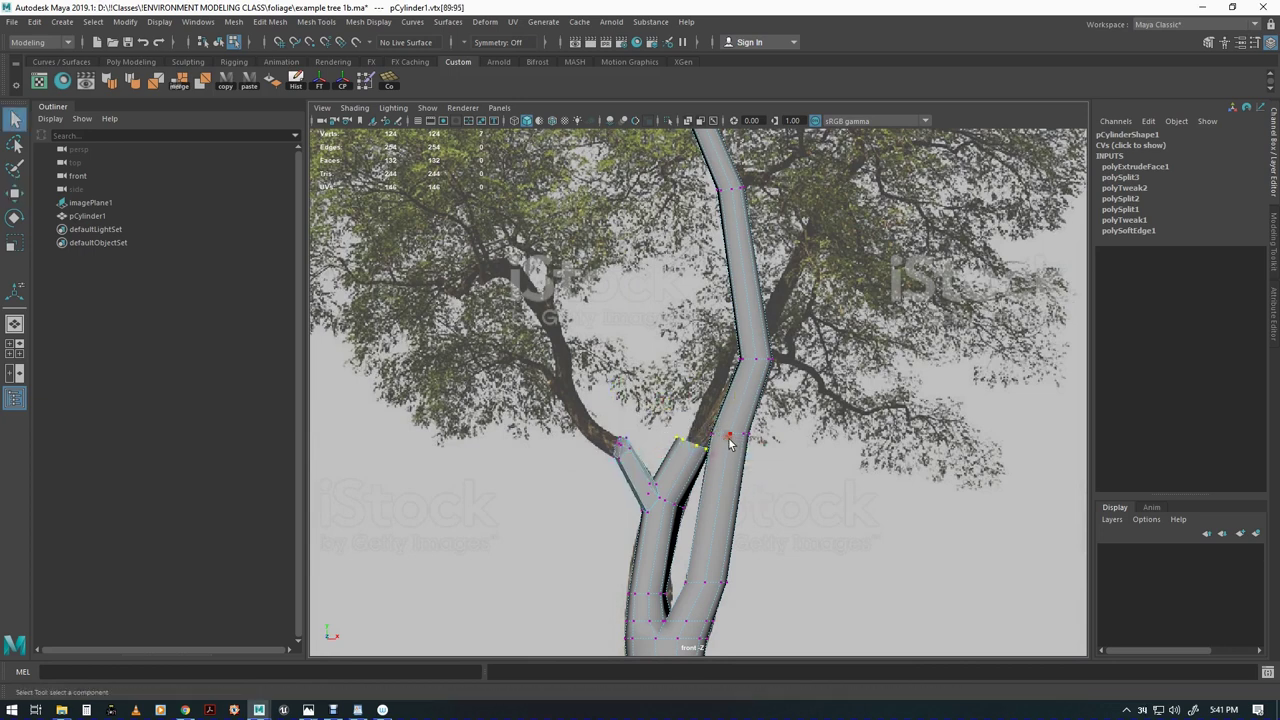
key("4")
middle_click_drag(789, 511, 795, 497, "alt")
right_click_drag(769, 497, 875, 509, "alt")
key("w")
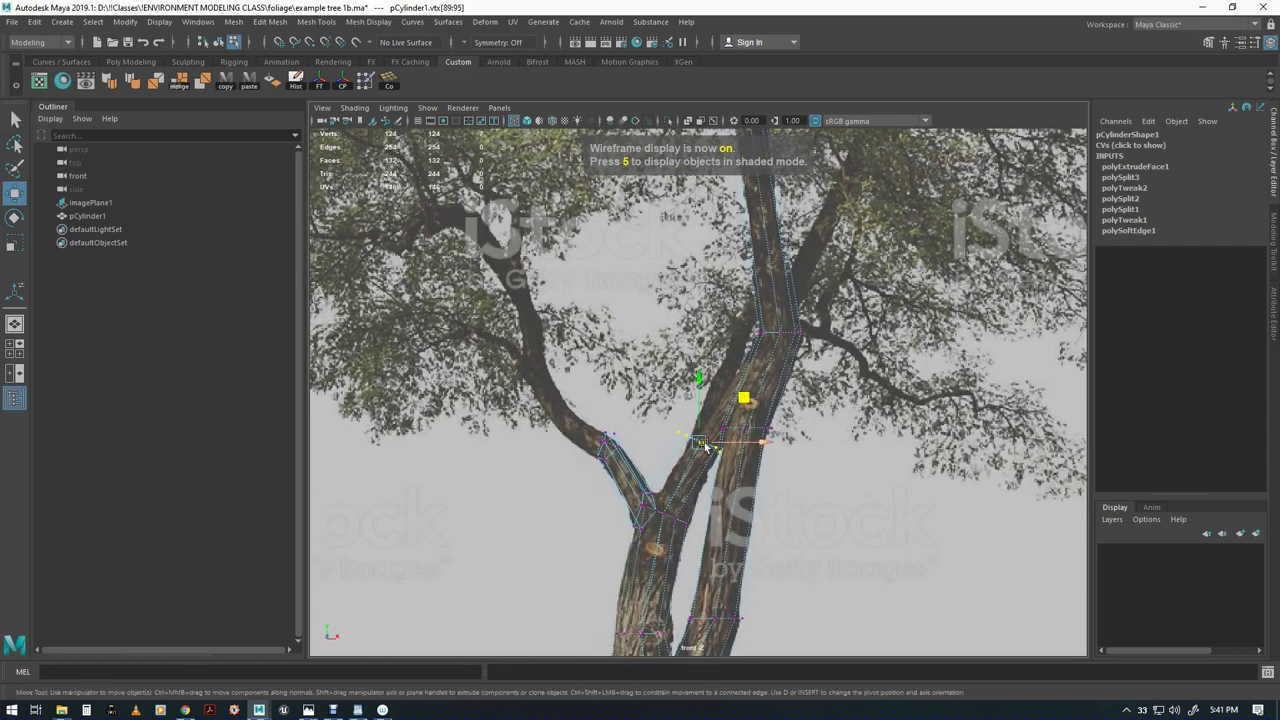
middle_click_drag(735, 408, 755, 477)
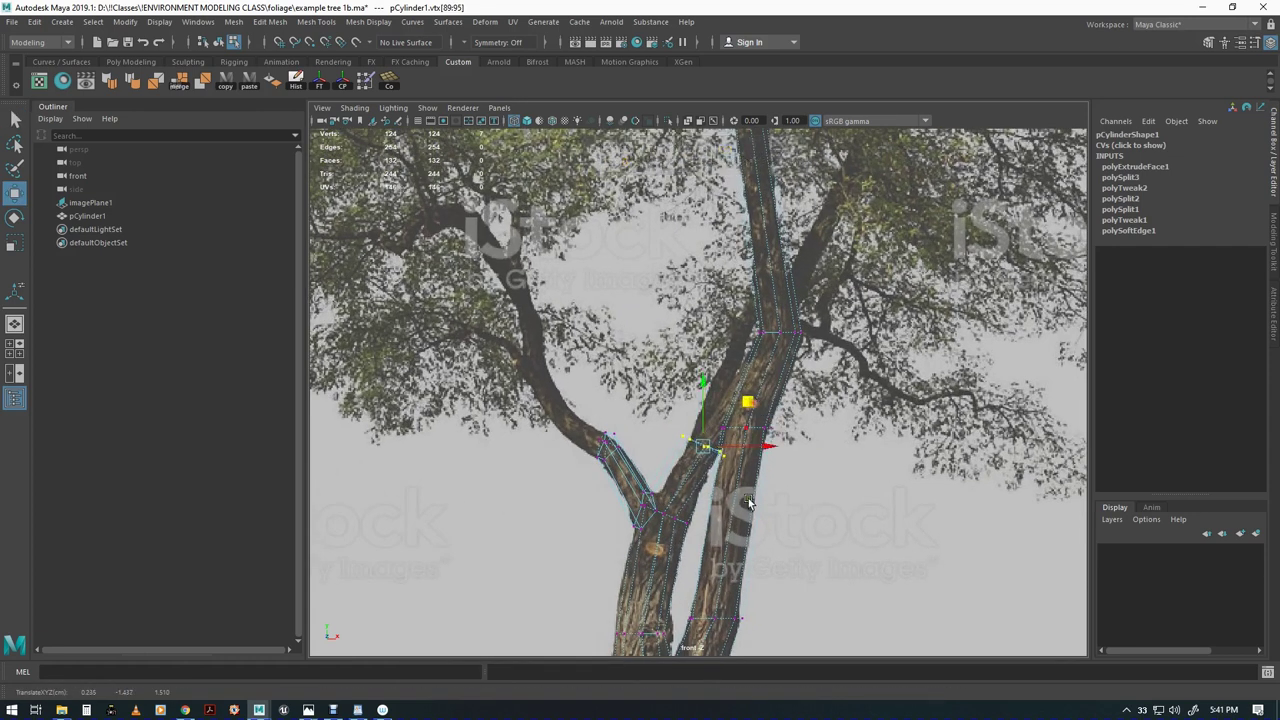
Return to object selection and compare the trunk and stem wireframe with the reference photo
left_click(686, 523)
key("F8")
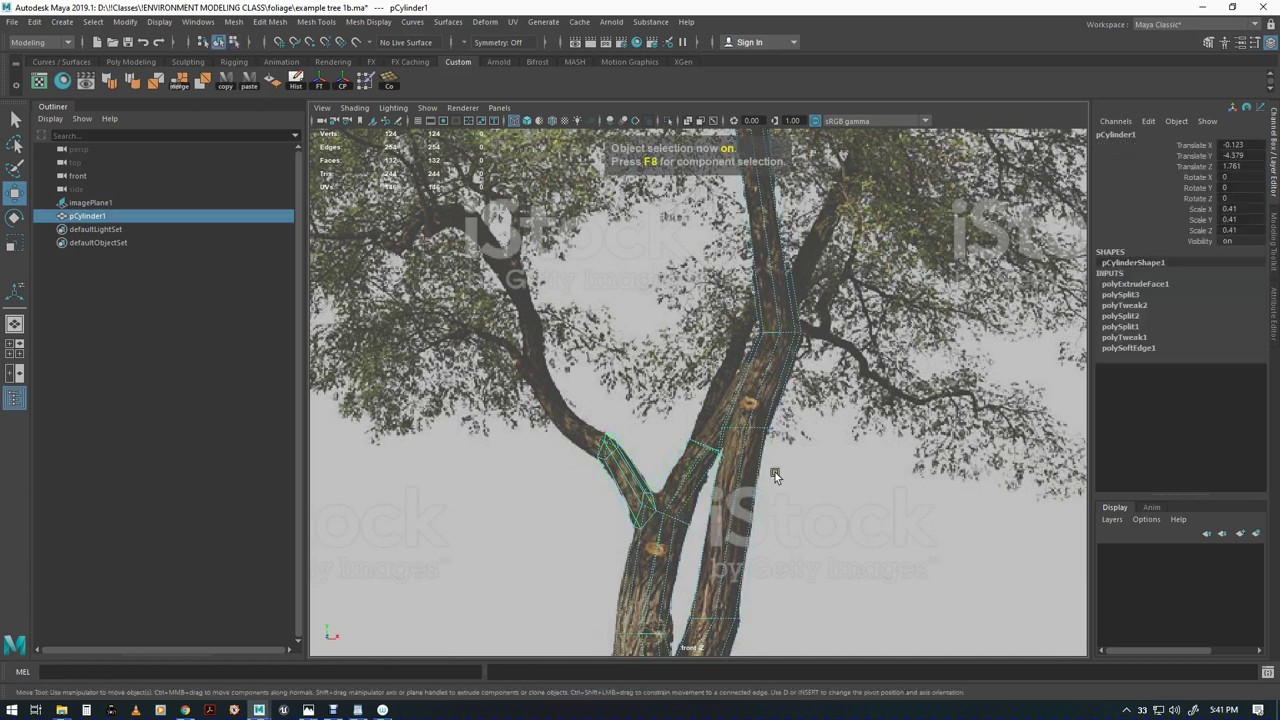
middle_click_drag(791, 545, 788, 355, "alt")
middle_click_drag(742, 534, 759, 389, "alt")
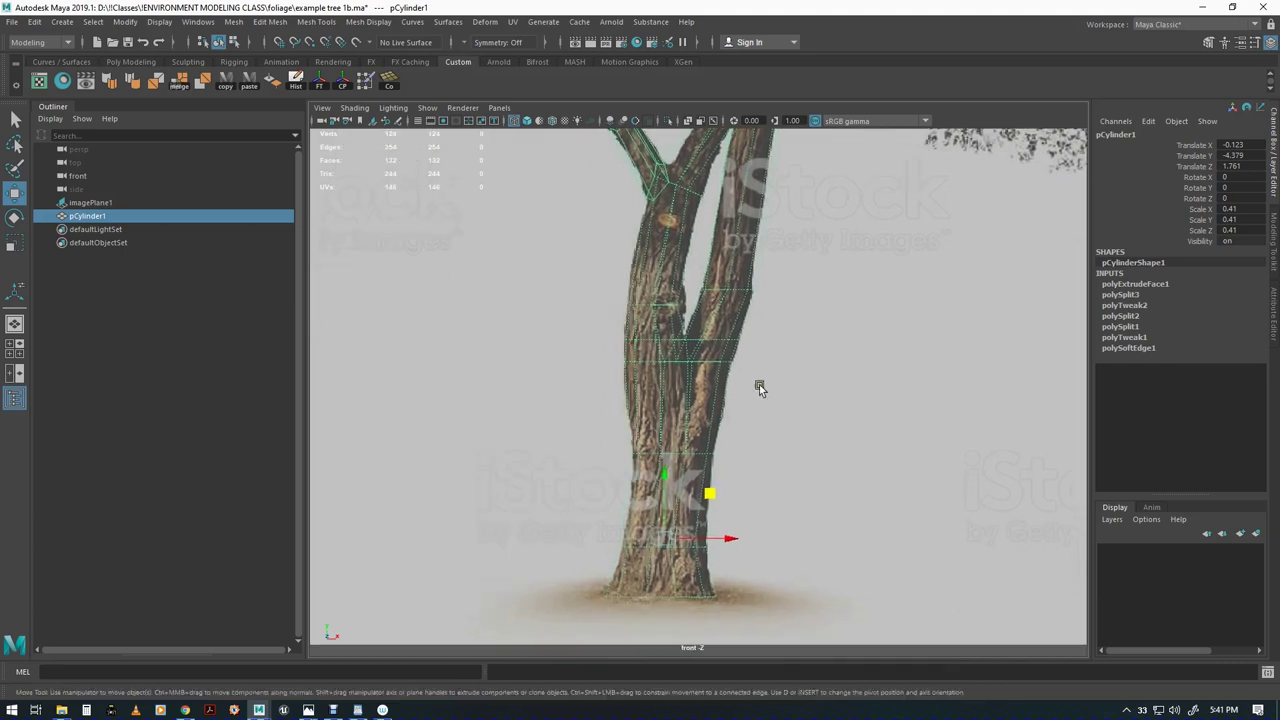
middle_click_drag(789, 313, 793, 521, "alt")
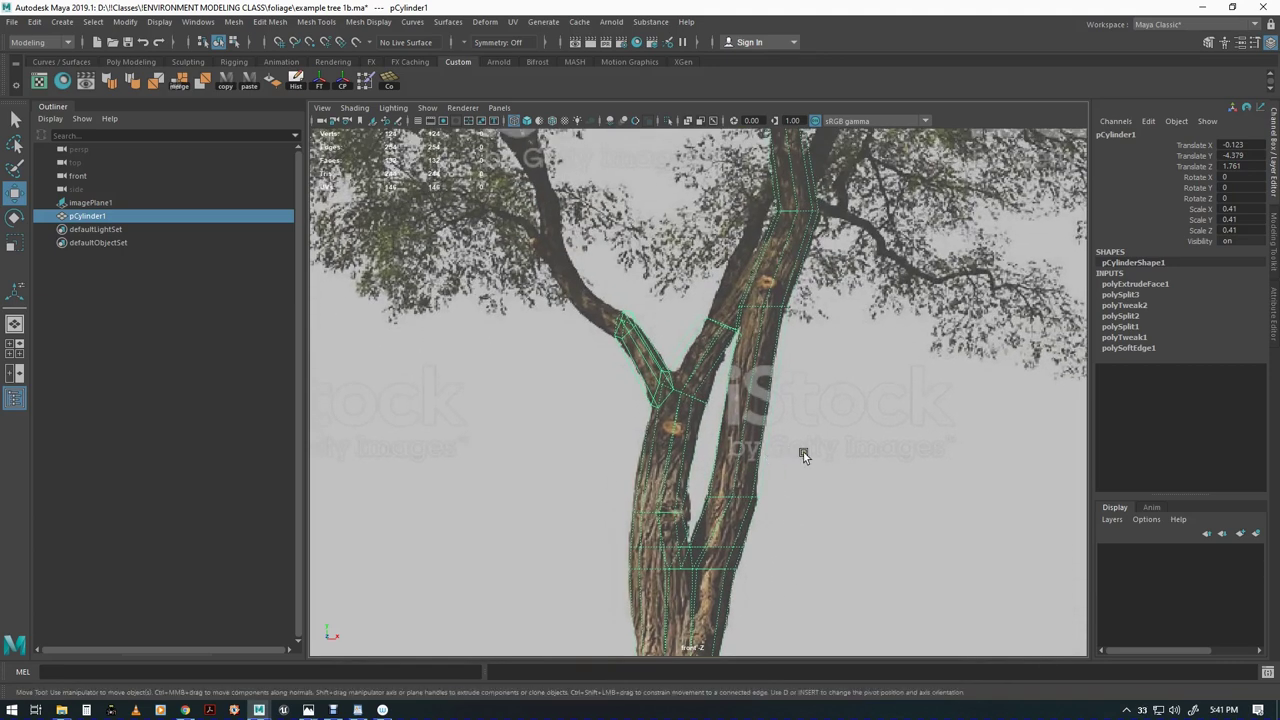
Open the Preferences settings window
left_click(190, 23)
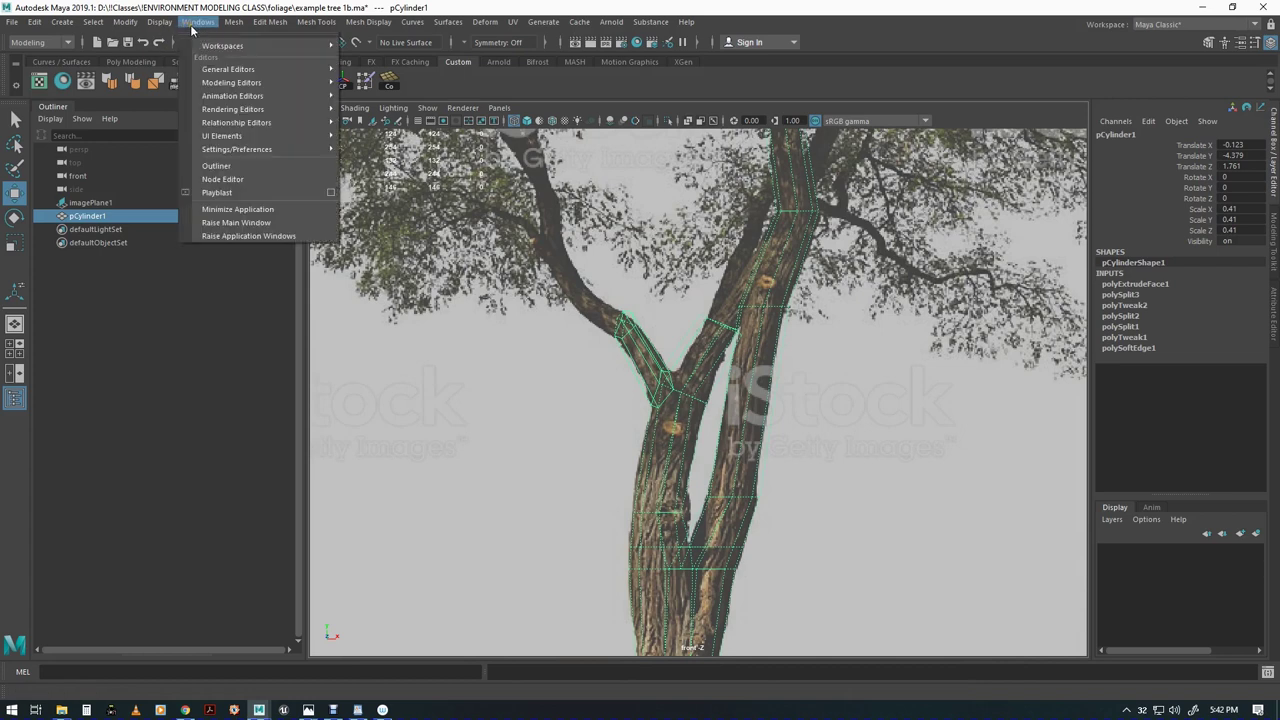
mouse_move(226, 139)
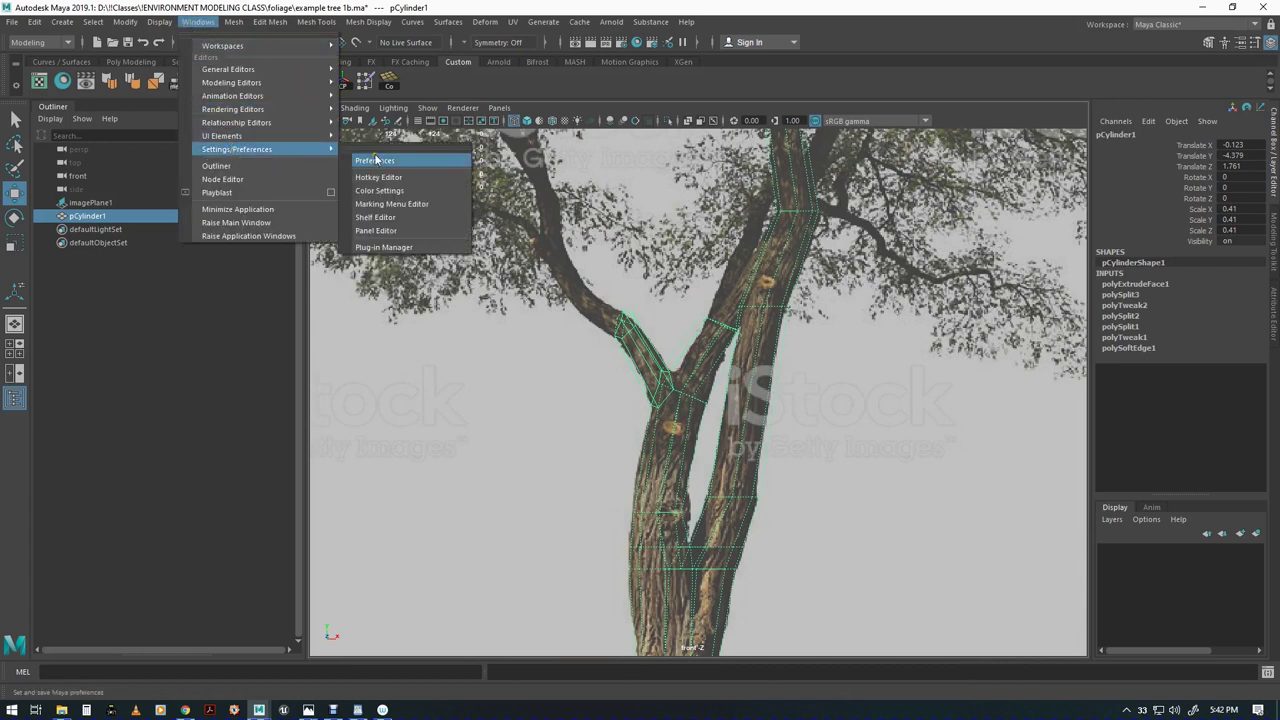
left_click(376, 160)
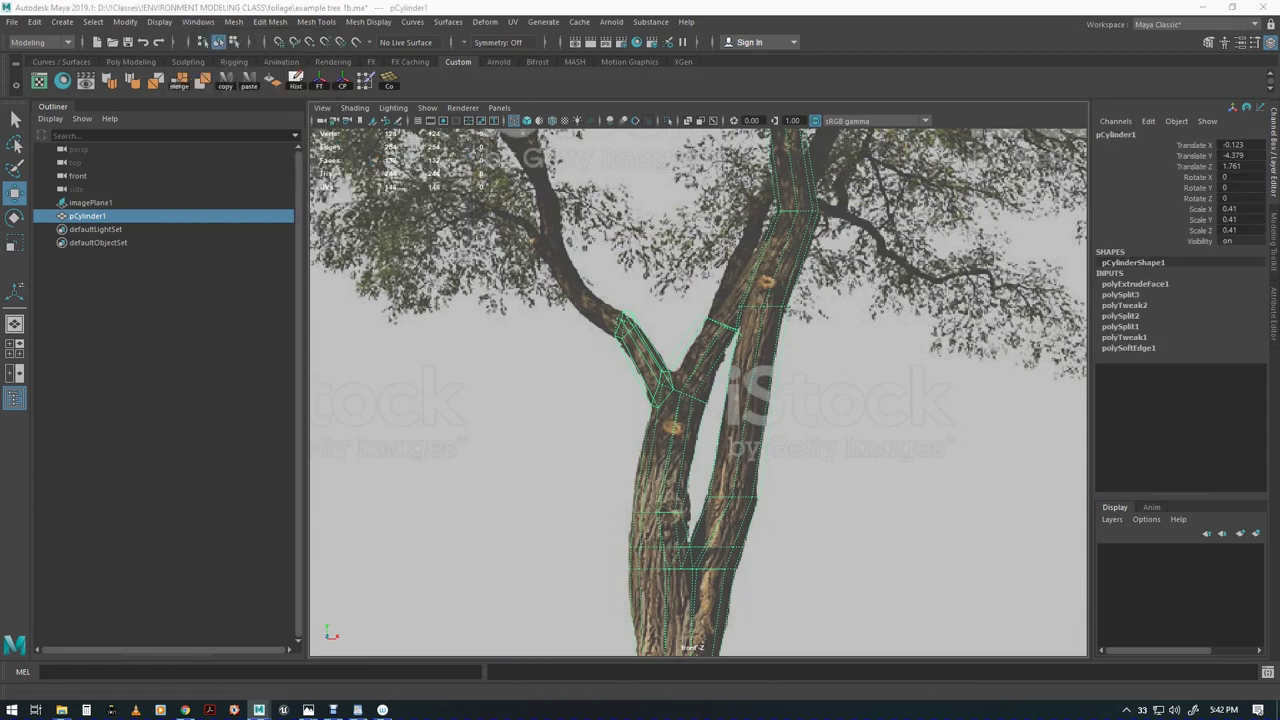
left_click_drag(389, 140, 393, 158)
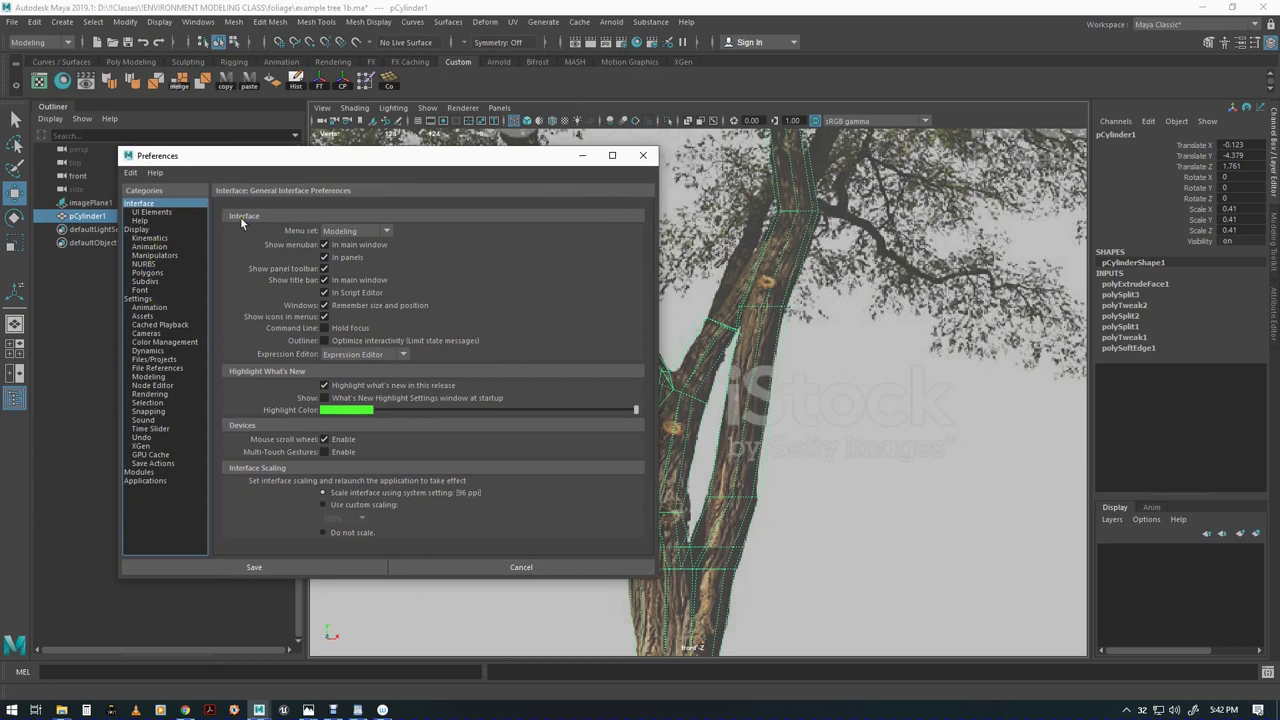
left_click(644, 158)
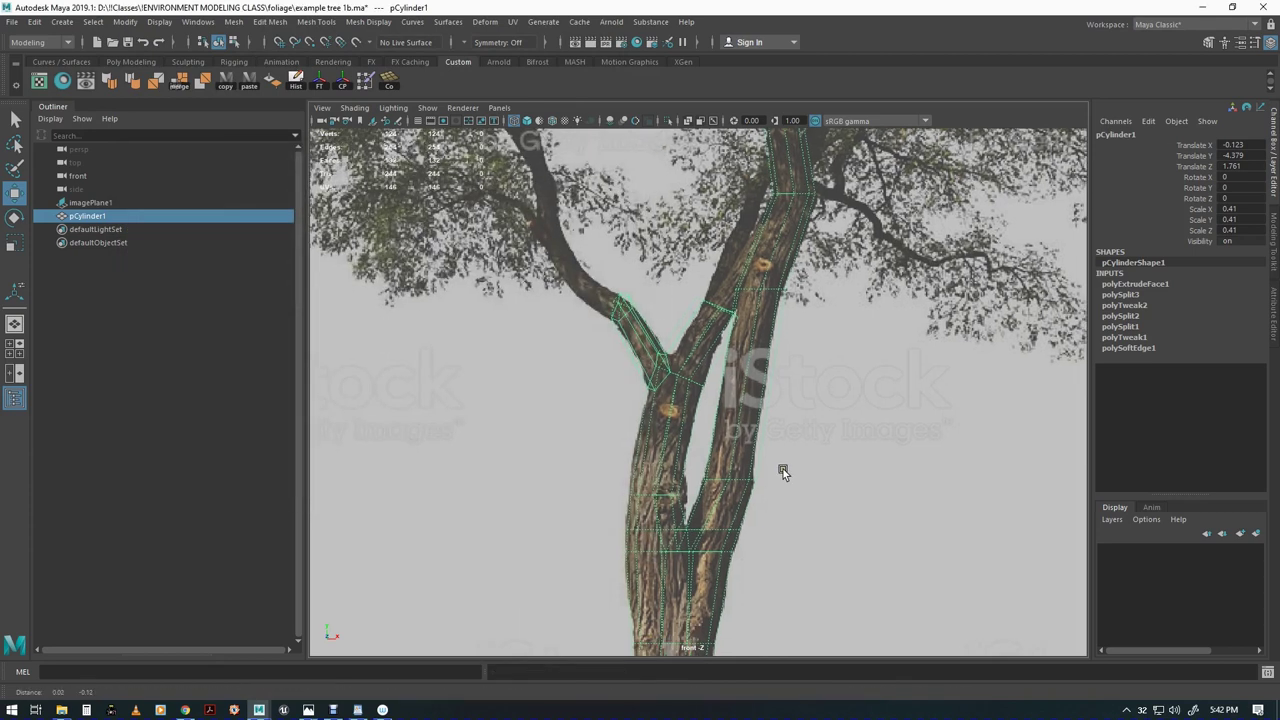
Soften the edges of the lower trunk and right limb, followed by those of the right limb's upper section
key("F11")
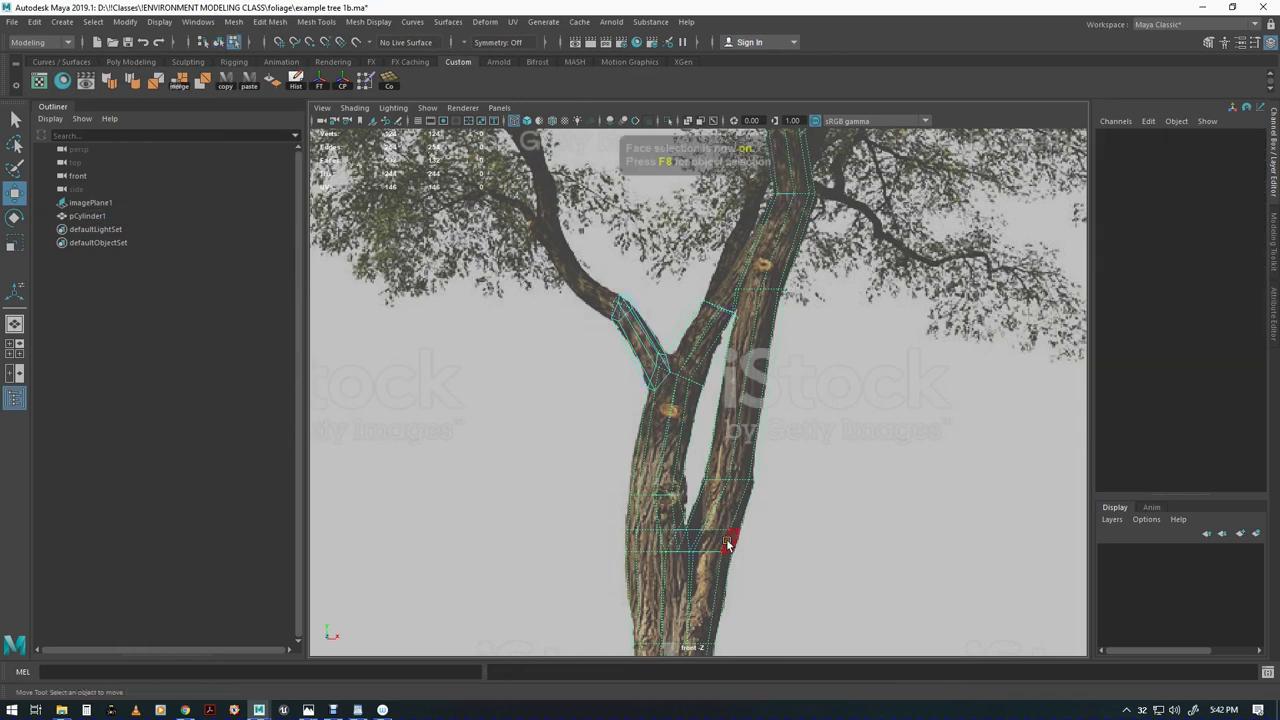
left_click_drag(590, 444, 857, 614)
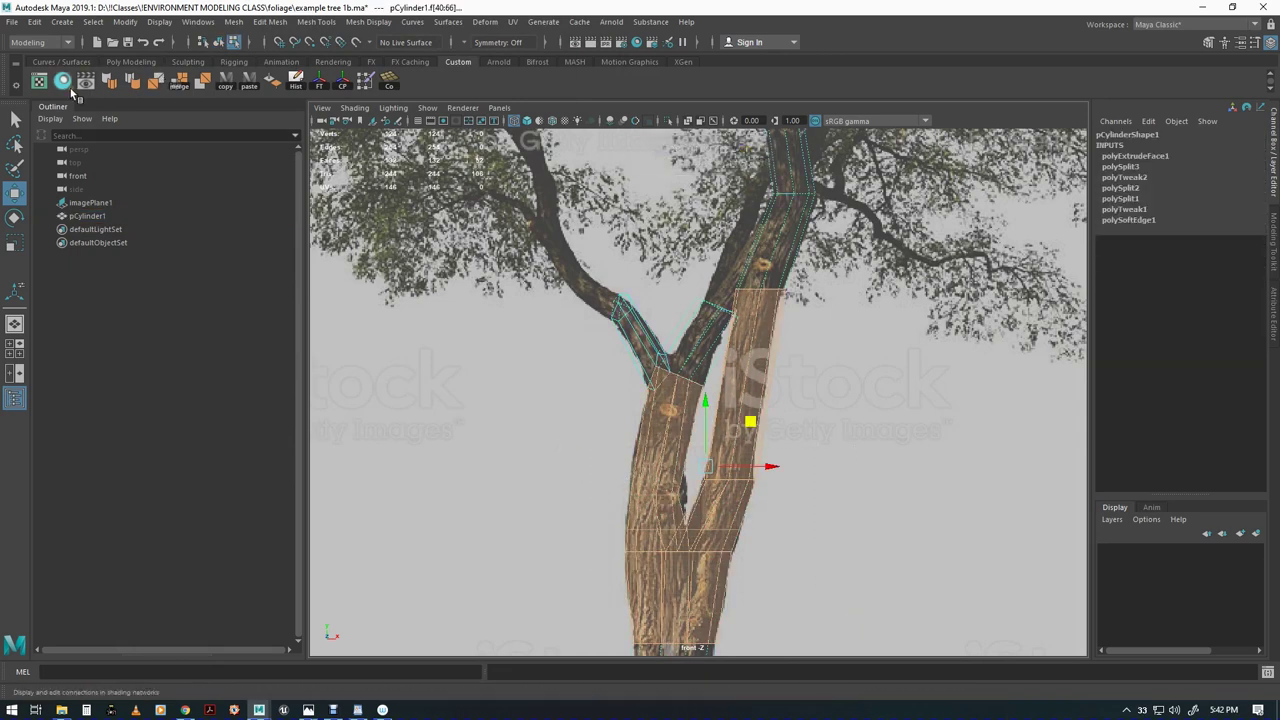
left_click(490, 442)
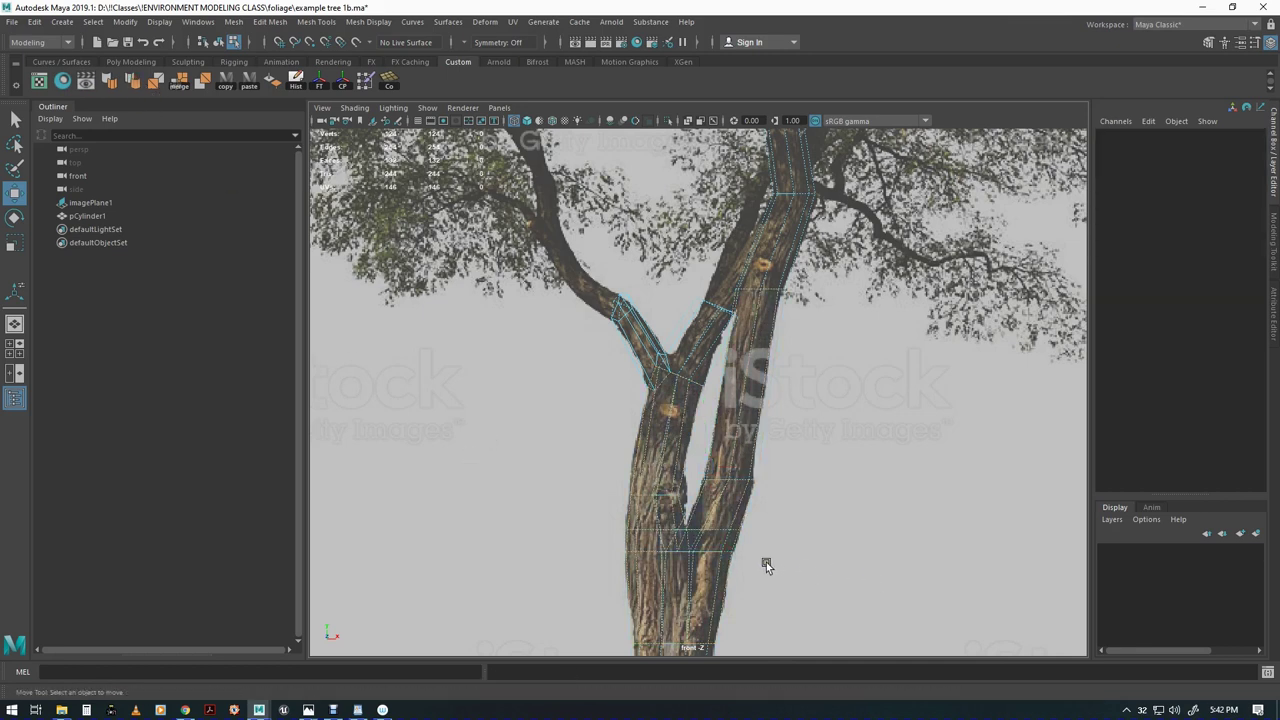
middle_click_drag(793, 380, 738, 484, "alt")
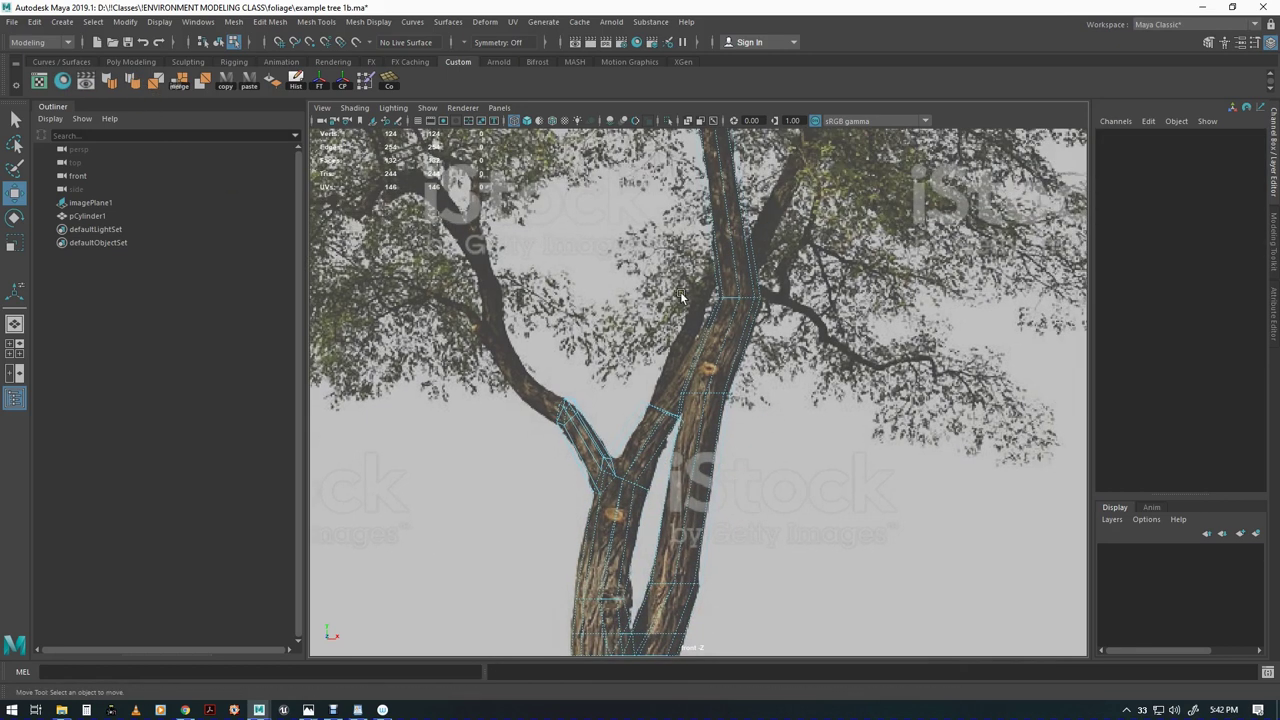
left_click_drag(687, 287, 787, 321)
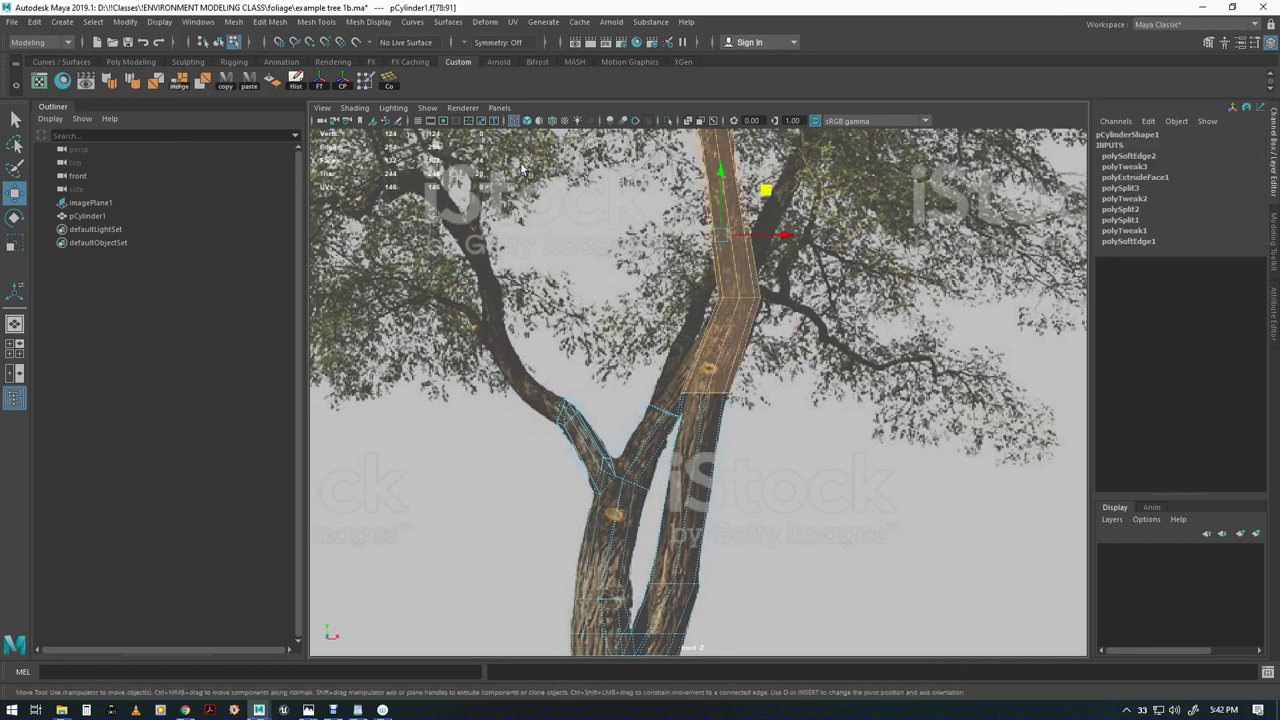
left_click(148, 76)
left_click(766, 444)
Inspect the tree in the perspective view and display it smooth-shaded with X-Ray turned on
middle_click_drag(813, 475, 800, 438, "alt")
key("space")
left_click_drag(718, 391, 711, 468)
right_click_drag(711, 468, 948, 483, "alt")
middle_click_drag(932, 461, 912, 441, "alt")
left_click_drag(912, 439, 831, 423, "alt")
middle_click_drag(831, 423, 695, 542, "alt")
left_click_drag(695, 542, 692, 402, "alt")
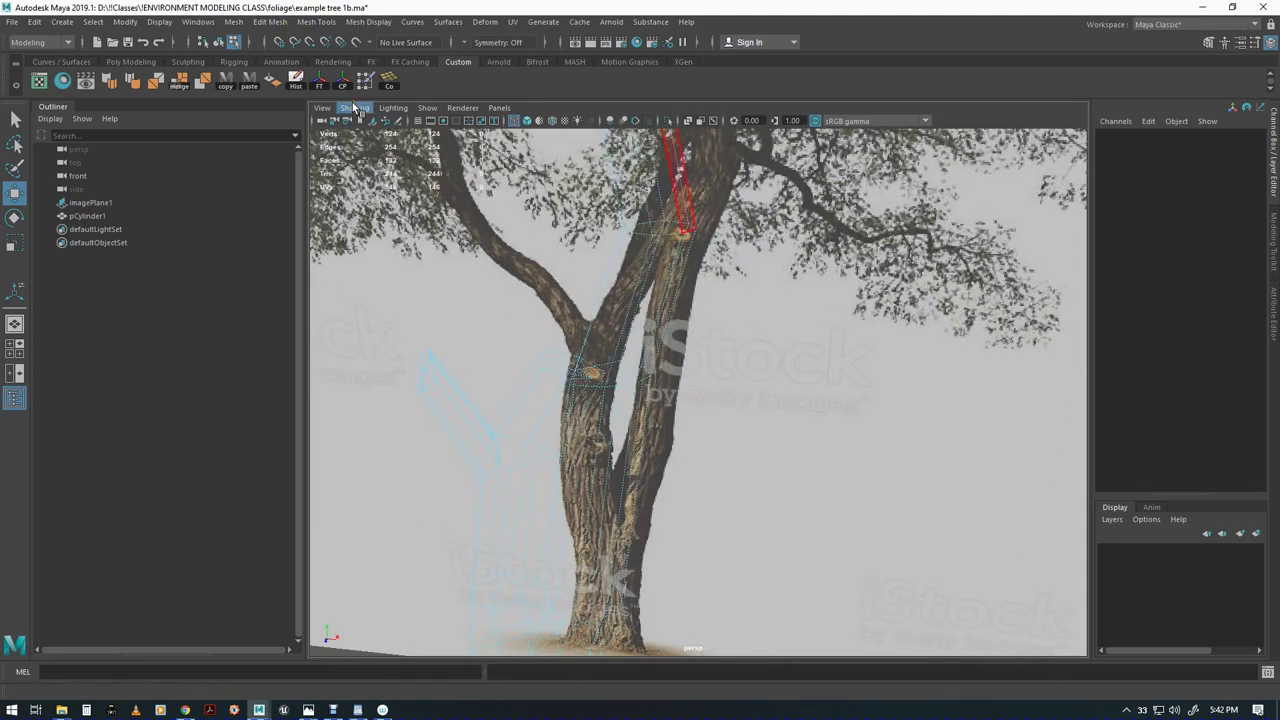
middle_click_drag(724, 368, 737, 370, "alt")
key("5")
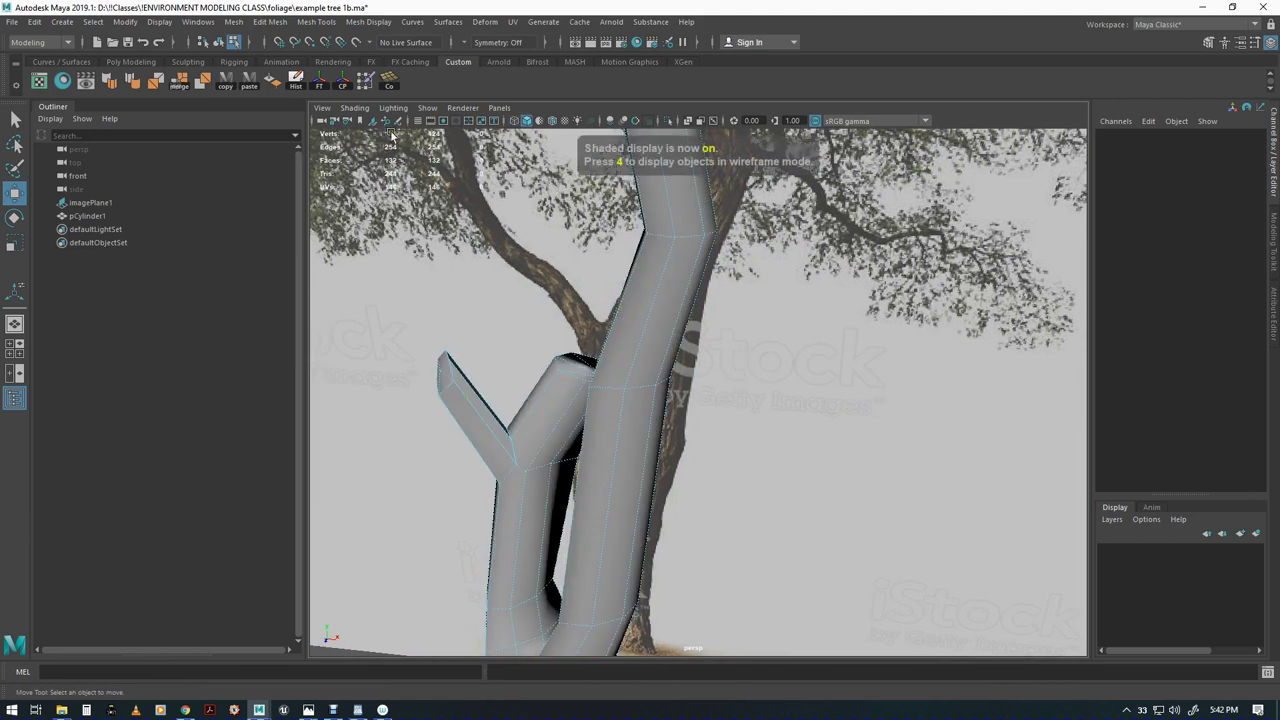
left_click(355, 107)
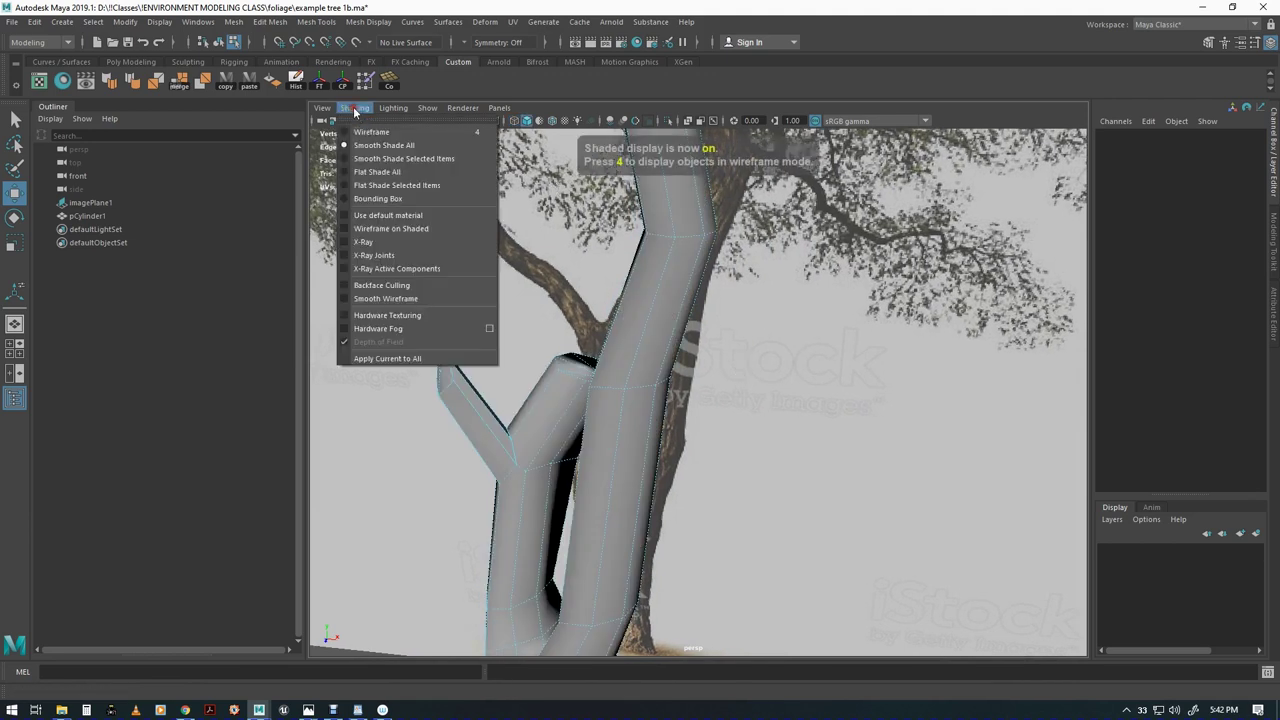
left_click(370, 244)
In the front view, soften the edges around the trunk fork and its adjoining branches
middle_click_drag(700, 401, 715, 356, "alt")
key("space")
left_click_drag(700, 364, 704, 398)
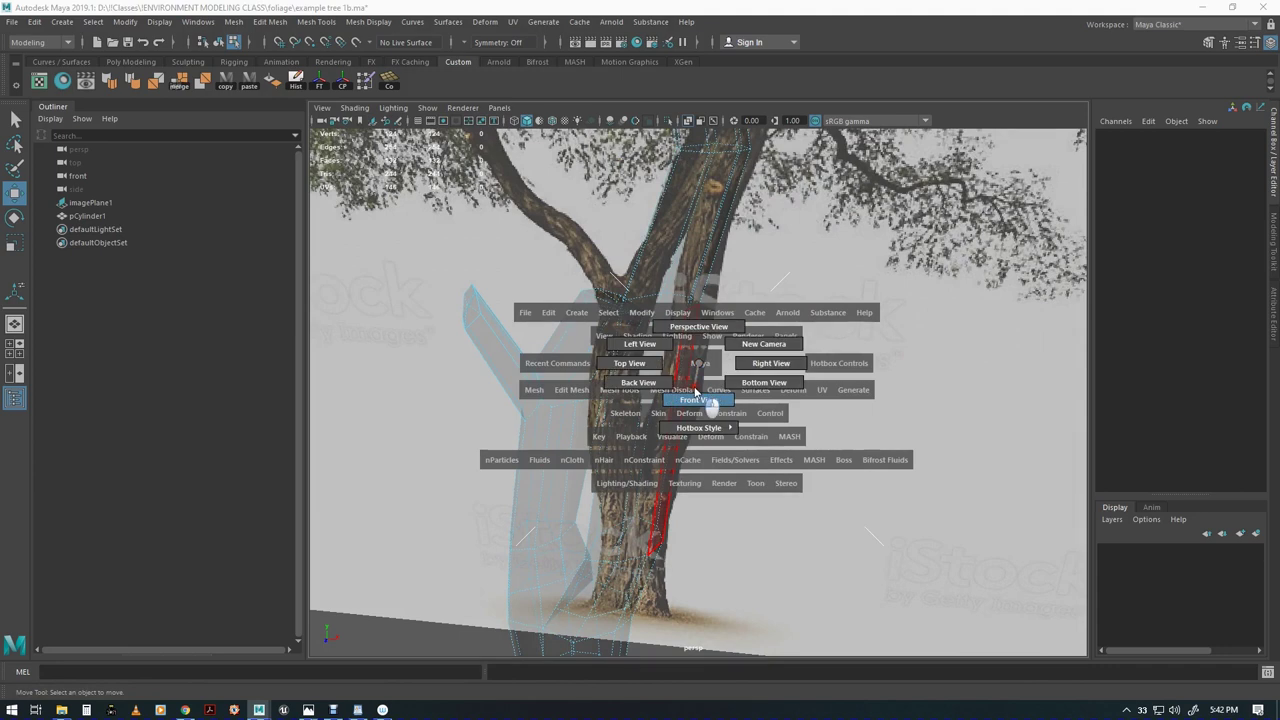
middle_click_drag(719, 440, 749, 466, "alt")
left_click_drag(503, 326, 694, 499)
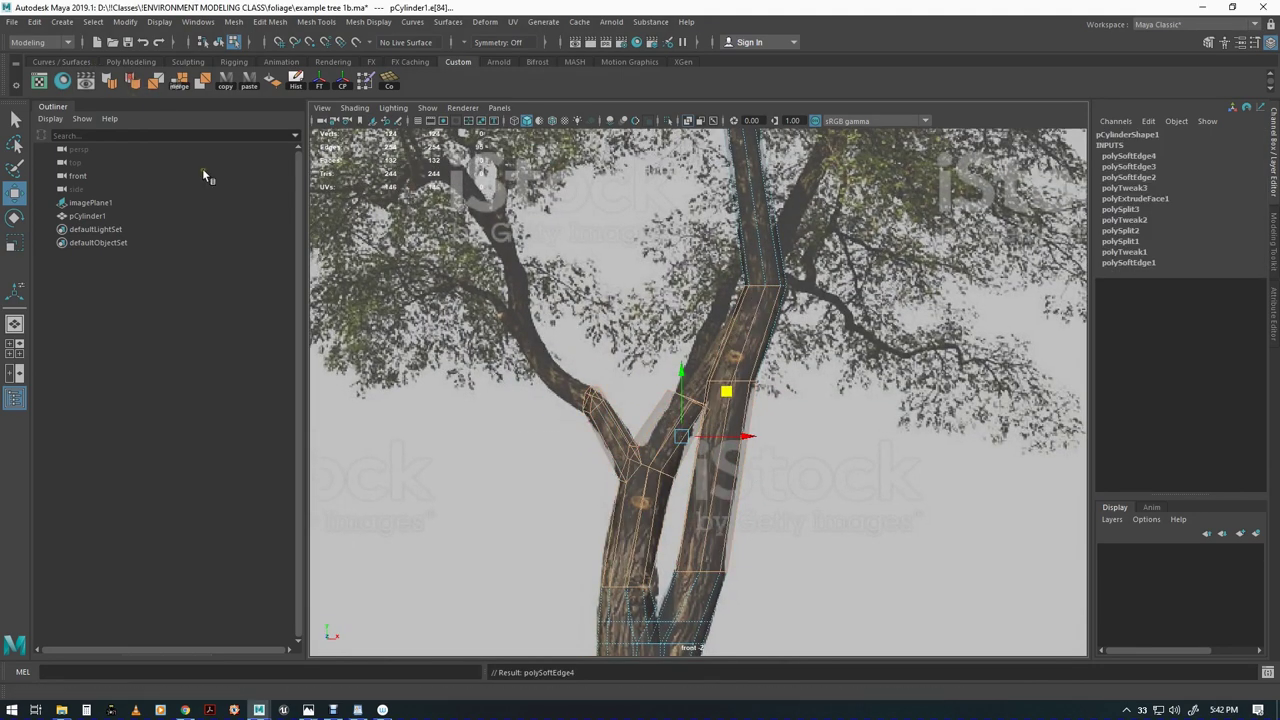
left_click(438, 476)
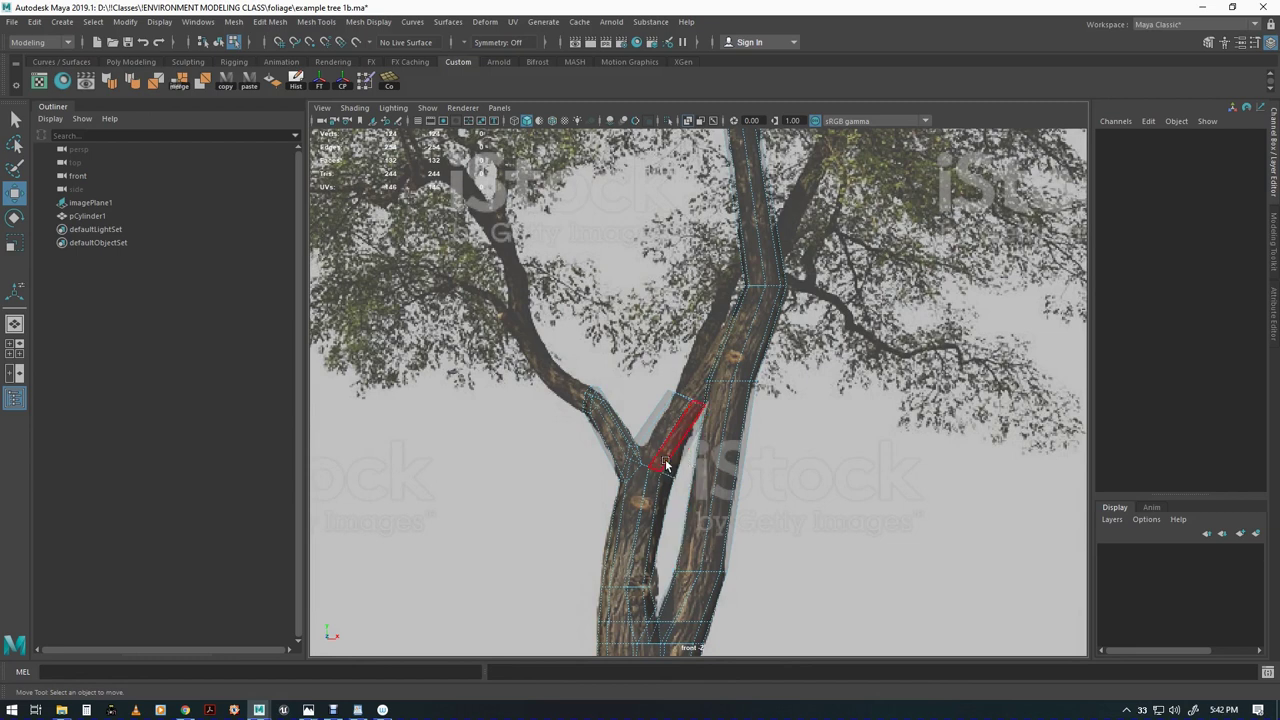
Extrude the end of the short left branch by about -0.228 in X and 0.116 in Y along the reference limb
key("F11")
left_click_drag(541, 360, 684, 514)
key("q")
key("w")
middle_click_drag(644, 421, 647, 455, "alt")
key("ctrl+e")
key("w")
left_click_drag(619, 406, 593, 388)
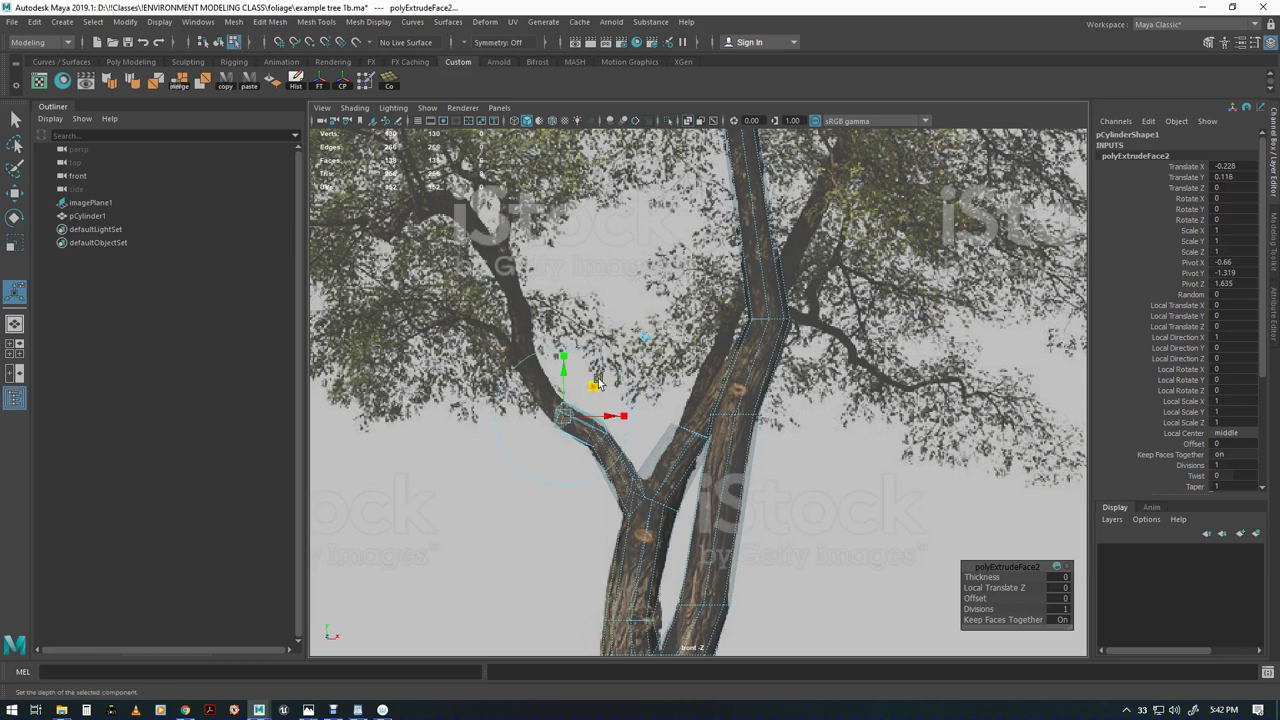
Extrude the left branch's end again, up and to the left to the next bend of the reference limb
key("ctrl+e")
key("w")
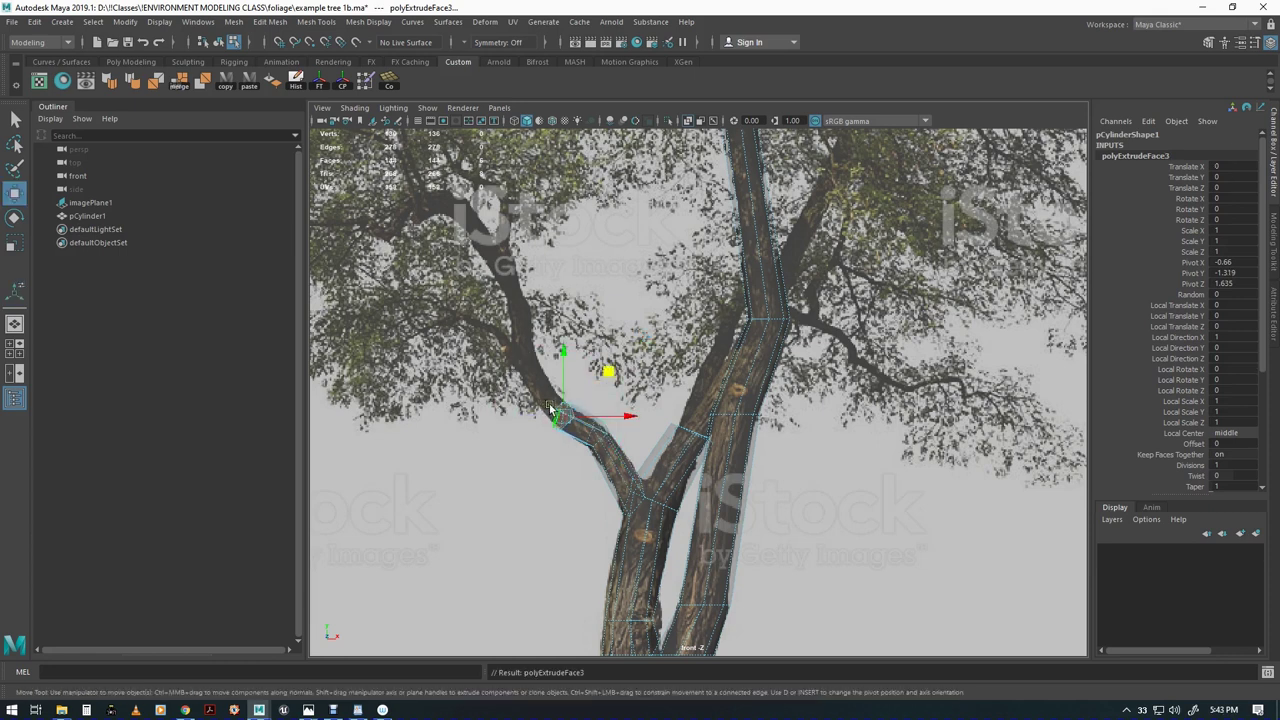
middle_click_drag(608, 375, 572, 312)
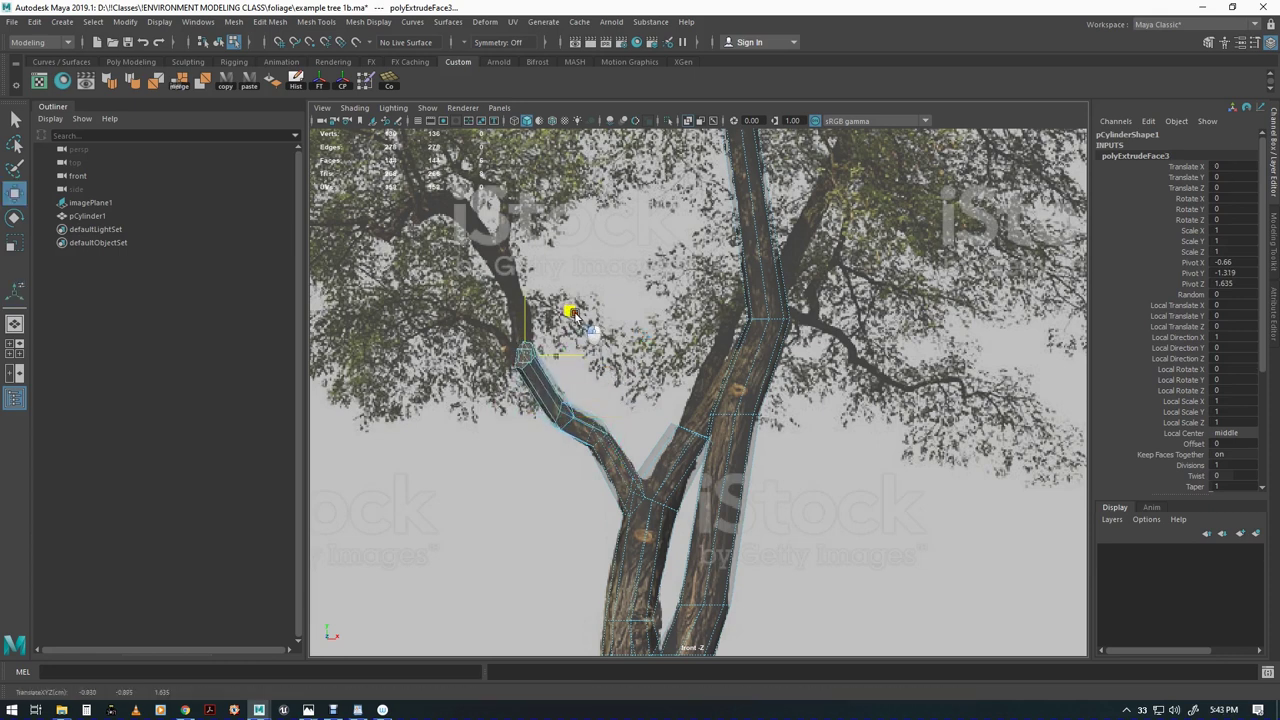
Rotate the left branch's new end to follow the bend and scale it to about 0.85, fitting it to the reference limb
key("e")
mouse_move(561, 307)
left_mouse_down()
mouse_move(578, 330)
mouse_move(576, 307)
left_mouse_up()
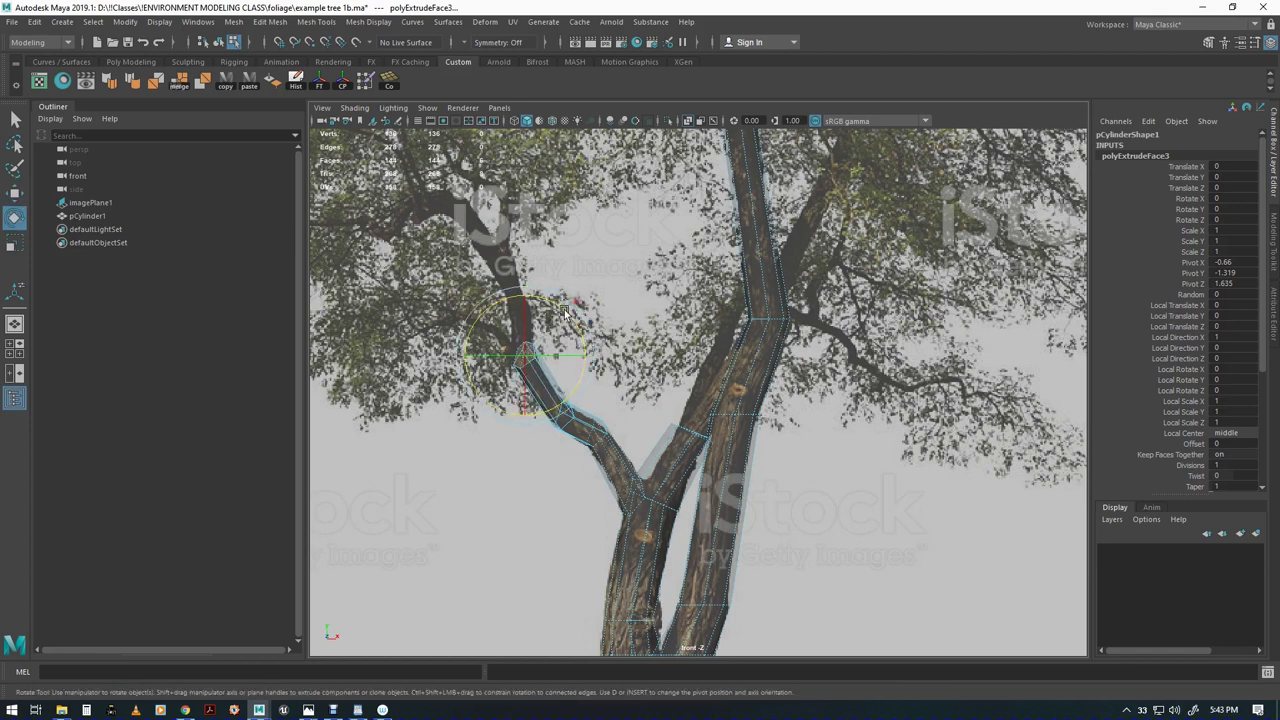
key("r")
middle_click_drag(565, 322, 524, 362)
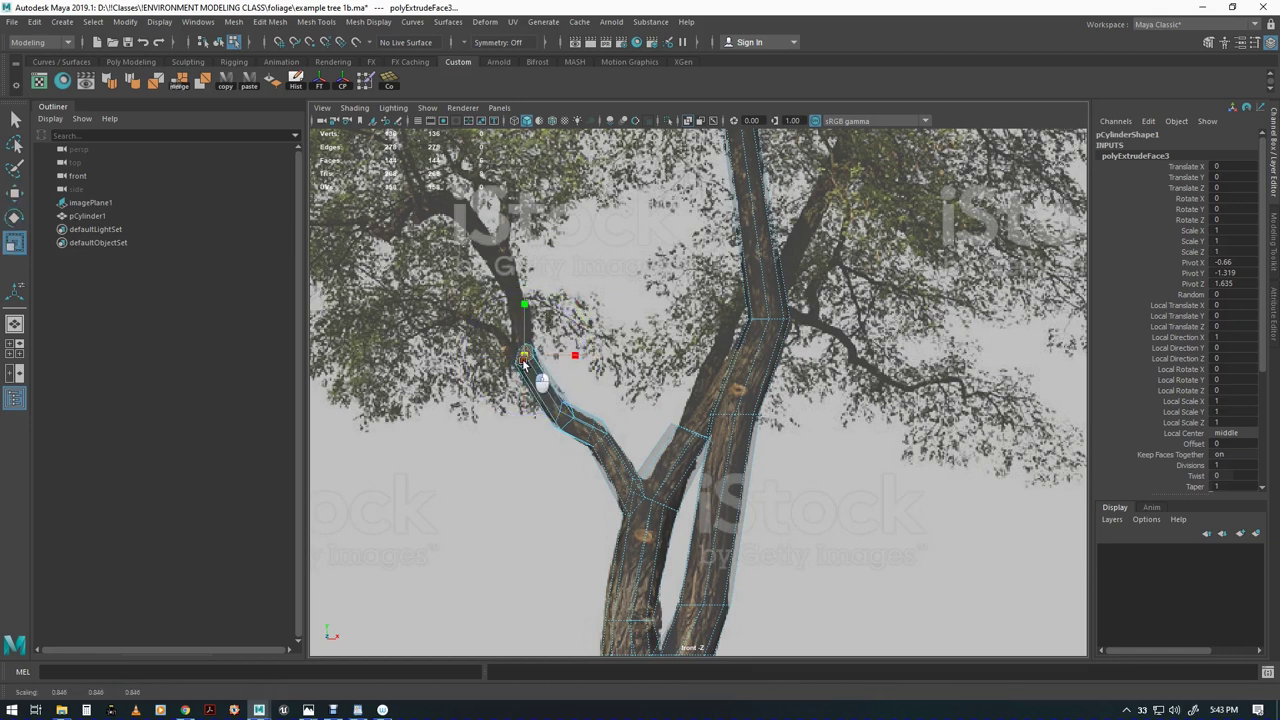
key("w")
middle_click_drag(571, 314, 572, 318)
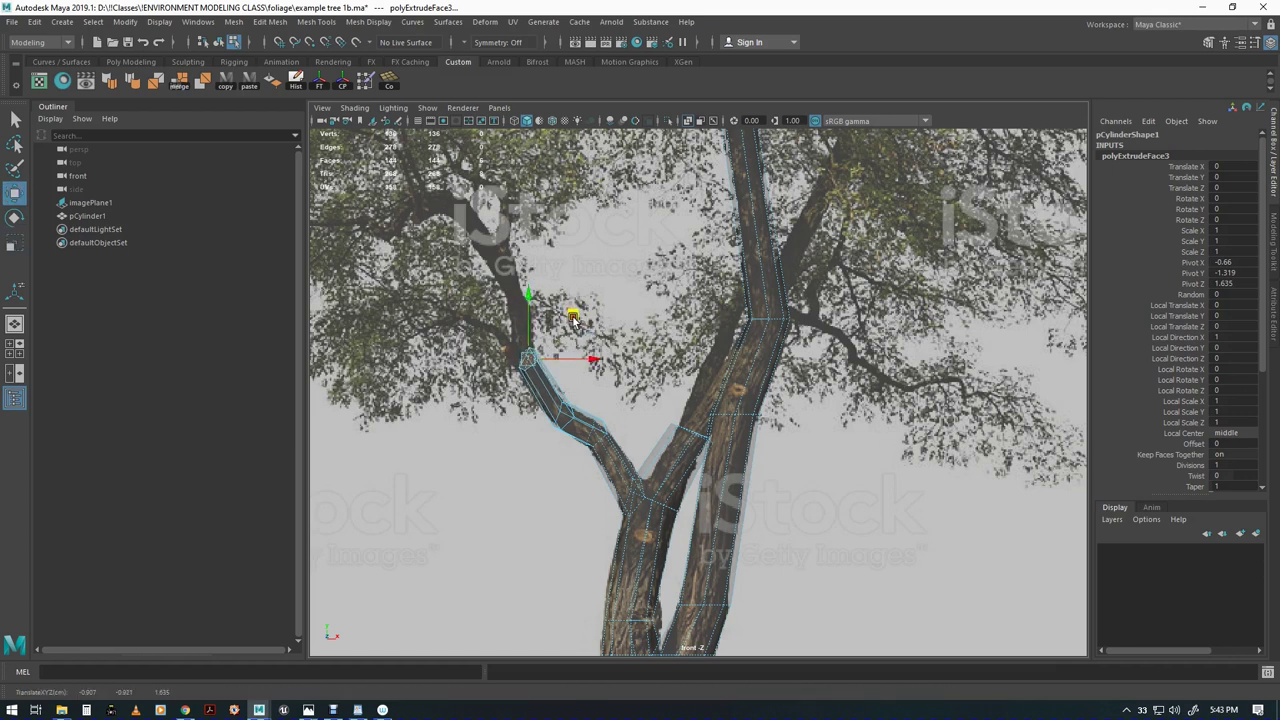
Extrude two more segments from the left branch's end, continuing up along the reference limb
key("ctrl+e")
key("w")
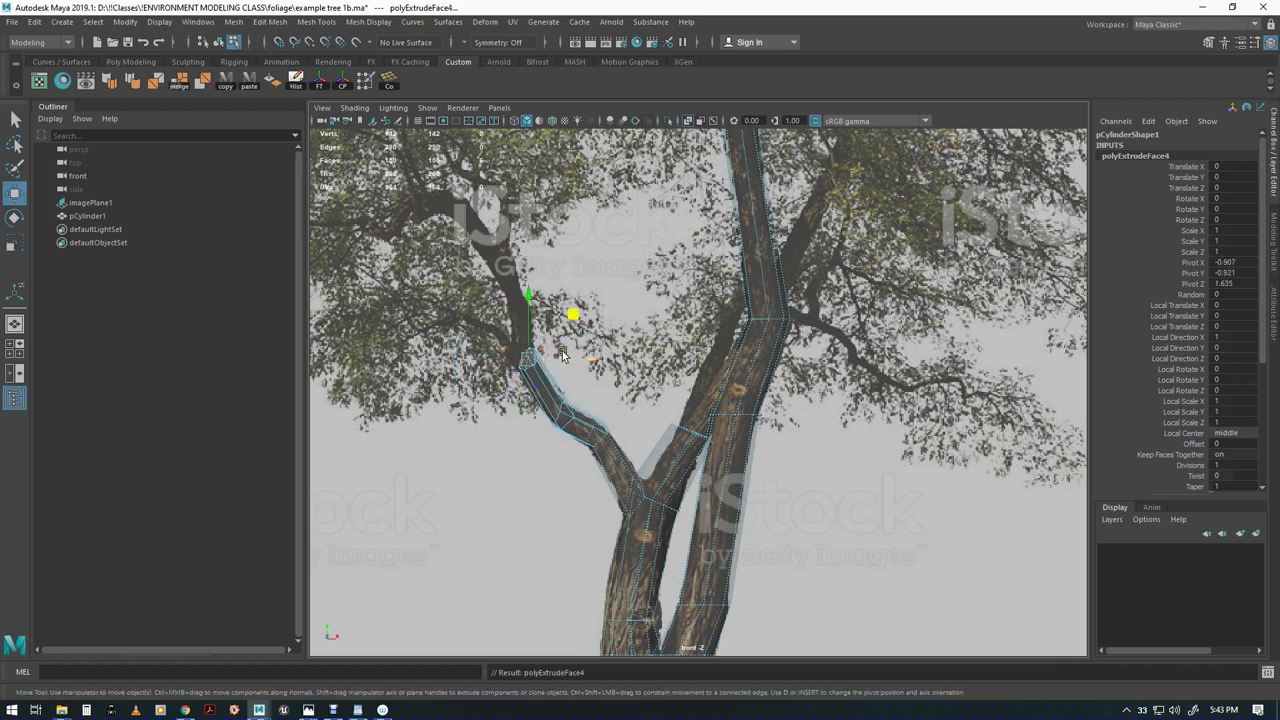
middle_click_drag(573, 316, 563, 262)
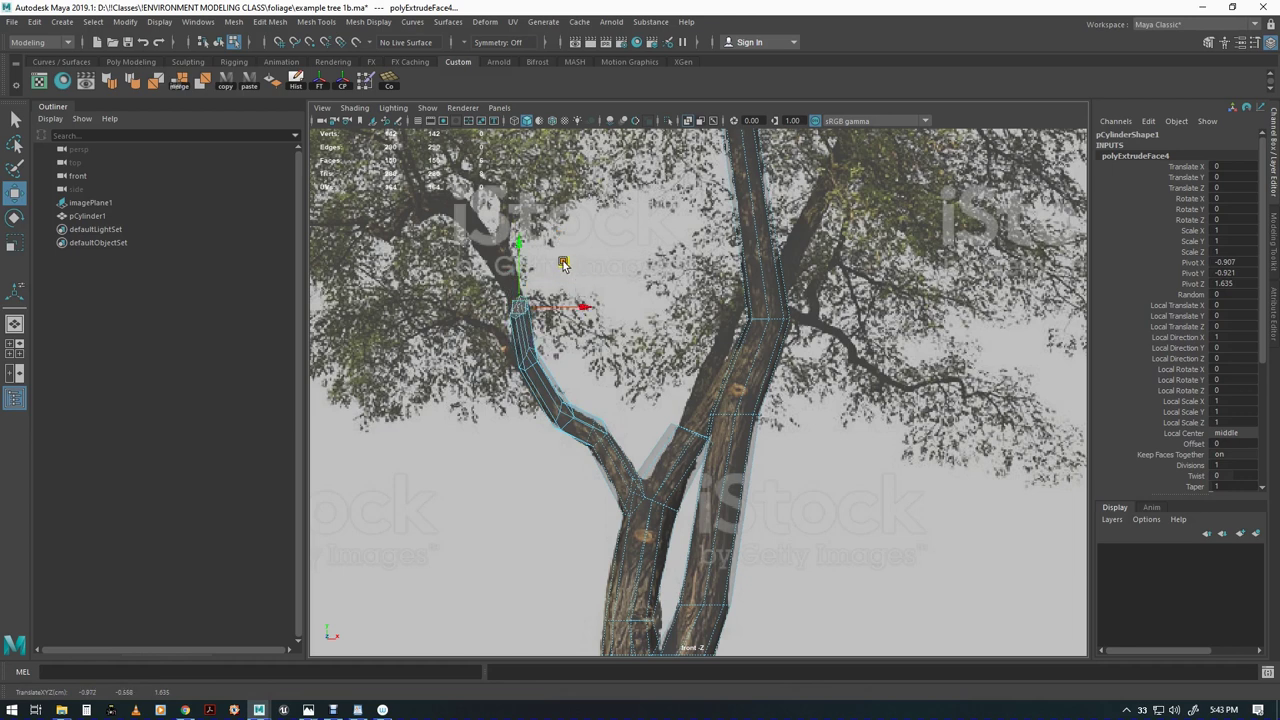
key("ctrl+e")
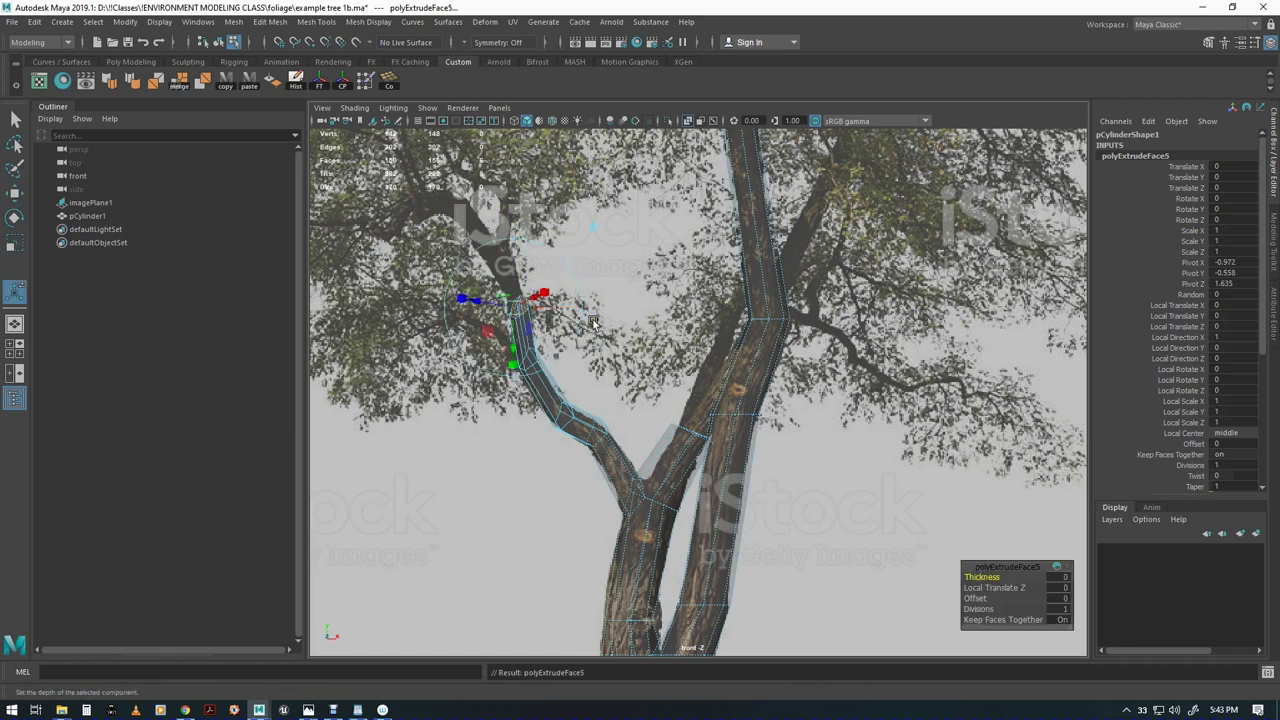
key("w")
middle_click_drag(561, 264, 528, 190)
middle_click_drag(576, 265, 622, 404, "alt")
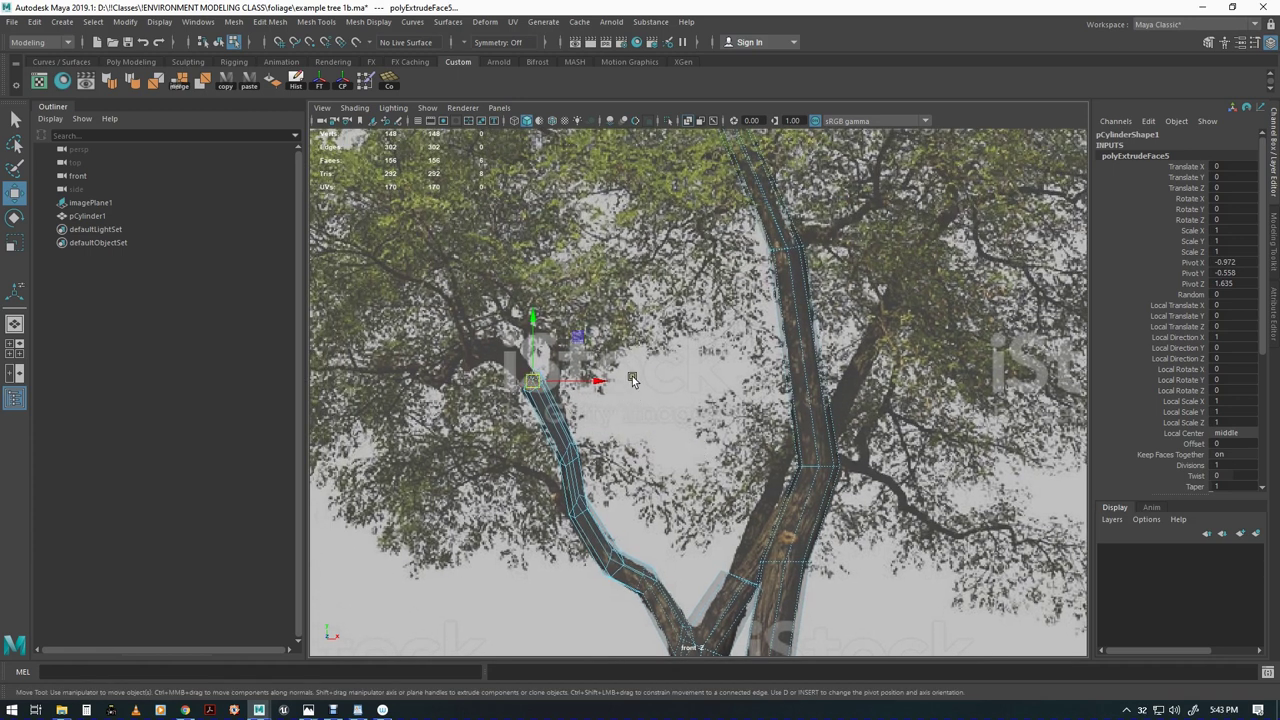
Extrude another segment of the left branch up and left to where the reference limb divides
key("ctrl+e")
key("w")
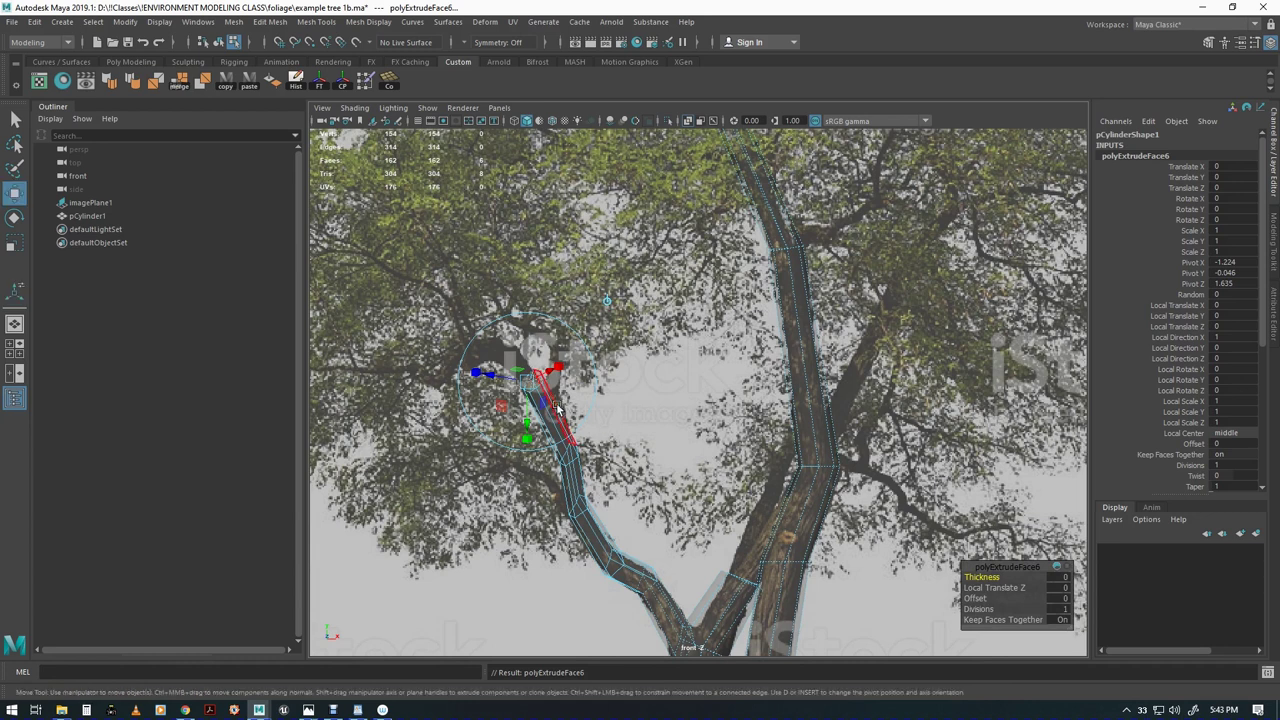
left_click_drag(575, 342, 543, 303)
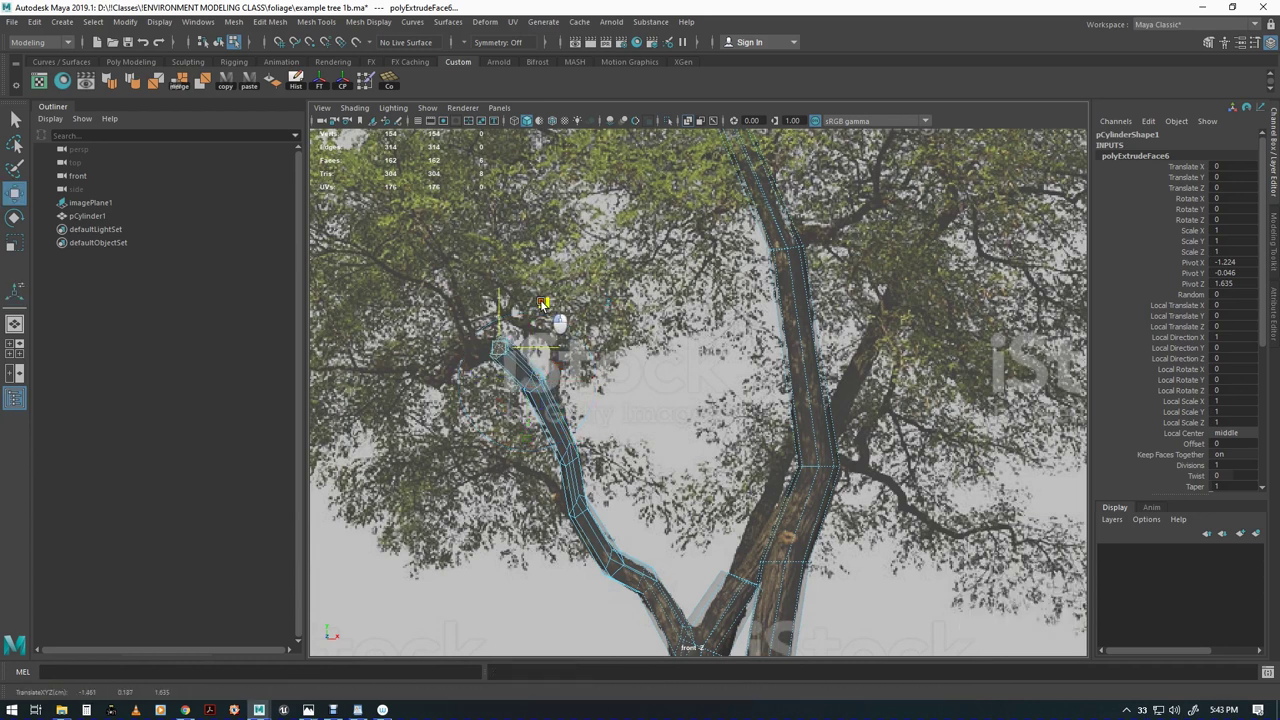
middle_click_drag(608, 437, 660, 450, "alt")
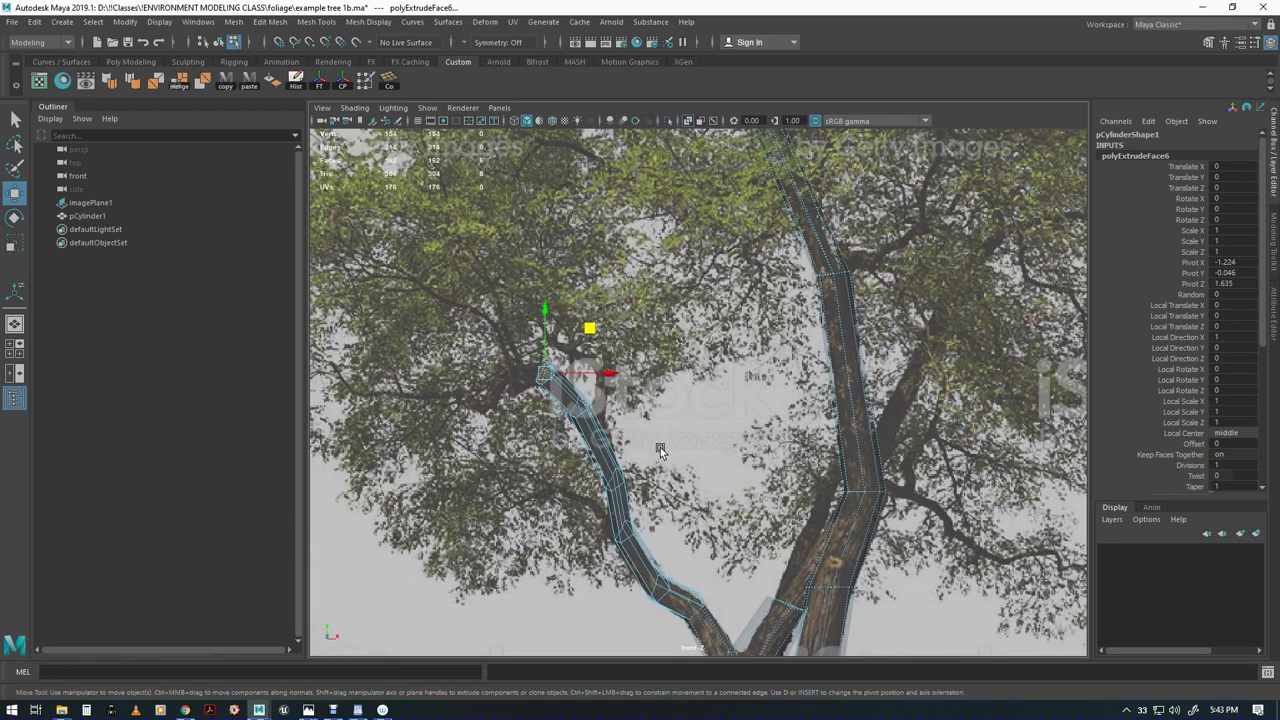
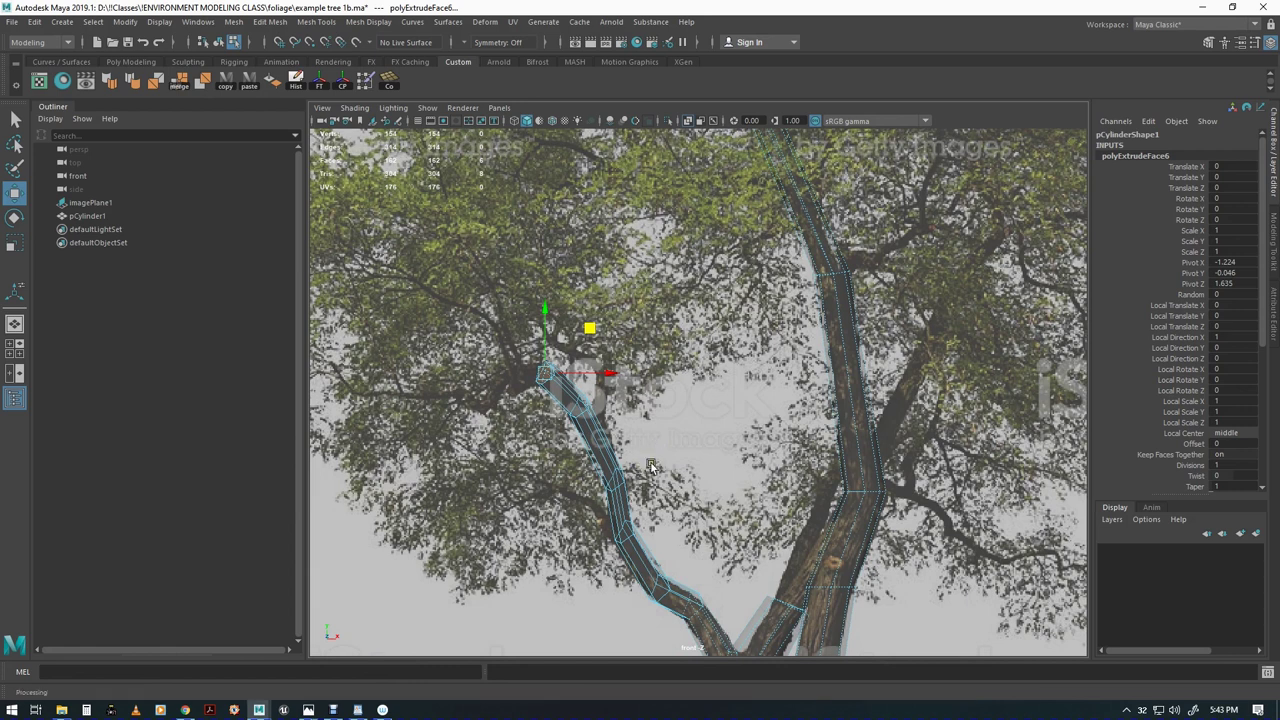
Extrude the left branch's tip leftward and slightly down along the reference offshoot, and rotate its end to match
key("ctrl+e")
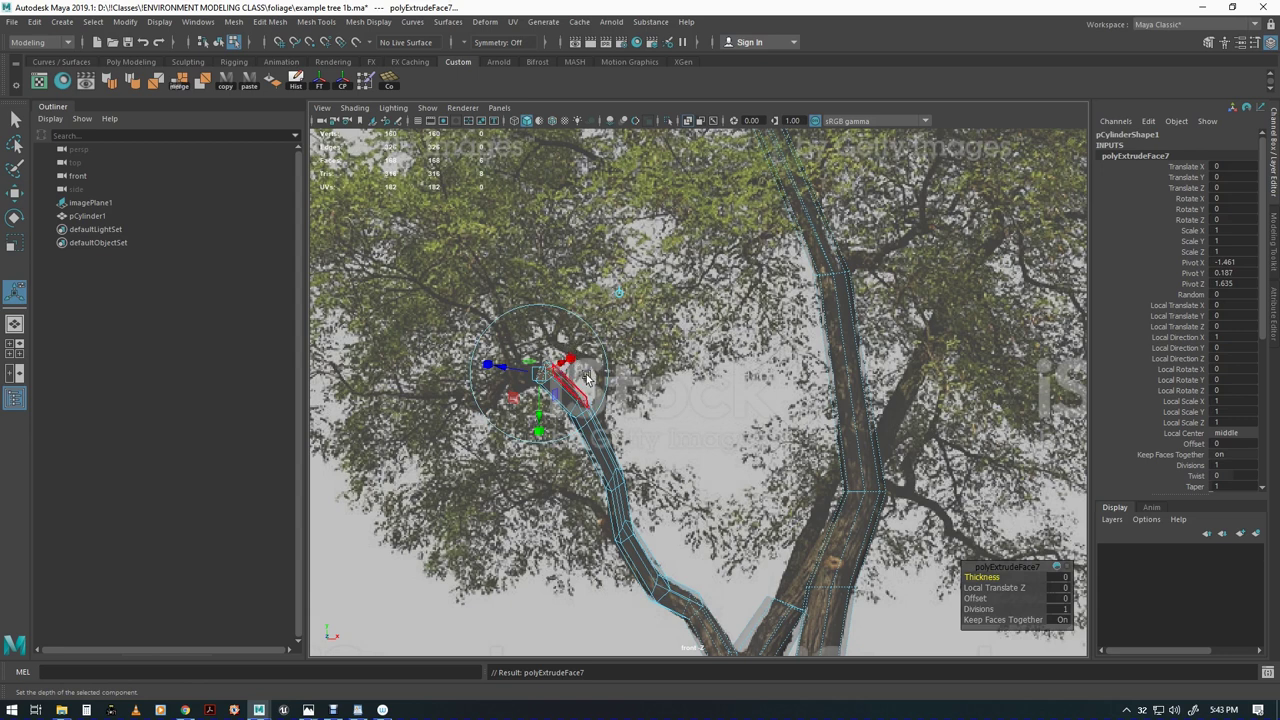
key("w")
mouse_move(586, 350)
left_mouse_down()
mouse_move(572, 360)
mouse_move(563, 340)
left_mouse_up()
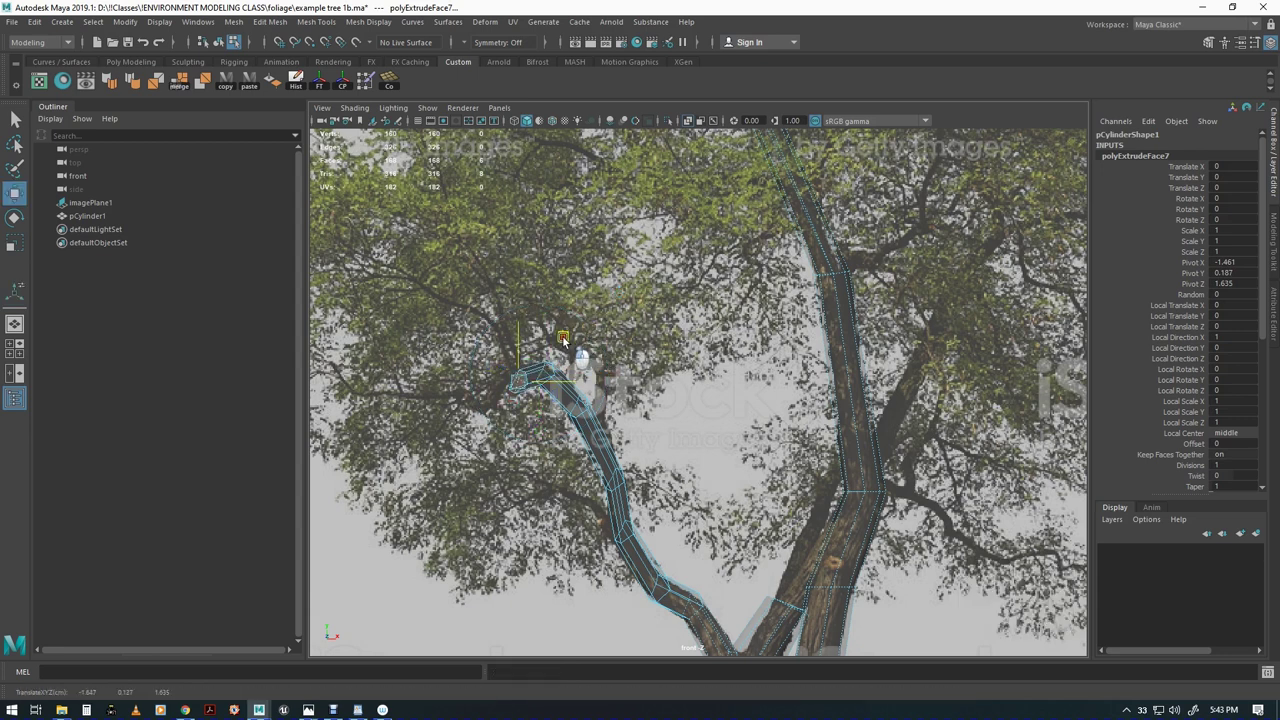
key("e")
mouse_move(470, 318)
left_mouse_down()
mouse_move(457, 341)
mouse_move(486, 315)
left_mouse_up()
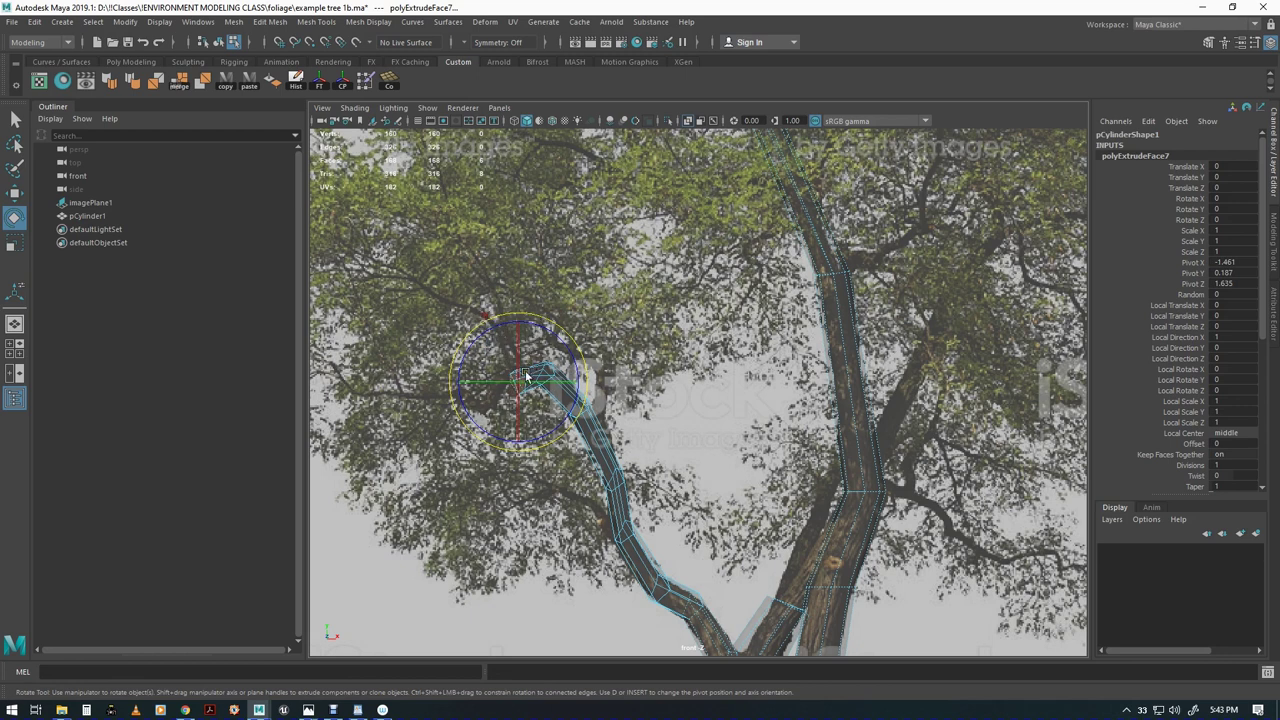
middle_click_drag(704, 424, 634, 370, "alt")
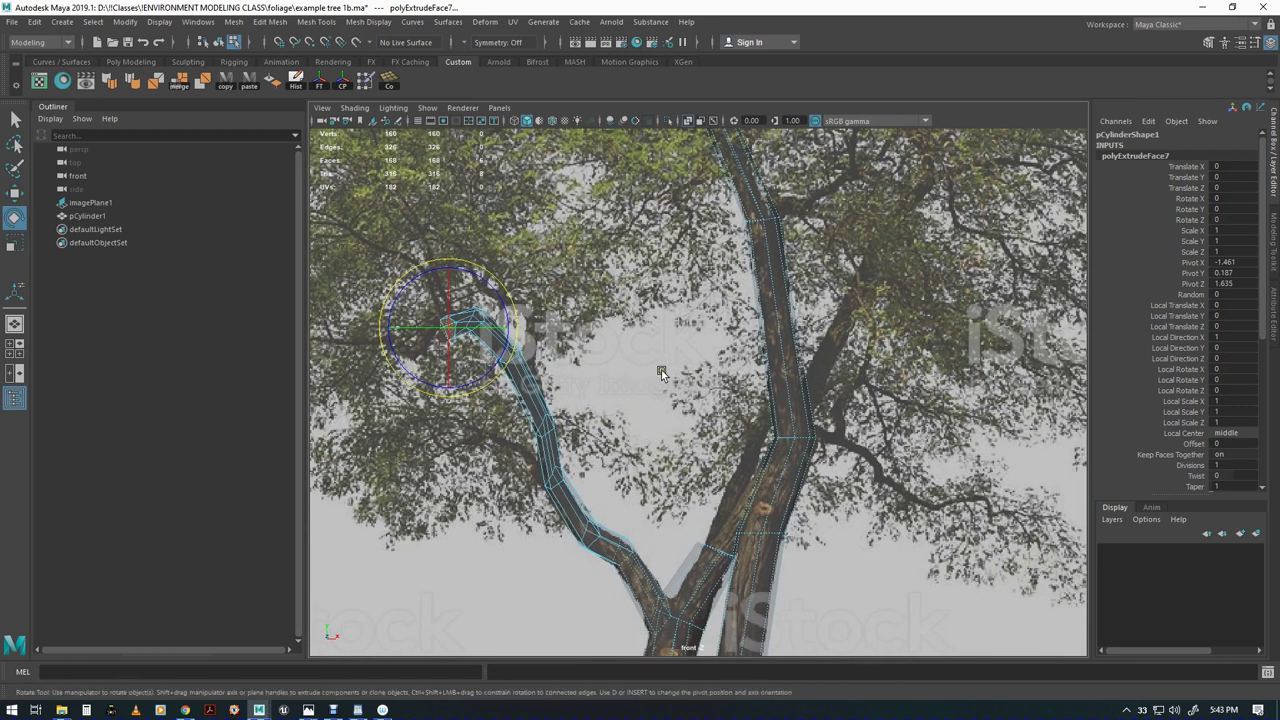
Switch to the perspective view and turn off X-Ray so the tree mesh is displayed solid
key("w")
key("space")
left_click_drag(690, 428, 706, 458)
right_click_drag(706, 458, 585, 420, "alt")
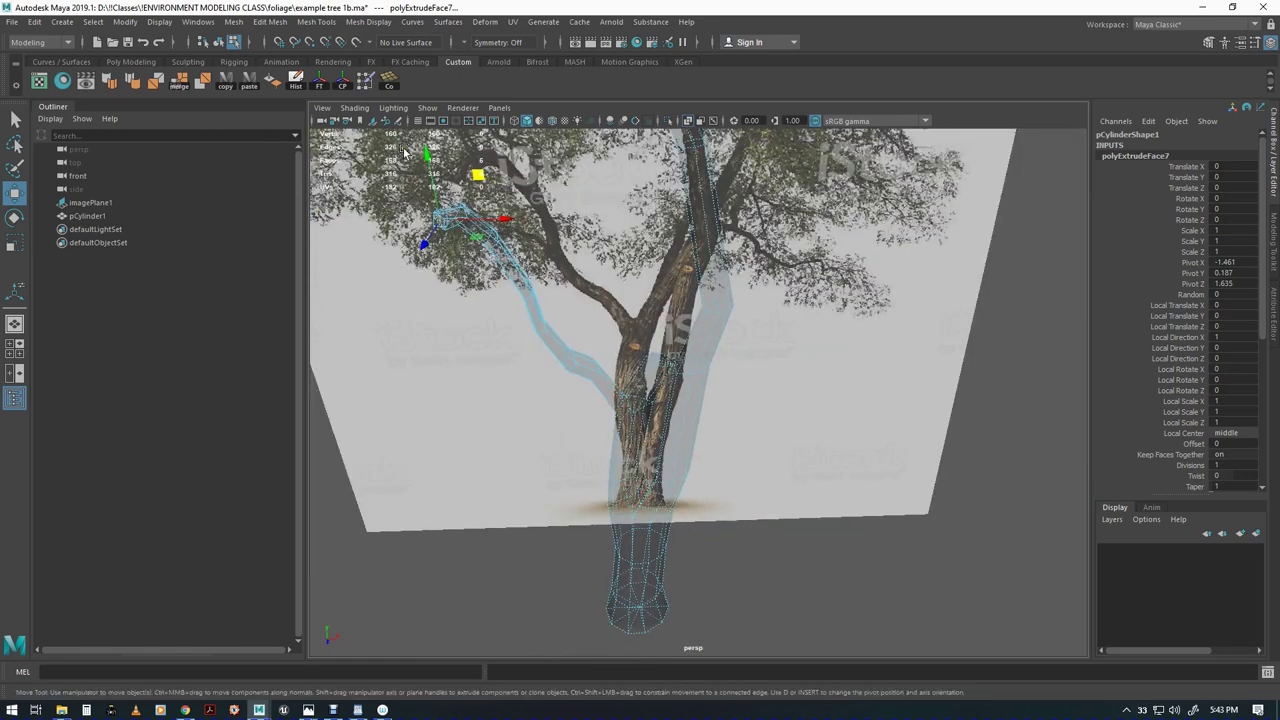
left_click(355, 107)
left_click(362, 243)
mouse_move(690, 440)
left_mouse_down("alt")
mouse_move(717, 442)
mouse_move(729, 423)
mouse_move(565, 418)
mouse_move(533, 526)
mouse_move(600, 425)
mouse_move(586, 409)
mouse_move(568, 436)
left_mouse_up("alt")
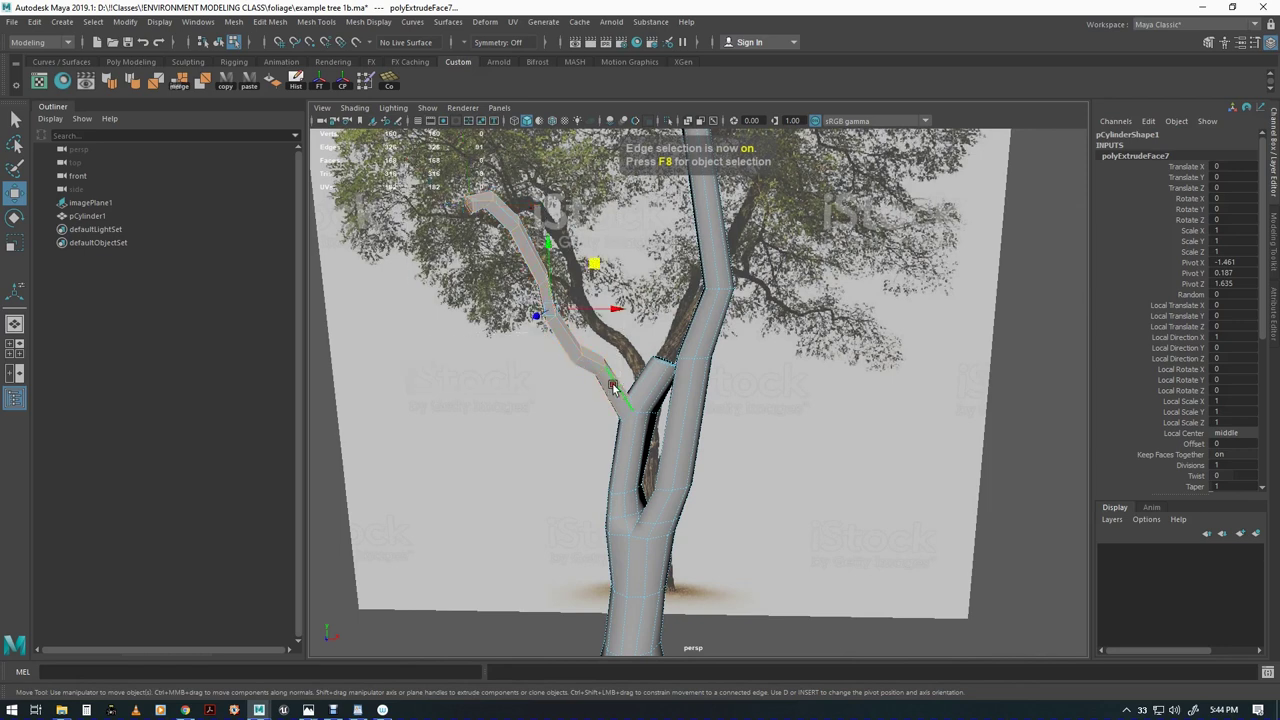
Soften the edges along the newly extruded left branch
left_click(613, 387)
left_click(133, 81)
left_click(554, 459)
In the front view, select only the end-cap faces of the short stub at the upper fork
left_click_drag(554, 459, 719, 404, "alt")
left_click_drag(779, 447, 725, 490, "alt")
key("space")
middle_click_drag(725, 490, 729, 360, "alt")
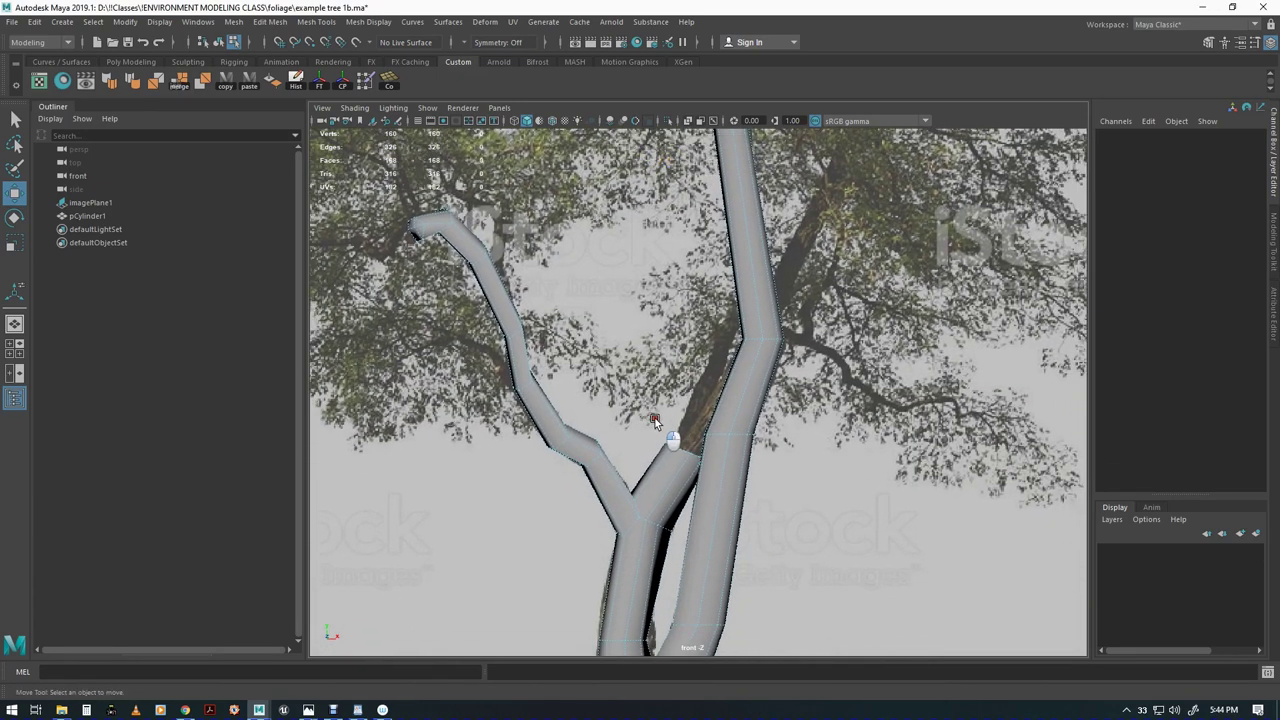
left_click_drag(650, 416, 727, 480)
key("q")
left_click(716, 368, "ctrl")
left_click_drag(738, 638, 740, 640, "ctrl")
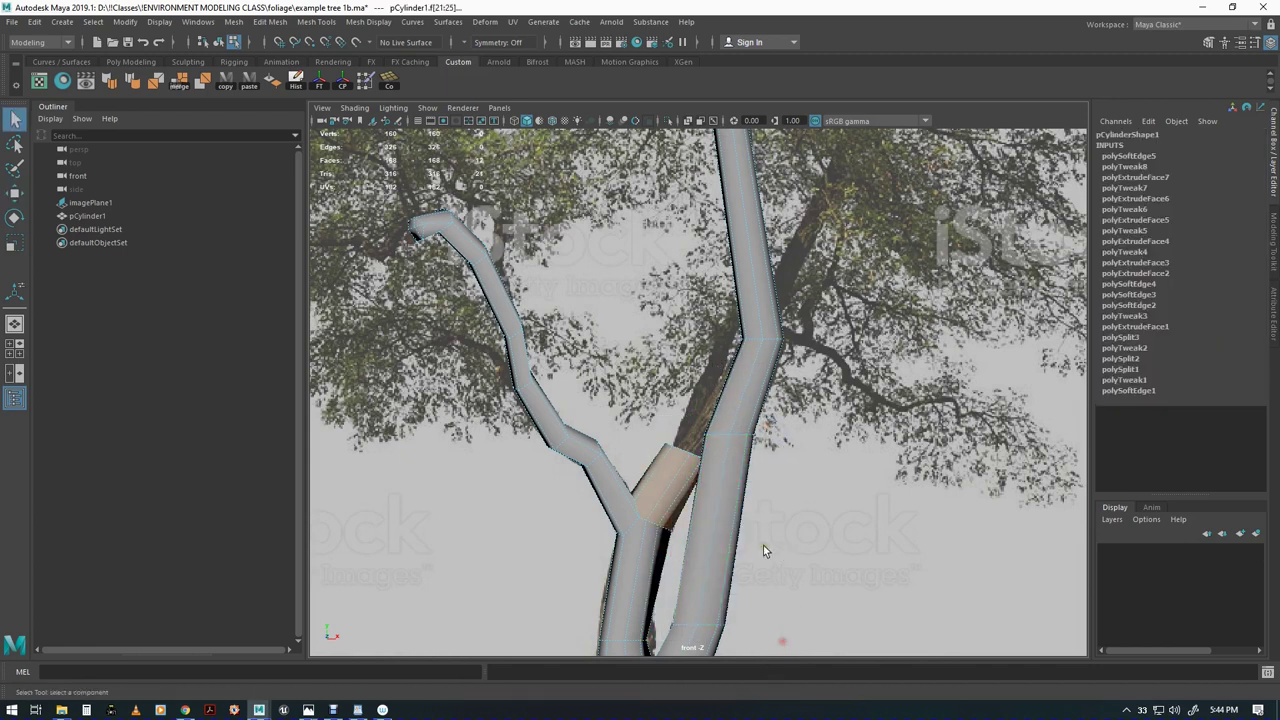
left_click_drag(676, 546, 678, 548, "ctrl")
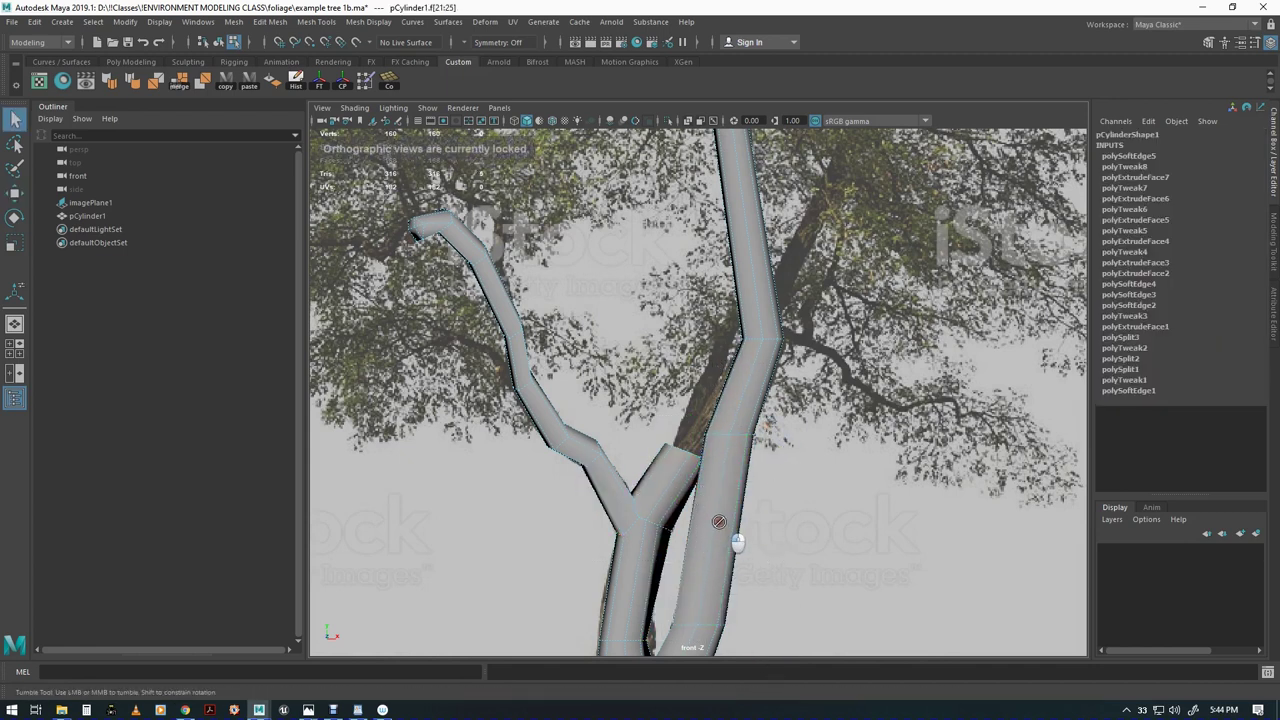
Extrude the stub's end faces up and right along the reference limb to the bend in the main branch
key("space")
left_click_drag(714, 499, 692, 533)
key("f")
key("a")
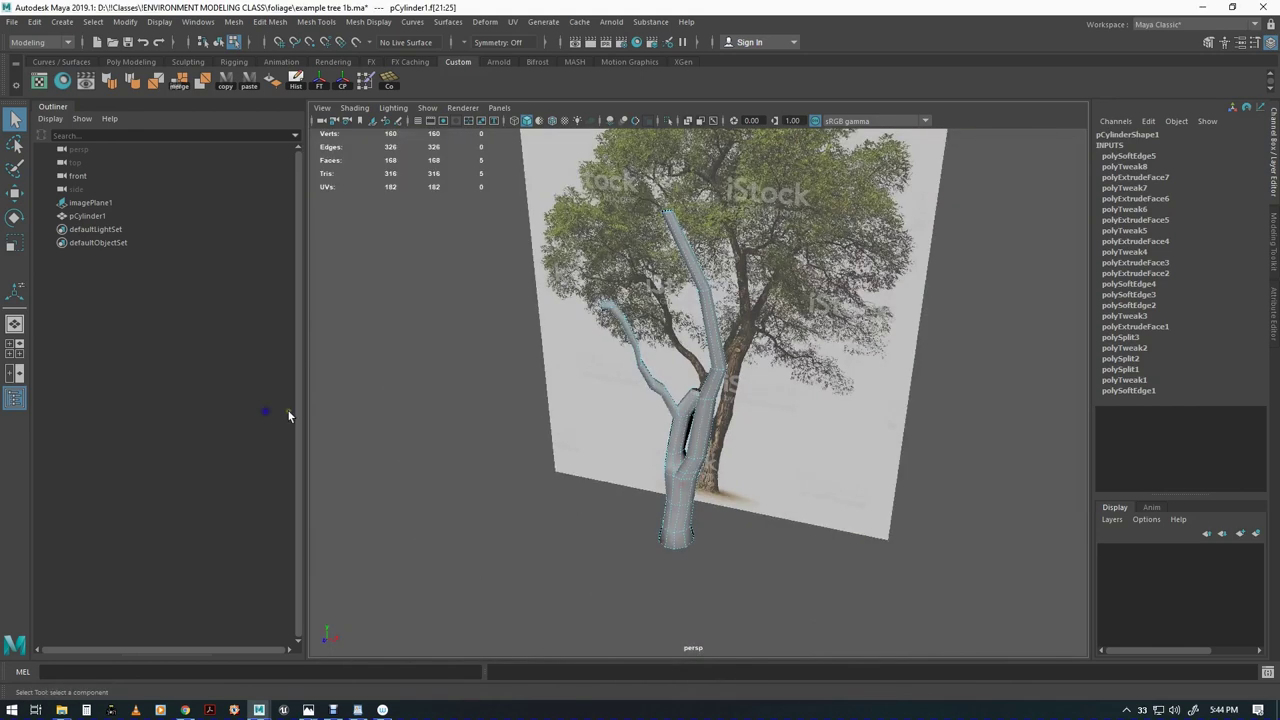
key("space")
left_click_drag(643, 435, 641, 473)
scroll(700, 505, "down", 5)
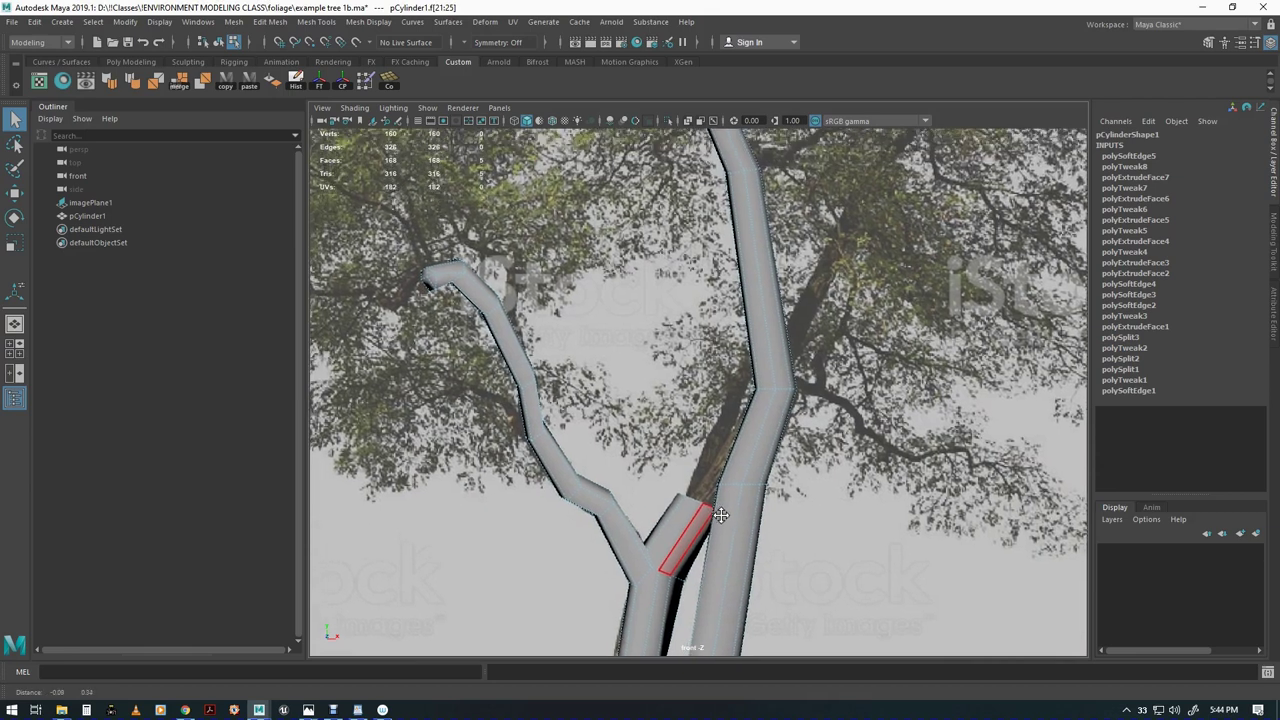
scroll(761, 495, "up", 3)
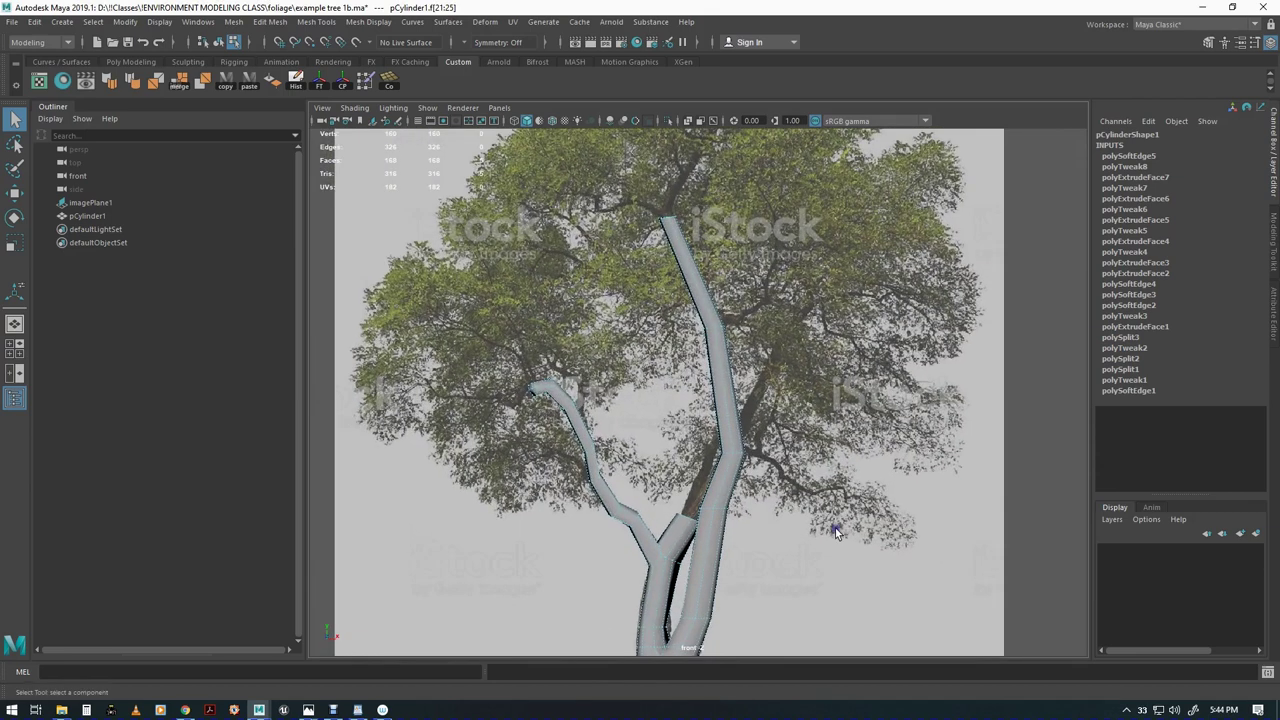
key("w")
key("ctrl+e")
key("w")
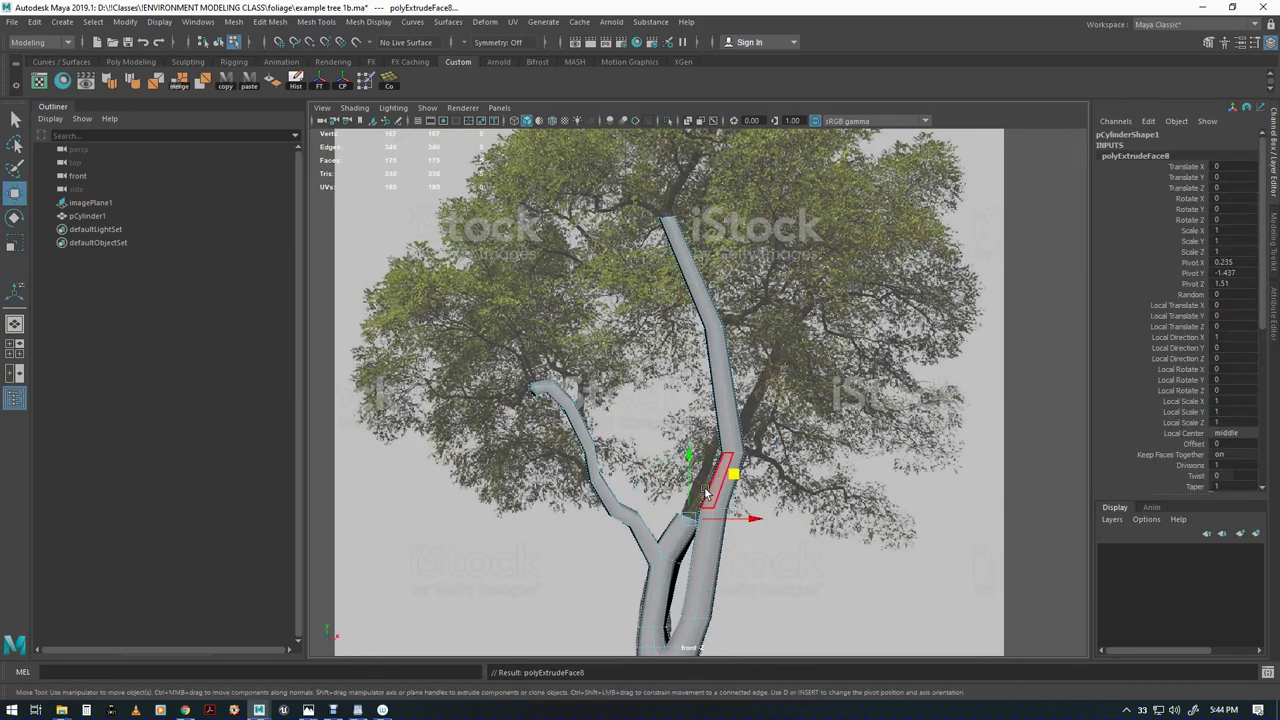
left_click_drag(734, 475, 763, 399)
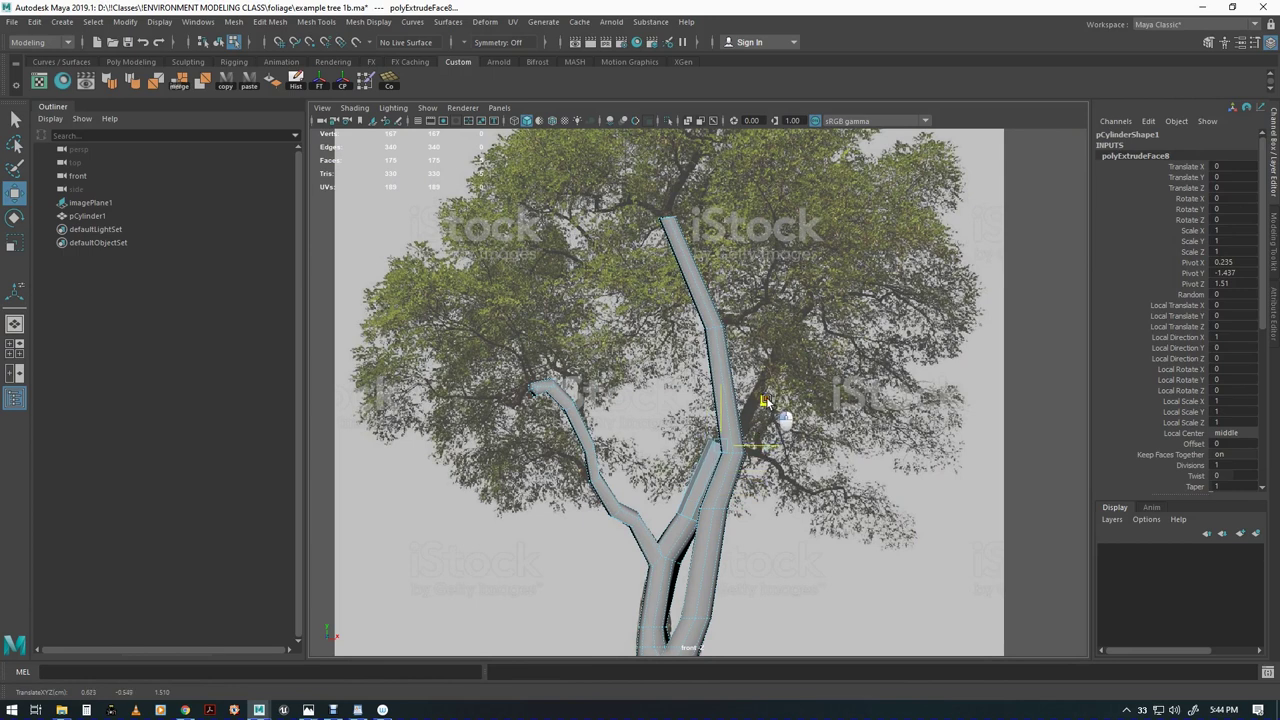
Turn on X-Ray shading in the front view and fit the middle branch's new end over the reference limb
left_click(354, 107)
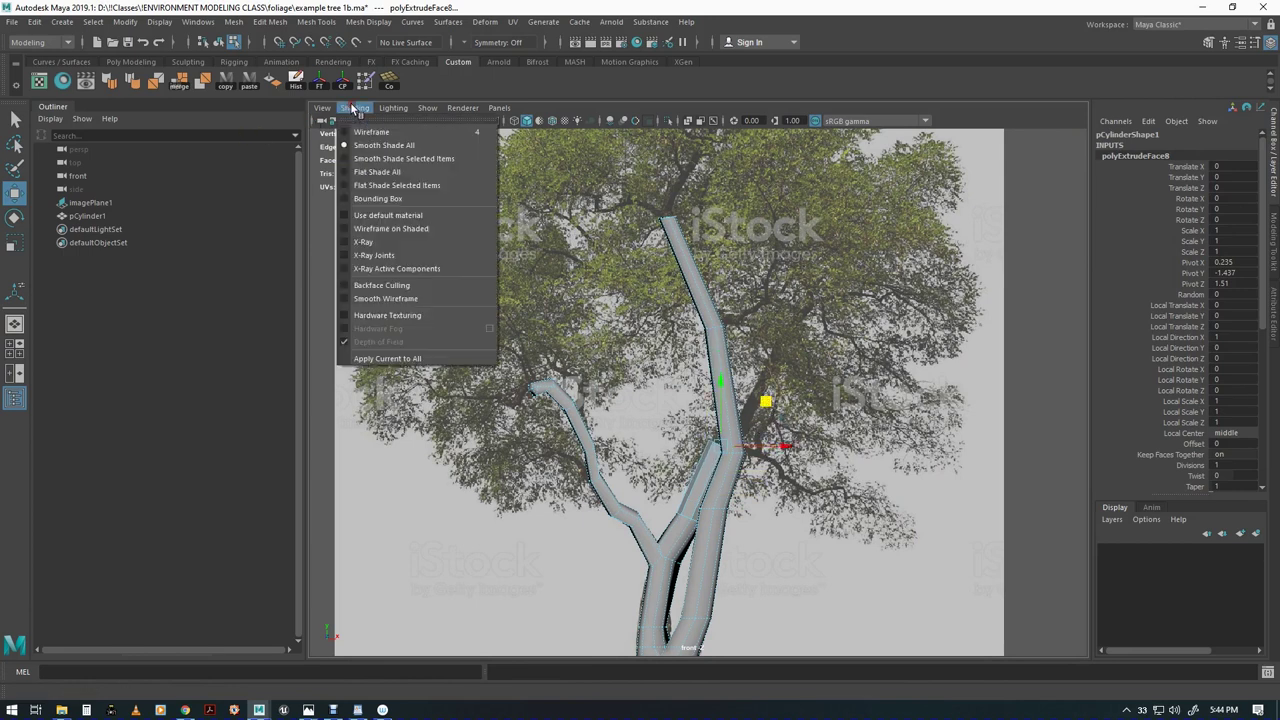
left_click(400, 233)
middle_click_drag(638, 497, 602, 487, "alt")
right_click_drag(602, 487, 853, 472, "alt")
left_click_drag(698, 465, 659, 487)
key("w")
left_click_drag(716, 438, 719, 442)
Extrude the middle branch's tip up and right past the main branch and scale its end down slightly
key("ctrl+e")
left_click_drag(710, 438, 768, 373)
key("r")
left_click_drag(728, 418, 722, 422)
key("w")
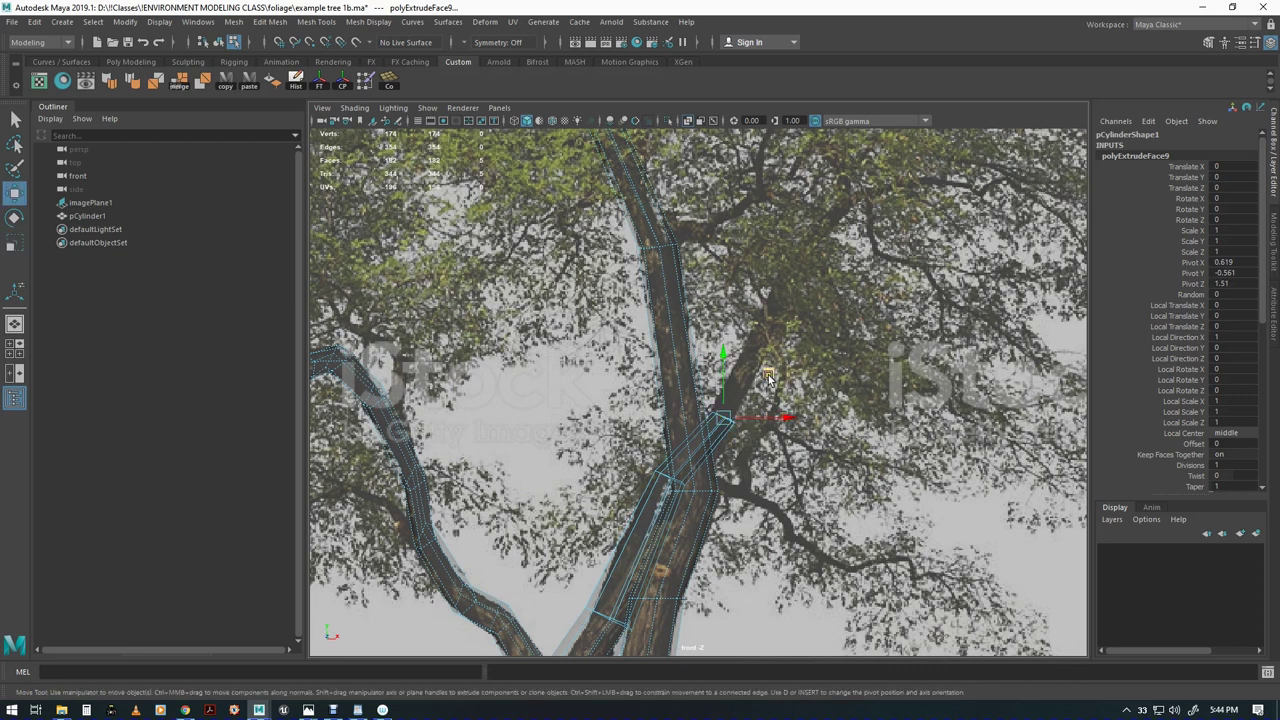
Extrude a longer segment from the middle branch's tip, steeply up and right along the reference limb
key("ctrl+e")
key("w")
left_click_drag(767, 376, 825, 245)
Extrude the branch tip further up and right to where the reference limb bends outward, and scale its end down to about 0.75
key("ctrl+e")
middle_click_drag(825, 244, 750, 459, "alt")
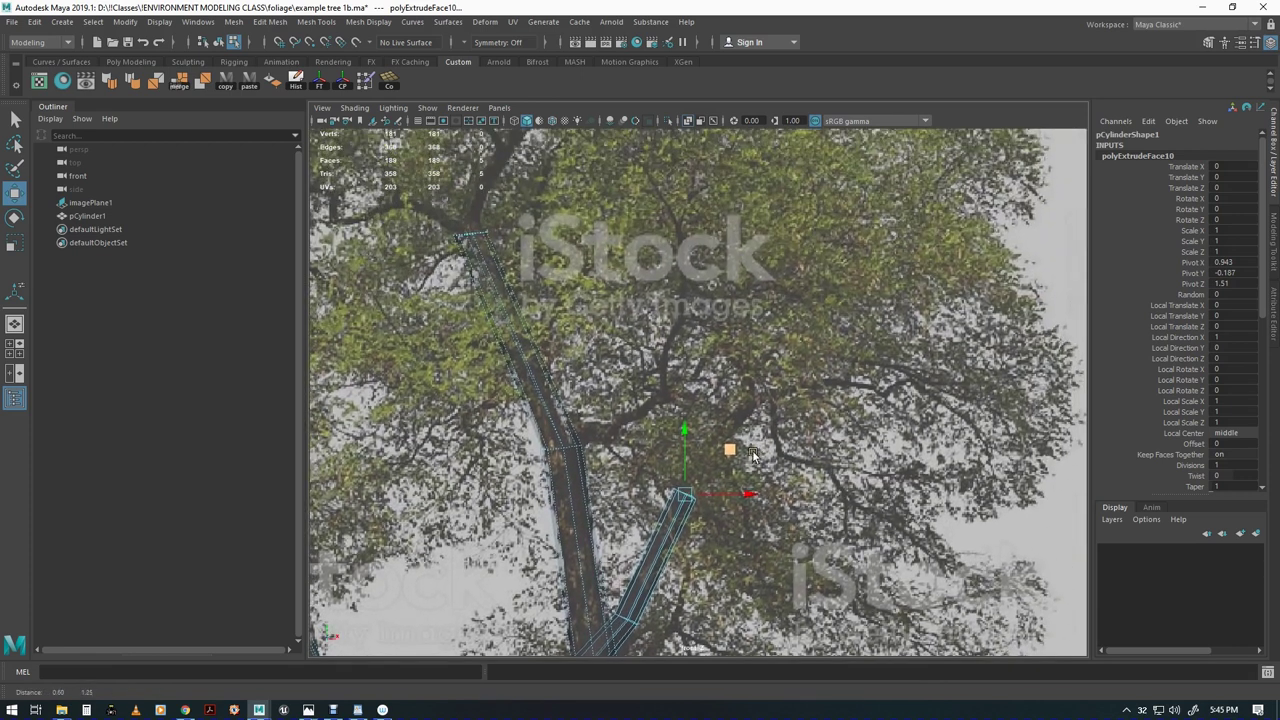
key("w")
left_click_drag(734, 449, 790, 363)
key("e")
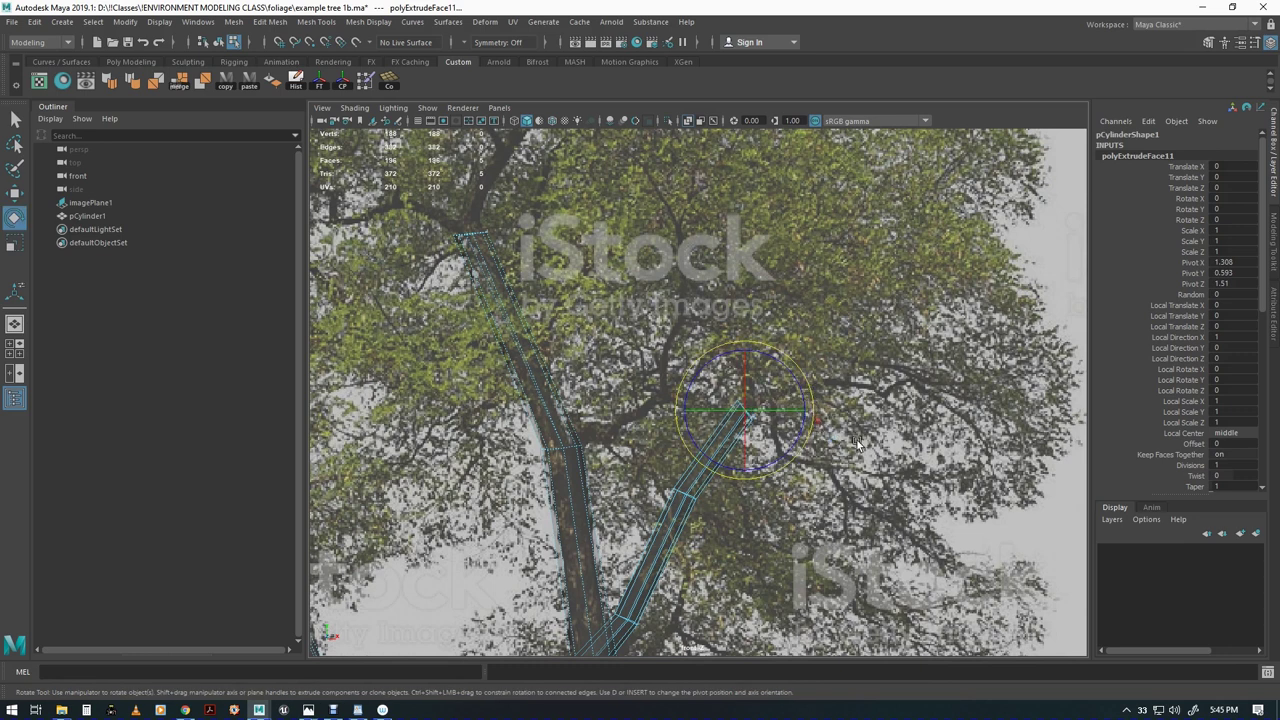
key("r")
left_click_drag(745, 413, 742, 418)
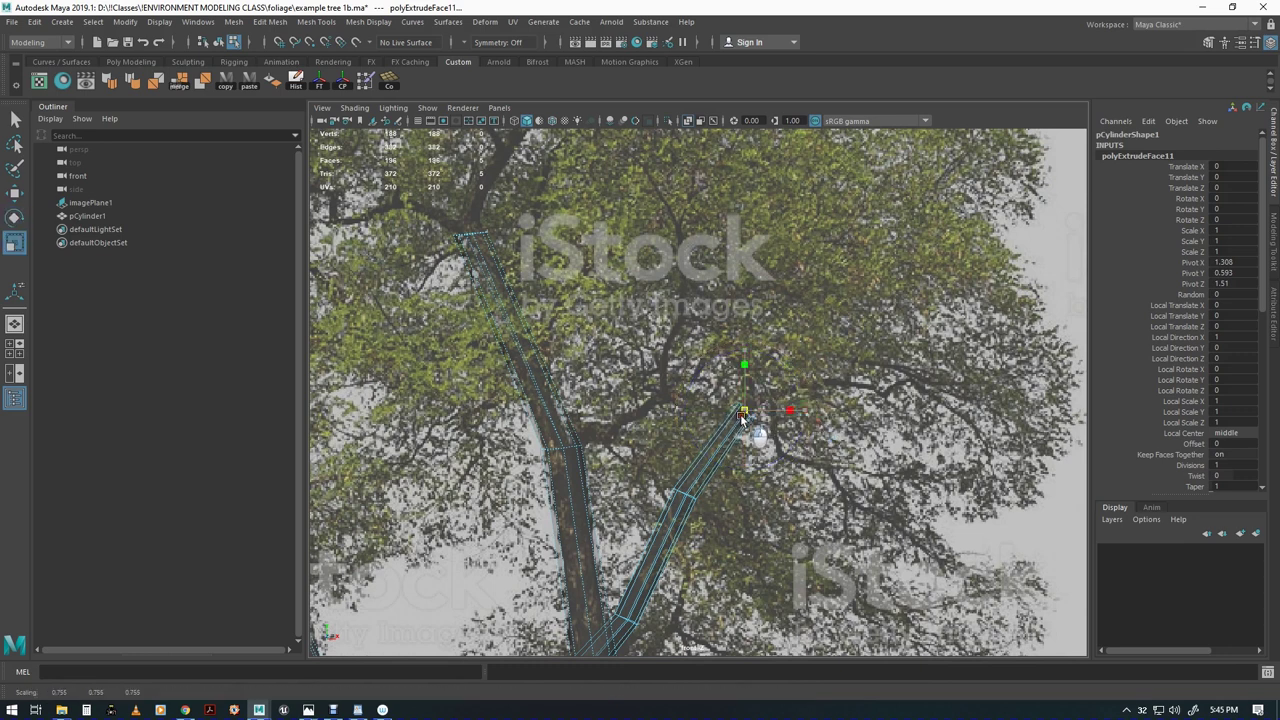
Extrude the right branch's tip outward and slightly upward along the reference offshoot, taper its end and adjust its position
key("ctrl+e")
key("w")
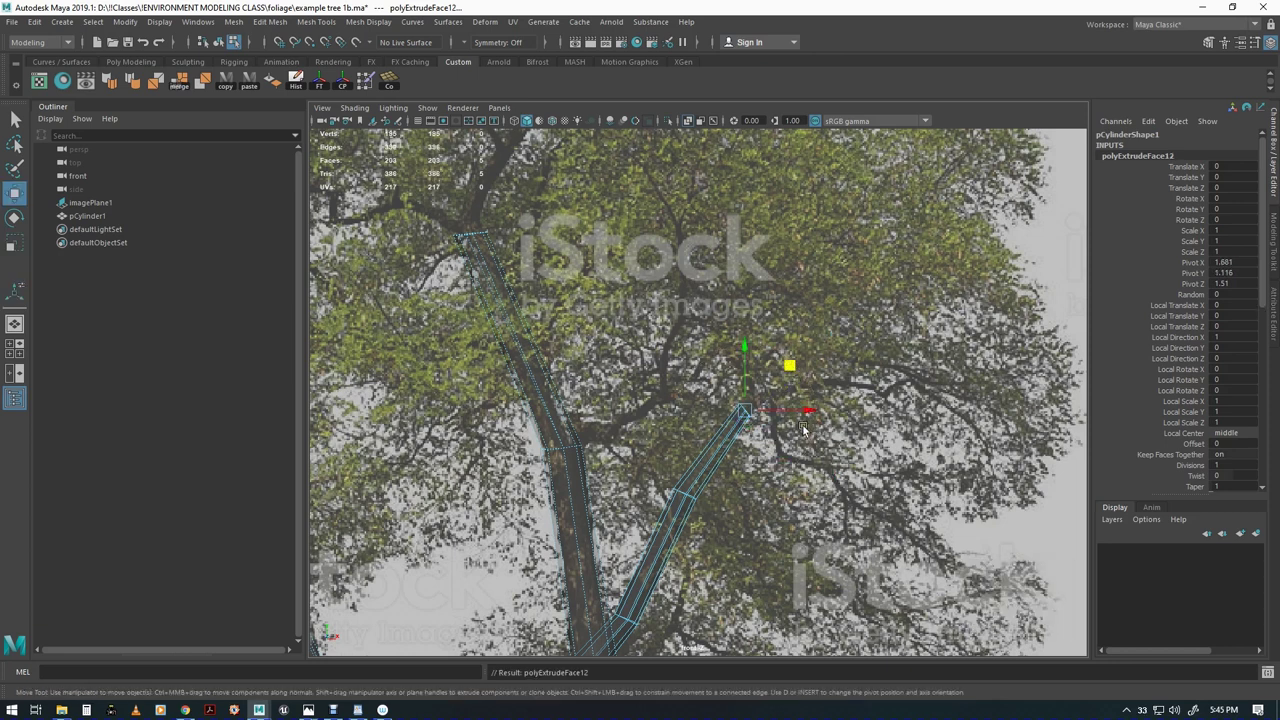
left_click_drag(792, 362, 860, 343)
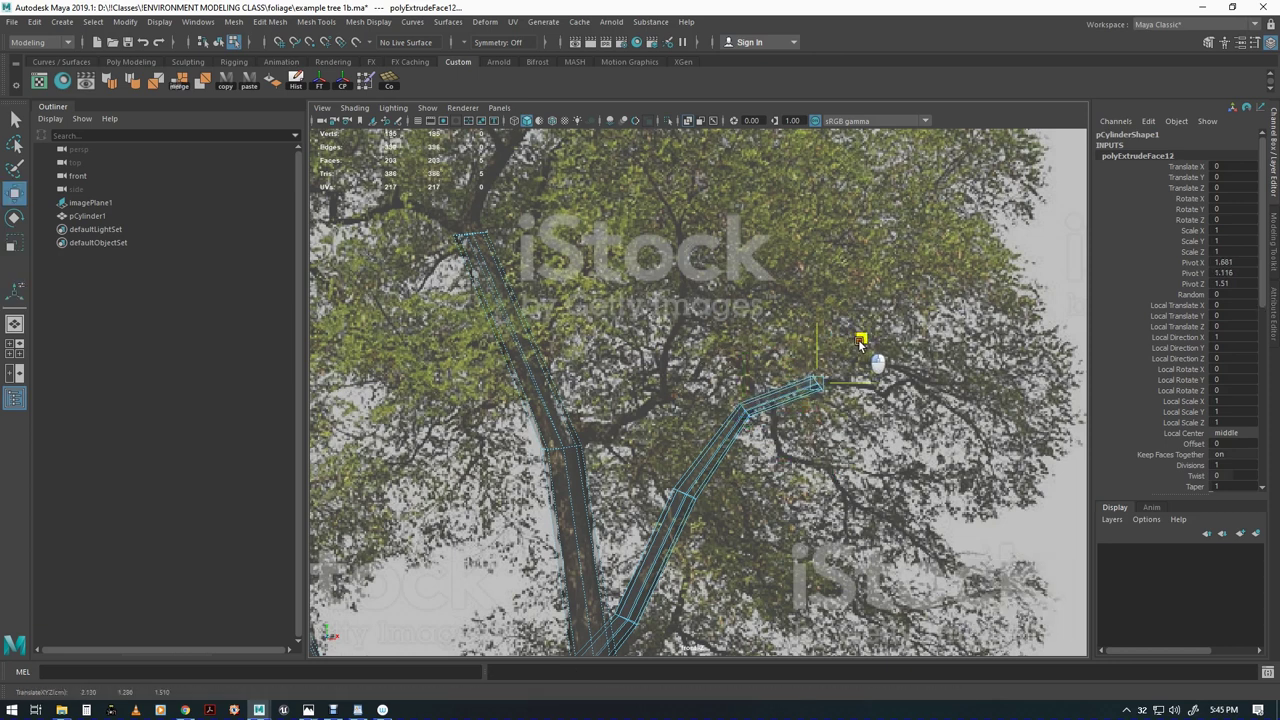
key("r")
left_click_drag(820, 383, 816, 381)
key("w")
left_click_drag(860, 340, 876, 334)
right_click_drag(831, 521, 838, 492, "alt")
middle_click_drag(838, 492, 844, 521, "alt")
right_click_drag(844, 521, 751, 395, "alt")
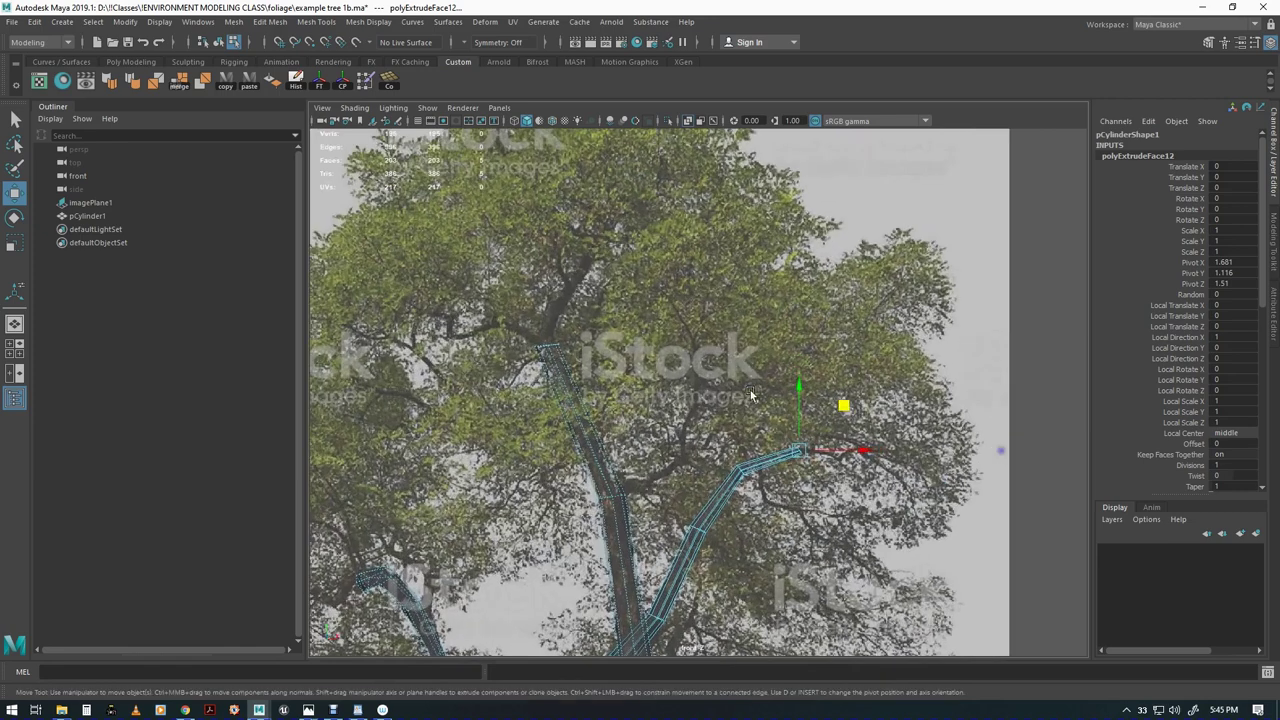
scroll(751, 395, "down", 6)
scroll(705, 467, "up", 3)
scroll(871, 485, "up", 3)
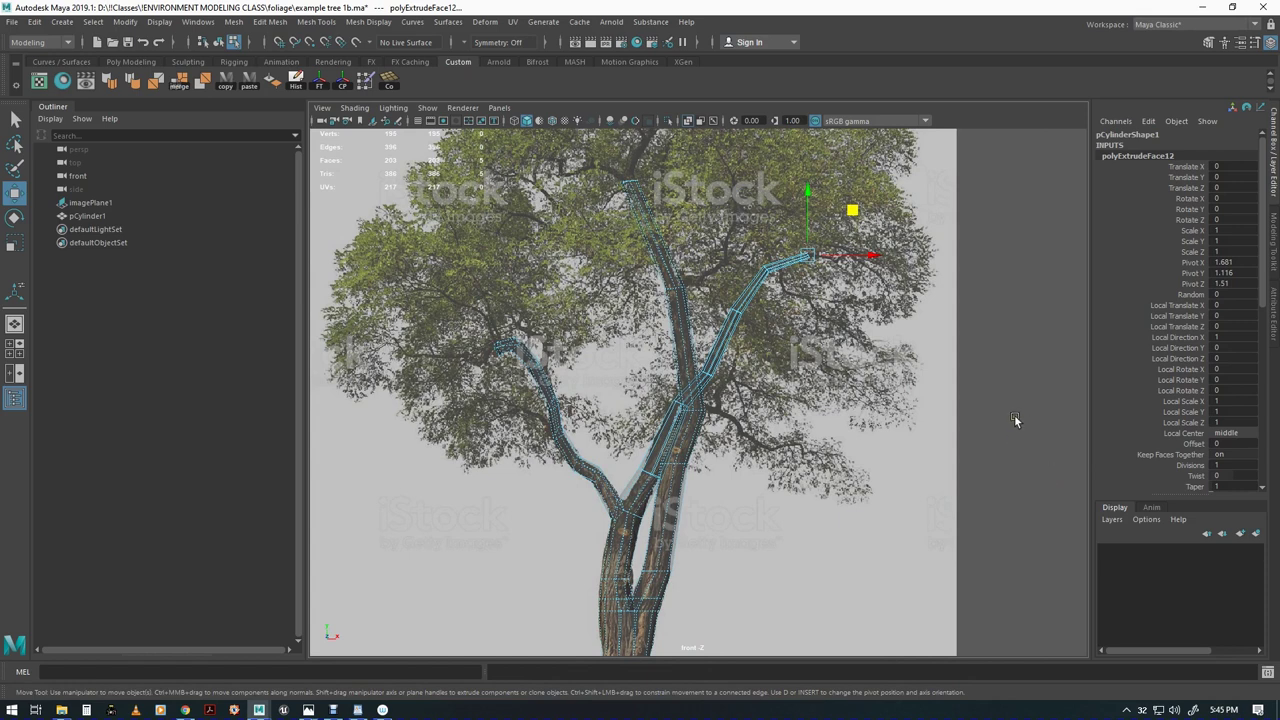
Select the main branch's top end faces and extrude them up and slightly right along the reference limb
middle_click_drag(826, 298, 747, 497, "alt")
right_click_drag(747, 497, 885, 569, "alt")
middle_click_drag(885, 570, 960, 557, "alt")
left_click(615, 383)
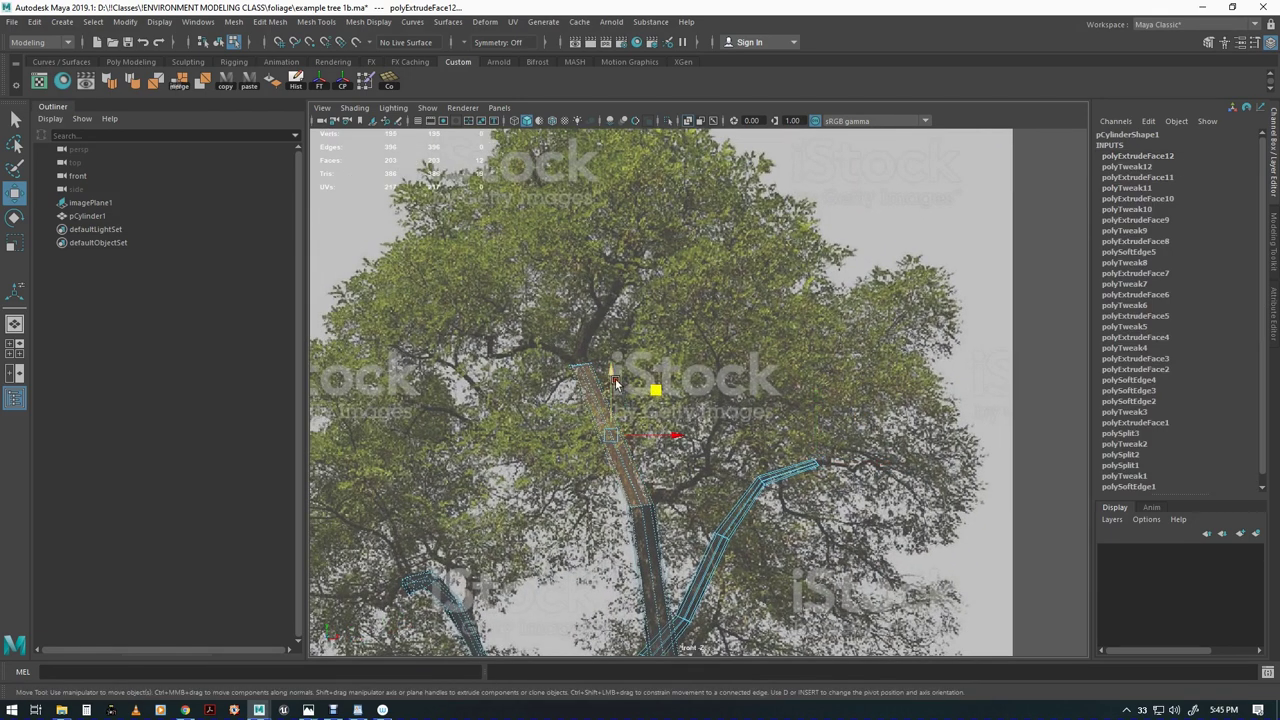
left_click(740, 515)
middle_click_drag(710, 433, 734, 491, "alt")
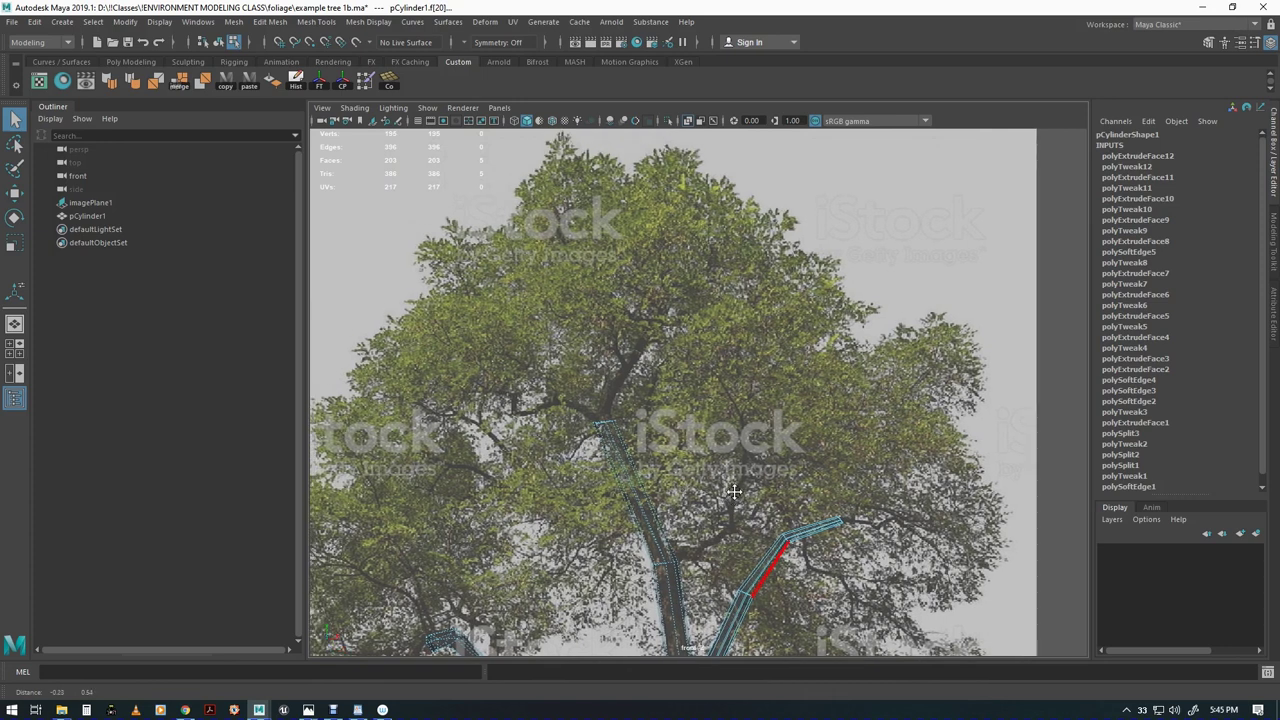
key("w")
key("ctrl+e")
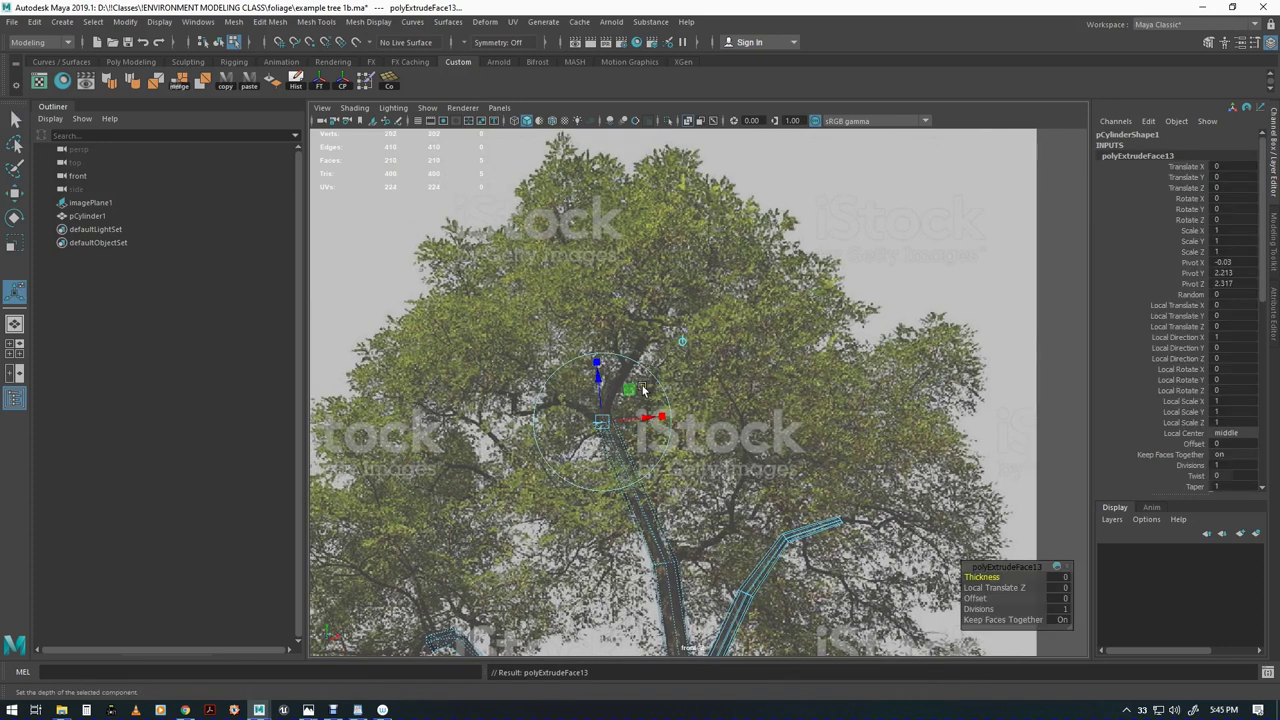
key("w")
left_click_drag(645, 378, 677, 343)
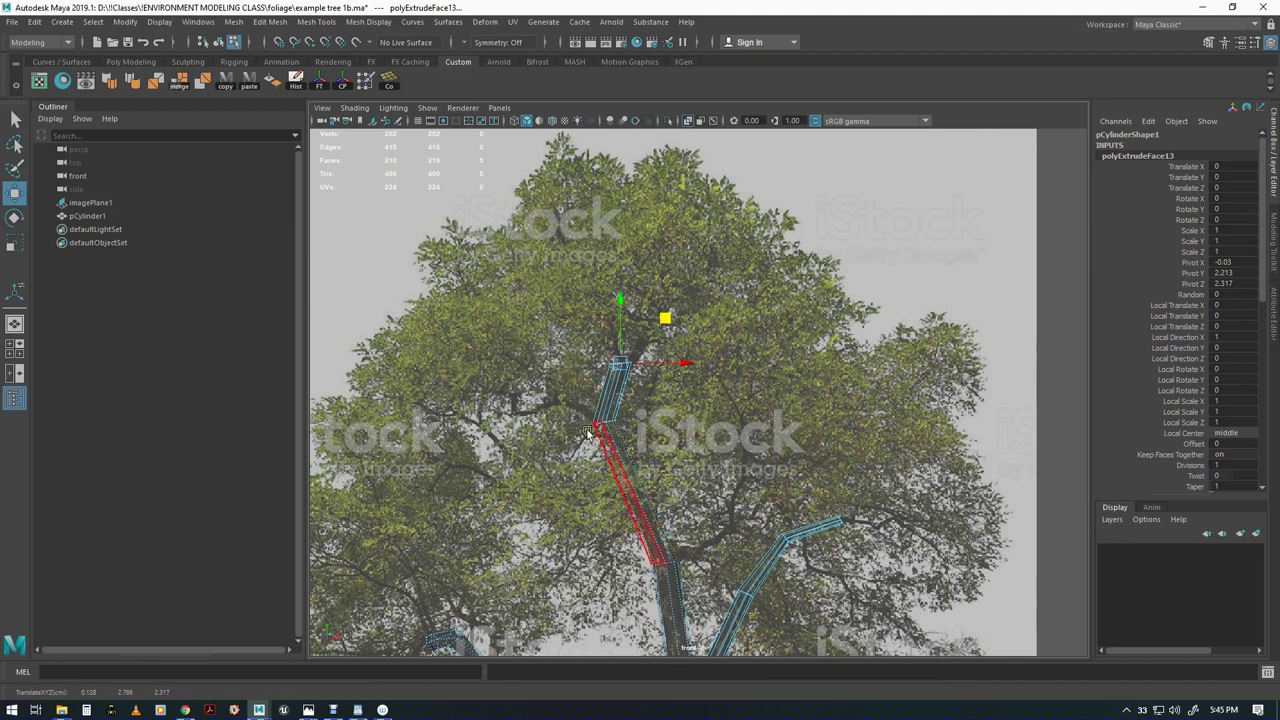
Select the vertex ring at the base of the main branch's new segment, scale it down and reposition it
key("F9")
left_click_drag(556, 413, 657, 462)
key("r")
left_click_drag(603, 422, 605, 426)
key("w")
left_click_drag(652, 382, 653, 385)
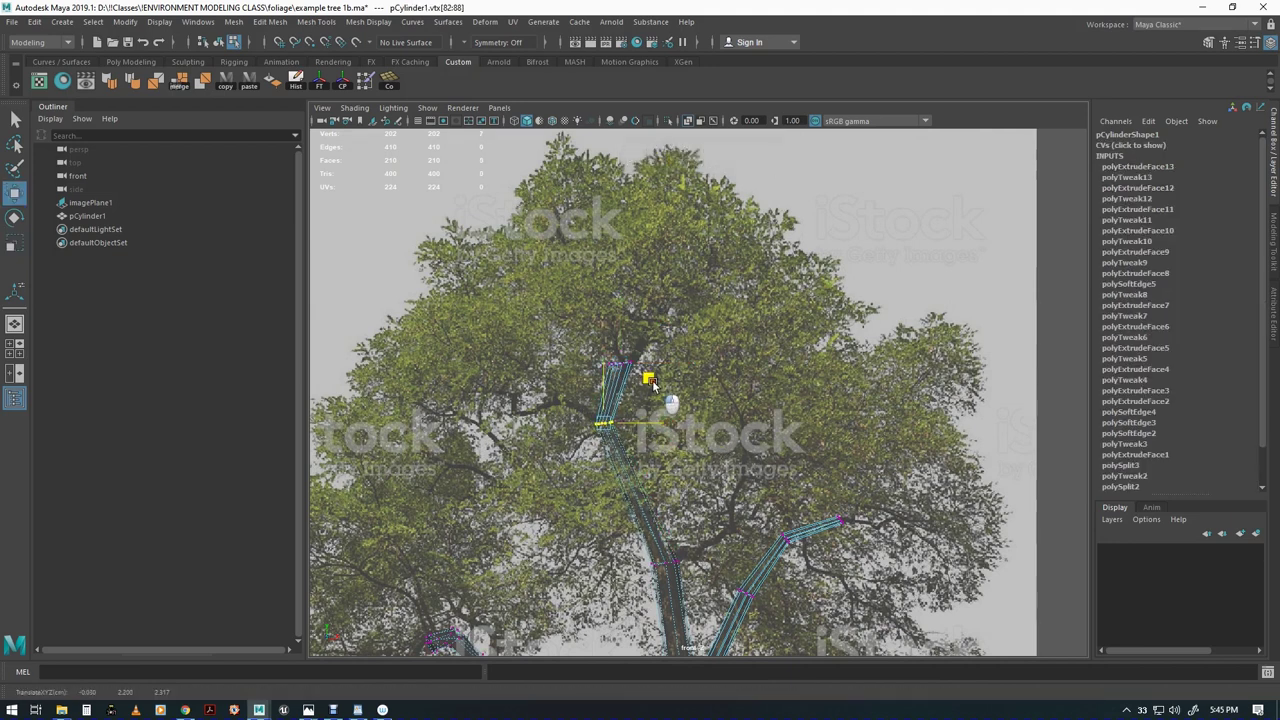
Select the vertices at the main branch's tip, move them onto the reference limb and narrow the end
left_click_drag(583, 341, 618, 368)
key("r")
key("w")
left_click_drag(666, 321, 669, 331)
key("e")
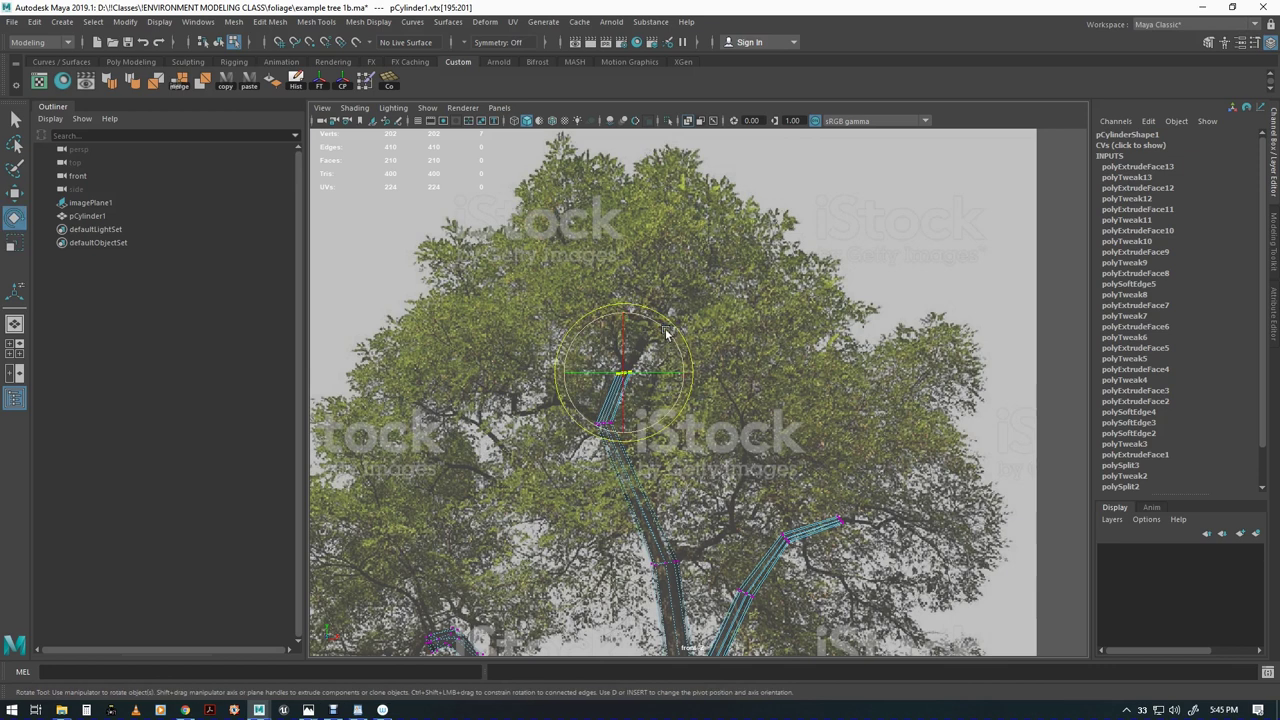
key("r")
left_click_drag(645, 370, 622, 374)
key("ctrl+e")
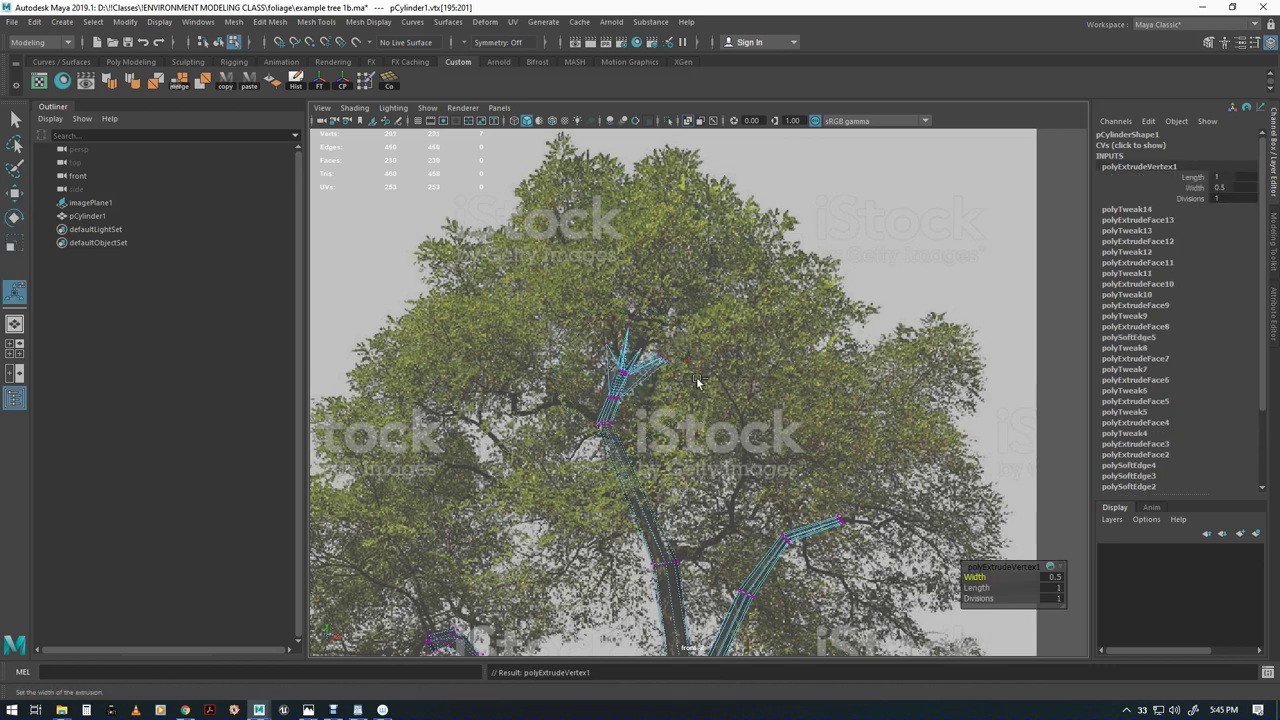
key("ctrl+z")
key("w")
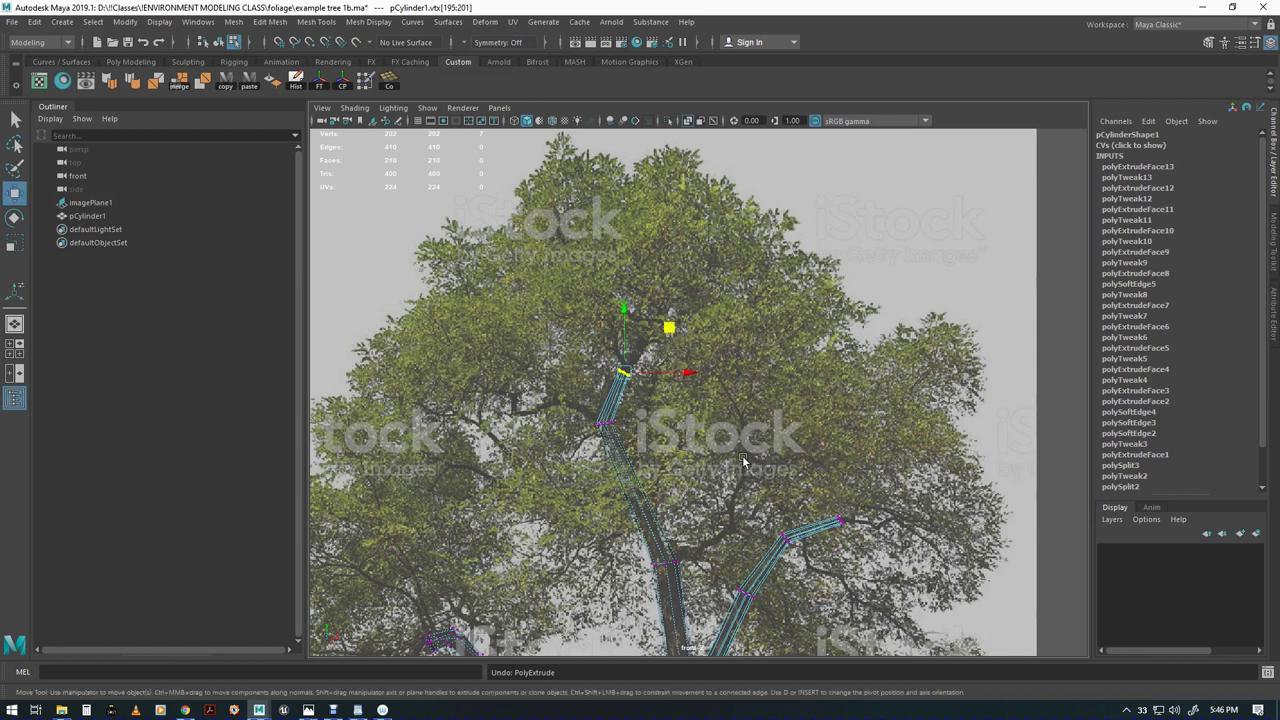
Select the main branch's tip faces, extrude them up and right, and taper and align the end to the reference
key("F11")
key("q")
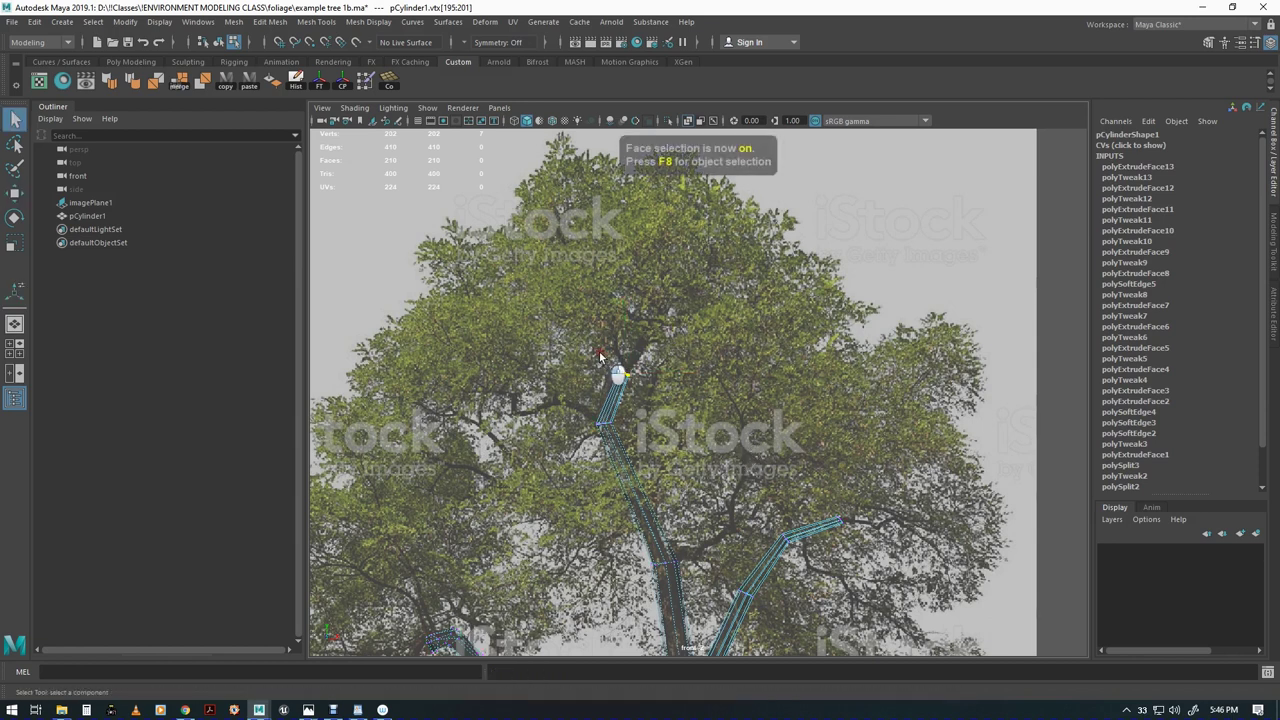
left_click_drag(600, 352, 649, 399)
key("w")
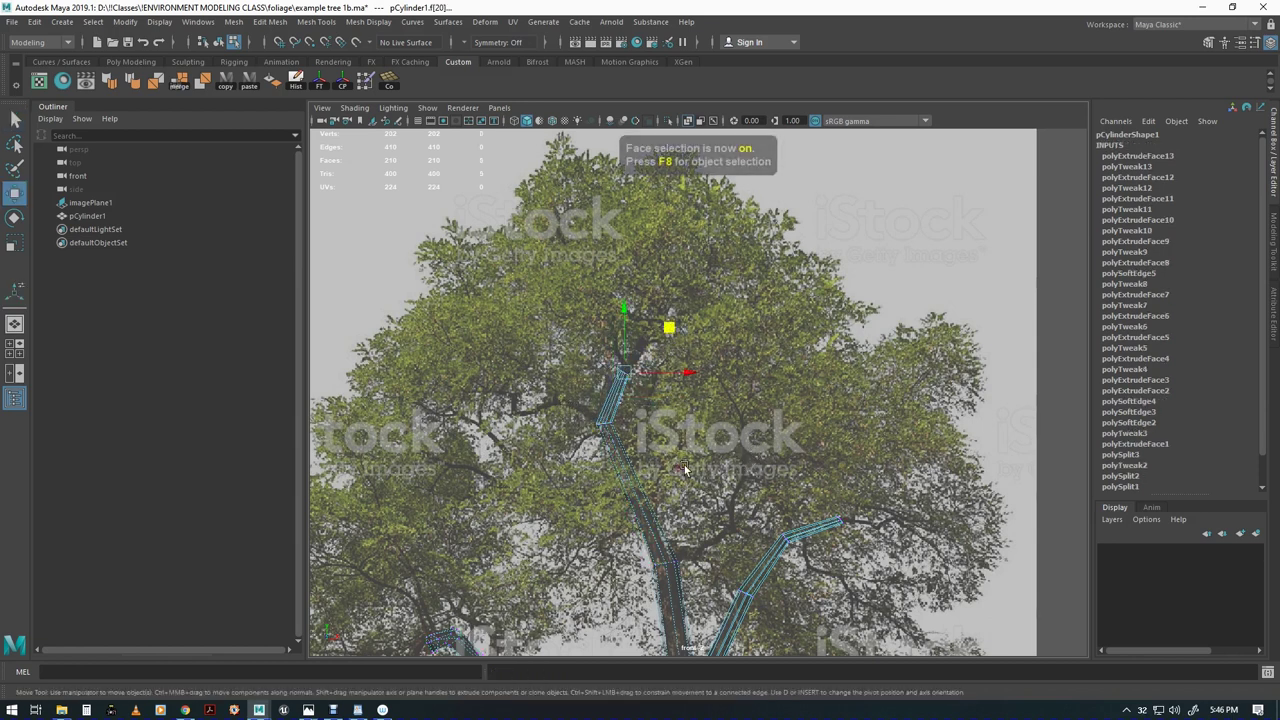
key("ctrl+e")
key("w")
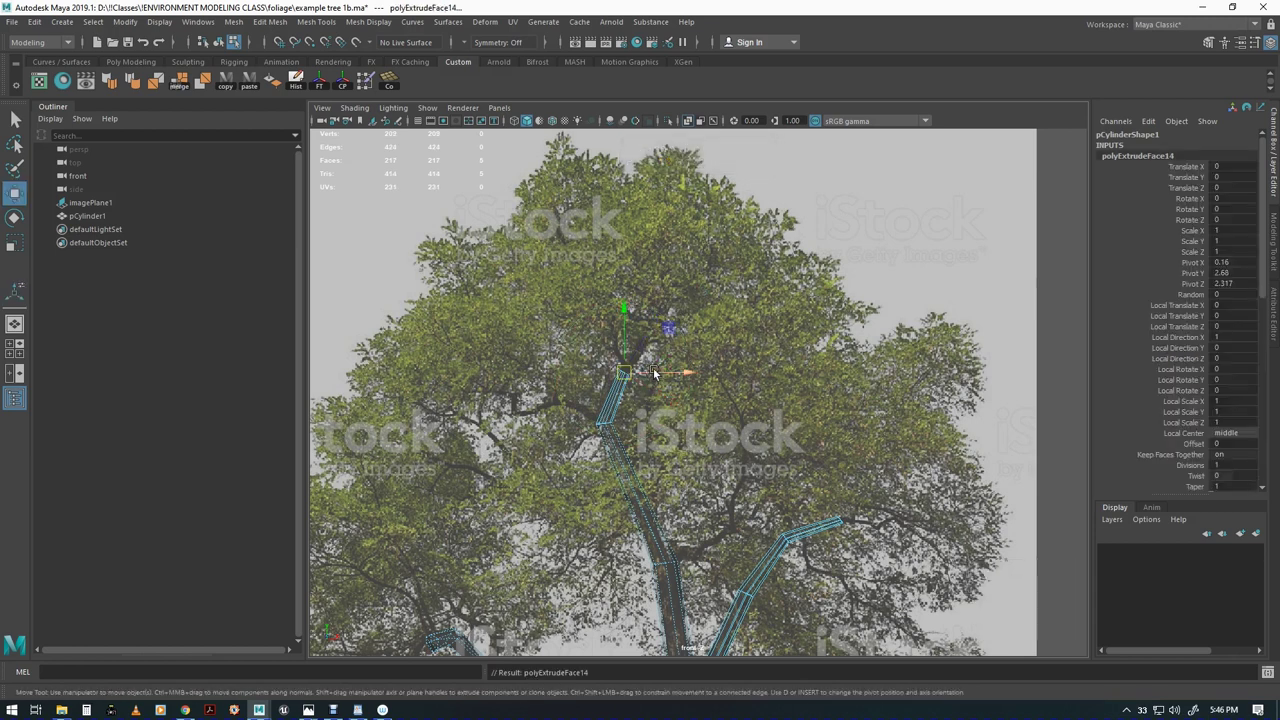
left_click_drag(668, 332, 696, 285)
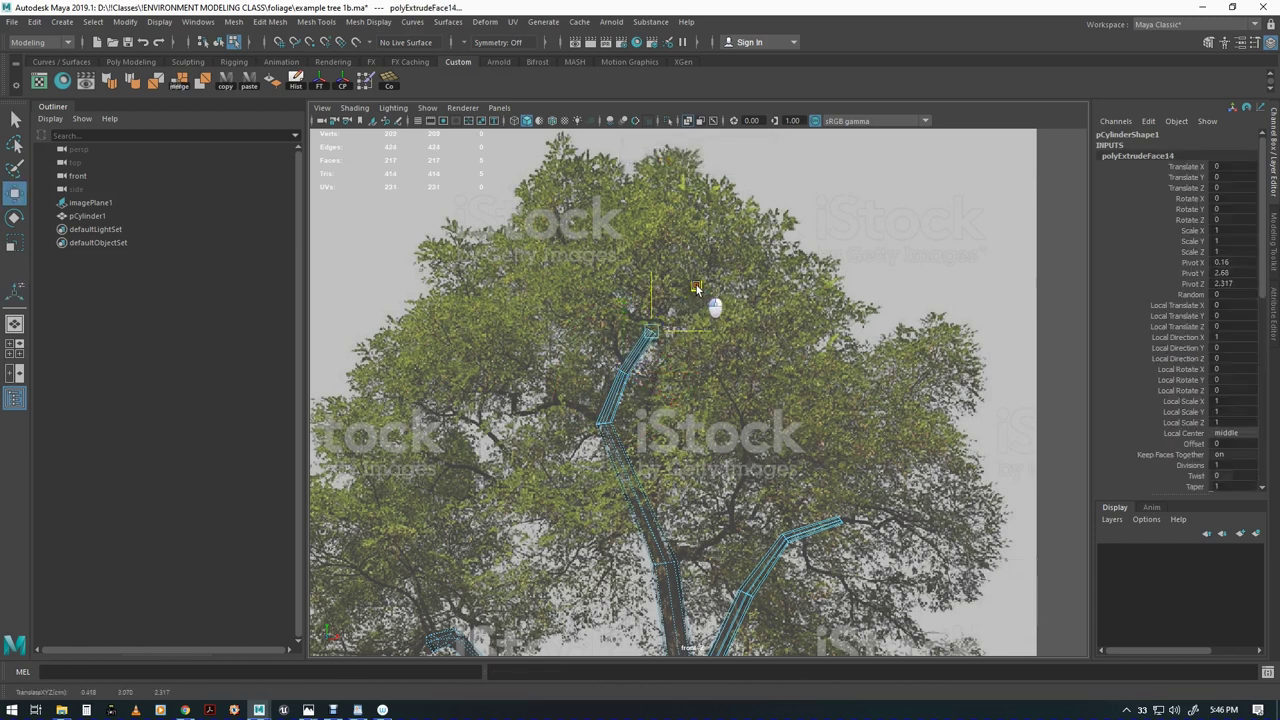
key("r")
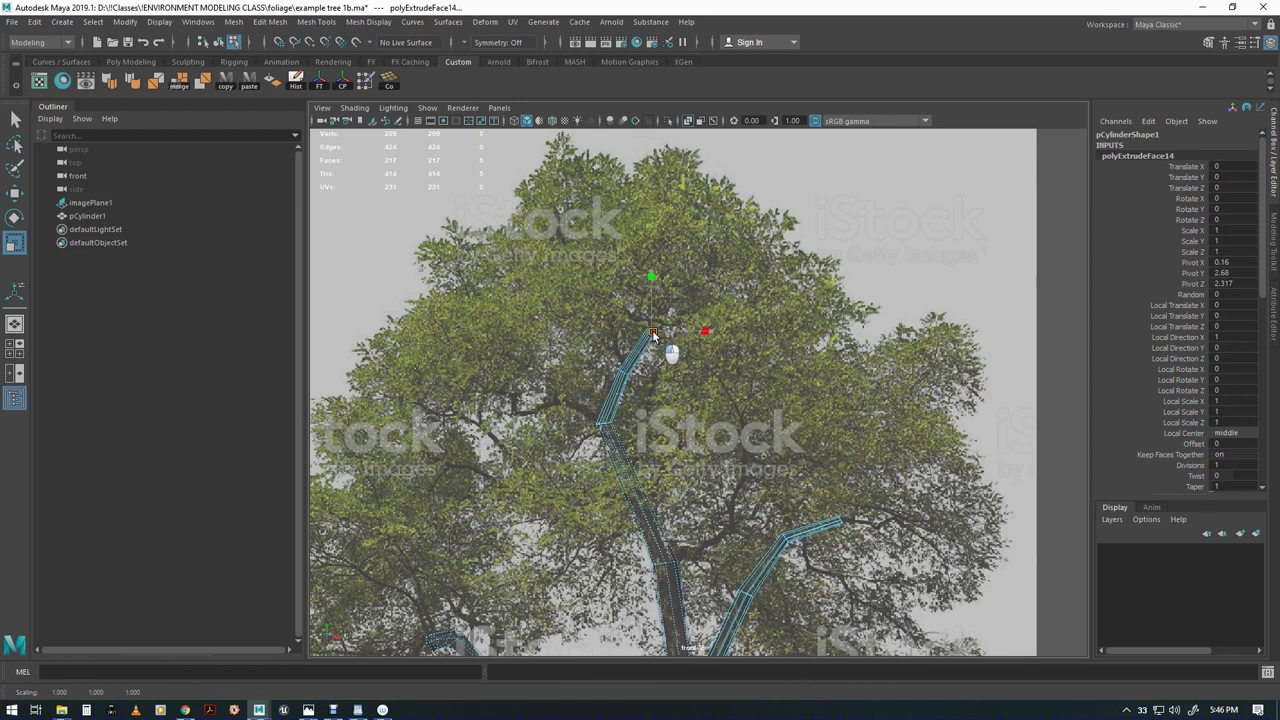
key("w")
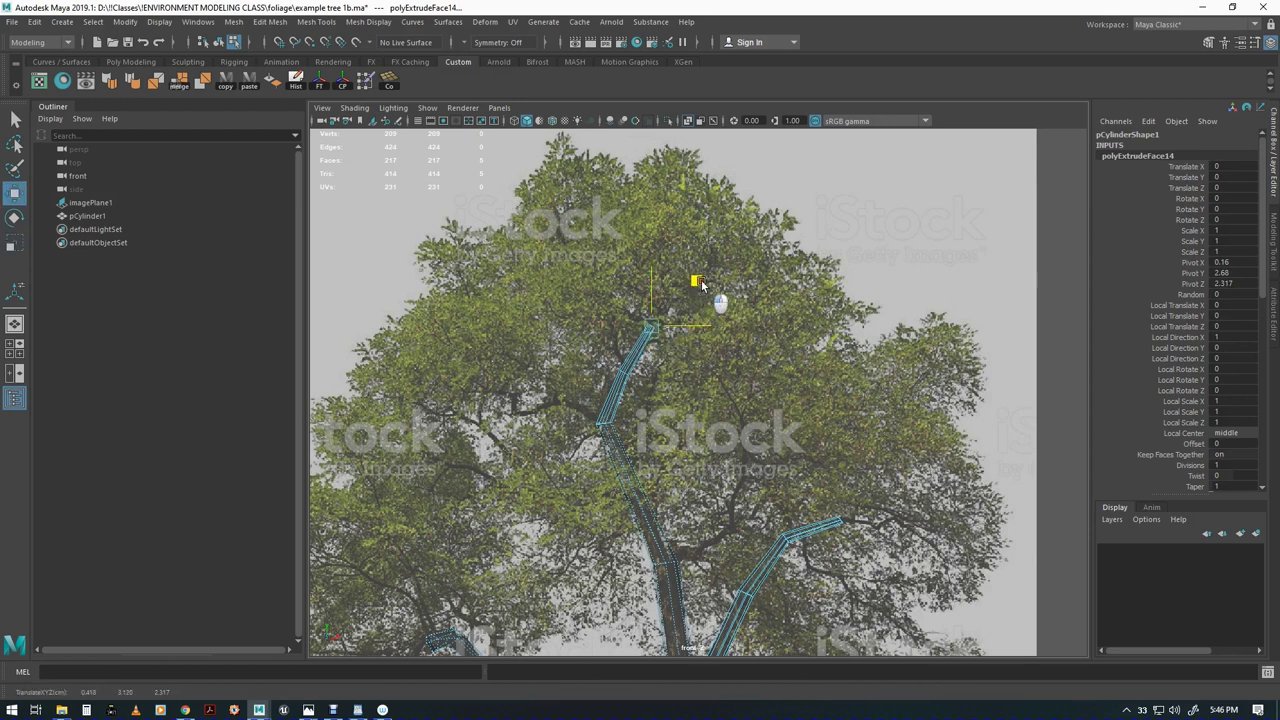
key("e")
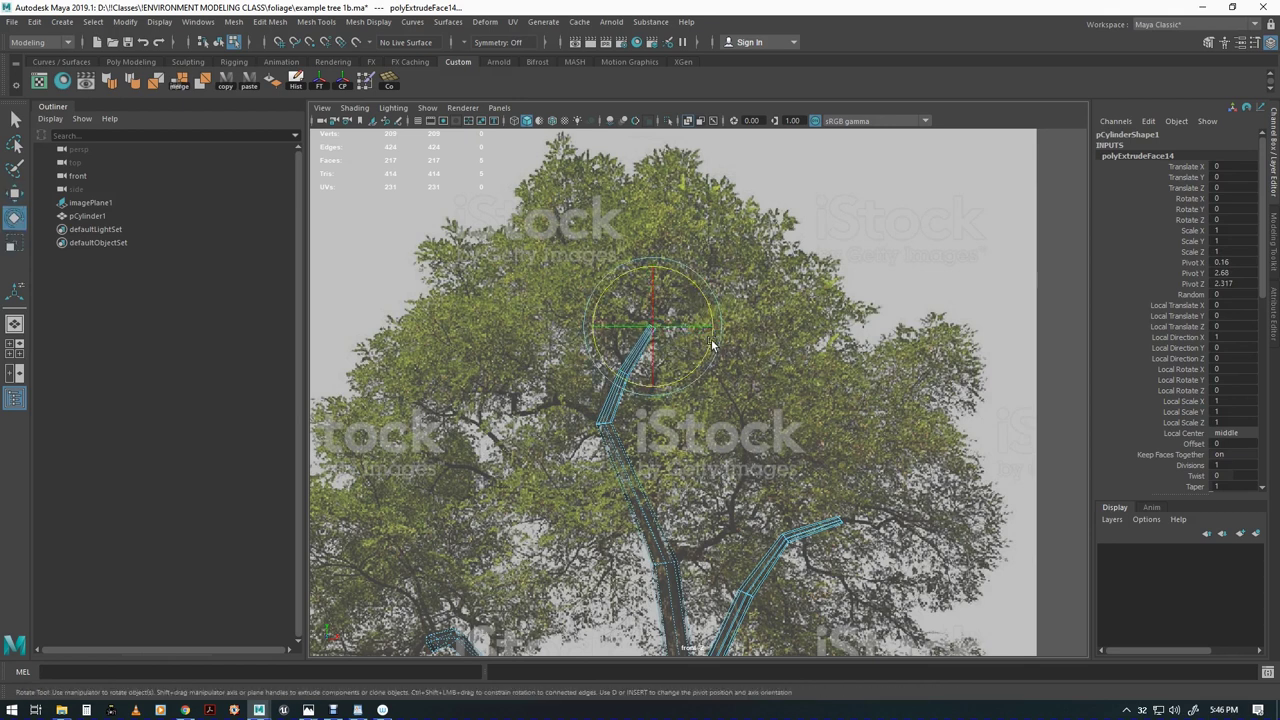
Extrude the main branch's tip upward once more toward the crown, angle the end and scale it down
key("w")
key("ctrl+e")
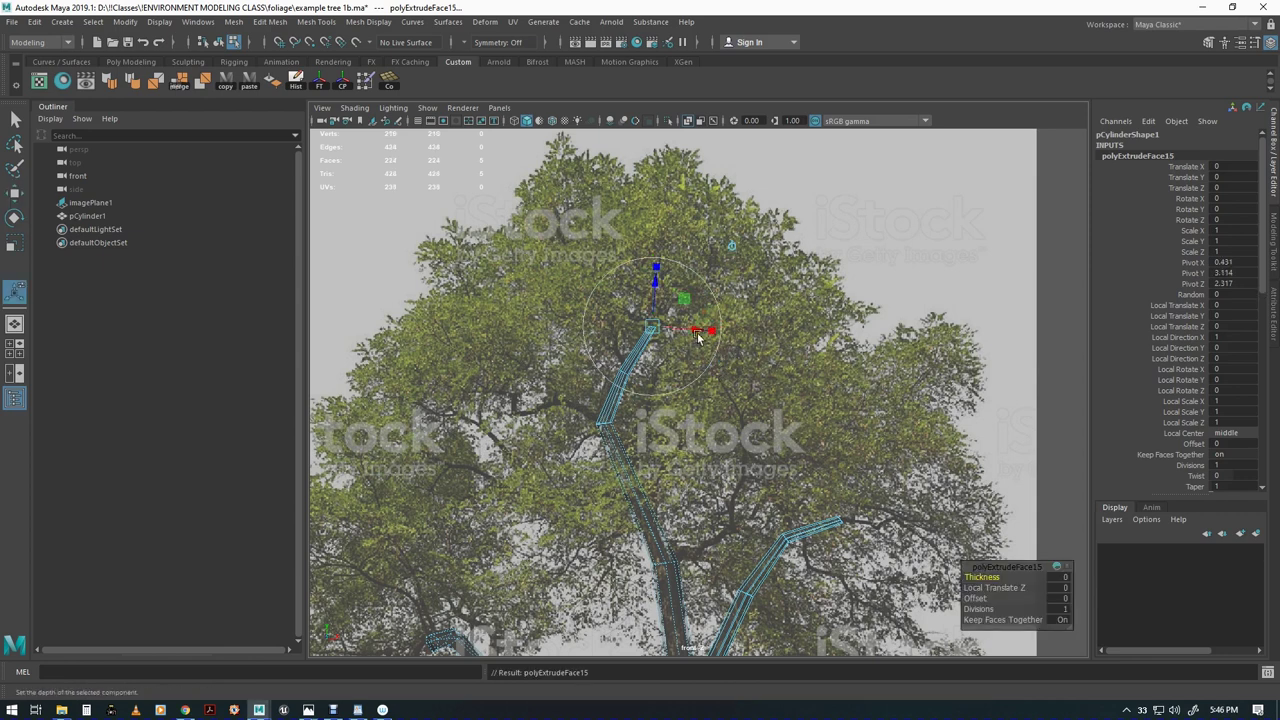
key("w")
left_click_drag(690, 295, 703, 275)
key("e")
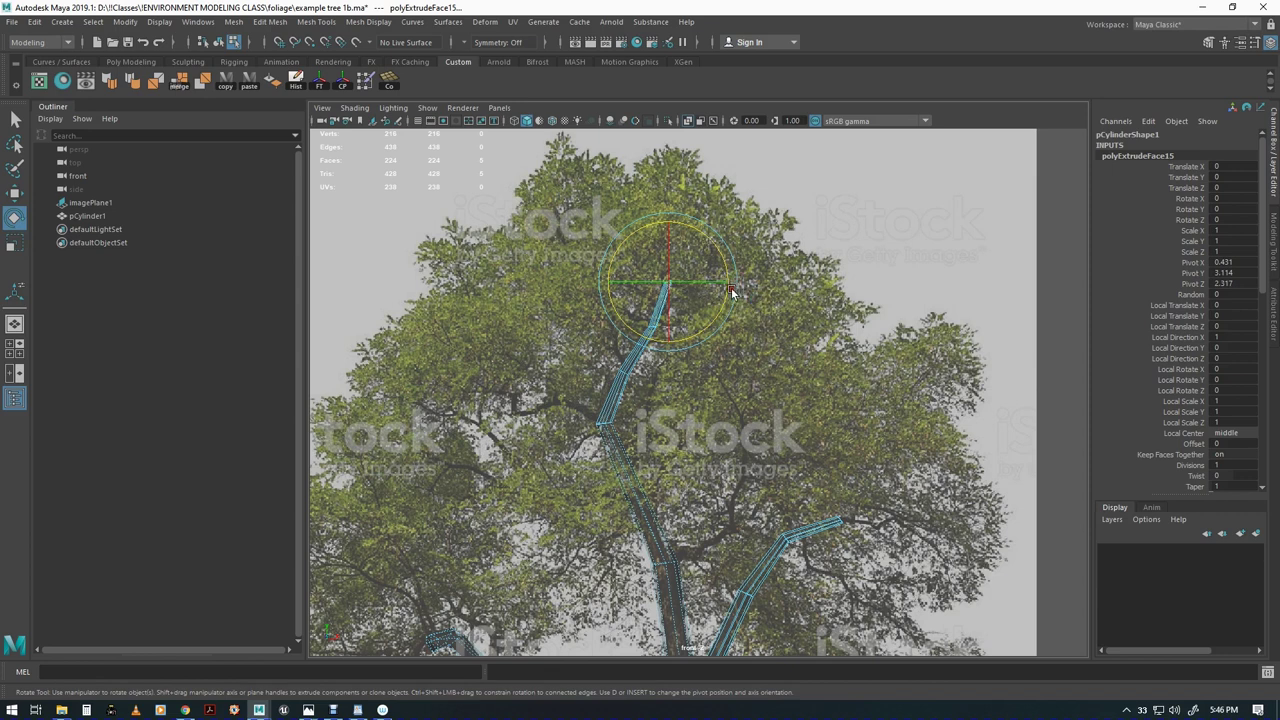
key("r")
left_click_drag(668, 284, 669, 286)
middle_click_drag(837, 467, 851, 417, "alt")
key("w")
right_click_drag(922, 415, 875, 414, "alt")
scroll(875, 414, "up", 3)
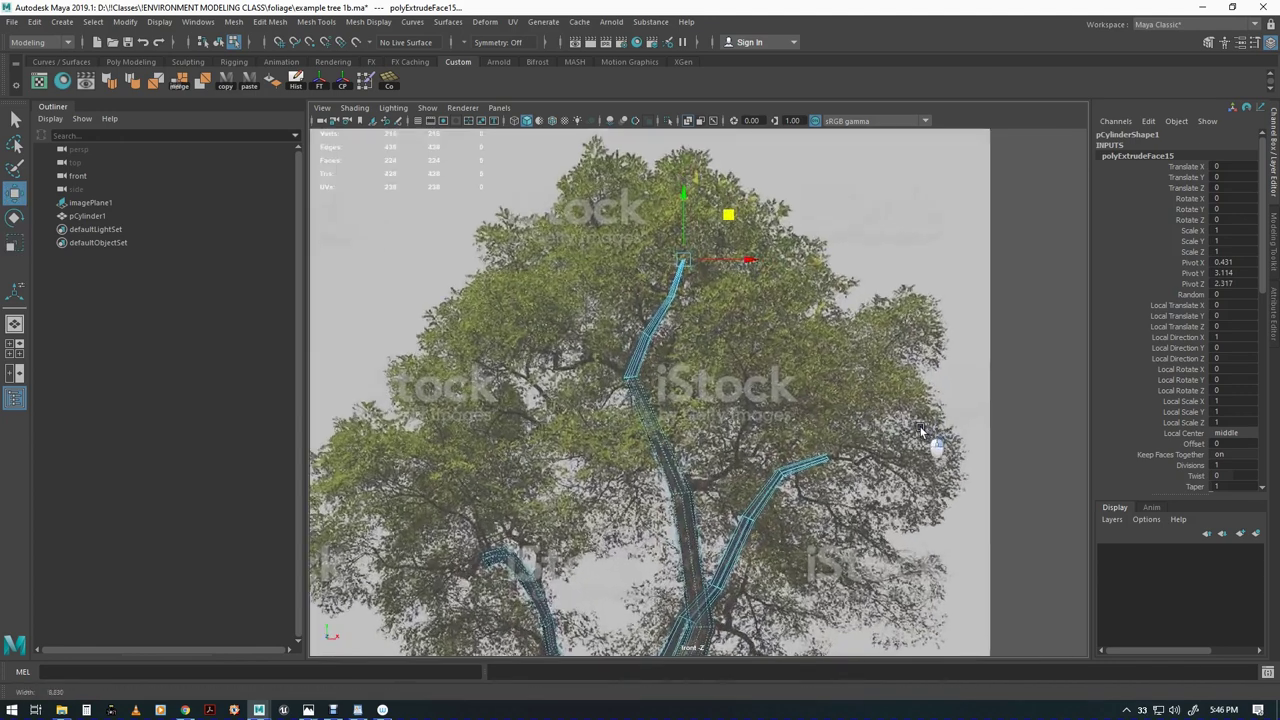
Return to object mode, soften the tree mesh's edges and delete its construction history
key("F8")
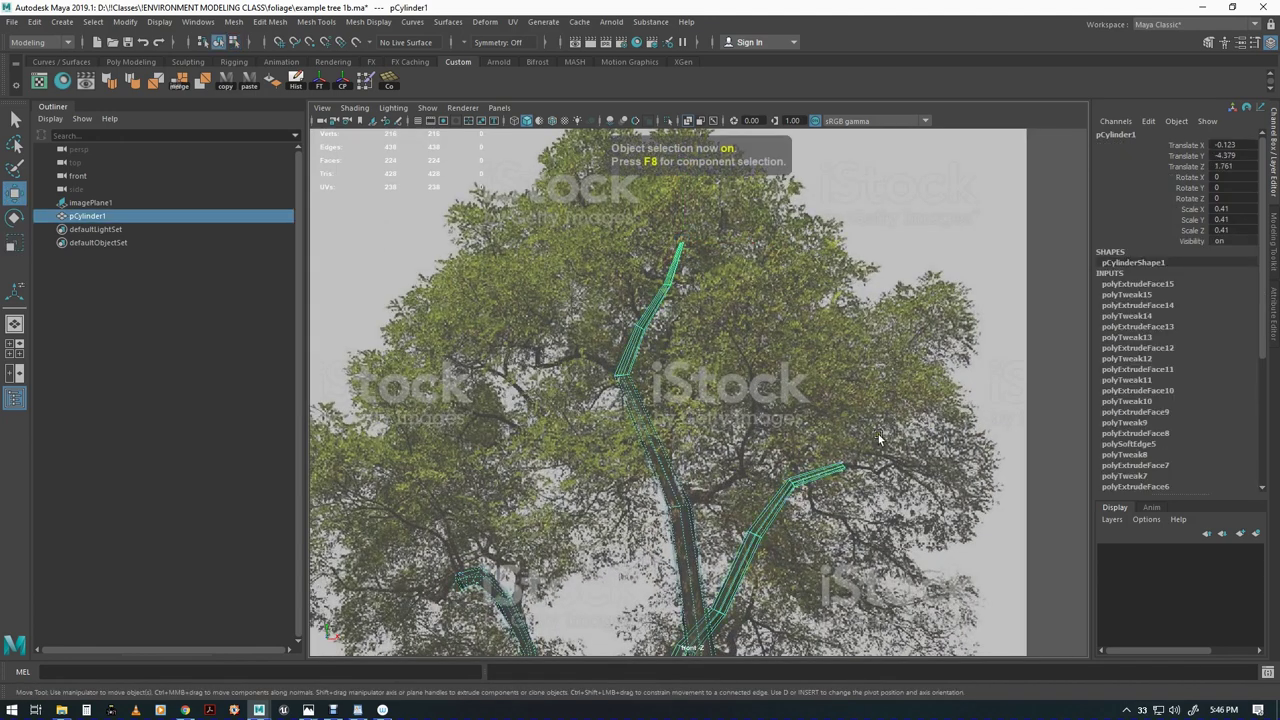
left_click(134, 83)
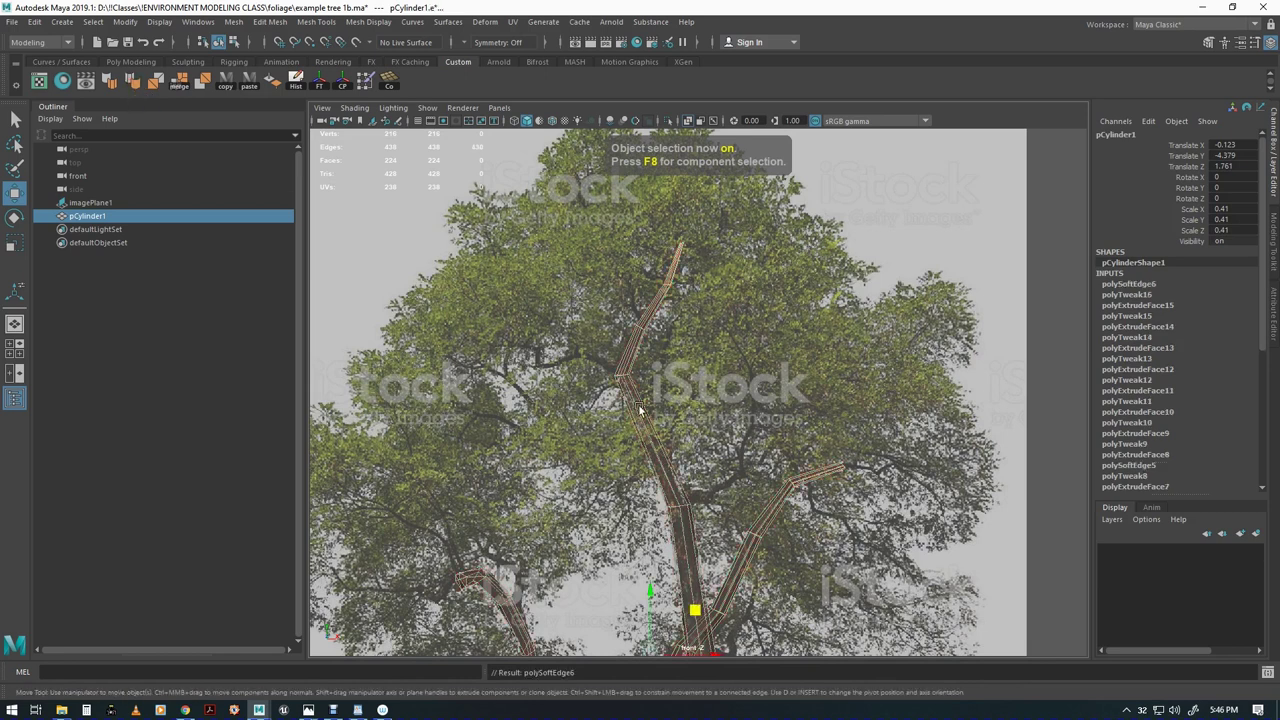
left_click(296, 82)
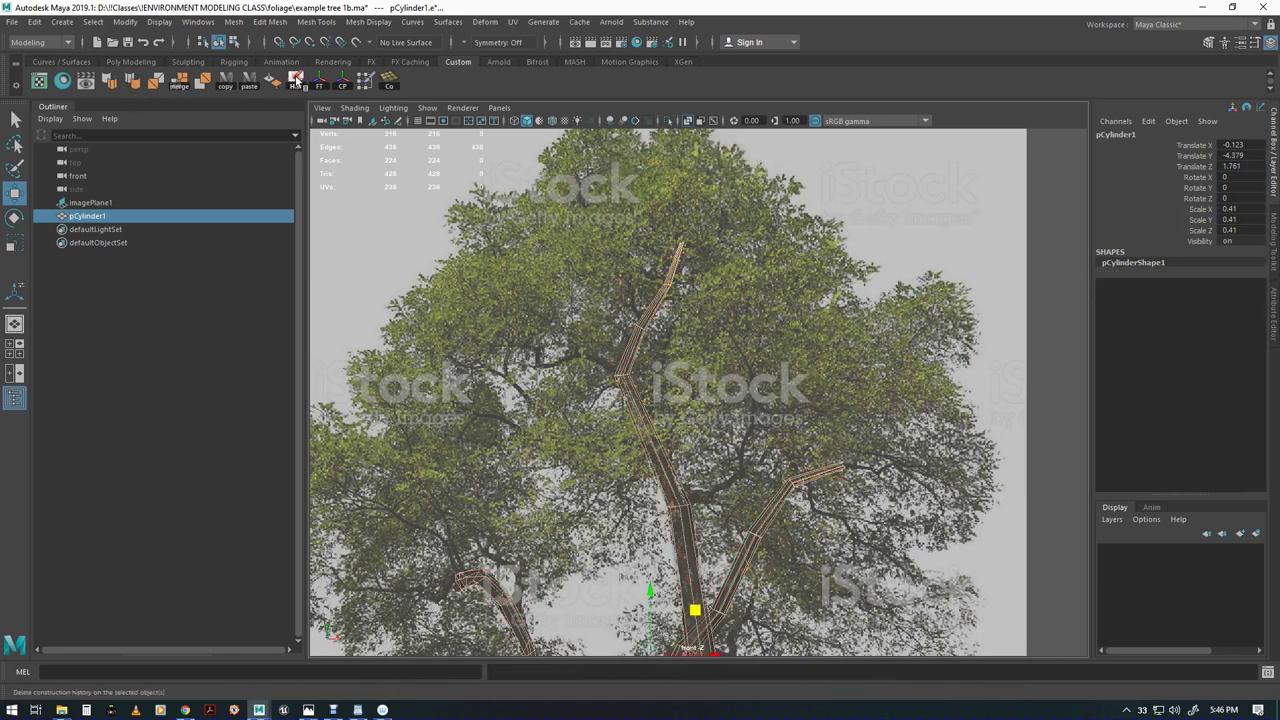
Select the outer vertices just above the left fork and move them inward onto the reference limb's edge
middle_click_drag(829, 406, 883, 272, "alt")
middle_click_drag(976, 441, 945, 228, "alt")
middle_click_drag(891, 443, 903, 317, "alt")
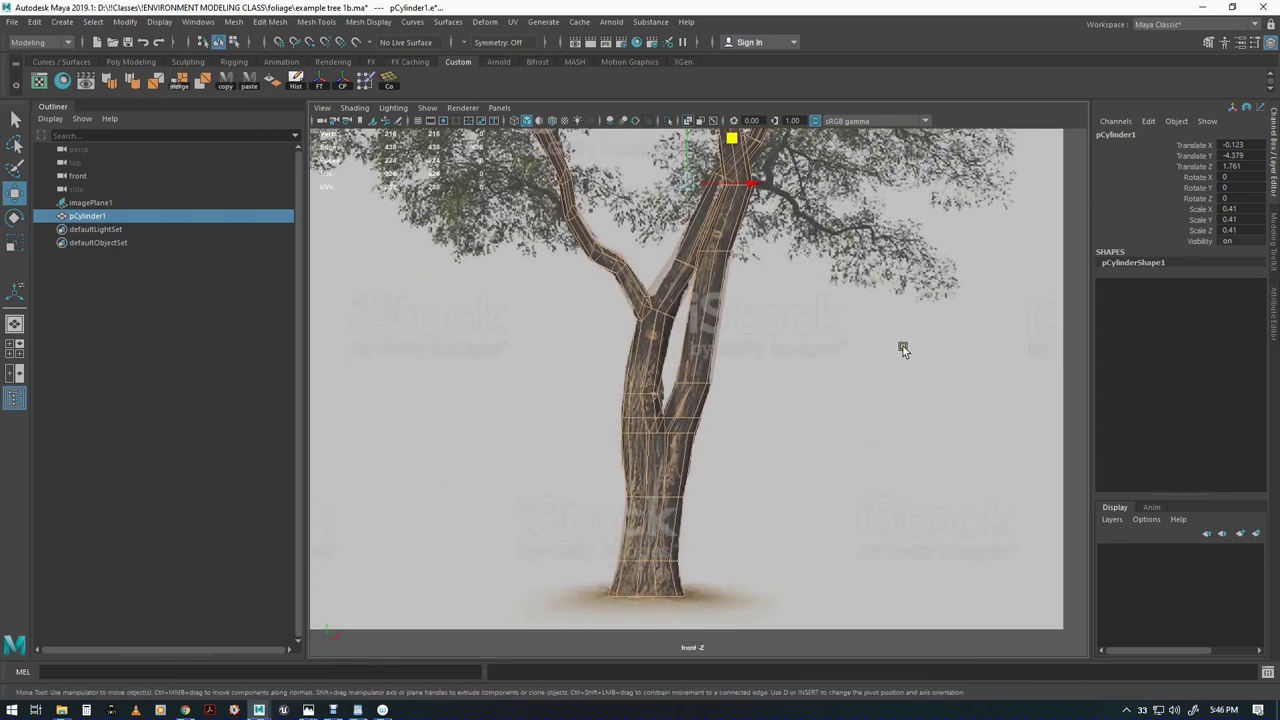
middle_click_drag(785, 241, 767, 362, "alt")
right_click_drag(658, 491, 992, 508, "alt")
key("F11")
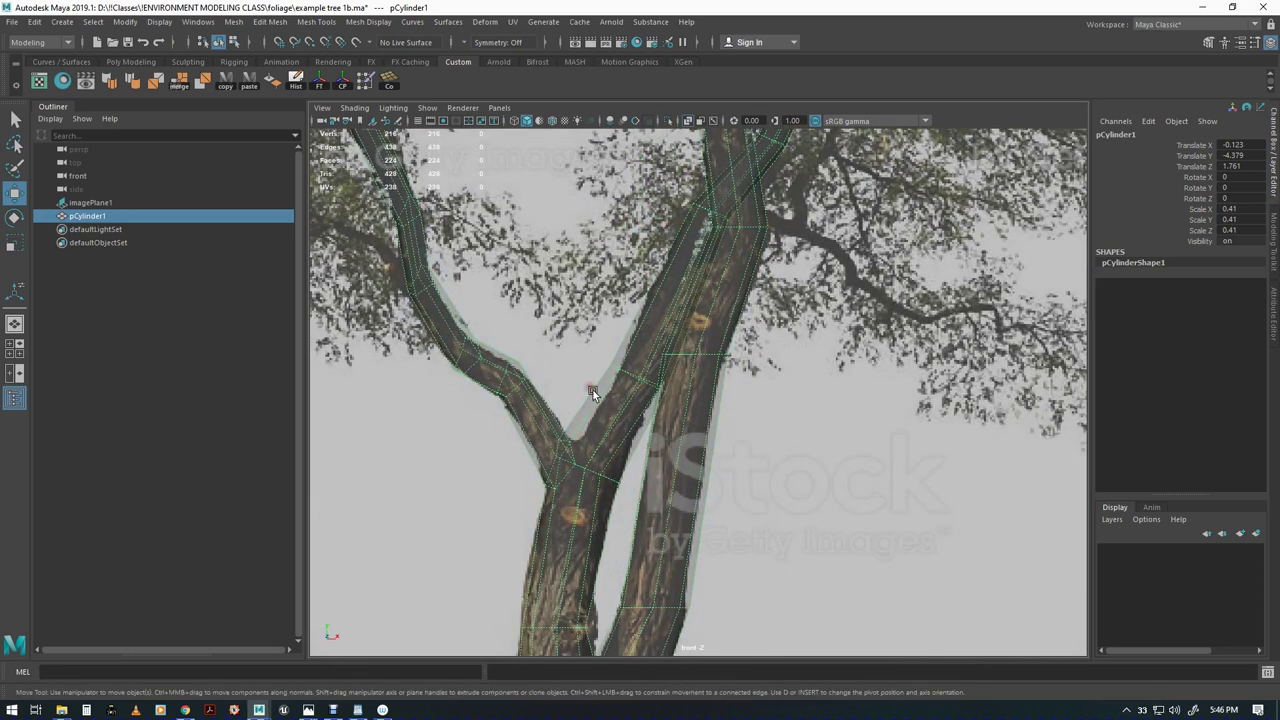
key("F9")
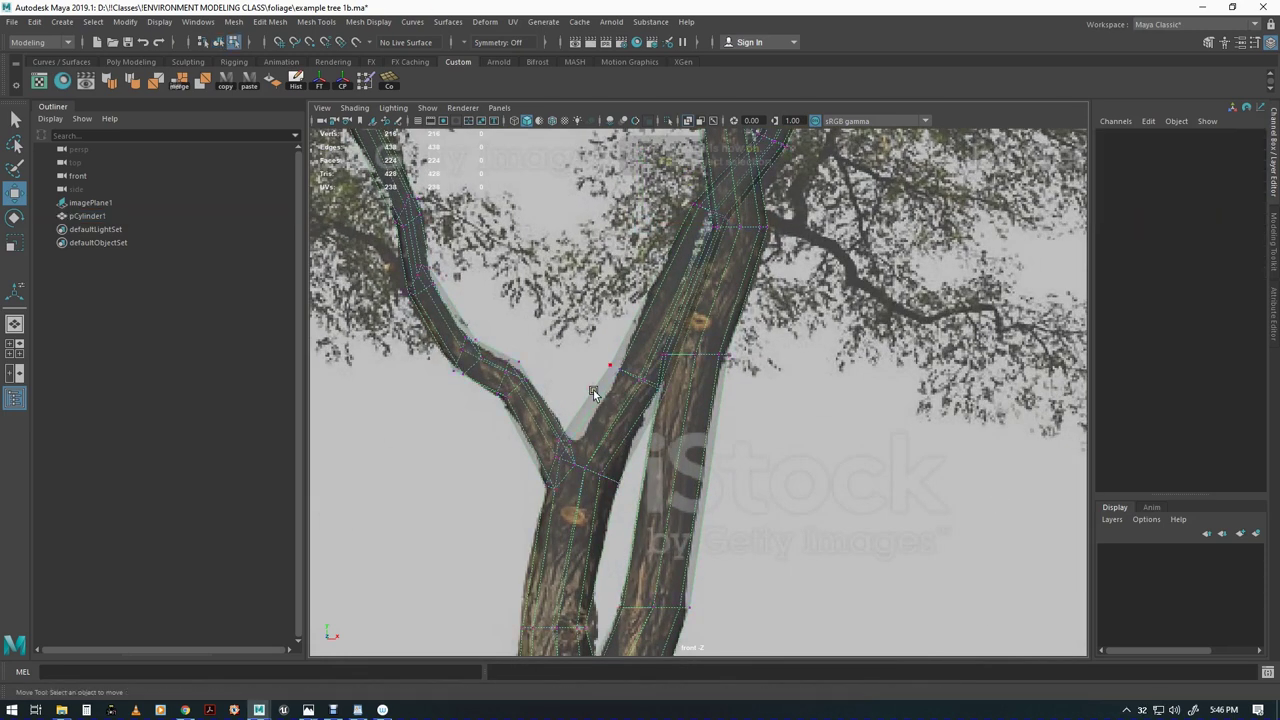
left_click_drag(602, 338, 648, 396)
left_click_drag(660, 325, 666, 330)
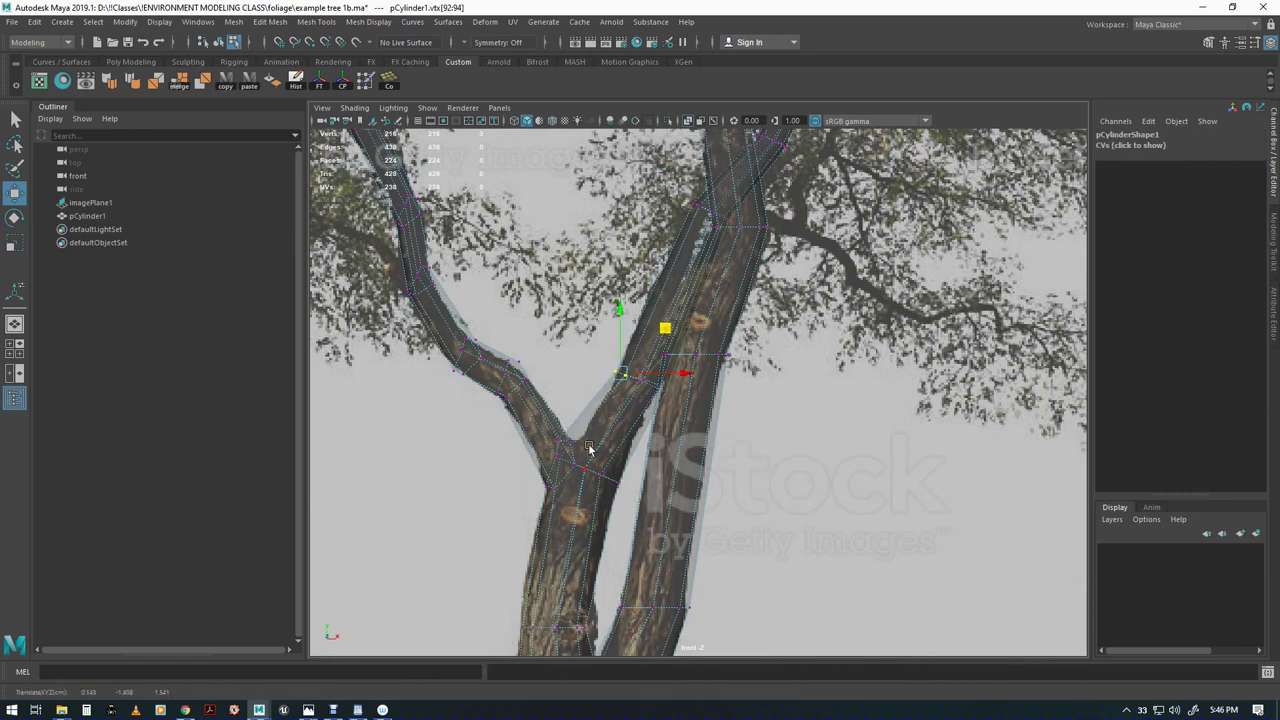
middle_click_drag(705, 352, 687, 568, "alt")
scroll(722, 540, "down", 6)
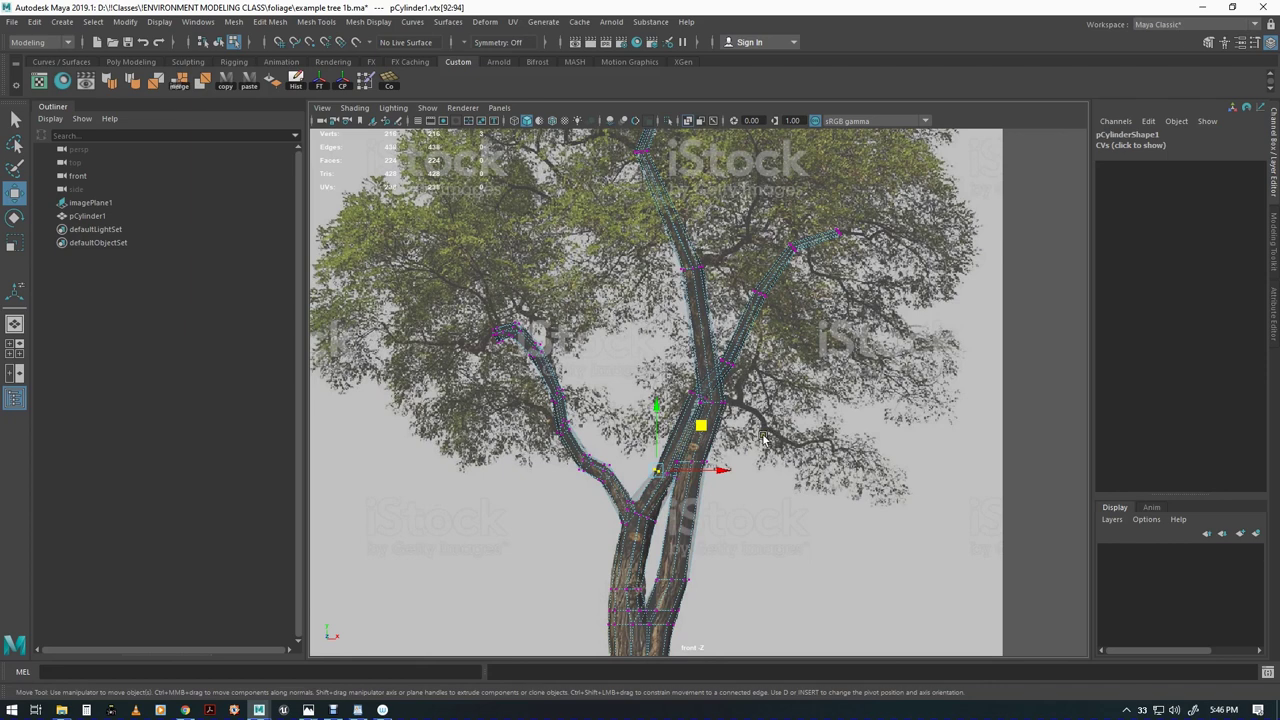
Return to object mode, switch to the perspective view and turn off X-Ray shading
key("F8")
key("space")
mouse_move(762, 438)
left_mouse_down()
mouse_move(758, 412)
mouse_move(733, 402)
mouse_move(772, 492)
left_mouse_up()
left_click(353, 108)
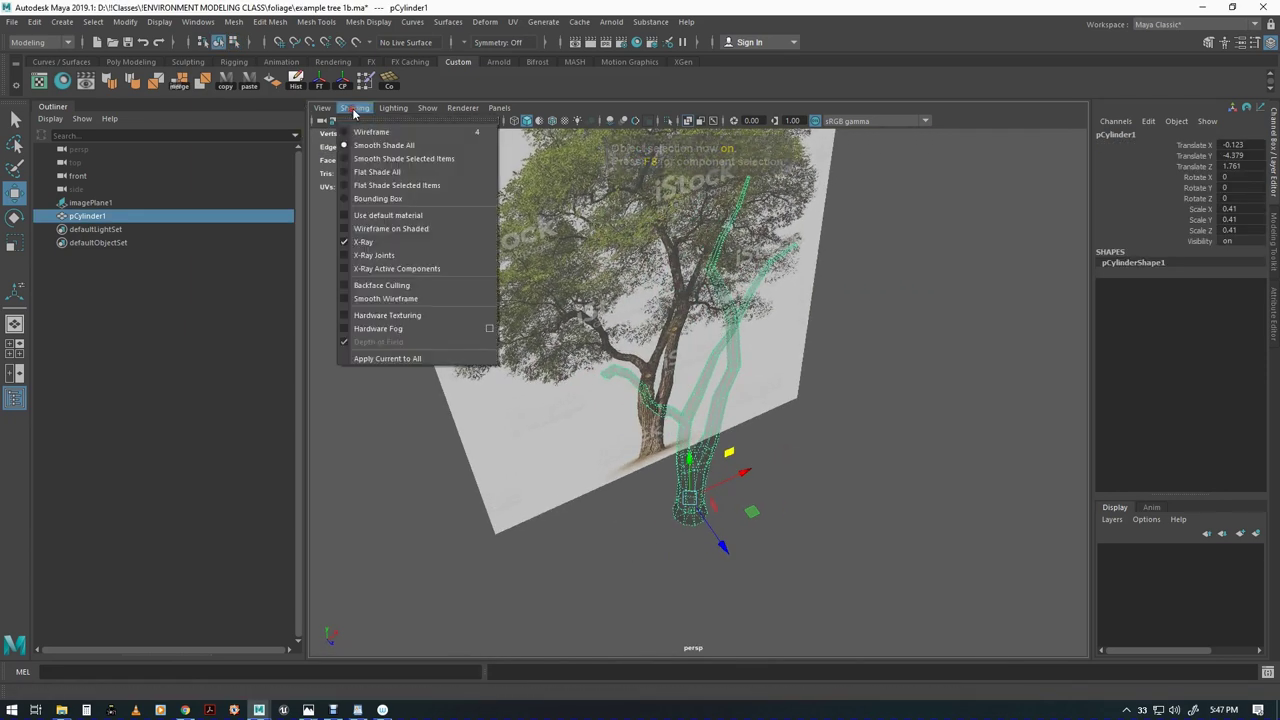
left_click(363, 242)
mouse_move(577, 474)
left_mouse_down("alt")
mouse_move(590, 445)
mouse_move(603, 449)
left_mouse_up("alt")
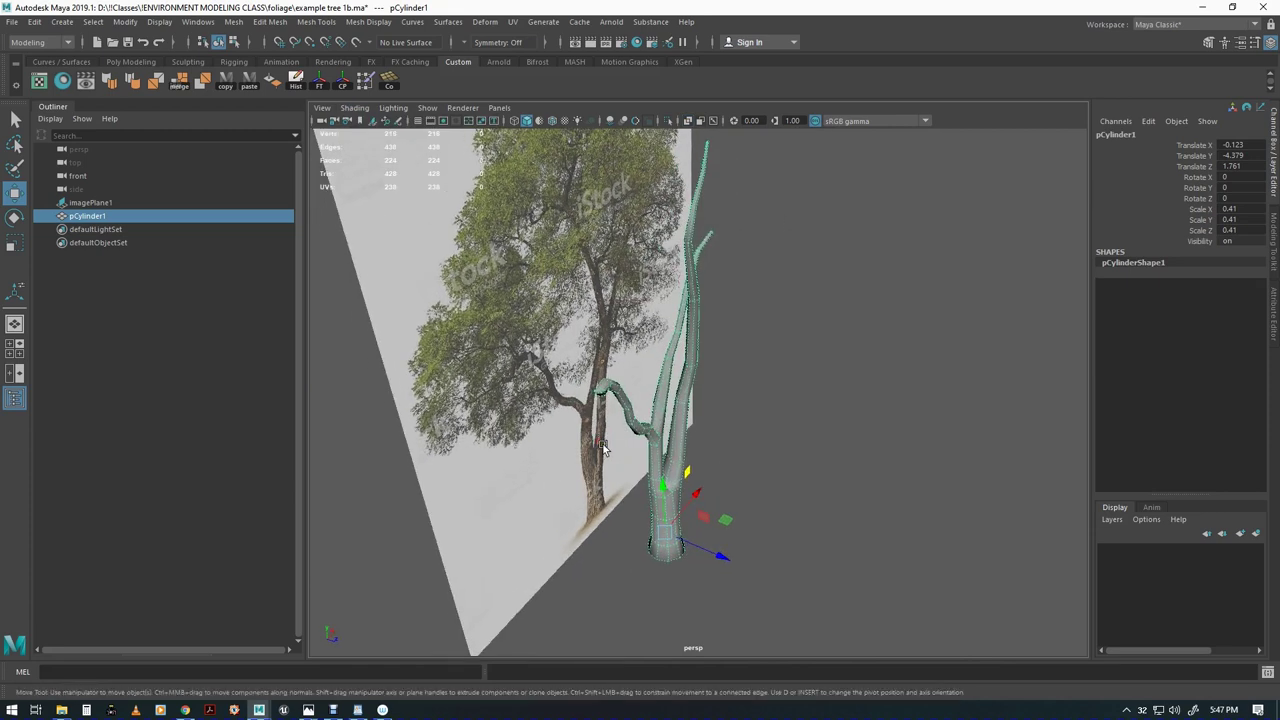
left_click_drag(722, 498, 692, 399, "alt")
left_click_drag(665, 340, 806, 382, "alt")
Select the main branch's vertex rings above the trunk split and move them forward, away from the reference image
key("F9")
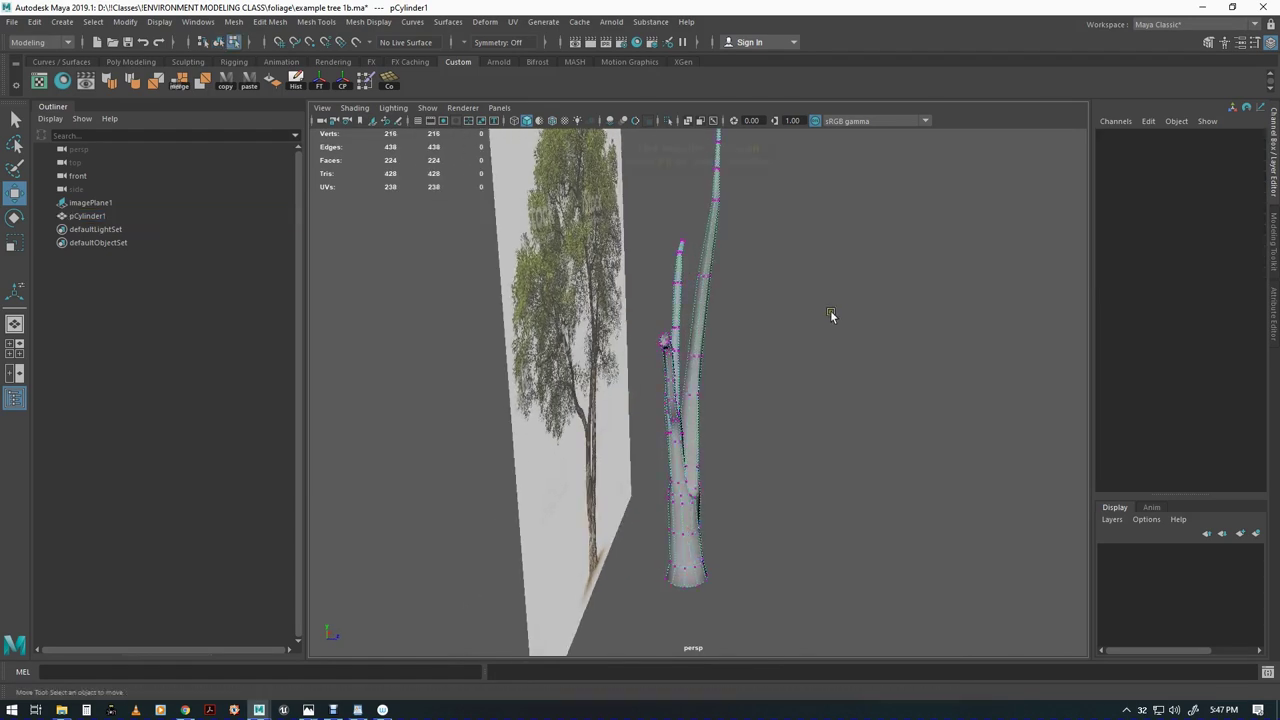
left_click_drag(818, 317, 840, 341, "alt")
key("q")
left_click_drag(727, 175, 814, 371)
left_click_drag(716, 323, 714, 425, "ctrl+shift")
left_click_drag(689, 475, 660, 482, "alt")
right_click_drag(644, 472, 824, 508, "alt")
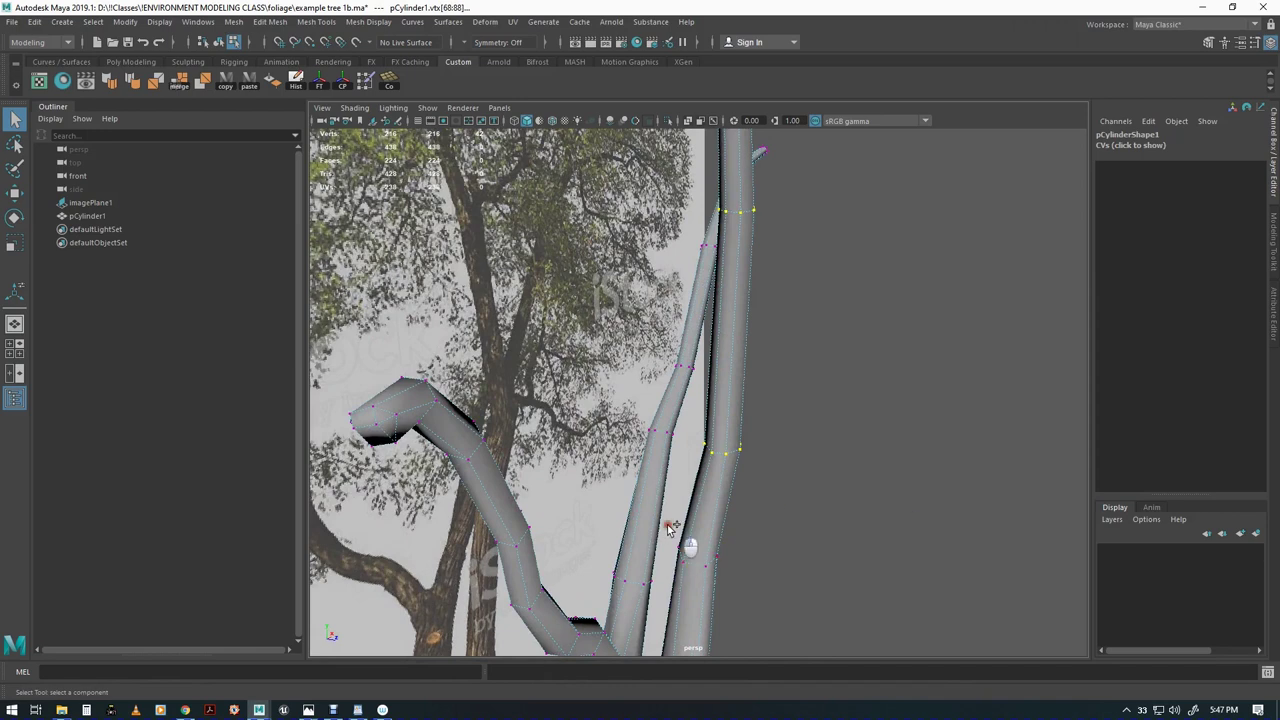
right_click_drag(948, 578, 694, 492, "alt")
left_click_drag(694, 492, 738, 484, "alt")
key("w")
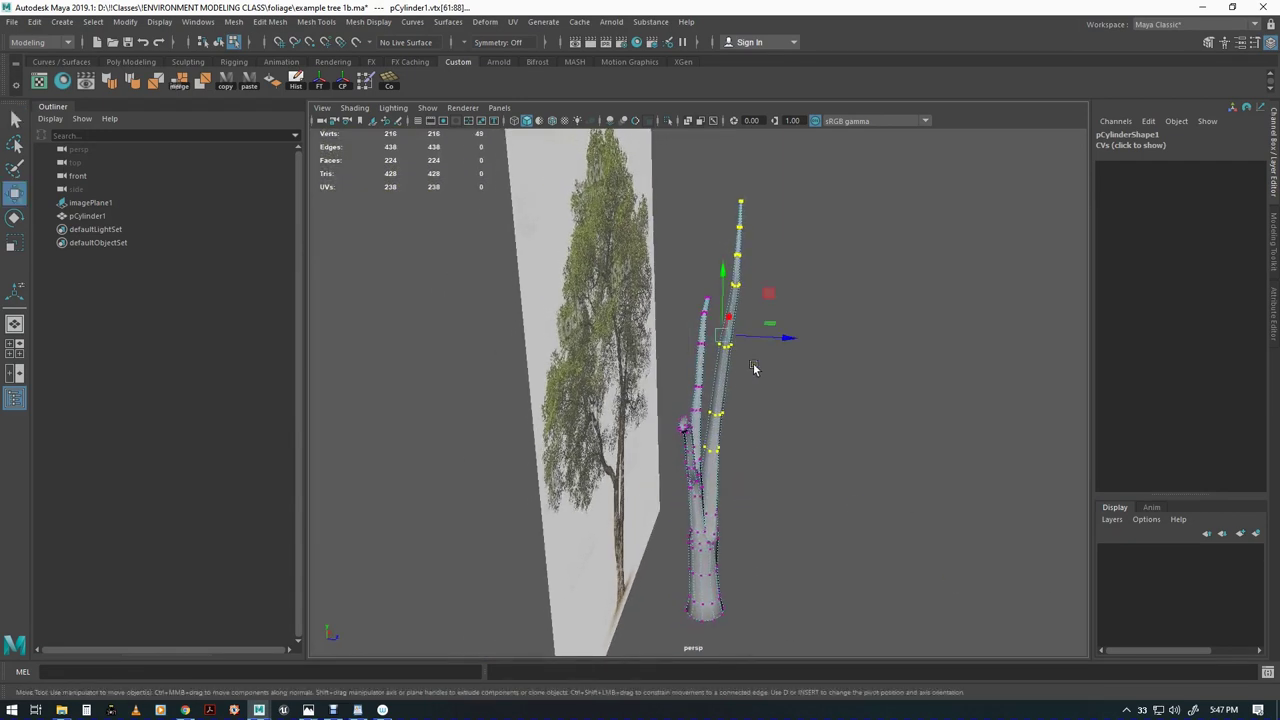
left_click_drag(781, 341, 789, 341)
Deselect the main branch's lower rings in stages and move the remaining upper rings further forward to bend it outward
mouse_move(850, 447)
left_mouse_down("alt")
mouse_move(570, 428)
mouse_move(850, 440)
mouse_move(871, 429)
mouse_move(831, 449)
mouse_move(850, 432)
left_mouse_up("alt")
key("q")
left_click_drag(792, 490, 792, 489)
left_click_drag(792, 489, 857, 417, "alt")
key("w")
left_click_drag(810, 325, 816, 326)
left_click_drag(870, 453, 829, 477, "alt")
key("q")
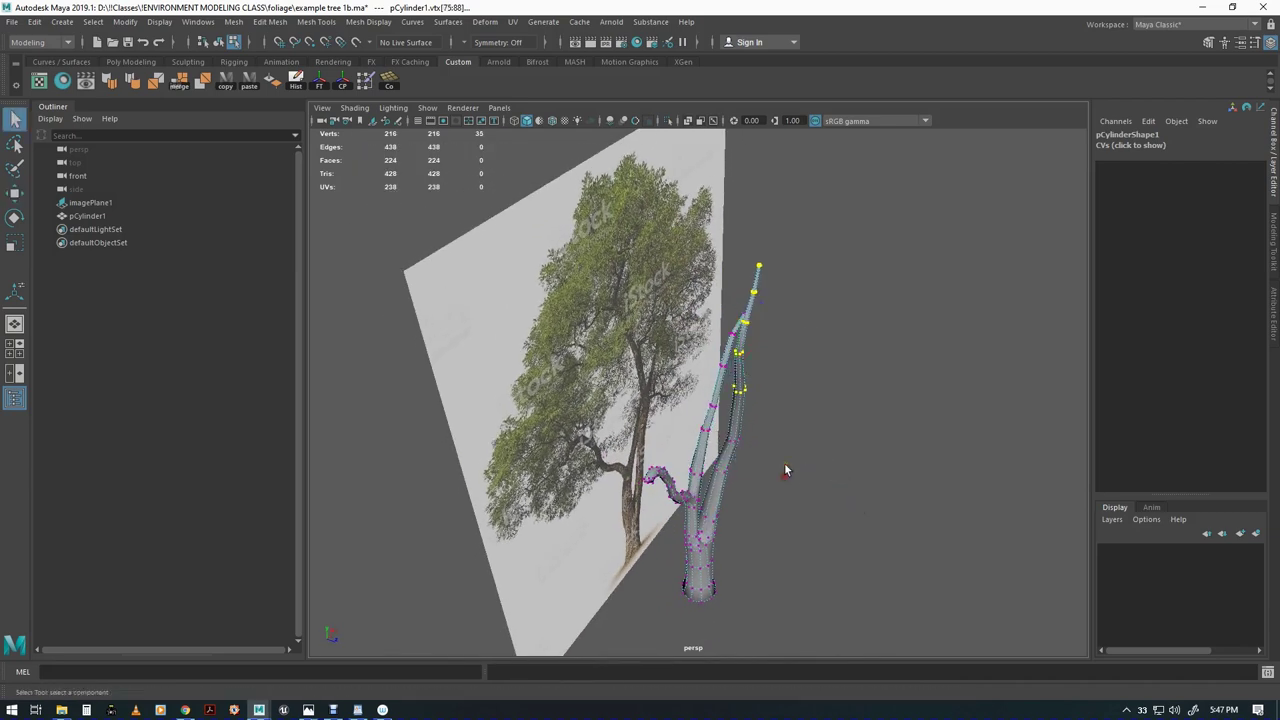
key("w")
left_click_drag(804, 358, 815, 359)
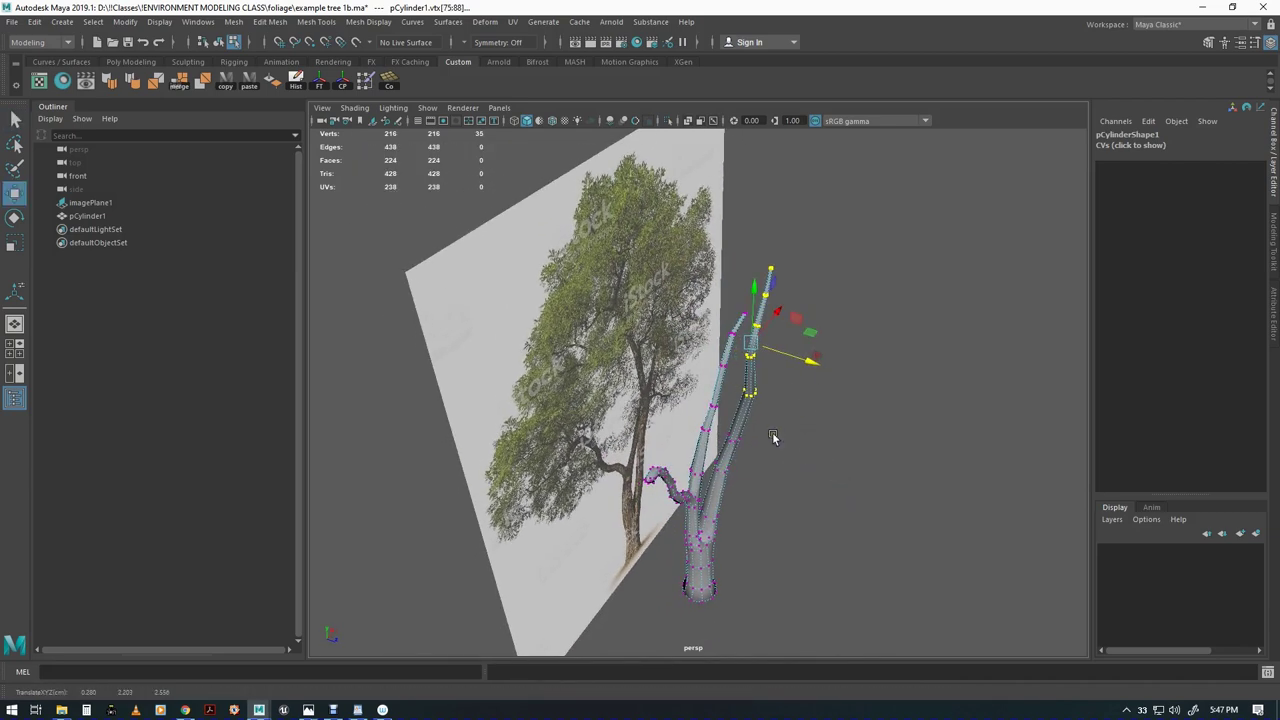
Shift the main branch's top vertex rings forward, narrowing the selection toward the tip to curve its end
left_click_drag(773, 434, 791, 374, "alt")
key("q")
left_click_drag(836, 319, 766, 346, "alt")
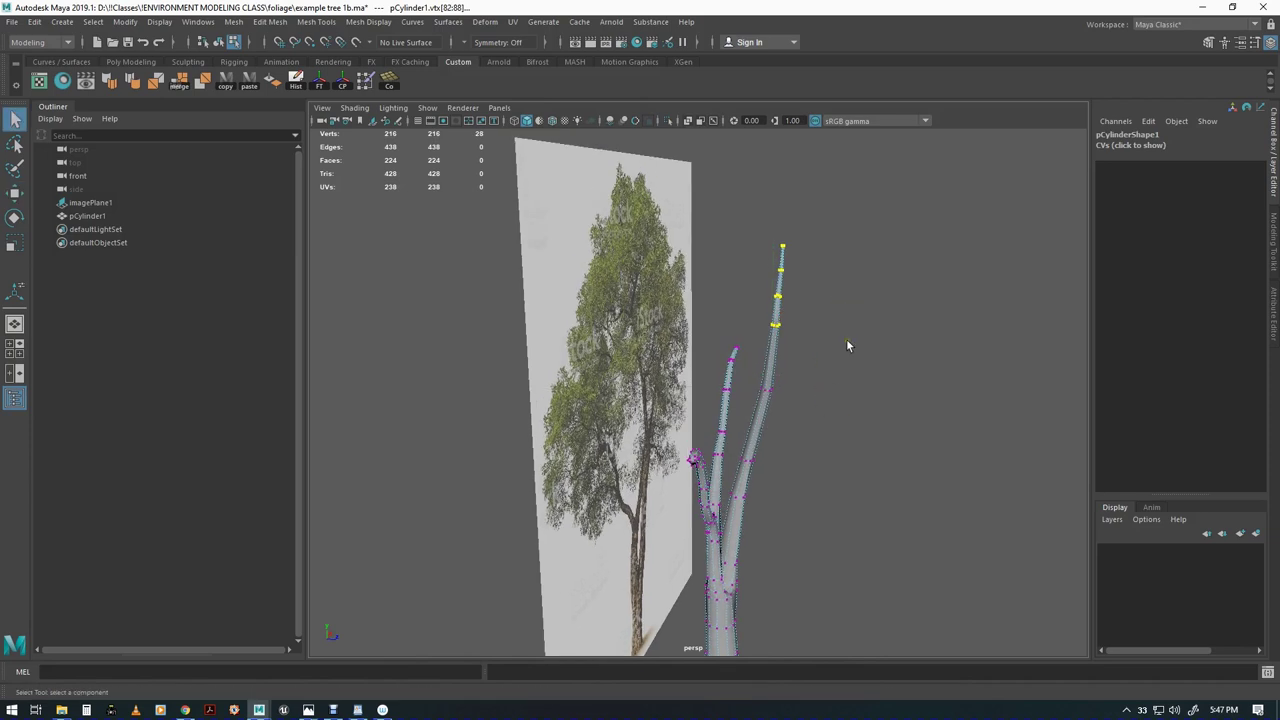
key("w")
mouse_move(814, 289)
left_mouse_down()
mouse_move(843, 306)
mouse_move(837, 294)
left_mouse_up()
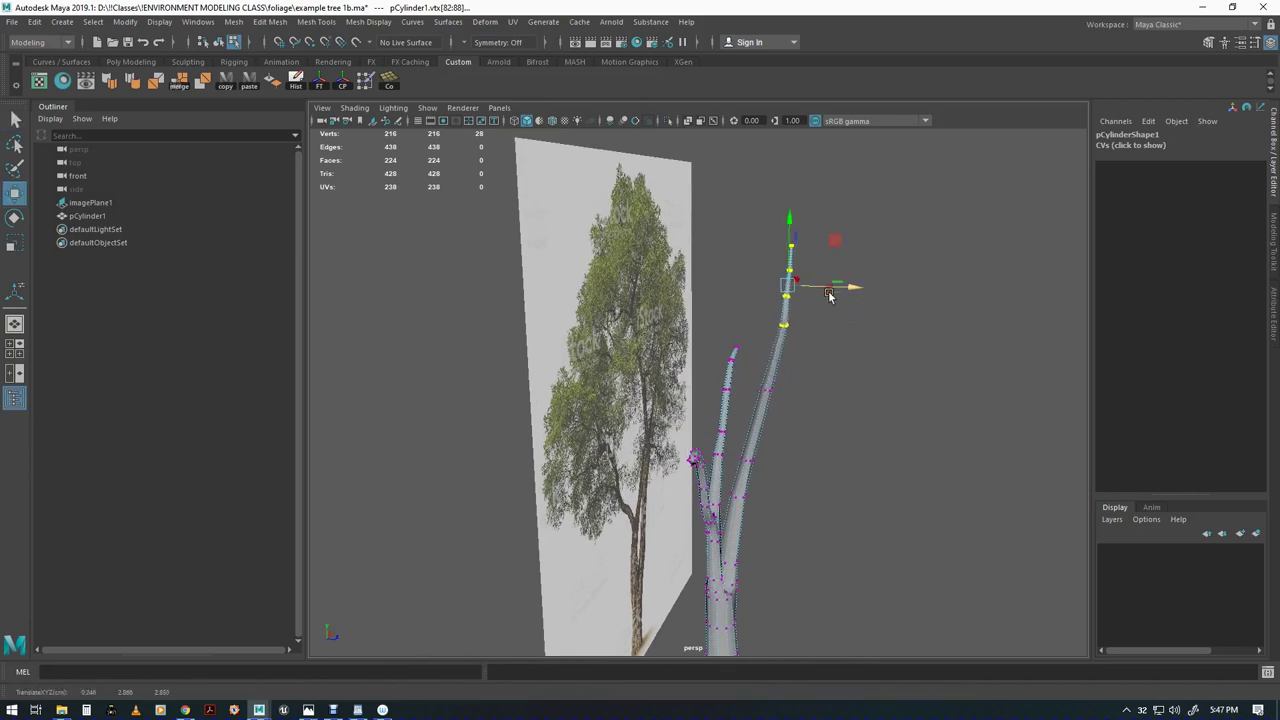
key("q")
key("w")
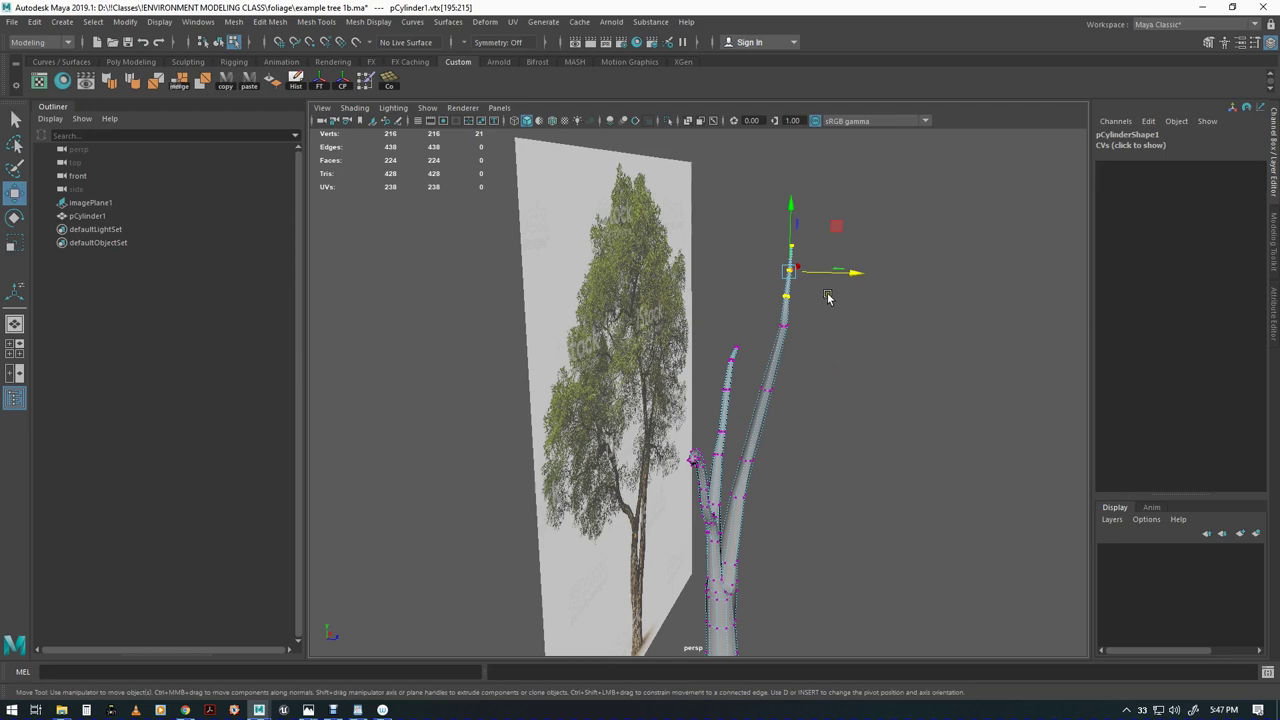
key("q")
left_click_drag(756, 231, 825, 246)
key("w")
key("q")
key("w")
Select the right side branch's upper rings and shift them back toward the reference image in progressively shorter sections
left_click_drag(840, 326, 872, 293, "alt")
left_click_drag(778, 201, 830, 358)
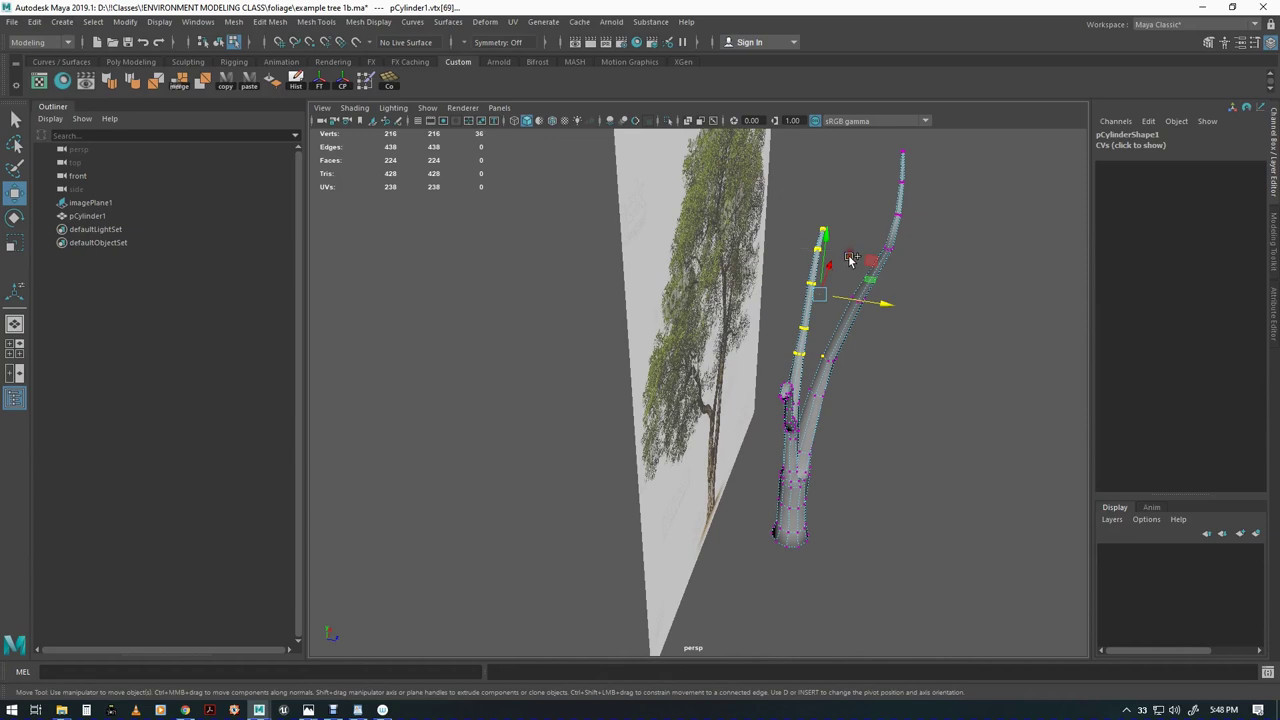
left_click_drag(902, 417, 898, 437, "alt")
left_click_drag(892, 322, 870, 318)
key("q")
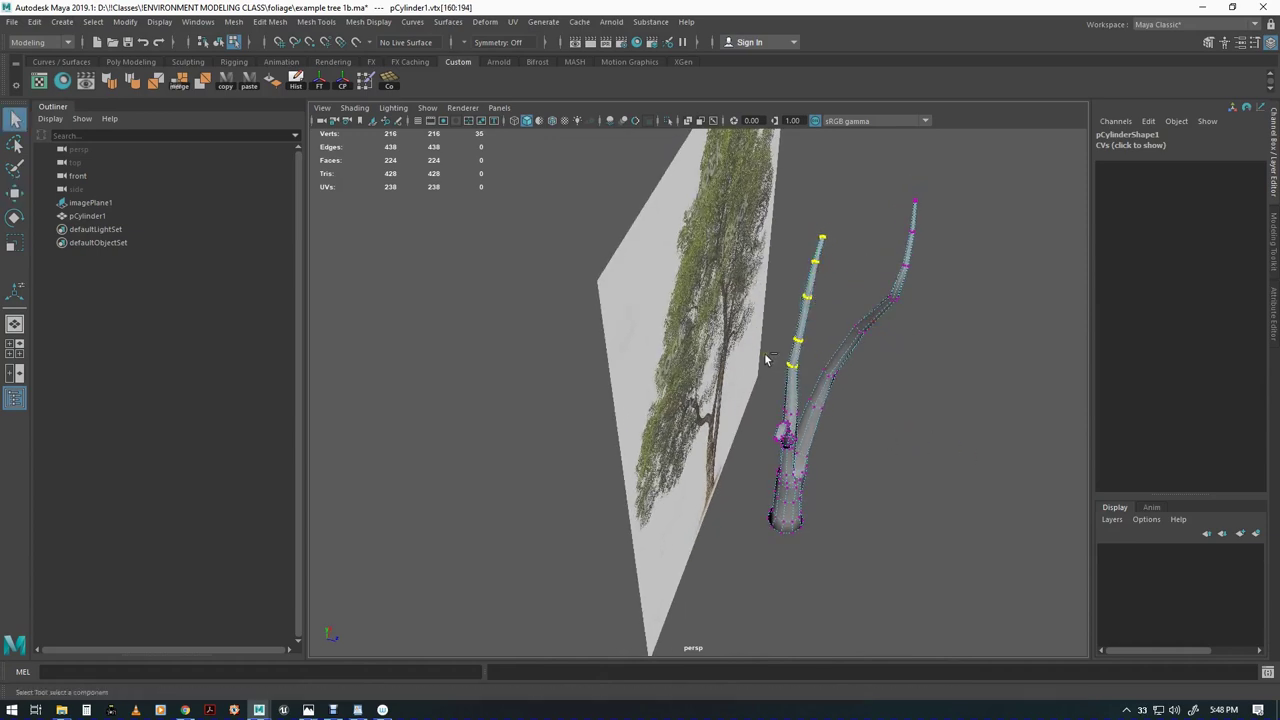
key("w")
mouse_move(862, 303)
left_mouse_down()
mouse_move(836, 293)
mouse_move(852, 302)
left_mouse_up()
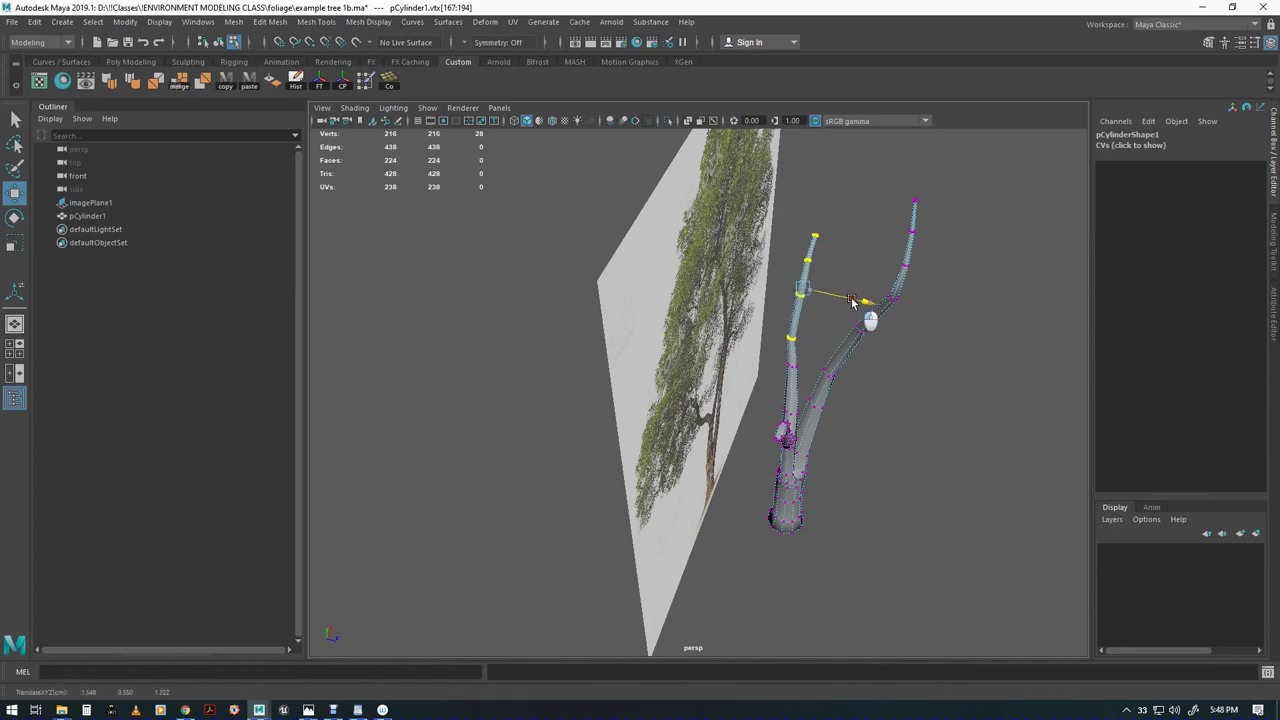
key("w")
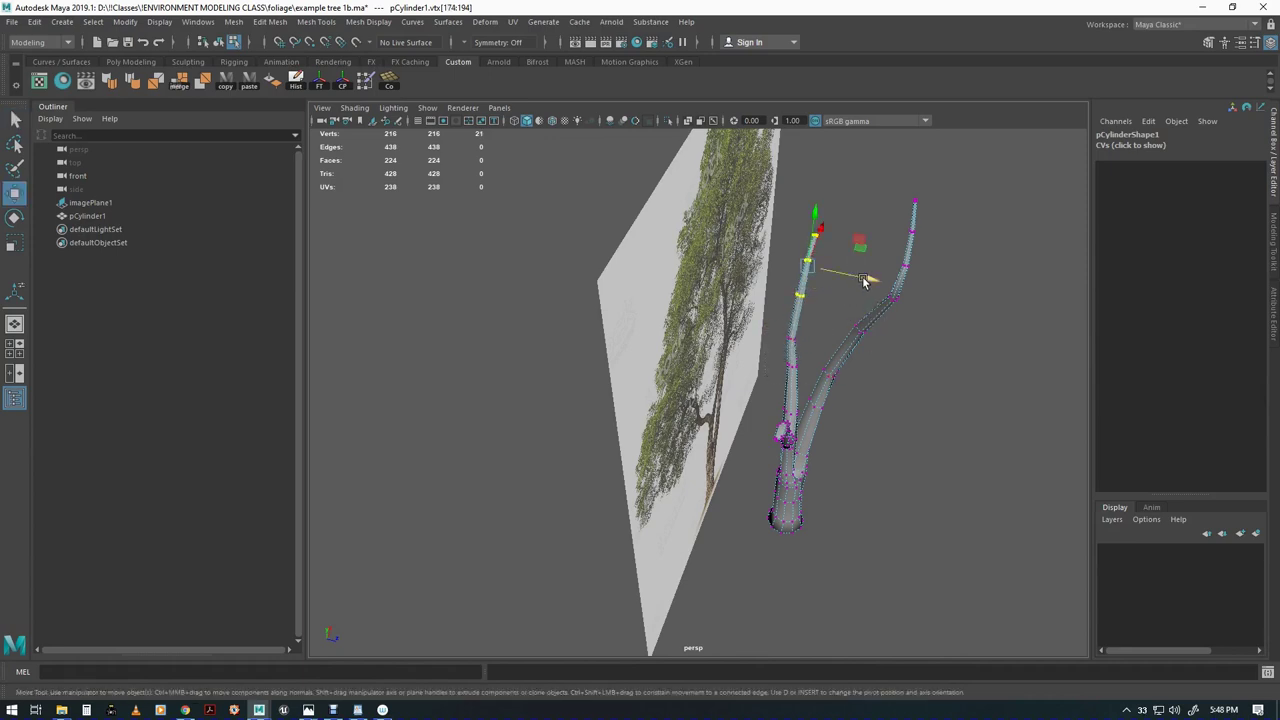
left_click_drag(864, 282, 857, 278)
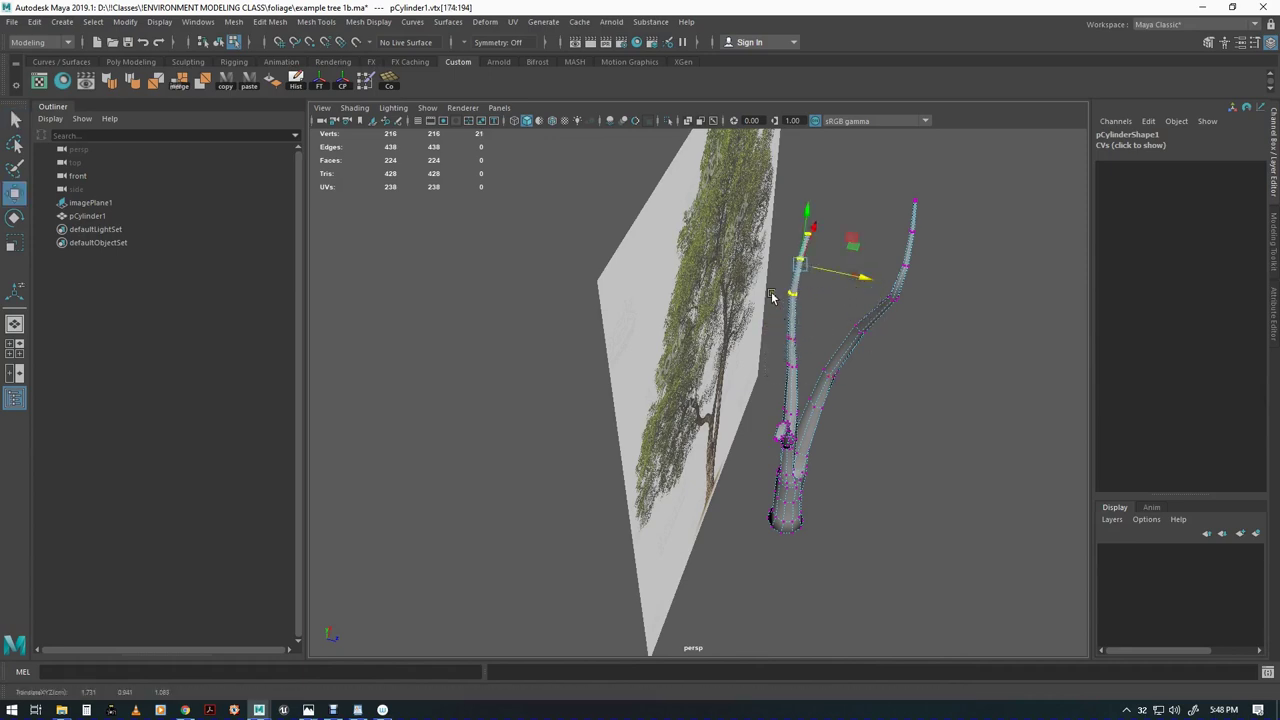
Select the last two vertex rings at the right side branch's tip and adjust their depth
left_click_drag(781, 329, 757, 368, "alt")
key("q")
left_click_drag(821, 402, 821, 402)
key("w")
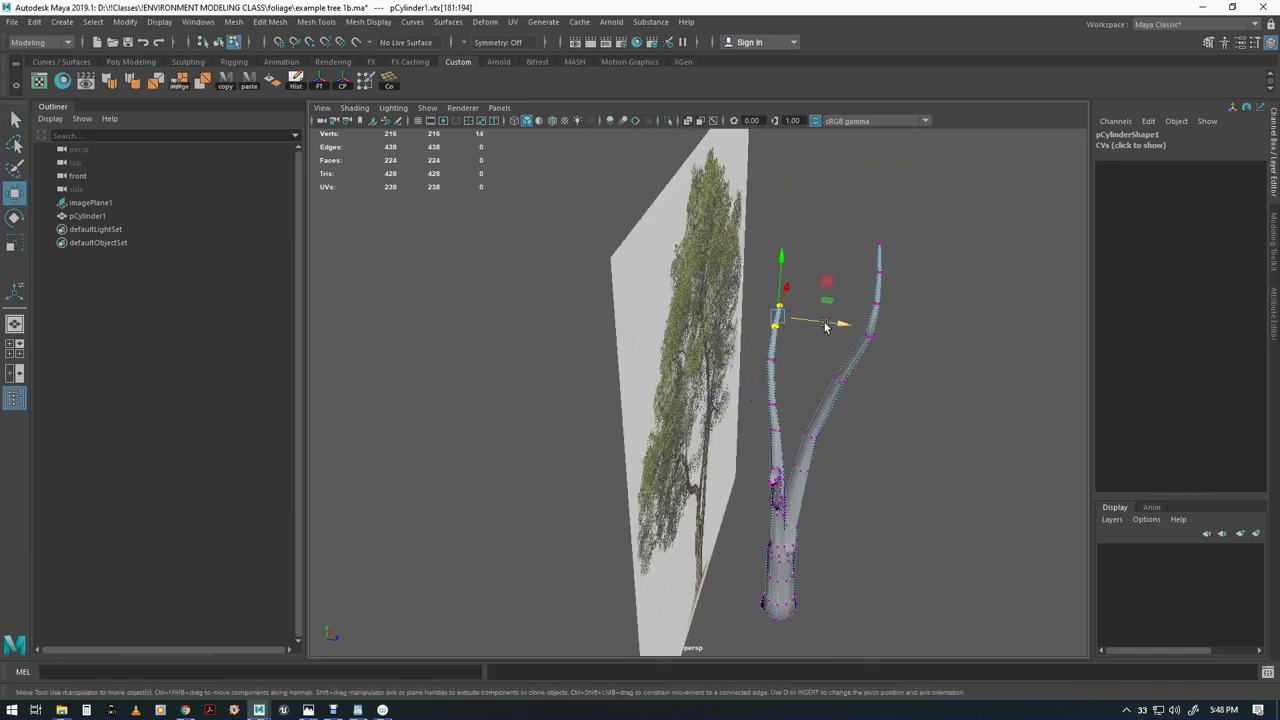
left_click_drag(818, 323, 849, 391, "alt")
Select the left branch's vertices above the fork and move them back toward the reference image
left_click_drag(705, 441, 650, 430, "alt")
key("q")
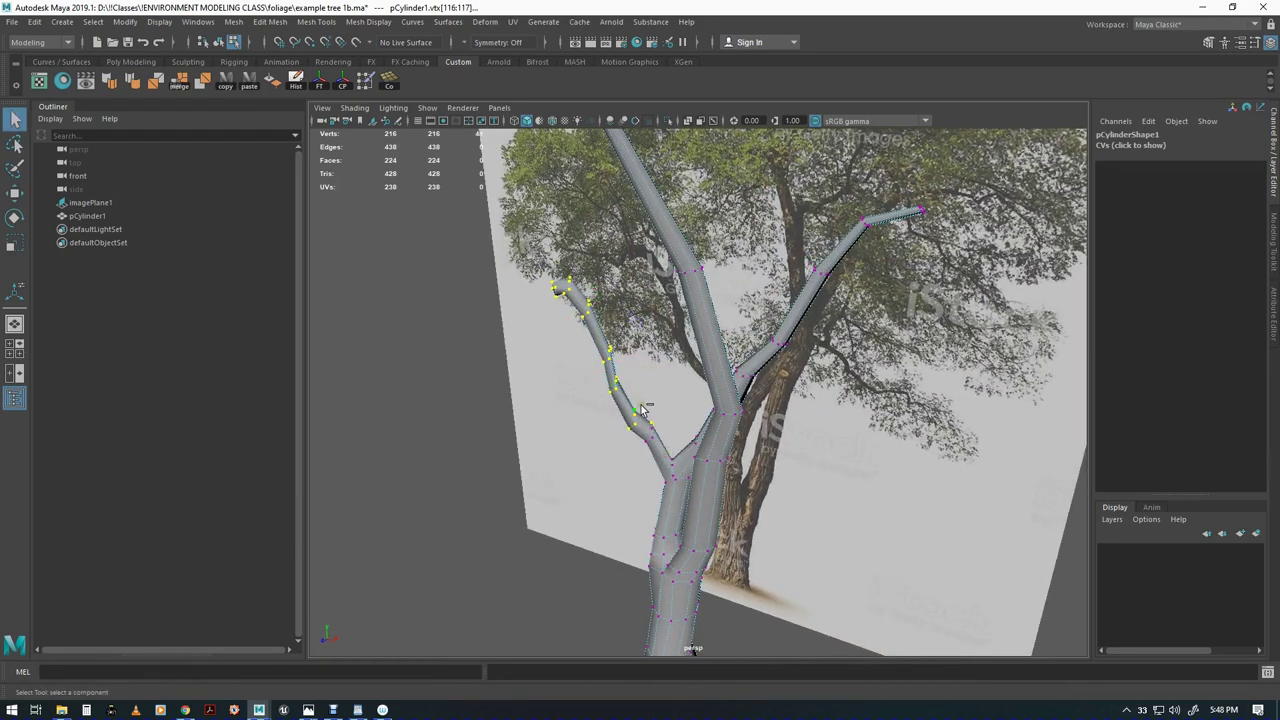
left_click_drag(715, 480, 680, 416, "alt")
left_click_drag(684, 428, 791, 504, "alt")
key("w")
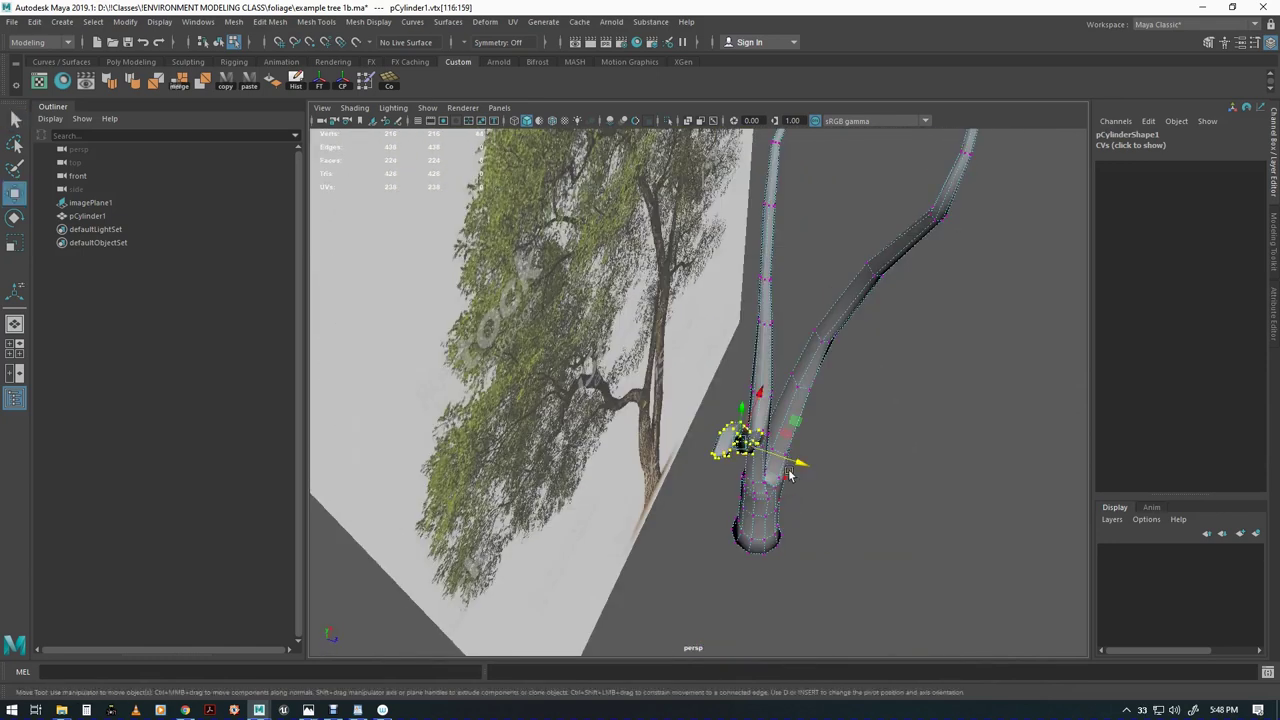
left_click_drag(797, 459, 787, 455)
Deselect the left branch's first ring and shift the remaining vertices further back toward the reference image
left_click_drag(787, 455, 727, 506, "alt")
key("q")
key("w")
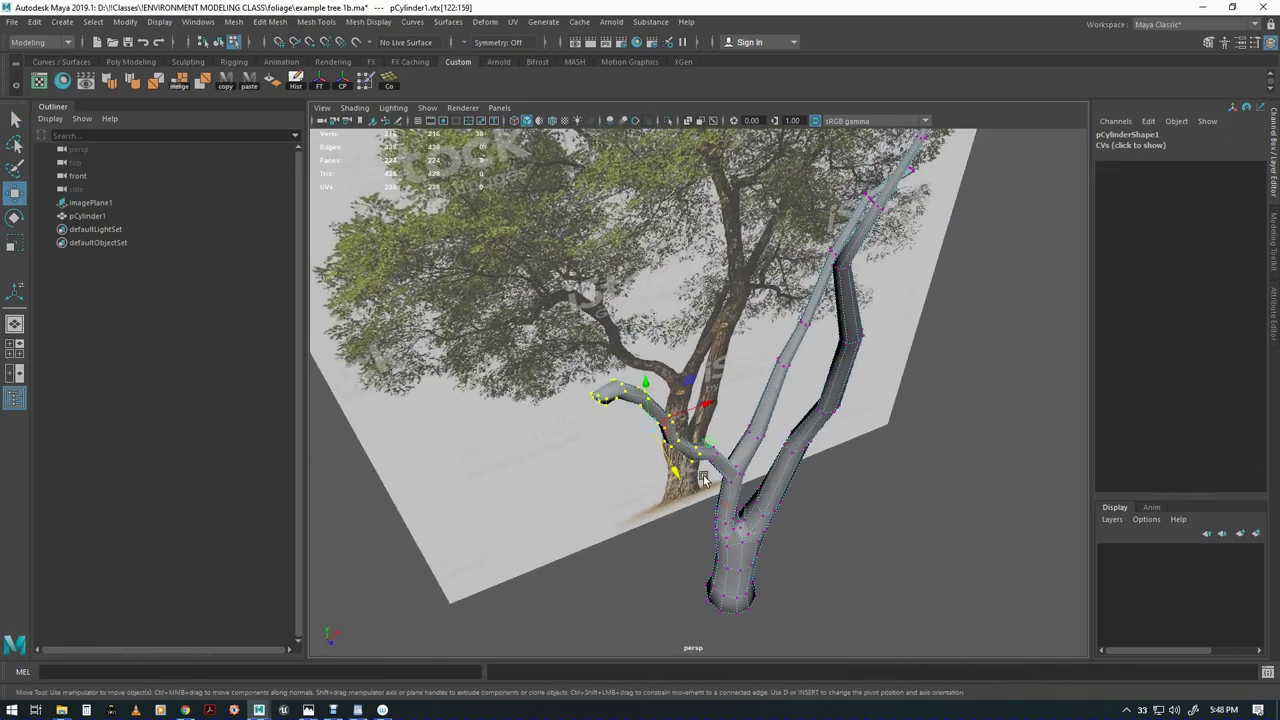
middle_click_drag(679, 481, 674, 470)
left_click_drag(672, 470, 713, 376, "alt")
key("q")
left_click_drag(797, 443, 796, 445)
left_click_drag(796, 445, 786, 500, "alt")
key("w")
left_click_drag(705, 445, 779, 372, "alt")
left_click_drag(838, 410, 813, 368, "alt")
key("e")
Select the left branch's first vertex ring above the fork, rotate it to follow the branch and scale it
key("q")
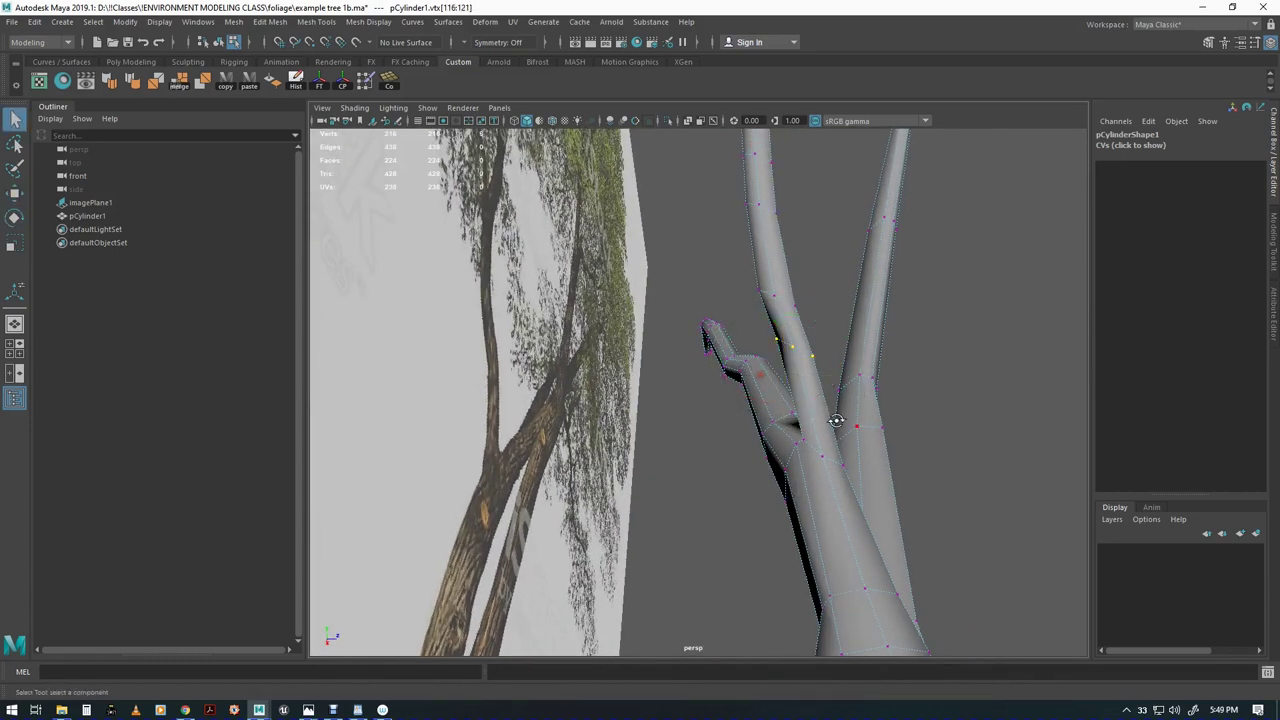
key("w")
key("e")
left_click_drag(855, 302, 836, 268)
left_click_drag(897, 338, 898, 379, "alt")
key("r")
mouse_move(800, 352)
left_mouse_down()
mouse_move(805, 400)
mouse_move(690, 430)
mouse_move(808, 380)
mouse_move(880, 400)
mouse_move(897, 477)
mouse_move(805, 512)
mouse_move(803, 409)
mouse_move(822, 365)
left_mouse_up()
Select the left branch's second vertex ring, rotate it across the branch and scale it to about 0.78
key("q")
key("e")
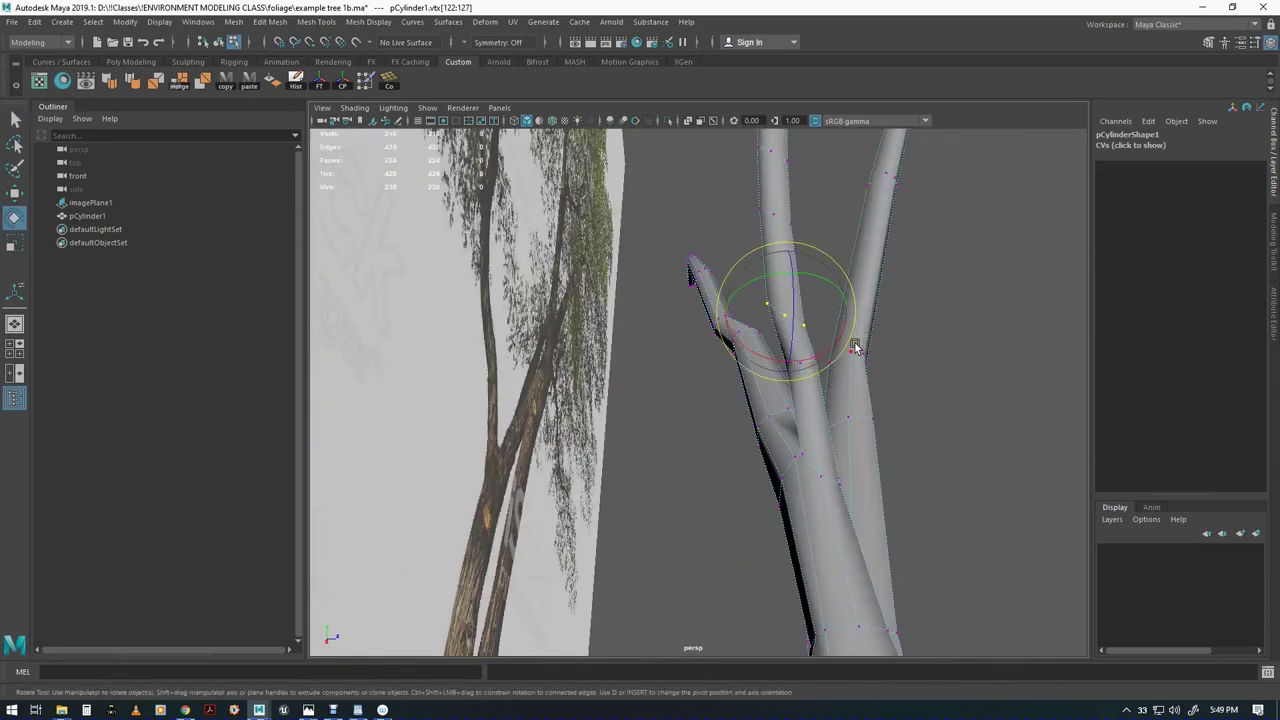
left_click_drag(848, 345, 862, 296)
key("r")
left_click_drag(788, 310, 783, 315)
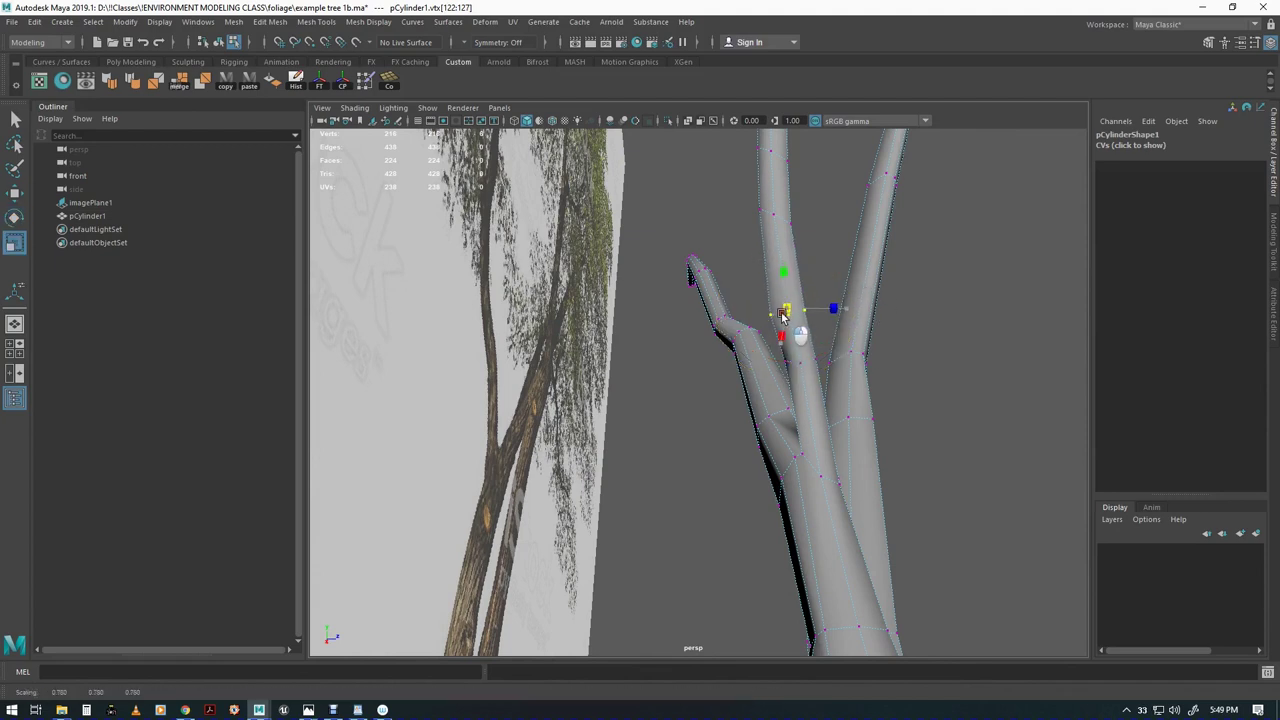
Select the left branch's third vertex ring, rotate it across the branch and scale it down
middle_click_drag(838, 357, 841, 470, "alt")
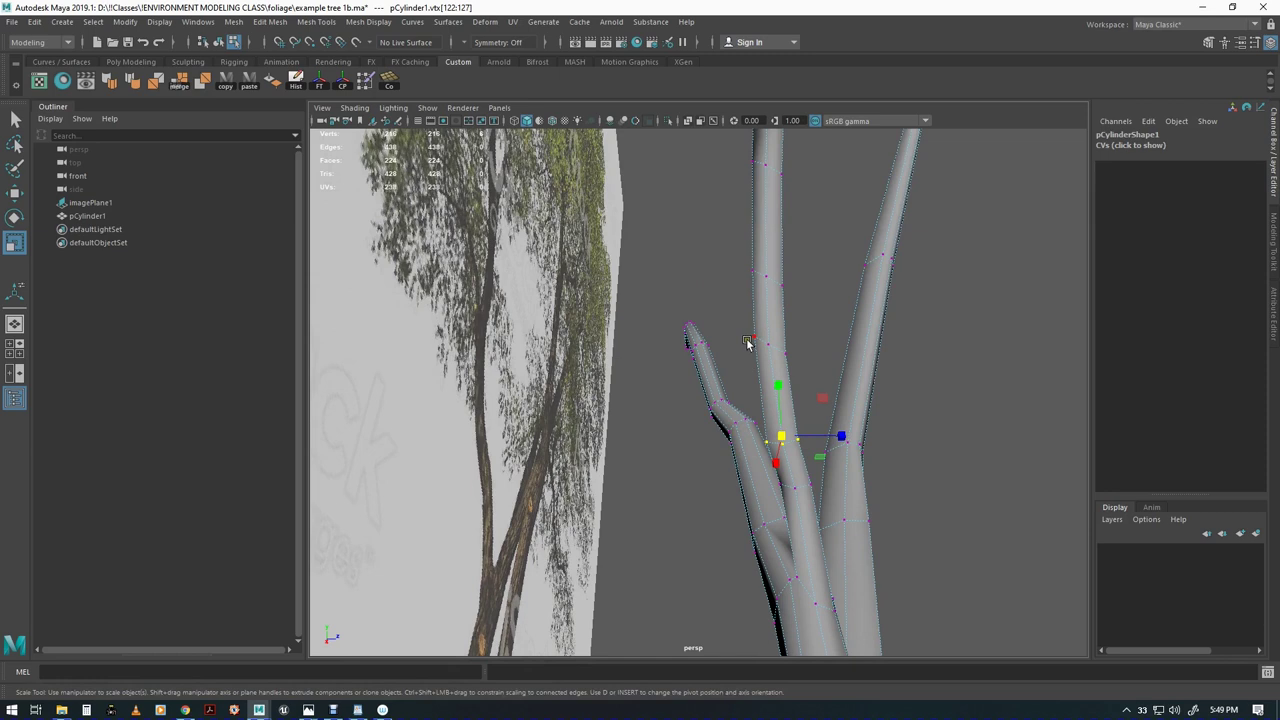
key("e")
key("Up")
left_click_drag(829, 371, 845, 340)
key("r")
left_click_drag(766, 346, 765, 345)
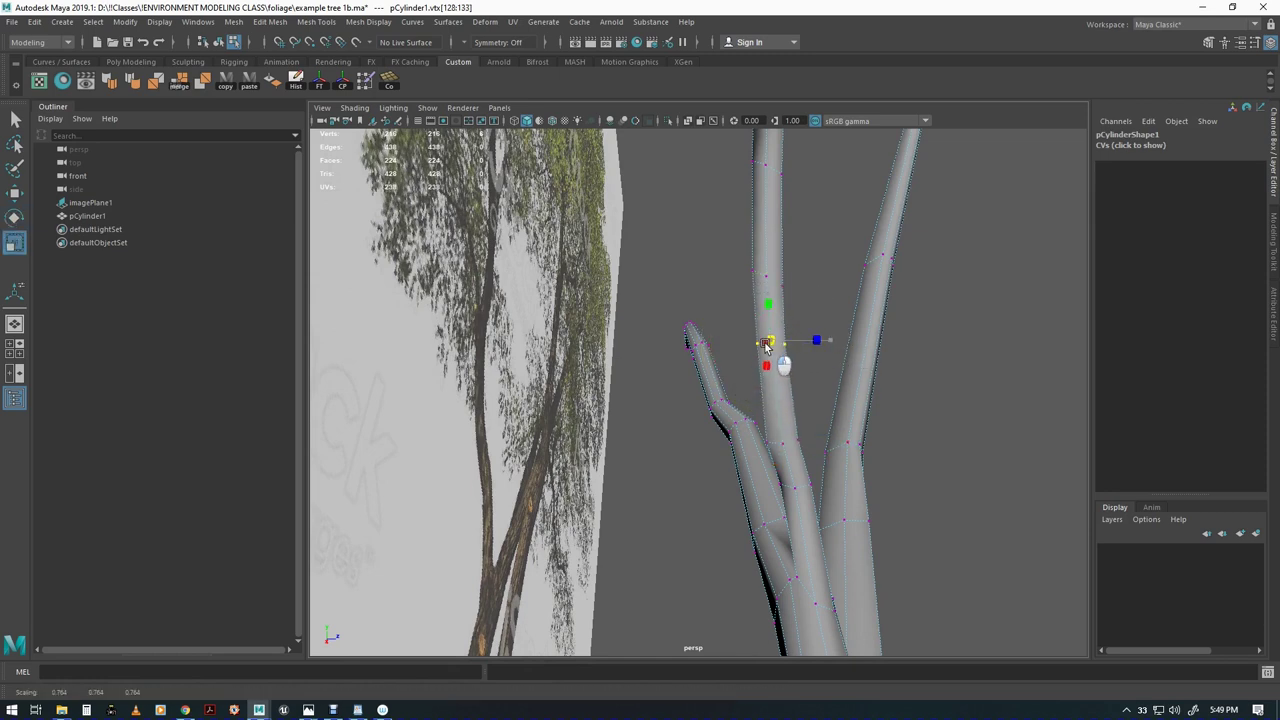
Adjust the left branch's fourth and fifth vertex rings and scale its tip vertices to about 0.8
middle_click_drag(811, 333, 813, 393, "alt")
key("q")
left_click_drag(744, 314, 763, 338)
key("e")
key("r")
key("Up")
key("e")
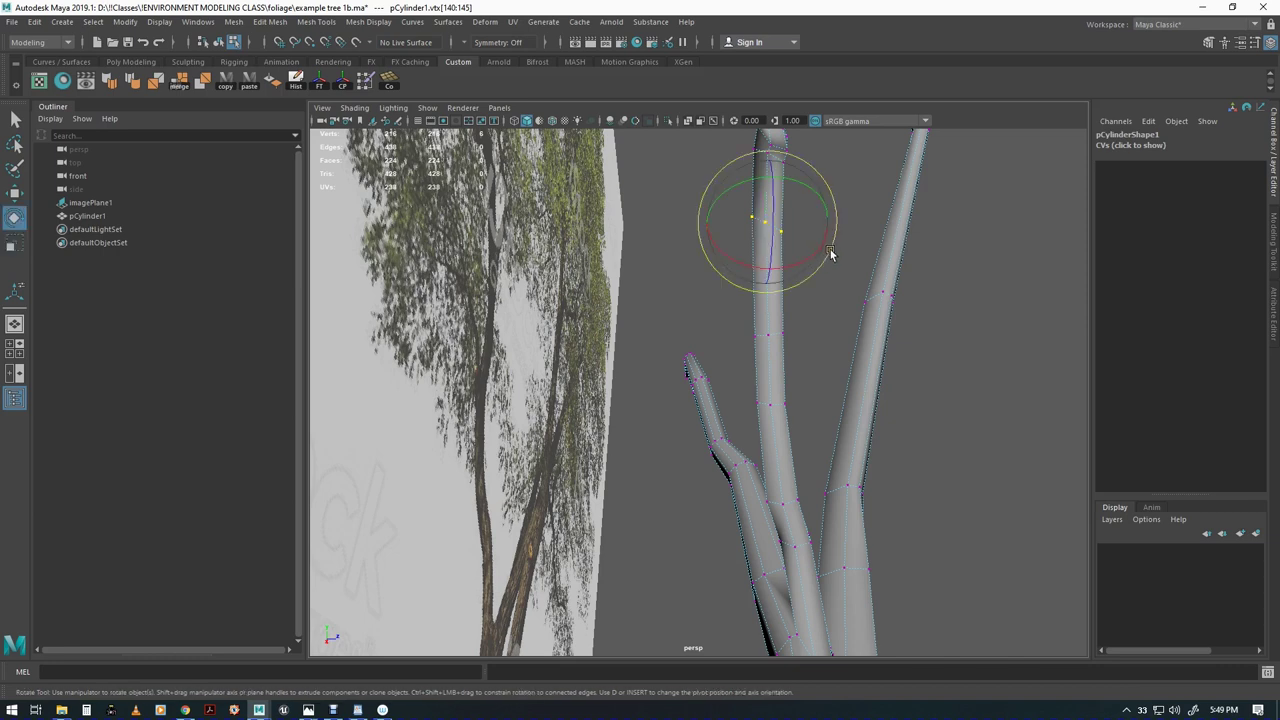
key("r")
left_click_drag(766, 223, 612, 446)
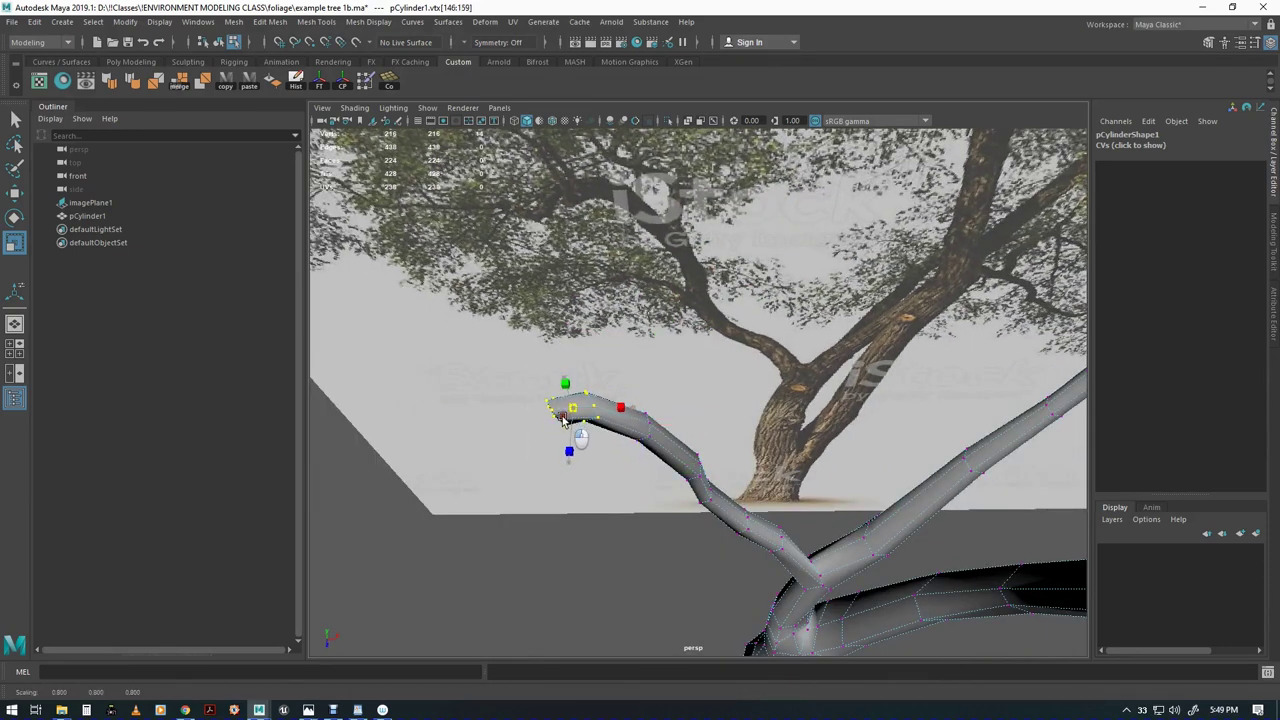
Select the left branch's vertices from above the upper fork out to its tip and move them in depth
left_click_drag(562, 420, 644, 385, "alt")
left_click_drag(803, 489, 771, 461, "alt")
middle_click_drag(771, 461, 787, 397, "alt")
right_click_drag(787, 397, 751, 443, "alt")
left_click_drag(751, 443, 714, 447, "alt")
key("q")
key("w")
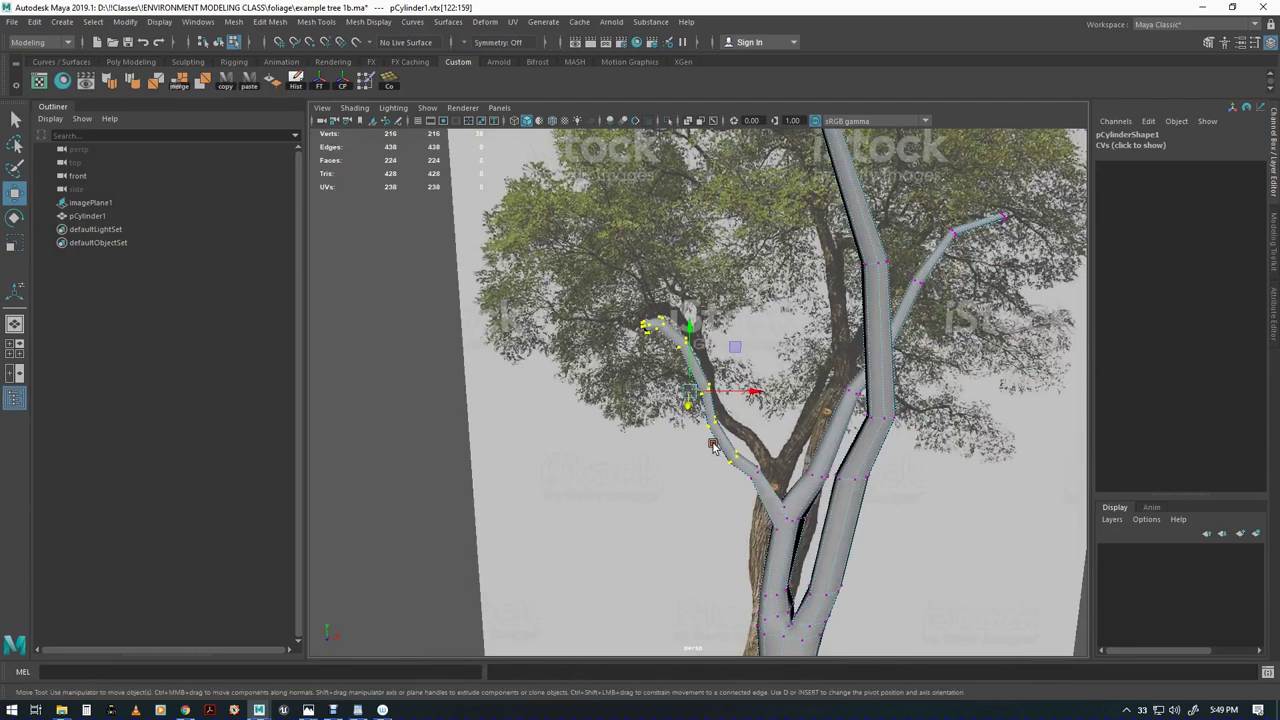
Select the vertices of the left branch's outer half and move them in depth to bend the branch further
key("q")
left_click_drag(760, 490, 714, 508, "alt")
key("w")
key("q")
key("w")
middle_click_drag(712, 442, 706, 435)
left_click_drag(742, 458, 685, 383, "alt")
key("q")
left_click_drag(686, 430, 860, 430, "alt")
key("w")
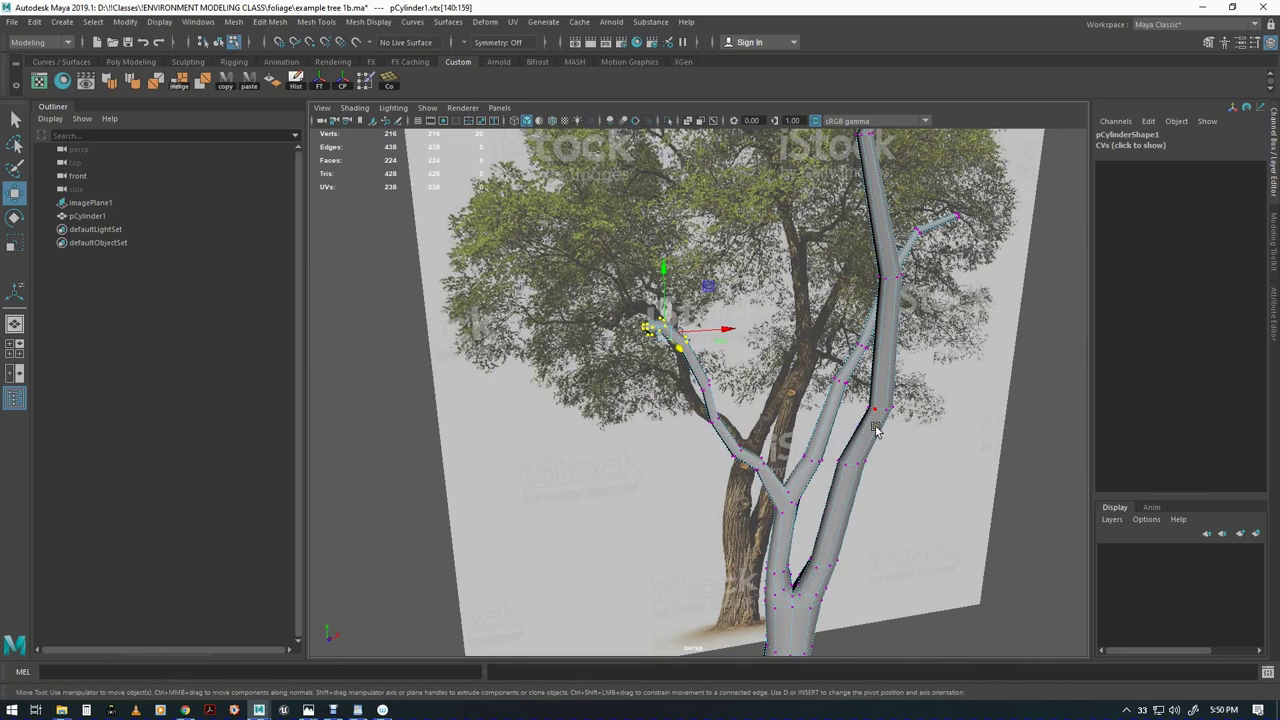
Return to object selection in the front view and compare the stems and branches with the reference photo
key("F8")
mouse_move(790, 475)
left_mouse_down("alt")
mouse_move(810, 469)
mouse_move(798, 495)
mouse_move(665, 486)
mouse_move(943, 549)
mouse_move(851, 520)
mouse_move(820, 455)
mouse_move(901, 464)
mouse_move(854, 480)
mouse_move(730, 462)
mouse_move(782, 490)
mouse_move(793, 444)
mouse_move(726, 448)
mouse_move(808, 446)
mouse_move(772, 460)
left_mouse_up("alt")
key("space")
left_click_drag(726, 420, 727, 421)
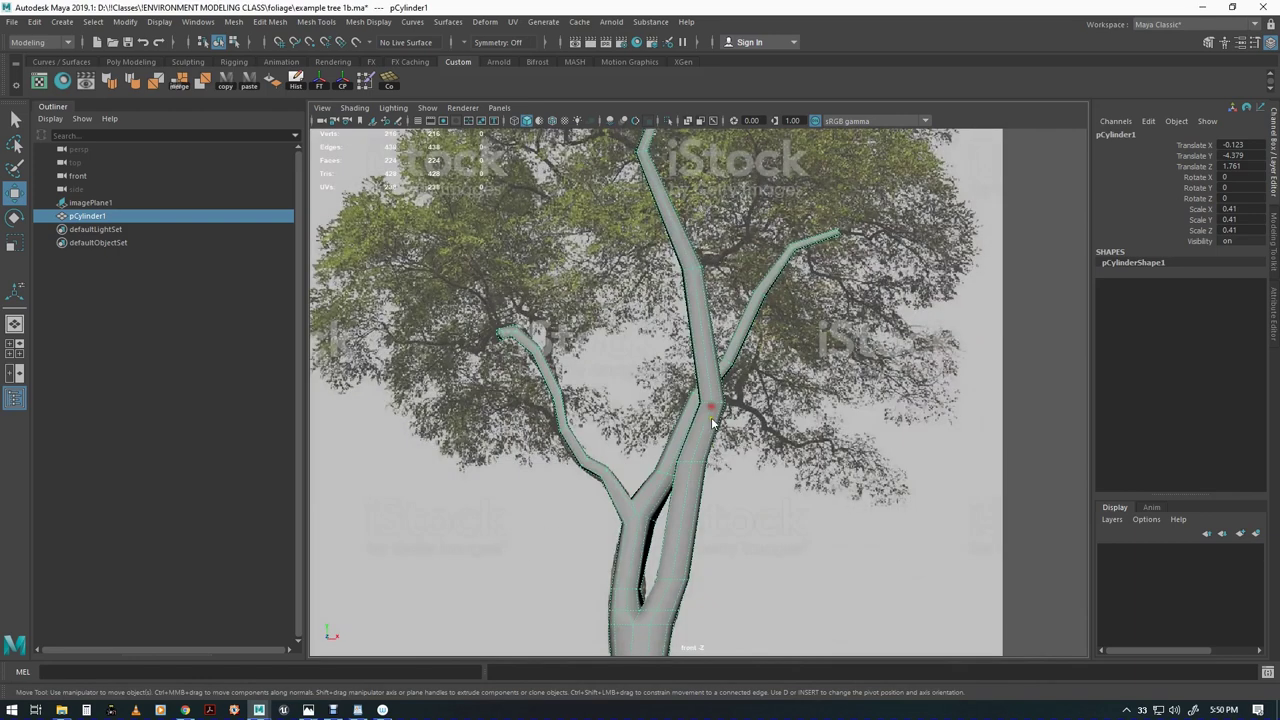
middle_click_drag(785, 416, 765, 474, "alt")
right_click_drag(767, 474, 1000, 457, "alt")
middle_click_drag(822, 471, 854, 397, "alt")
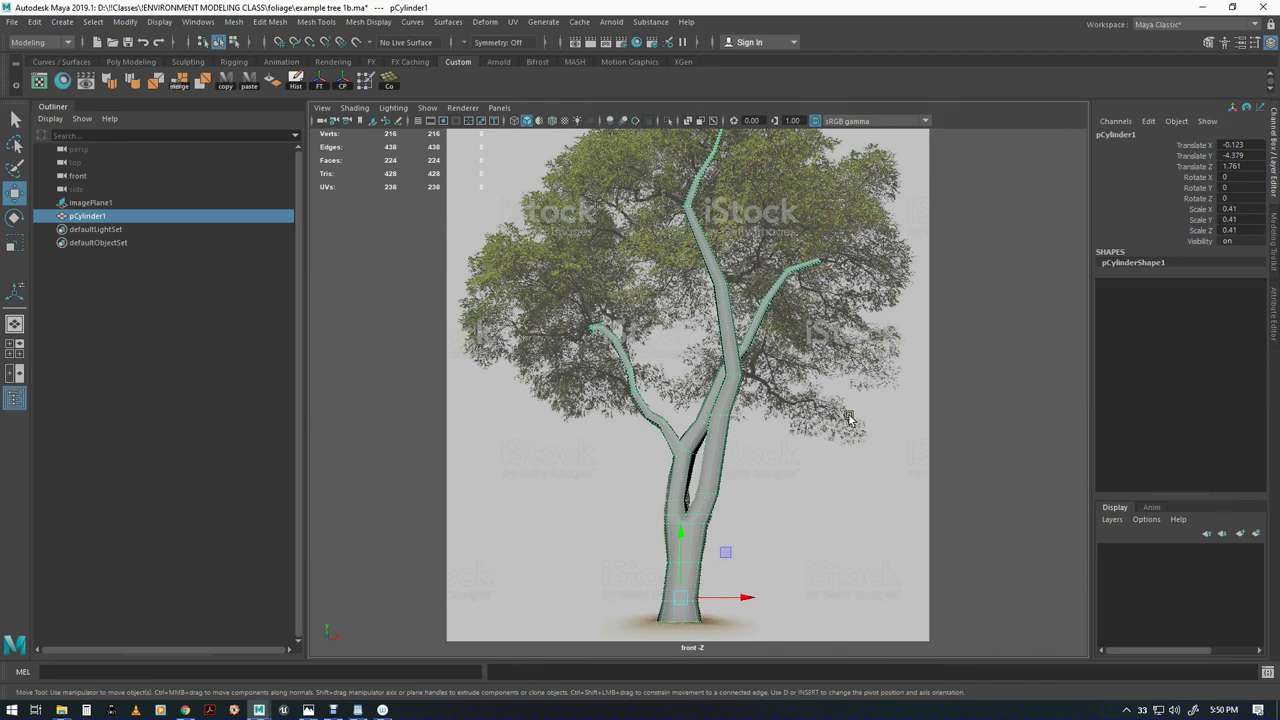
right_click_drag(741, 433, 857, 447, "alt")
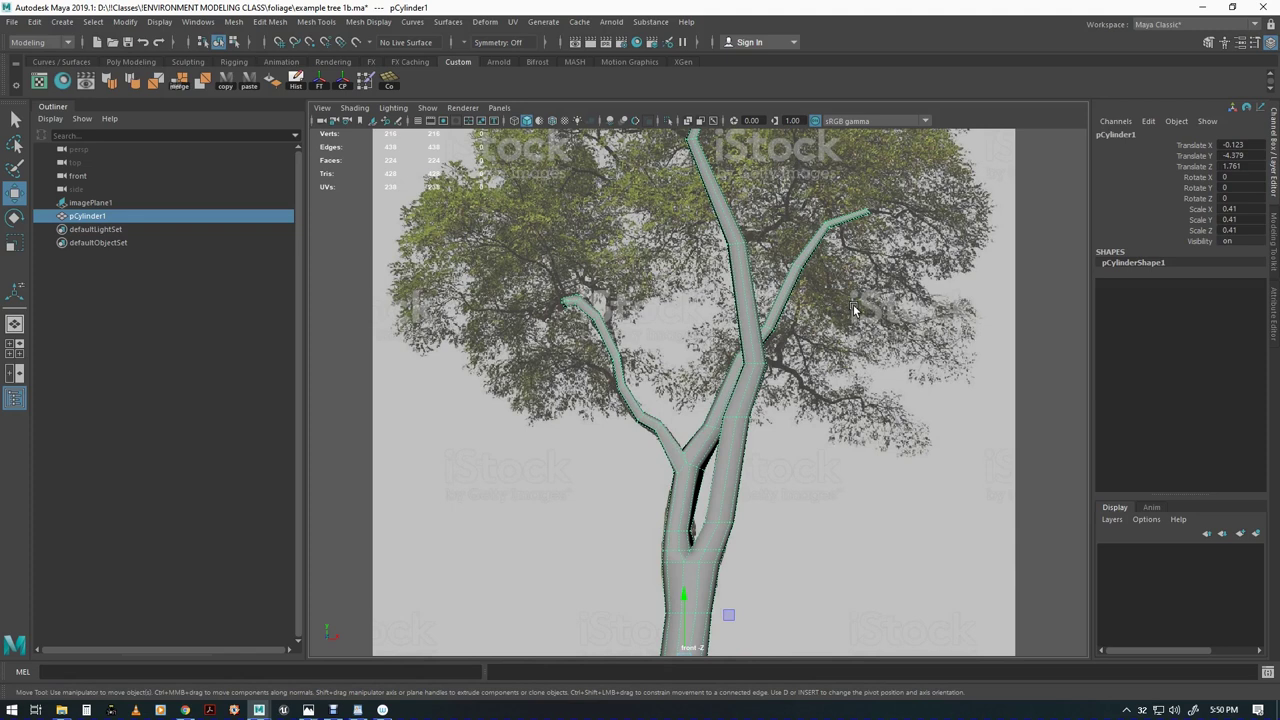
middle_click_drag(799, 484, 790, 388, "alt")
right_click_drag(729, 490, 970, 533, "alt")
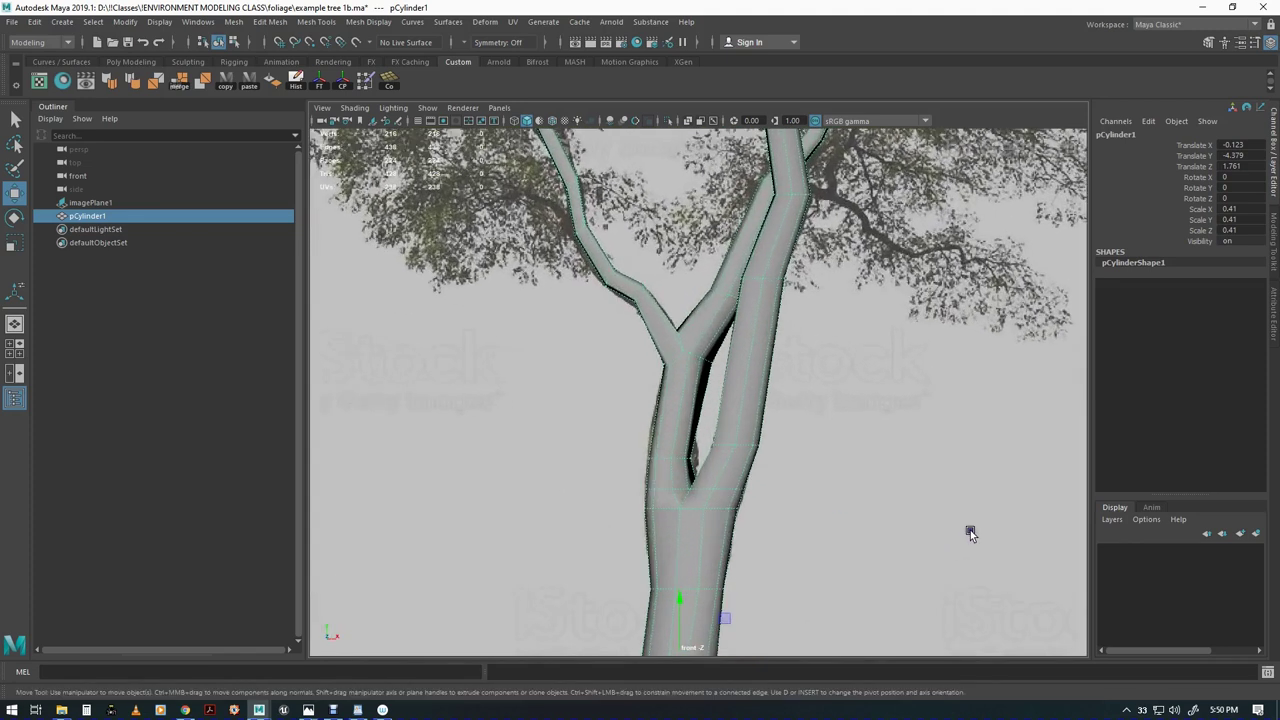
In wireframe display, move the inner vertex of the left stem's ring above the lower fork out to the photo's outline
key("F9")
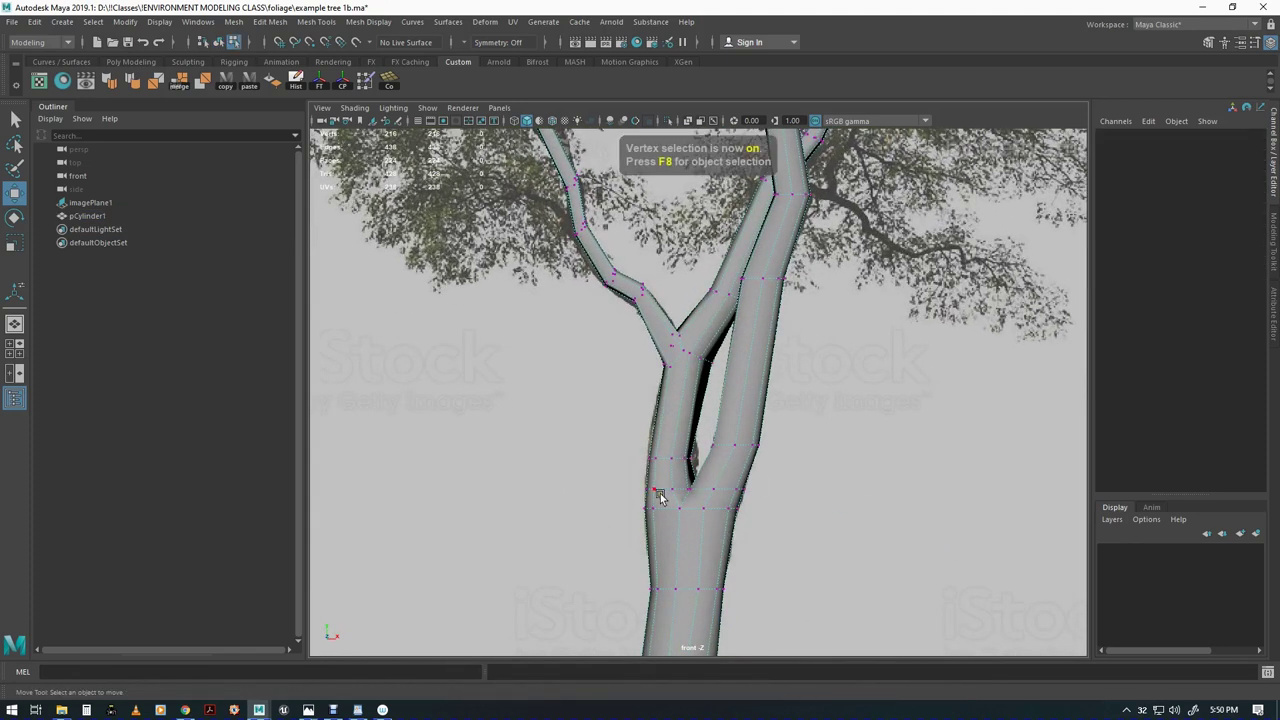
key("4")
right_click_drag(614, 509, 903, 517, "alt")
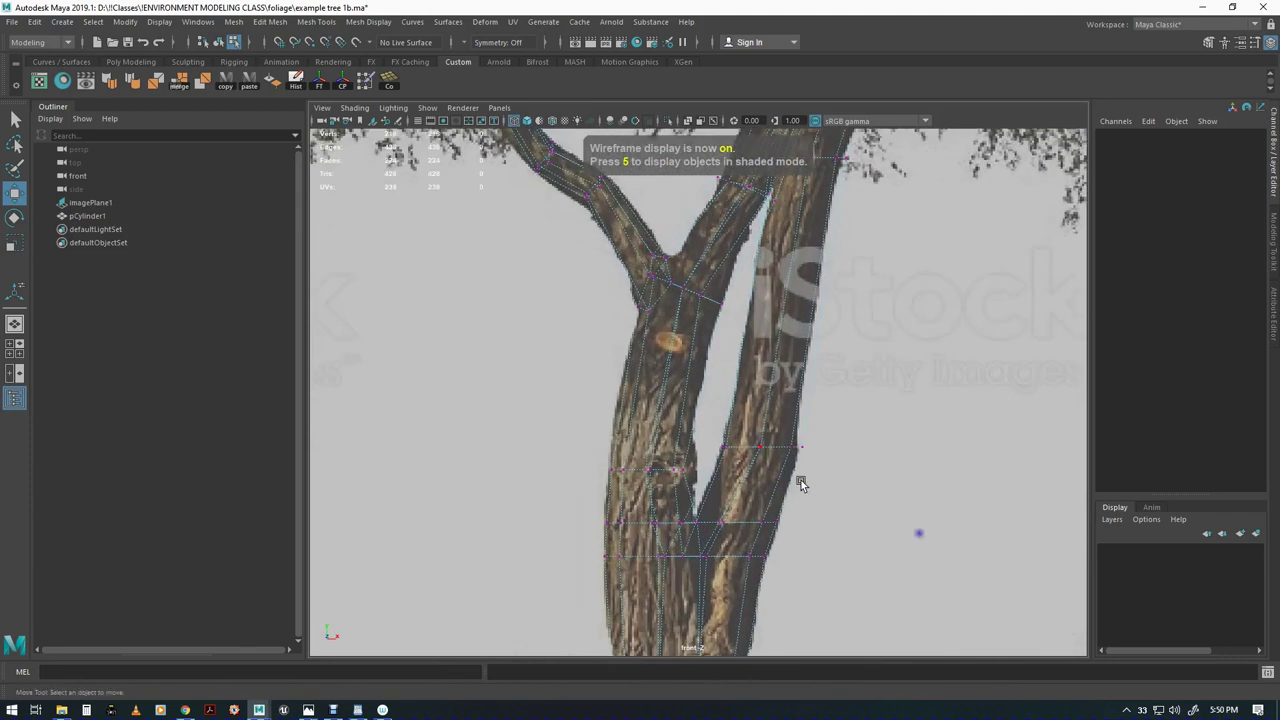
left_click(681, 467)
key("w")
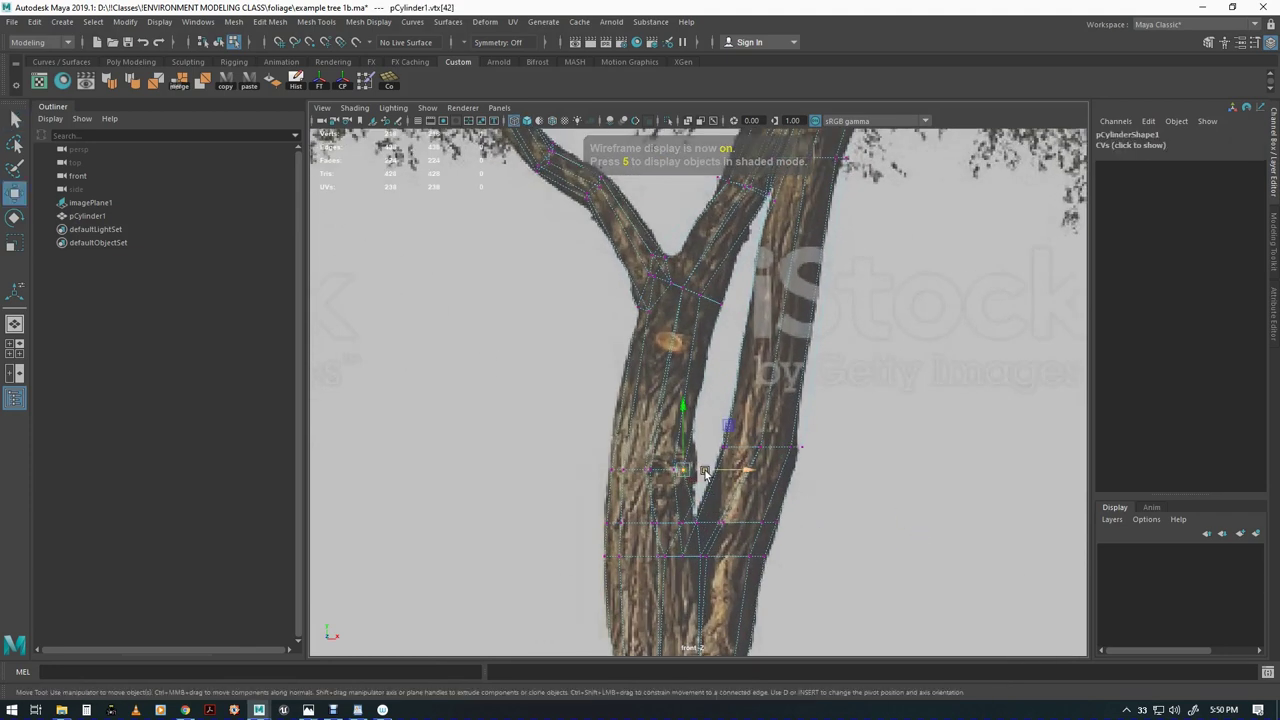
middle_click_drag(778, 457, 781, 472, "alt")
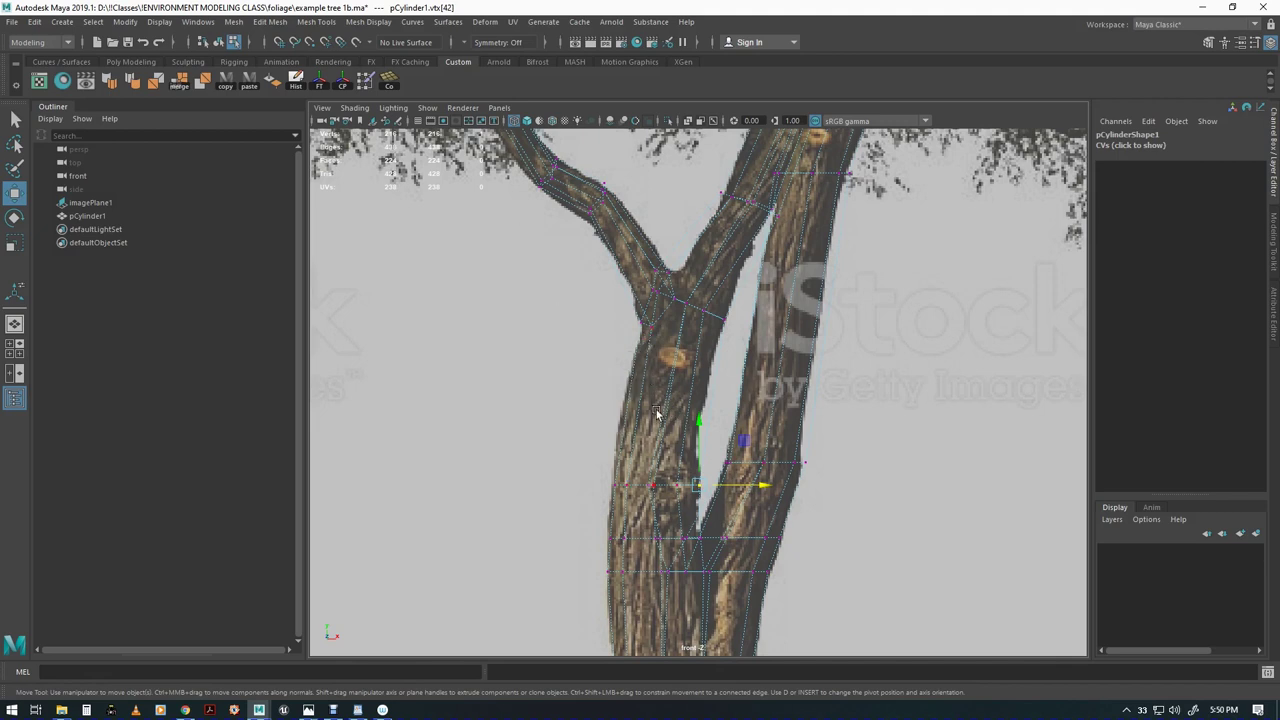
Return to shaded display with X-Ray turned on so the photo shows through the trunk
key("5")
left_click(355, 107)
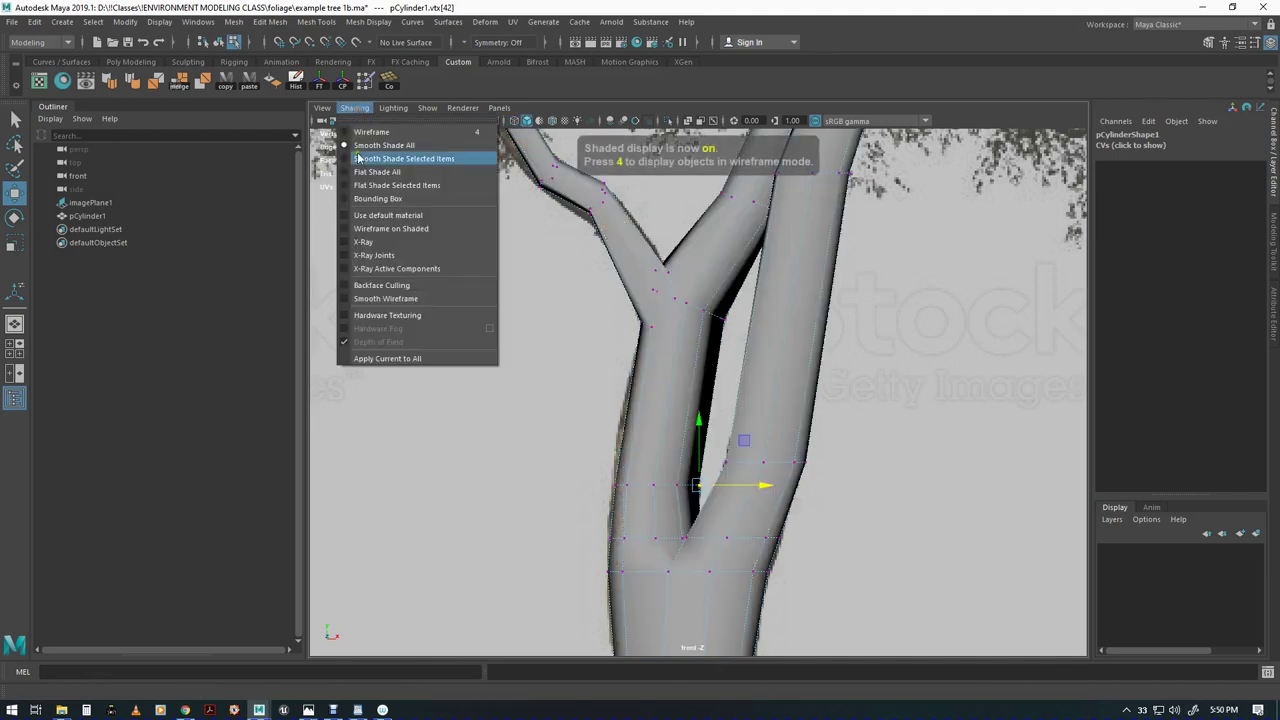
left_click(368, 242)
middle_click_drag(612, 466, 603, 446, "alt")
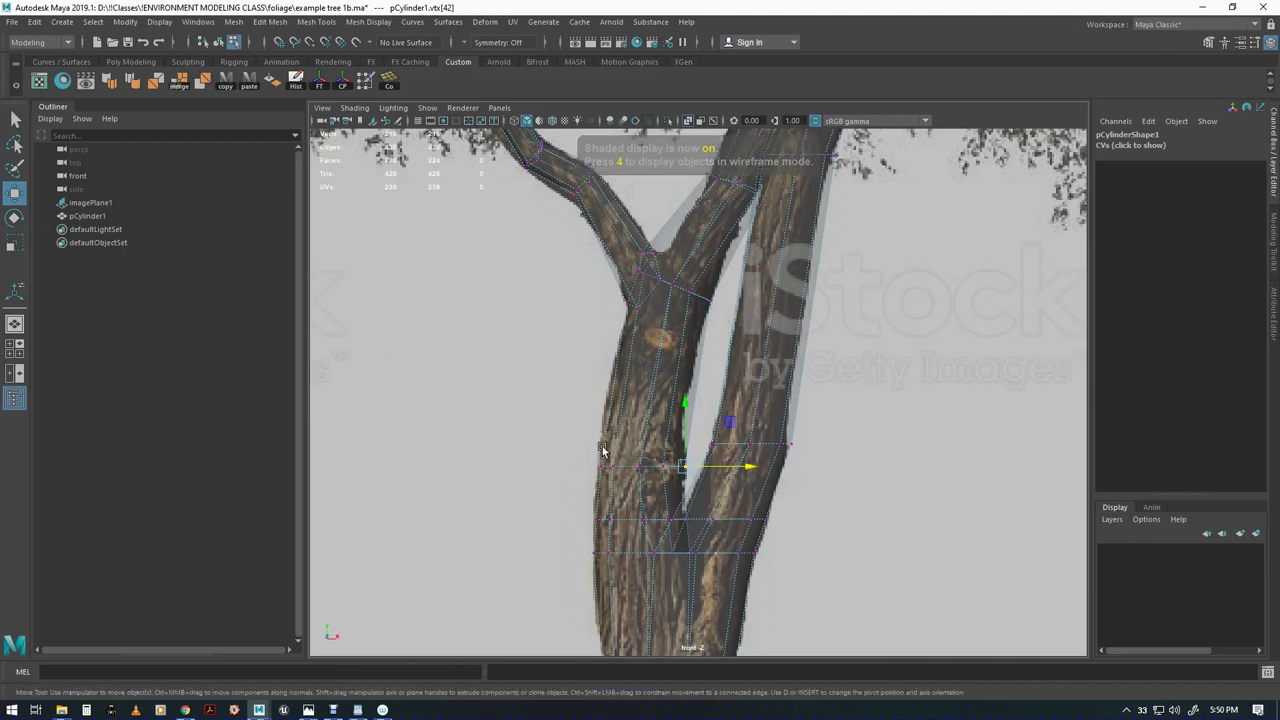
Multi-Cut a new row of edges across the front of the left stem, midway between the two forks
right_click(540, 391, "shift")
right_click_drag(451, 388, 460, 389, "shift")
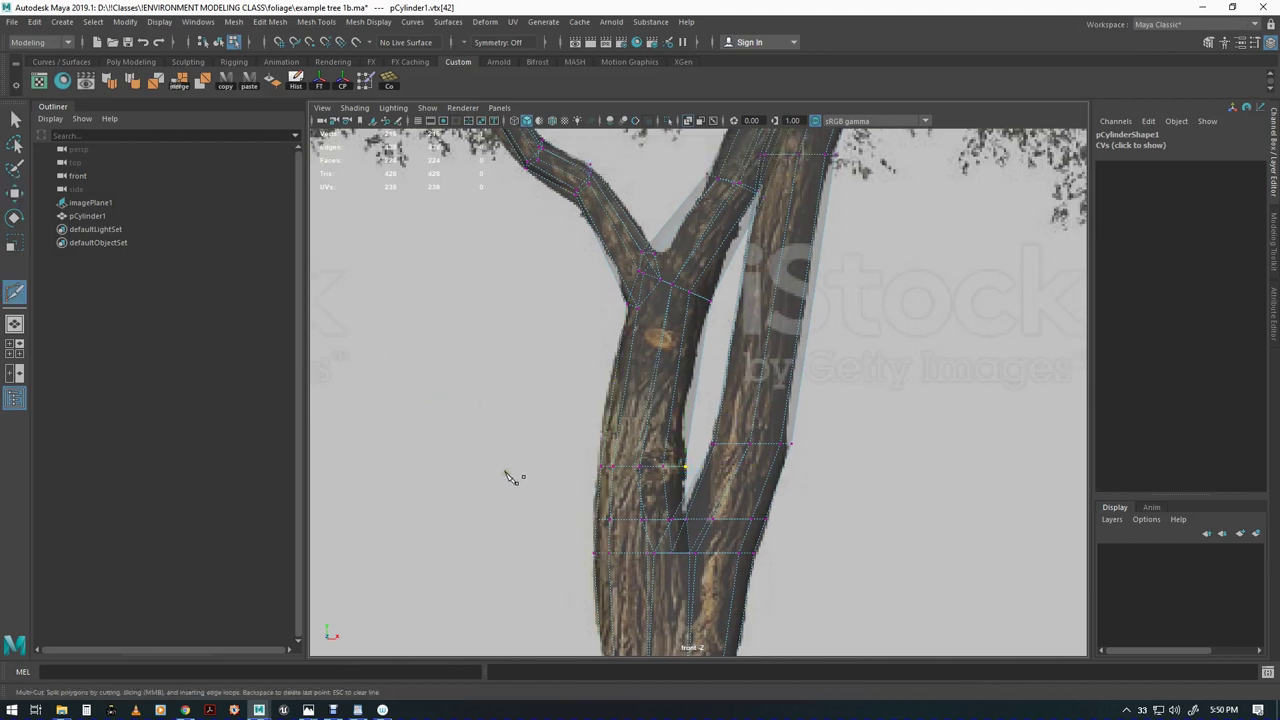
key("F8")
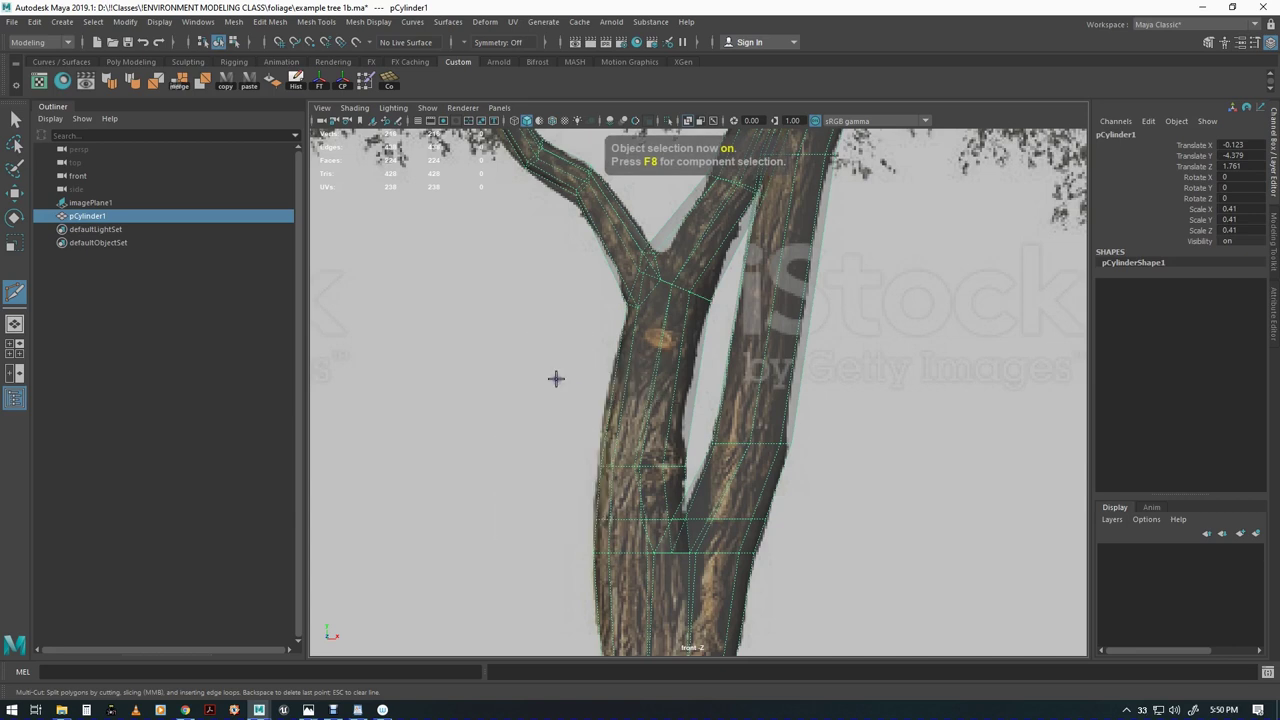
right_click(556, 379, "shift")
right_click_drag(473, 380, 472, 380, "shift")
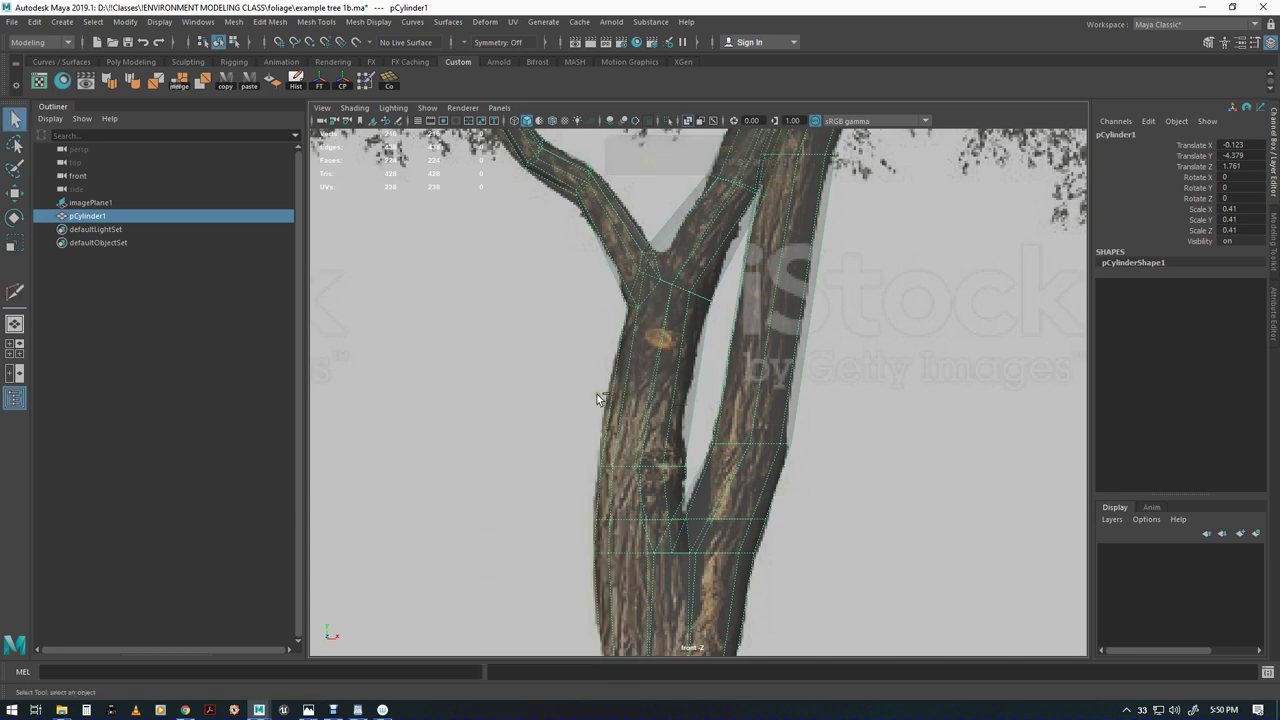
right_click_drag(594, 407, 526, 396, "shift")
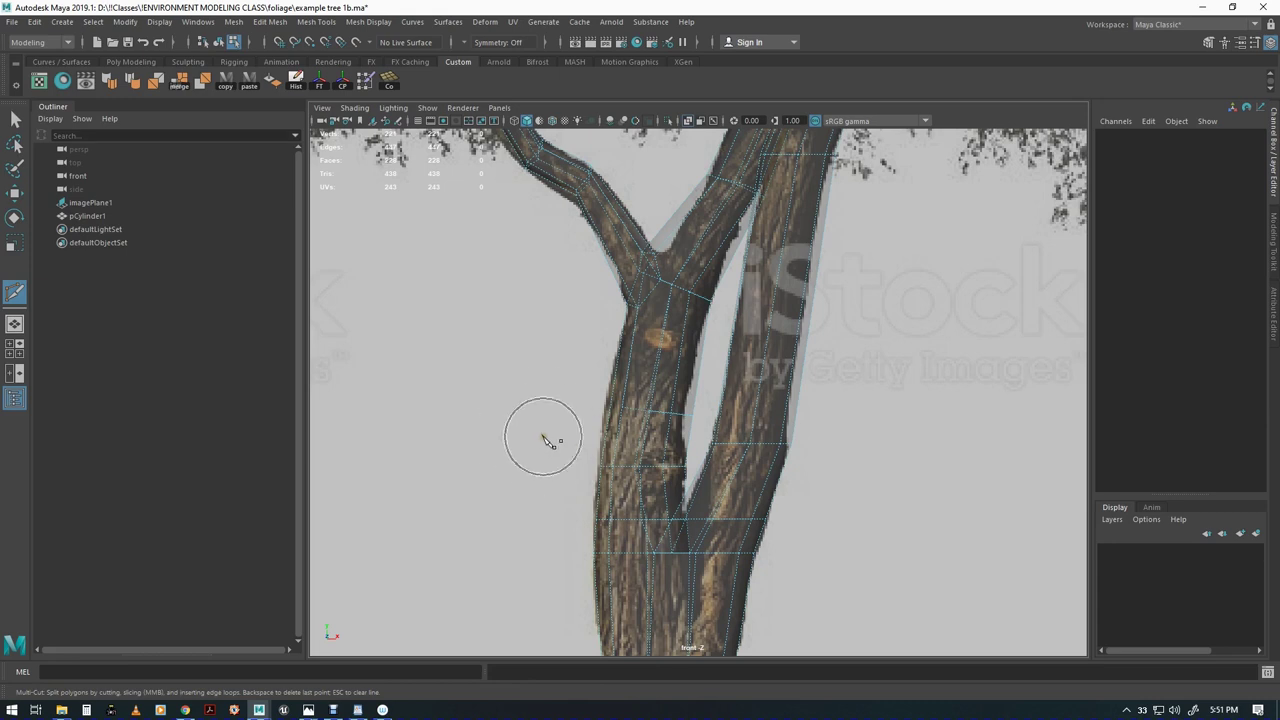
key("q")
Switch to the perspective view, turn off X-Ray and bring the left stem's new cut into close view
key("space")
left_click_drag(542, 428, 665, 432)
left_click(355, 108)
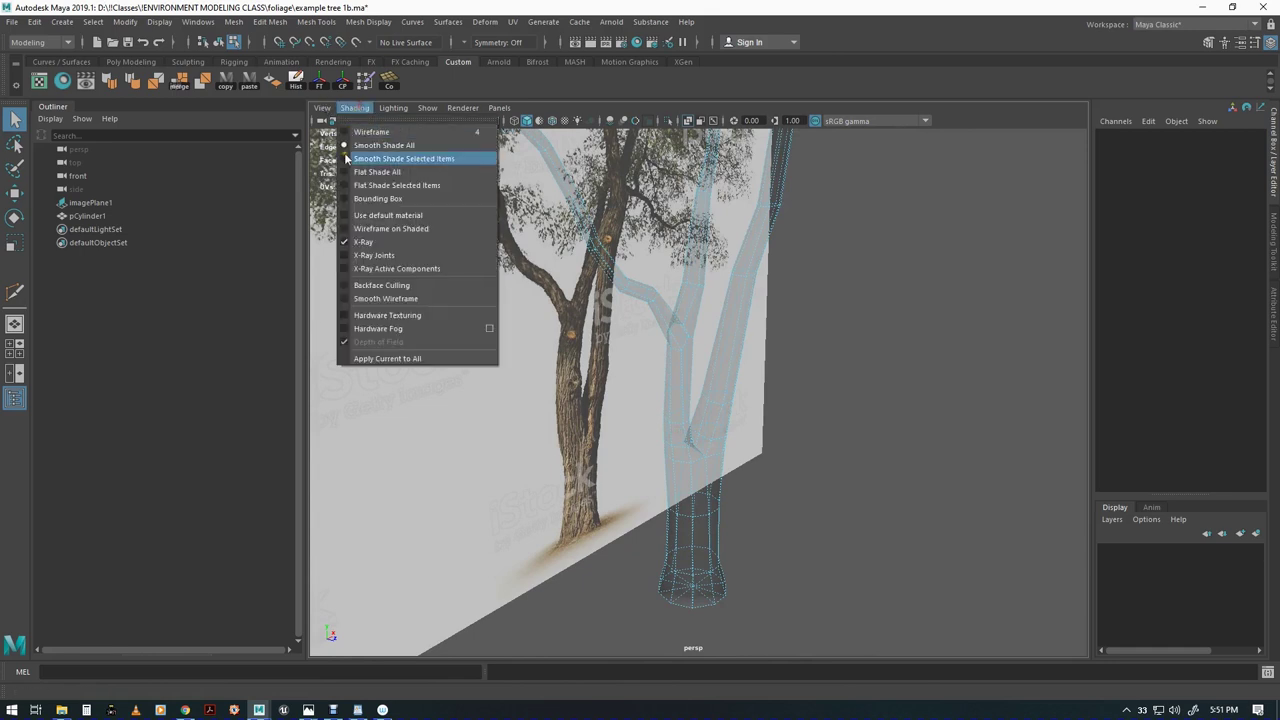
left_click(375, 246)
mouse_move(528, 471)
left_mouse_down("alt")
mouse_move(512, 427)
mouse_move(594, 429)
mouse_move(480, 423)
mouse_move(909, 437)
mouse_move(677, 446)
mouse_move(563, 414)
mouse_move(597, 429)
mouse_move(772, 410)
mouse_move(720, 398)
left_mouse_up("alt")
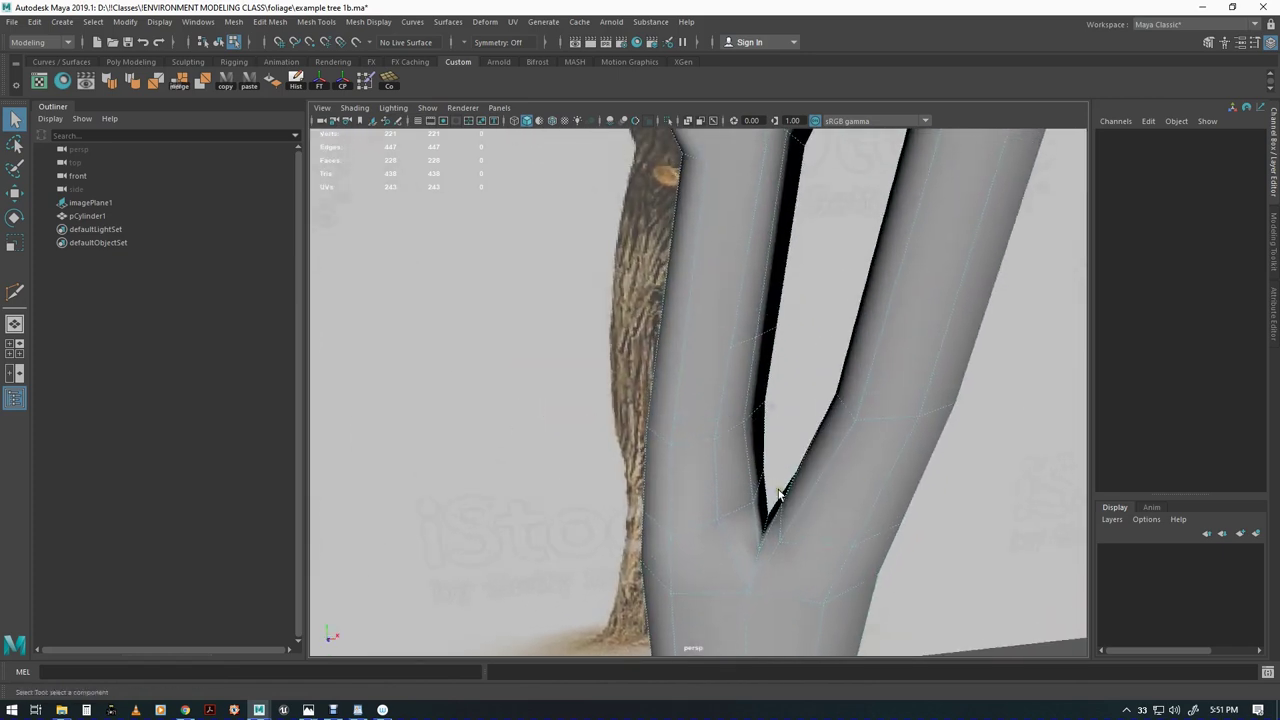
Continue the Multi-Cut around the back of the left stem to complete the new edge ring
right_click(720, 398, "shift")
left_click(644, 396)
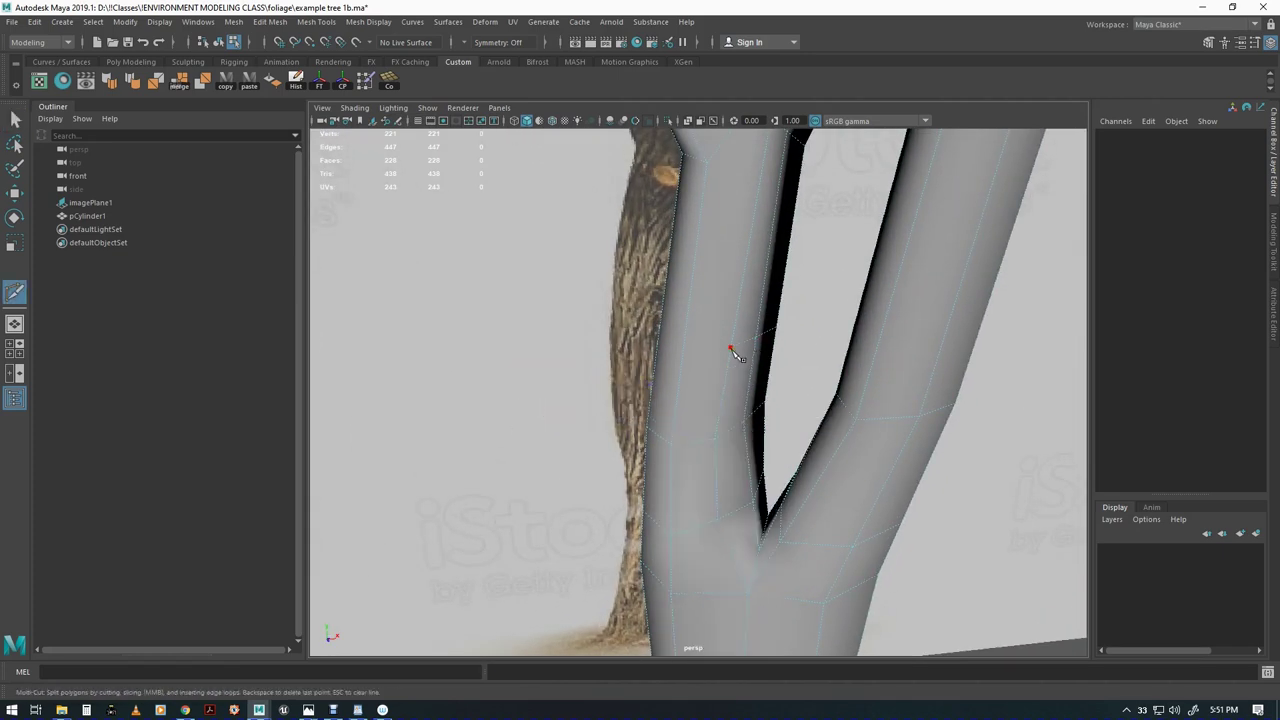
middle_click_drag(676, 370, 862, 390, "alt")
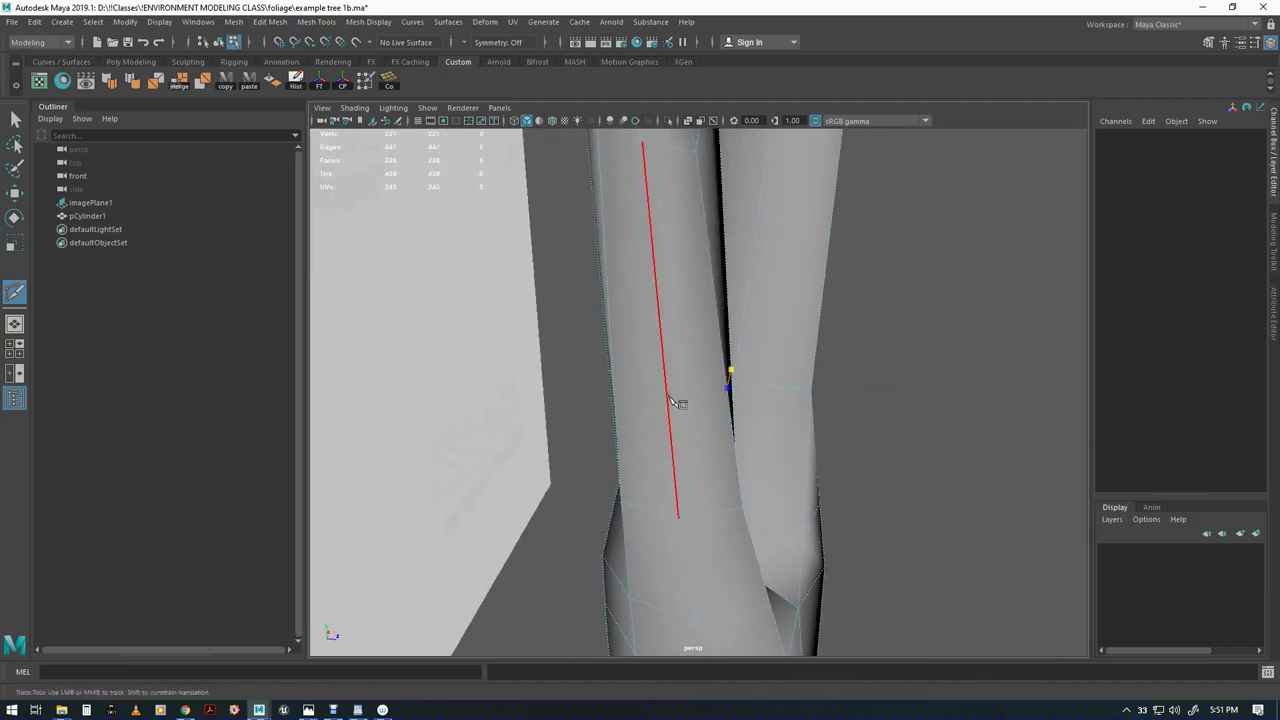
left_click_drag(656, 417, 762, 411, "alt")
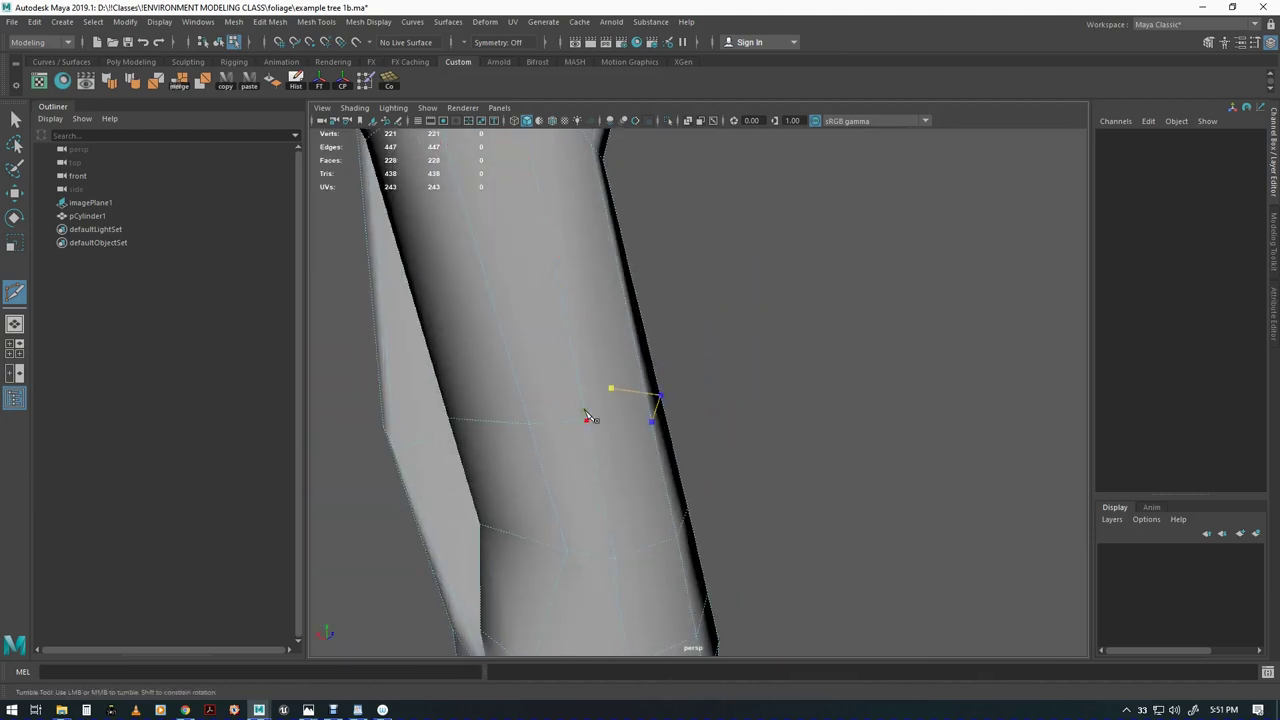
left_click_drag(580, 290, 451, 446, "alt")
key("w")
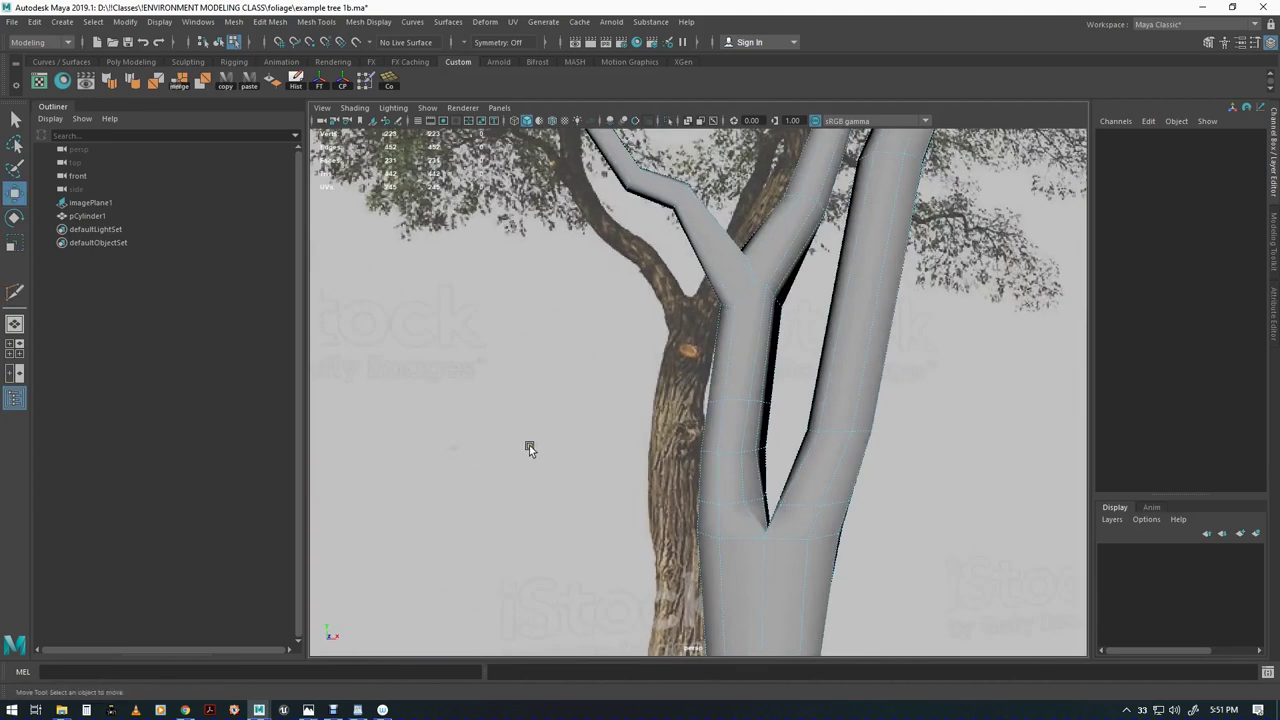
Show the vertices in the front view with X-Ray on and move the left stem's new ring to match the photo
key("F8")
key("space")
left_click_drag(637, 430, 617, 452)
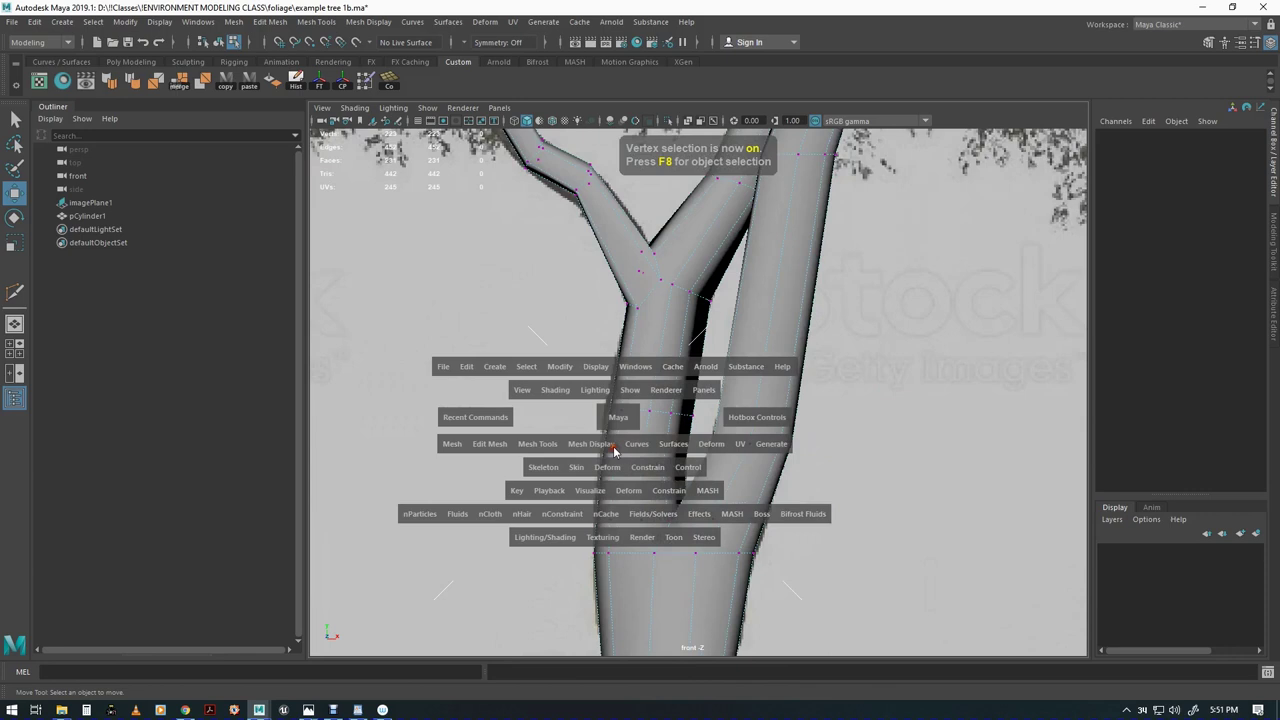
left_click(355, 107)
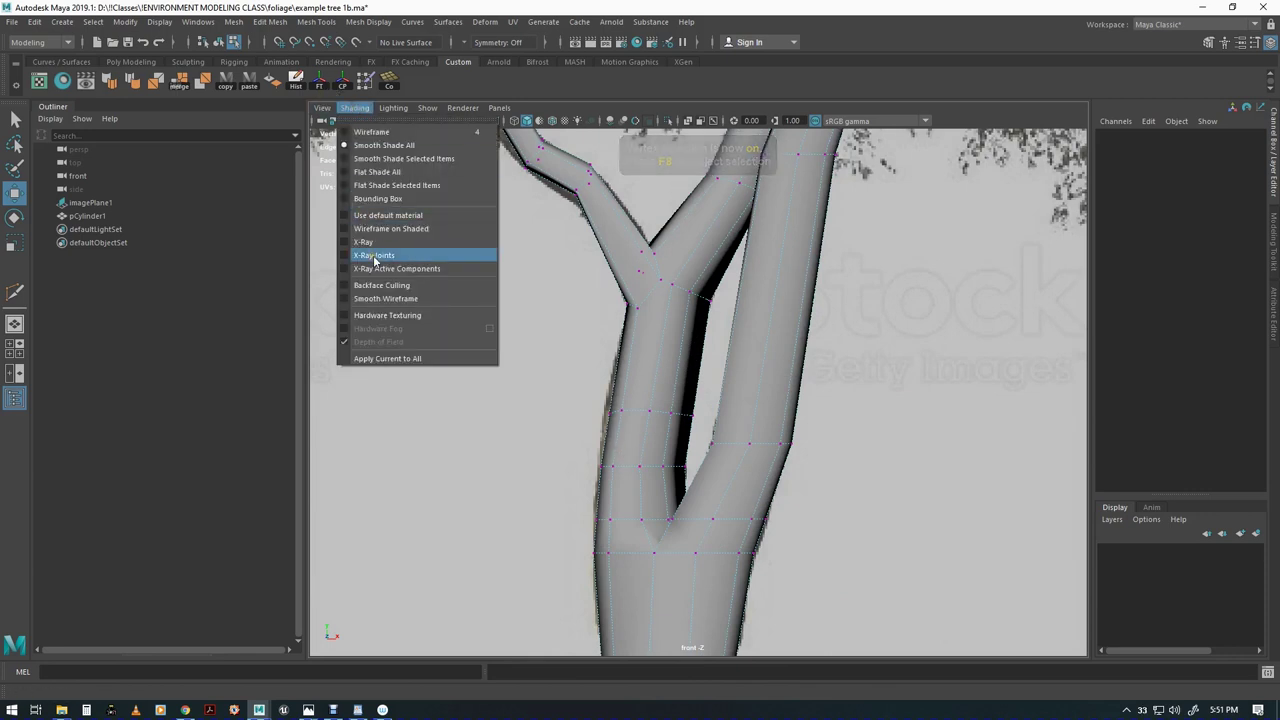
left_click(370, 243)
left_click_drag(582, 376, 707, 421)
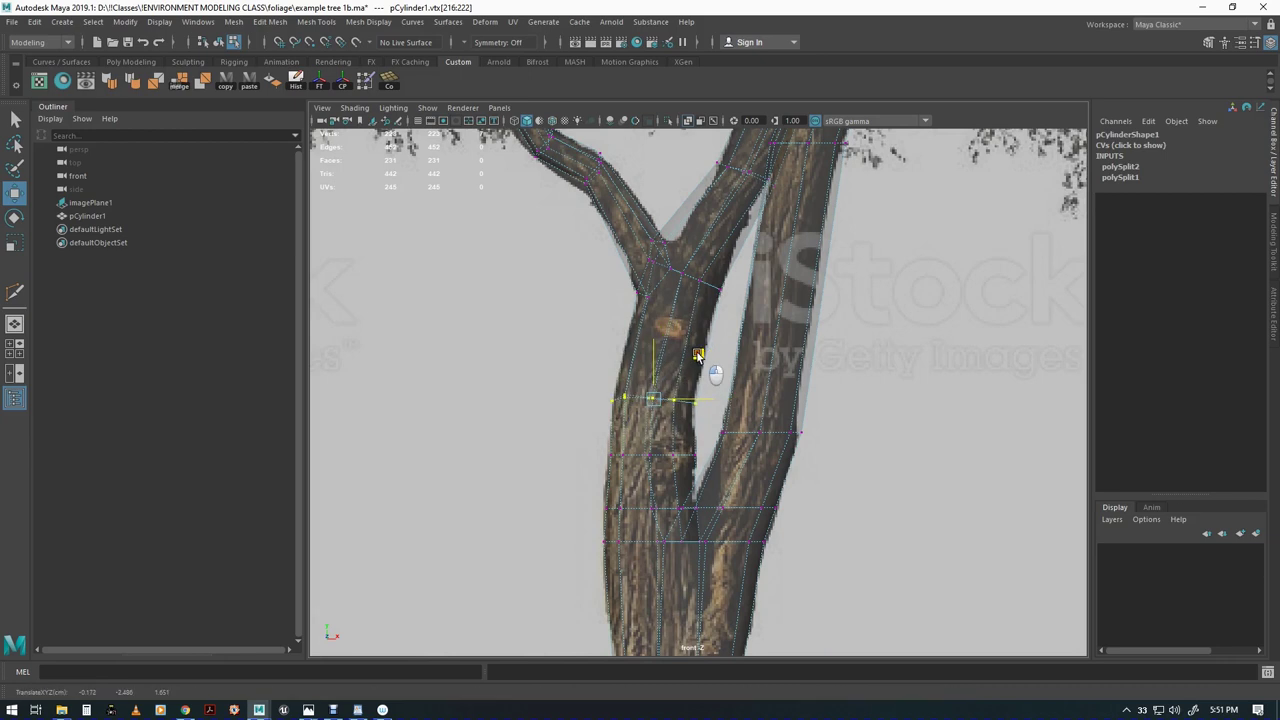
left_click_drag(698, 355, 698, 355)
Insert an edge loop around the right stem above the lower fork and move its outer vertices inward to the photo's outline
middle_click_drag(812, 351, 784, 351, "alt")
middle_click_drag(757, 502, 691, 589, "alt")
key("F8")
right_click_drag(801, 380, 735, 380, "shift")
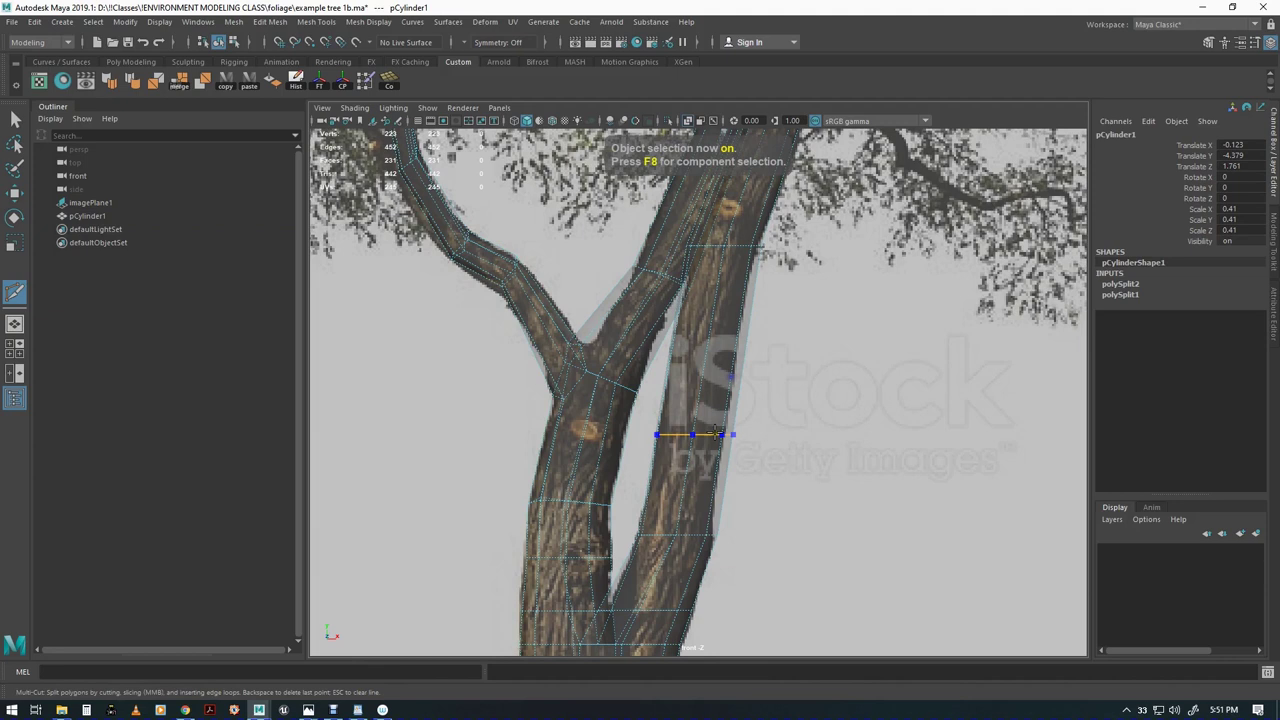
left_click(713, 497, "ctrl")
key("w")
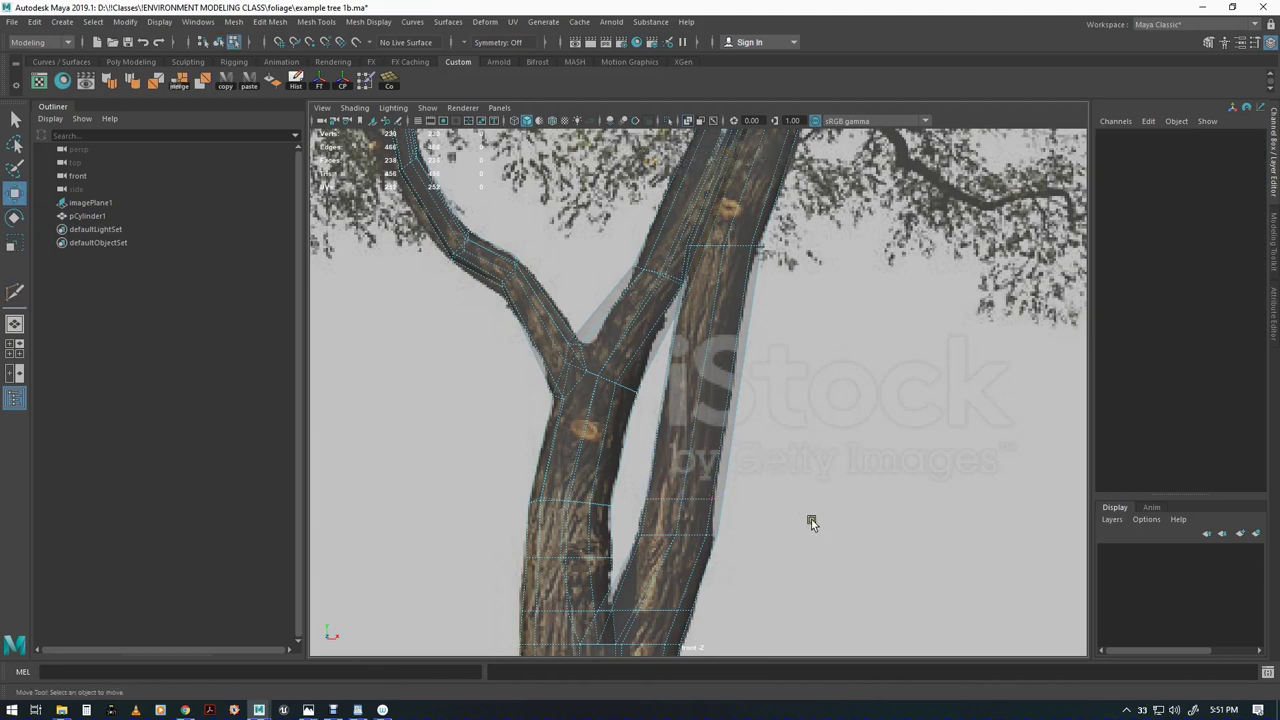
key("F9")
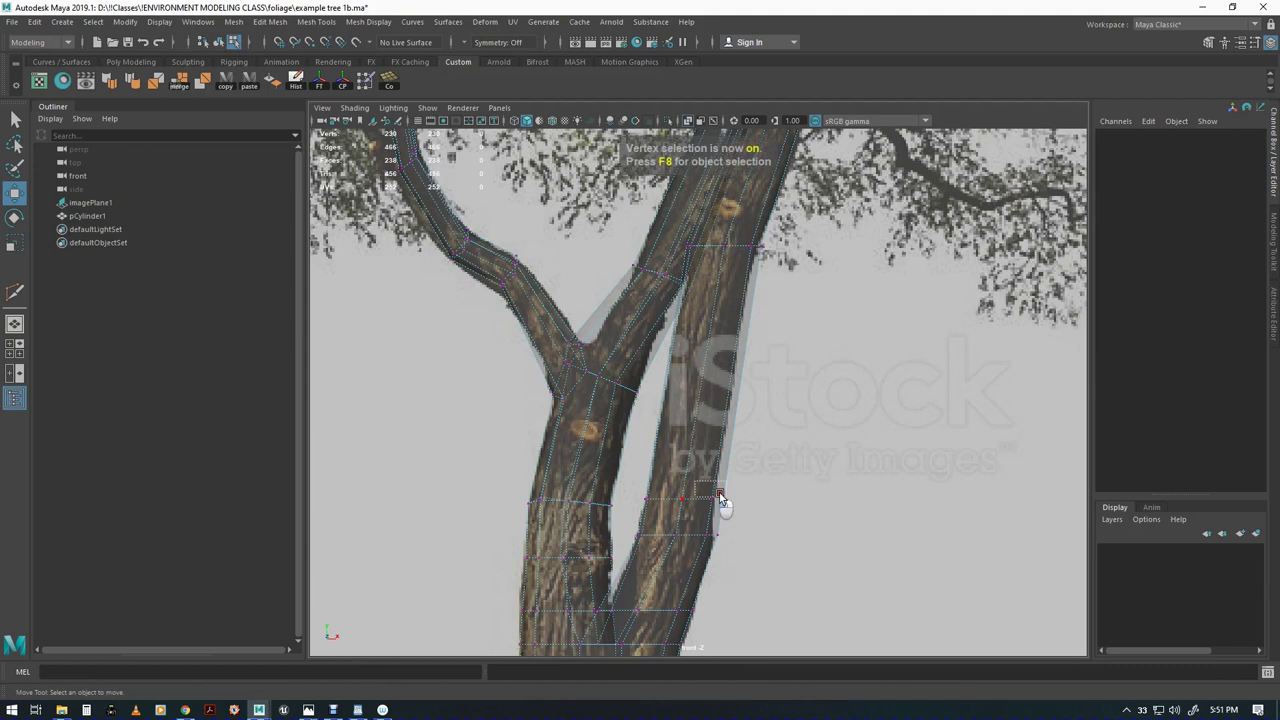
left_click(718, 501)
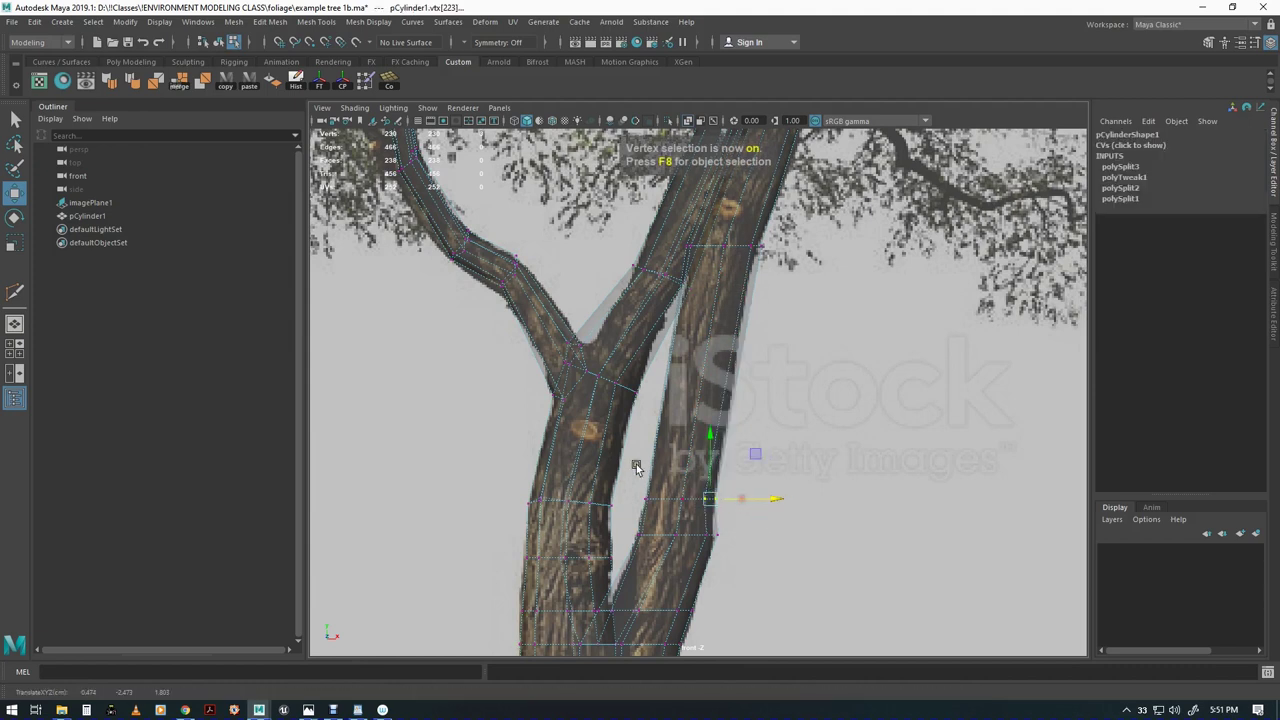
Move the inner and outer side vertices of the right stem's next ring up to fit the photo's bark edges
left_click_drag(740, 380, 709, 457, "alt")
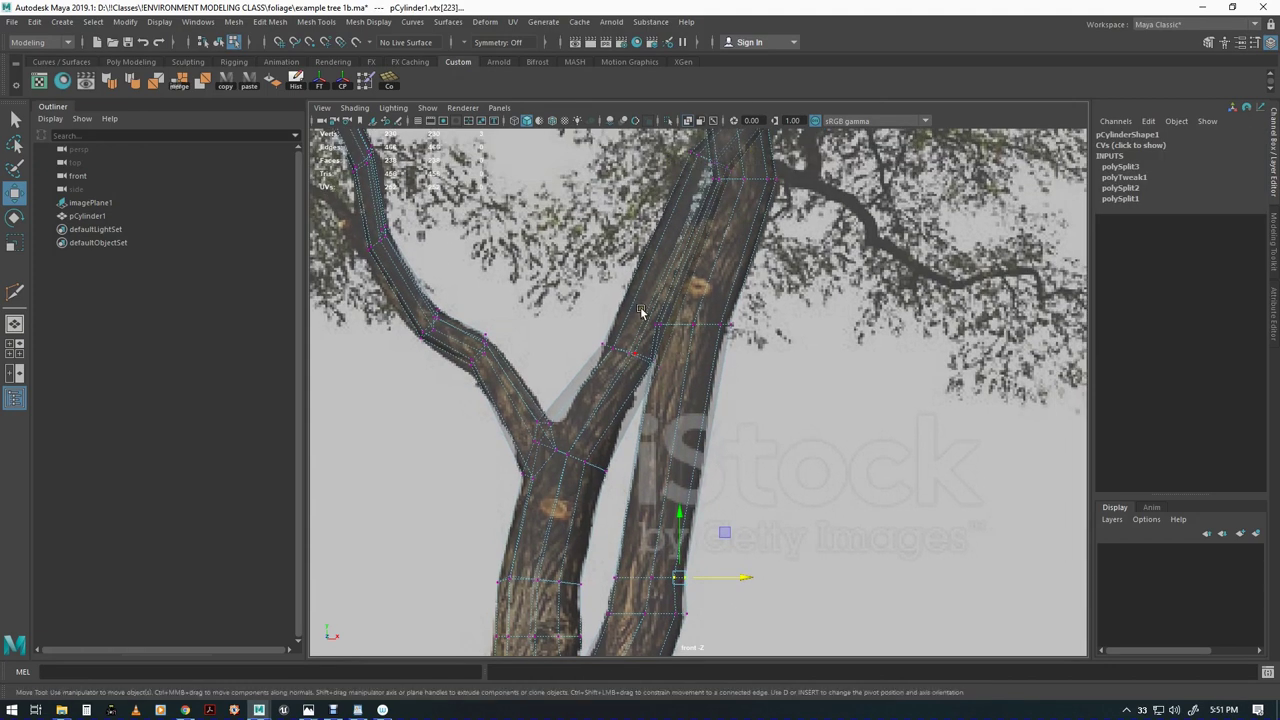
left_click_drag(649, 313, 717, 326)
key("q")
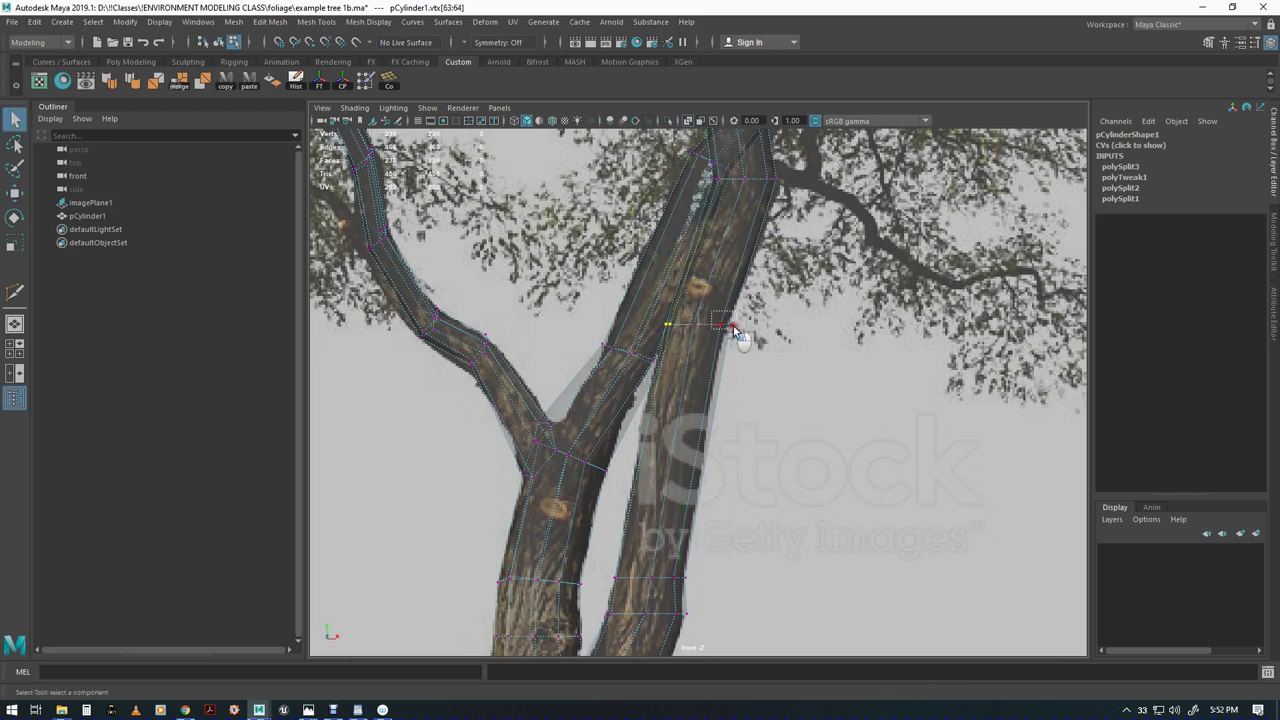
left_click(737, 335)
key("w")
middle_click_drag(768, 278, 759, 296)
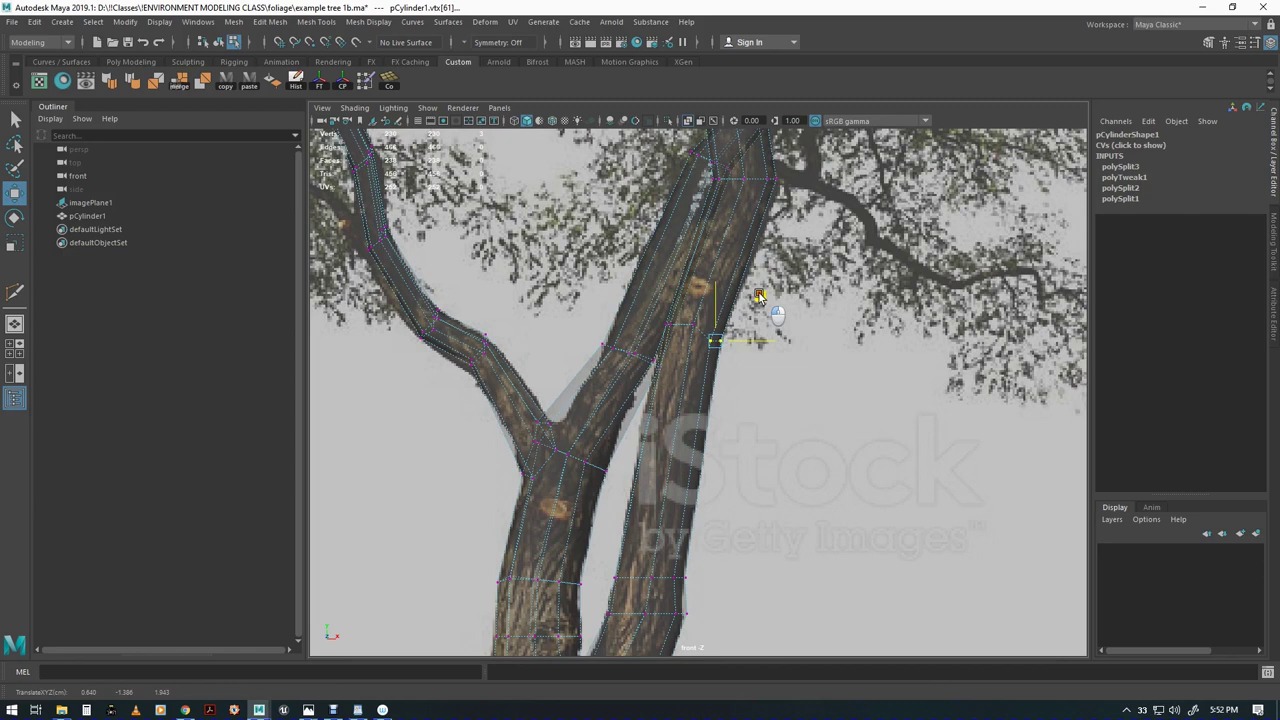
Move the middle vertices of that right-stem ring slightly down into line with its side vertices
left_click(689, 322)
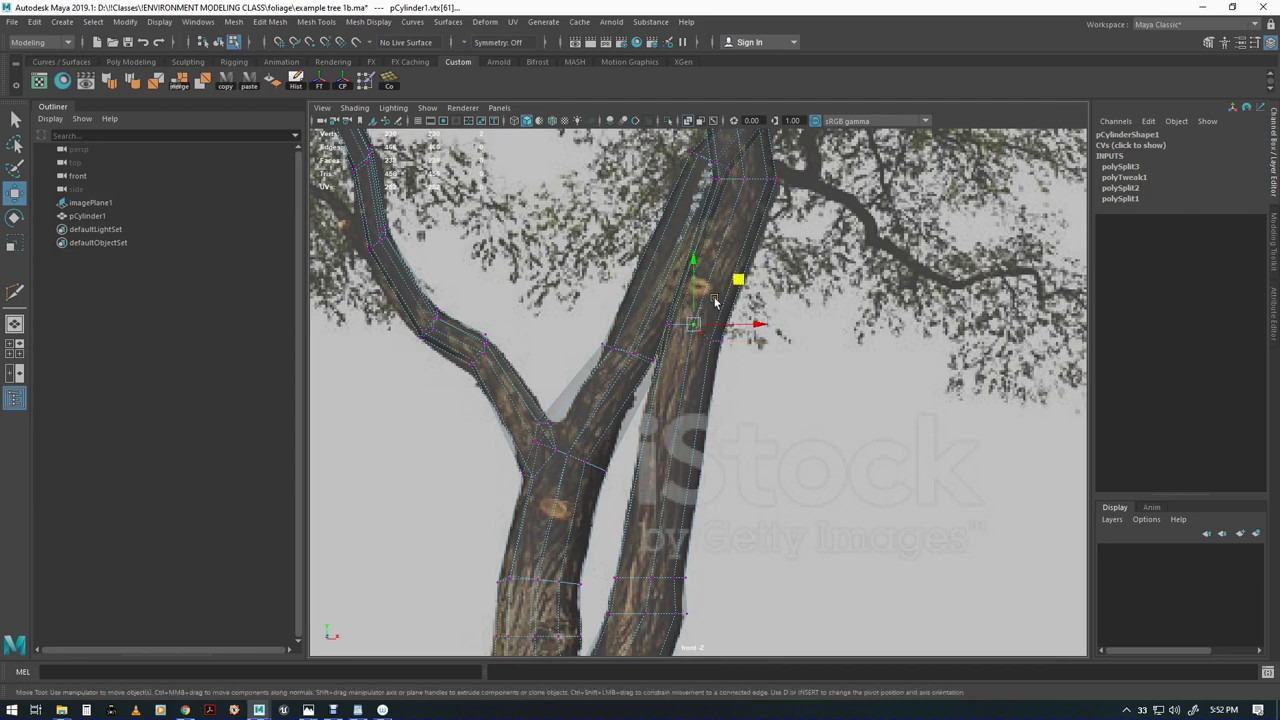
middle_click_drag(825, 272, 785, 446, "alt")
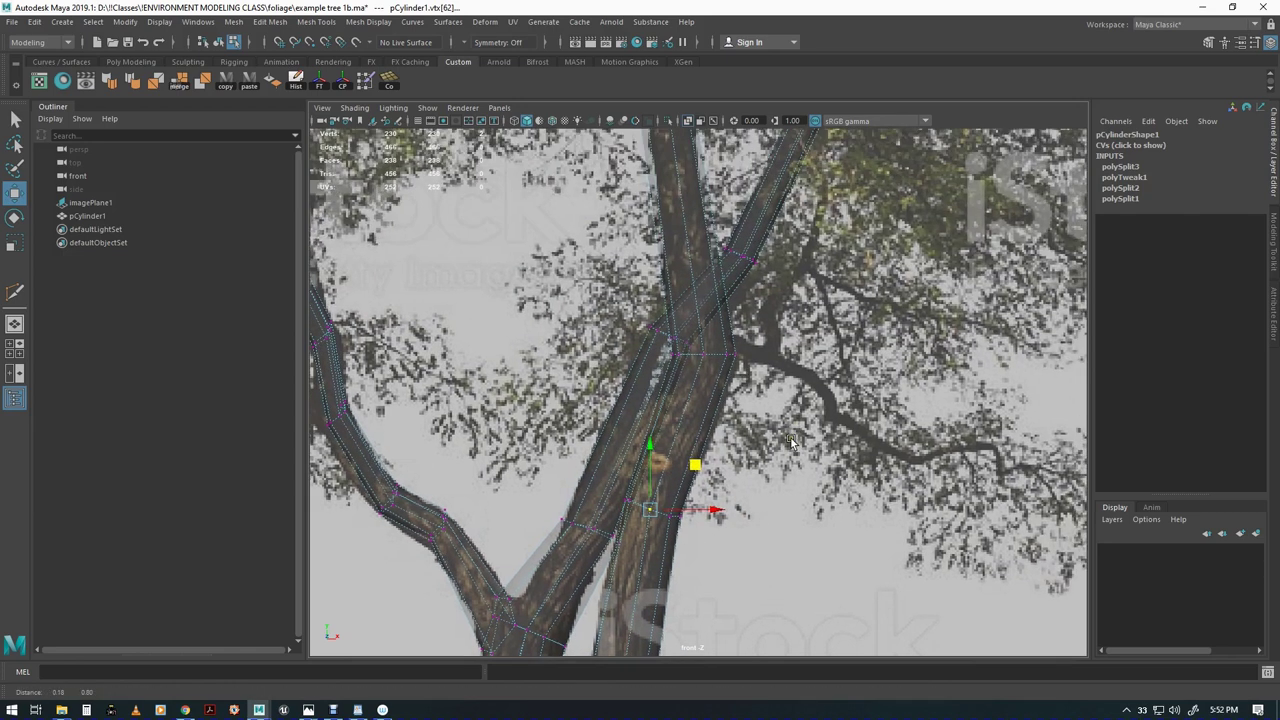
scroll(787, 555, "down", 3)
scroll(786, 415, "up", 3)
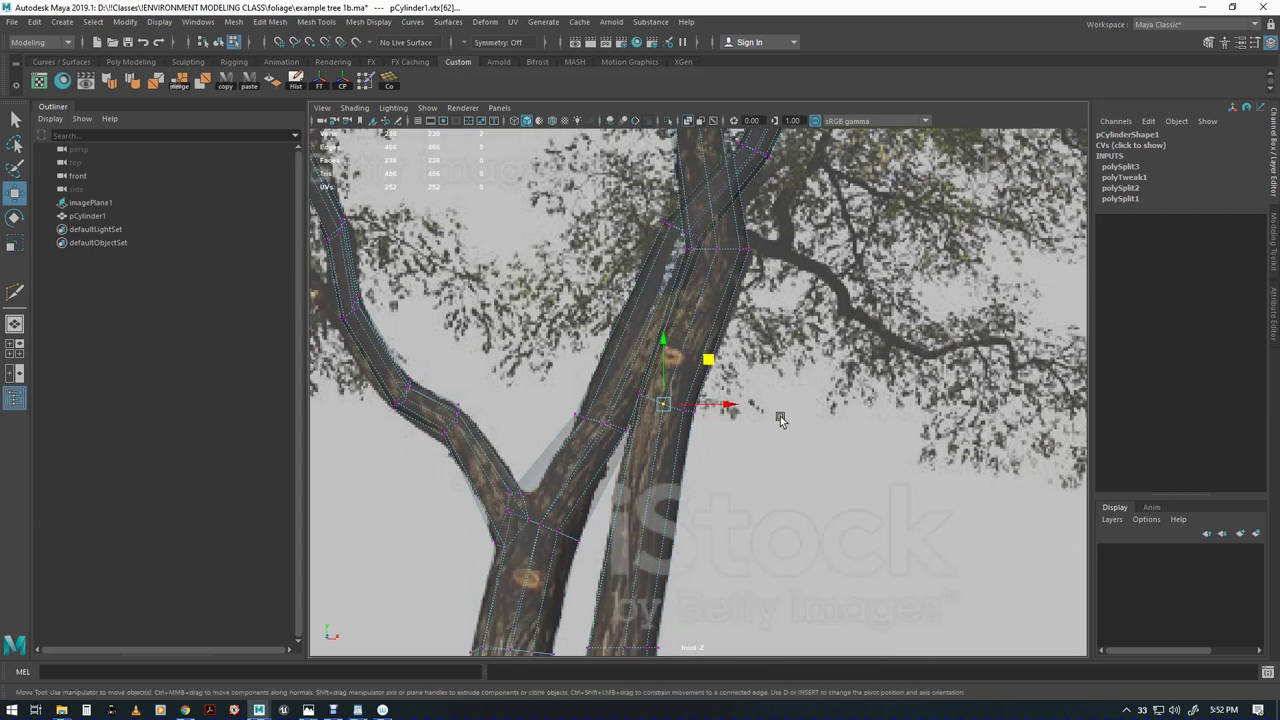
Insert an edge ring around the right stem below its last ring and shift it left to fit the photo's bark
right_click_drag(745, 505, 688, 491, "shift")
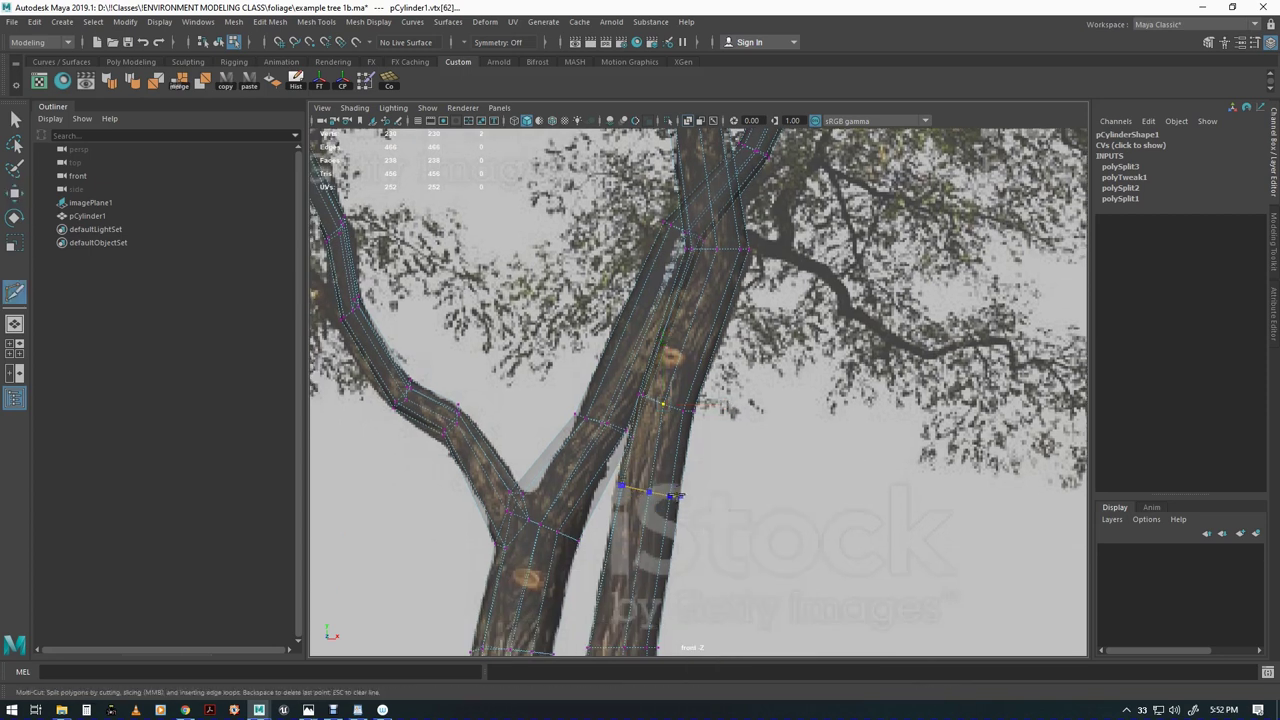
key("Return")
key("w")
left_click_drag(621, 490, 715, 522)
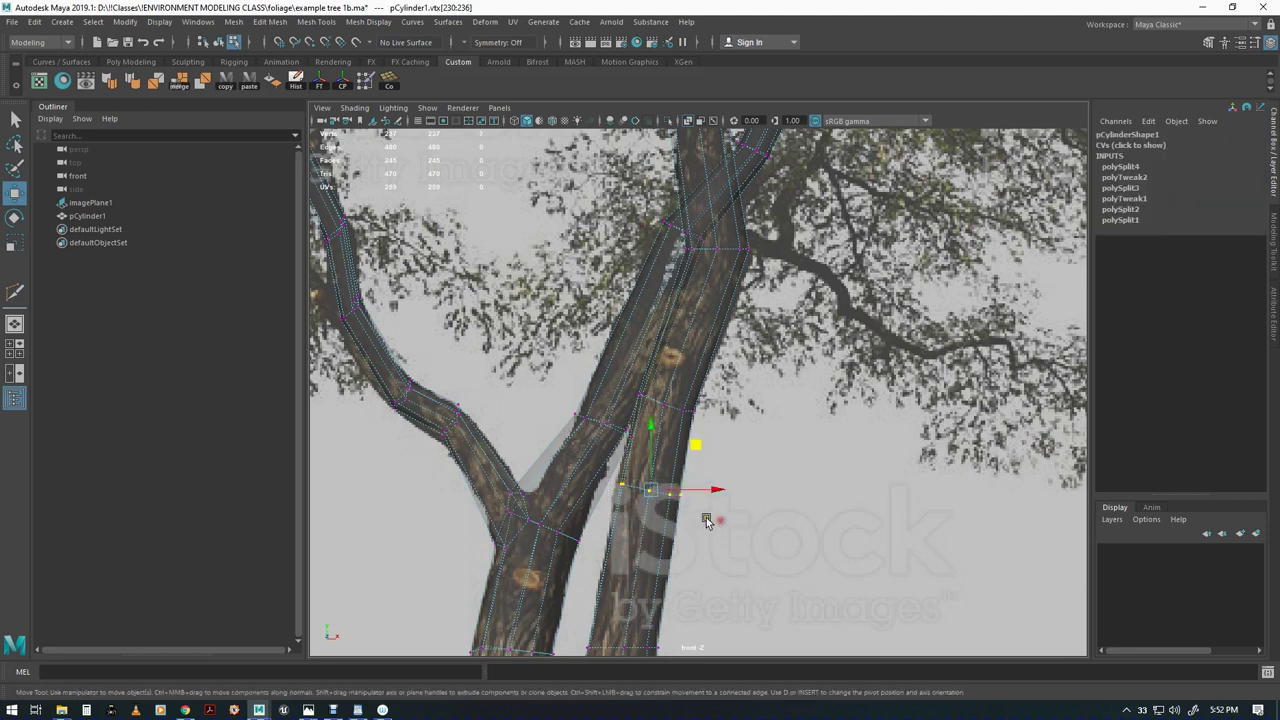
left_click_drag(697, 445, 692, 445)
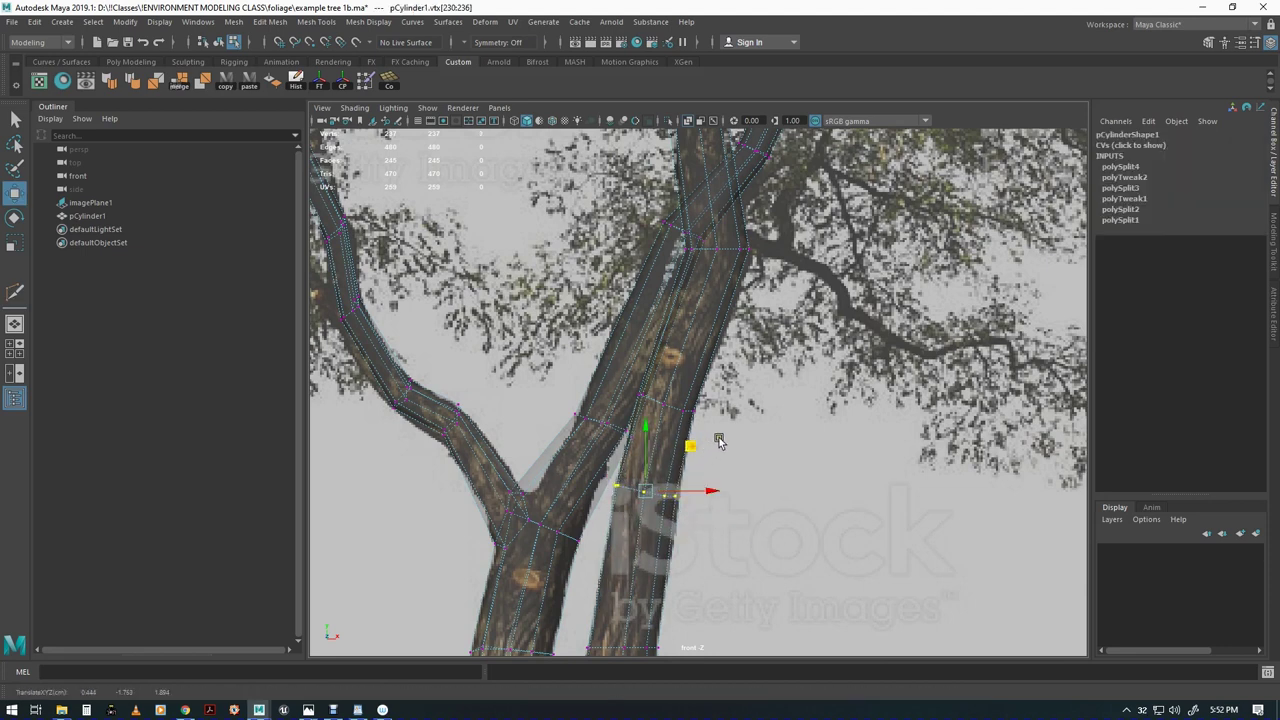
Cut an edge ring across the left stem's right branch just above the fork and move its outer vertices inward to the bark edge
middle_click_drag(720, 438, 755, 374, "alt")
right_click_drag(670, 509, 680, 585, "shift")
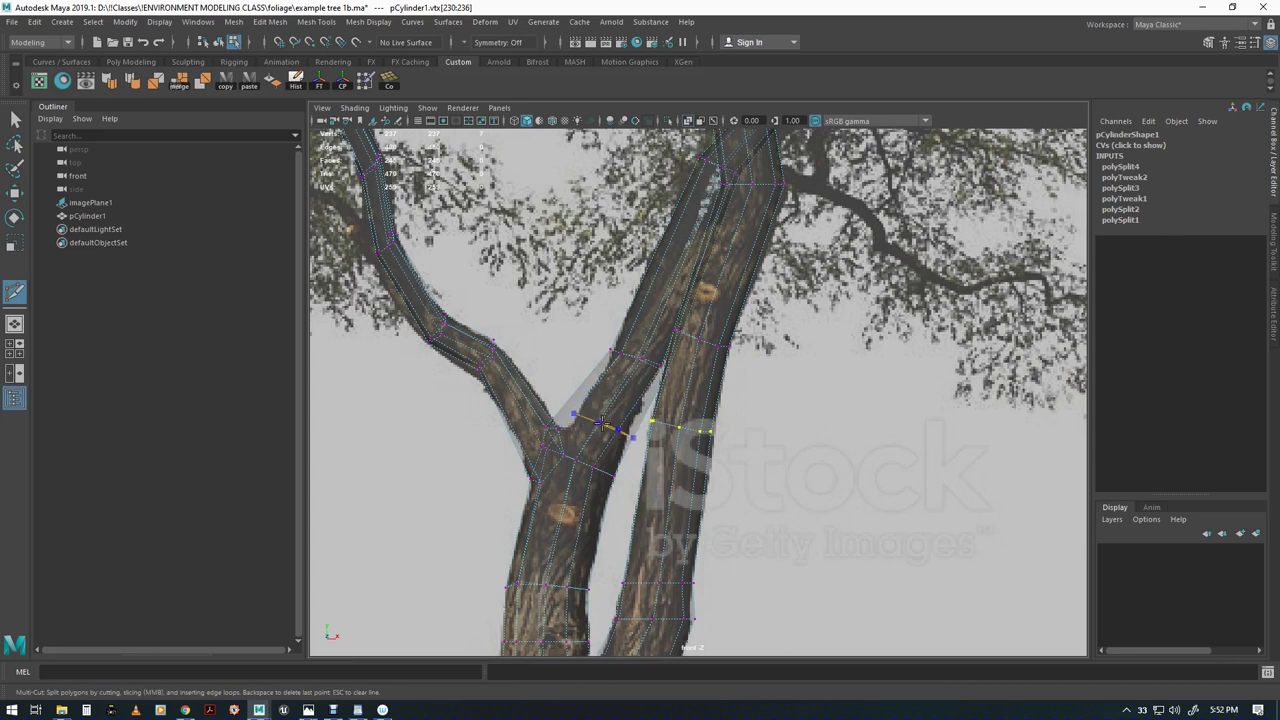
right_click(603, 420)
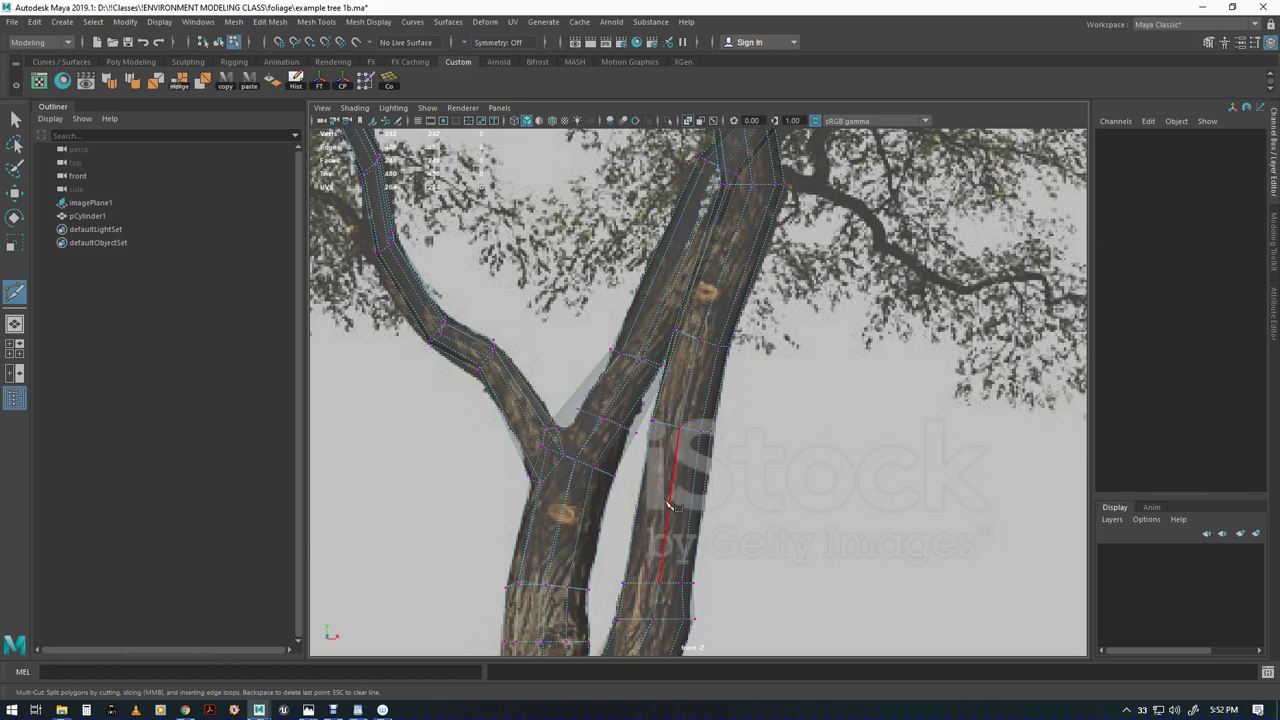
middle_click_drag(658, 540, 672, 499, "alt")
right_click_drag(672, 499, 874, 470, "alt")
middle_click_drag(718, 452, 817, 445, "alt")
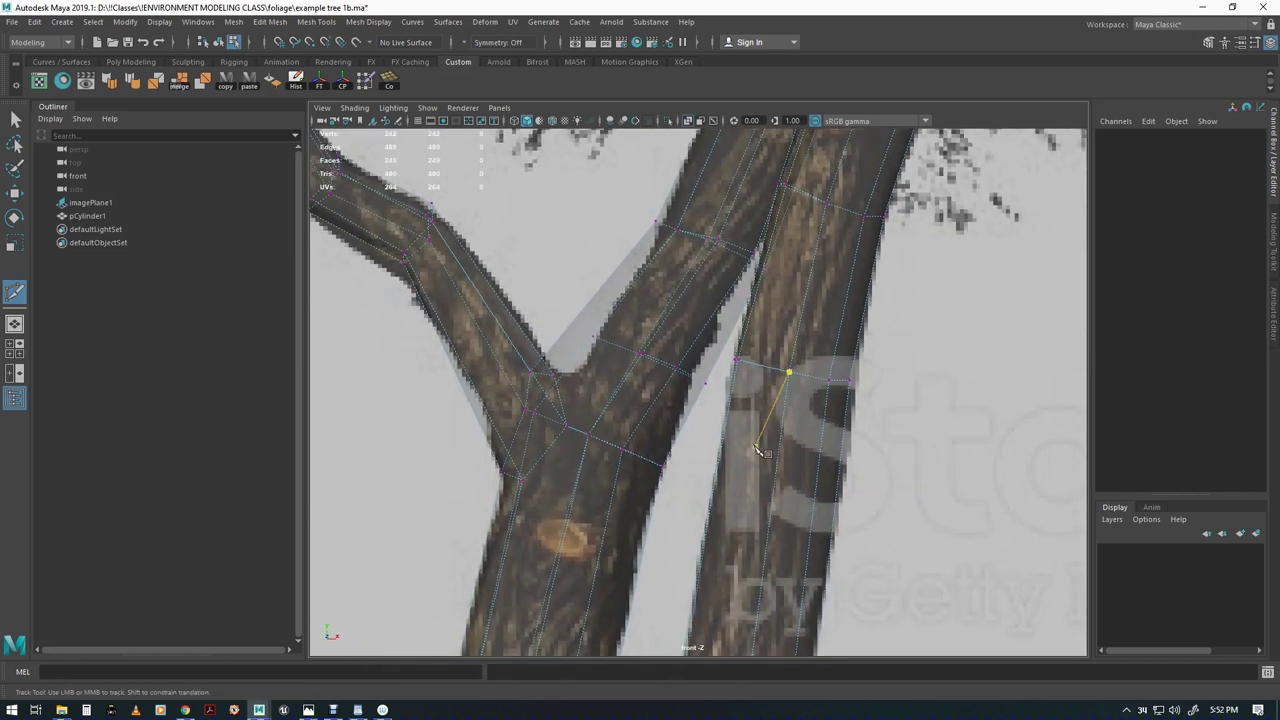
key("q")
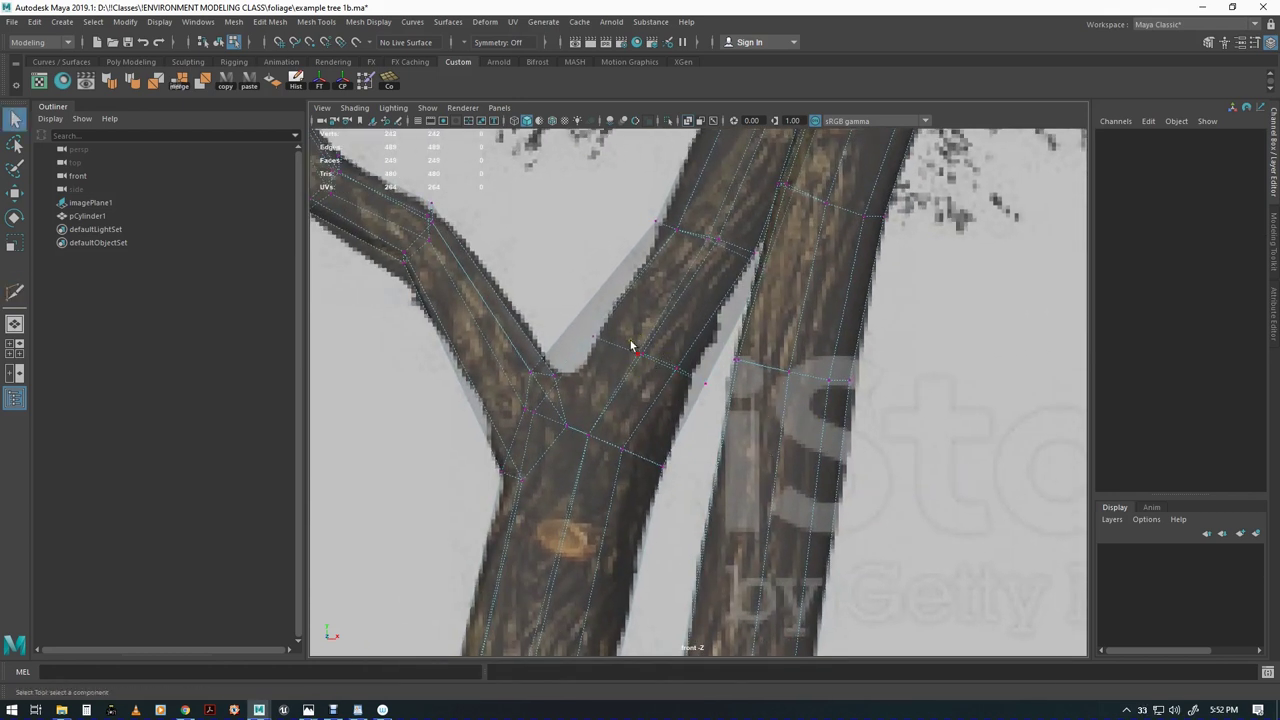
key("w")
left_click_drag(643, 354, 731, 423)
left_click_drag(716, 325, 705, 323)
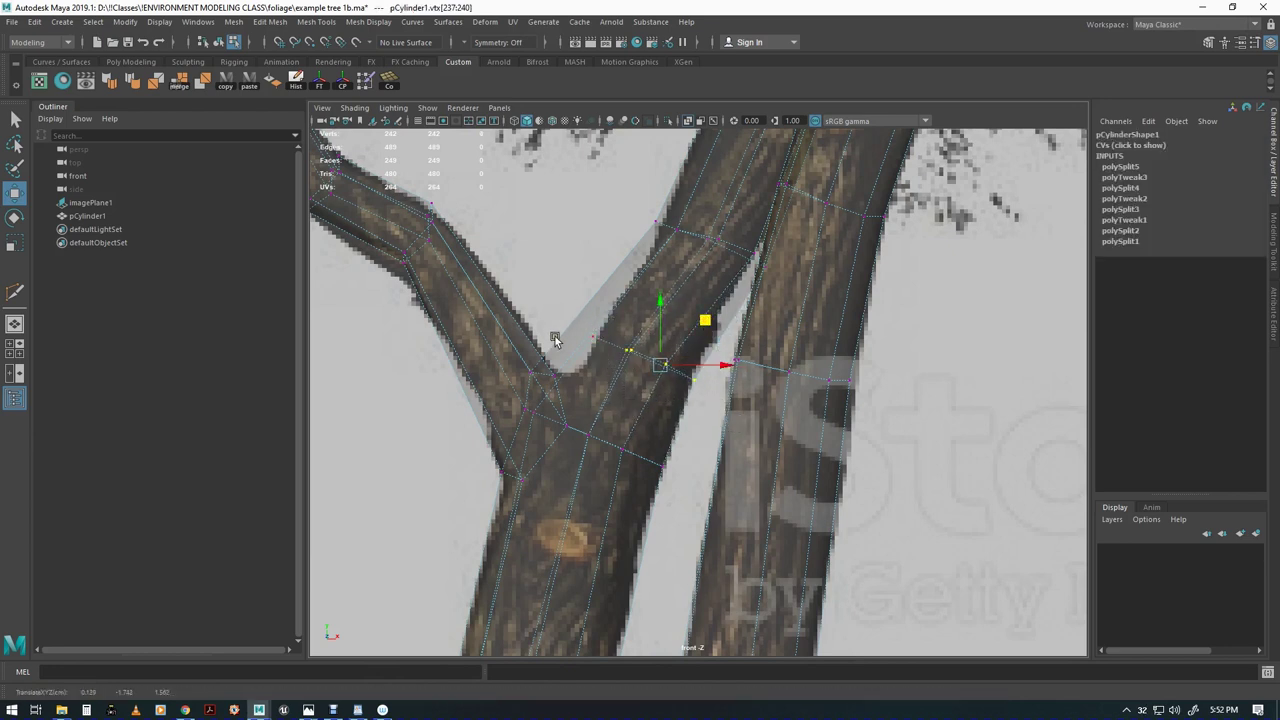
Move the left and right side vertices of that branch's next ring inward to the photo's bark edges
left_click_drag(642, 204, 701, 264)
left_click_drag(711, 183, 716, 187)
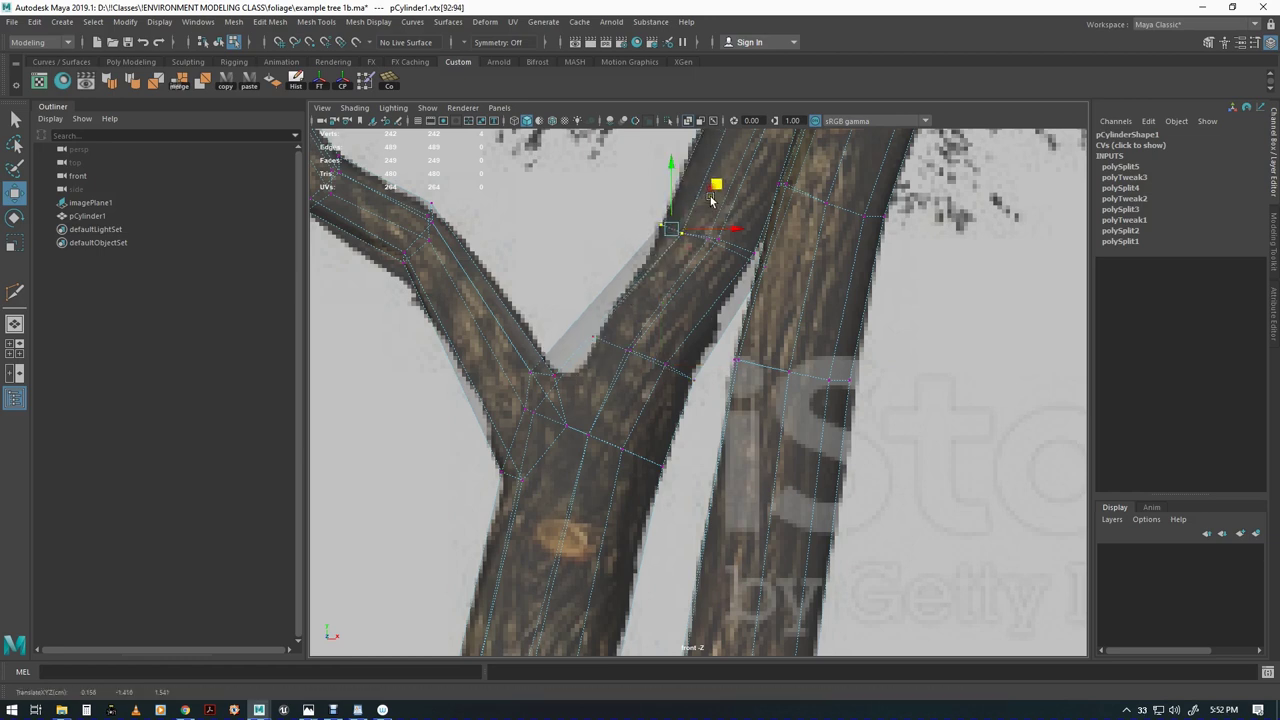
middle_click_drag(736, 300, 705, 339, "alt")
left_click_drag(715, 277, 758, 321)
left_click_drag(778, 245, 760, 248)
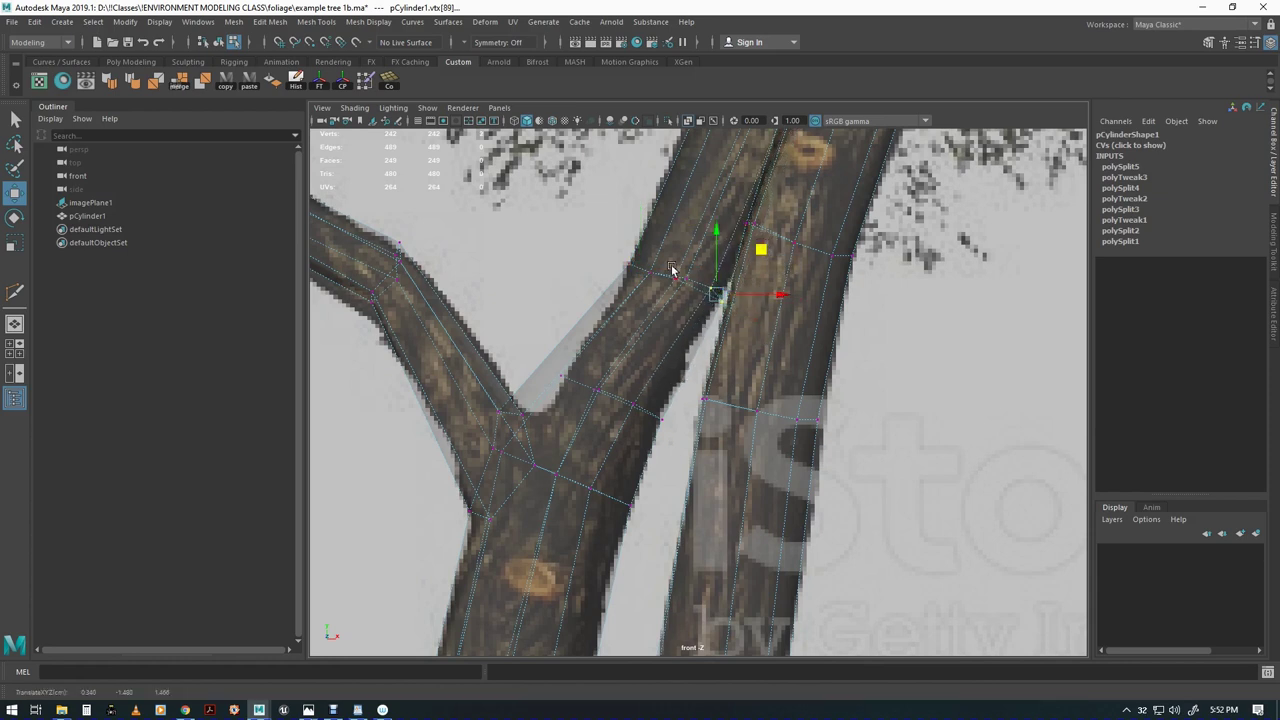
Shift the middle vertices of that ring slightly left so they space evenly between its side vertices
left_click_drag(682, 266, 696, 283)
left_click_drag(732, 233, 722, 233)
key("q")
left_click(711, 285)
key("w")
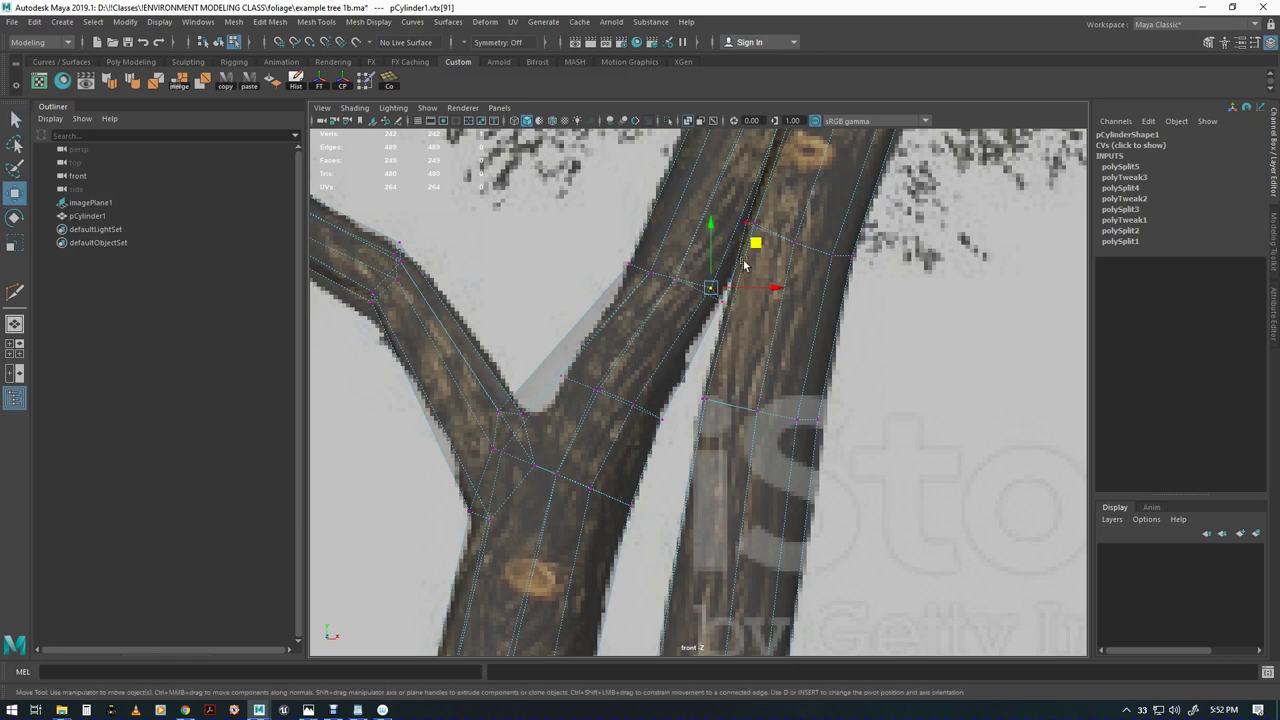
middle_click_drag(753, 248, 748, 250)
Move the lower and upper vertices of the left branch's first bend ring down to follow the bark outline
middle_click_drag(594, 393, 616, 375, "alt")
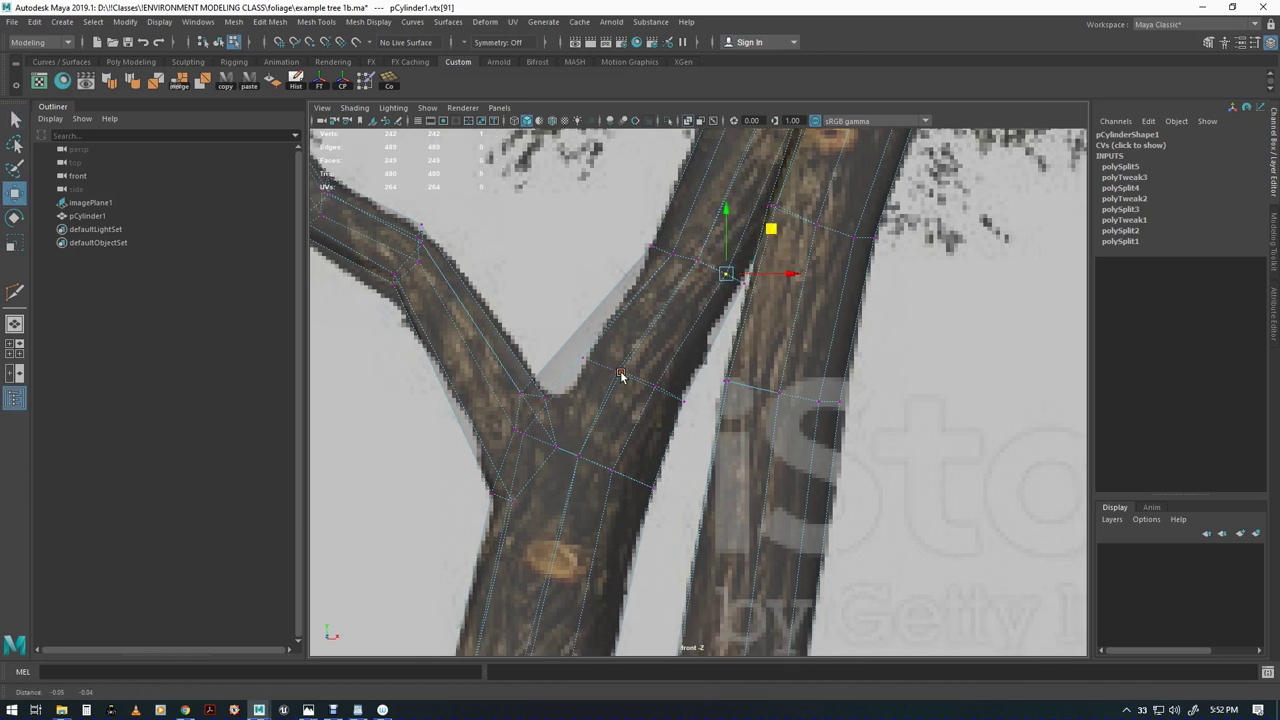
middle_click_drag(487, 339, 538, 449, "alt")
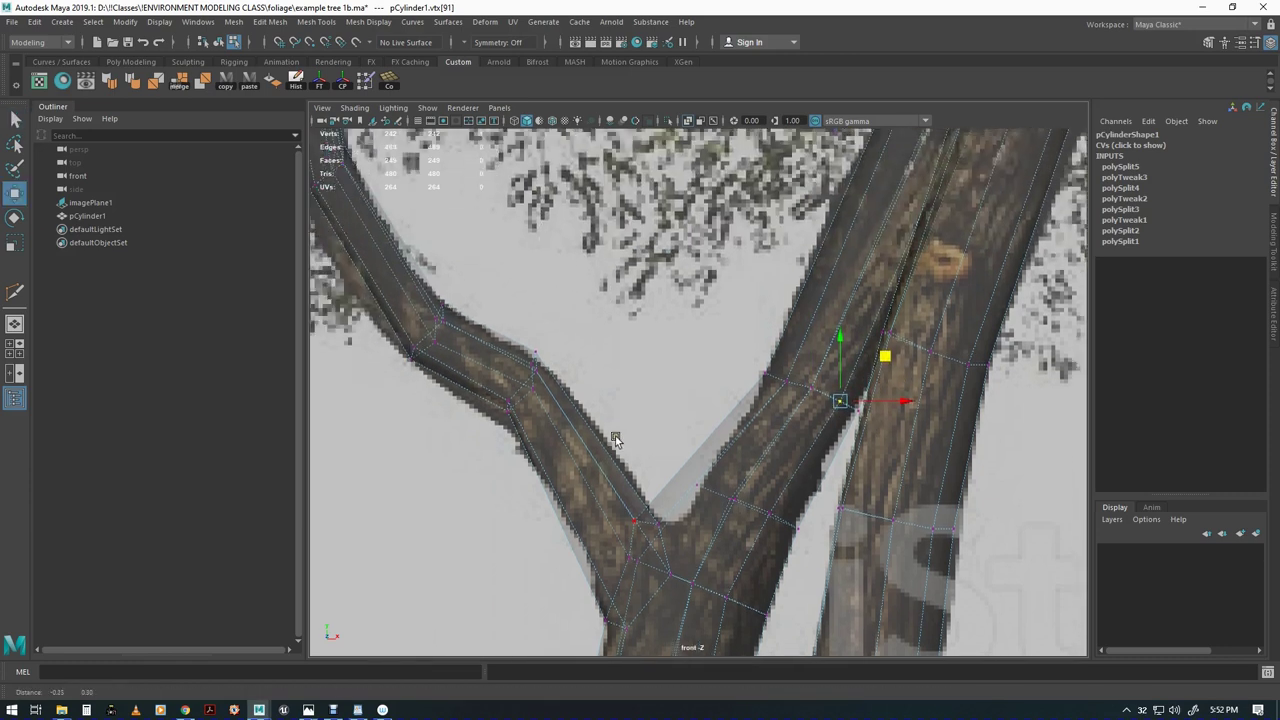
left_click(534, 406)
middle_click_drag(580, 360, 587, 386)
key("q")
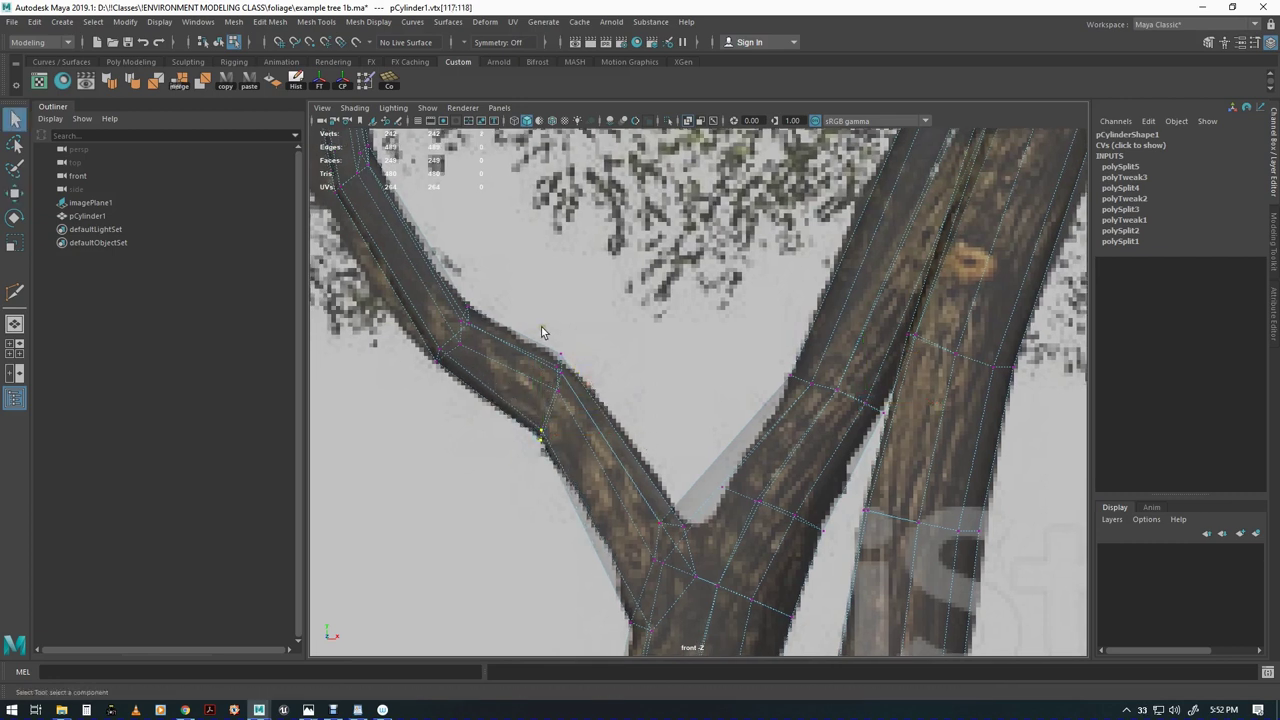
left_click_drag(570, 372, 572, 374)
key("w")
middle_click_drag(603, 321, 609, 328)
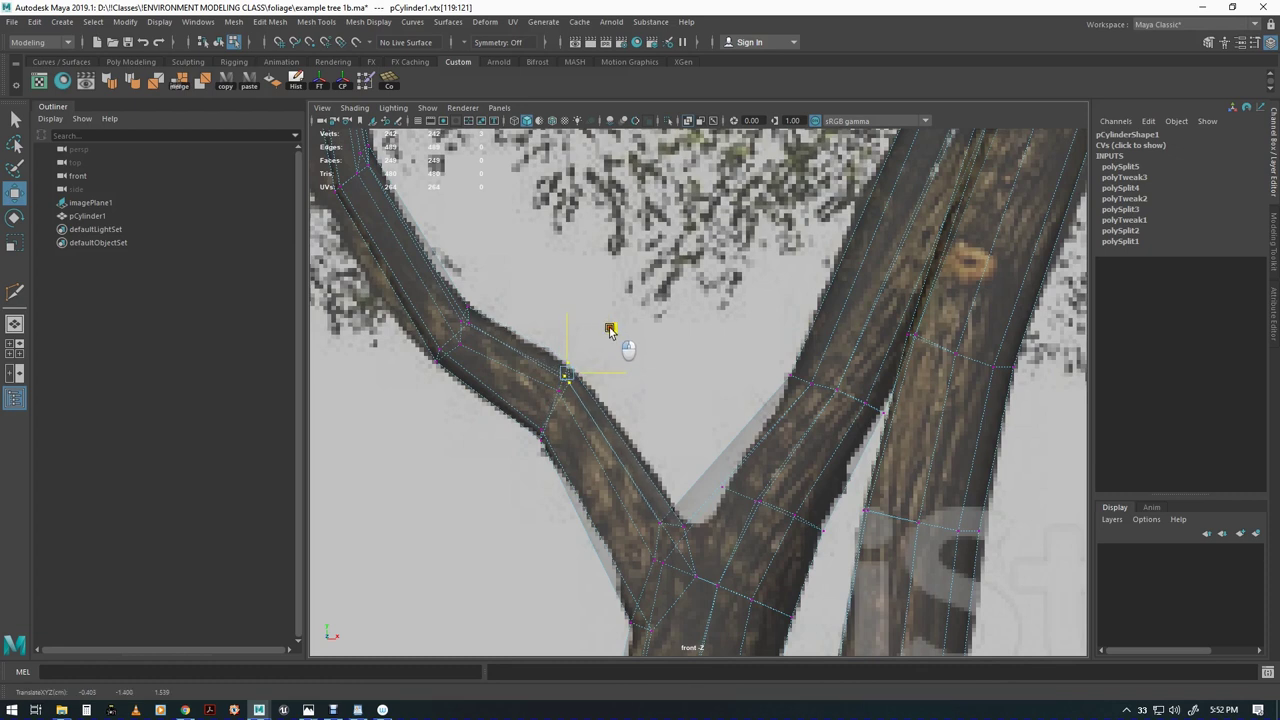
Adjust the side vertices of a ring higher on the left branch, where the photo's branch turns upward, to fit its width
key("q")
middle_click_drag(479, 329, 704, 500, "alt")
left_click_drag(565, 360, 566, 361)
key("w")
middle_click_drag(618, 310, 597, 310)
key("q")
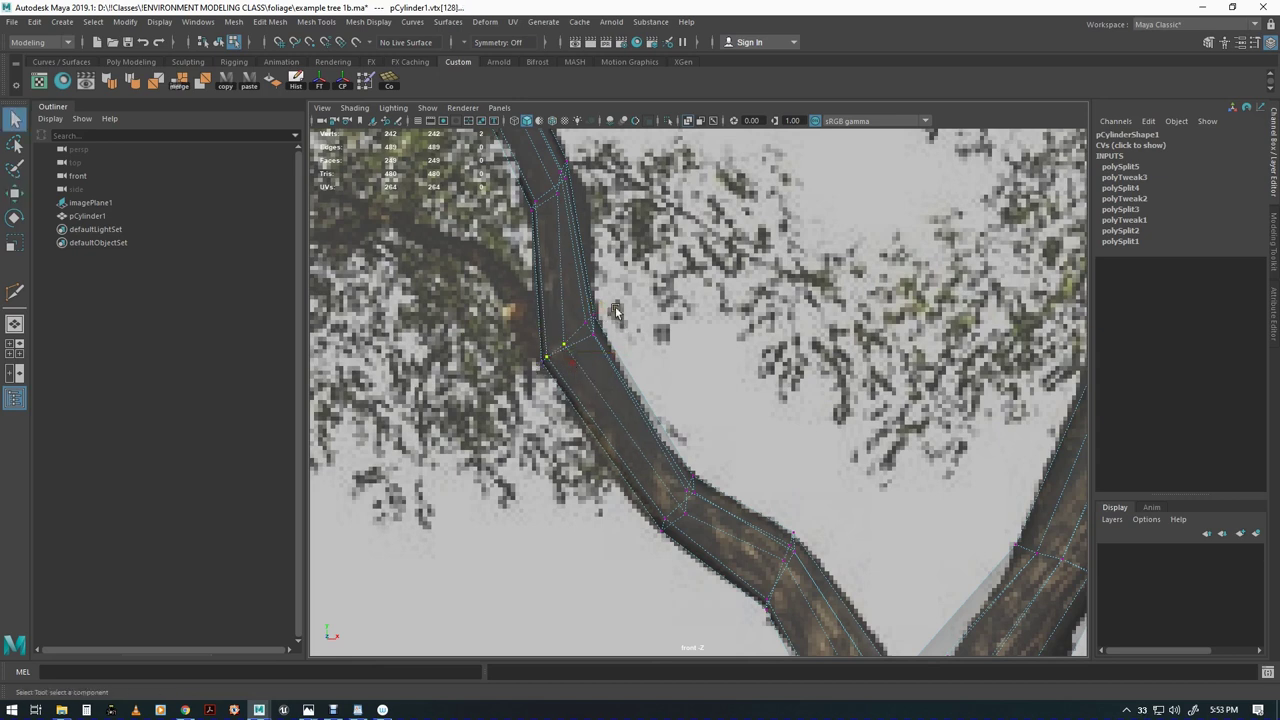
key("w")
left_click_drag(603, 307, 611, 303)
Move the right-side vertices of the left branch's next ring up to the photo's bark edge
middle_click_drag(645, 292, 649, 419, "alt")
left_click_drag(578, 388, 639, 322)
key("q")
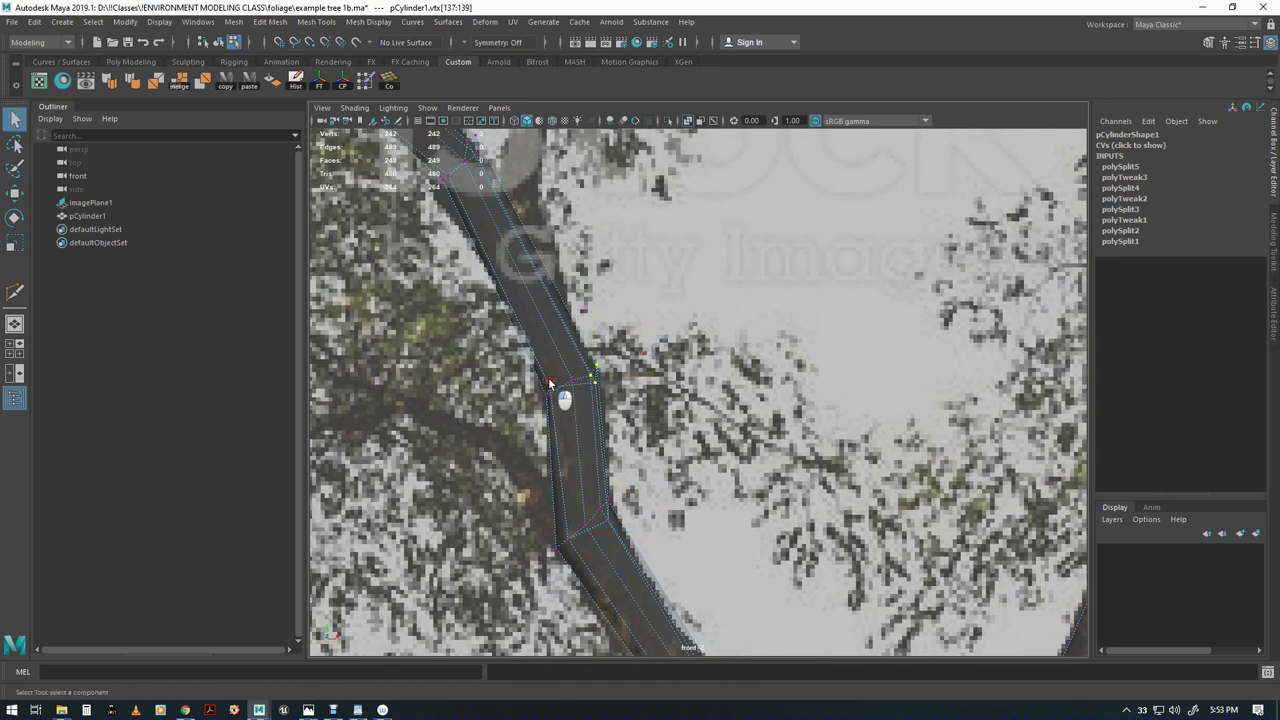
key("w")
left_click_drag(596, 342, 602, 350)
Move the left and right side vertices of the ring below the left branch's upper bend to match the photo
middle_click_drag(692, 465, 720, 600, "alt")
middle_click_drag(689, 431, 773, 556, "alt")
left_click_drag(541, 422, 570, 458)
left_click_drag(600, 394, 594, 407)
middle_click_drag(592, 502, 580, 500, "alt")
key("q")
left_click_drag(544, 364, 592, 434)
key("w")
left_click_drag(616, 364, 613, 371)
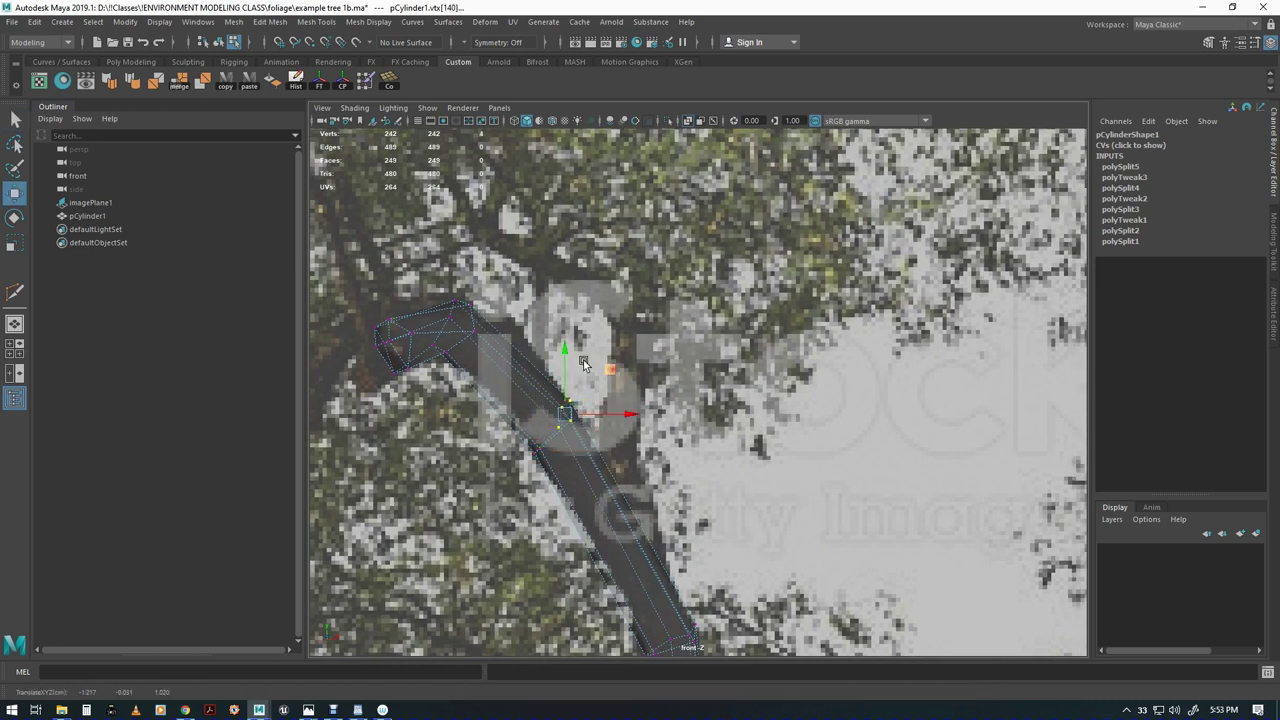
Move the underside vertices of the left branch's upper bend right to thicken the turn
middle_click_drag(584, 362, 646, 394, "alt")
left_click_drag(507, 393, 540, 424)
left_click_drag(557, 357, 586, 366)
Move the left branch's end ring down and left along the photo's branch and scale it to fit
key("q")
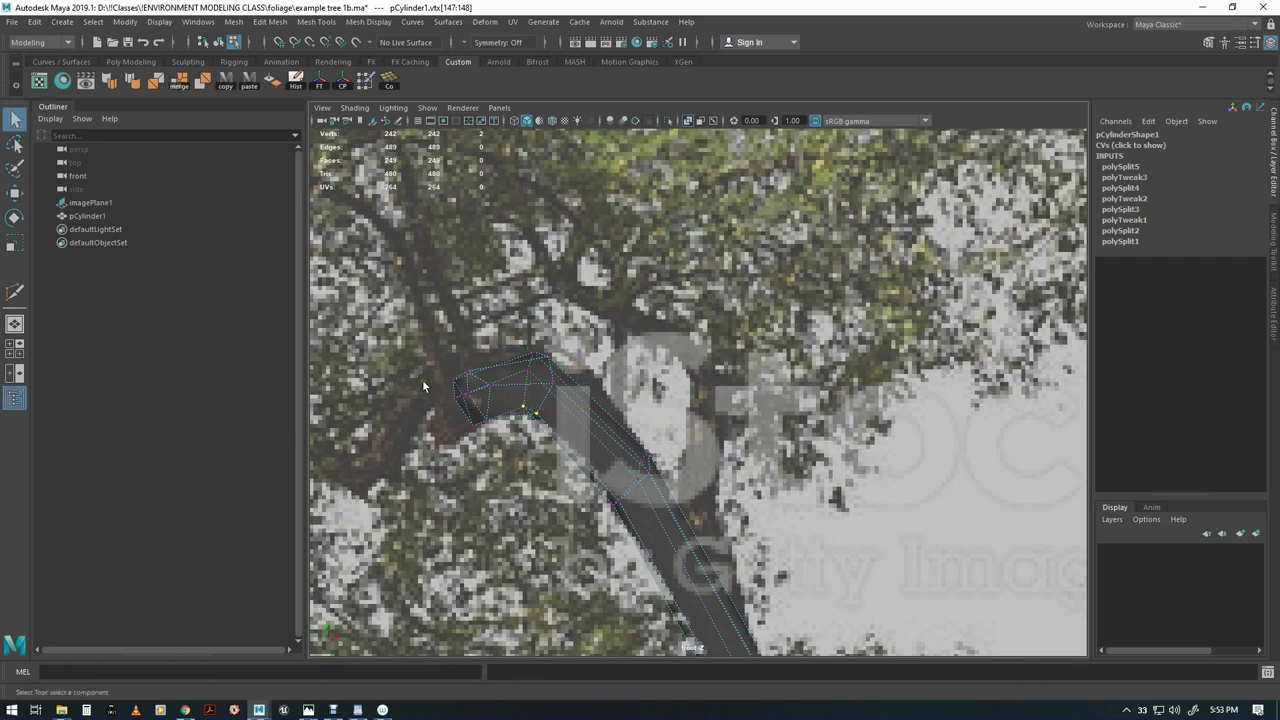
left_click_drag(427, 361, 506, 445)
key("w")
left_click_drag(515, 352, 490, 374)
key("e")
key("r")
left_click_drag(452, 421, 446, 432)
key("w")
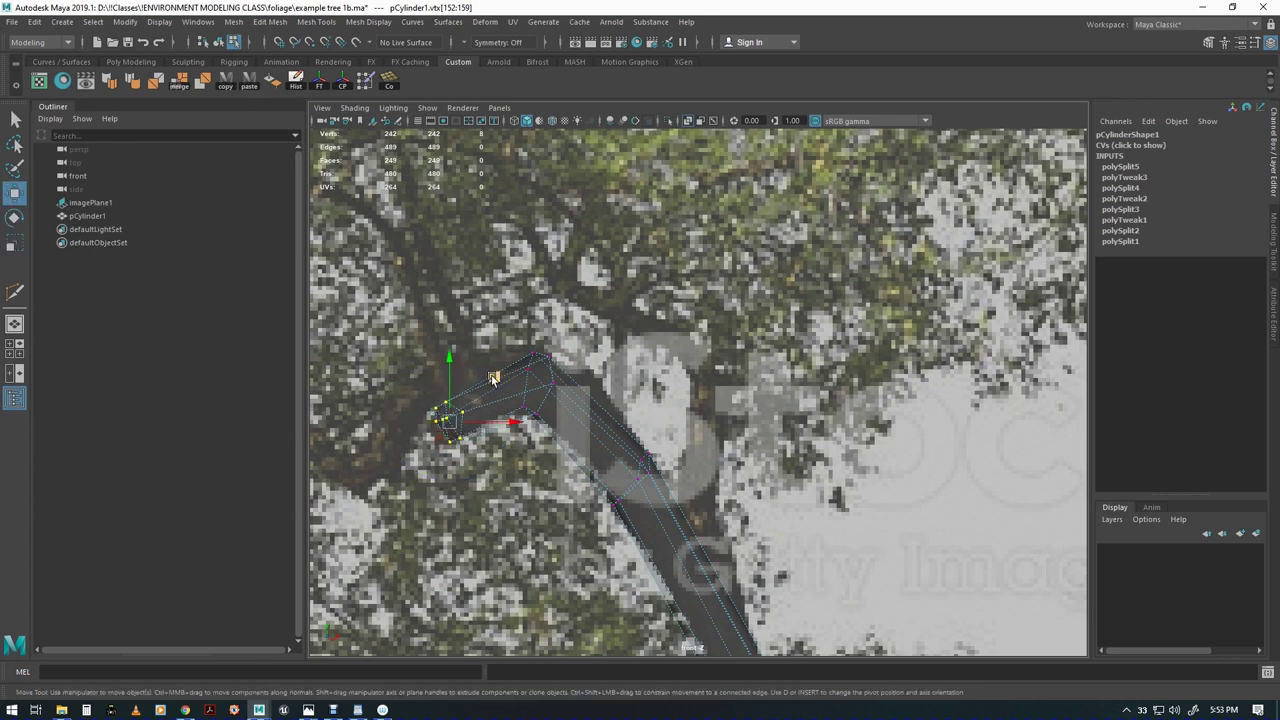
Insert an edge ring just below the left branch's upper bend and move it up to round the curve
middle_click_drag(618, 448, 619, 423, "alt")
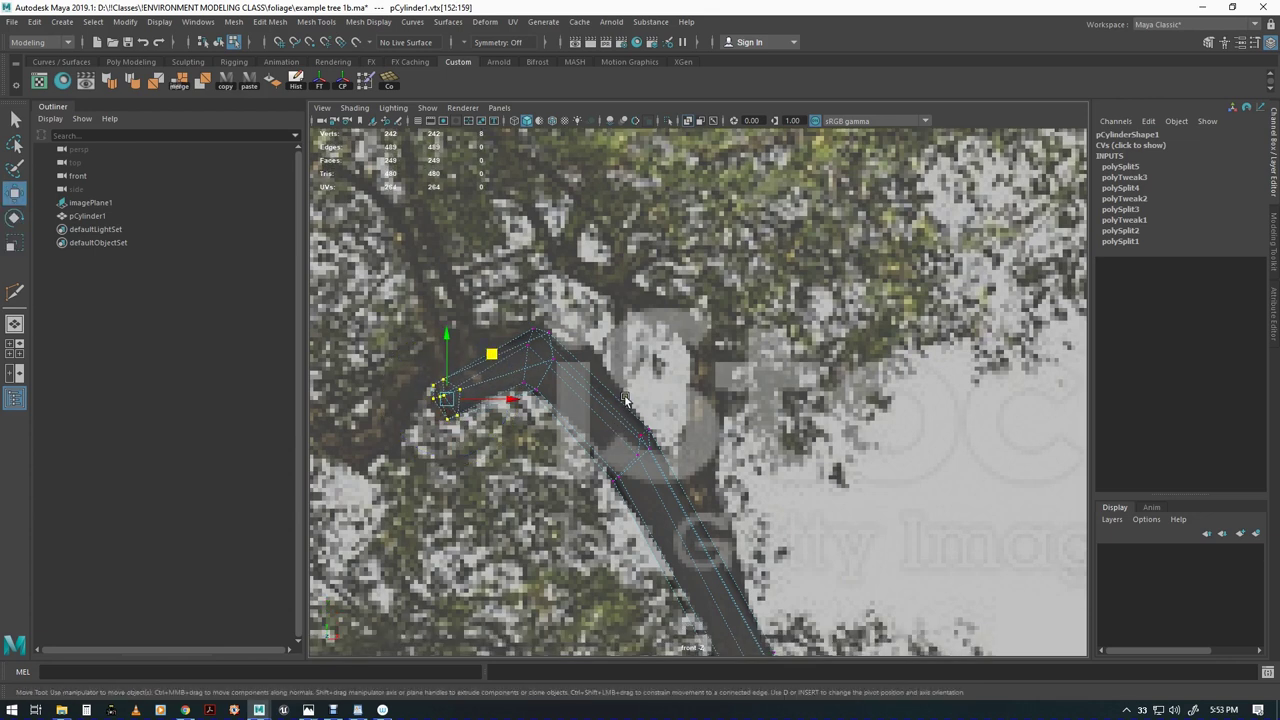
key("F8")
right_click_drag(717, 363, 646, 363, "shift")
left_click(572, 432)
key("Return")
key("q")
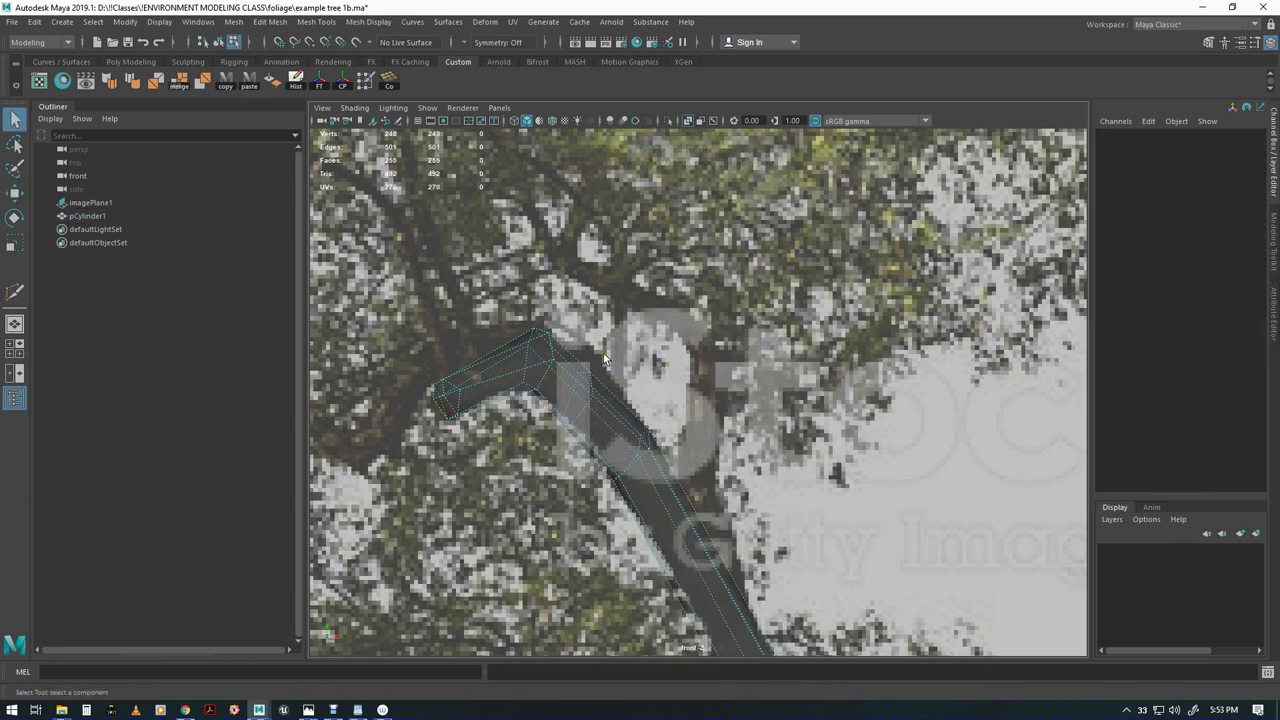
key("F8")
left_click_drag(568, 352, 579, 448)
key("w")
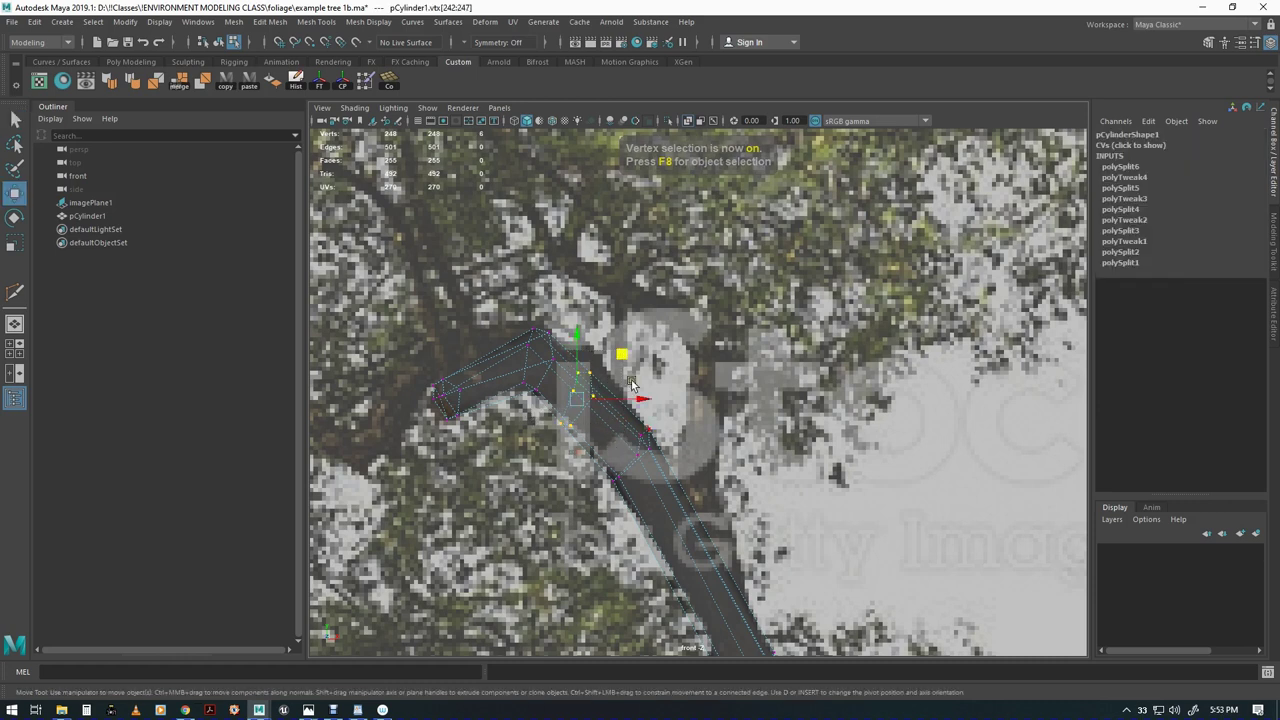
left_click_drag(622, 358, 629, 339)
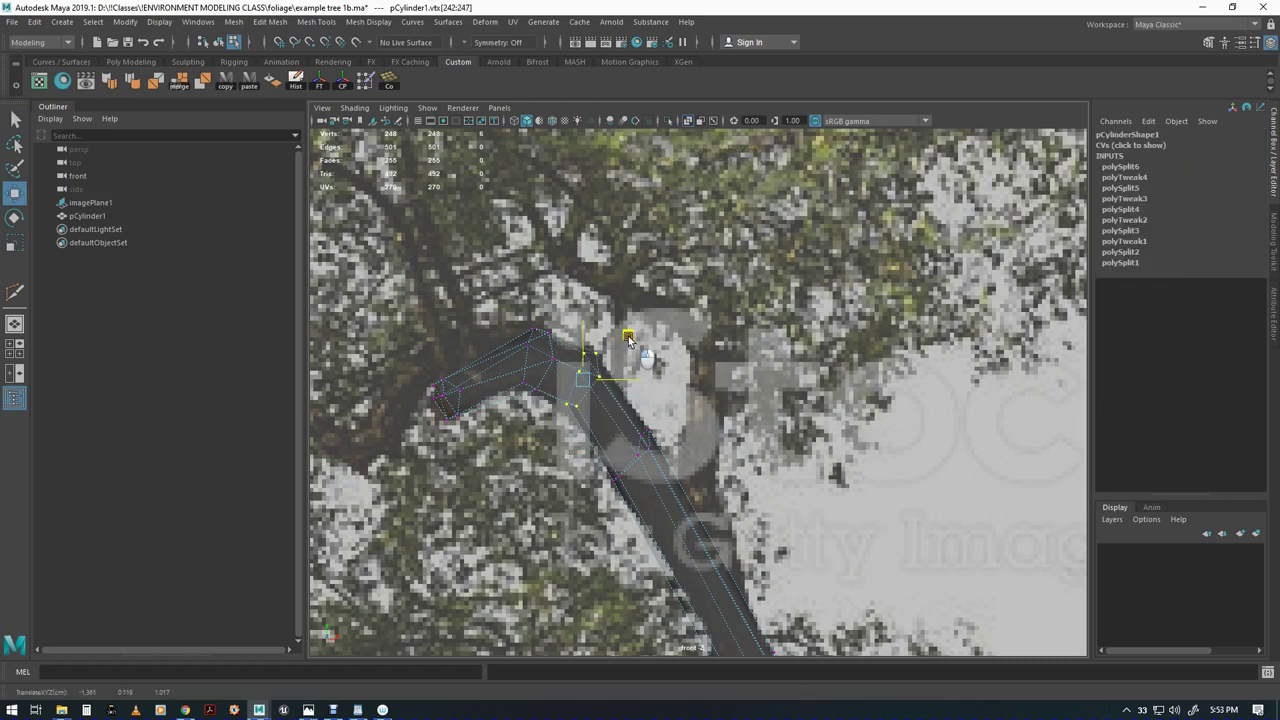
Move the underside vertices of the new bend ring down and left to the photo's bark edge
key("q")
left_click_drag(582, 417, 585, 421)
key("w")
left_click_drag(618, 358, 616, 364)
Switch to the perspective view and turn off its X-Ray shading
right_click_drag(821, 468, 786, 454, "alt")
middle_click_drag(702, 574, 547, 428, "alt")
right_click_drag(547, 428, 569, 425, "alt")
scroll(808, 457, "up", 6)
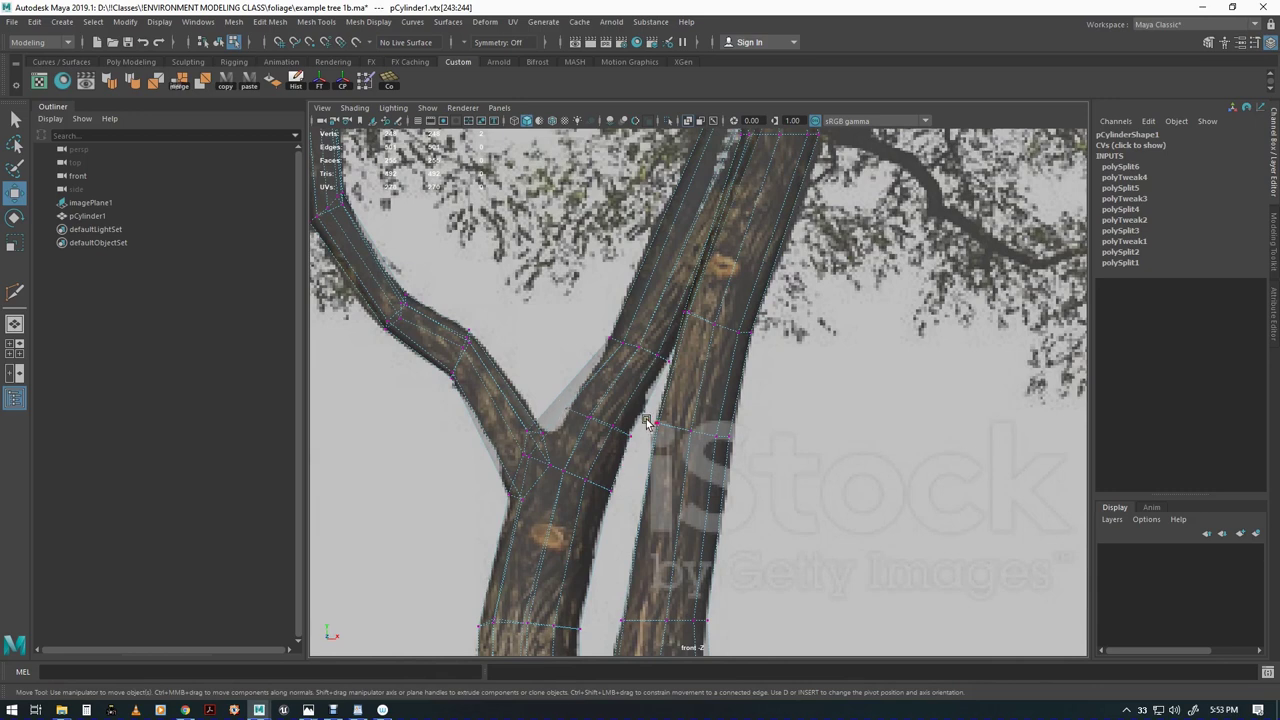
key("space")
mouse_move(651, 412)
left_mouse_down()
mouse_move(668, 368)
mouse_move(690, 446)
mouse_move(660, 430)
left_mouse_up()
left_click(354, 107)
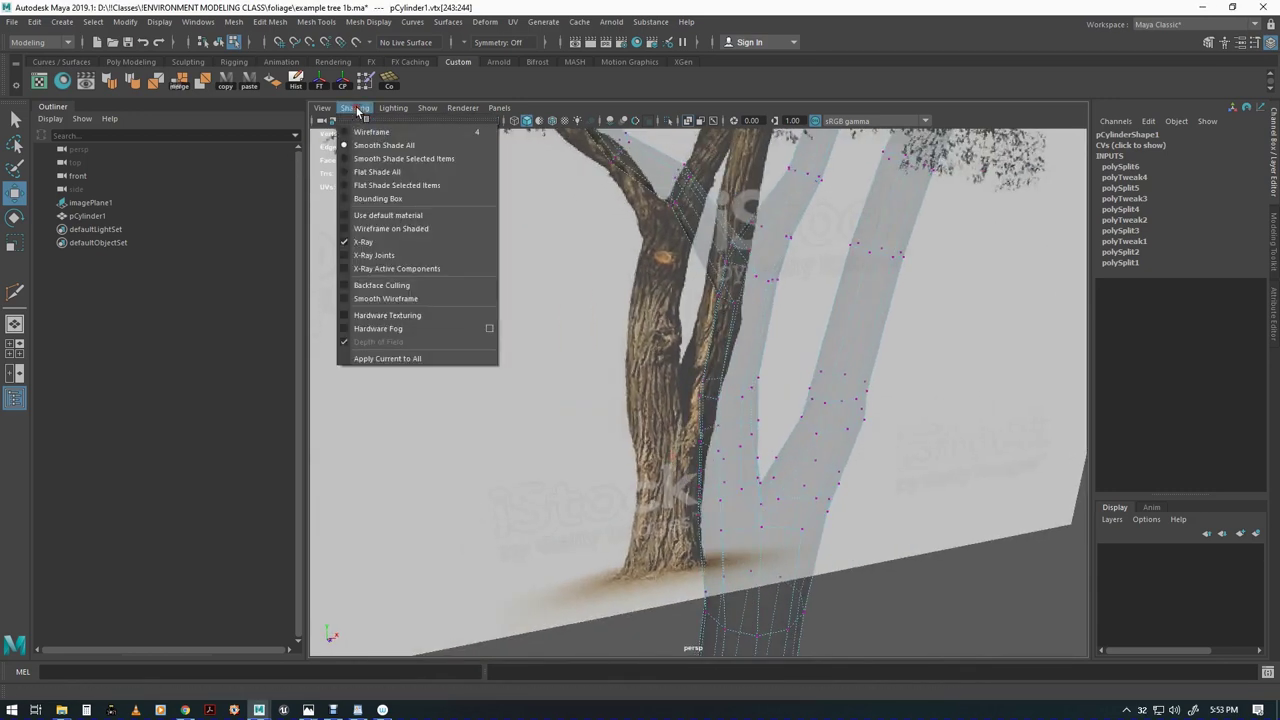
left_click(363, 242)
Multi-Cut the missing edges on the fork side of the left stem's right branch to complete the ring above the fork
mouse_move(357, 251)
left_mouse_down("alt")
mouse_move(517, 451)
mouse_move(619, 457)
left_mouse_up("alt")
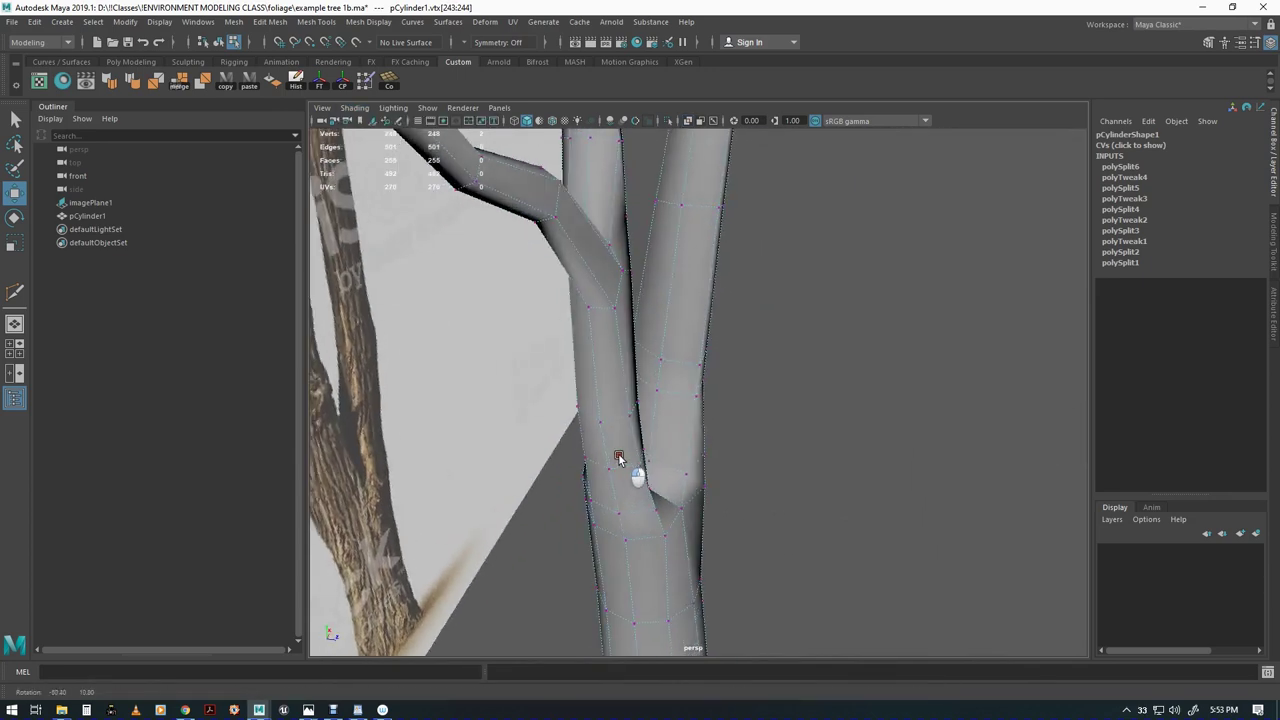
middle_click_drag(680, 338, 677, 489, "alt")
middle_click_drag(692, 356, 722, 425, "alt")
left_click_drag(722, 426, 626, 397, "alt")
middle_click_drag(627, 404, 655, 303, "alt")
left_click_drag(655, 300, 646, 457, "alt")
right_click_drag(622, 405, 553, 405, "shift")
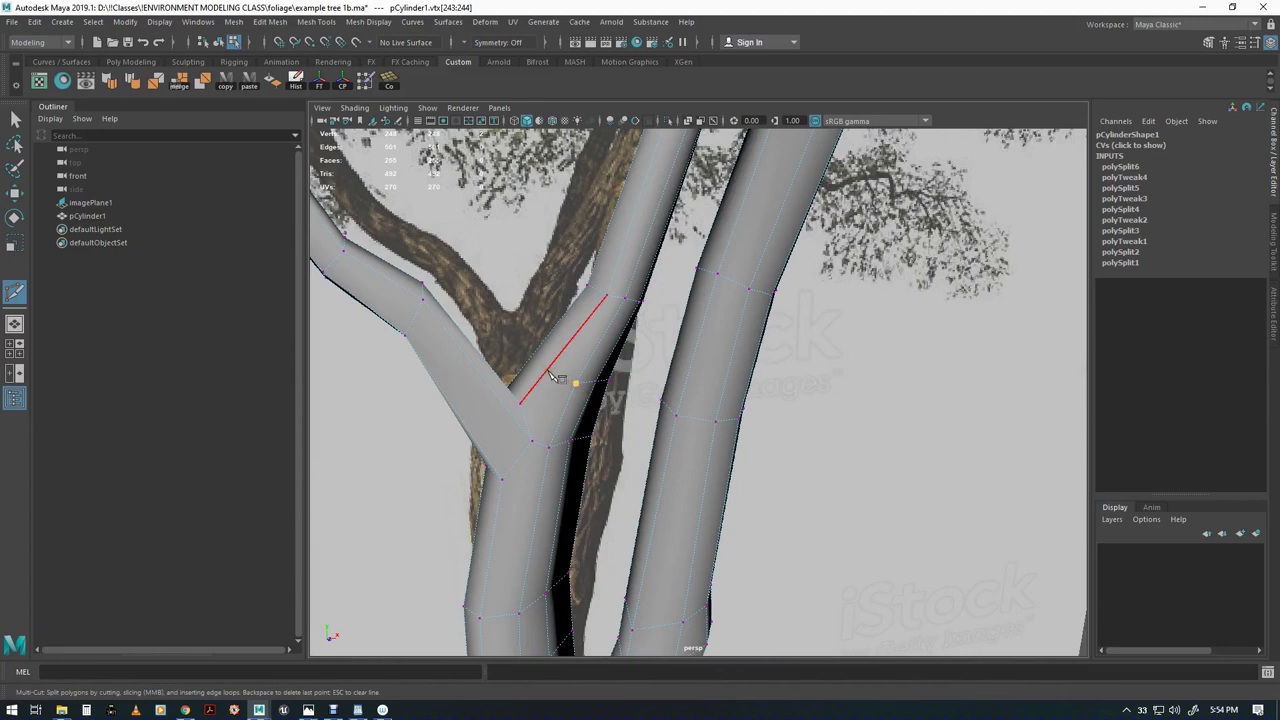
left_click_drag(557, 370, 698, 525, "alt")
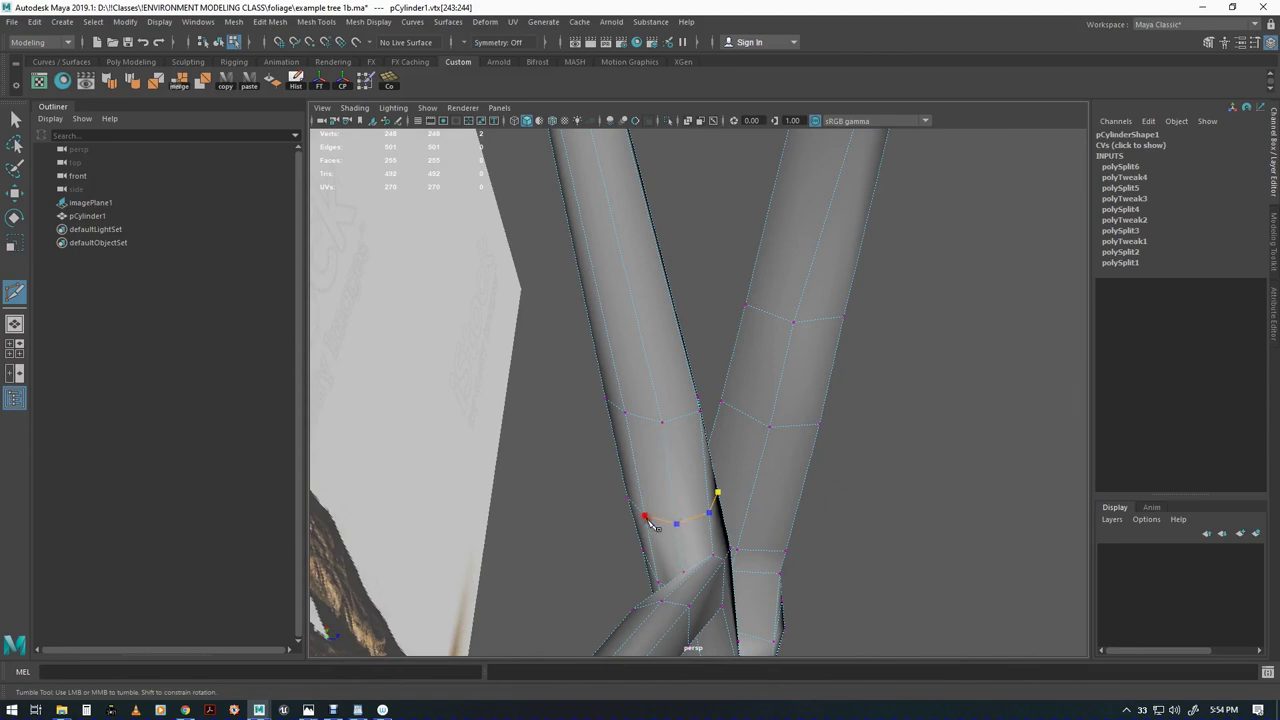
right_click(646, 517)
left_click(722, 402)
left_click_drag(718, 478, 621, 433, "alt")
Return to the front view and turn on X-Ray shading
key("space")
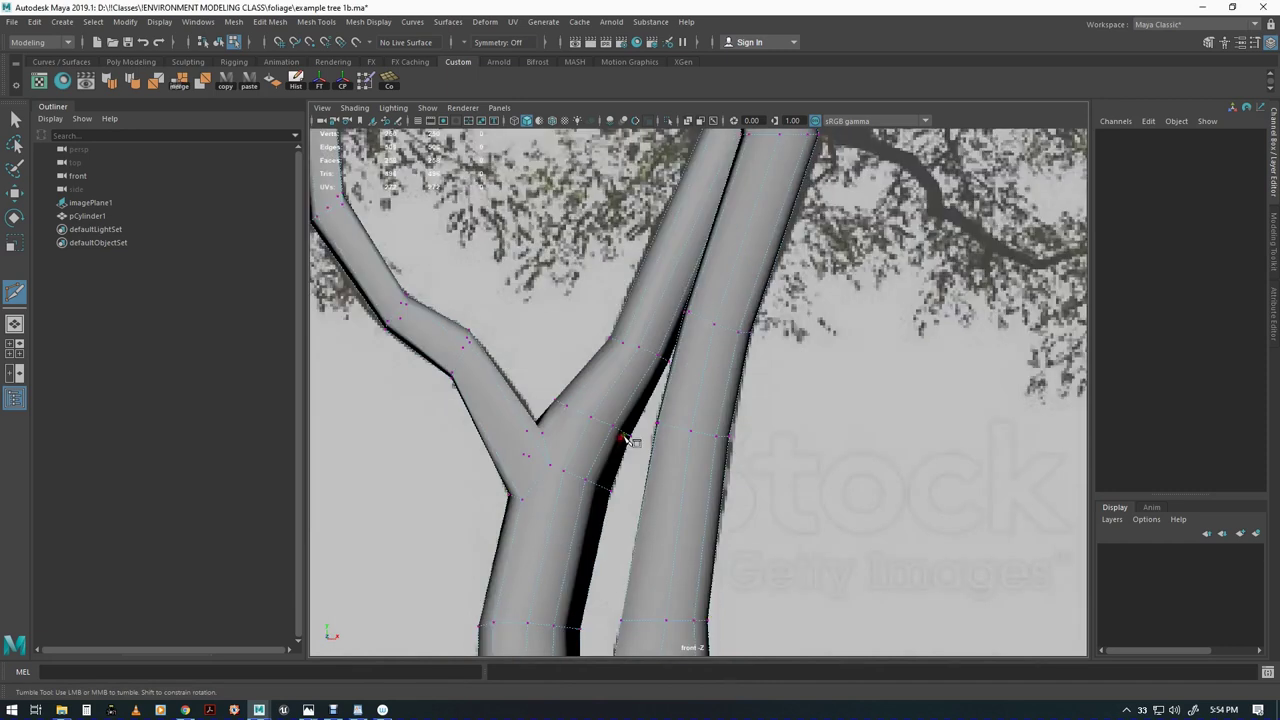
left_click(354, 107)
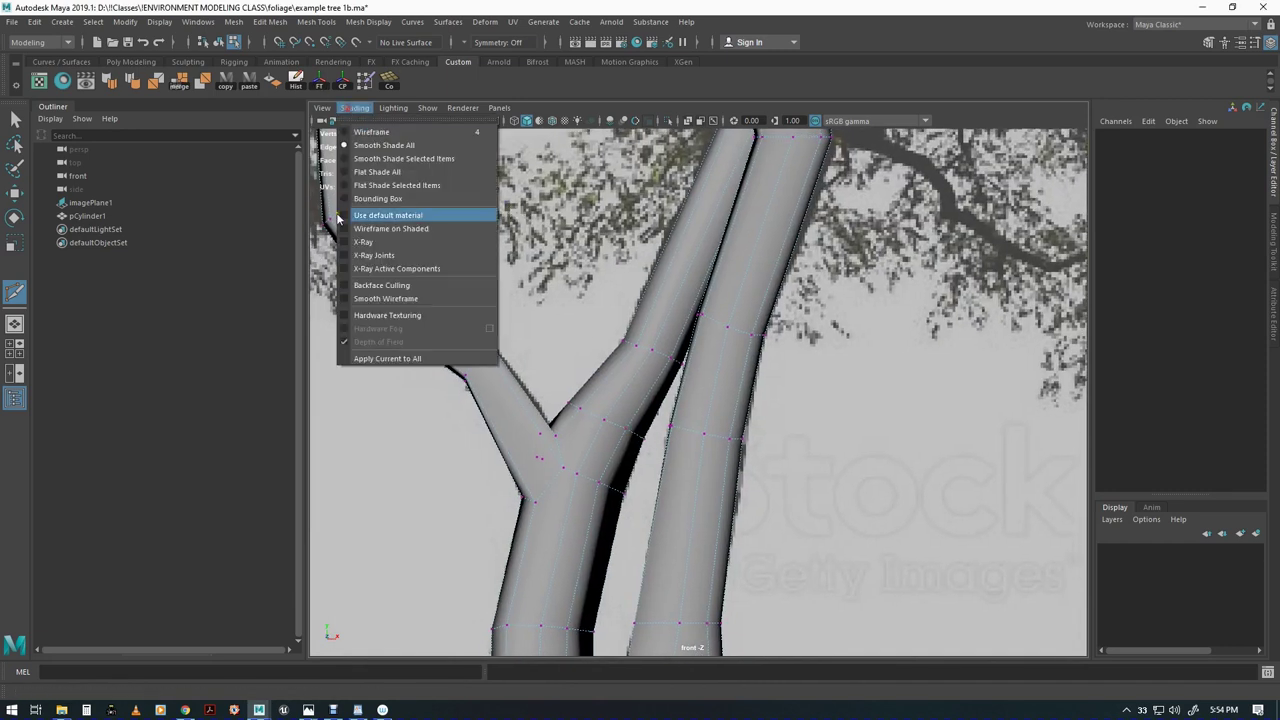
left_click(360, 242)
Move the fork-side vertices of the completed ring right and down onto the photo's crotch between the two branches
scroll(634, 491, "up", 3)
key("q")
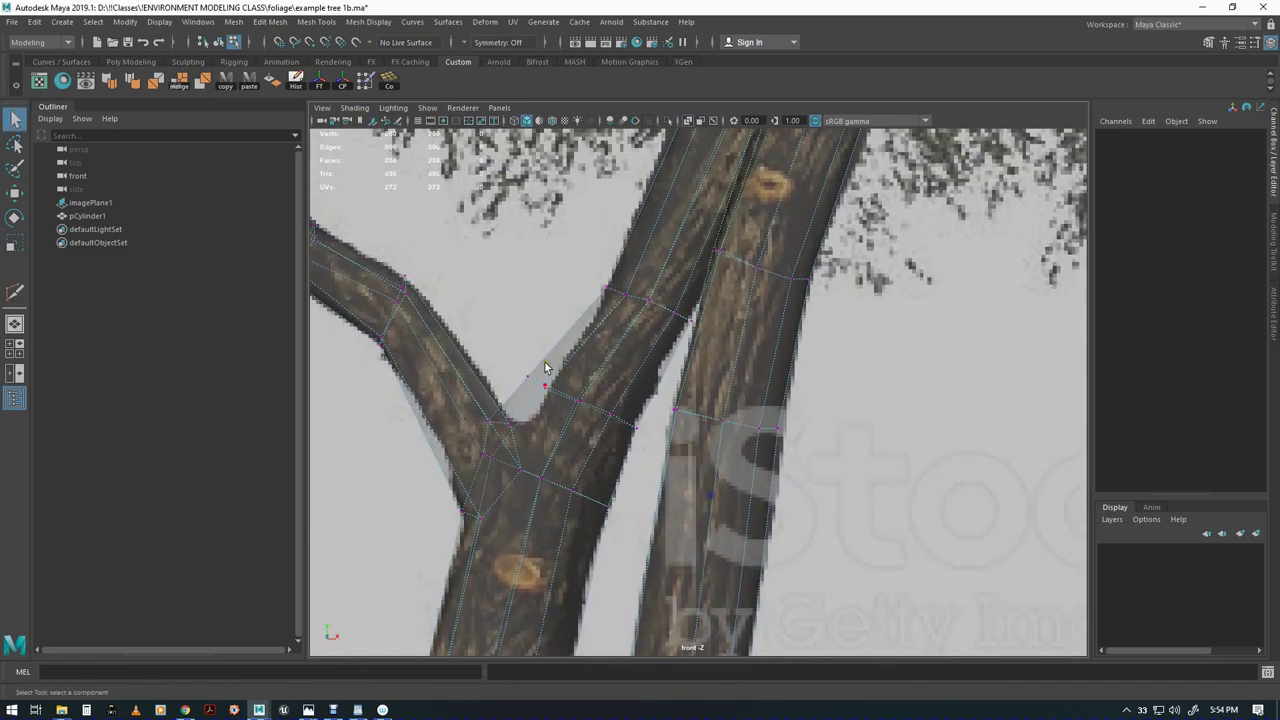
left_click_drag(516, 357, 593, 410)
key("w")
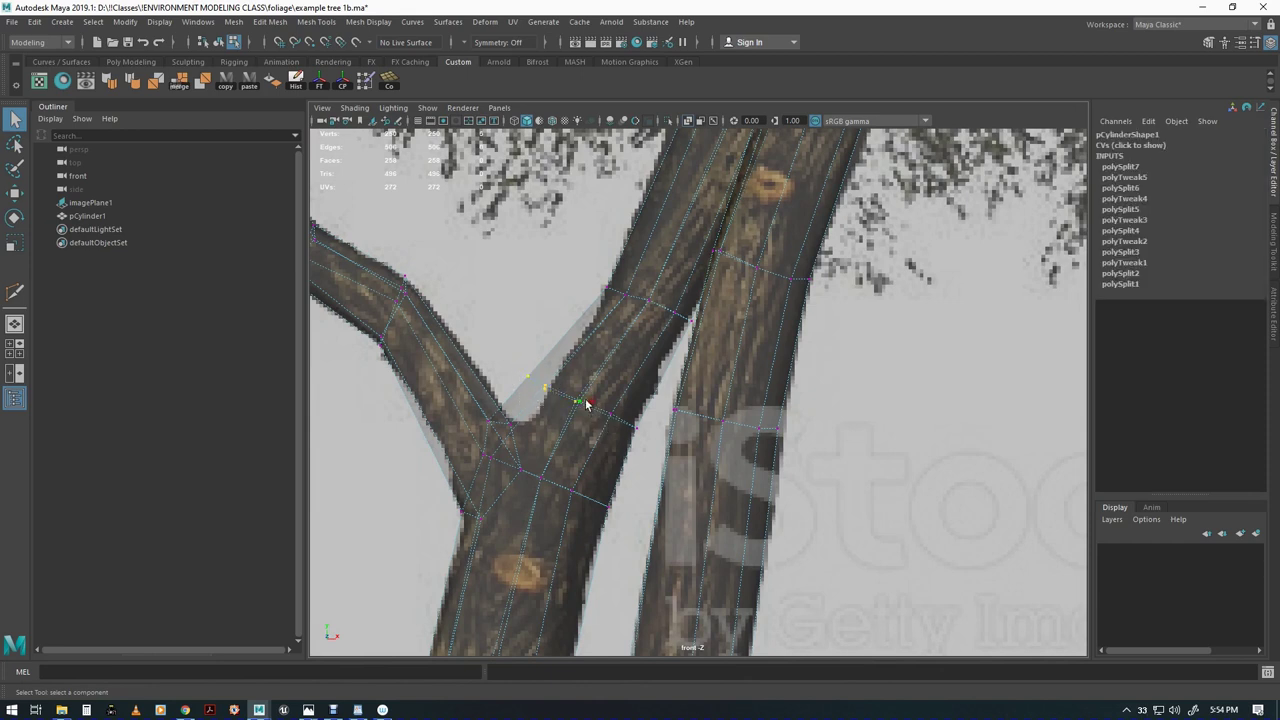
left_click_drag(601, 352, 614, 352)
key("q")
left_click_drag(531, 356, 567, 399)
key("w")
left_click_drag(595, 343, 590, 379)
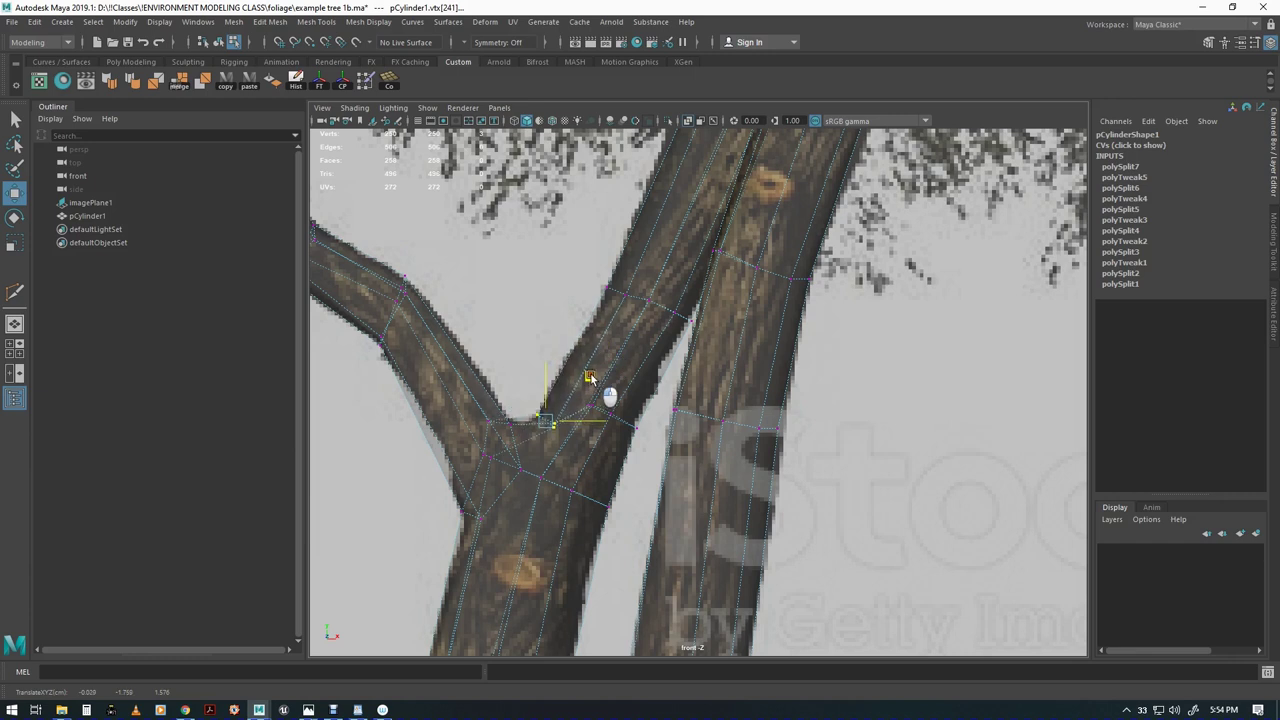
Move the middle and outer side vertices of the ring above the fork down into line with its fork-side vertices
key("q")
left_click_drag(583, 387, 630, 450)
key("w")
left_click_drag(645, 364, 645, 442)
key("q")
key("w")
left_click_drag(681, 384, 668, 403)
middle_click_drag(761, 340, 732, 549, "alt")
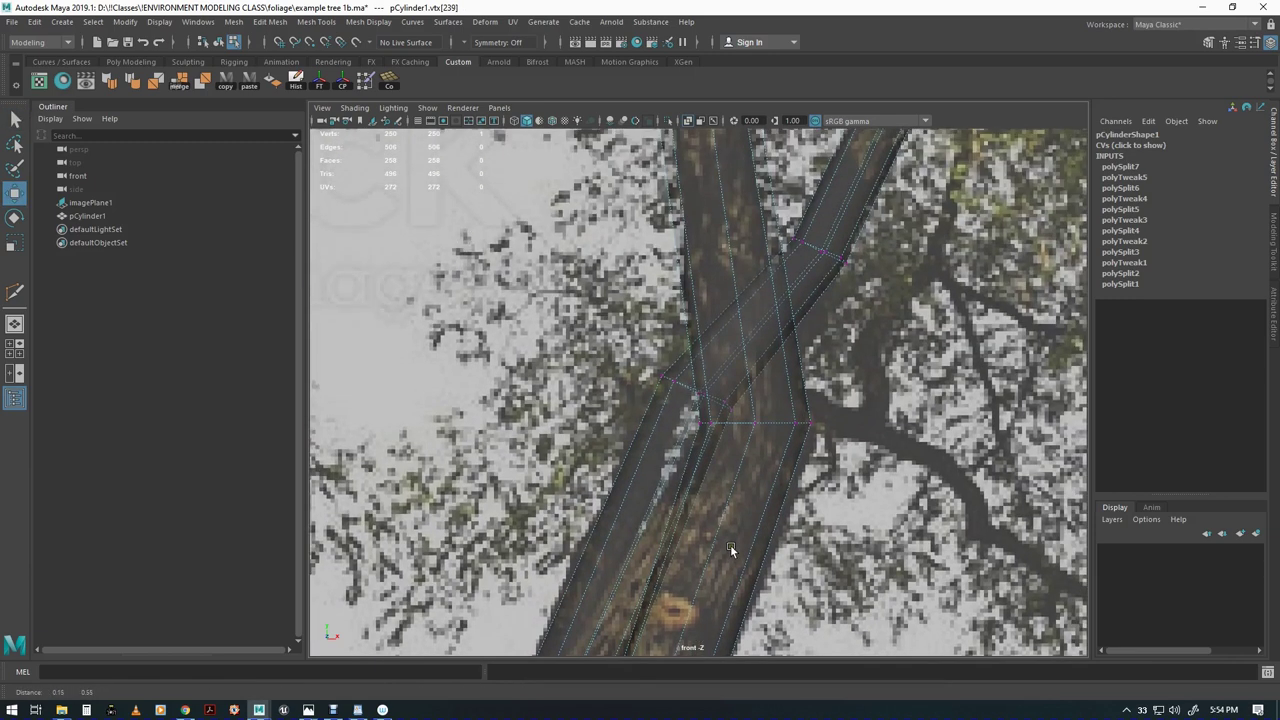
Move the outer and fork-side vertices of the left stem's right-branch ring at the stem crossing down and left along the branch
left_click_drag(633, 352, 683, 403)
left_click_drag(711, 332, 694, 362)
key("q")
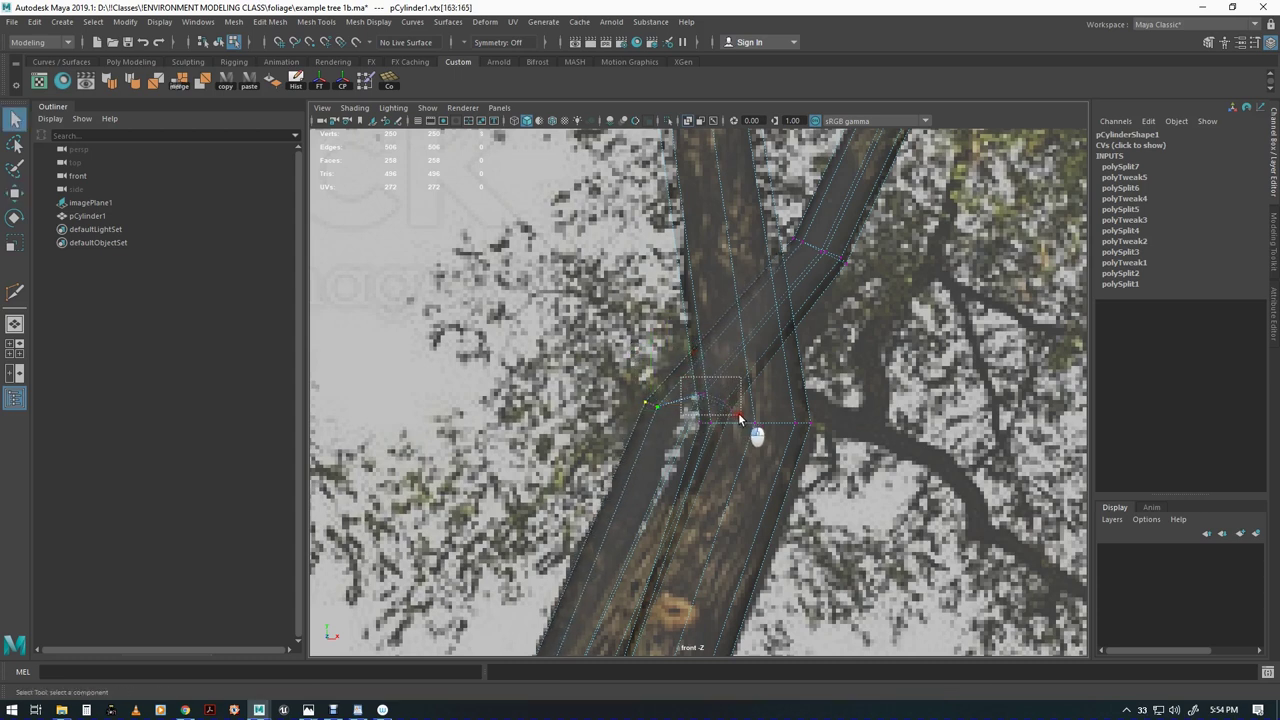
left_click_drag(738, 412, 739, 413)
key("w")
left_click_drag(757, 352, 716, 381)
middle_click_drag(730, 378, 737, 375)
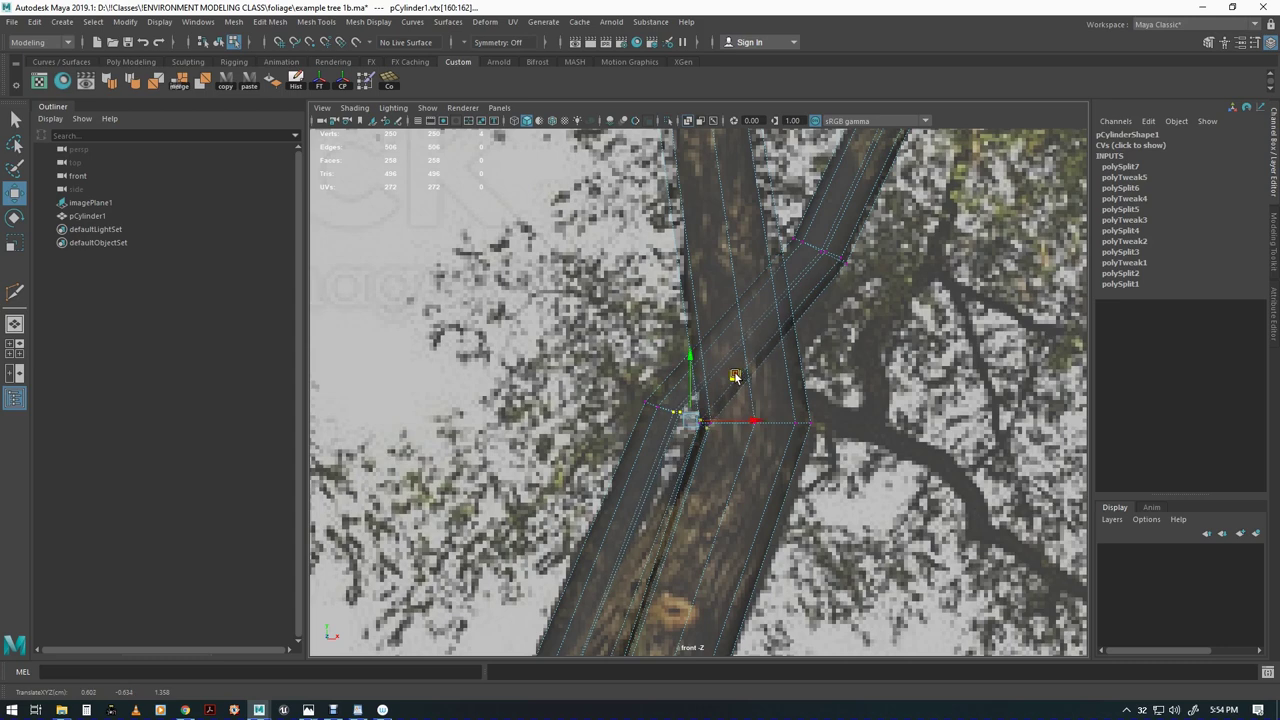
Scale down the upper rings of the left stem's right branch and its tip ring to fit the photo's thinner branch
scroll(739, 380, "down", 5)
scroll(760, 420, "up", 5)
right_click_drag(905, 467, 1005, 457, "alt")
middle_click_drag(836, 296, 750, 496, "alt")
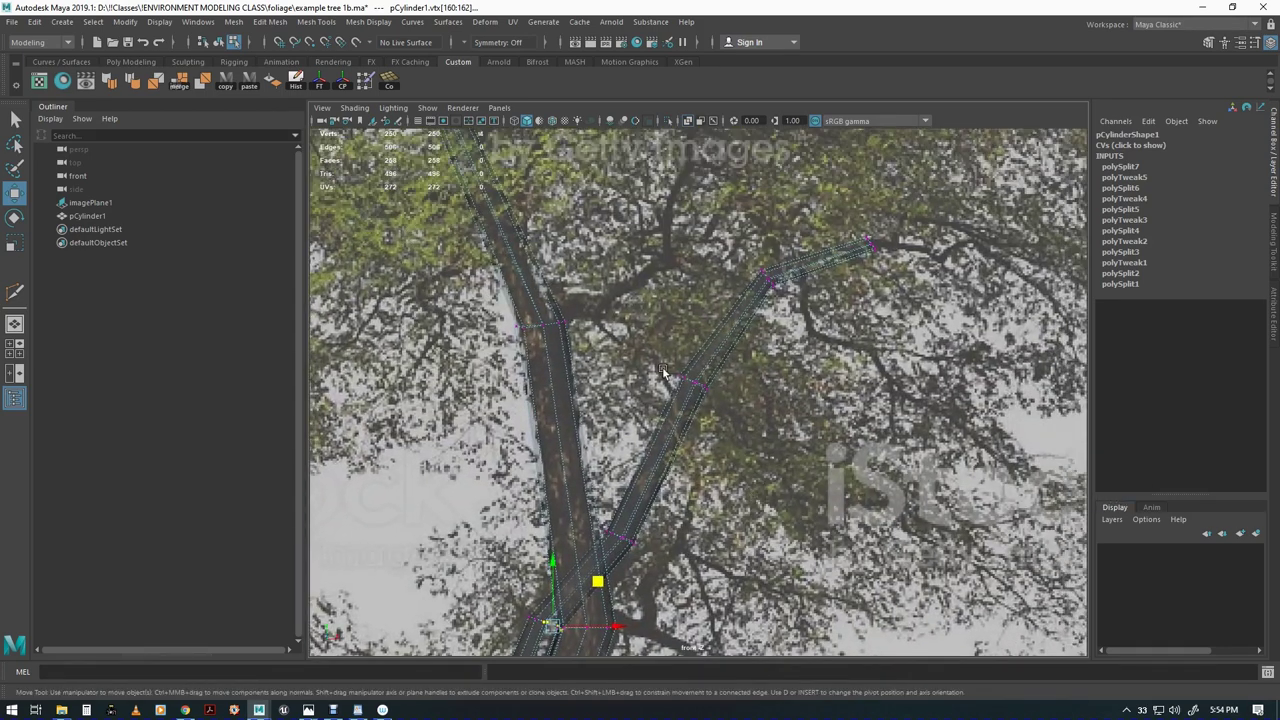
key("r")
left_click_drag(664, 356, 688, 382)
middle_click_drag(797, 377, 764, 464, "alt")
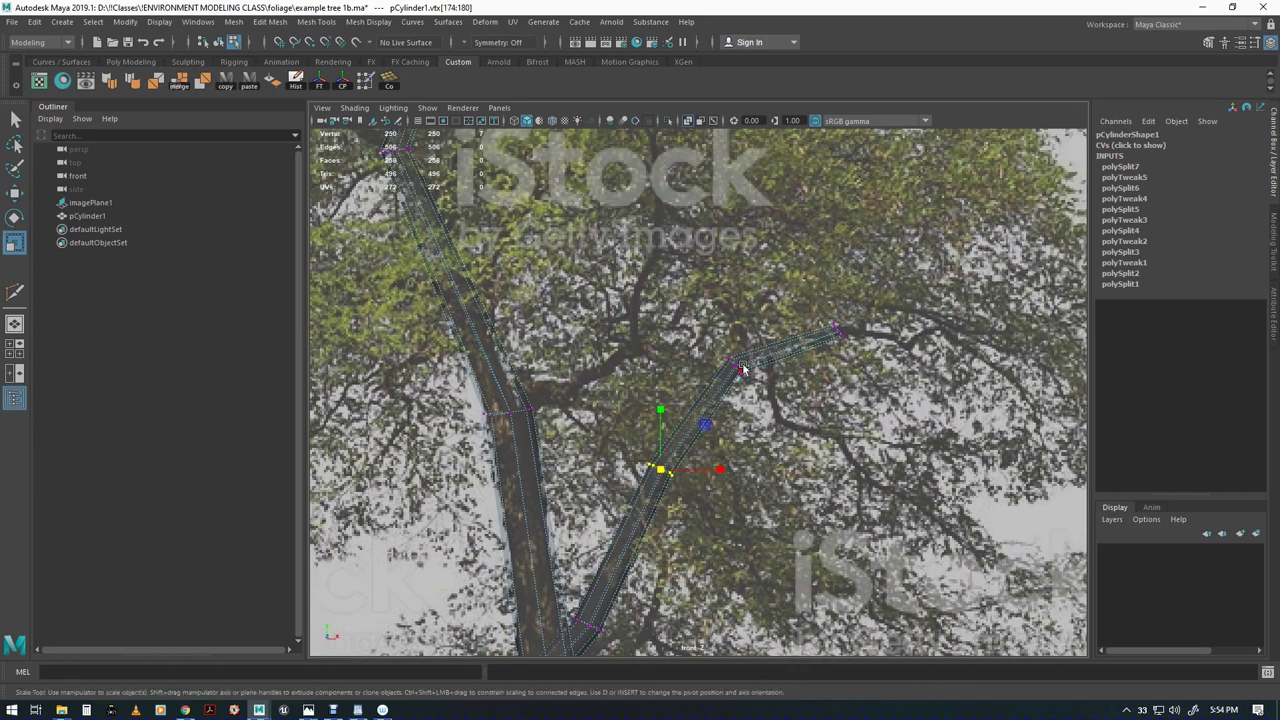
left_click_drag(733, 368, 736, 370)
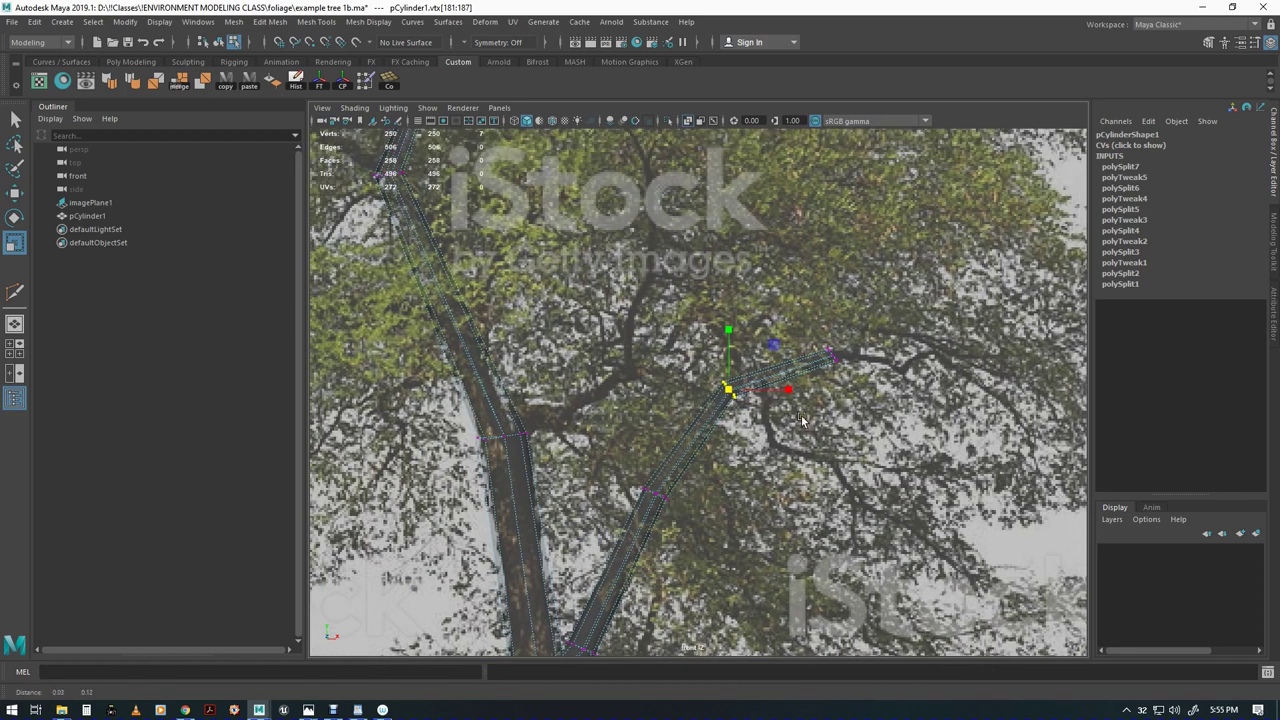
middle_click_drag(735, 368, 729, 392, "alt")
left_click_drag(843, 368, 833, 360)
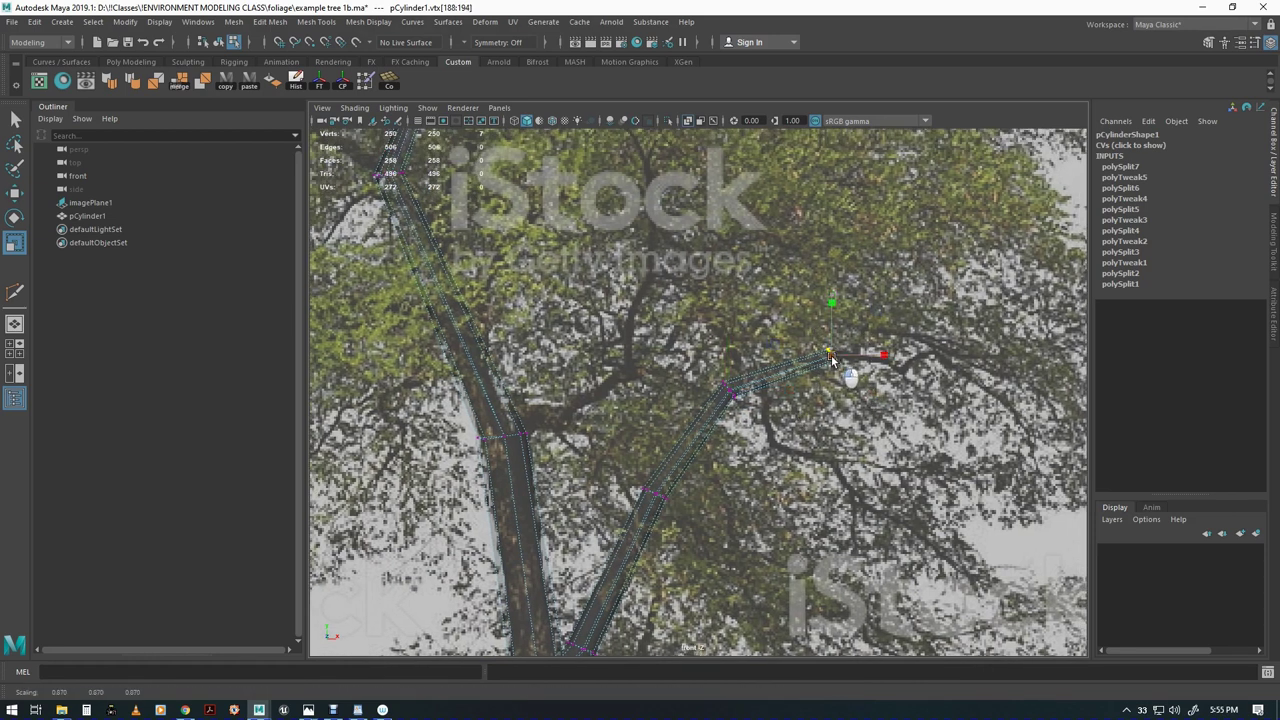
key("w")
middle_click_drag(852, 398, 832, 417, "alt")
Insert an edge loop around the right stem above its upper side-branch junction and shift its vertices onto the photo's outline
key("F8")
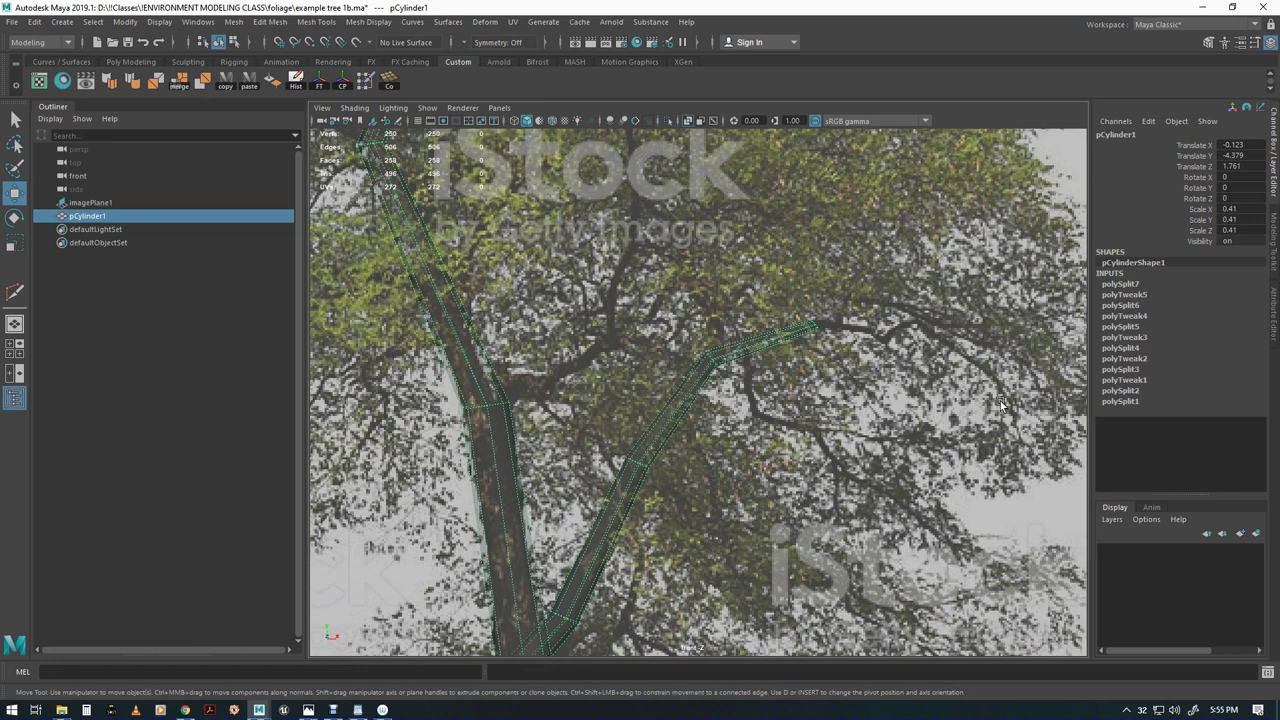
middle_click_drag(542, 406, 673, 499, "alt")
right_click(678, 400, "shift")
right_click_drag(680, 404, 606, 380, "shift")
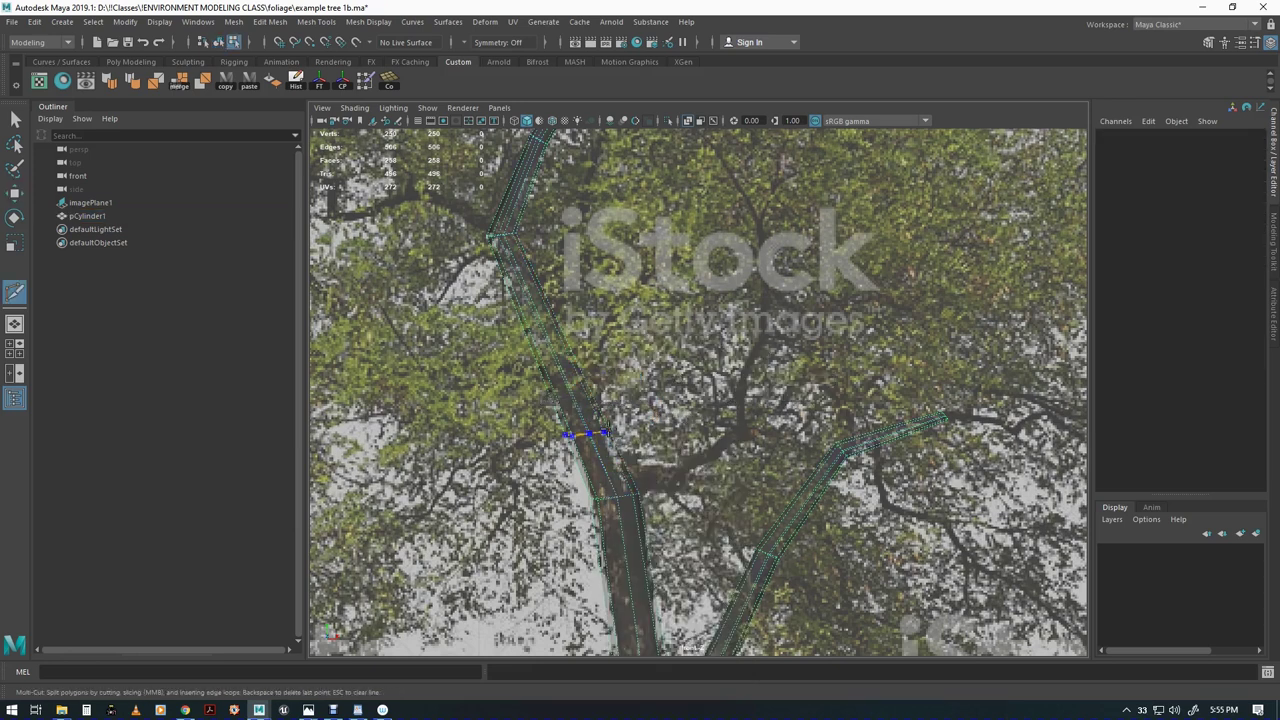
key("Return")
key("w")
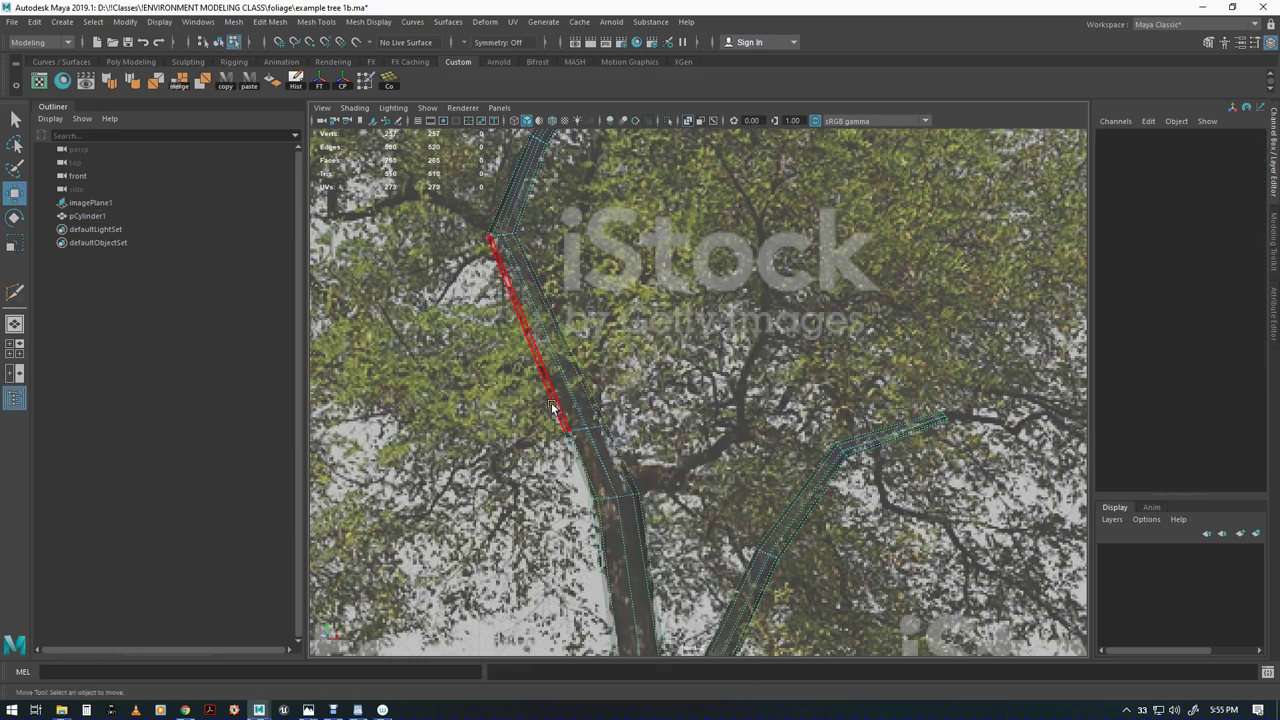
key("F8")
key("F9")
left_click_drag(530, 400, 622, 462)
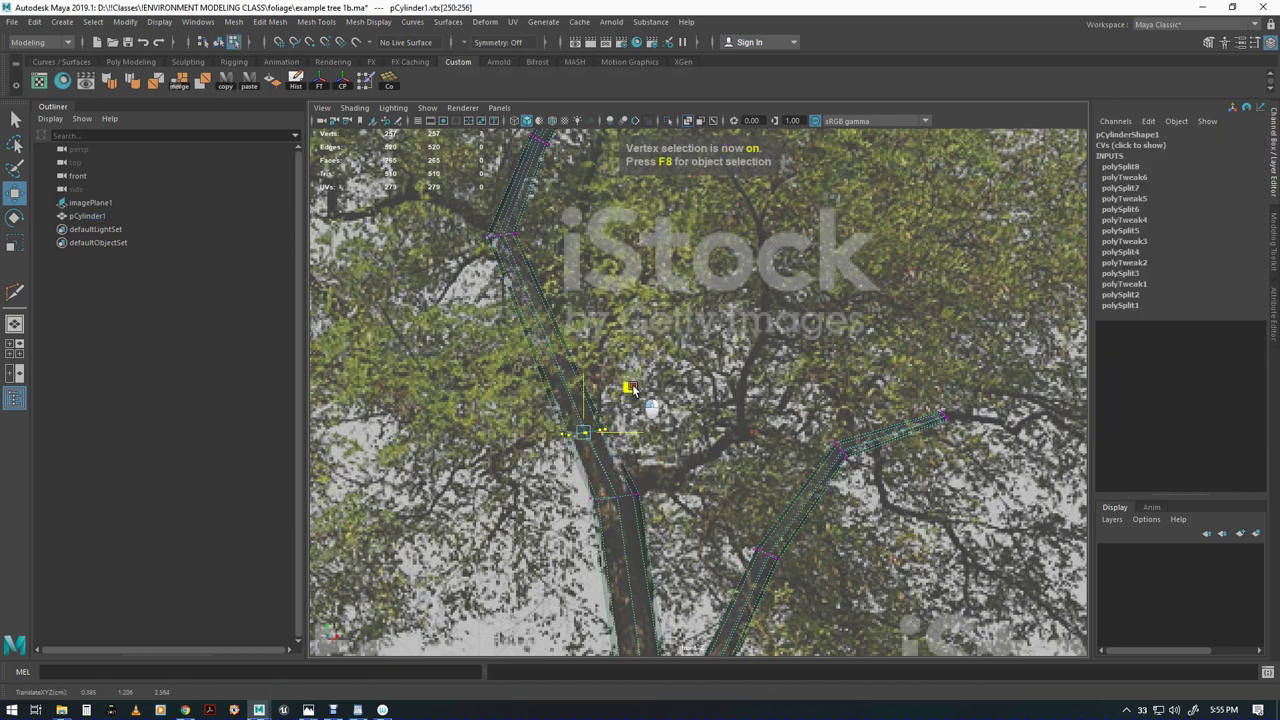
Scale the right stem's ring at the side-branch junction to about 0.88 and nudge the ring above it into line
key("r")
left_click_drag(606, 452, 678, 524)
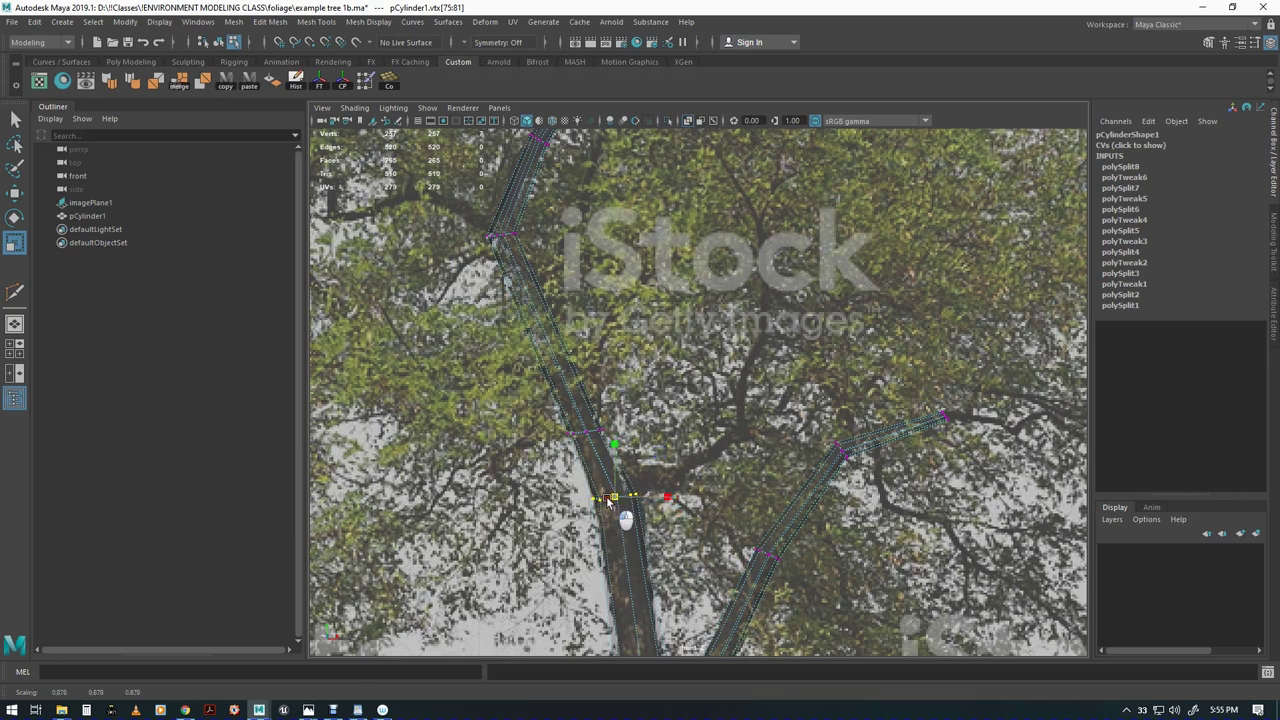
key("w")
left_click_drag(556, 418, 645, 455)
left_click_drag(630, 389, 630, 393)
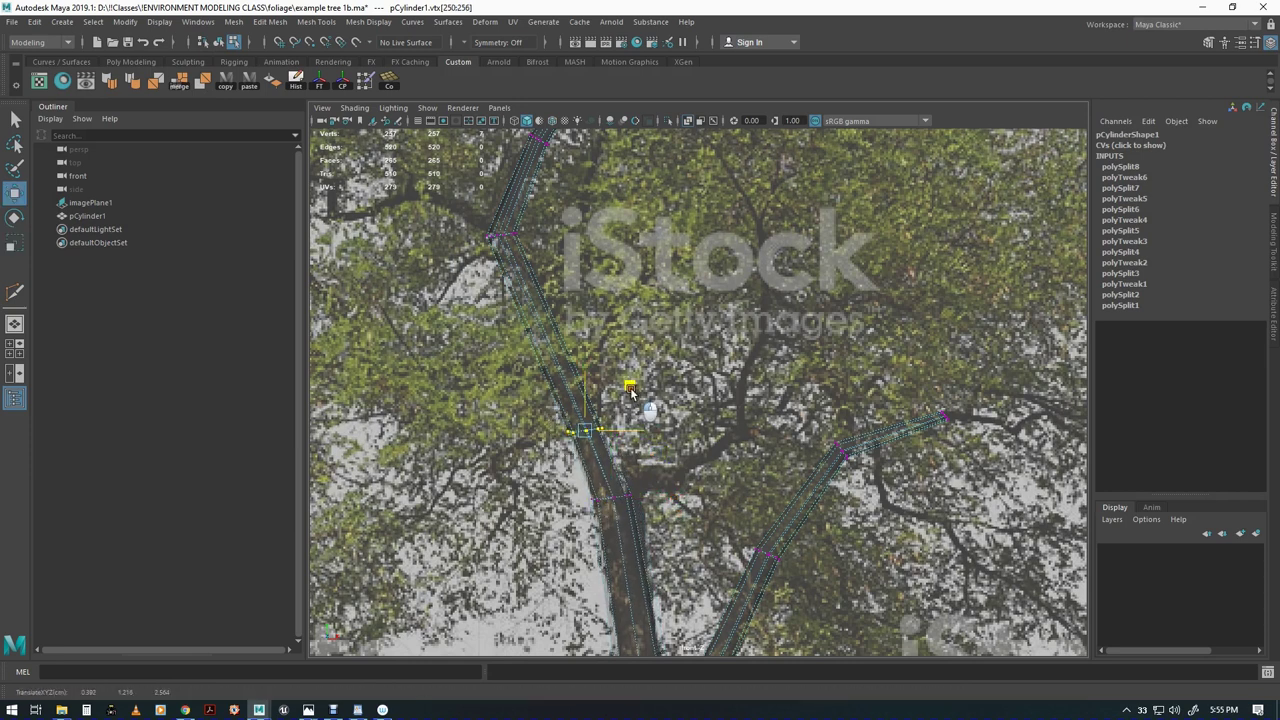
Insert an edge loop just above the right stem's sharp upper bend and move it left onto the photo's branch
middle_click_drag(631, 391, 668, 569, "alt")
right_click_drag(594, 426, 543, 383, "shift")
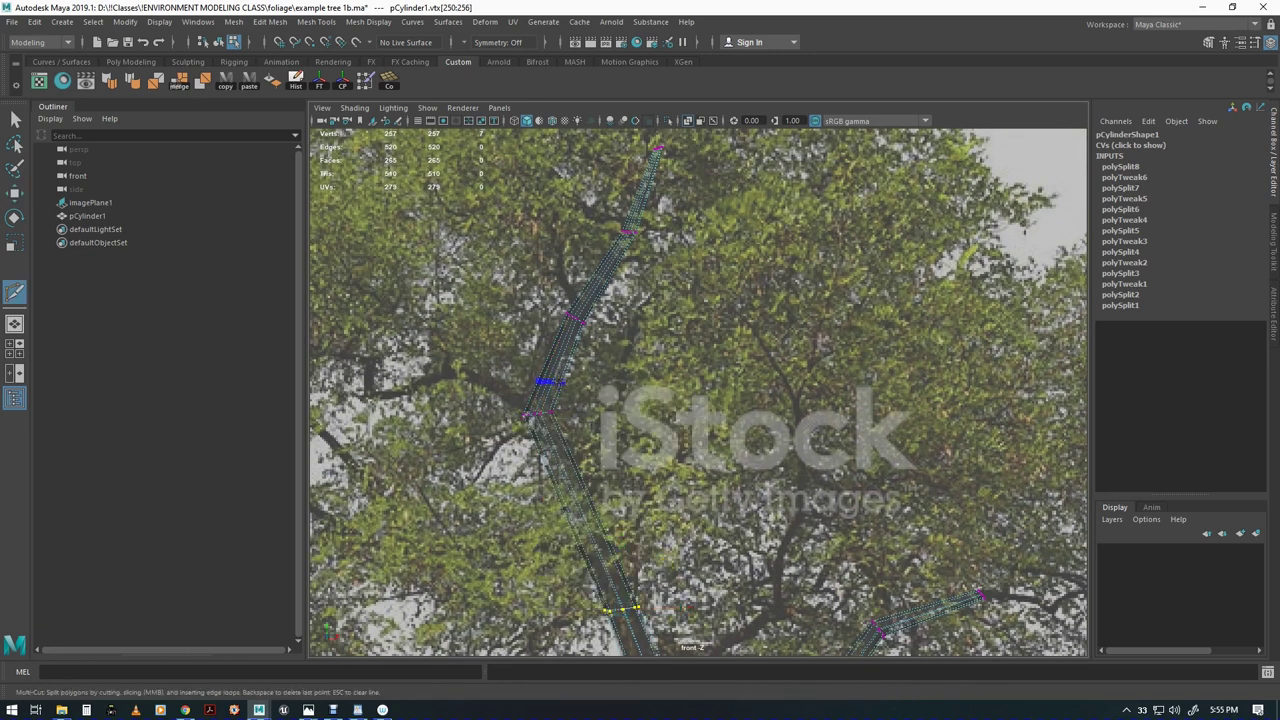
left_click(556, 385, "ctrl")
key("w")
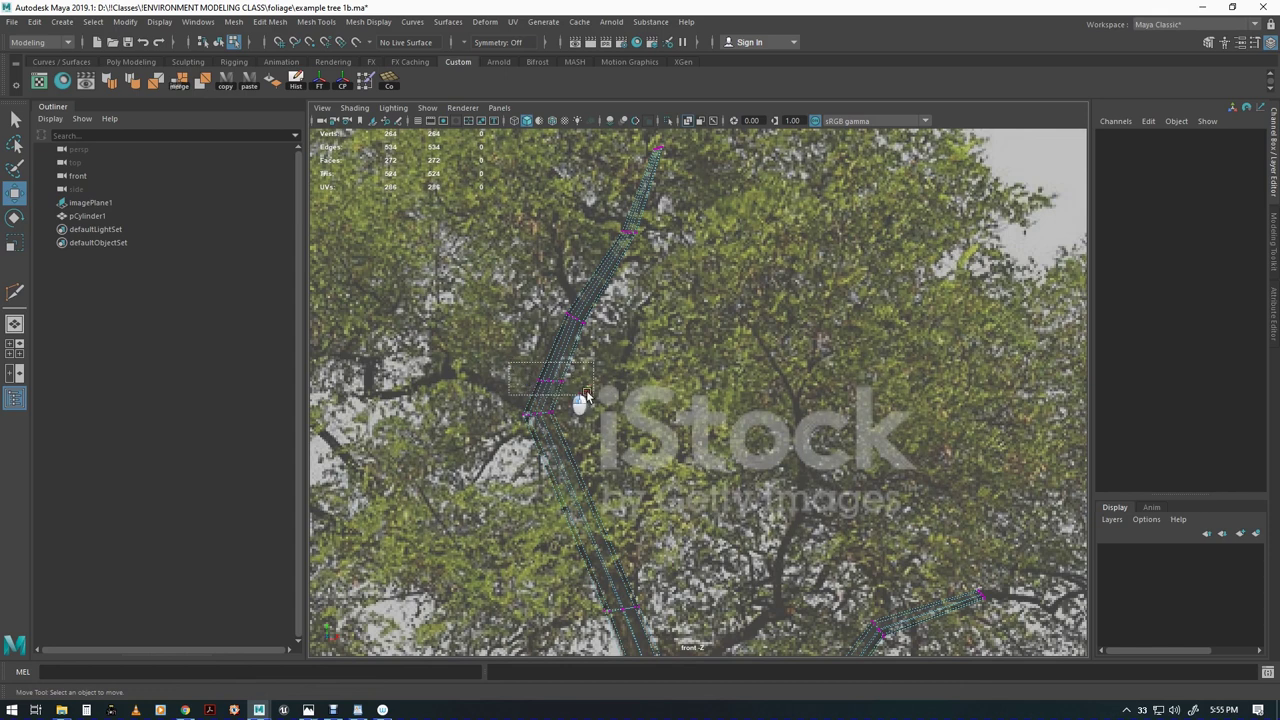
left_click_drag(560, 386, 562, 386)
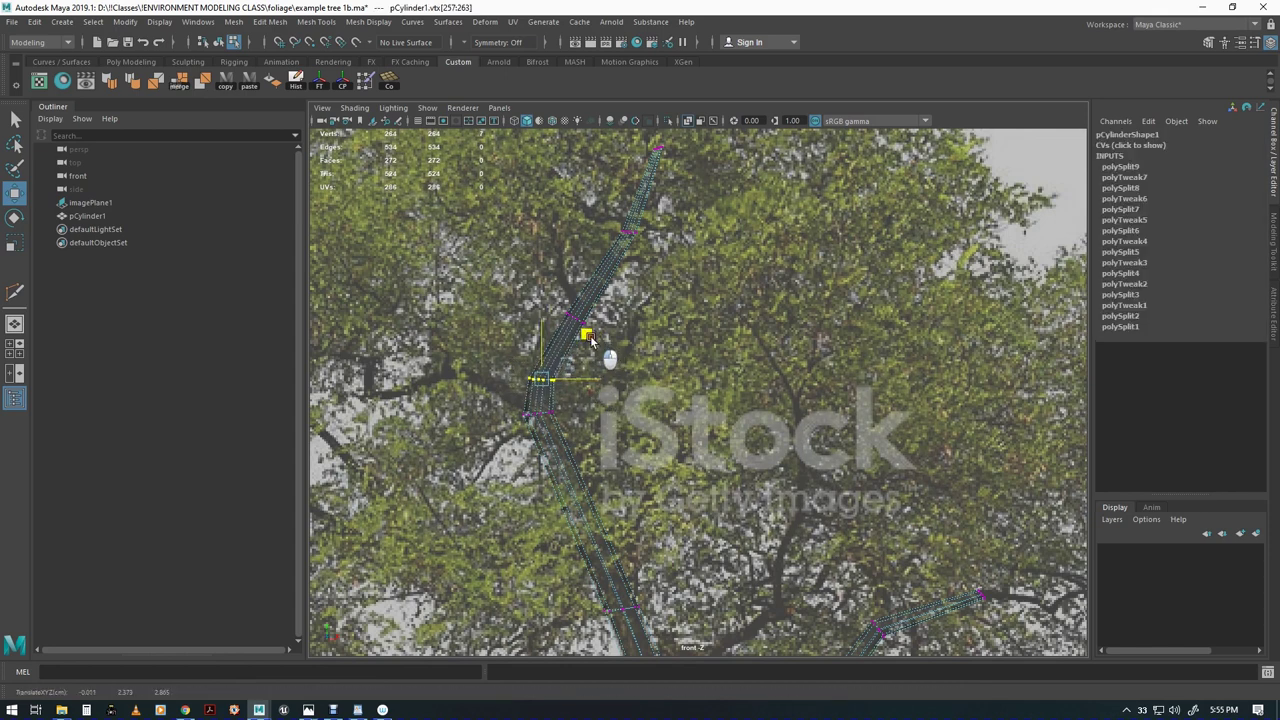
Insert an edge loop below the right stem's sharp upper bend and move it slightly right and up to smooth the curve
middle_click_drag(634, 410, 618, 324, "alt")
right_click_drag(612, 384, 541, 386, "shift")
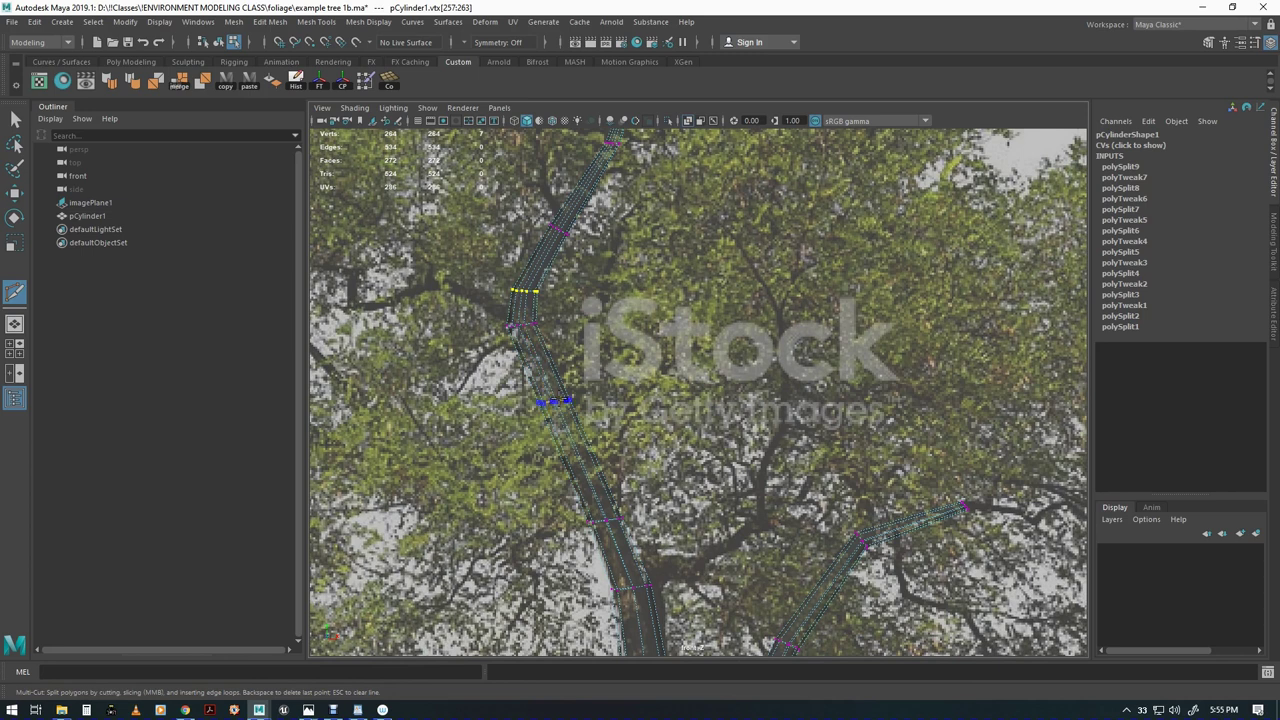
left_click(567, 398, "ctrl")
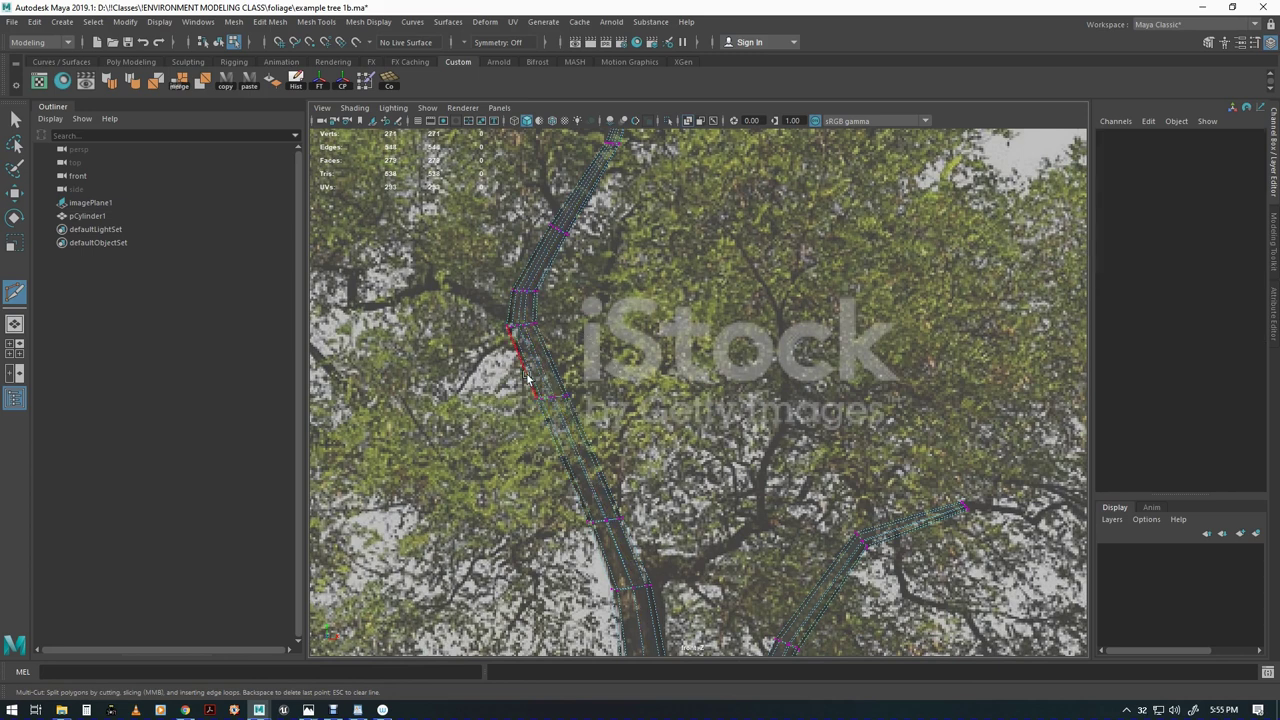
key("w")
left_click_drag(492, 374, 630, 424)
middle_click_drag(600, 356, 638, 488)
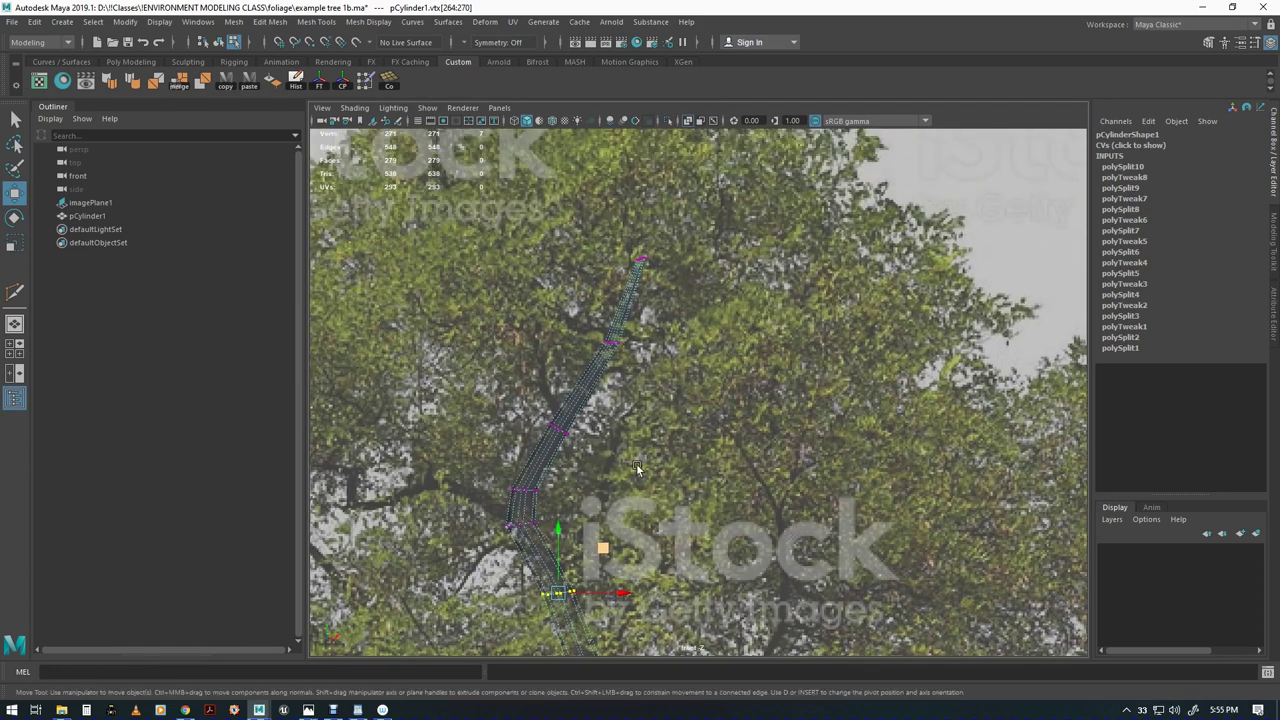
Insert an edge loop between the two rings below the right stem's tip section and shift it slightly right
right_click_drag(645, 397, 598, 372, "shift")
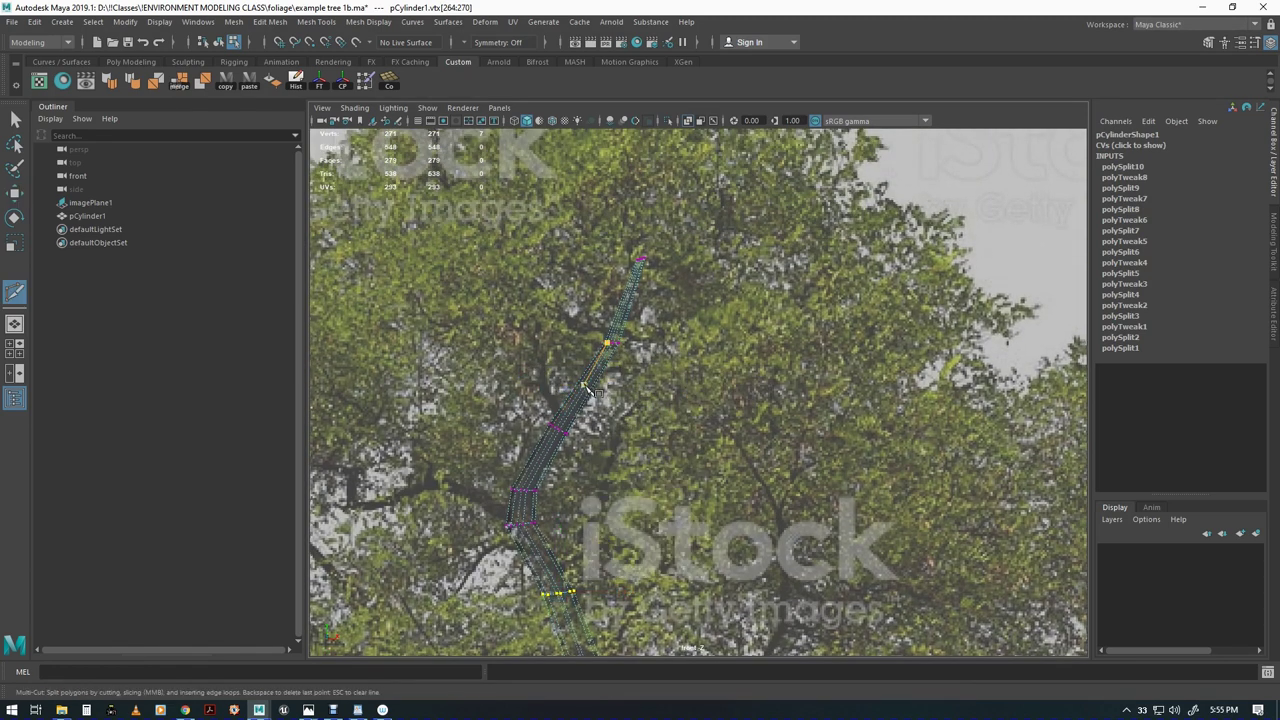
left_click(579, 387, "ctrl")
key("w")
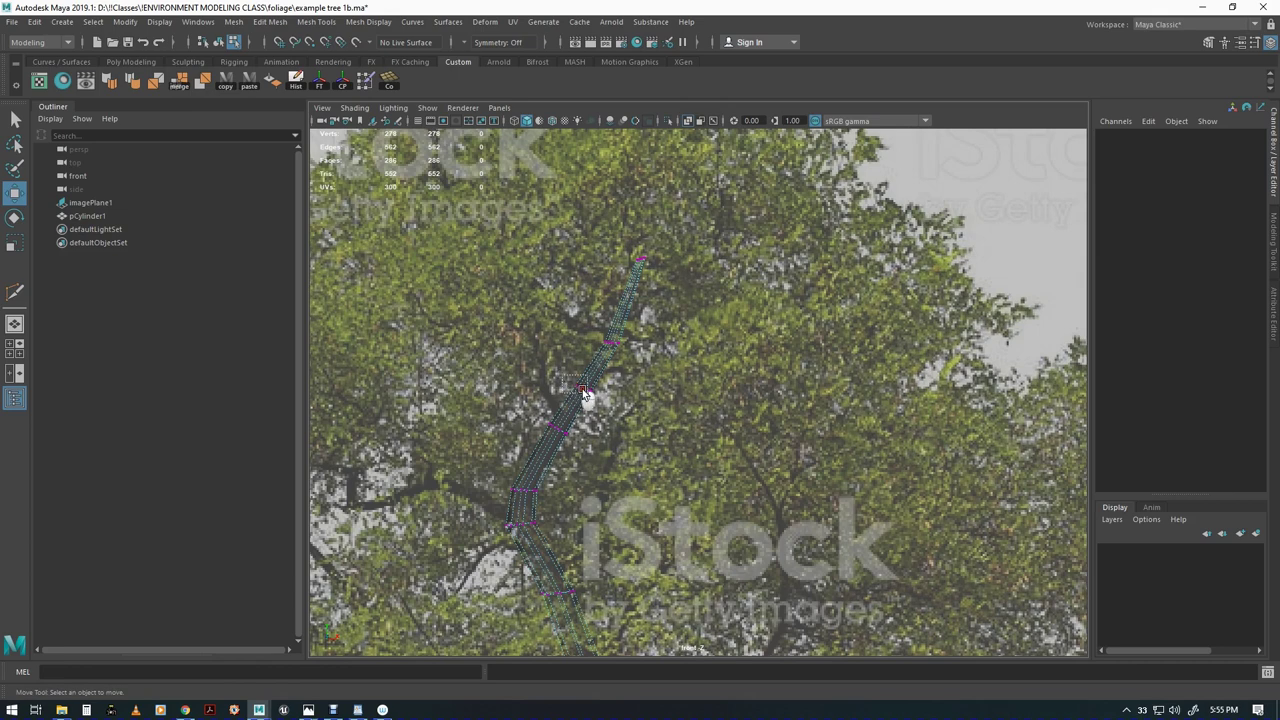
left_click_drag(583, 390, 605, 400)
left_click_drag(632, 346, 635, 347)
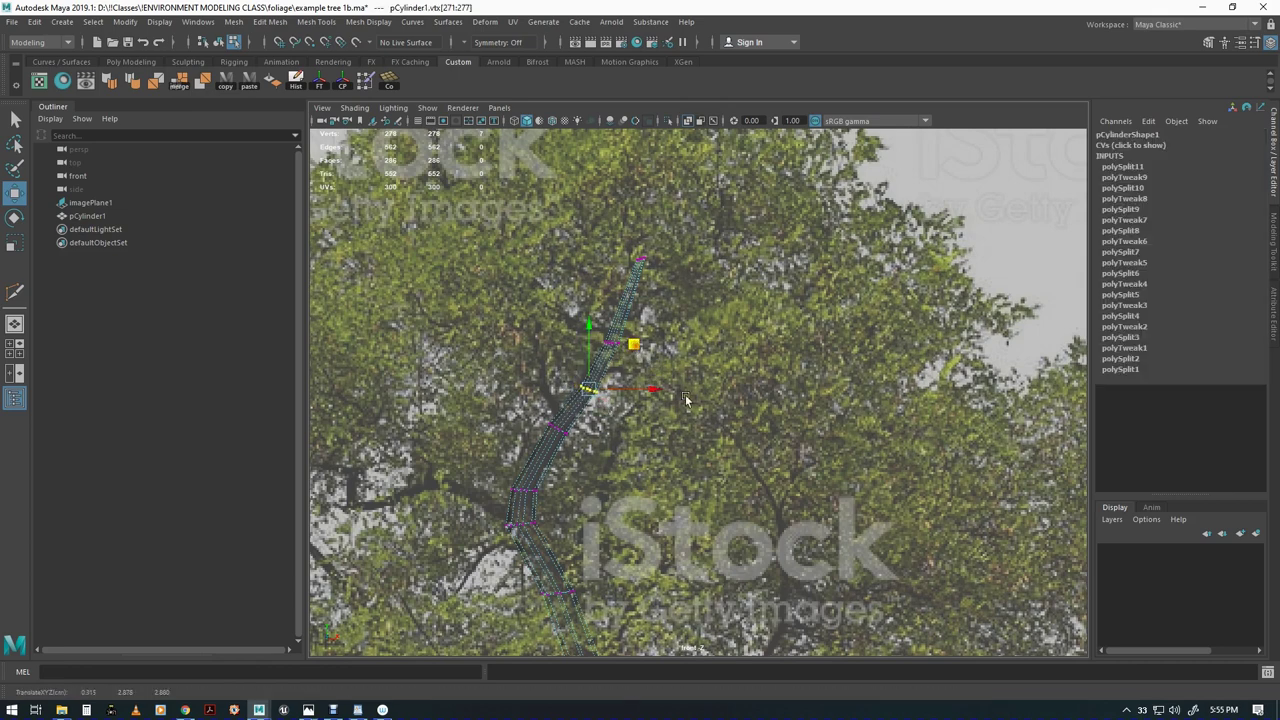
Insert an edge loop around the right stem just below the stem crossing and move it slightly right to round the bend
scroll(685, 399, "up", 6)
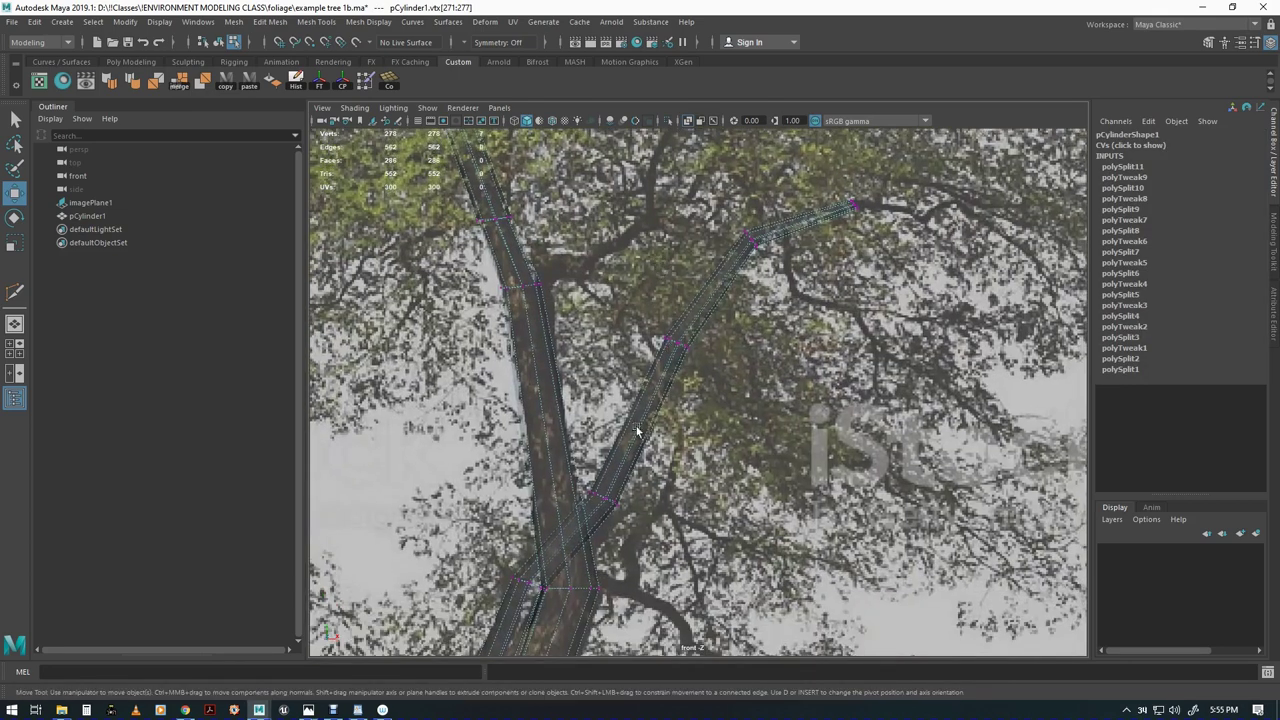
mouse_move(637, 430)
middle_mouse_down("alt")
mouse_move(695, 270)
mouse_move(716, 367)
mouse_move(699, 427)
mouse_move(711, 353)
middle_mouse_up("alt")
middle_click_drag(712, 417, 723, 425, "alt")
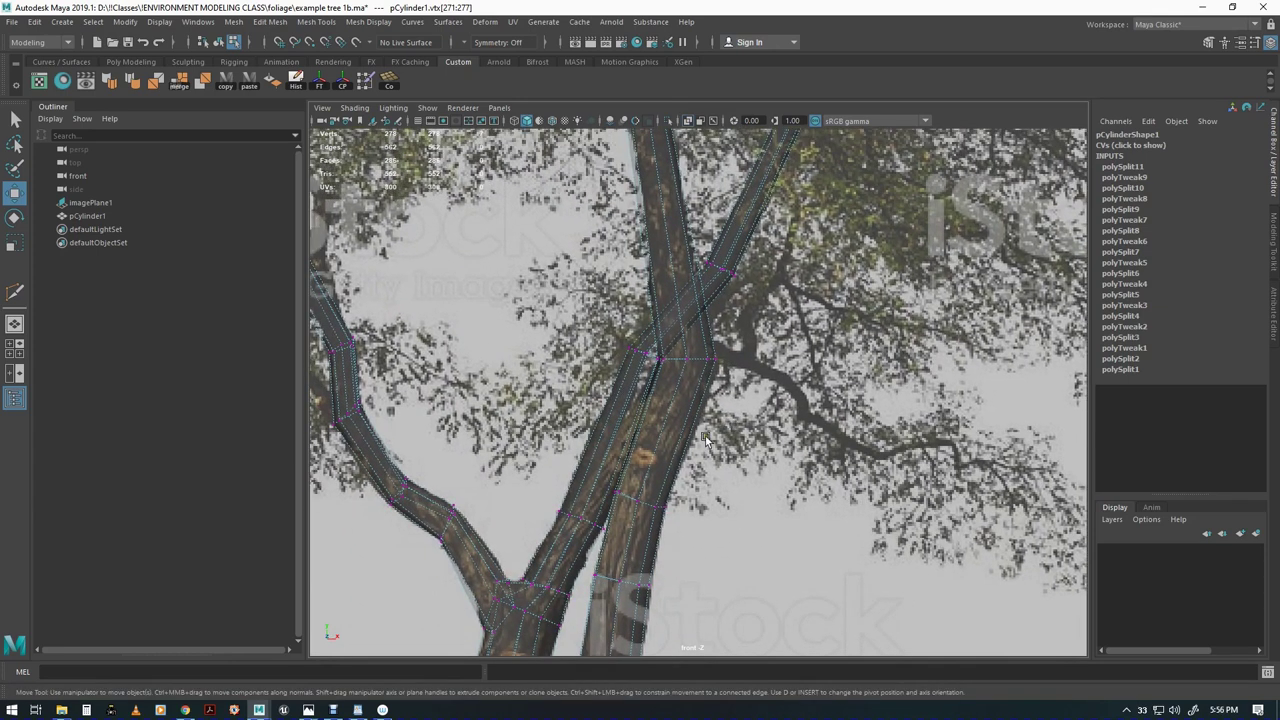
right_click(733, 436, "shift")
left_click(670, 437)
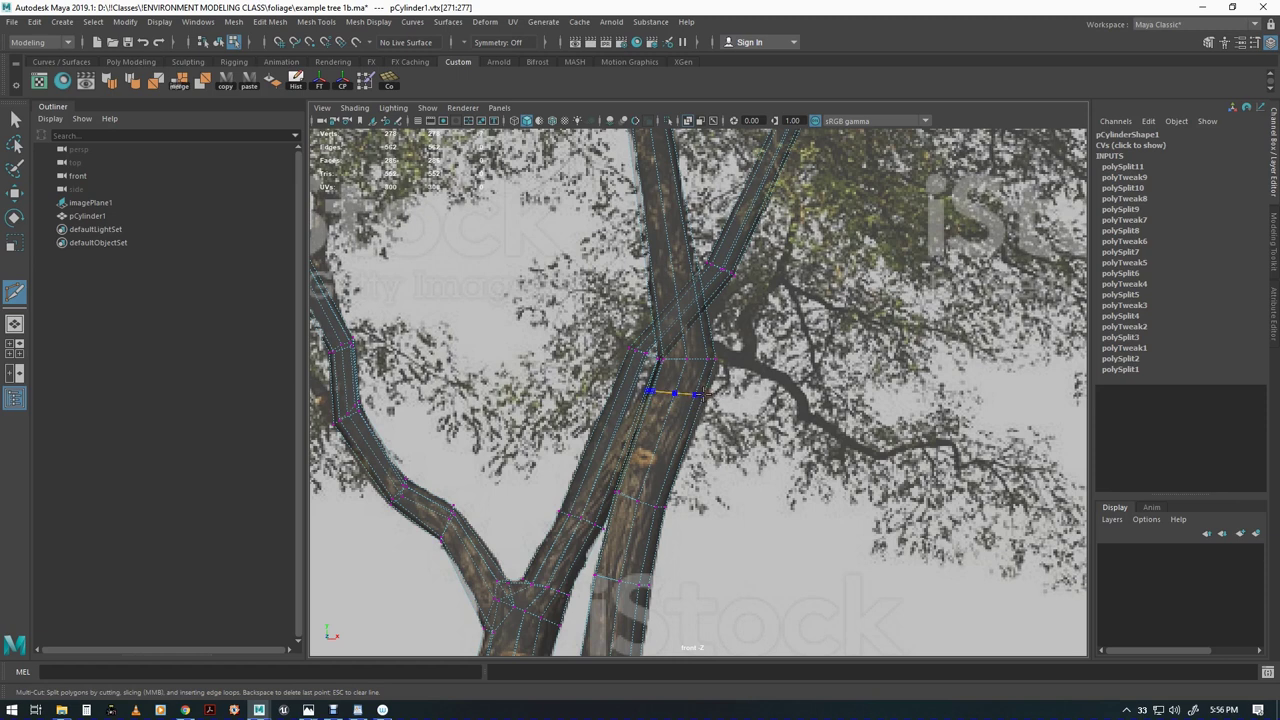
left_click(703, 395, "ctrl")
key("F9")
key("q")
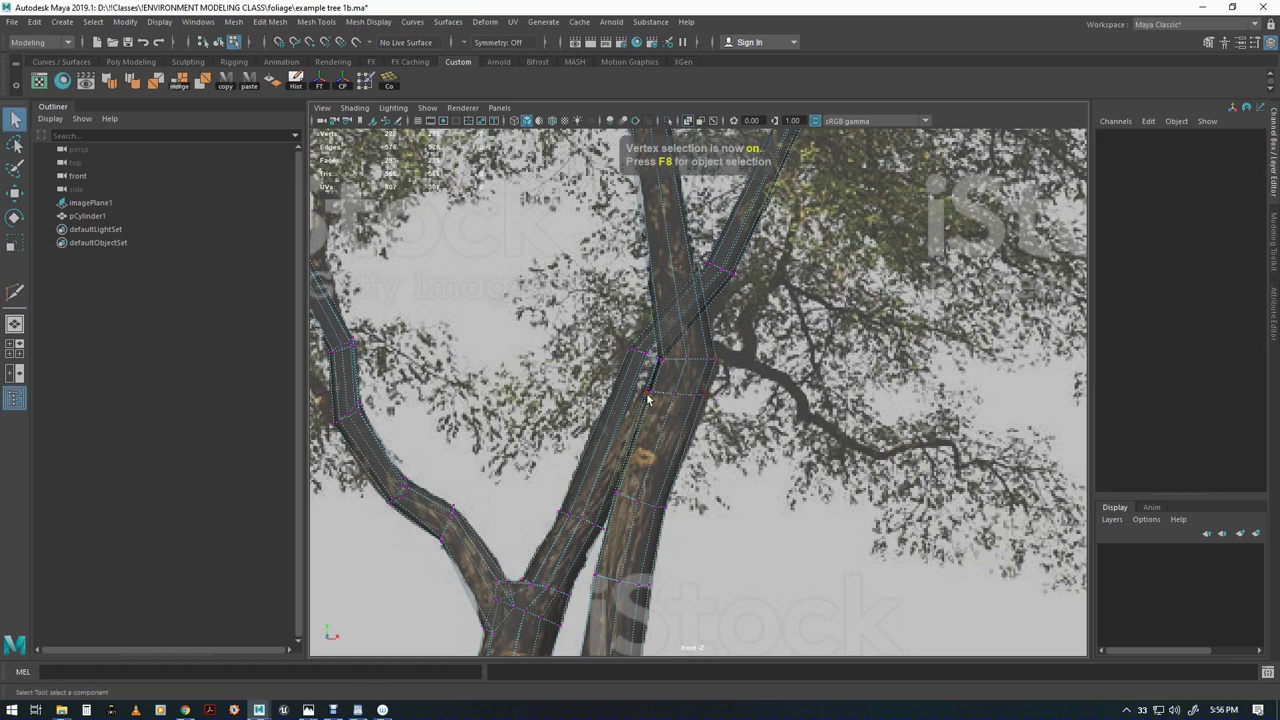
left_click_drag(633, 393, 720, 414)
key("w")
left_click_drag(720, 355, 725, 357)
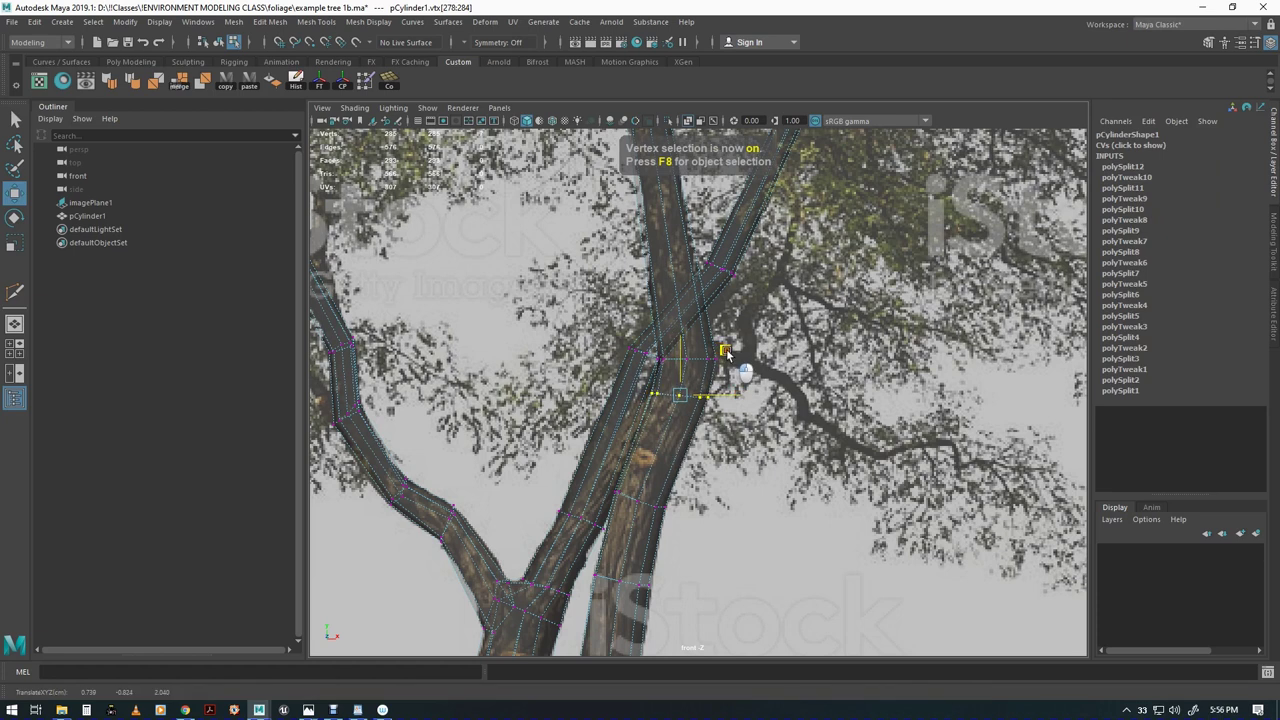
Insert an edge loop on the left stem's right branch just above the crossing and move it down and left onto the photo
middle_click_drag(728, 355, 750, 358, "alt")
middle_click_drag(760, 543, 731, 589, "alt")
middle_click_drag(774, 410, 767, 501, "alt")
right_click_drag(805, 478, 716, 465, "shift")
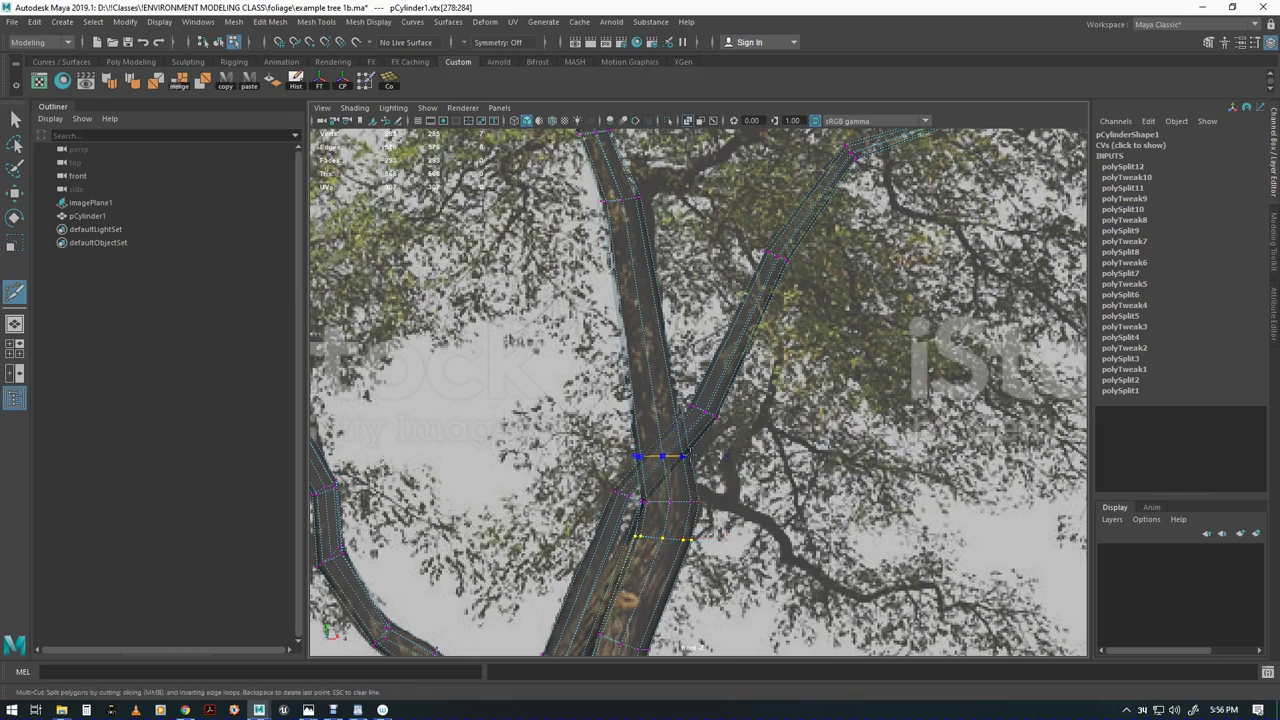
key("w")
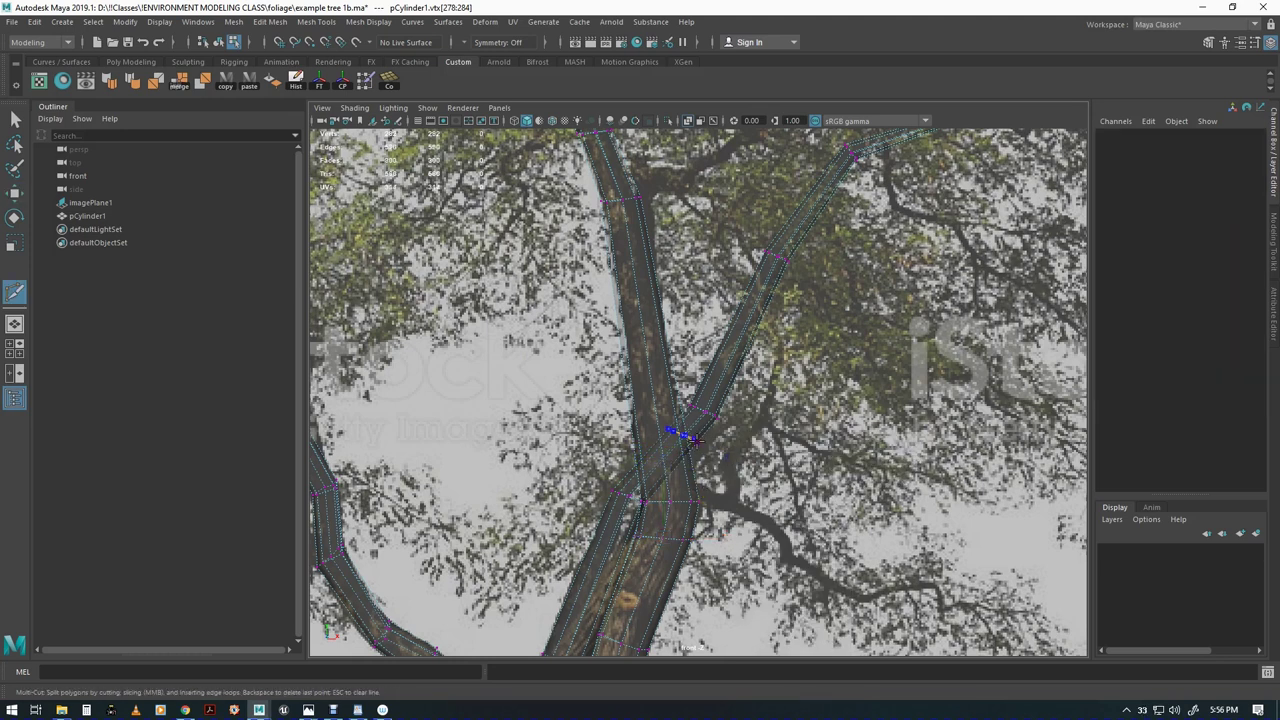
right_click_drag(778, 485, 750, 483)
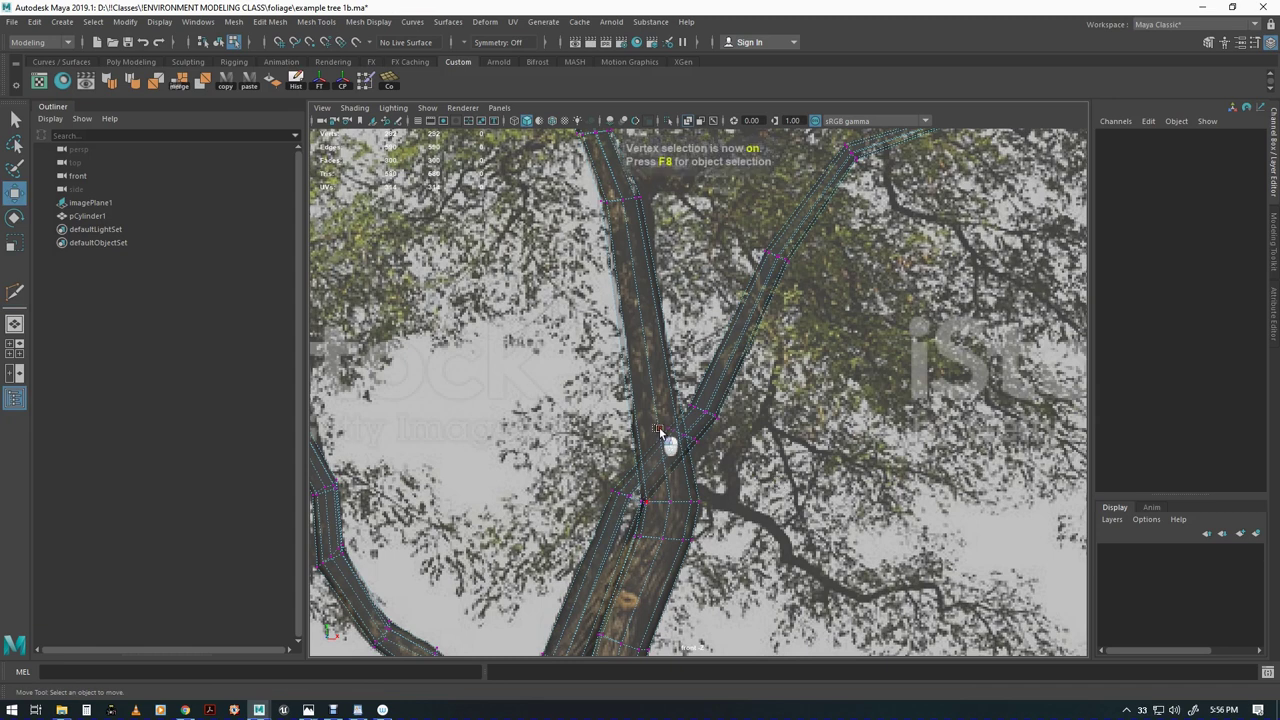
left_click_drag(701, 456, 703, 457)
left_click_drag(728, 391, 715, 411)
Insert an edge loop on the left stem's right branch below the crossing and move it down and left along the branch
middle_click_drag(693, 469, 715, 361, "alt")
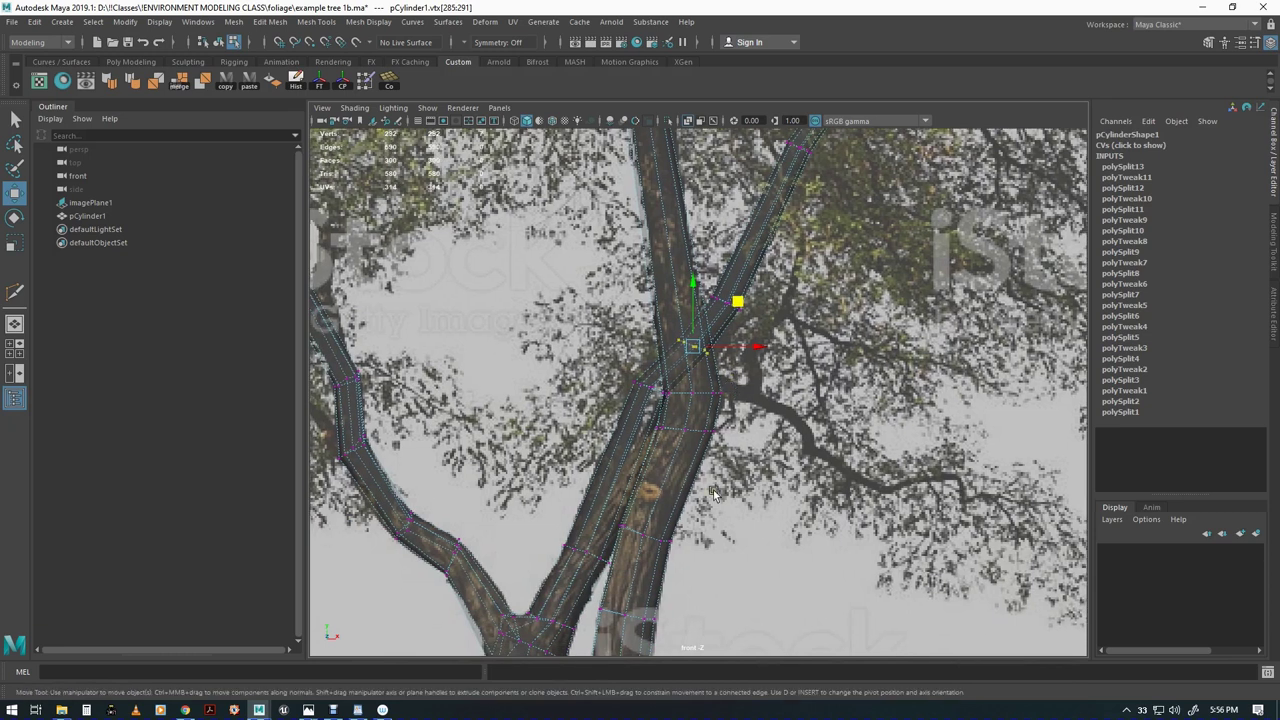
right_click_drag(715, 488, 699, 489, "shift")
left_click(650, 488)
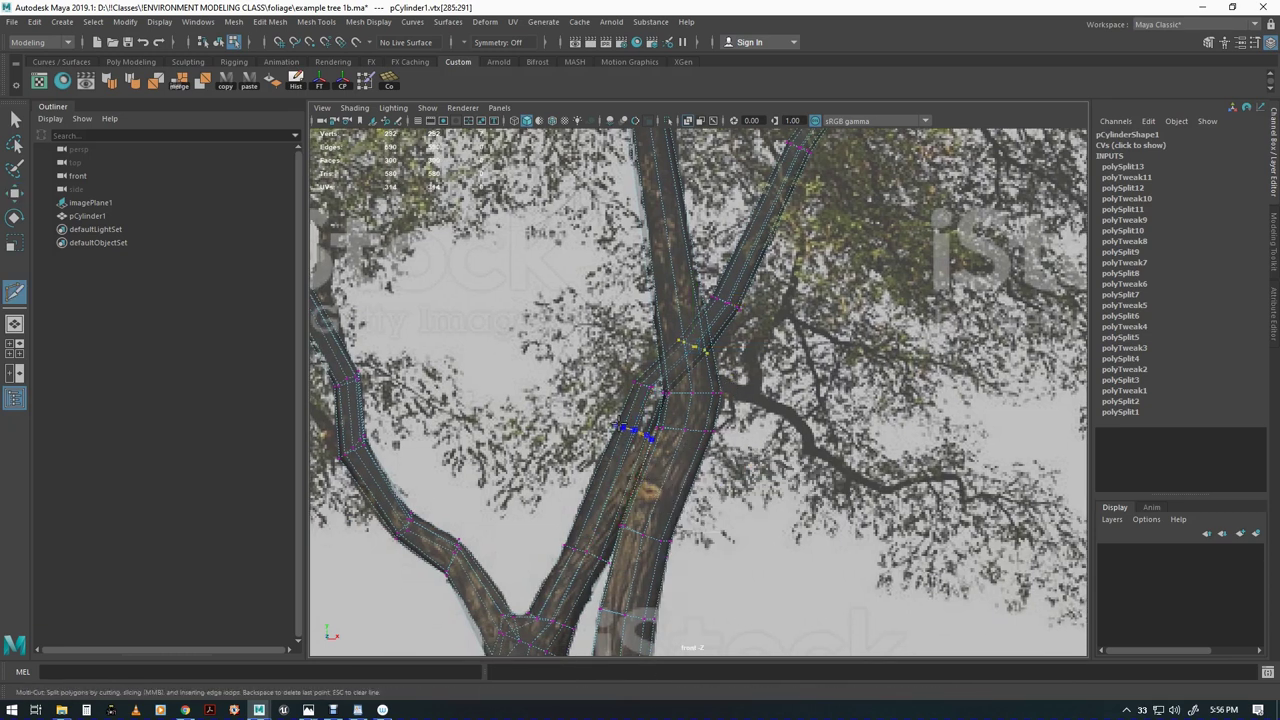
left_click(643, 430, "ctrl")
key("w")
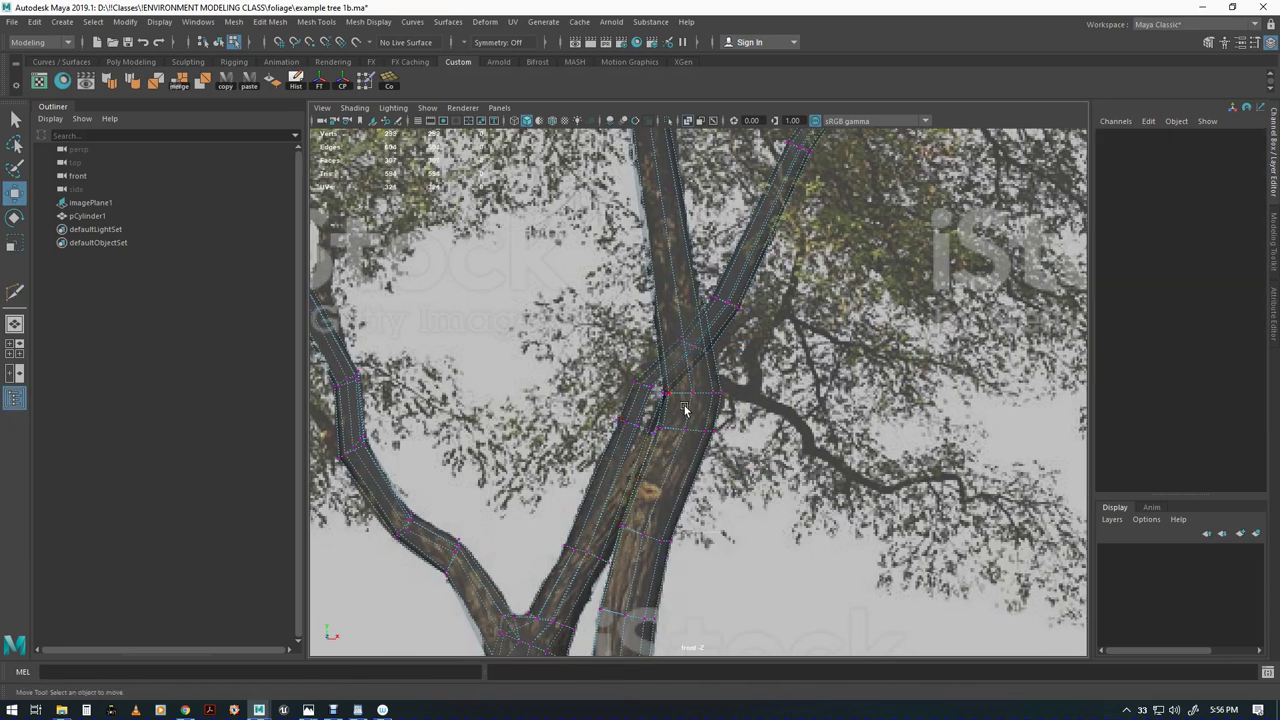
left_click_drag(650, 443, 690, 490)
key("space")
key("q")
key("space")
middle_click_drag(728, 461, 731, 482, "alt")
key("w")
left_click_drag(682, 405, 669, 431)
middle_click_drag(793, 324, 787, 342, "alt")
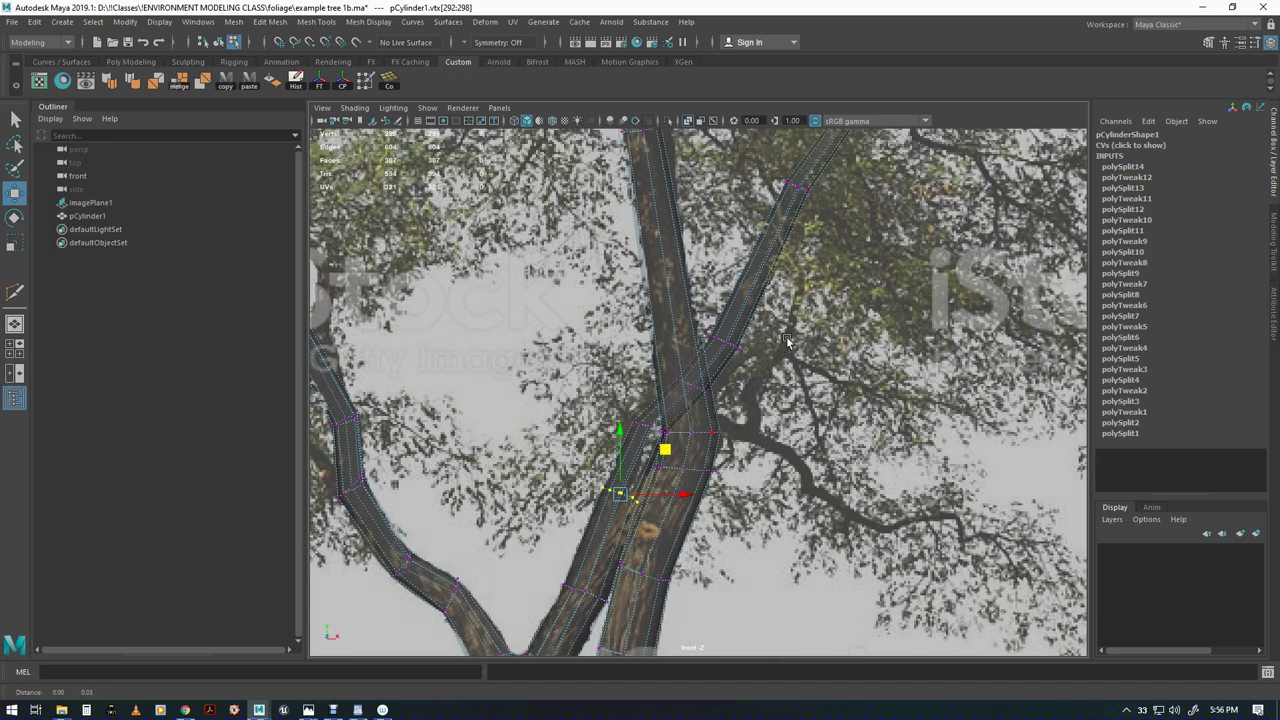
Insert an edge loop on the left stem's right branch just below its upper bend and move it slightly up and left
scroll(787, 340, "down", 4)
right_click_drag(812, 452, 749, 457, "shift")
left_click(727, 399, "ctrl")
key("w")
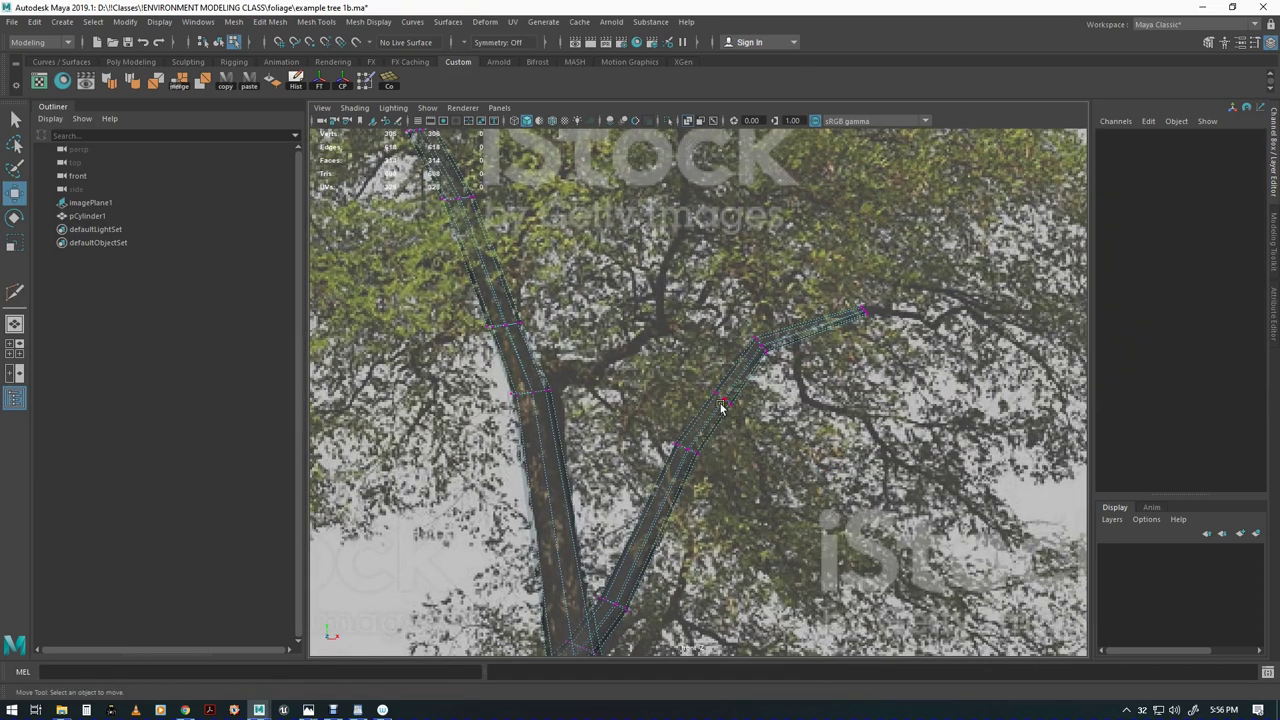
left_click_drag(733, 411, 734, 410)
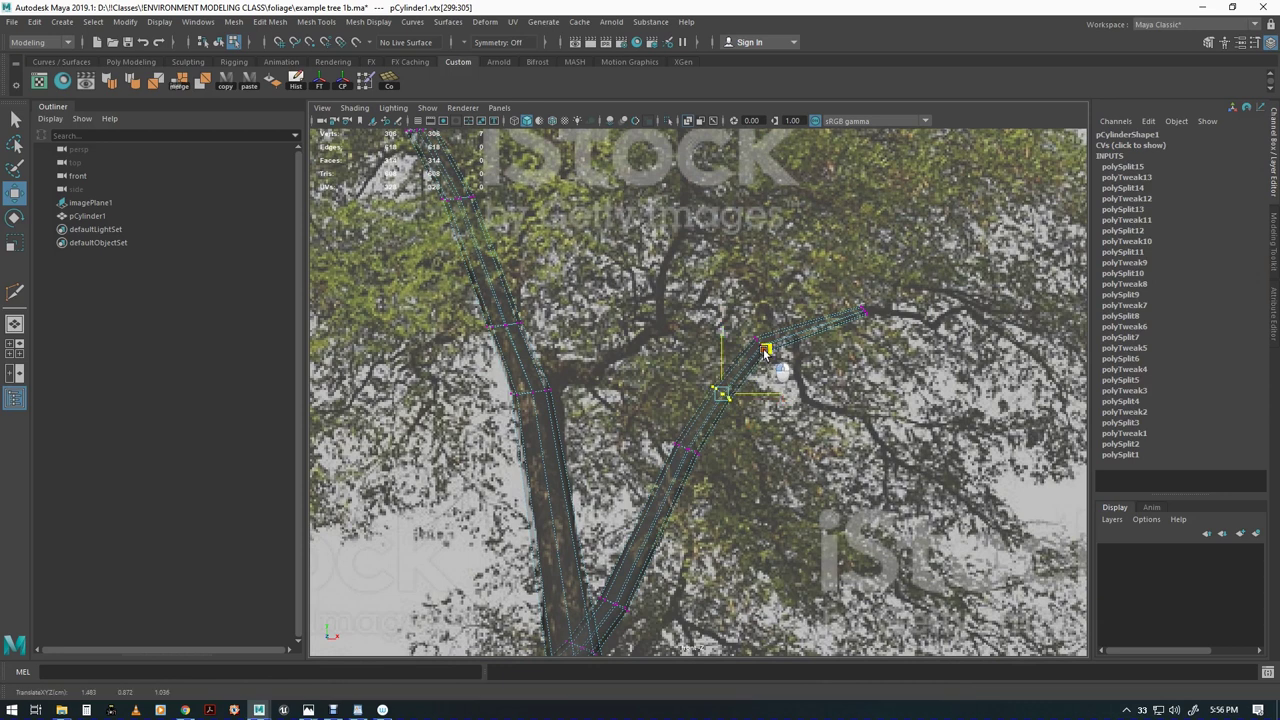
Return the tree mesh to object selection and turn off X-Ray shading in the front view
middle_click_drag(746, 465, 764, 255, "alt")
middle_click_drag(723, 494, 770, 342, "alt")
mouse_move(714, 462)
middle_mouse_down("alt")
mouse_move(771, 335)
mouse_move(763, 436)
mouse_move(779, 336)
middle_mouse_up("alt")
mouse_move(755, 511)
middle_mouse_down("alt")
mouse_move(774, 400)
mouse_move(763, 332)
mouse_move(757, 402)
mouse_move(741, 396)
middle_mouse_up("alt")
right_click_drag(888, 434, 703, 397, "alt")
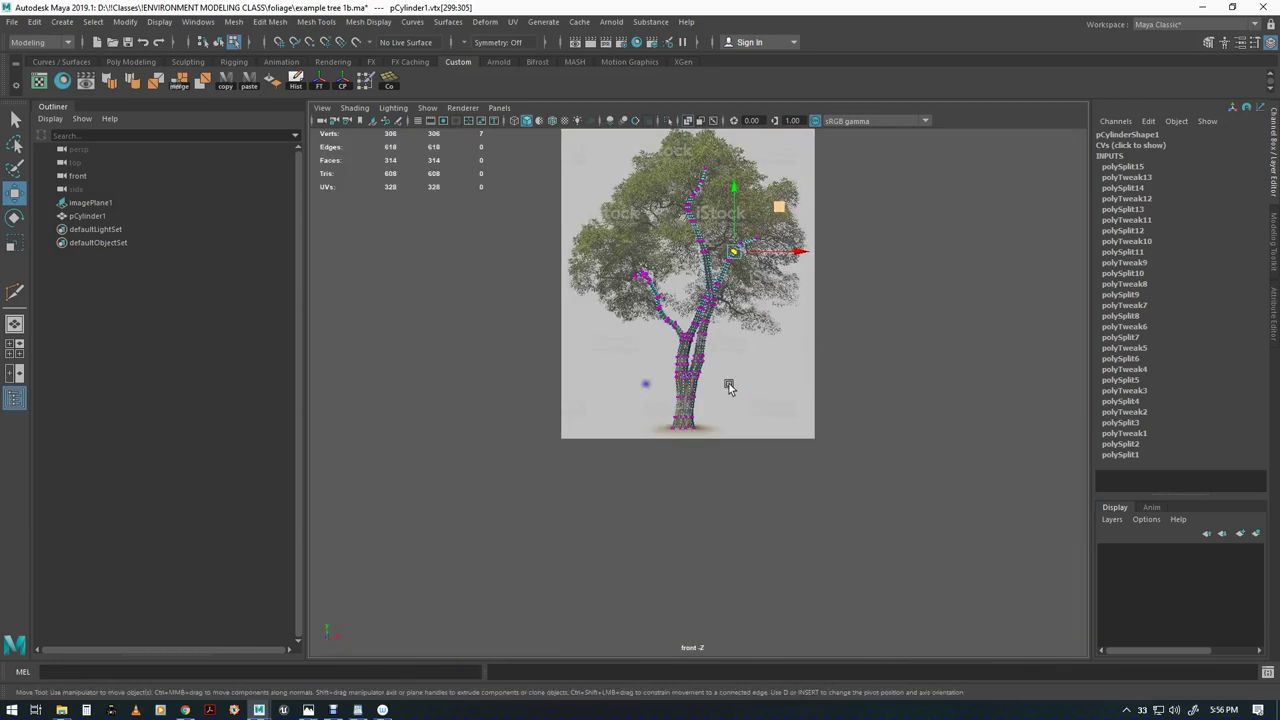
middle_click_drag(728, 380, 649, 483, "alt")
key("F8")
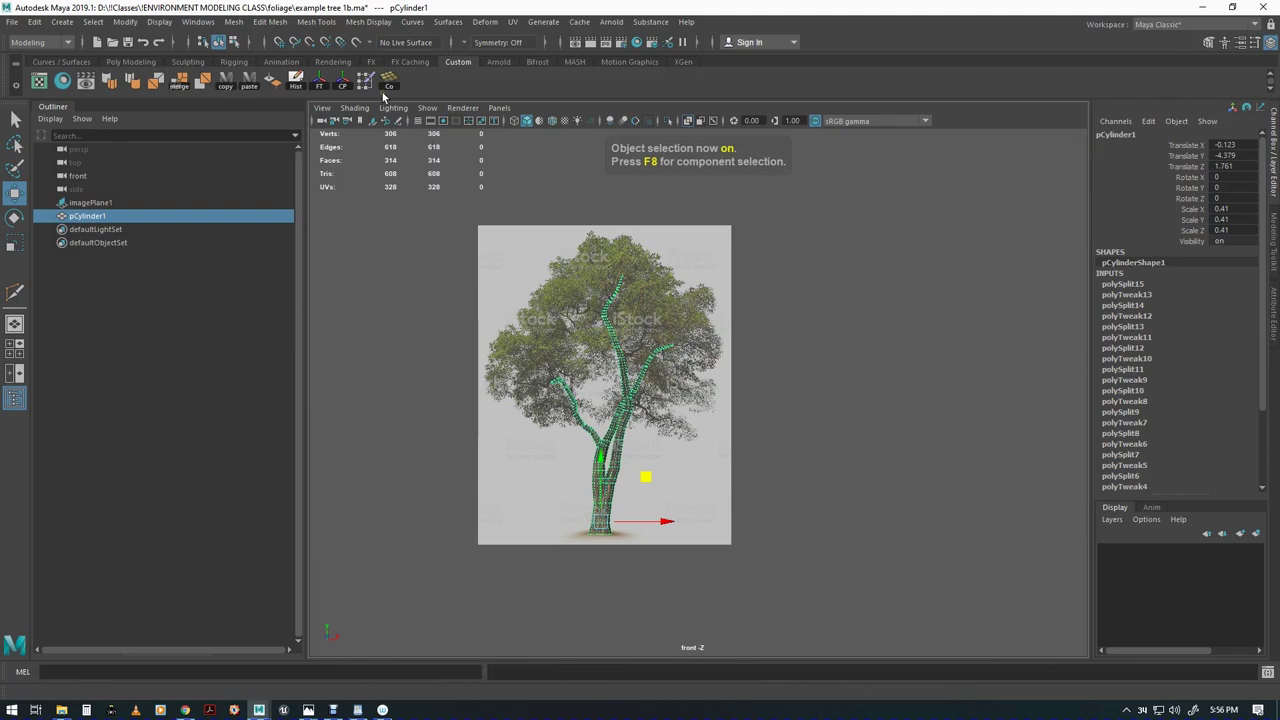
left_click(356, 108)
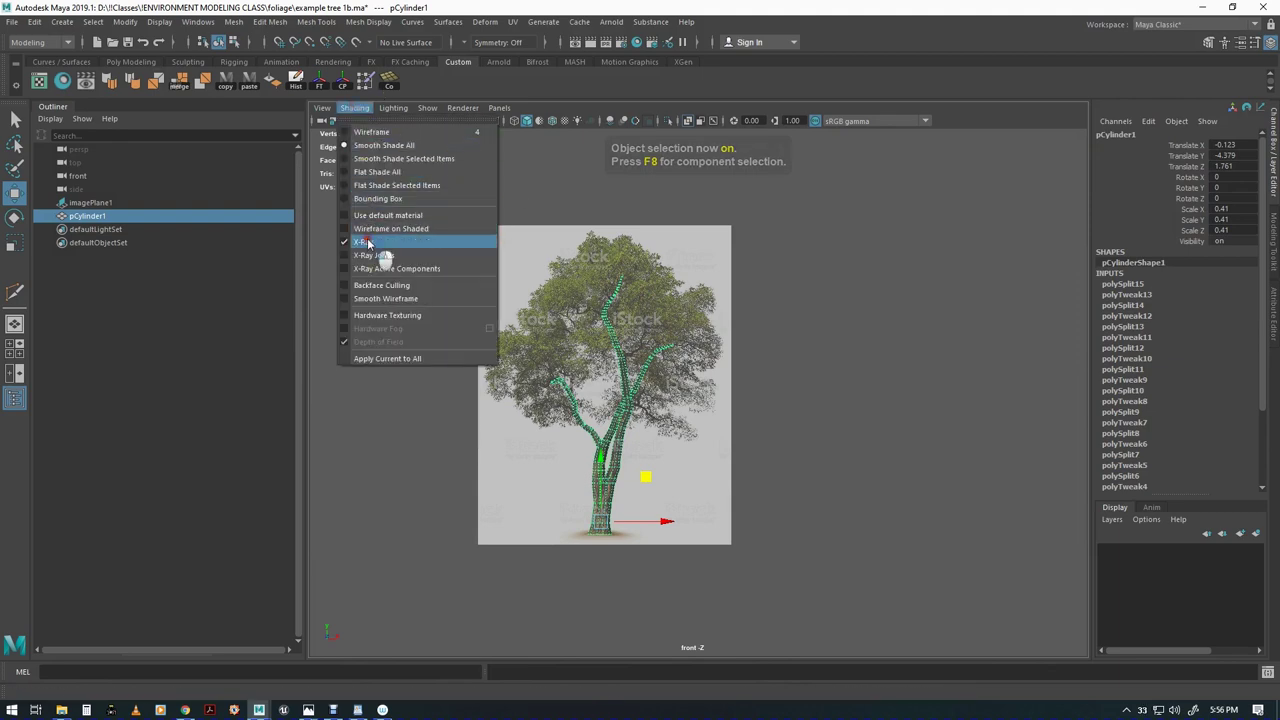
left_click(372, 240)
middle_click_drag(598, 428, 590, 428, "alt")
Switch to the perspective view, select the tree mesh and enter vertex selection to inspect it from the side
left_click(822, 487)
key("space")
mouse_move(695, 475)
left_mouse_down()
mouse_move(692, 442)
mouse_move(693, 472)
left_mouse_up()
right_click_drag(693, 472, 543, 440, "alt")
left_click_drag(543, 441, 758, 437, "alt")
left_click(710, 360)
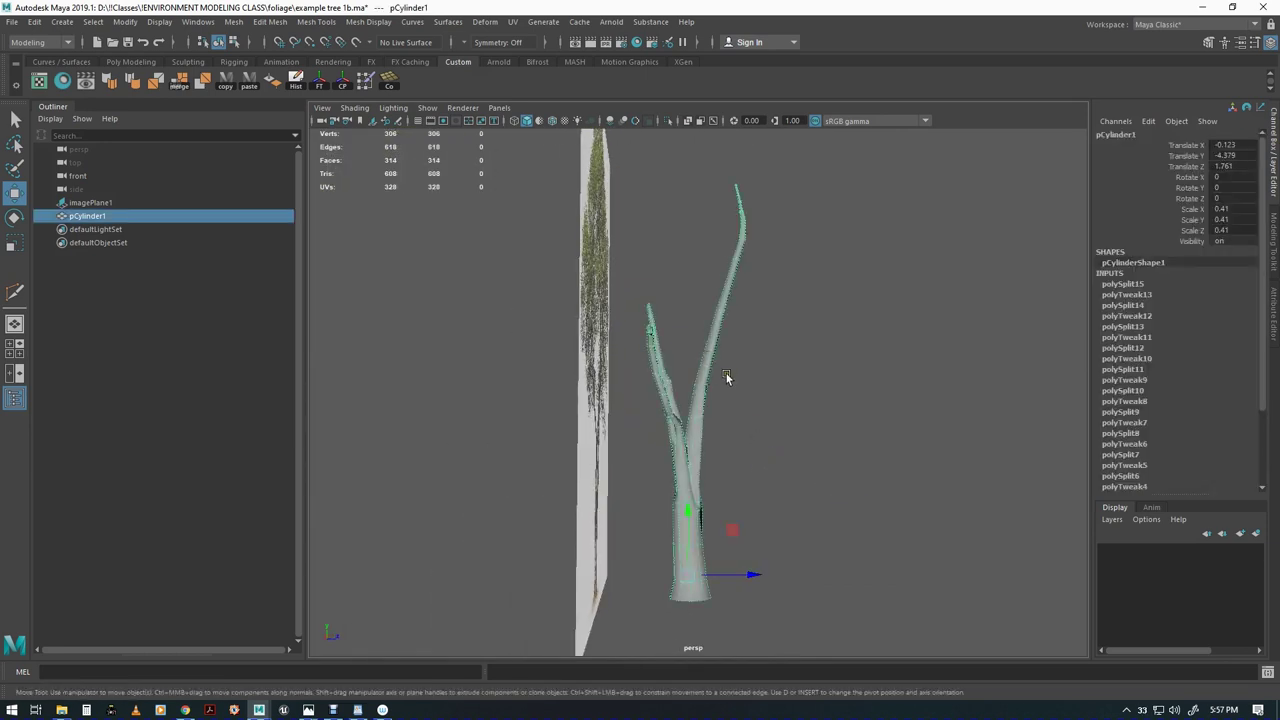
key("F9")
left_click_drag(717, 397, 801, 386, "alt")
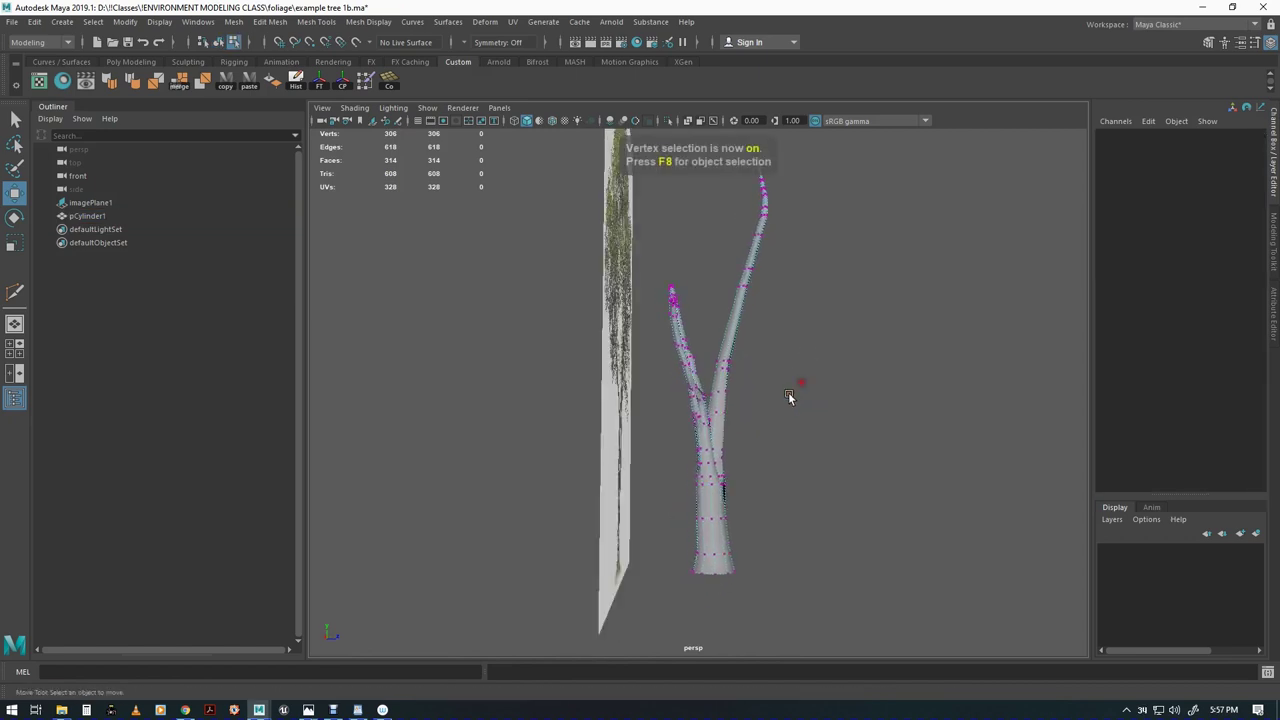
Adjust vertices on the trunk ring just below the fork to refine its shape in depth
right_click_drag(801, 386, 951, 483, "alt")
middle_click_drag(951, 483, 886, 382, "alt")
left_click_drag(886, 382, 705, 423, "alt")
left_click_drag(848, 502, 850, 502)
left_click_drag(850, 502, 624, 483, "alt")
key("r")
left_click_drag(549, 452, 795, 420, "alt")
key("q")
left_click_drag(862, 460, 713, 478, "alt")
left_click_drag(537, 432, 716, 471, "alt")
key("w")
left_click_drag(840, 497, 781, 357)
Scale the vertex ring halfway up the lower trunk slightly inward
key("q")
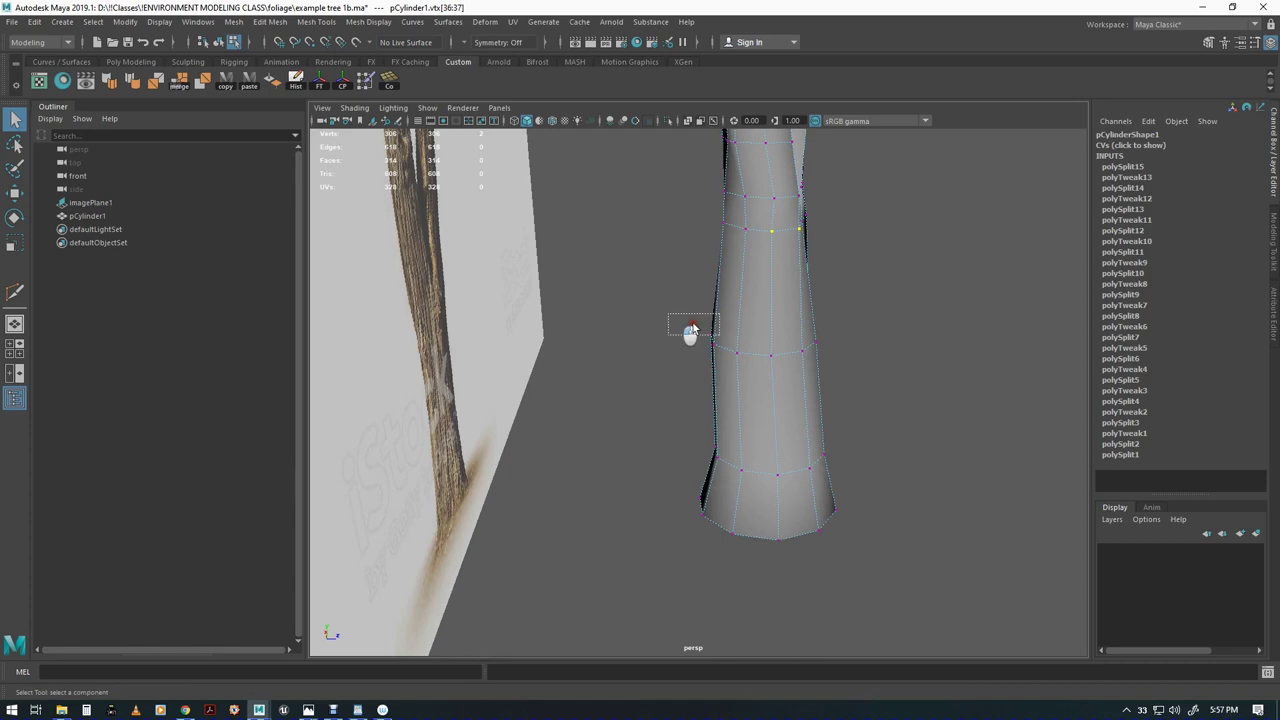
key("e")
key("r")
left_click_drag(825, 340, 821, 340)
middle_click_drag(935, 312, 925, 541, "alt")
left_click_drag(925, 541, 703, 258, "alt")
Select a vertex ring above the trunk fork and scale it slightly to even out the stem's thickness
key("q")
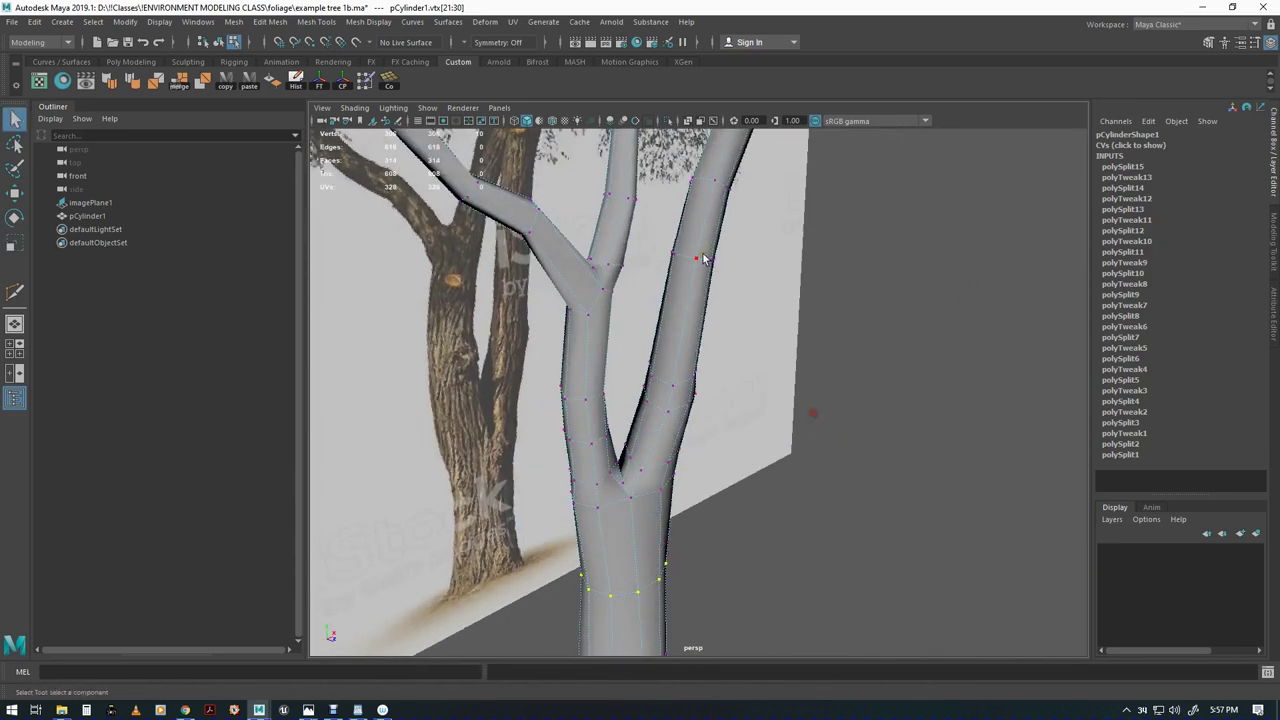
left_click_drag(770, 321, 777, 322)
left_click_drag(786, 334, 605, 325, "alt")
key("e")
key("r")
left_click_drag(559, 232, 562, 233)
Scale another vertex ring above the fork to smooth the stem's taper
left_click_drag(631, 383, 608, 420, "alt")
key("q")
key("e")
key("r")
left_click_drag(563, 345, 895, 408)
Move vertex rings along the tall stem in depth to soften its bend when seen from the side
key("w")
left_click_drag(857, 325, 858, 326)
left_click_drag(876, 275, 663, 375)
key("q")
left_click_drag(663, 375, 722, 422, "alt")
key("w")
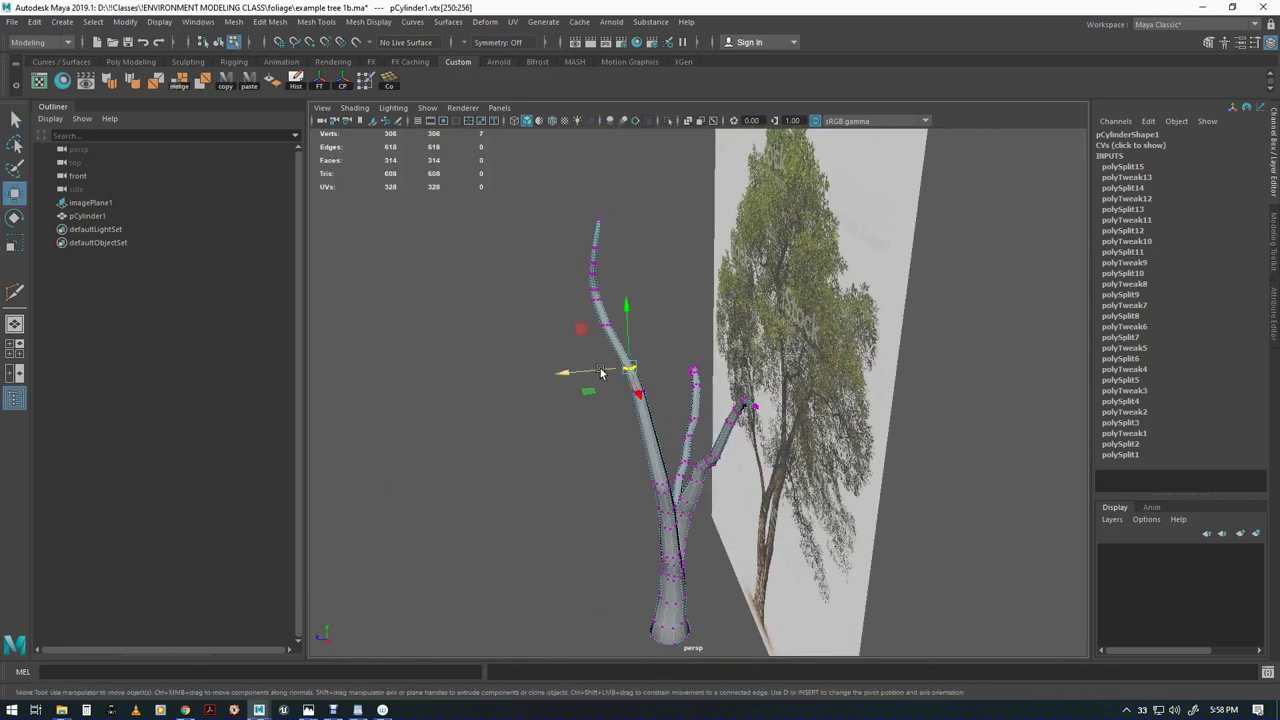
Insert an edge loop around the tall stem with Multi-Cut and reposition its vertices to round the bend
key("q")
left_click_drag(695, 436, 842, 428, "alt")
right_click_drag(704, 438, 857, 448, "alt")
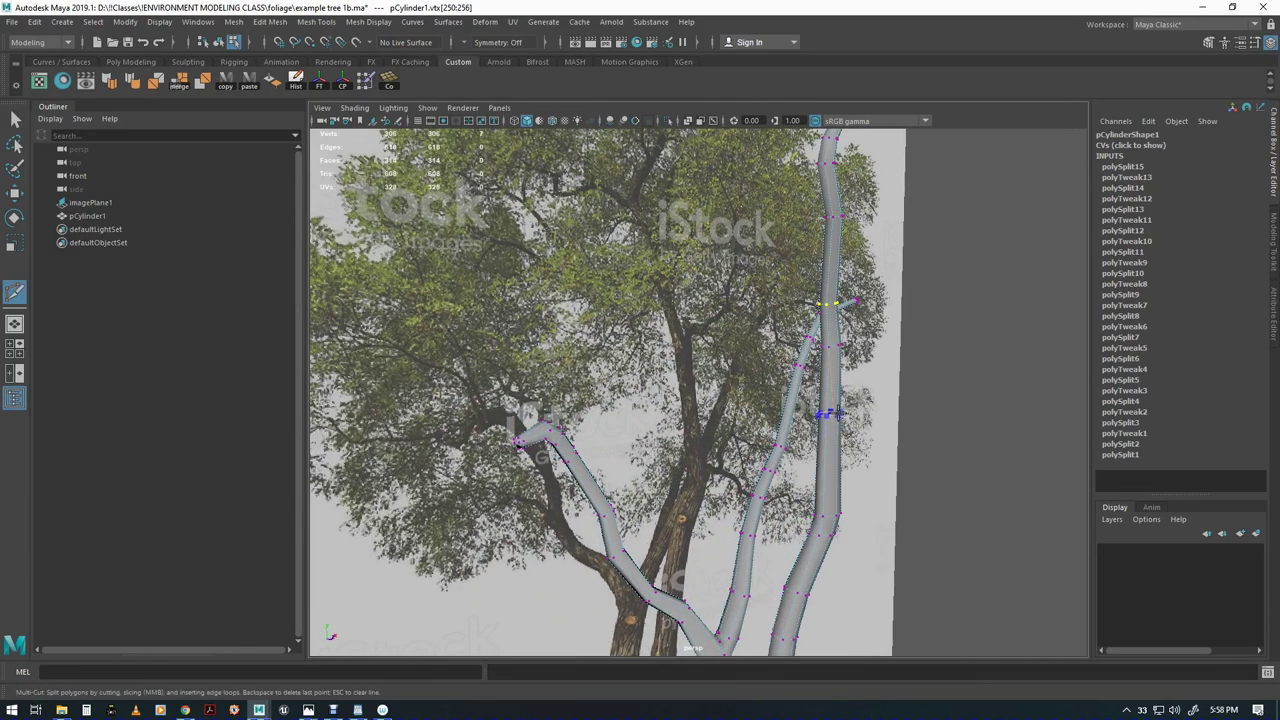
mouse_move(830, 475)
left_mouse_down("alt")
mouse_move(843, 500)
mouse_move(853, 478)
left_mouse_up("alt")
key("w")
left_click_drag(780, 453, 706, 493)
left_click_drag(603, 521, 626, 423)
left_click_drag(566, 389, 632, 420)
Undo the last depth move on the tall stem and select the complete vertex ring below its upper bend for moving
left_click_drag(634, 422, 852, 418, "alt")
left_click_drag(960, 321, 950, 318)
key("ctrl+z")
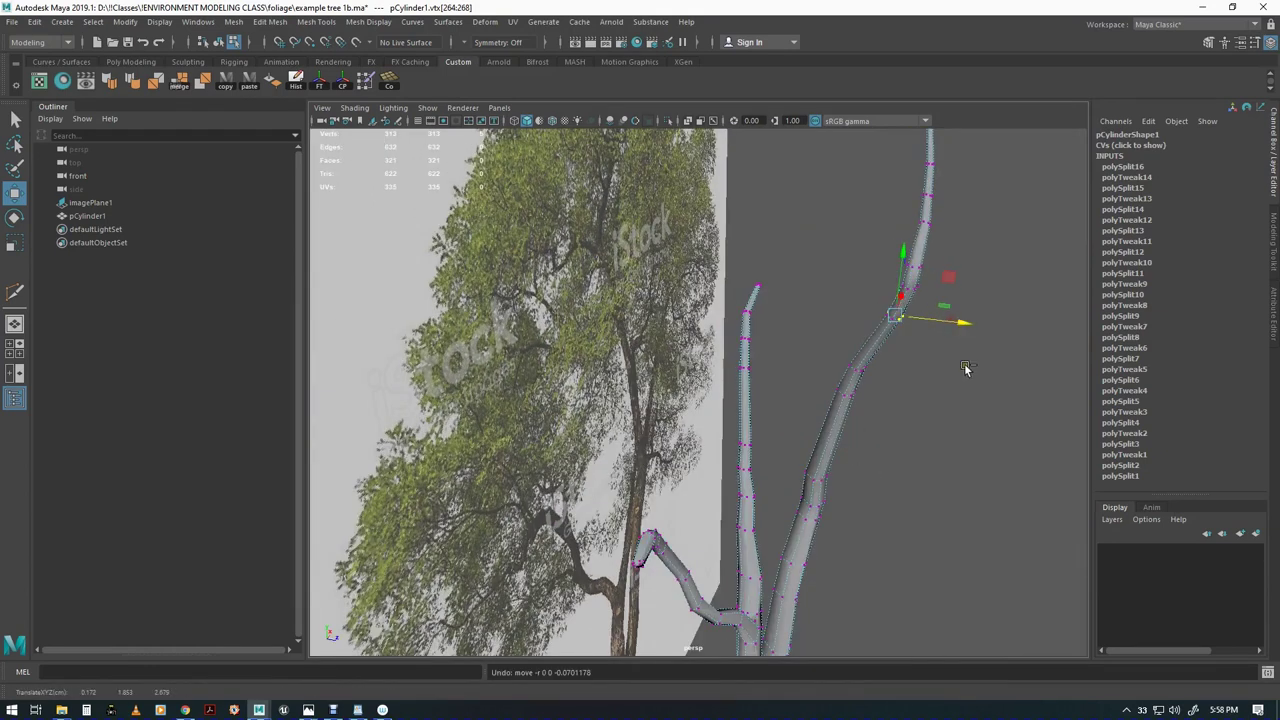
key("q")
left_click_drag(858, 301, 730, 408)
key("w")
Return to object selection and hide the reference image plane
right_click_drag(1006, 482, 928, 466, "alt")
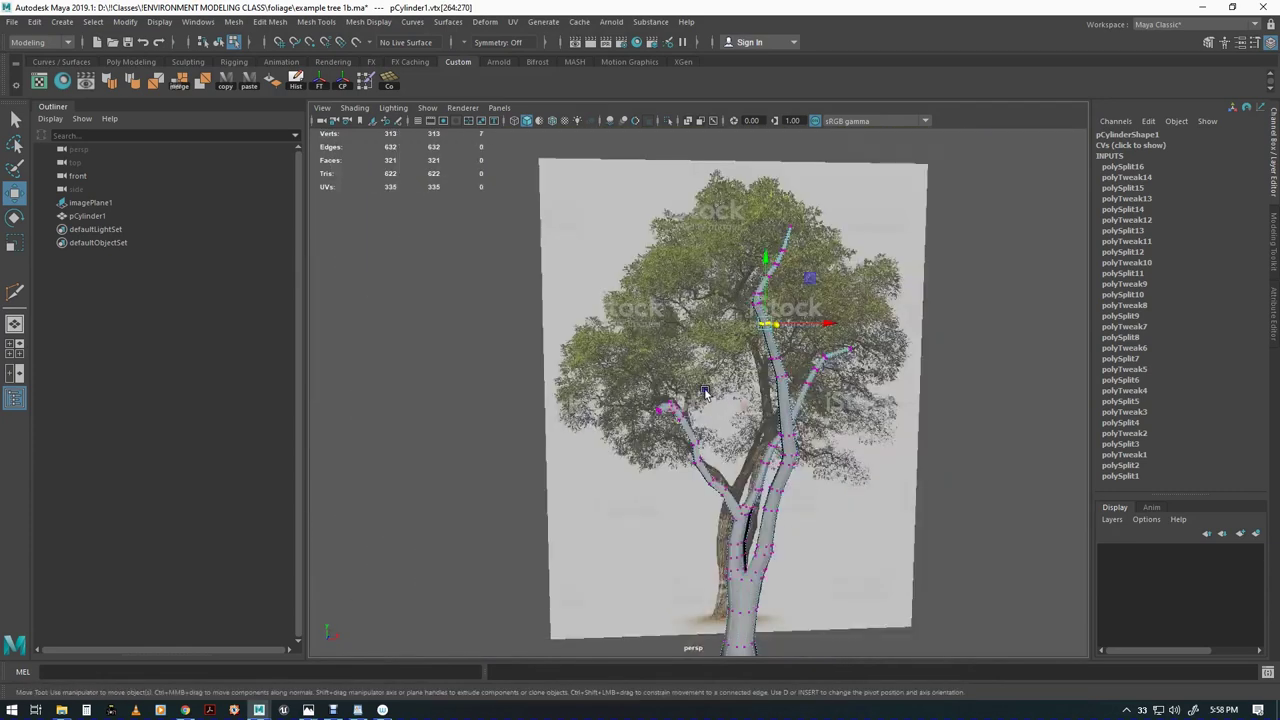
middle_click_drag(733, 409, 714, 380, "alt")
key("F8")
left_click(857, 444)
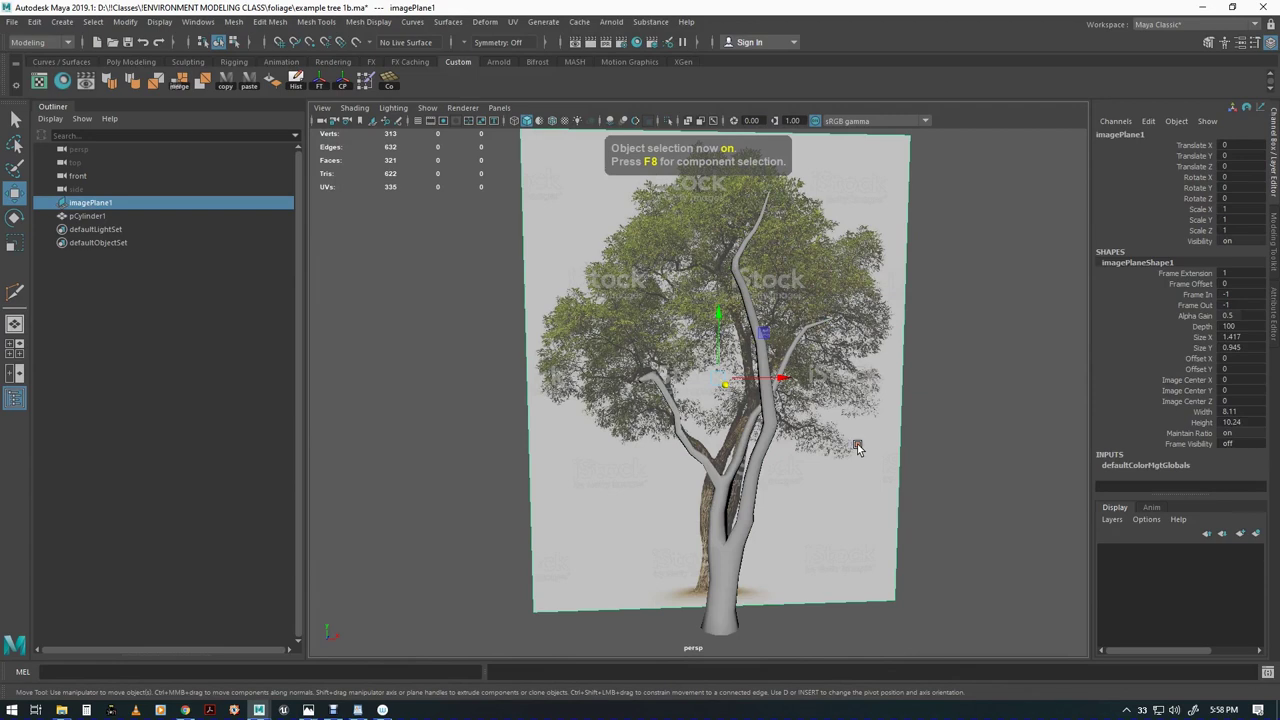
key("h")
left_click_drag(863, 493, 823, 457, "alt")
left_click(860, 469)
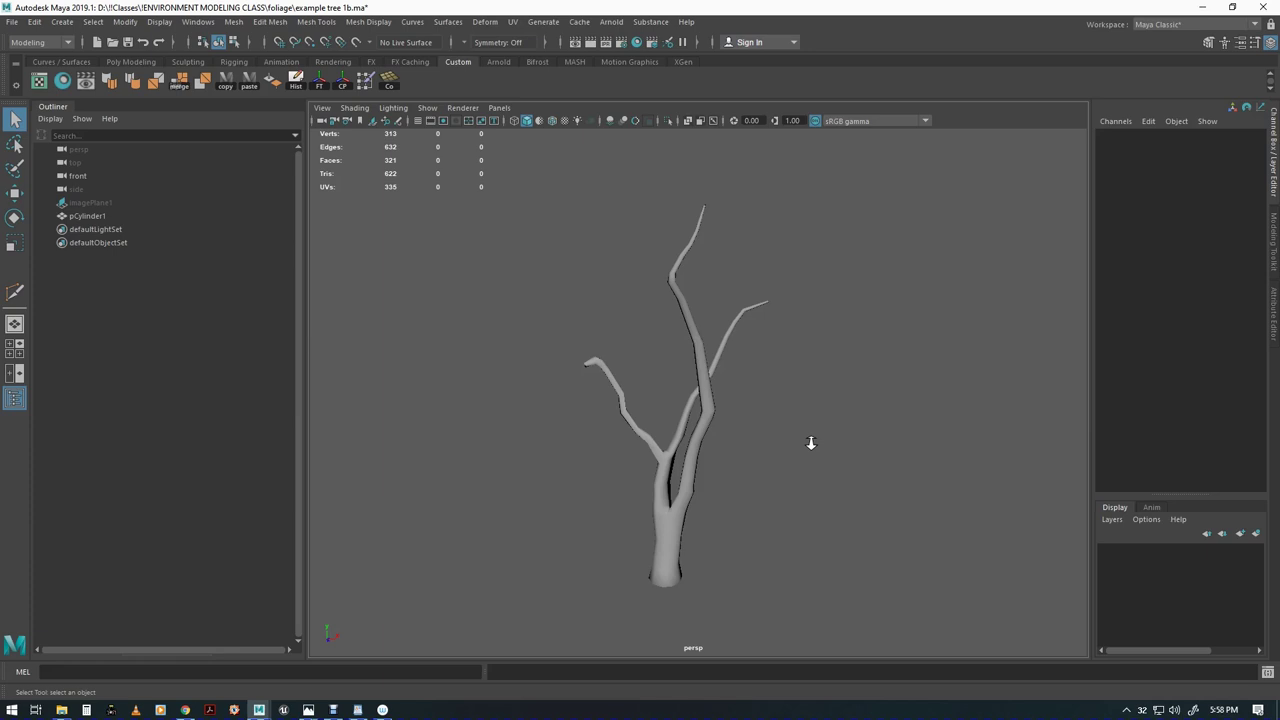
Duplicate the tree beside the original, rotate the copy -133° around Y to compare silhouettes, and delete the copy
left_click(688, 486)
key("w")
key("ctrl+d")
left_click_drag(717, 588, 737, 568)
key("e")
left_click_drag(908, 582, 888, 588)
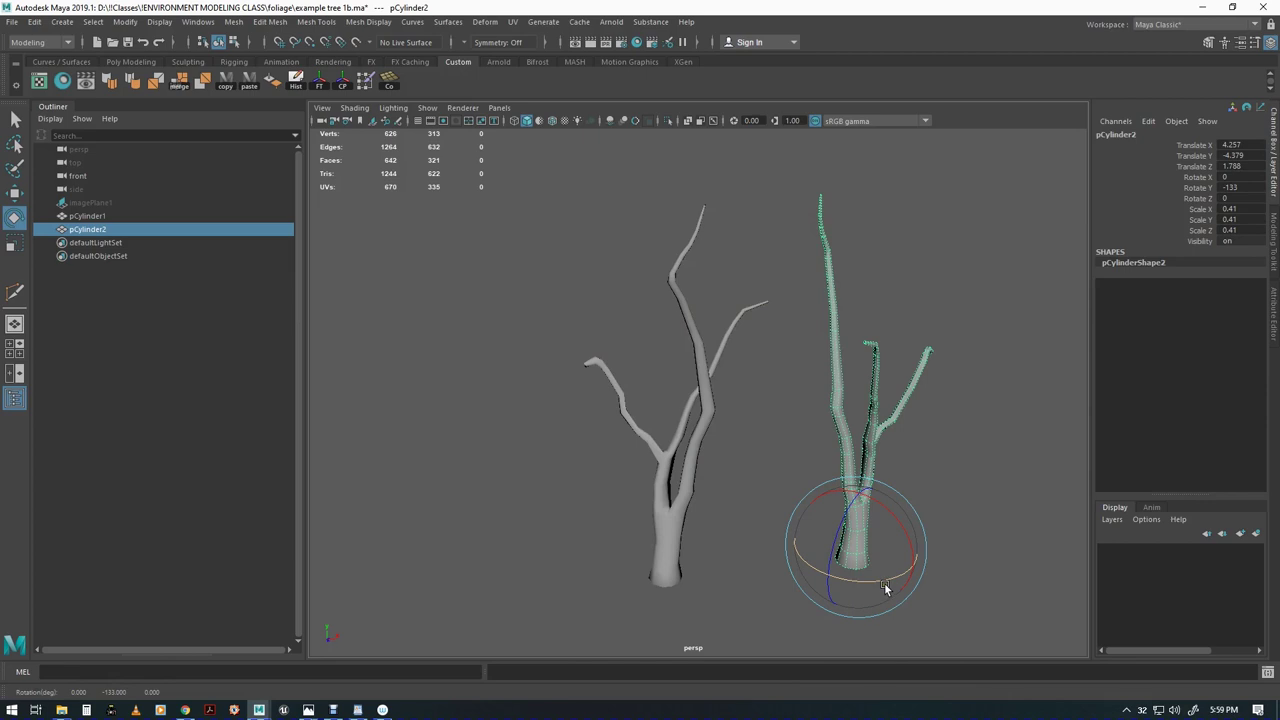
key("w")
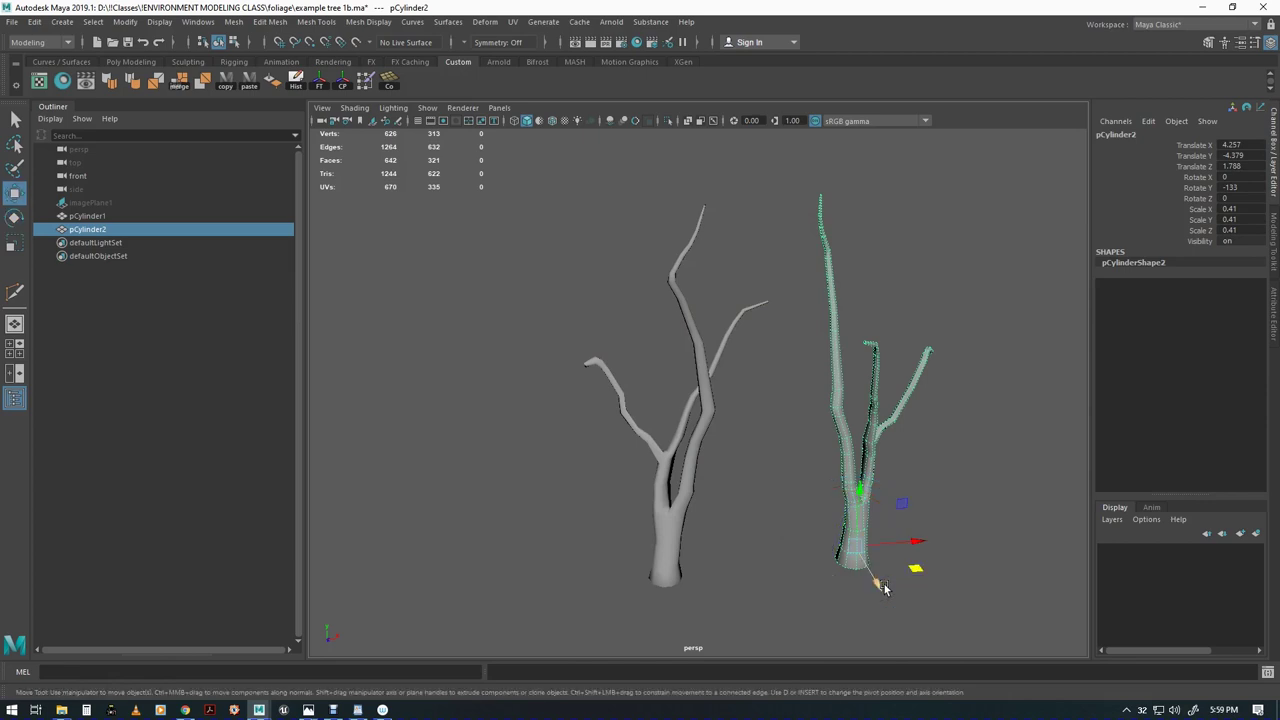
key("Delete")
Select the original tree mesh and delete its construction history
left_click(663, 531)
left_click_drag(855, 499, 868, 523, "alt")
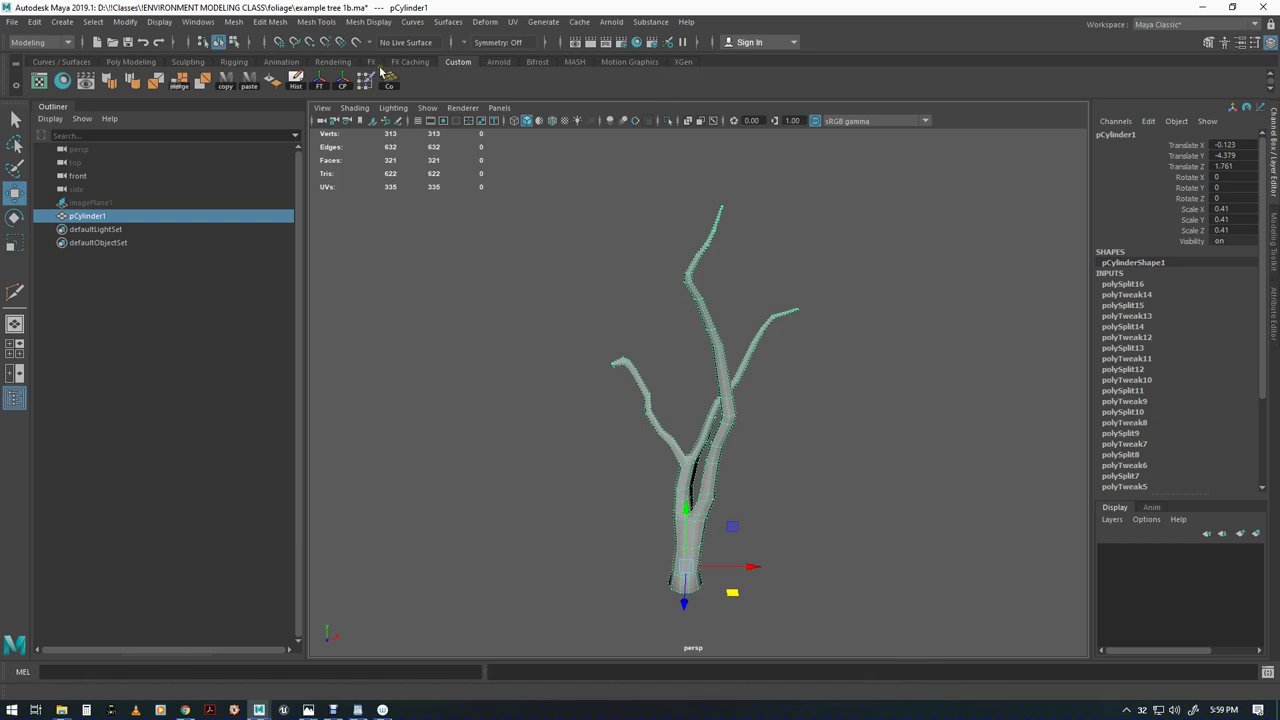
left_click(296, 80)
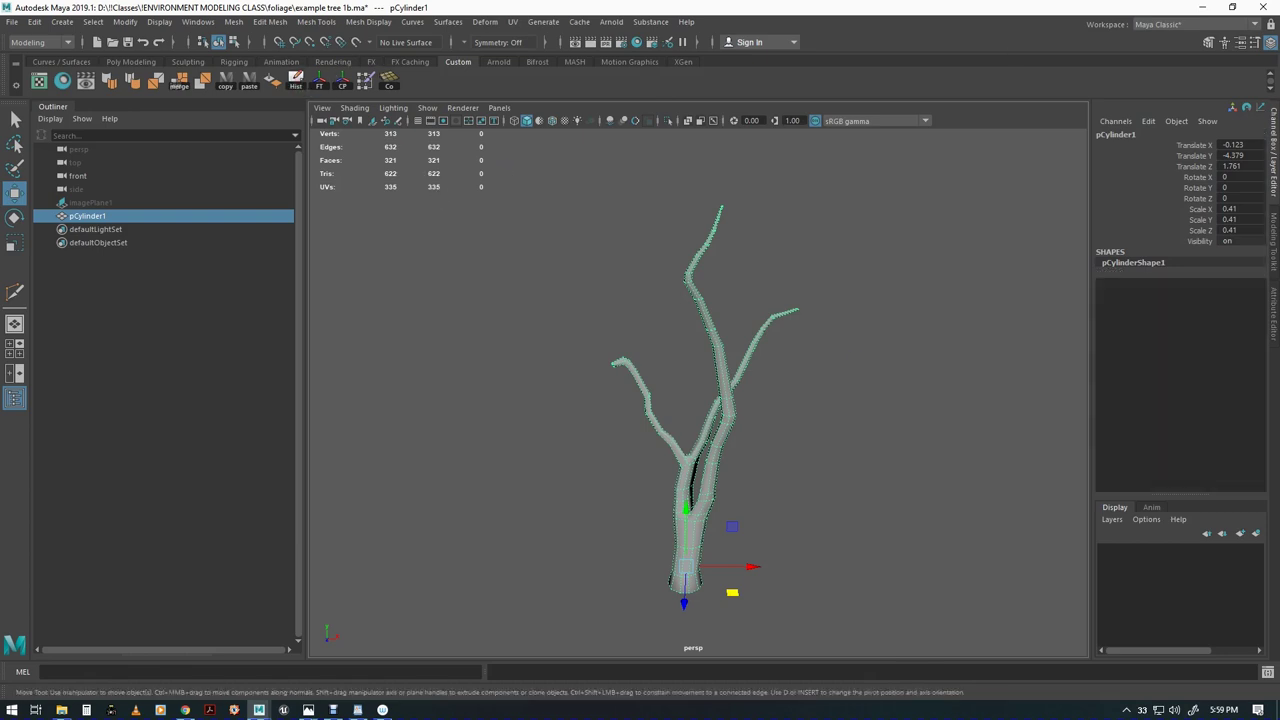